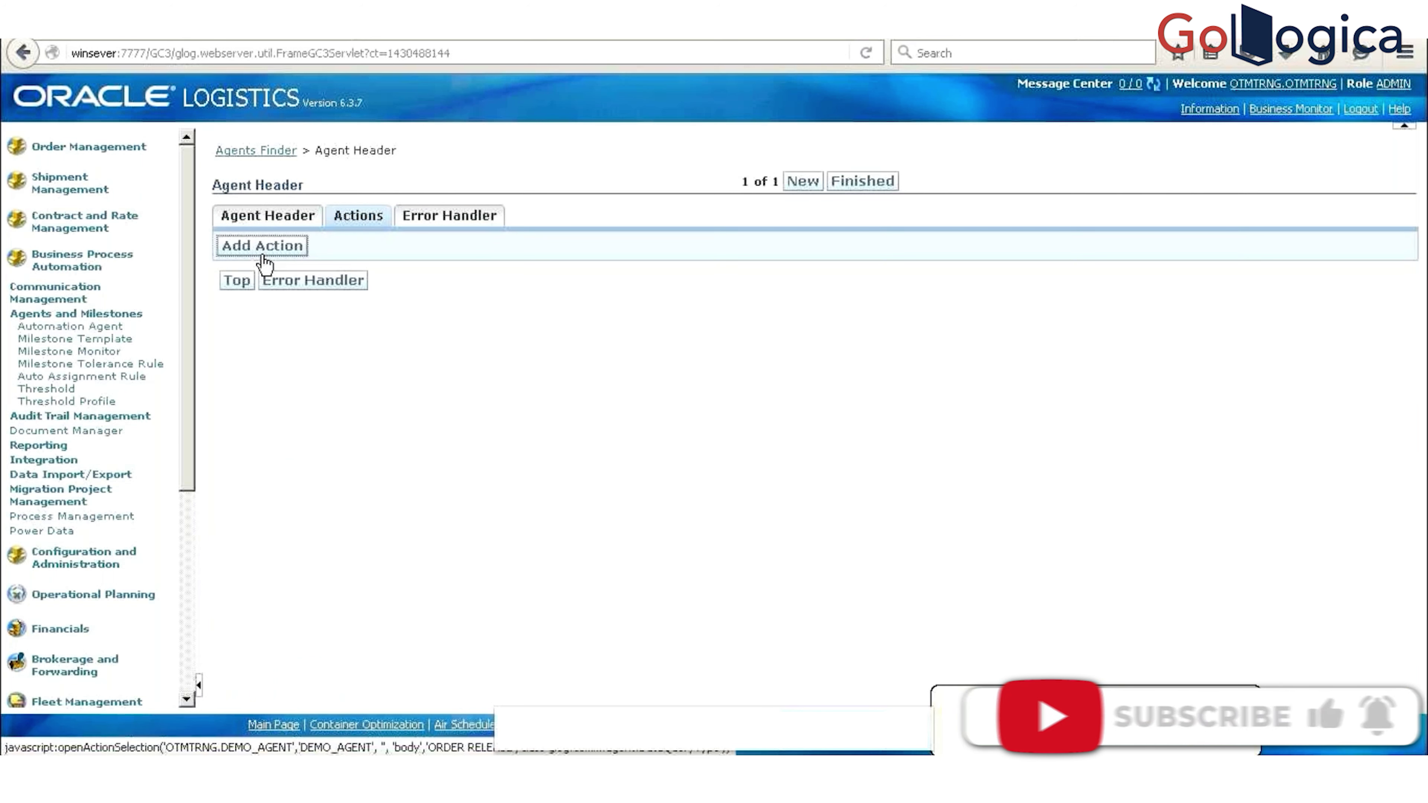
left_click(262, 255)
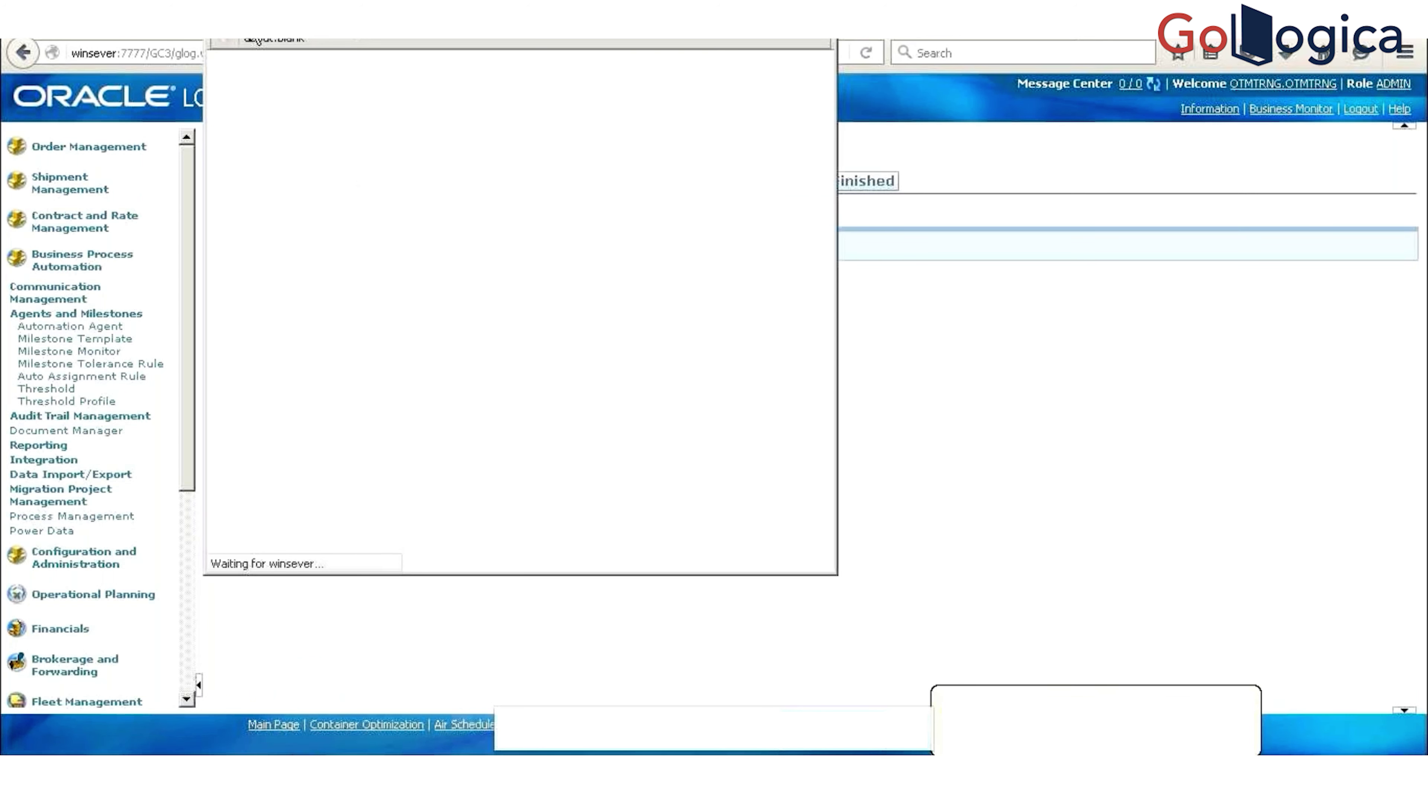
left_click_drag(243, 12, 384, 141)
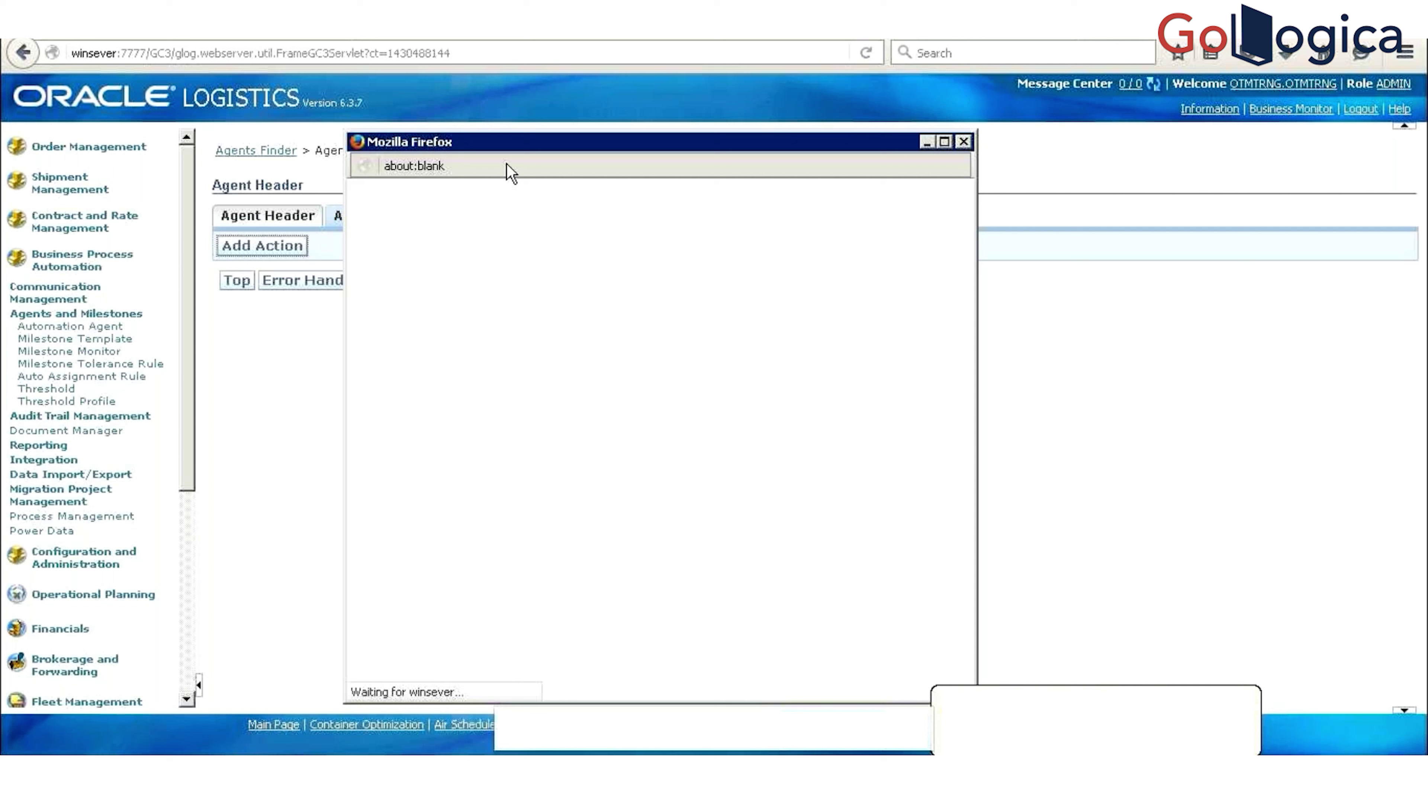
left_click_drag(538, 150, 619, 149)
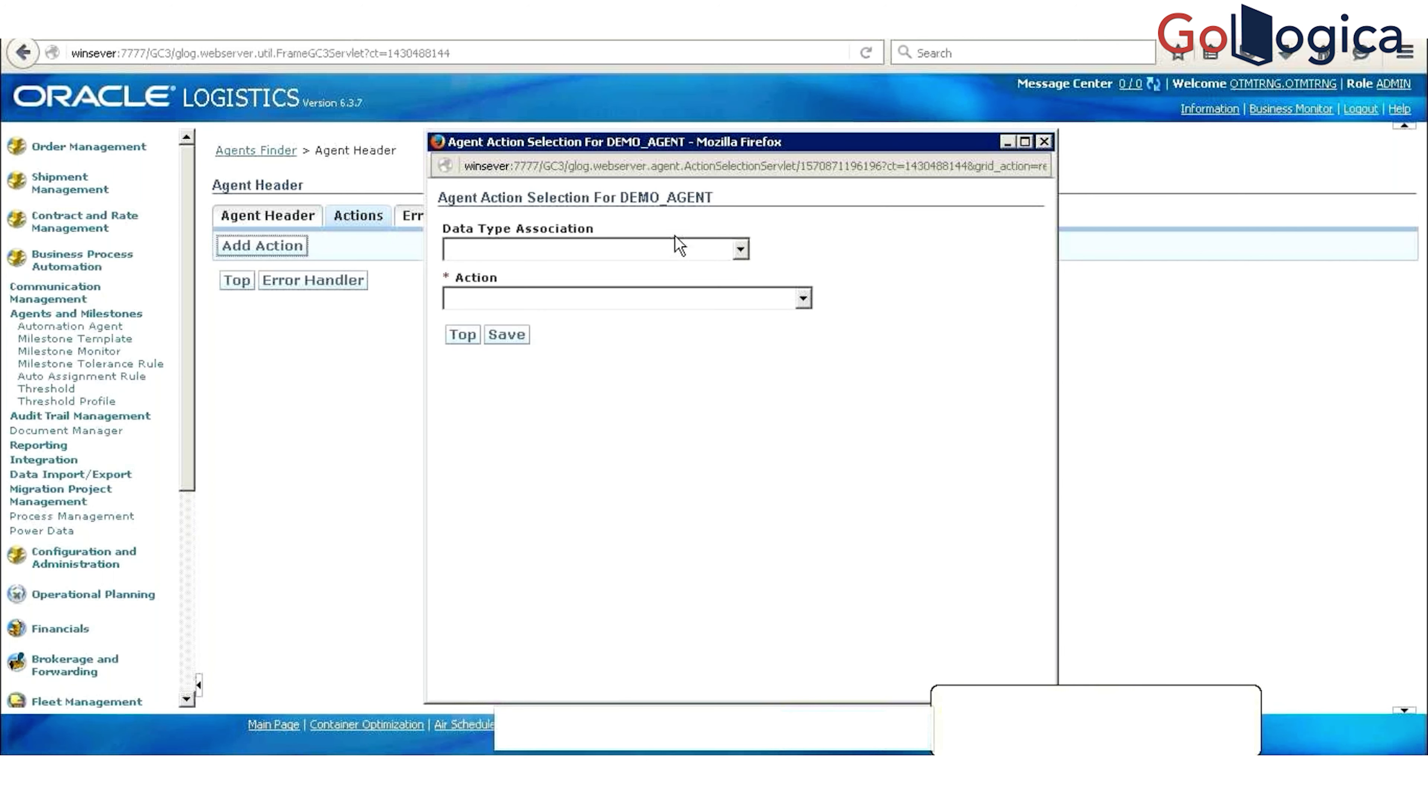
left_click(662, 251)
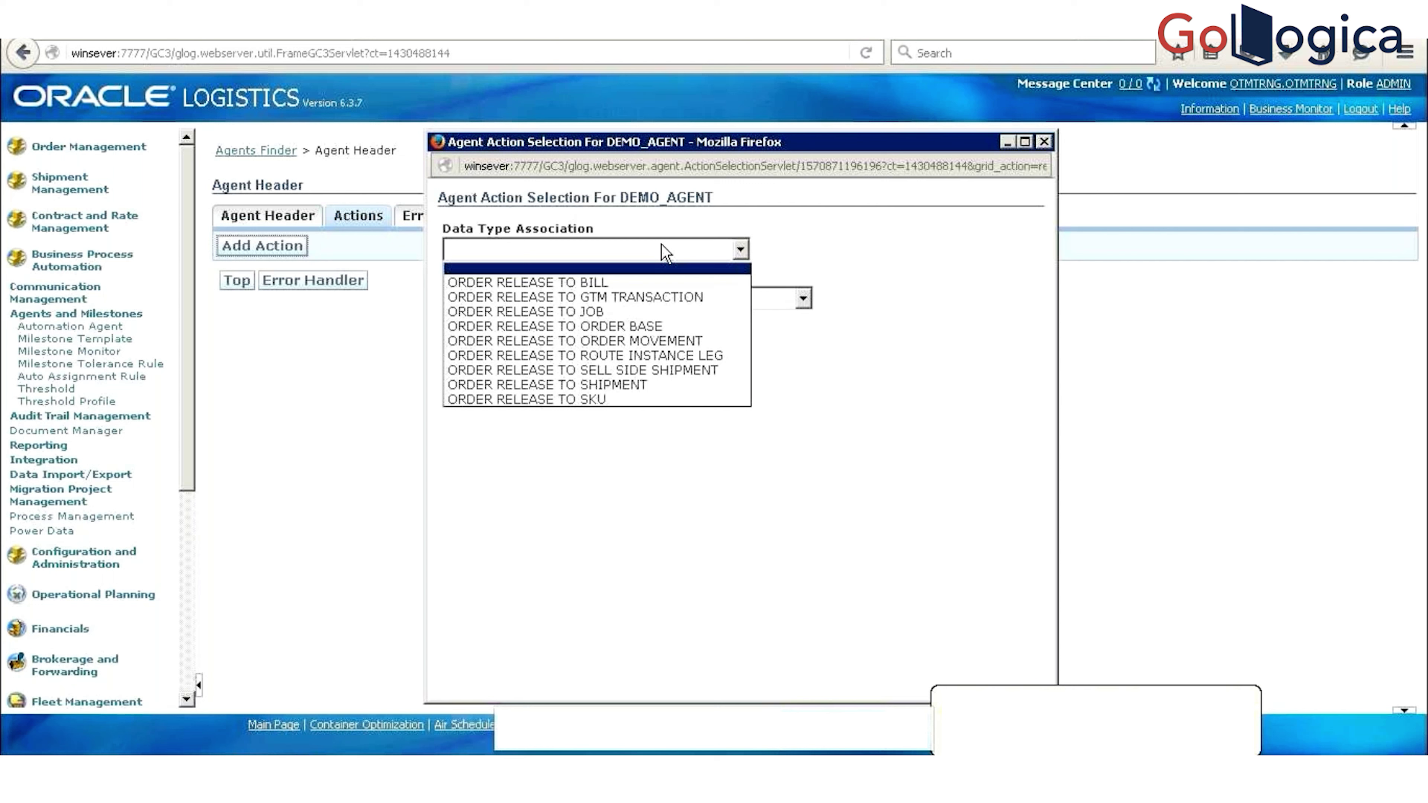
left_click(633, 327)
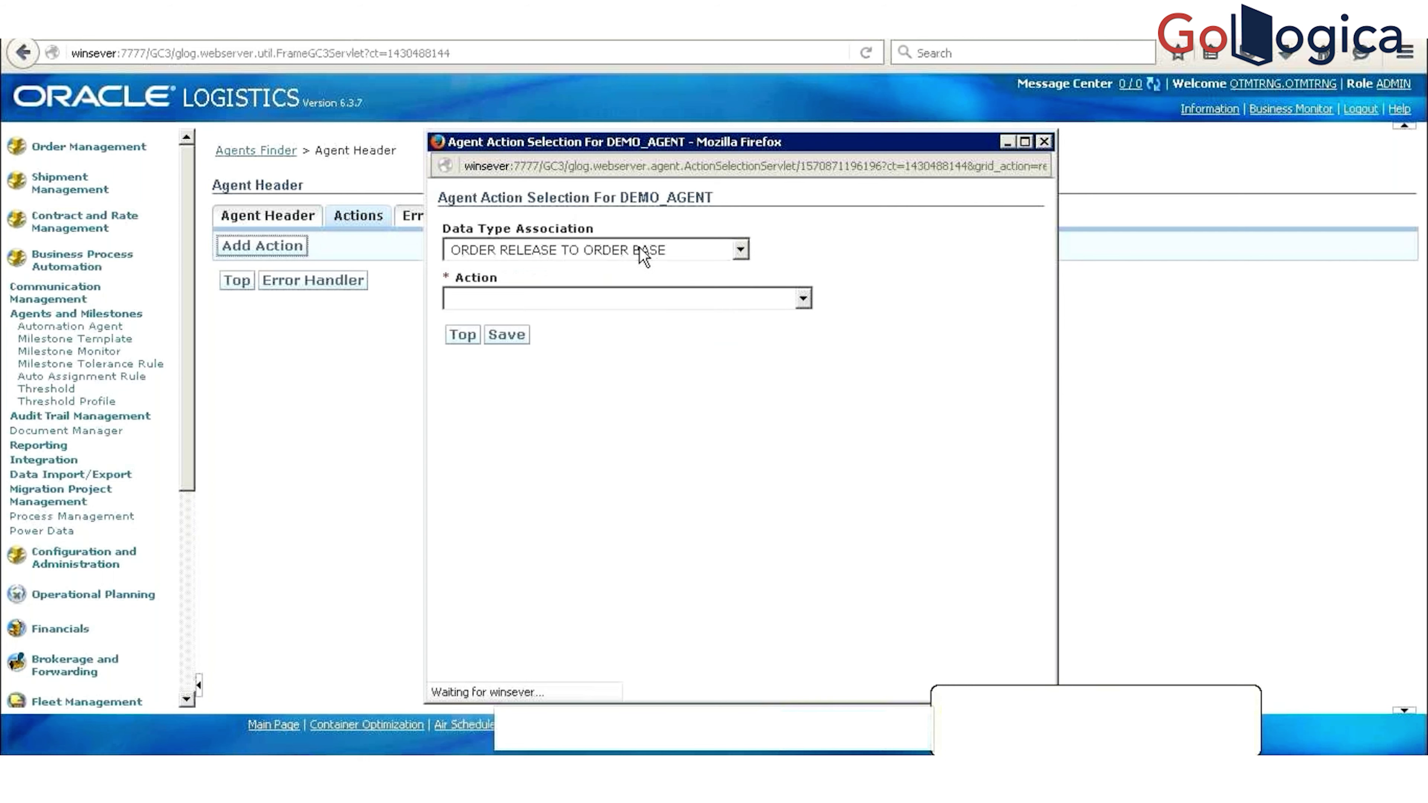
left_click(690, 304)
left_click(721, 228)
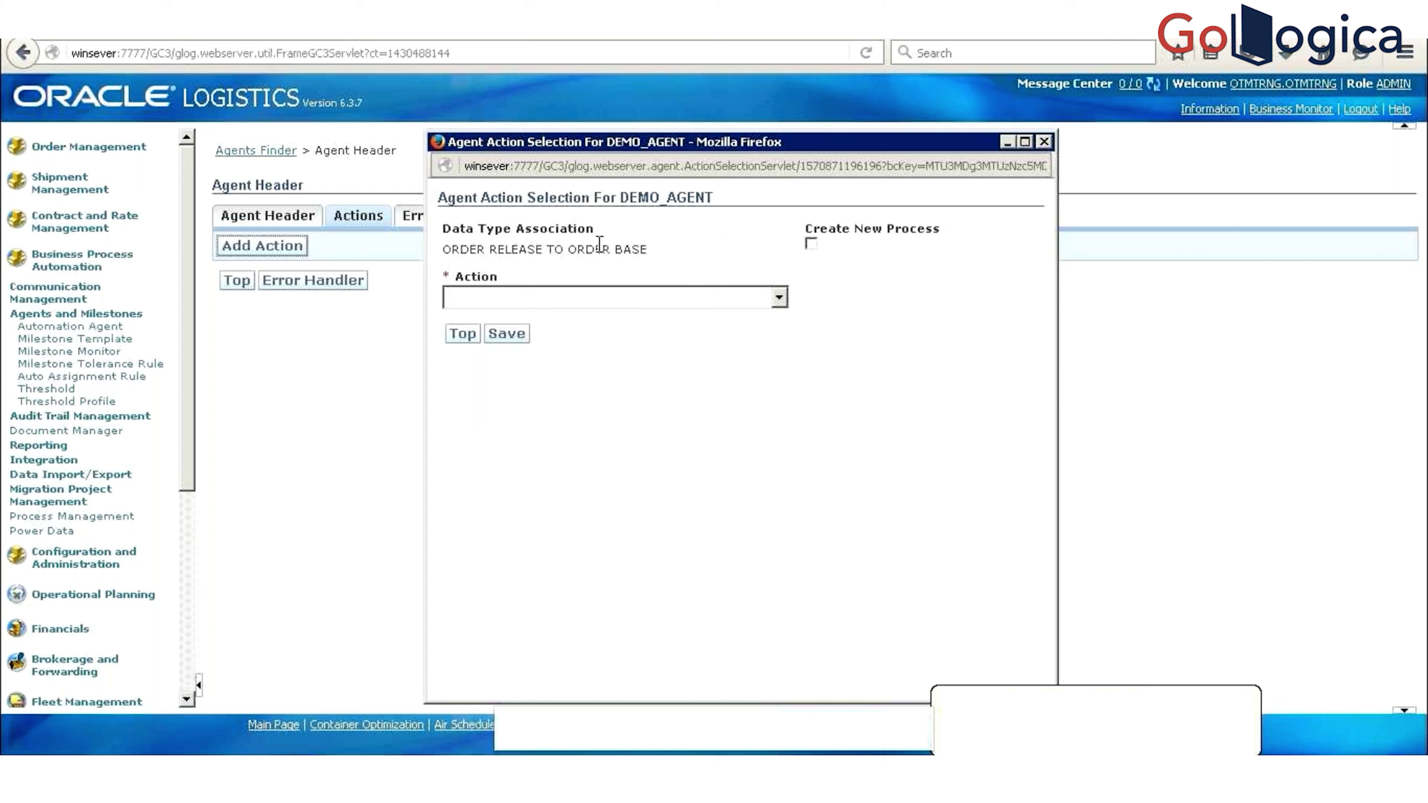
left_click(602, 299)
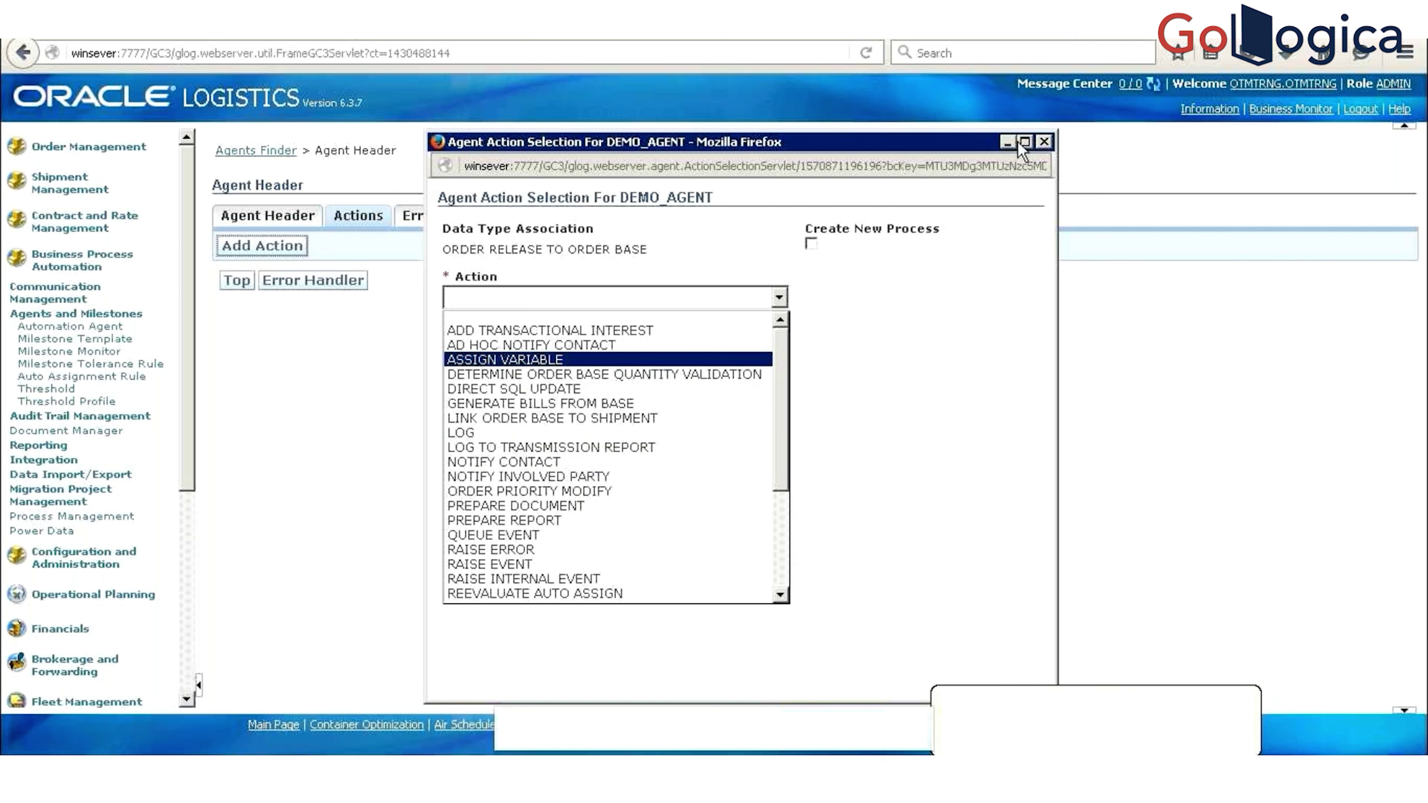
left_click(1044, 142)
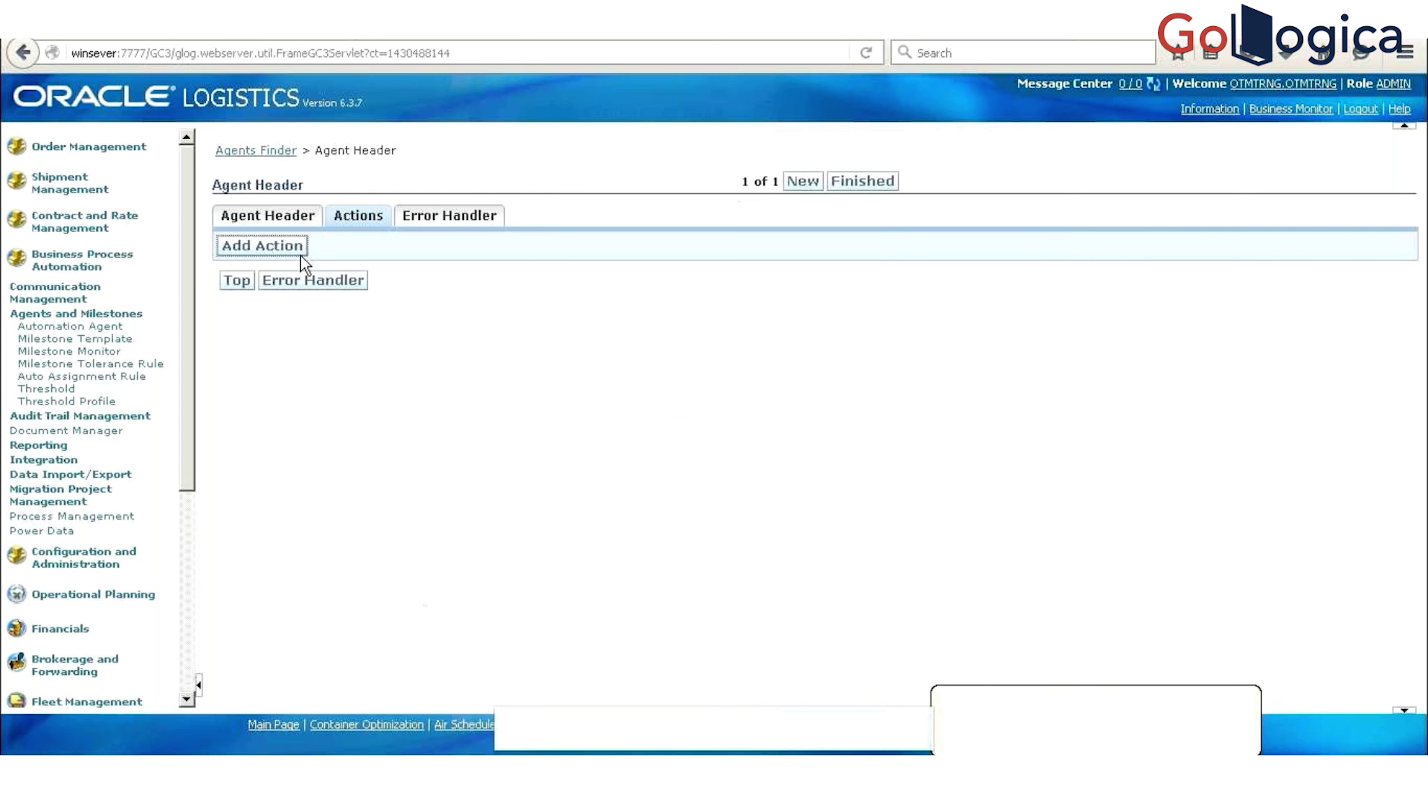
Step: Start adding a new action to the DEMO_AGENT automation agent
left_click(277, 254)
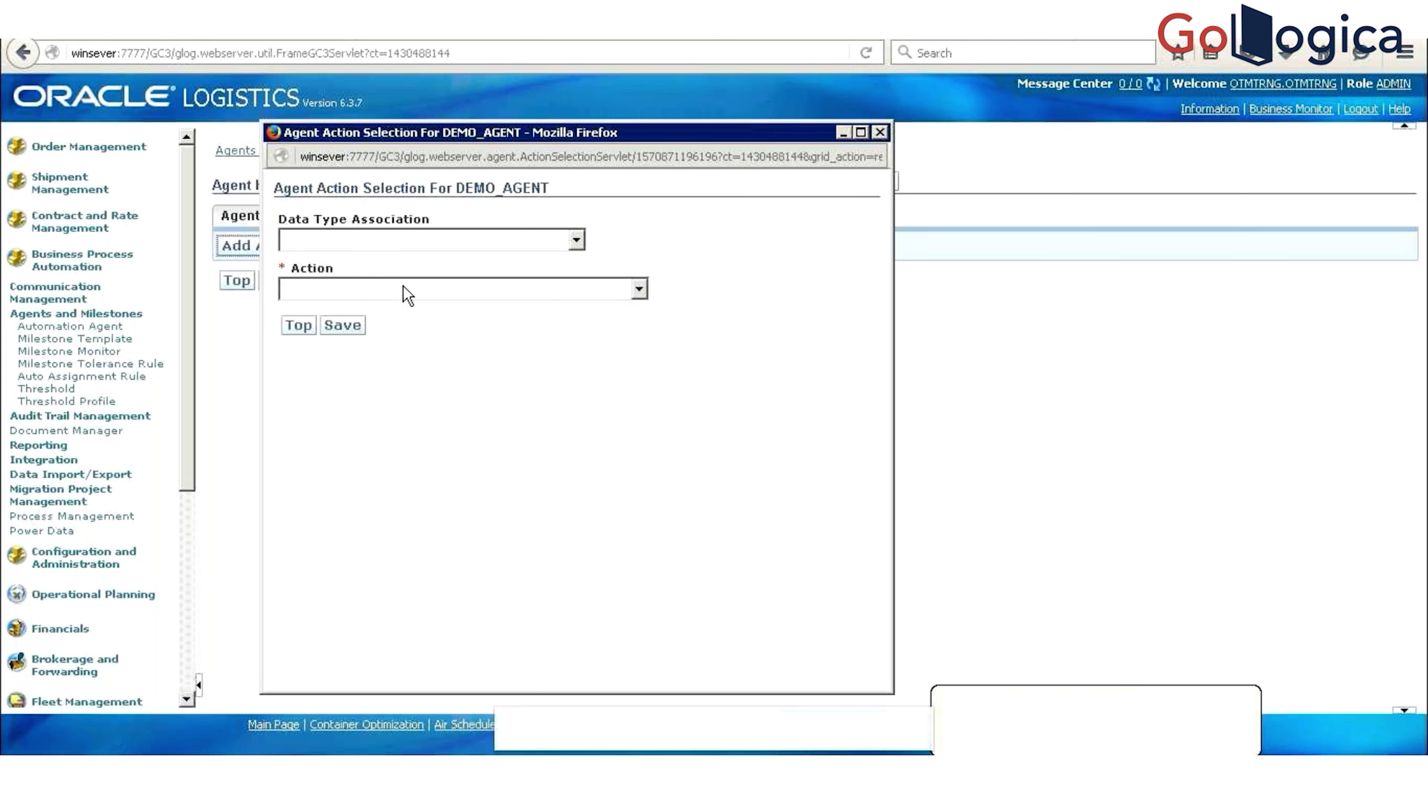
left_click(408, 289)
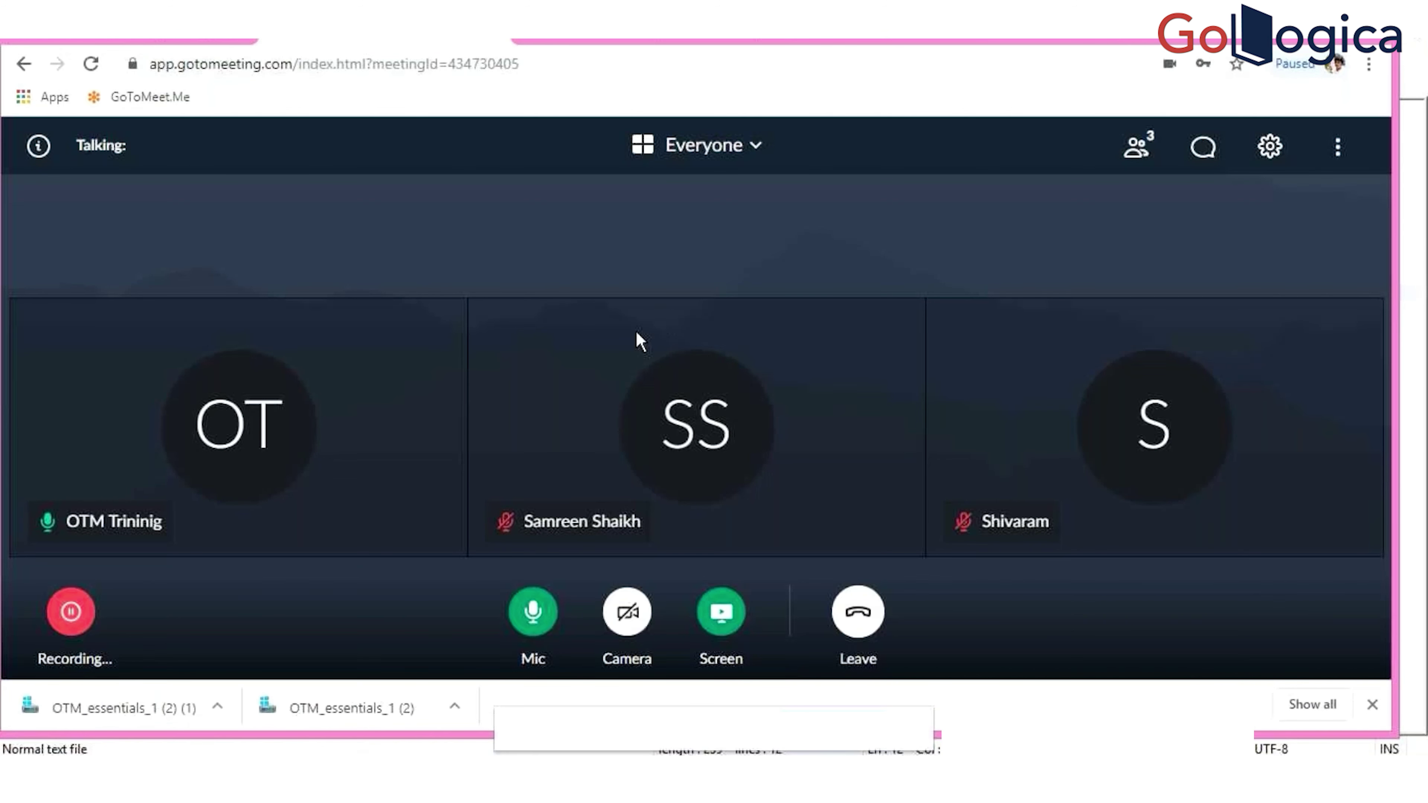
Step: Switch to the text editor notes, replace the final line "Child domain" with "Action" two lines further down, and return to Oracle Logistics
key("alt+Tab")
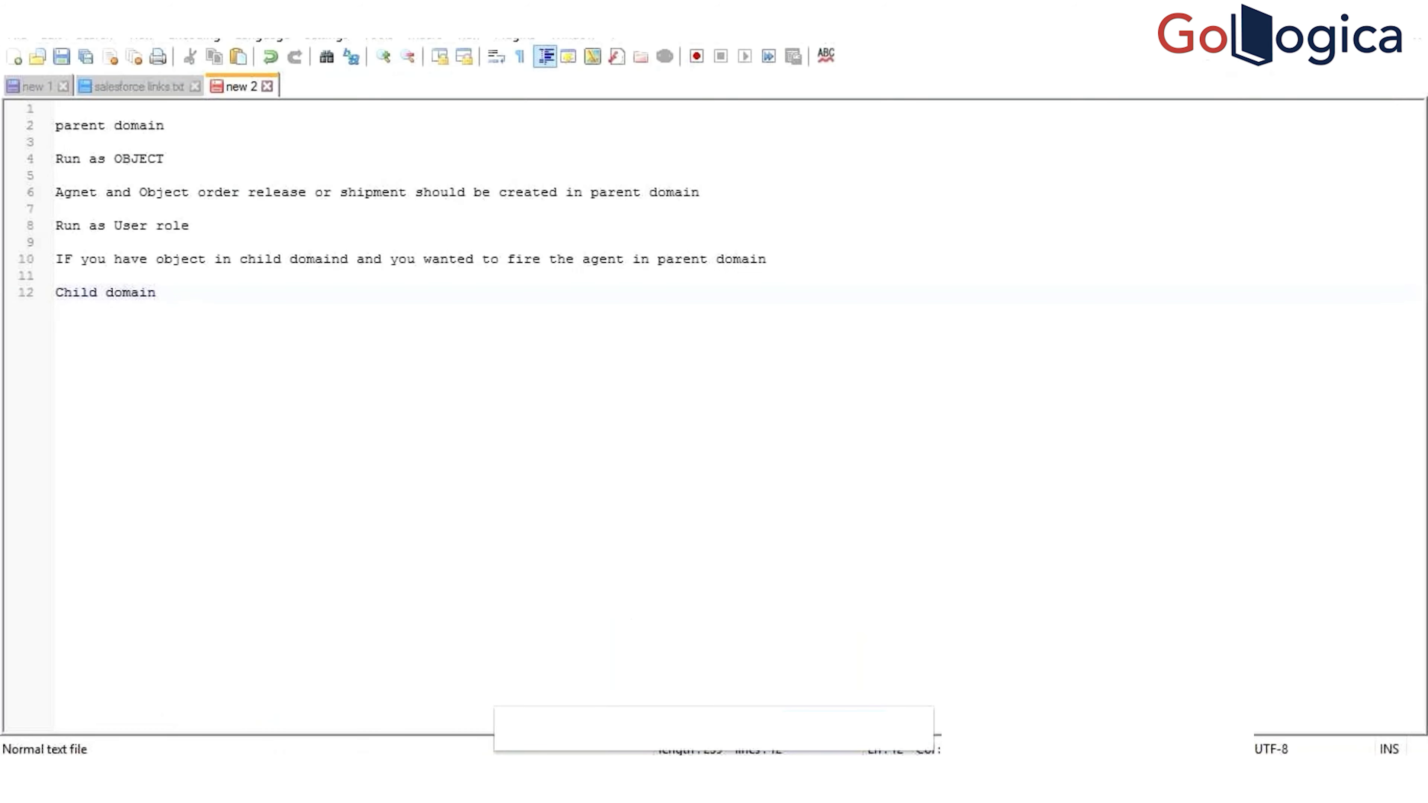
key("BackSpace")
key("BackSpace")
key("BackSpace")
key("BackSpace")
key("BackSpace")
key("BackSpace")
key("BackSpace")
key("BackSpace")
key("BackSpace")
key("BackSpace")
key("BackSpace")
key("BackSpace")
key("Return")
key("Return")
type("Action")
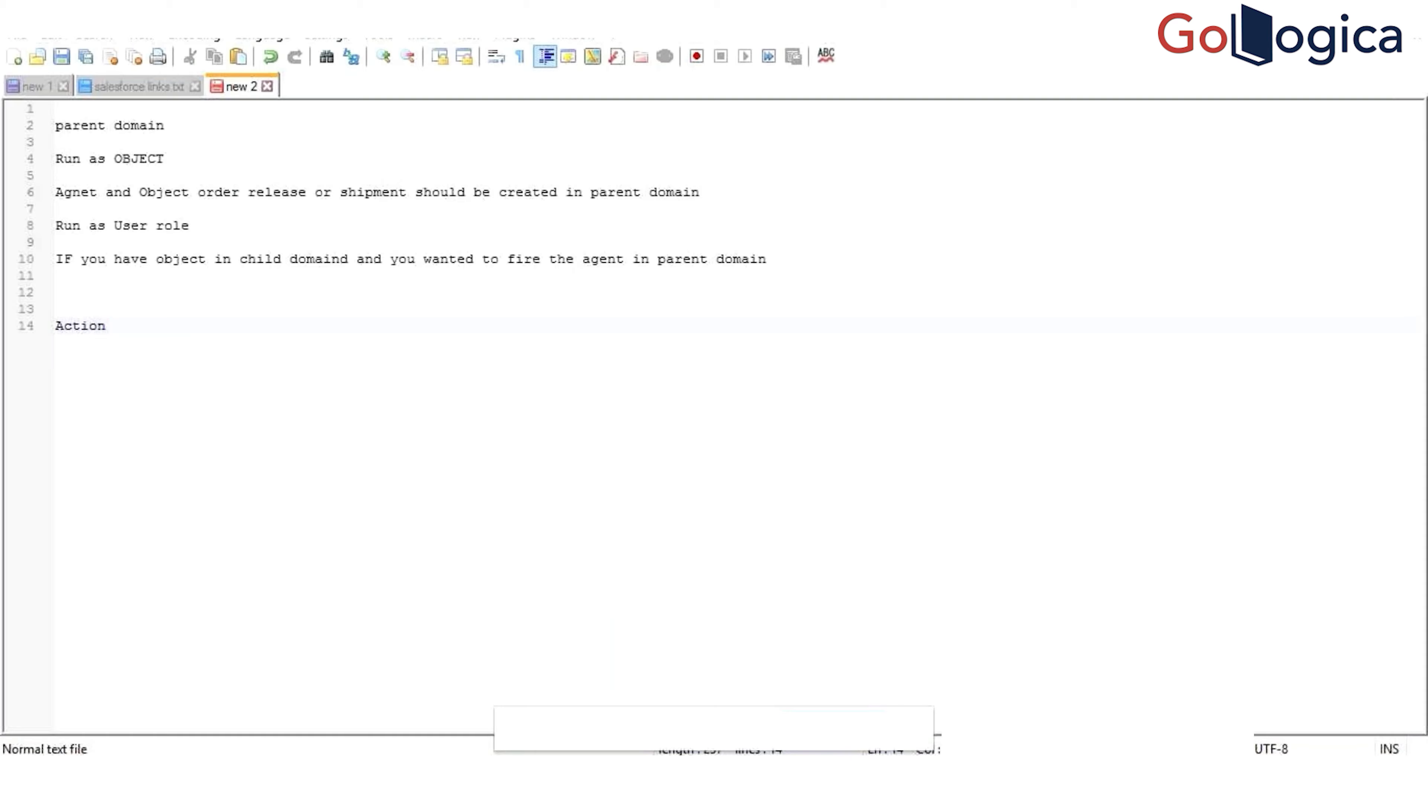
key("alt+Tab")
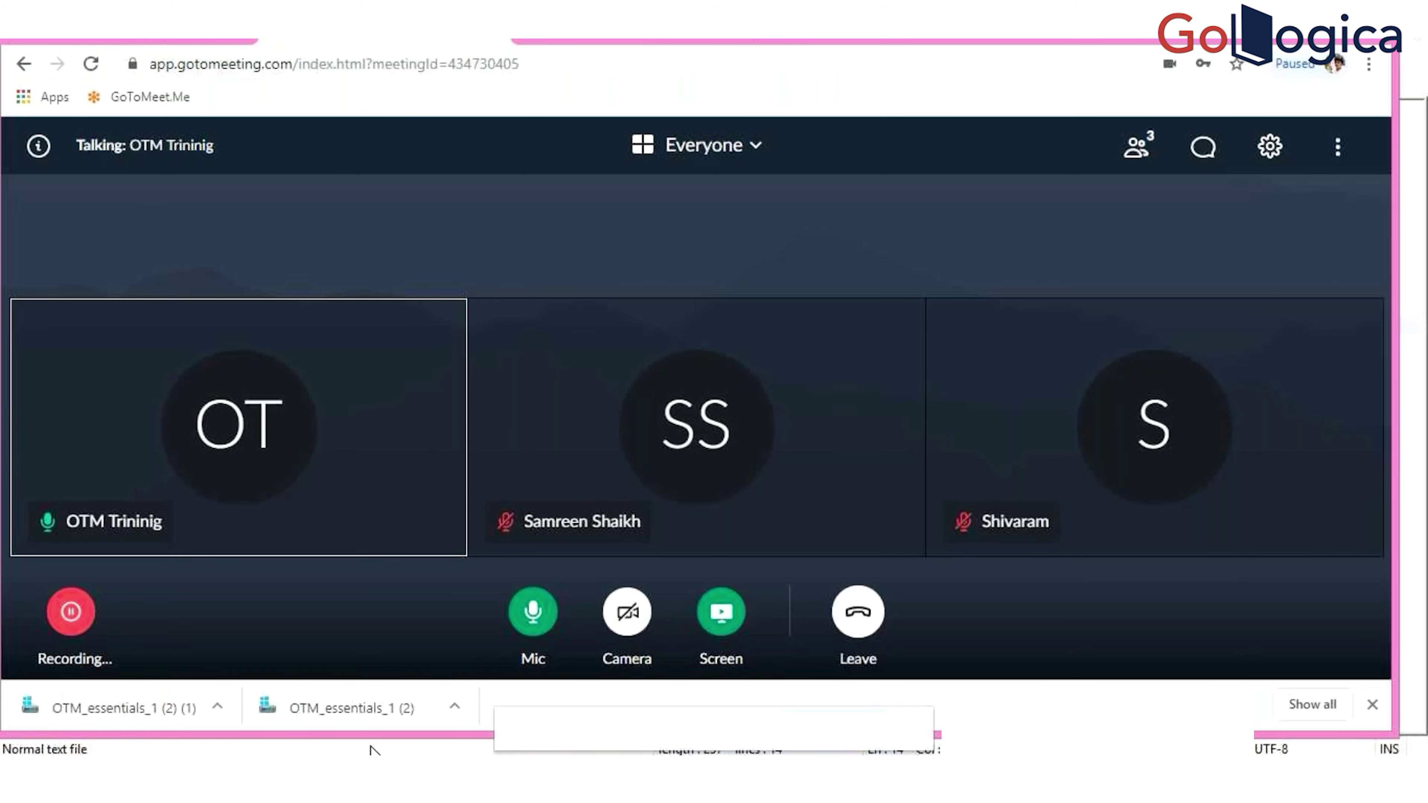
left_click(406, 666)
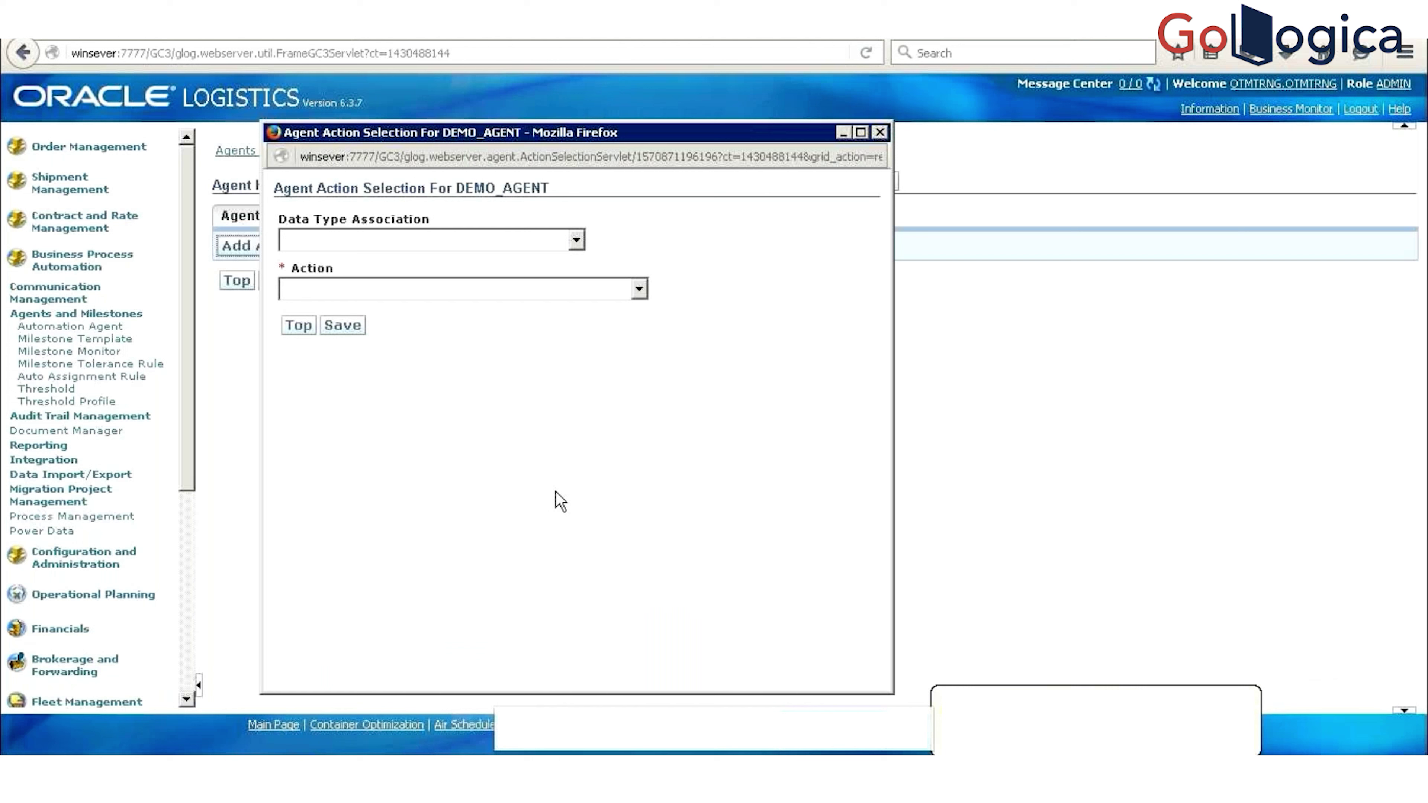
Step: Try the action COPY INVOLVED PARTIES FROM ORDER with ORDER RELEASE TO SHIPMENT as its associated object
left_click(443, 293)
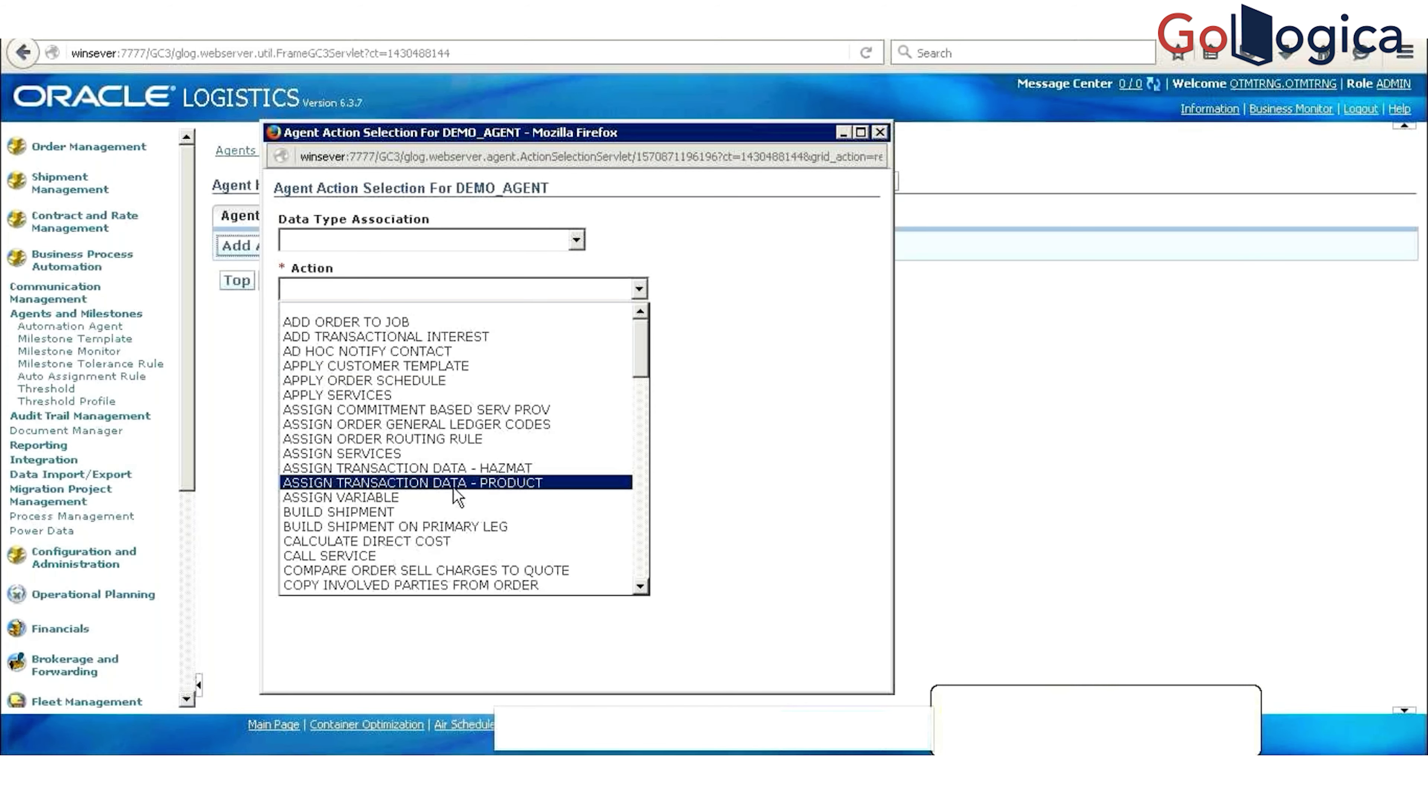
left_click(446, 586)
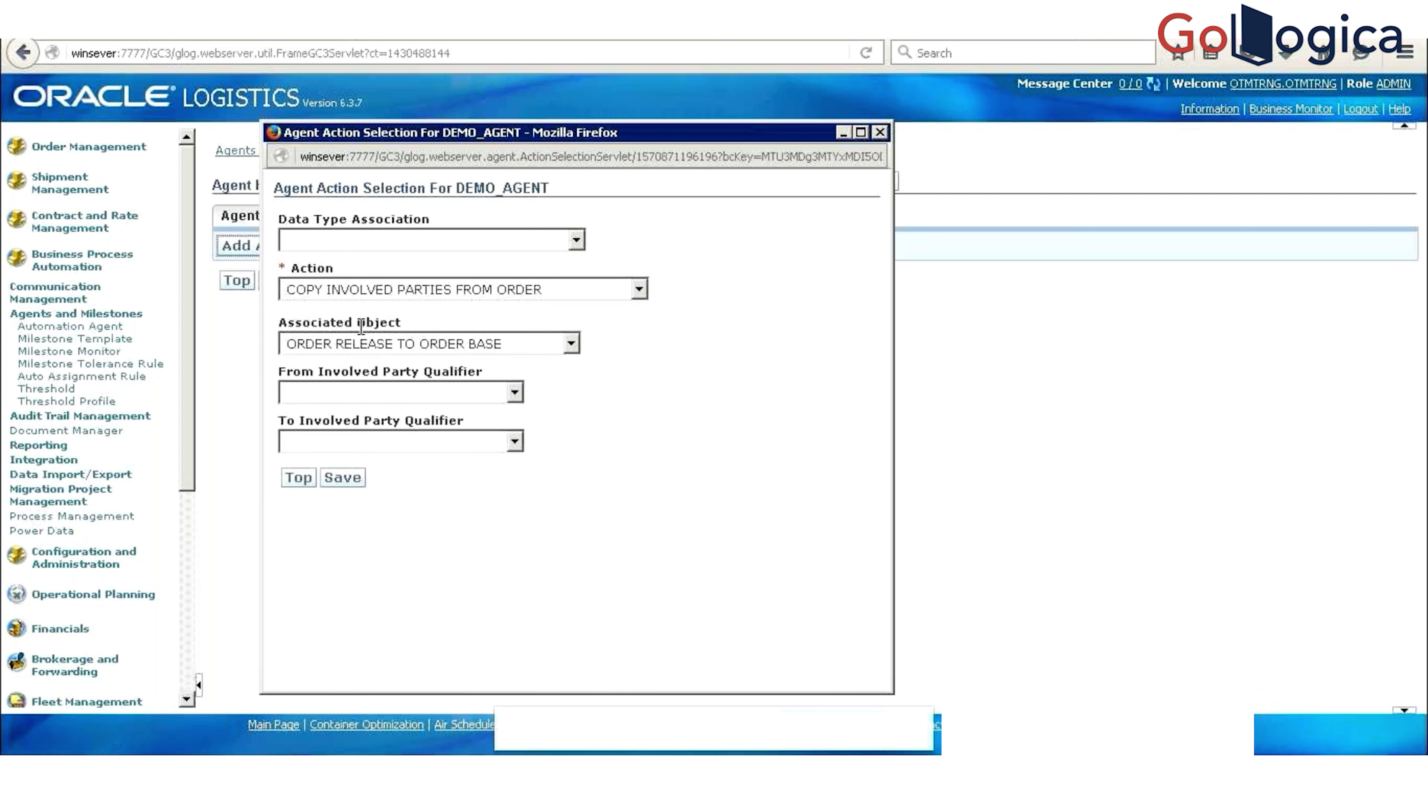
left_click(370, 344)
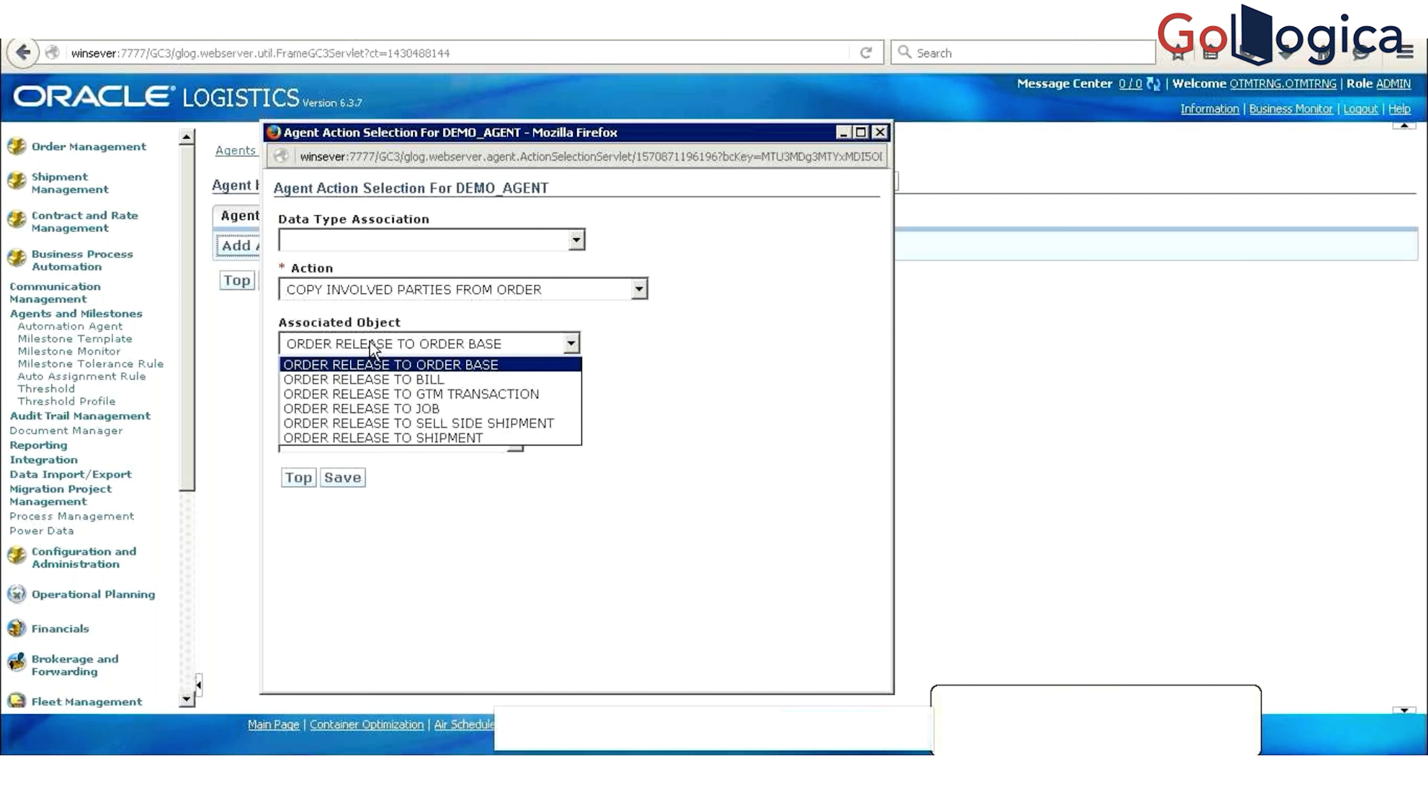
left_click(424, 438)
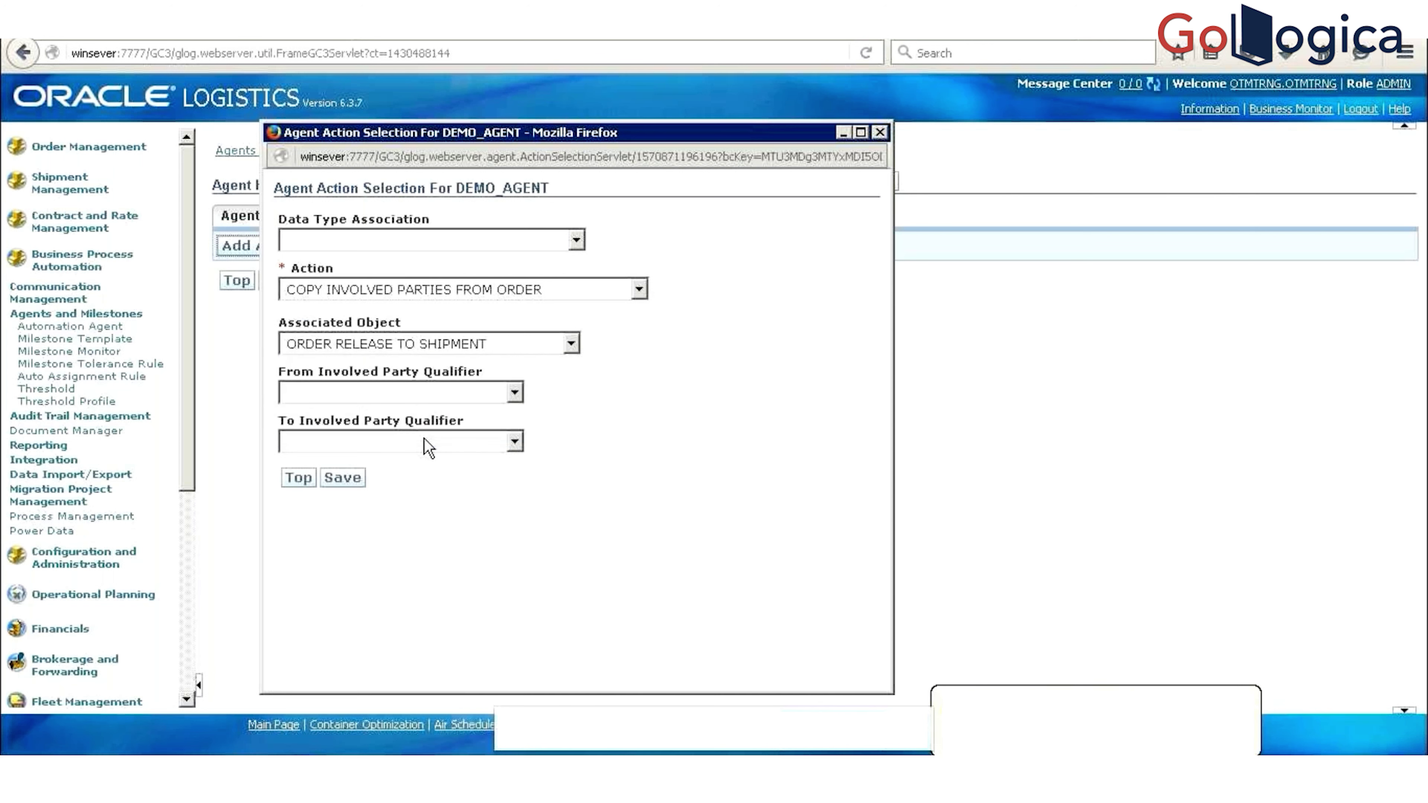
Step: Try the ADD ORDER TO JOB action for the agent, and reset the action selection to blank
left_click(415, 291)
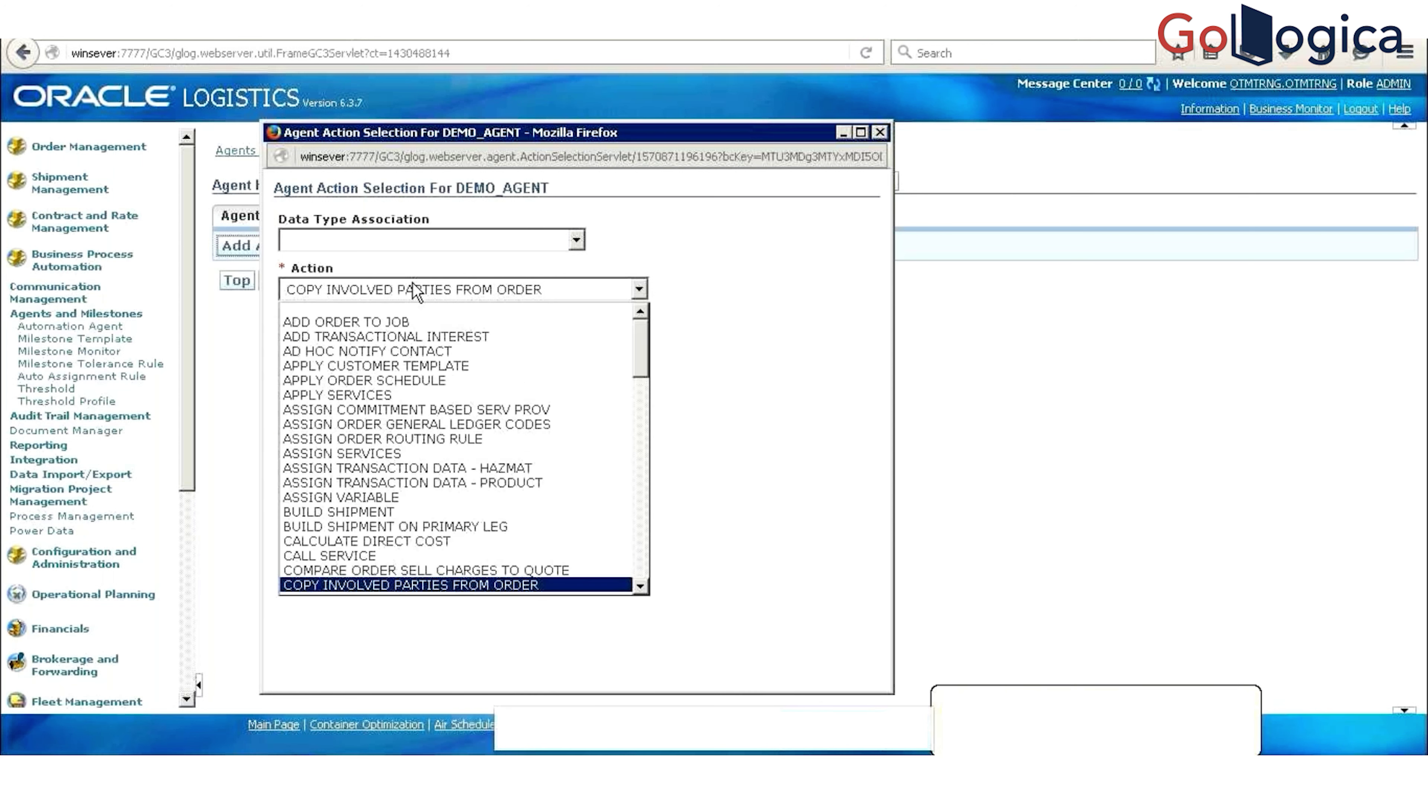
left_click(415, 322)
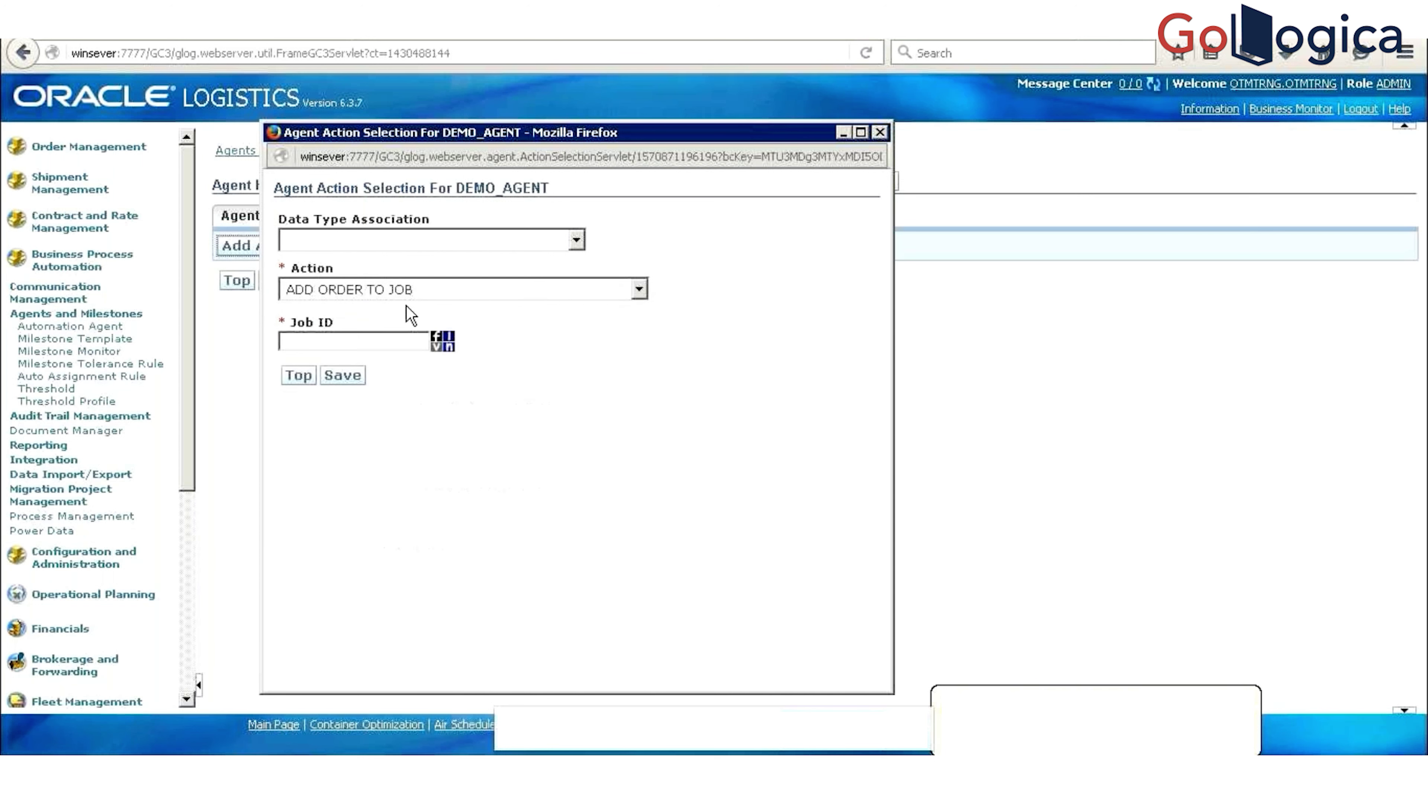
left_click(395, 294)
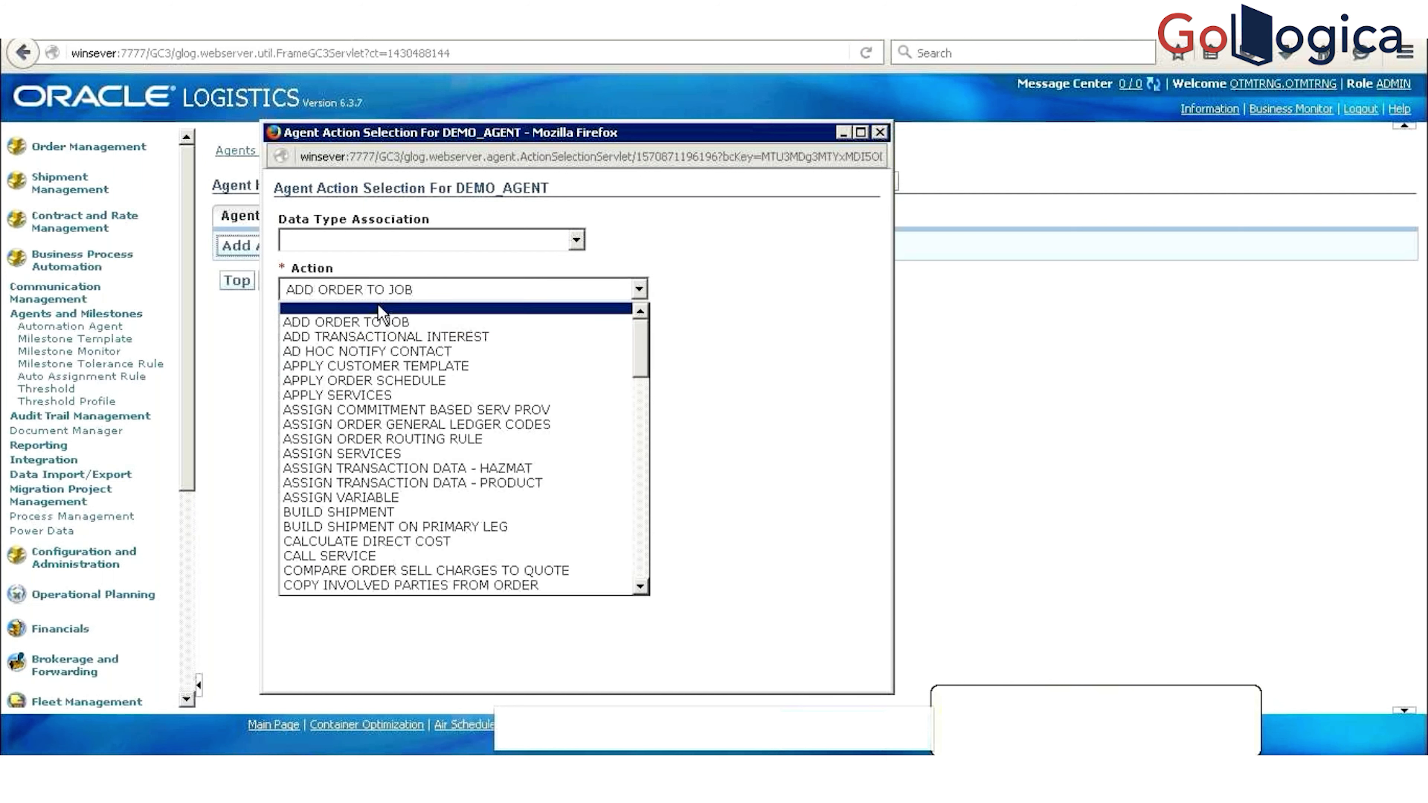
left_click(377, 307)
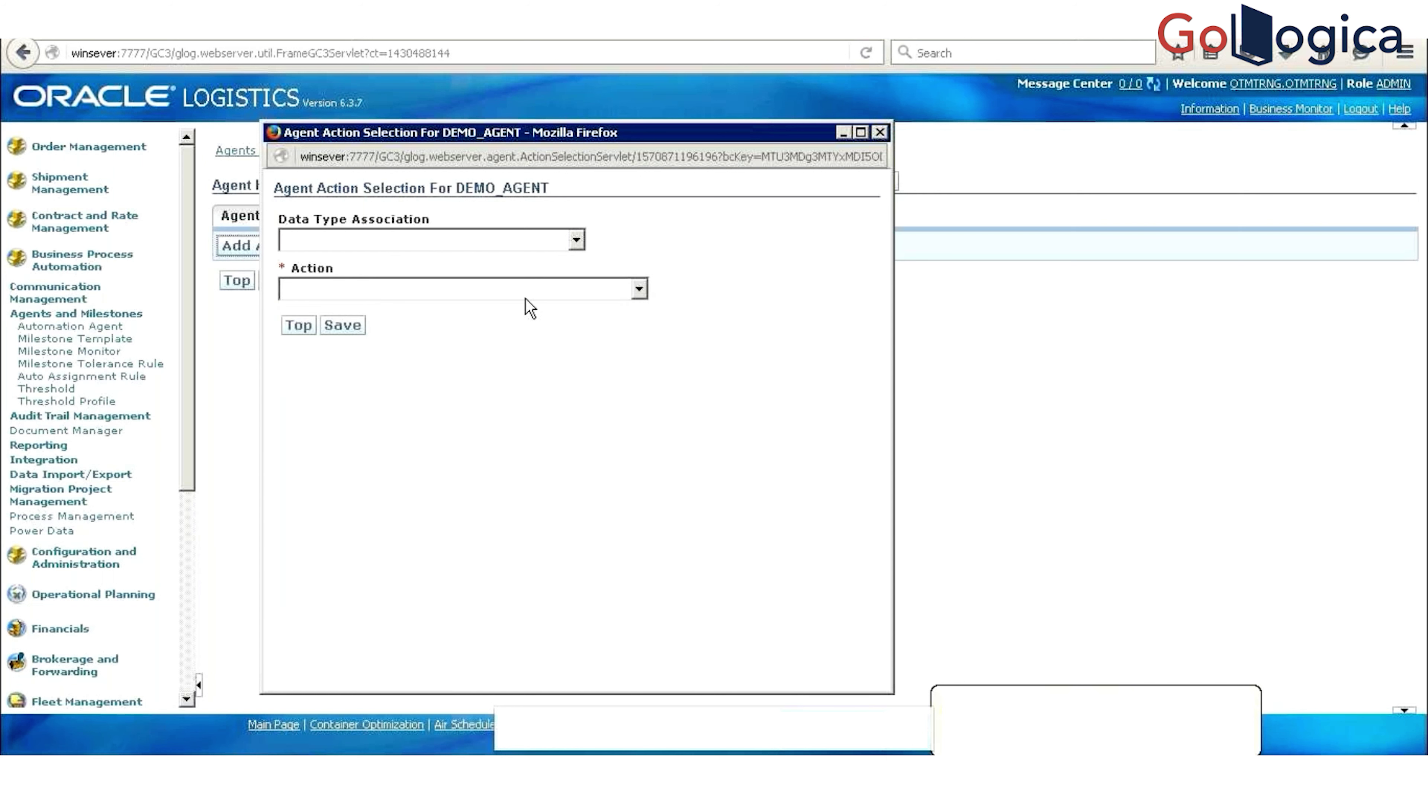
Step: Set the agent's action to IF
left_click(458, 293)
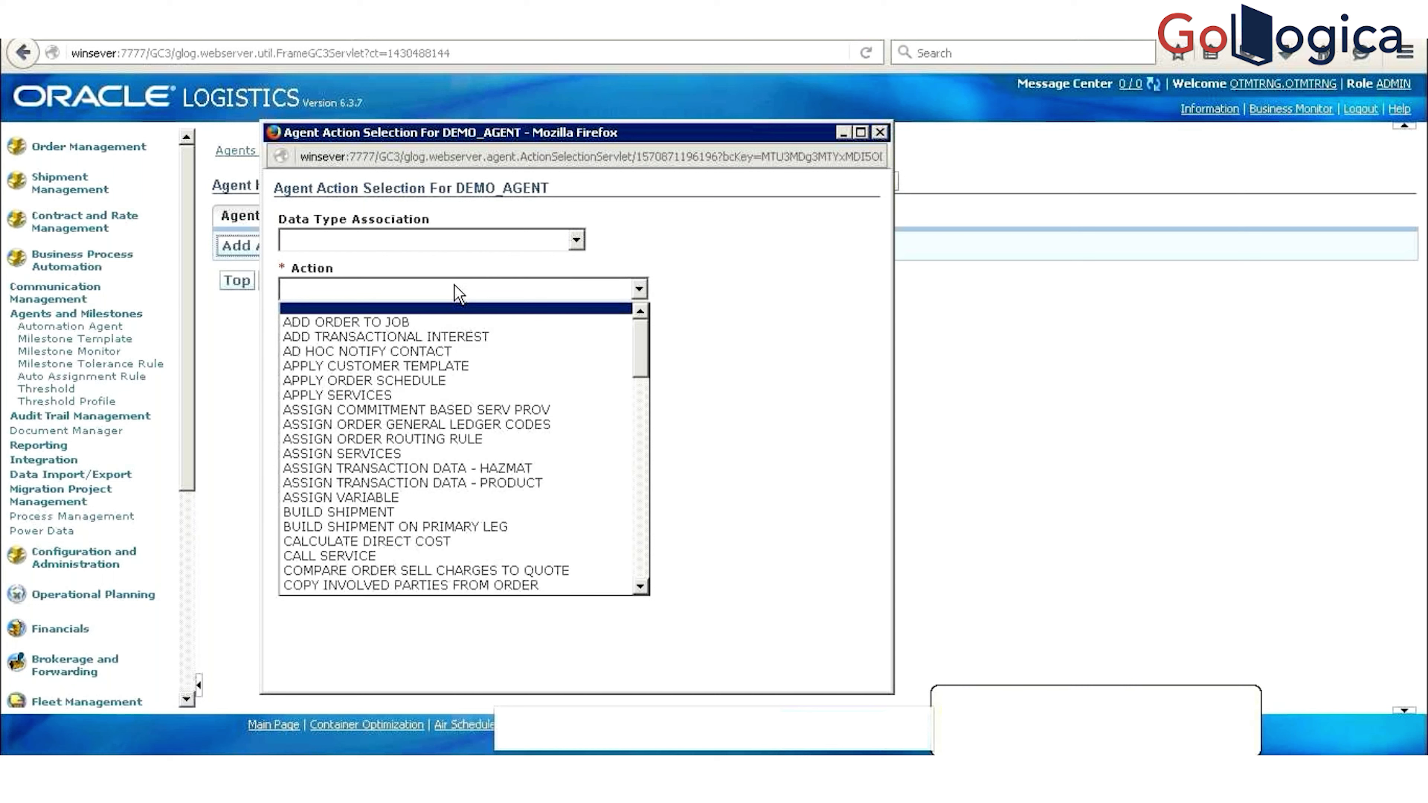
type("if")
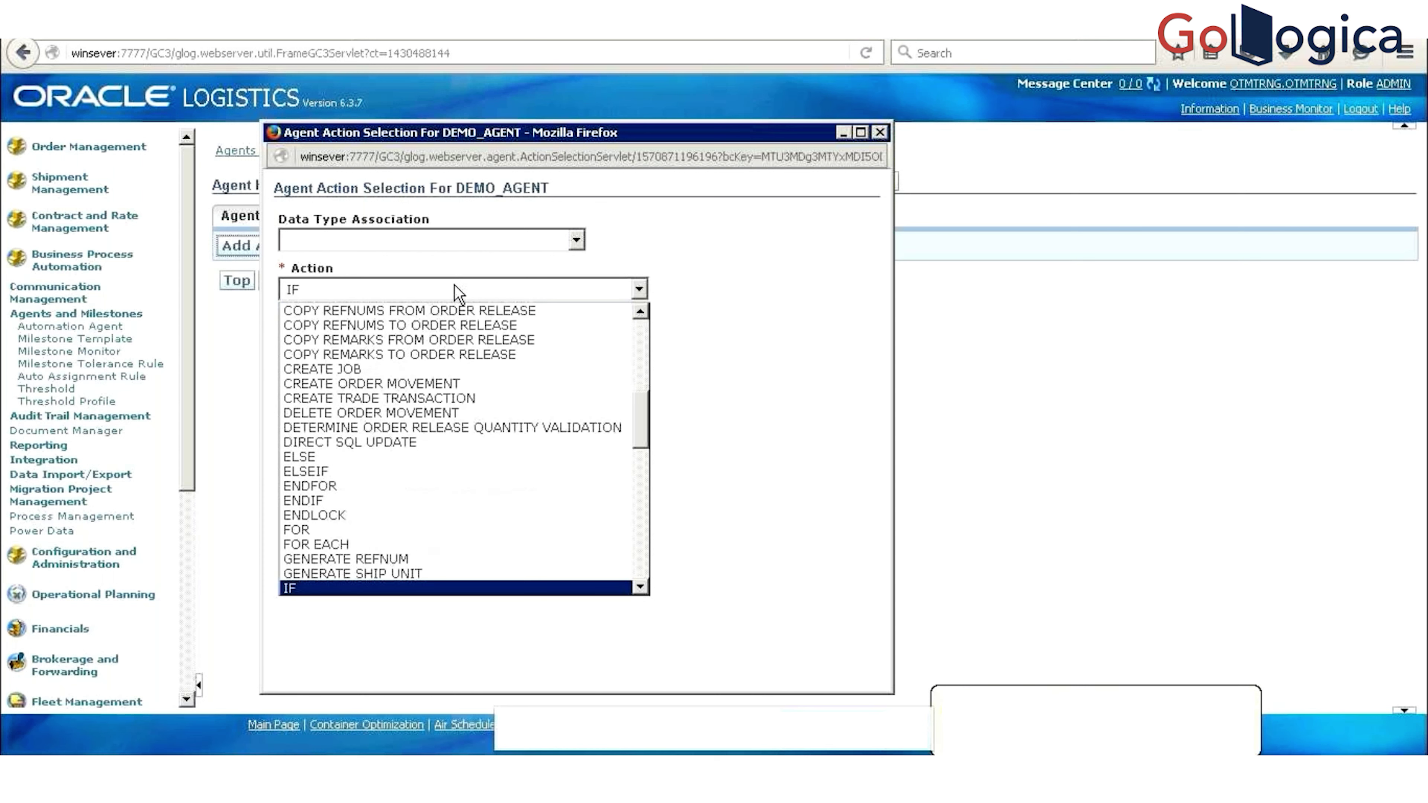
key("Return")
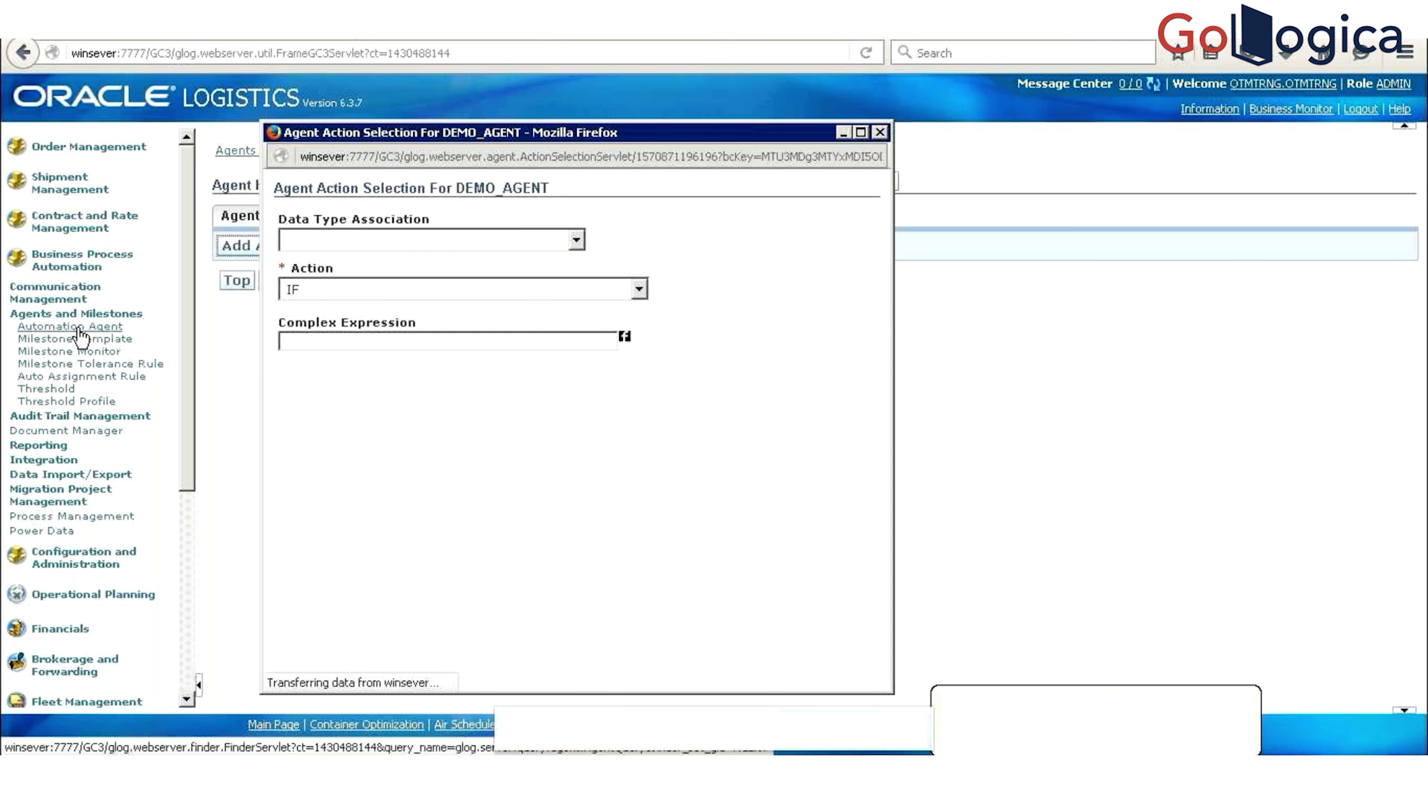
Step: Open the Automation Agent page in a separate browser tab
right_click(81, 332)
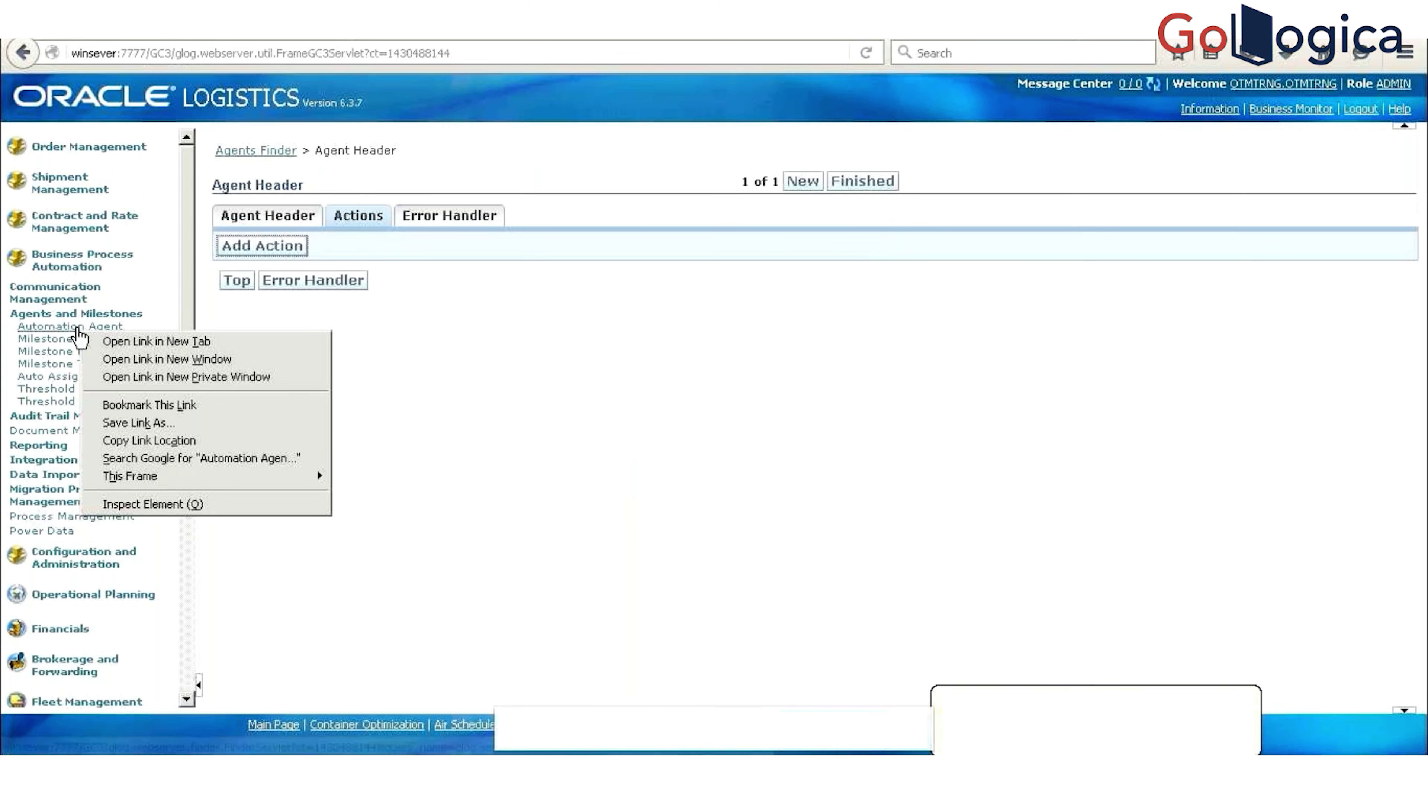
left_click(116, 341)
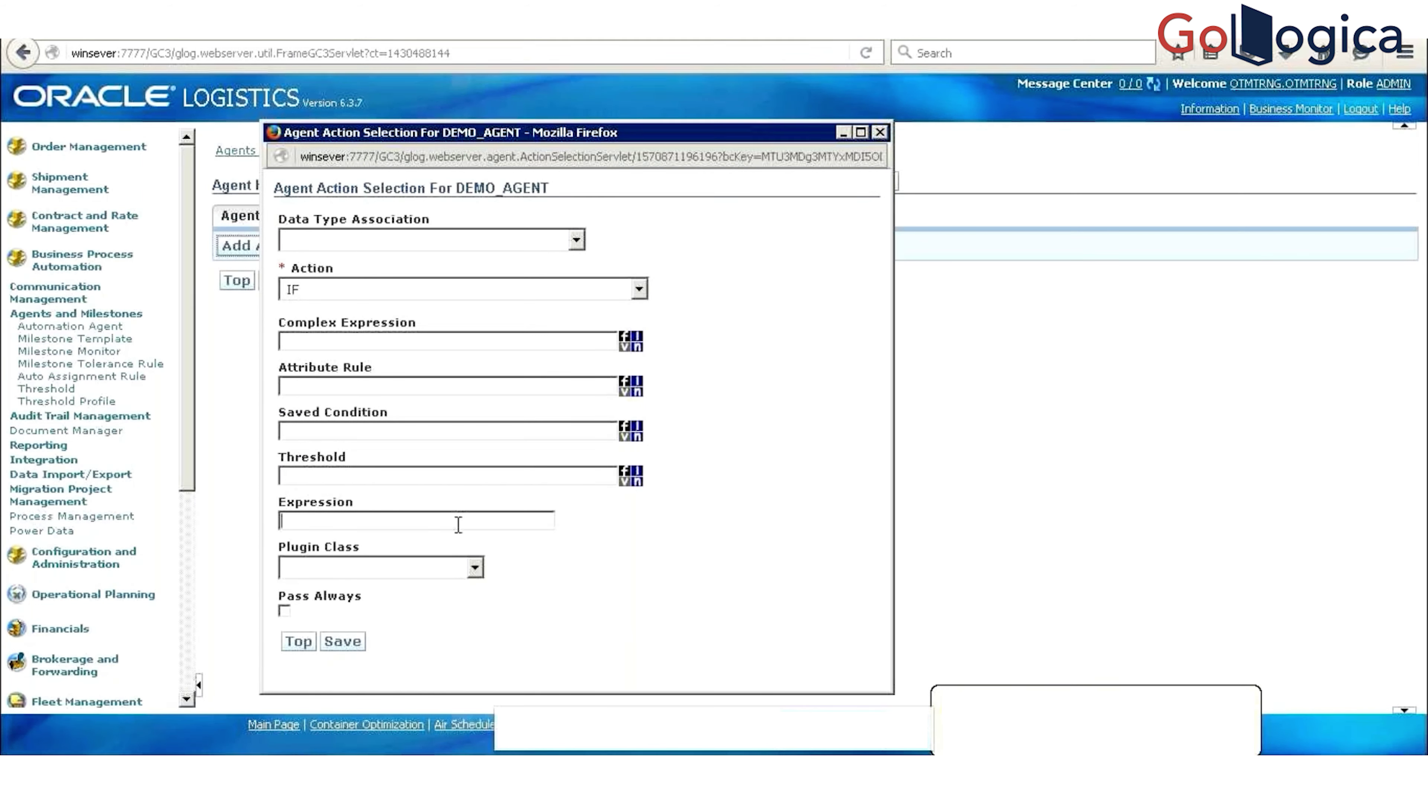
Step: Create a new saved condition for the IF action with the ID DEMO_SC
left_click(638, 438)
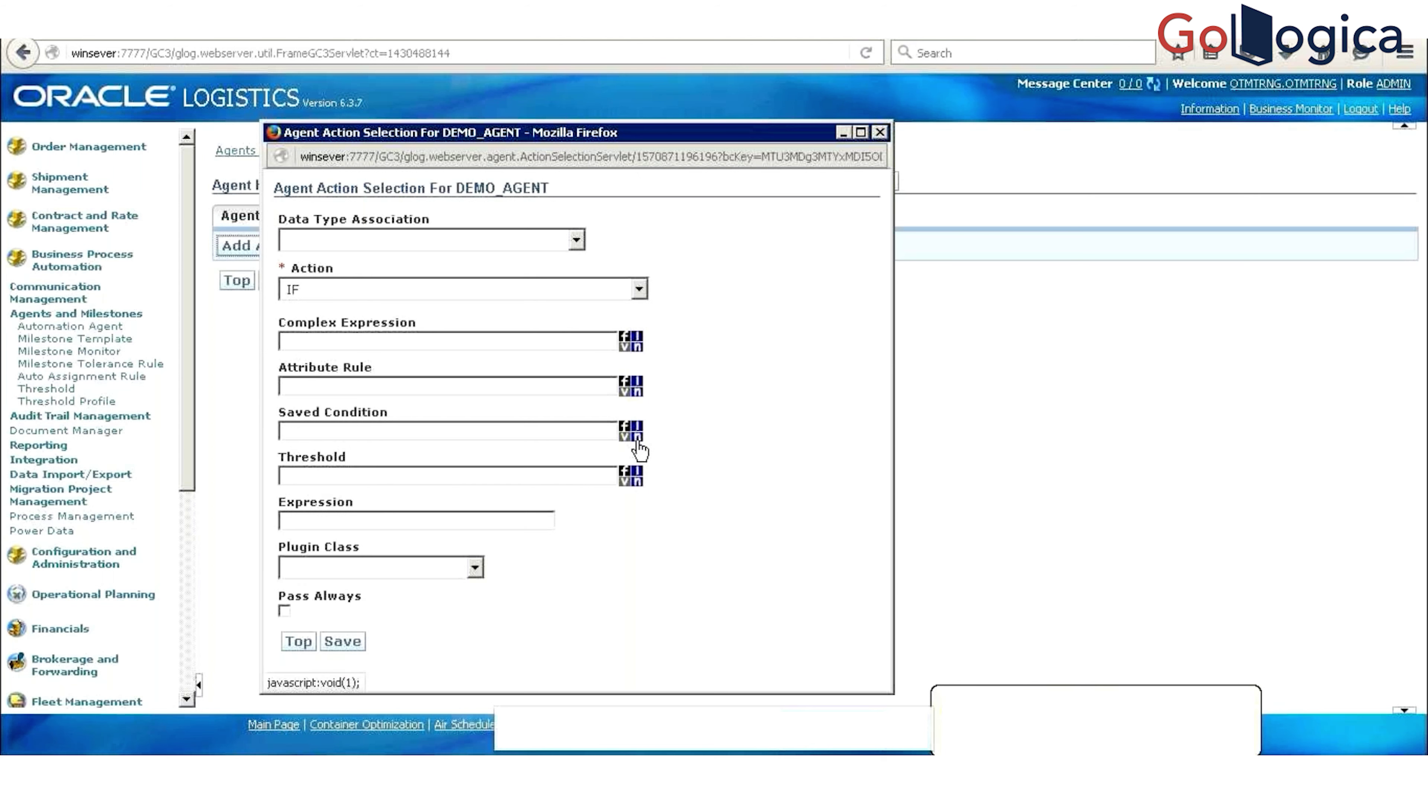
left_click_drag(272, 12, 401, 153)
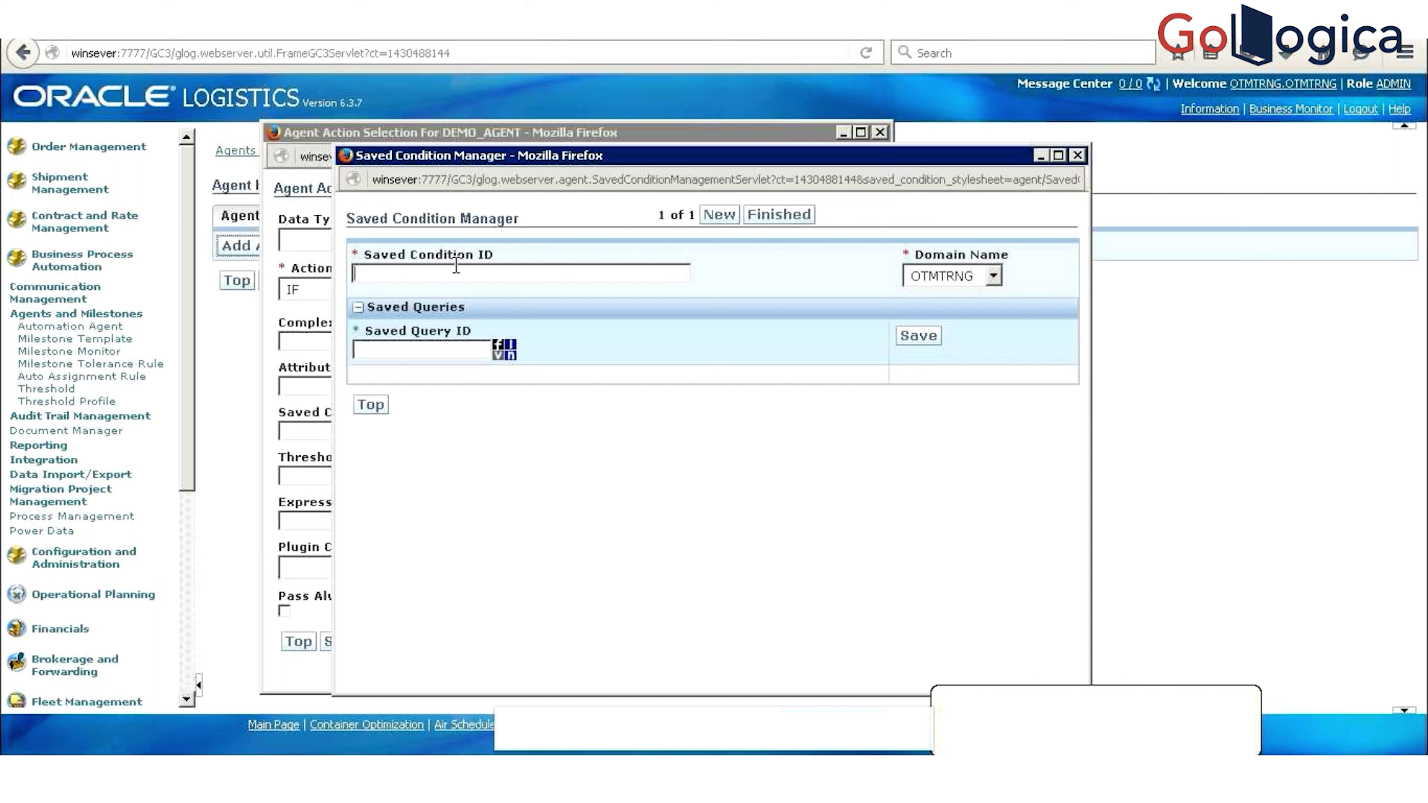
type("DEMO_SC")
key("Tab")
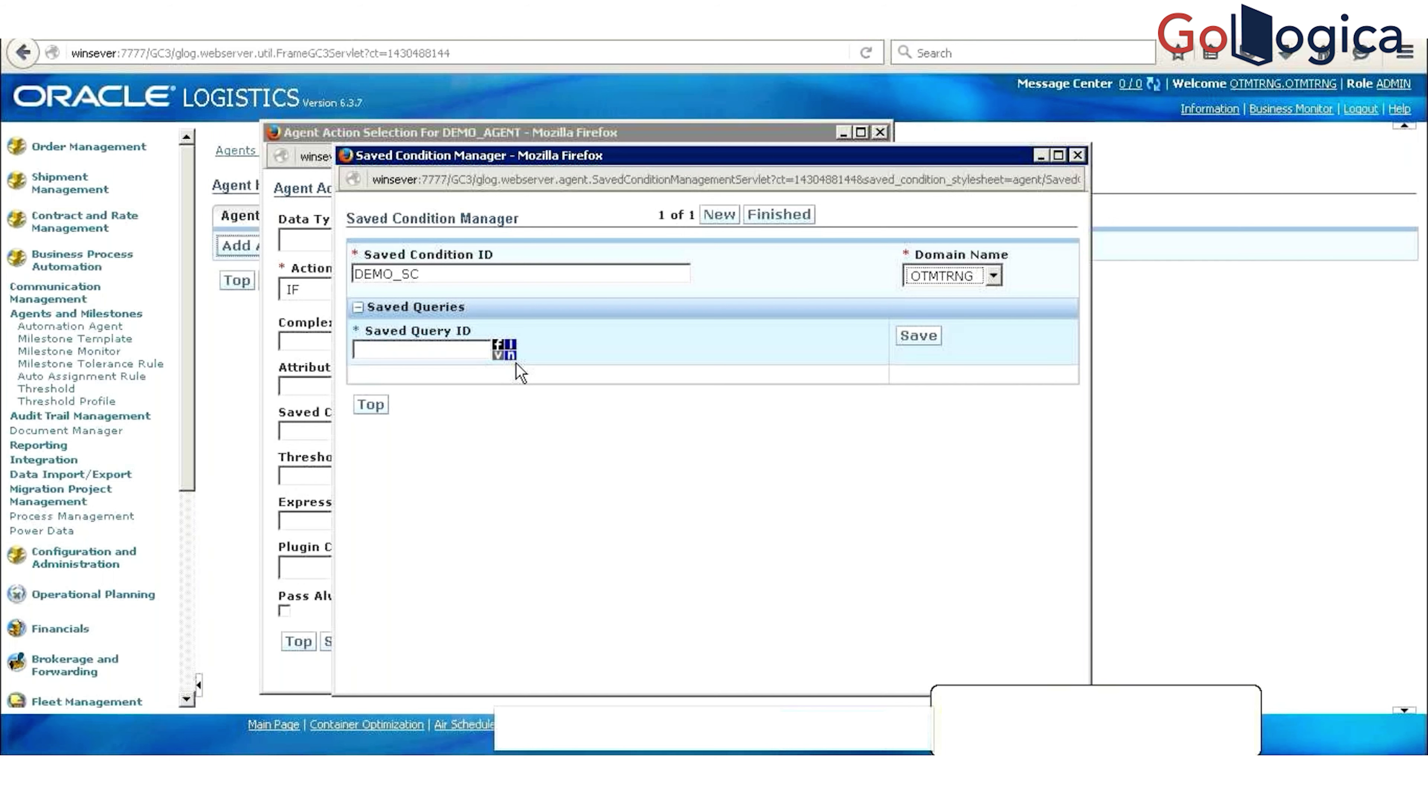
Step: Create a new saved query named DEMO_SQ for the saved condition and open its query definition
left_click(508, 355)
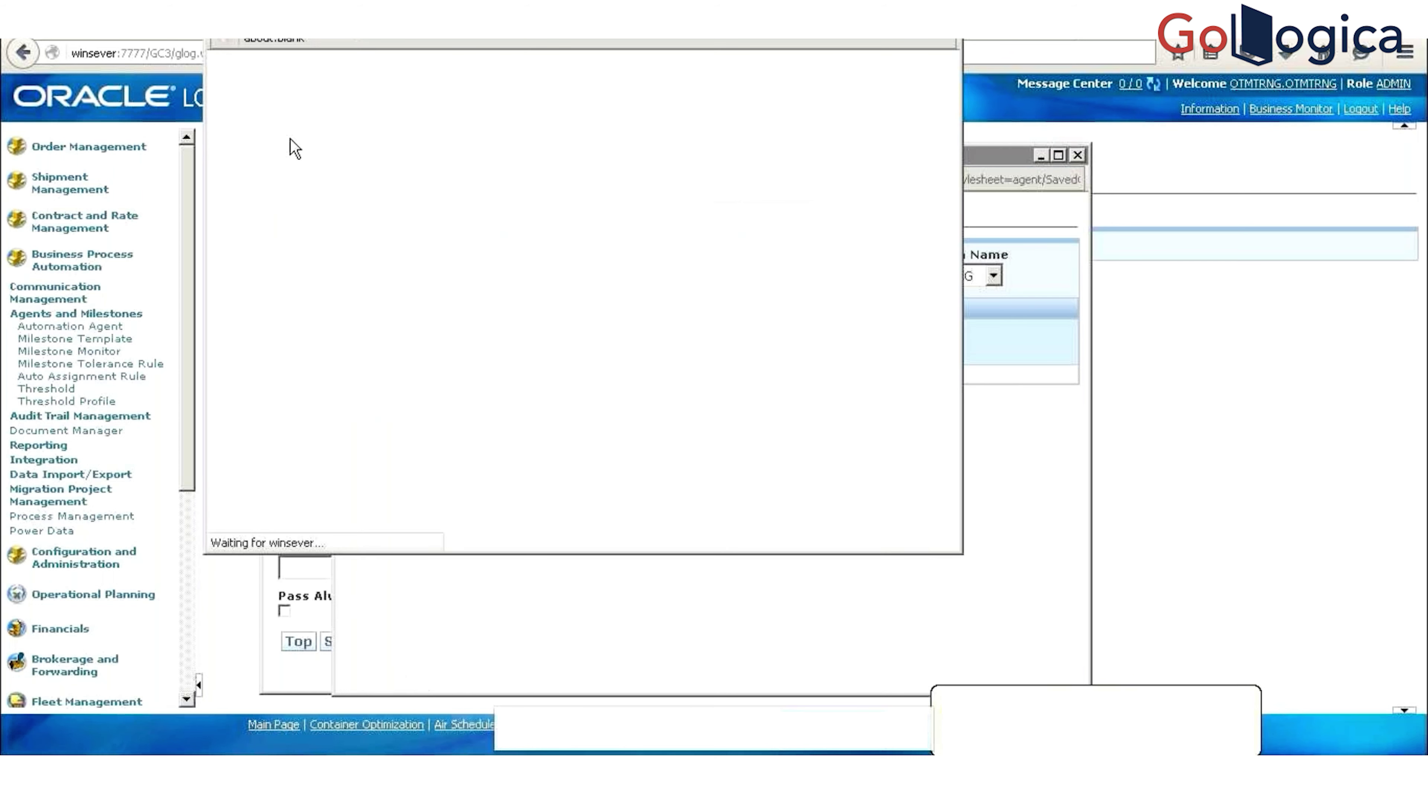
left_click_drag(274, 18, 359, 129)
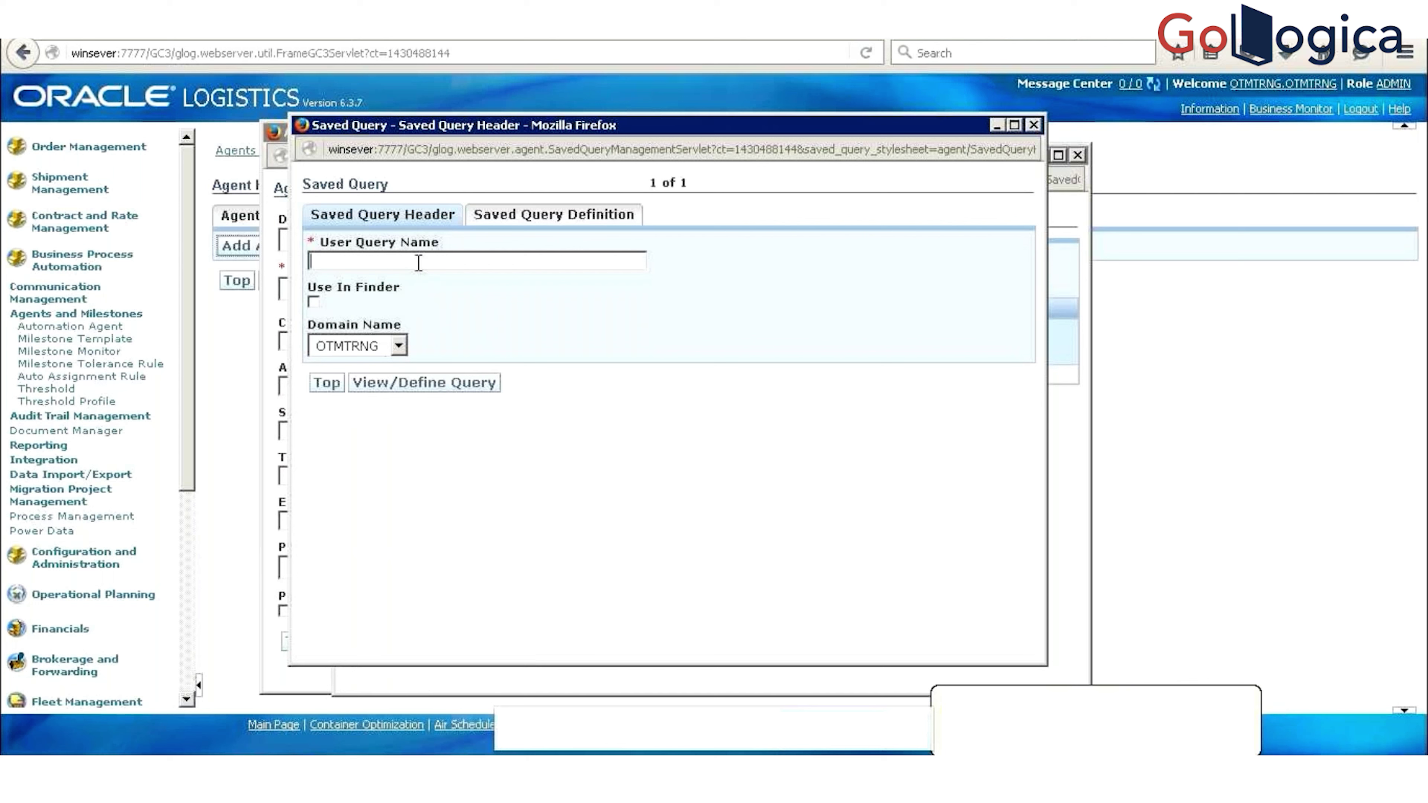
type("demo_sq")
left_click(416, 387)
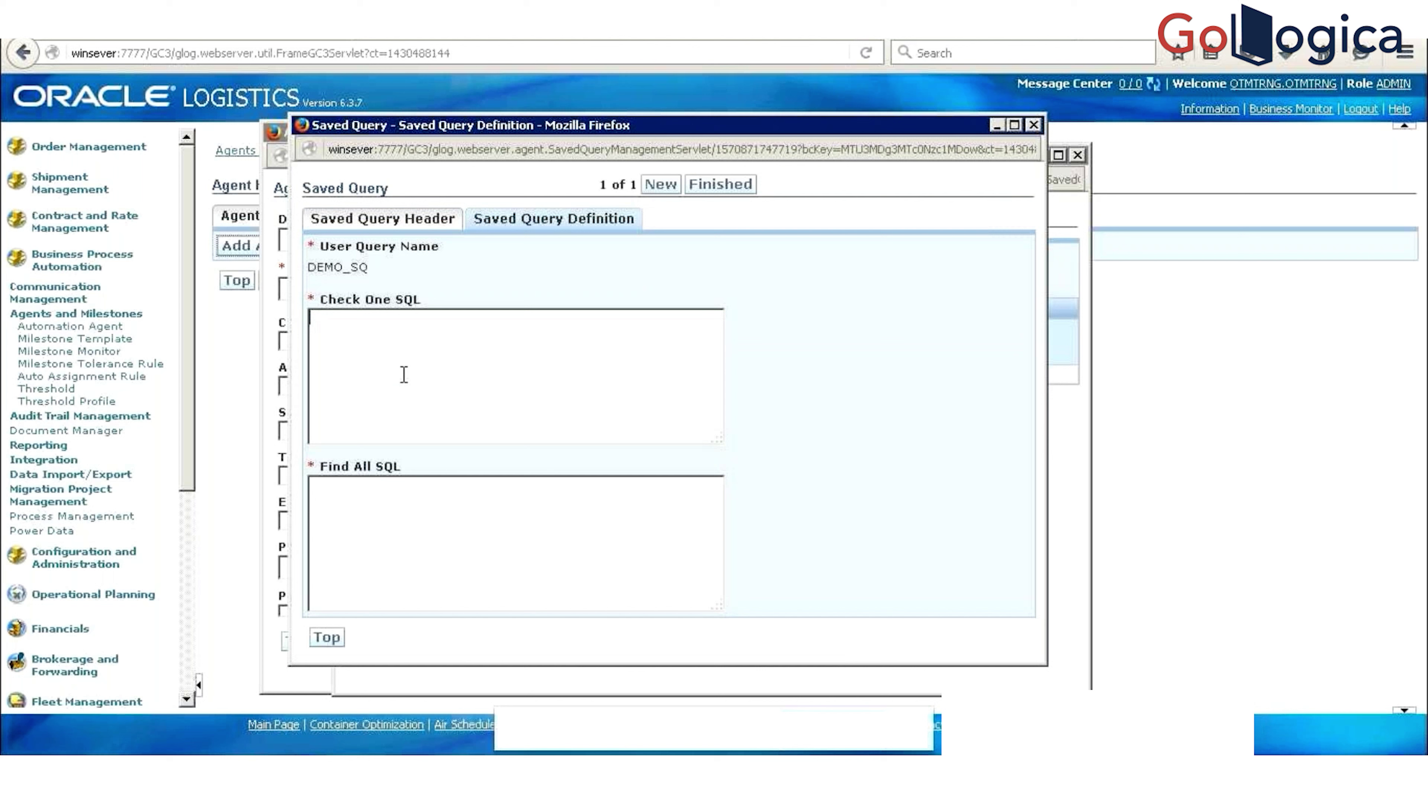
Step: Enter SELECT 1 FROM ORDER_RELEASE WHERE ORDER_RELEASE_GID = $GID as the Check One SQL
type("SELEC")
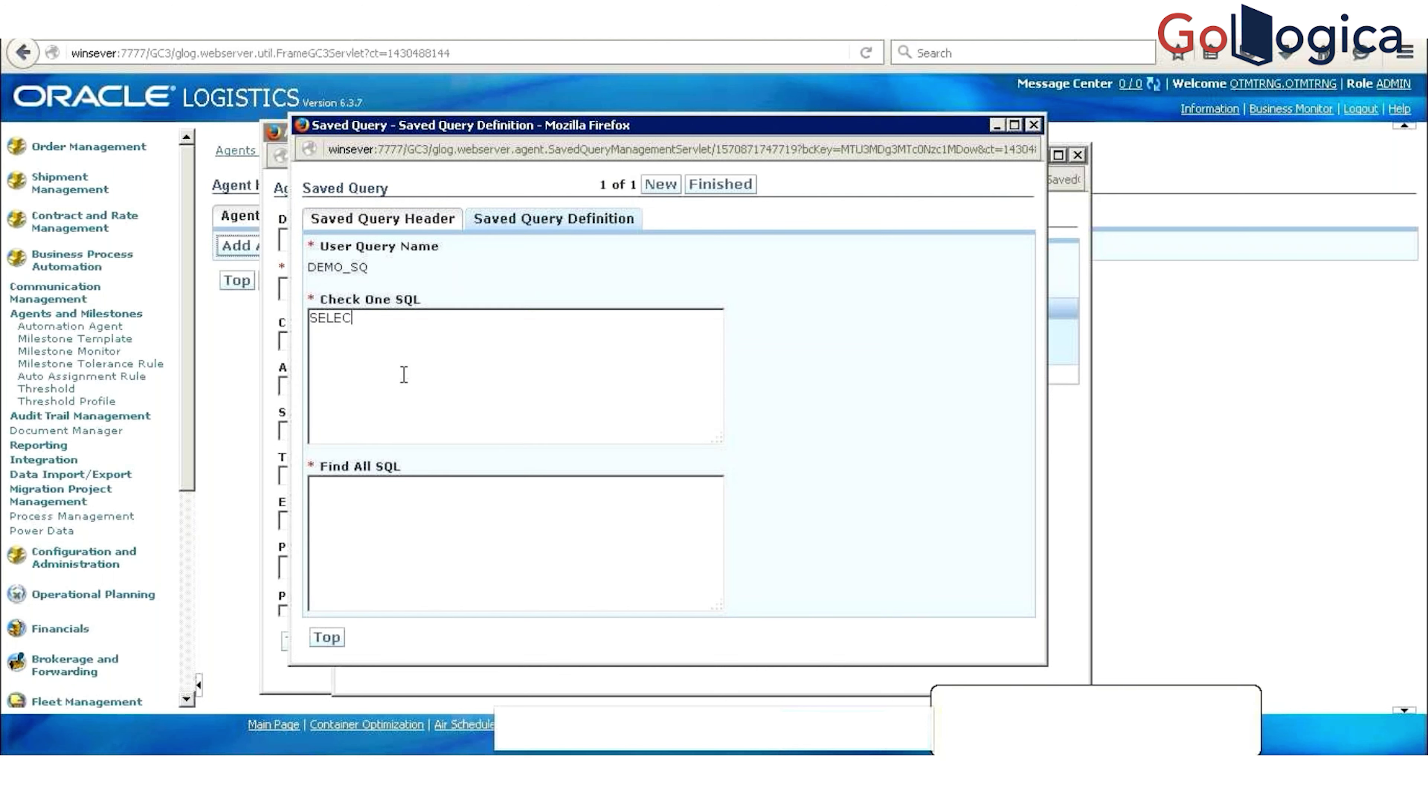
type("T 1 FROM ORDER_RELEASE WHERE")
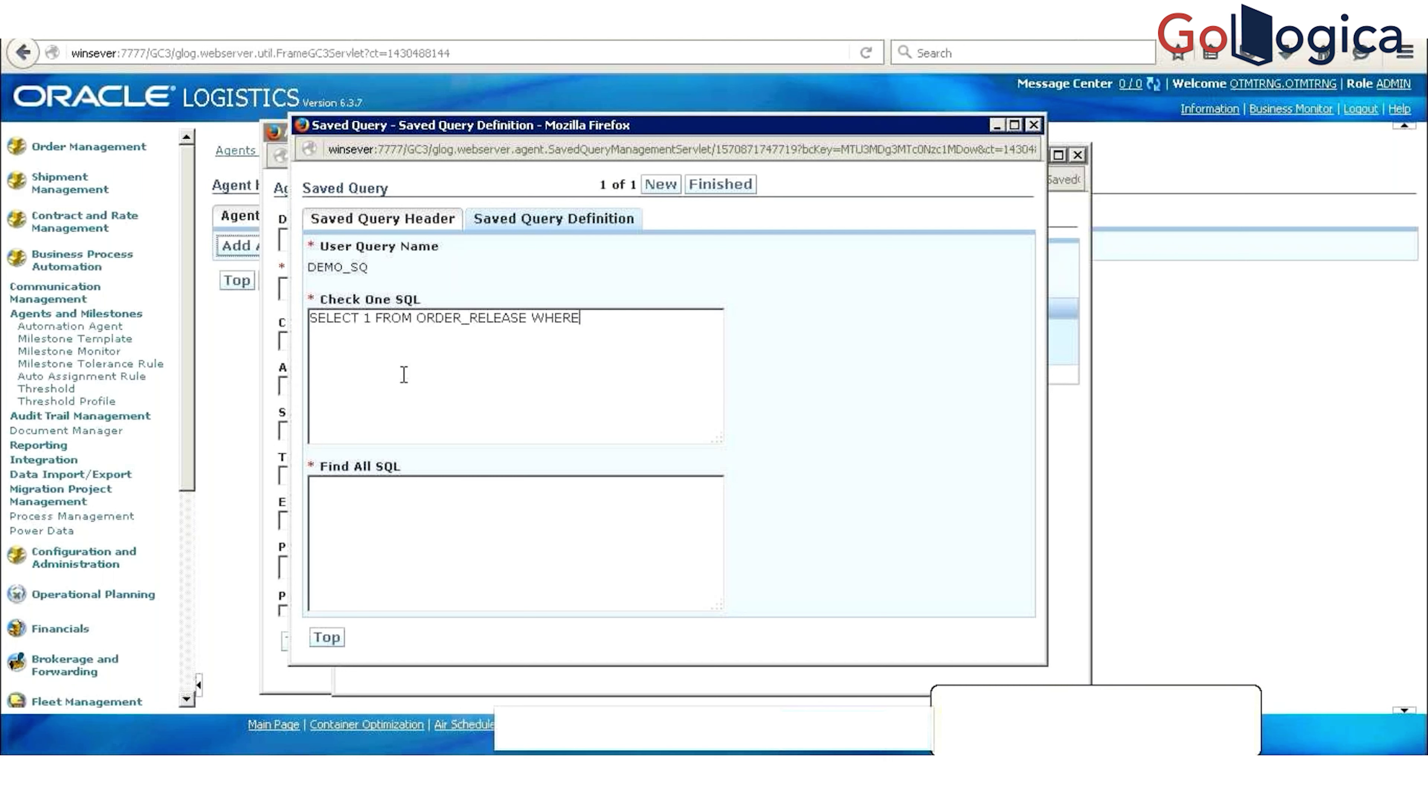
type(" ORDER_RELEASE_GID")
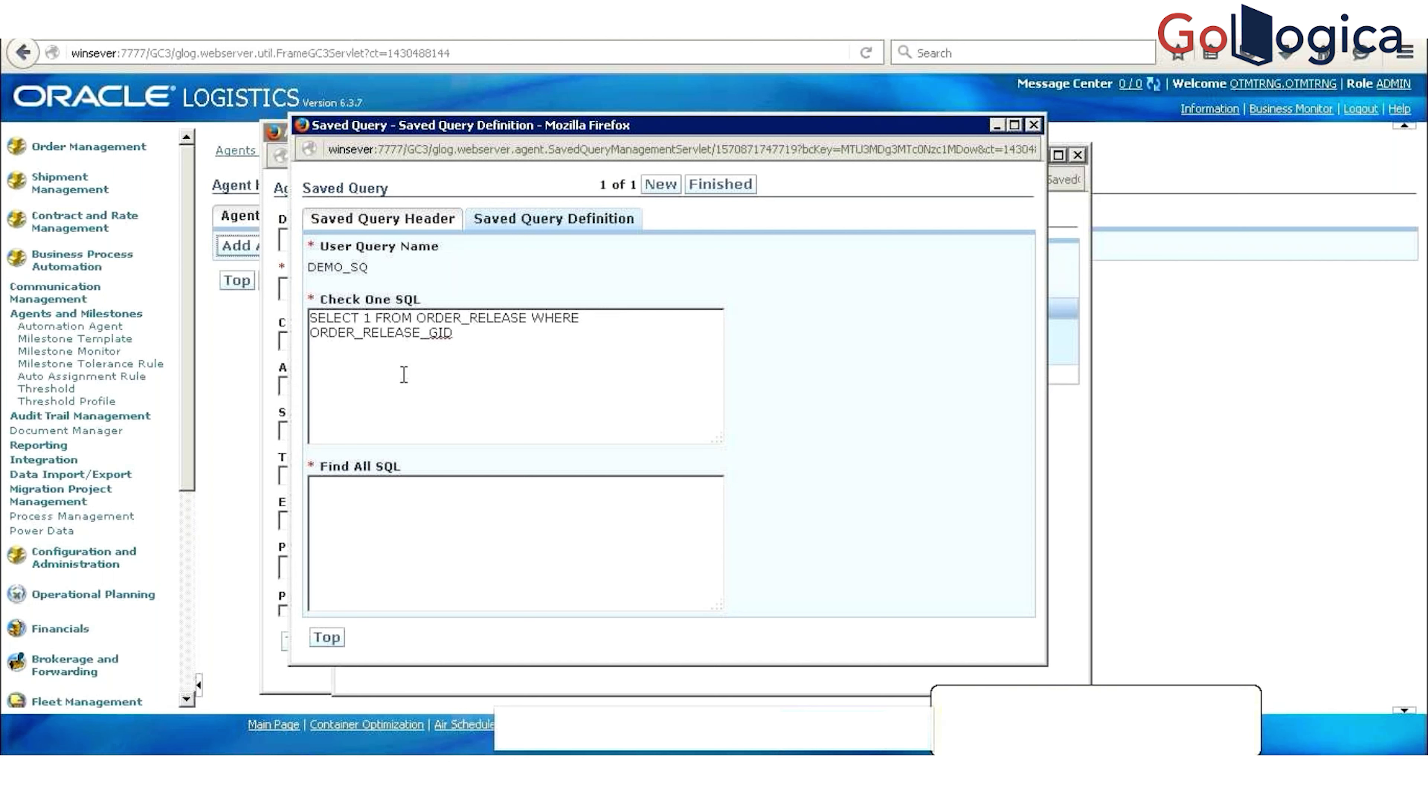
type(" = $GID")
Step: Copy the Check One statement into the Find All SQL and finish the saved query
key("ctrl+a")
key("ctrl+c")
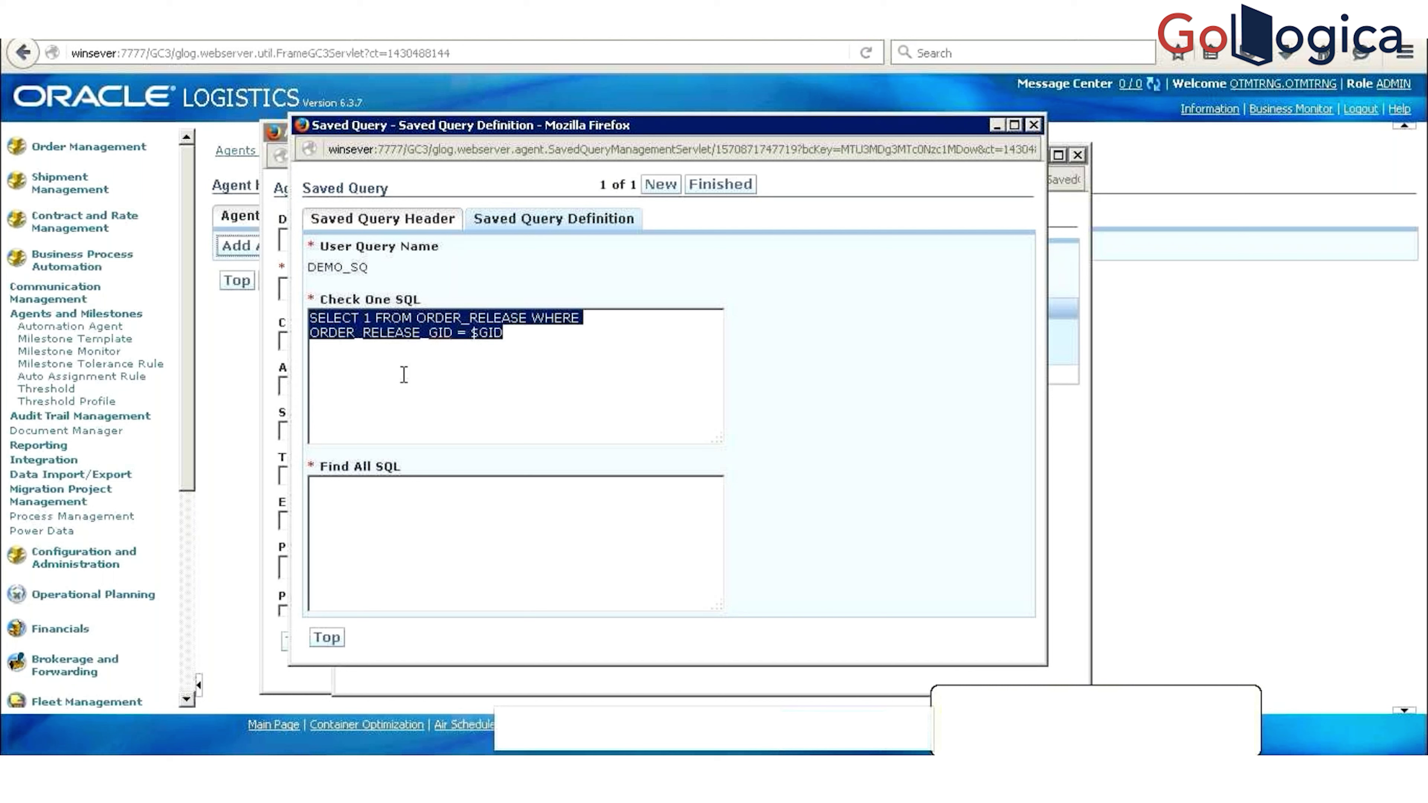
left_click(411, 543)
key("ctrl+v")
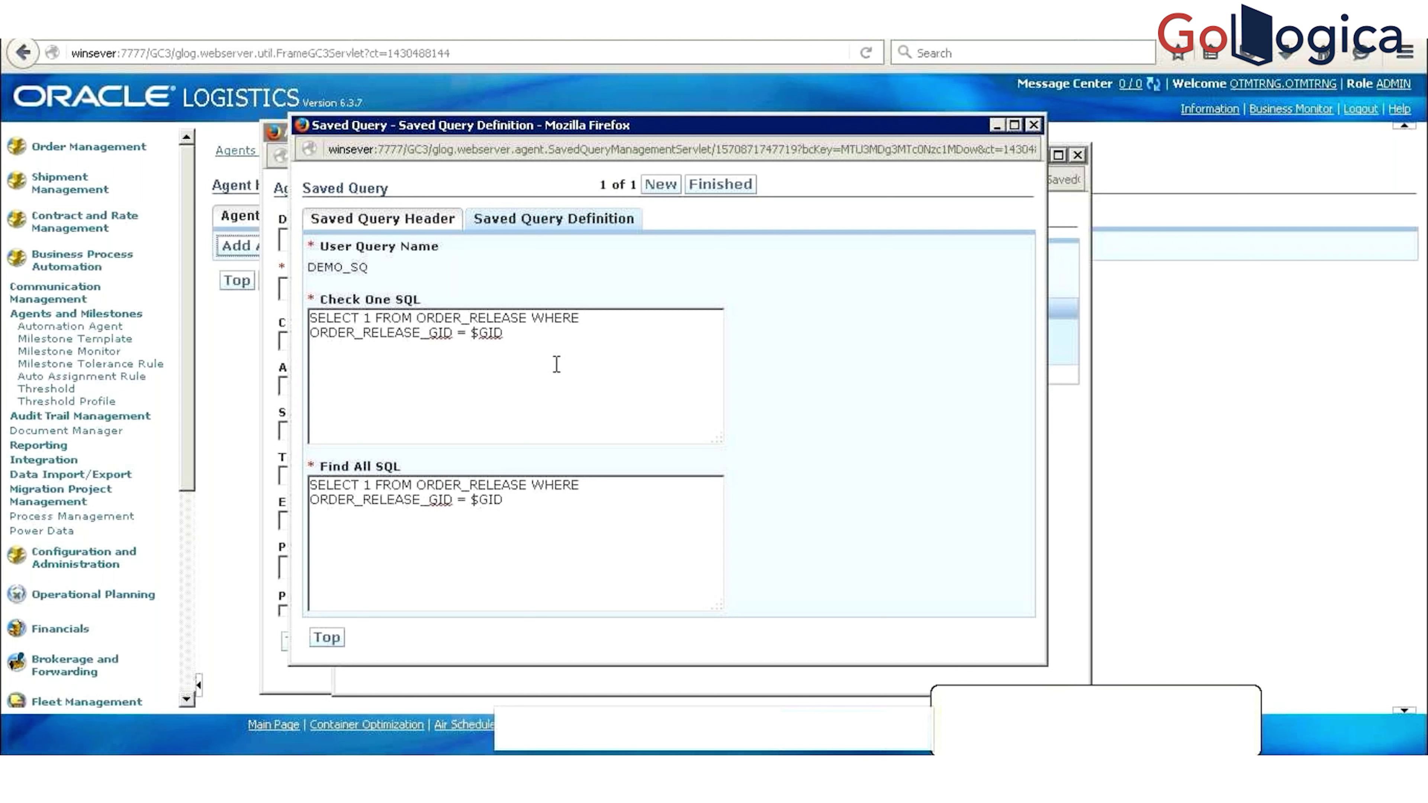
double_click(485, 333)
left_click(627, 400)
left_click(722, 186)
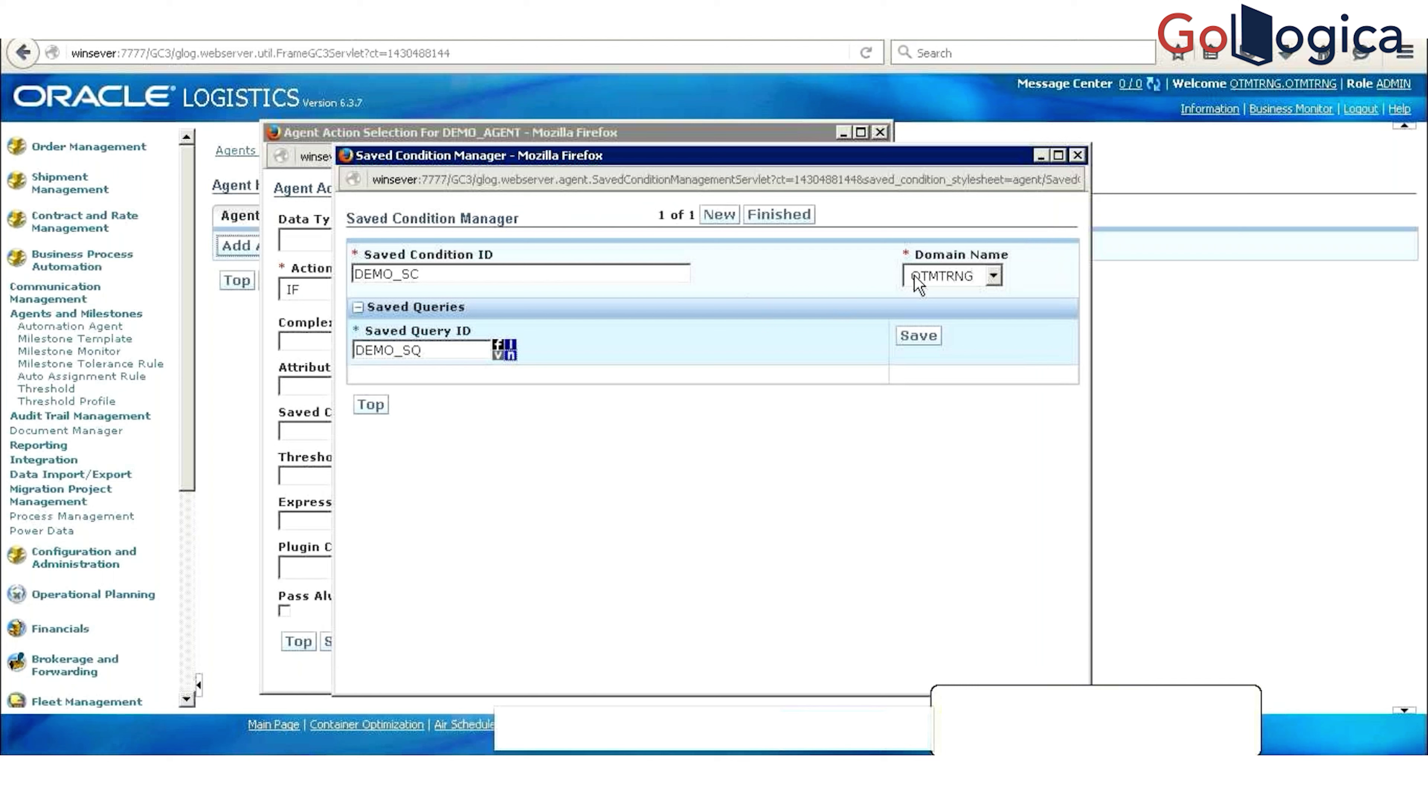
Step: Save DEMO_SQ to the saved condition DEMO_SC, finish the condition and save the IF action
left_click(924, 342)
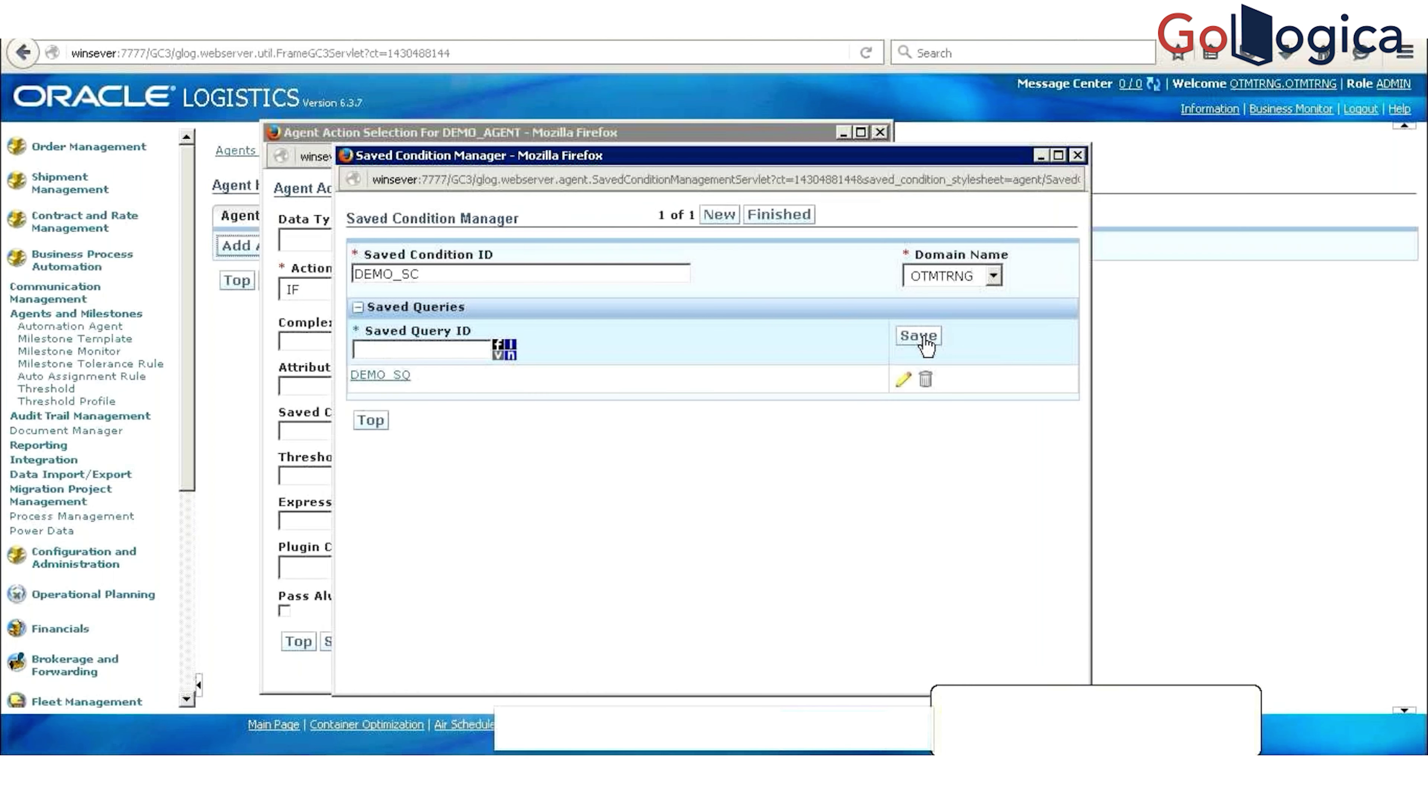
left_click(777, 221)
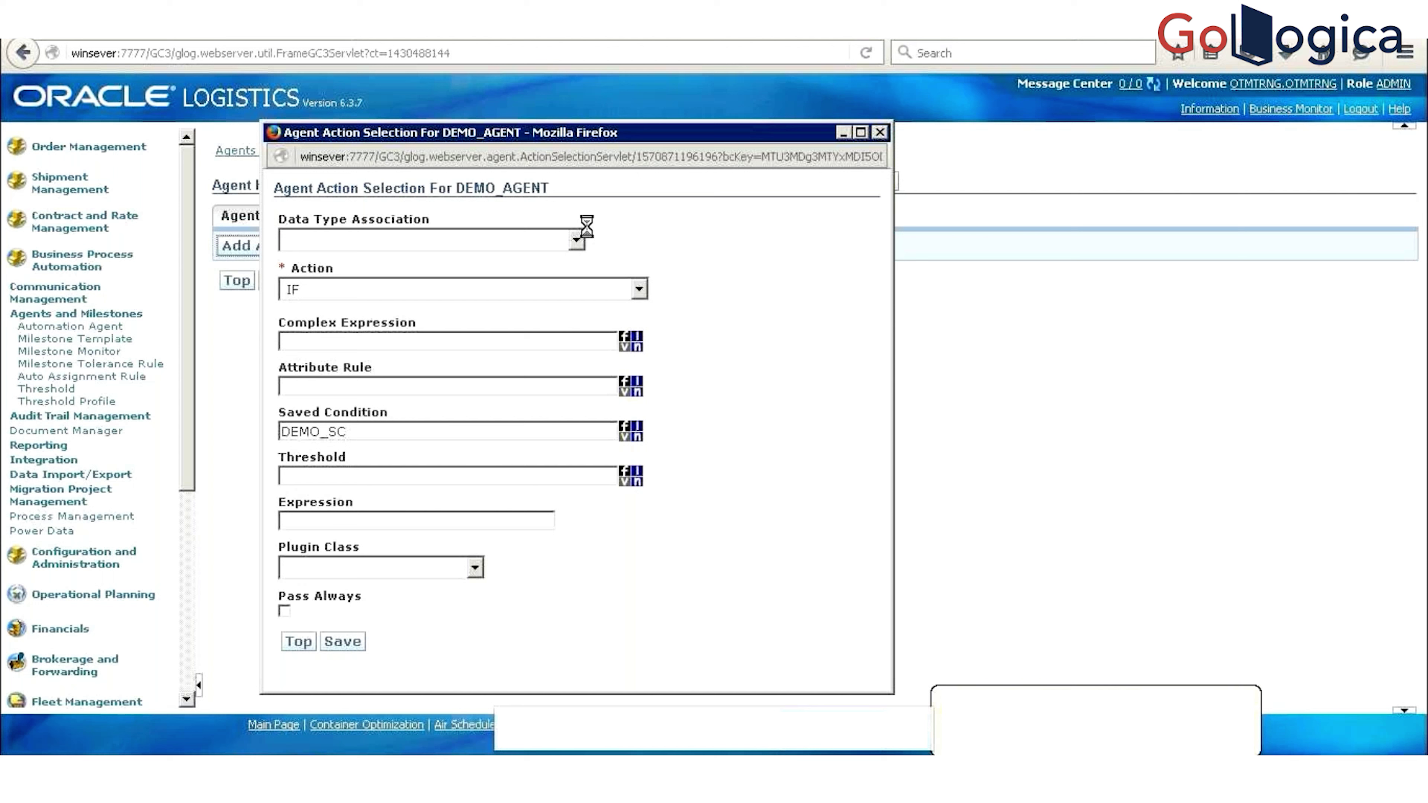
left_click(340, 646)
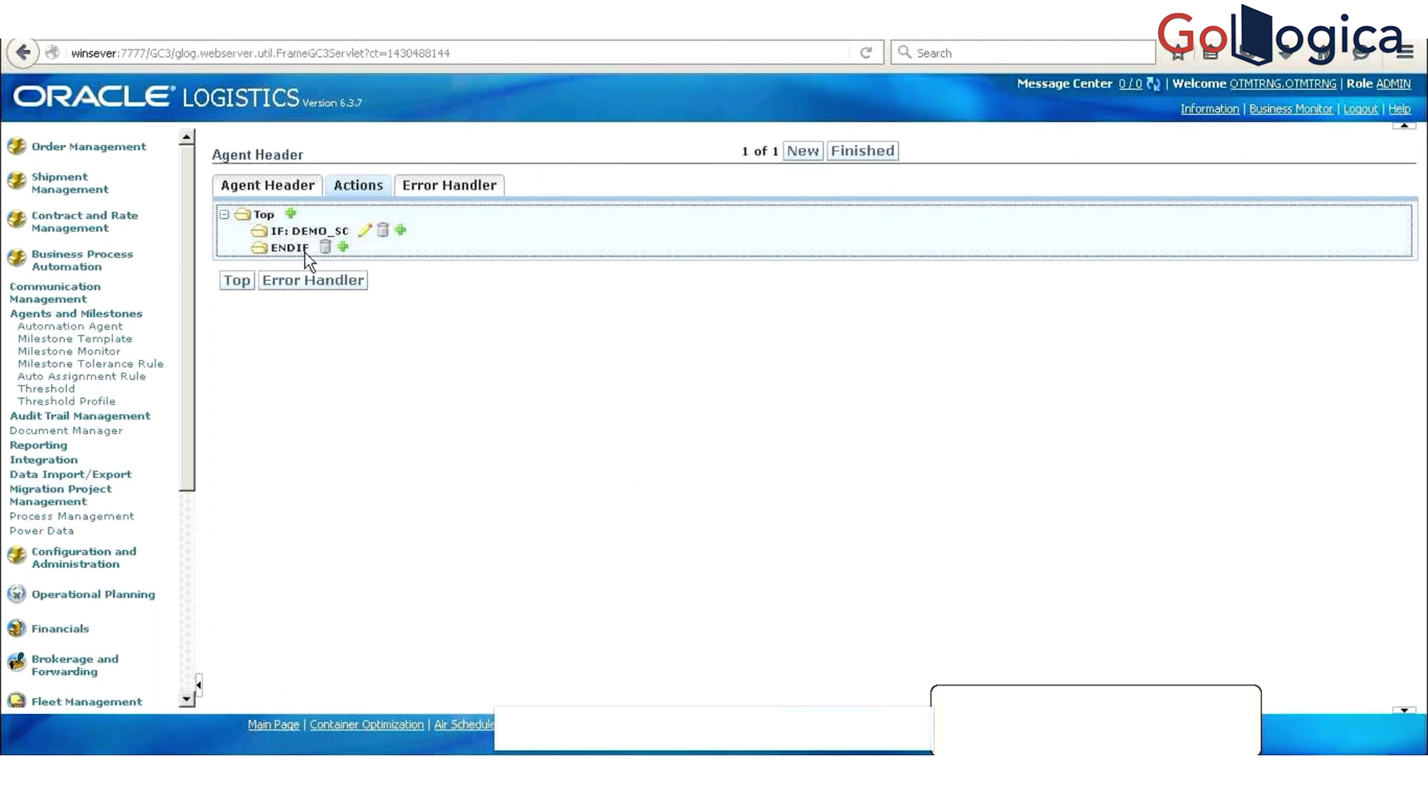
Step: Add a DIRECT SQL UPDATE action under the IF: DEMO_SC condition
left_click(401, 230)
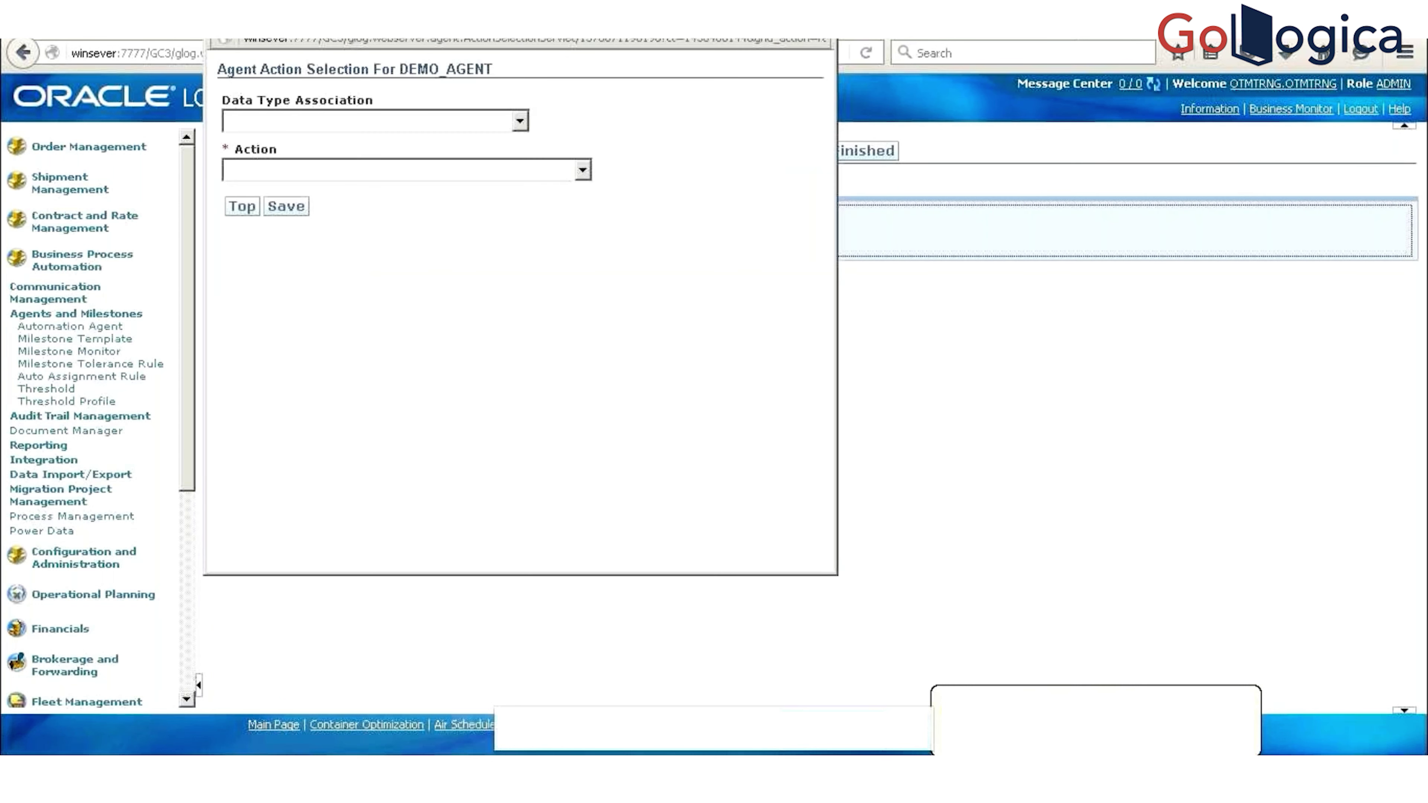
left_click(309, 169)
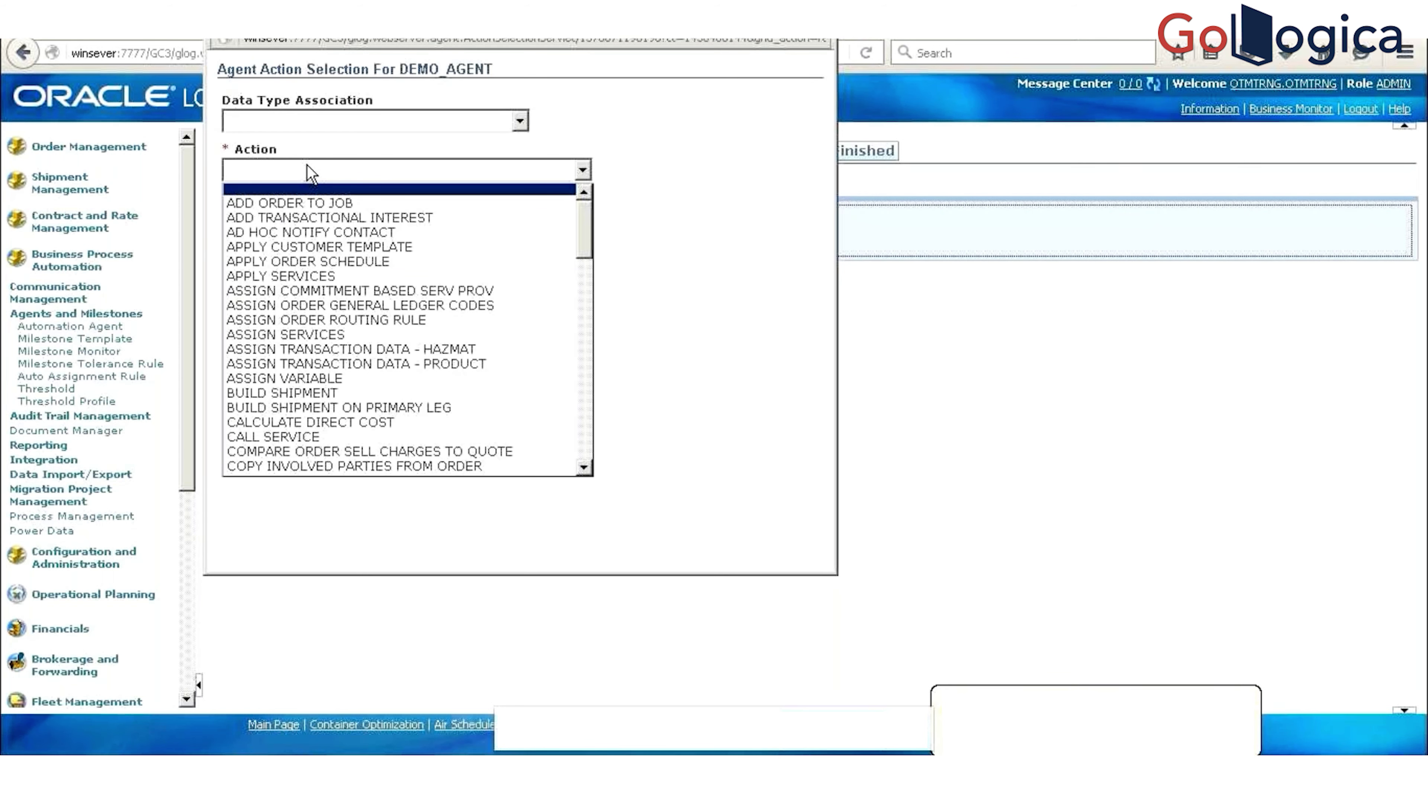
type("di")
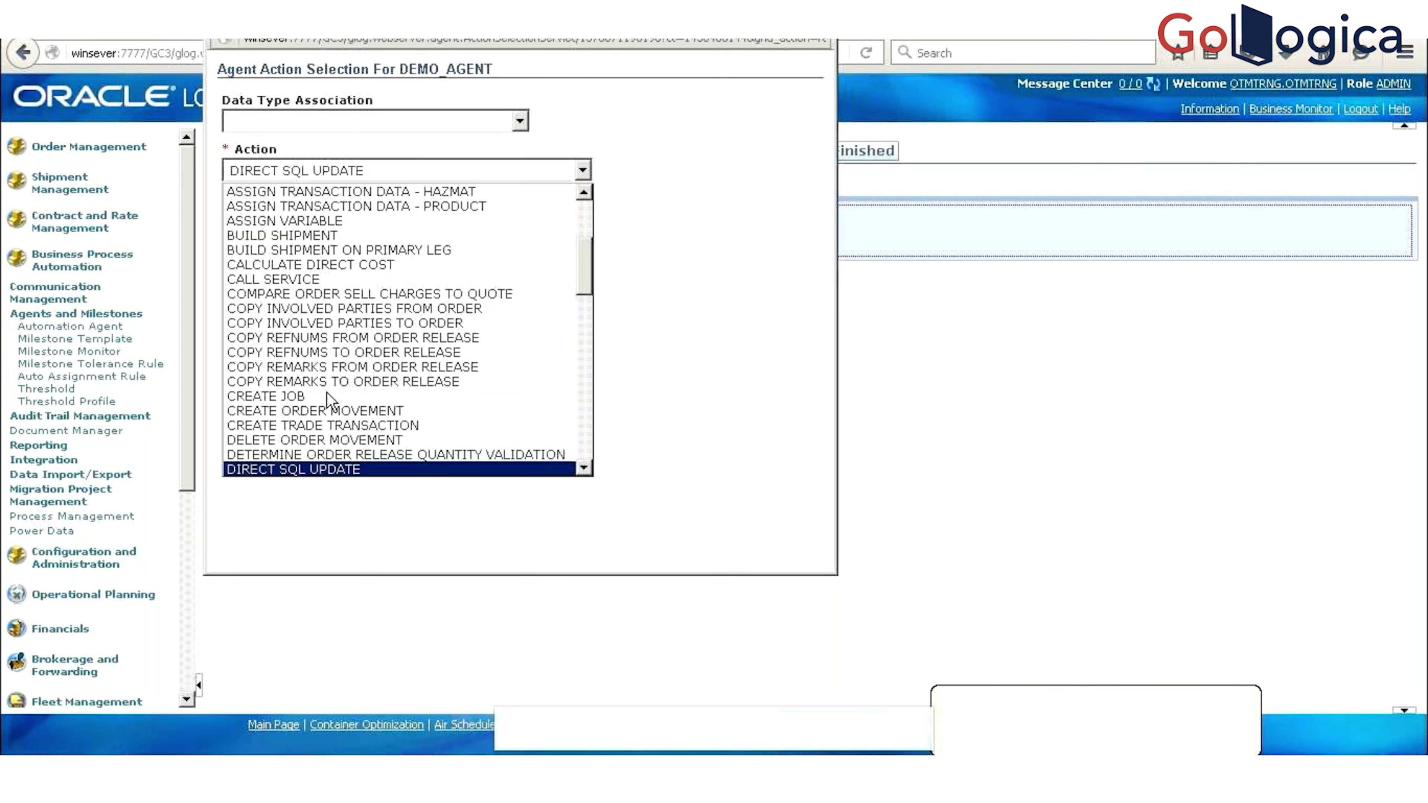
key("Return")
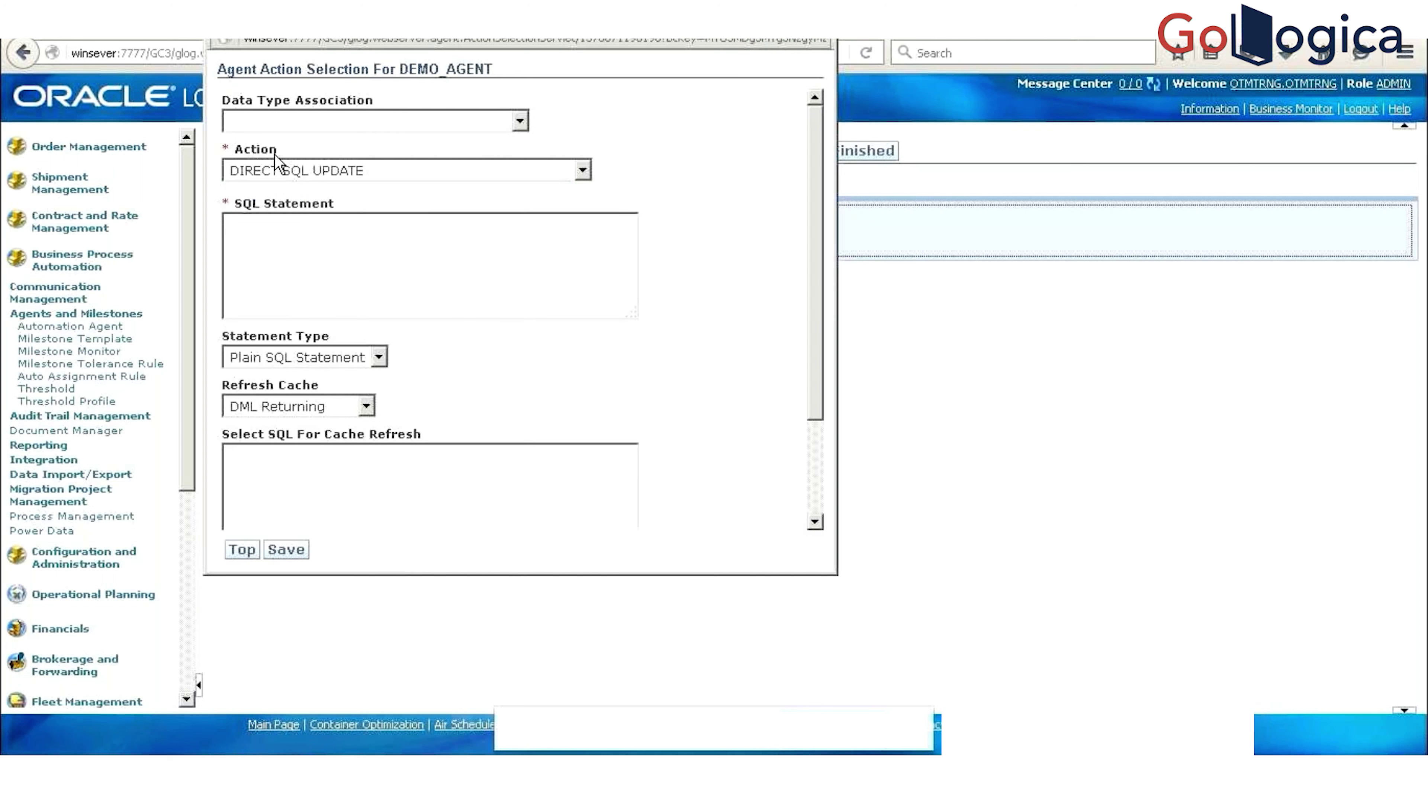
Step: Enter UPDATE ORDER_RELEASE SET IS_TEMPLATE = 'Y' as the action's SQL statement
left_click(302, 288)
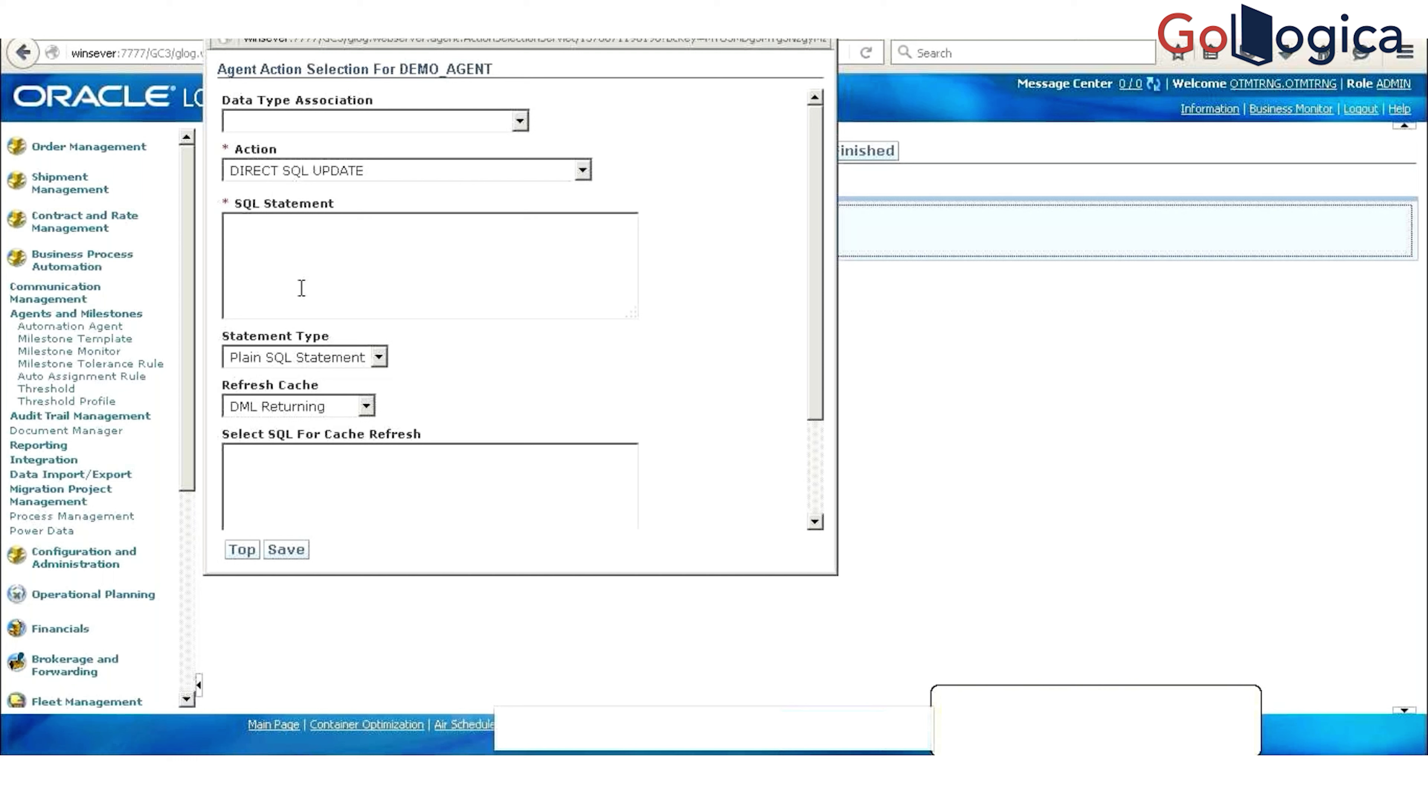
type("UPDATE ORDER_RELEASE SET")
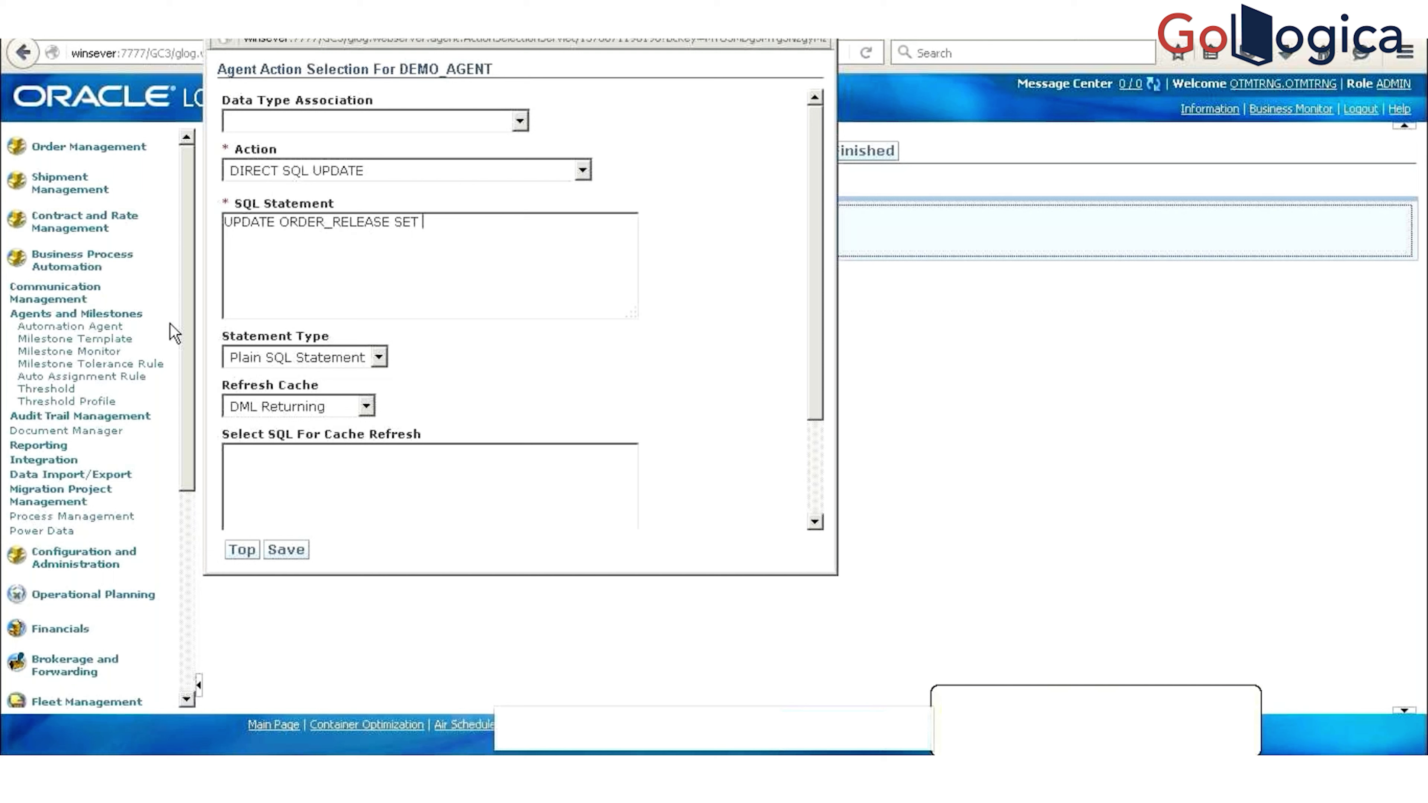
type("IS_TEMPL")
key("BackSpace")
type("TE = 'Y''Y")
Step: Try Stored Procedure as the statement type and return it to Plain SQL Statement
left_click(274, 359)
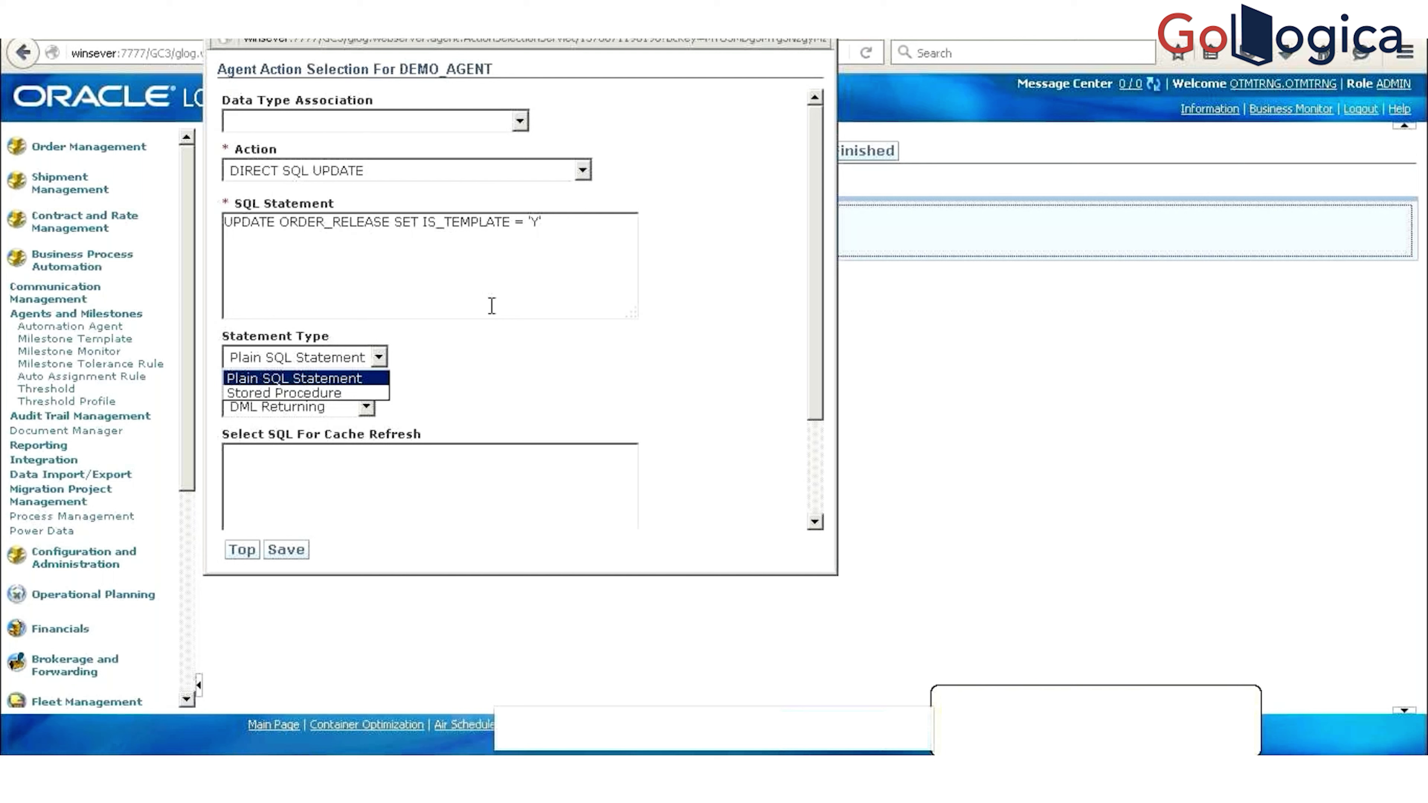
left_click(320, 372)
left_click(321, 362)
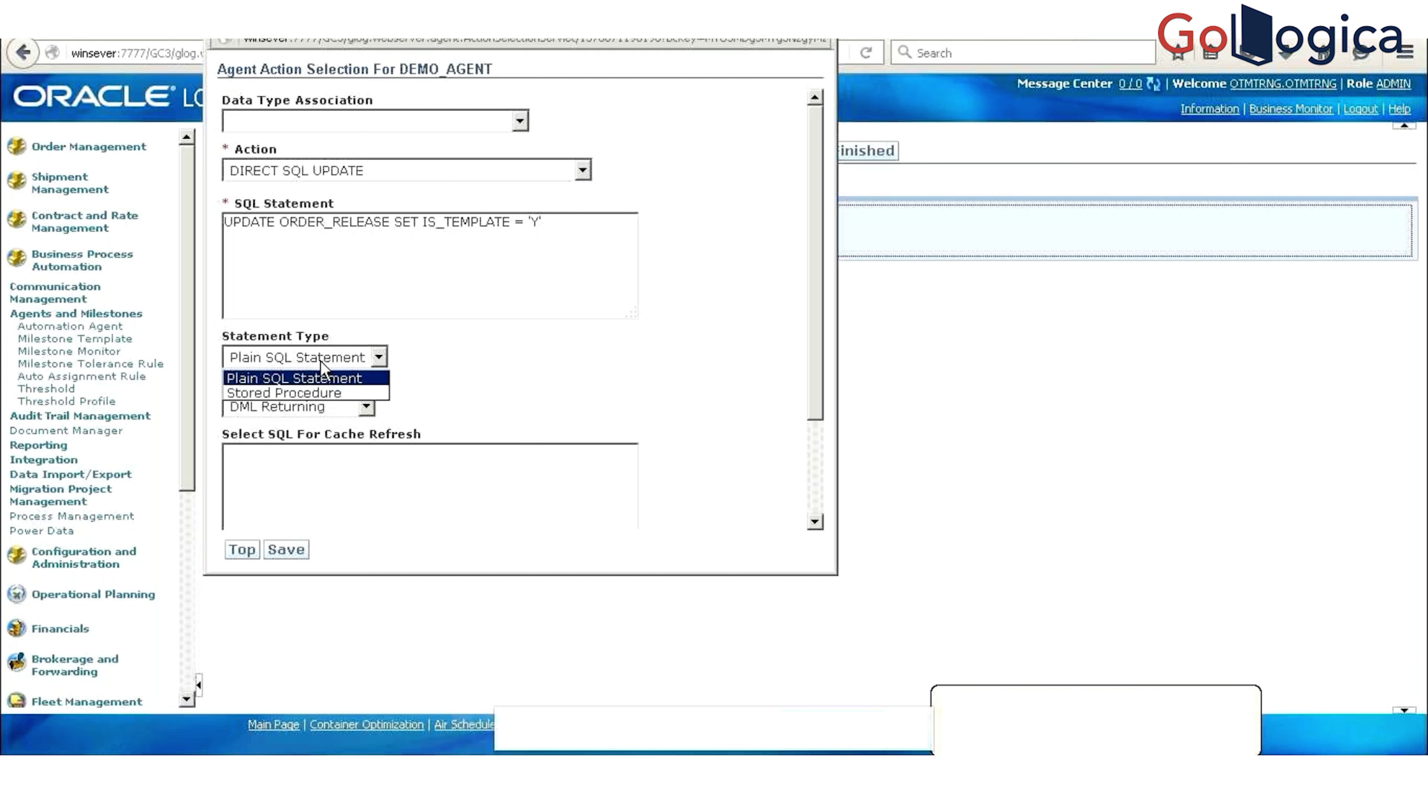
left_click(337, 392)
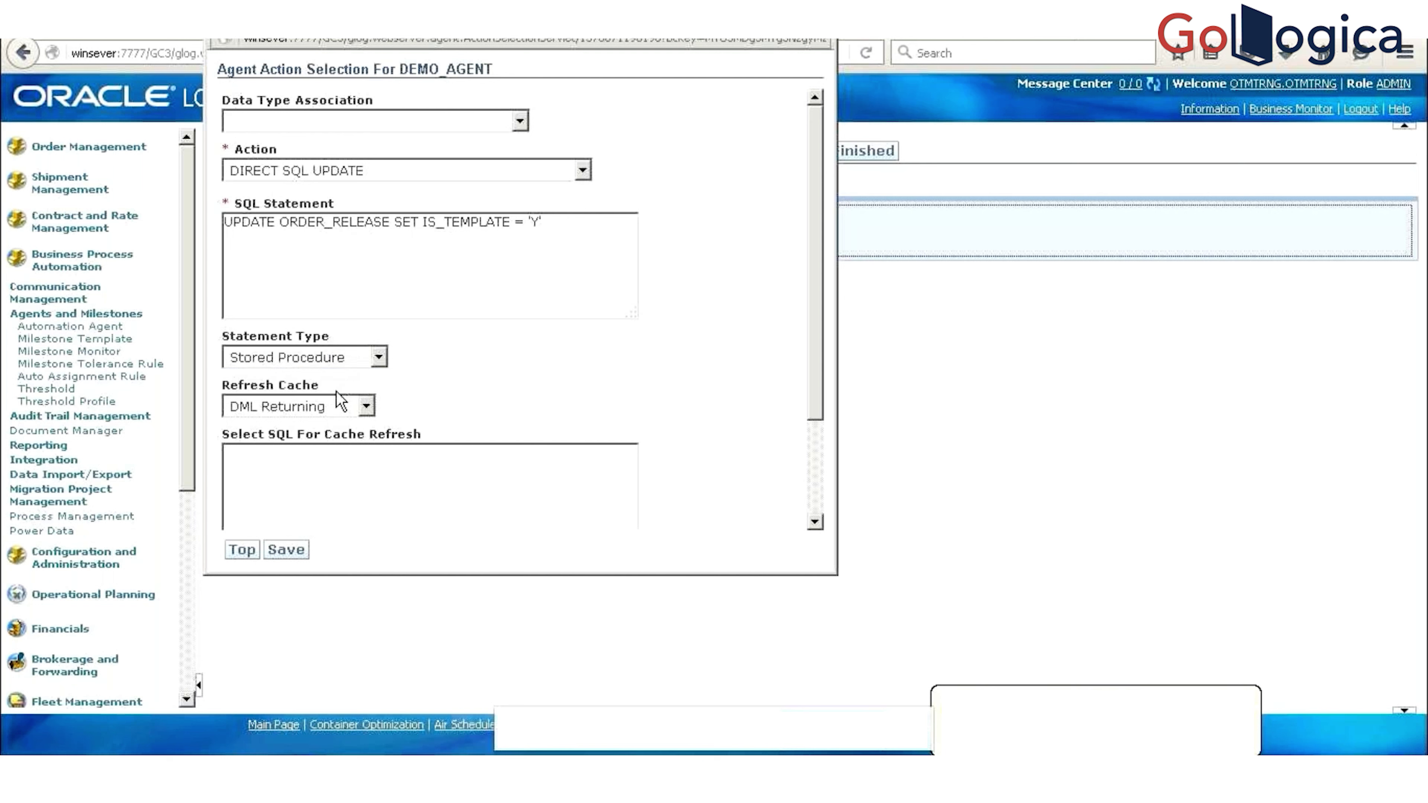
left_click(318, 363)
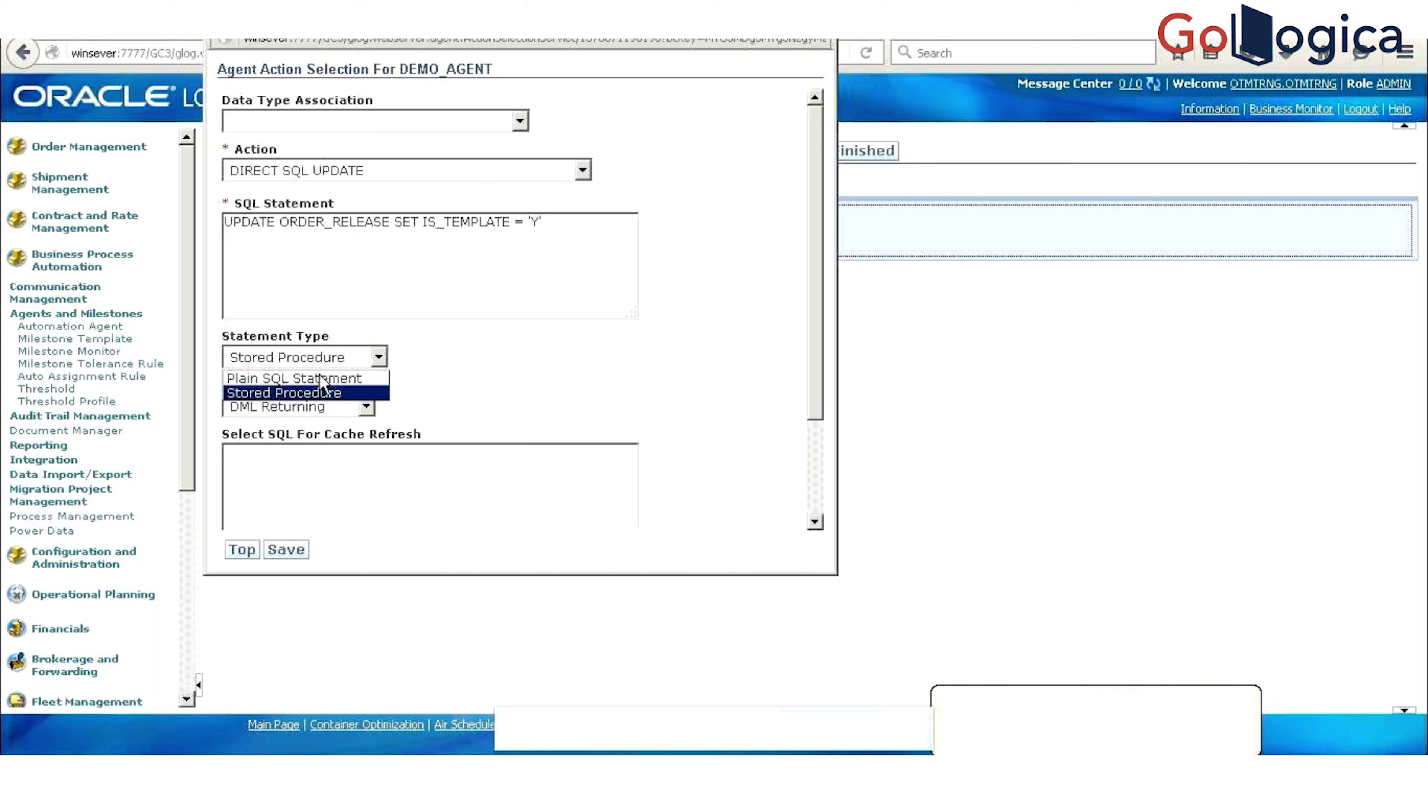
left_click(325, 378)
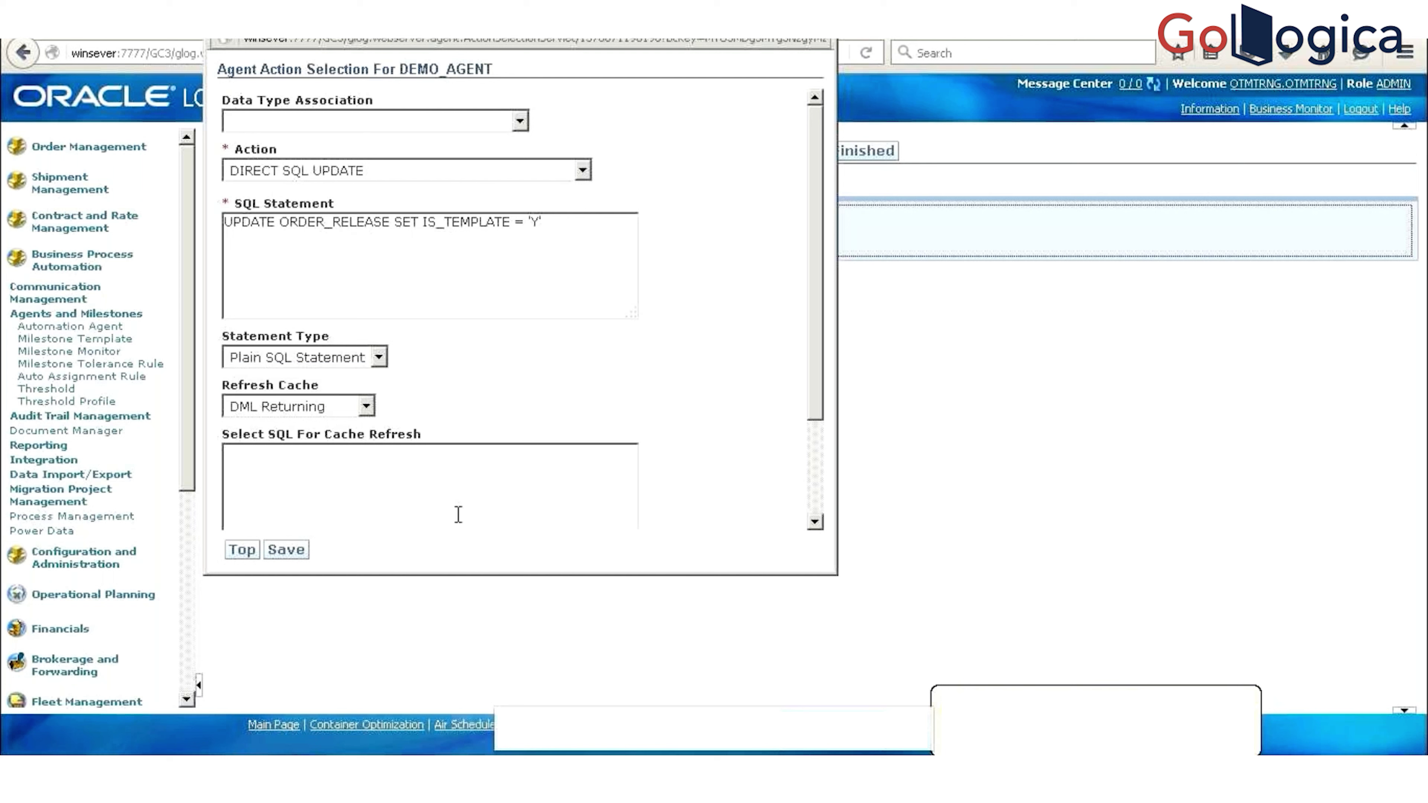
left_click(411, 487)
type("CALL GLOGOWNER.")
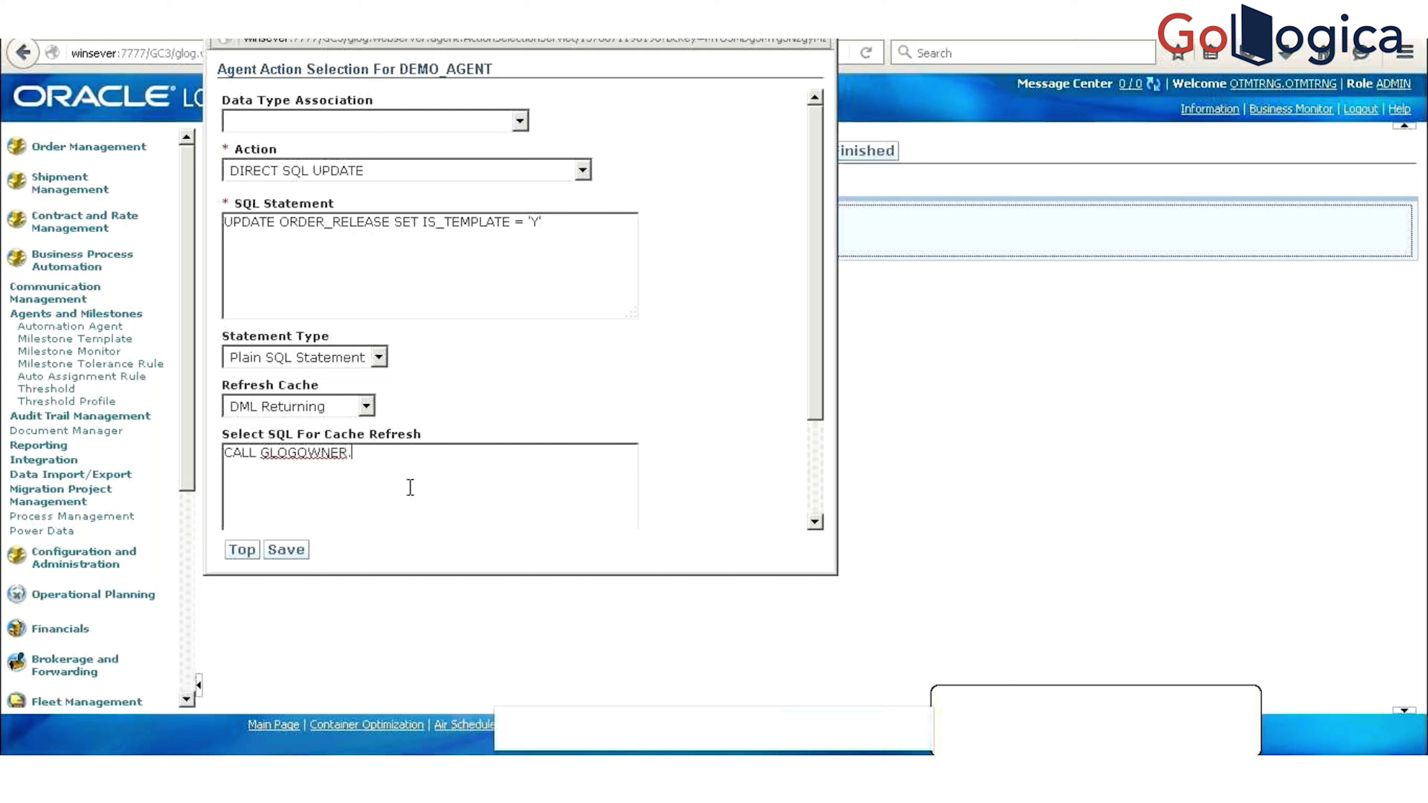
type("PROCEESERURE")
key("BackSpace")
key("BackSpace")
key("BackSpace")
key("BackSpace")
key("BackSpace")
key("BackSpace")
key("BackSpace")
key("BackSpace")
key("BackSpace")
key("BackSpace")
key("BackSpace")
key("BackSpace")
key("BackSpace")
type(".NAME)")
key("BackSpace")
type("(ORER")
key("BackSpace")
key("BackSpace")
key("BackSpace")
key("BackSpace")
key("BackSpace")
key("BackSpace")
key("BackSpace")
key("BackSpace")
key("BackSpace")
key("BackSpace")
key("BackSpace")
key("BackSpace")
key("BackSpace")
key("BackSpace")
key("BackSpace")
key("BackSpace")
key("BackSpace")
key("BackSpace")
key("BackSpace")
key("BackSpace")
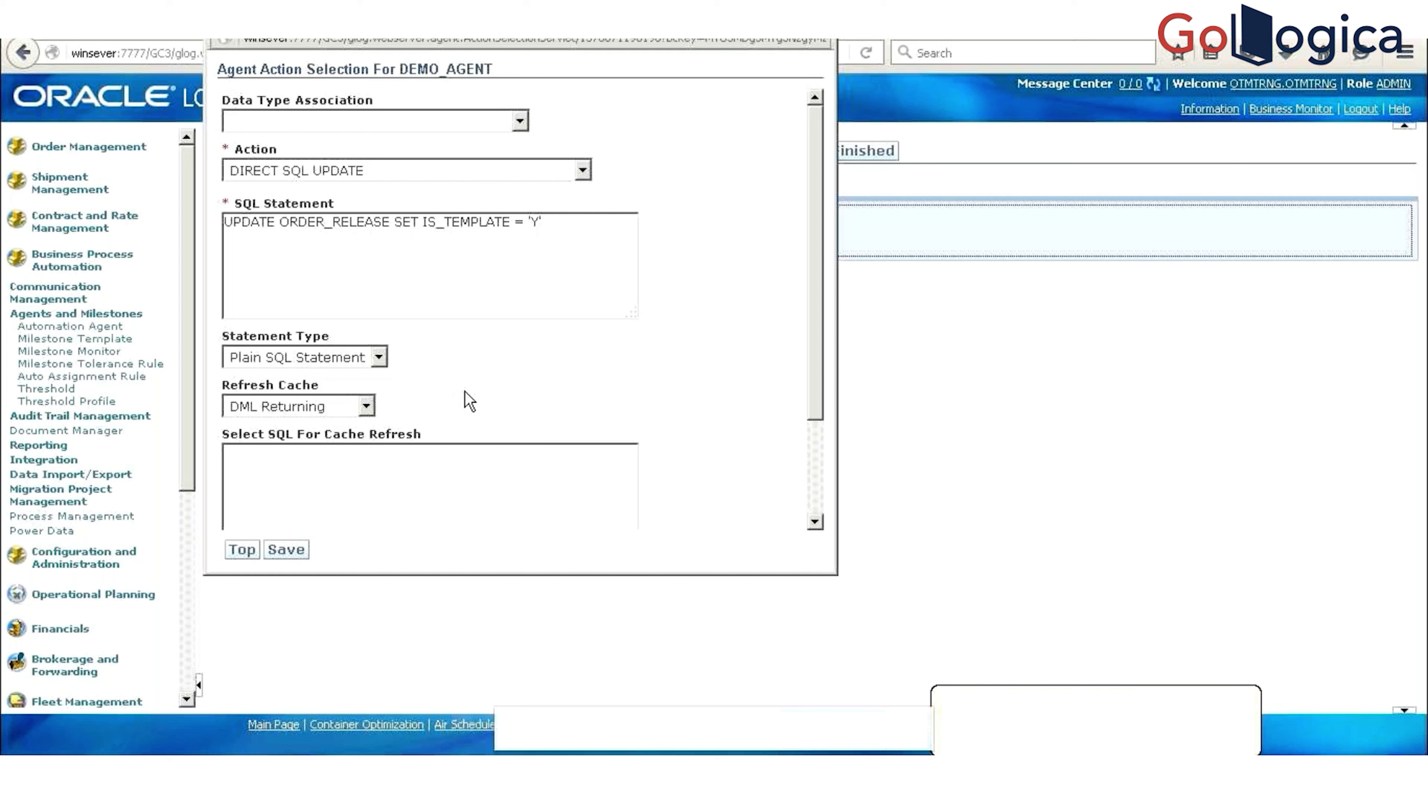
Step: Set the Refresh Cache option to Select SQL
left_click(328, 415)
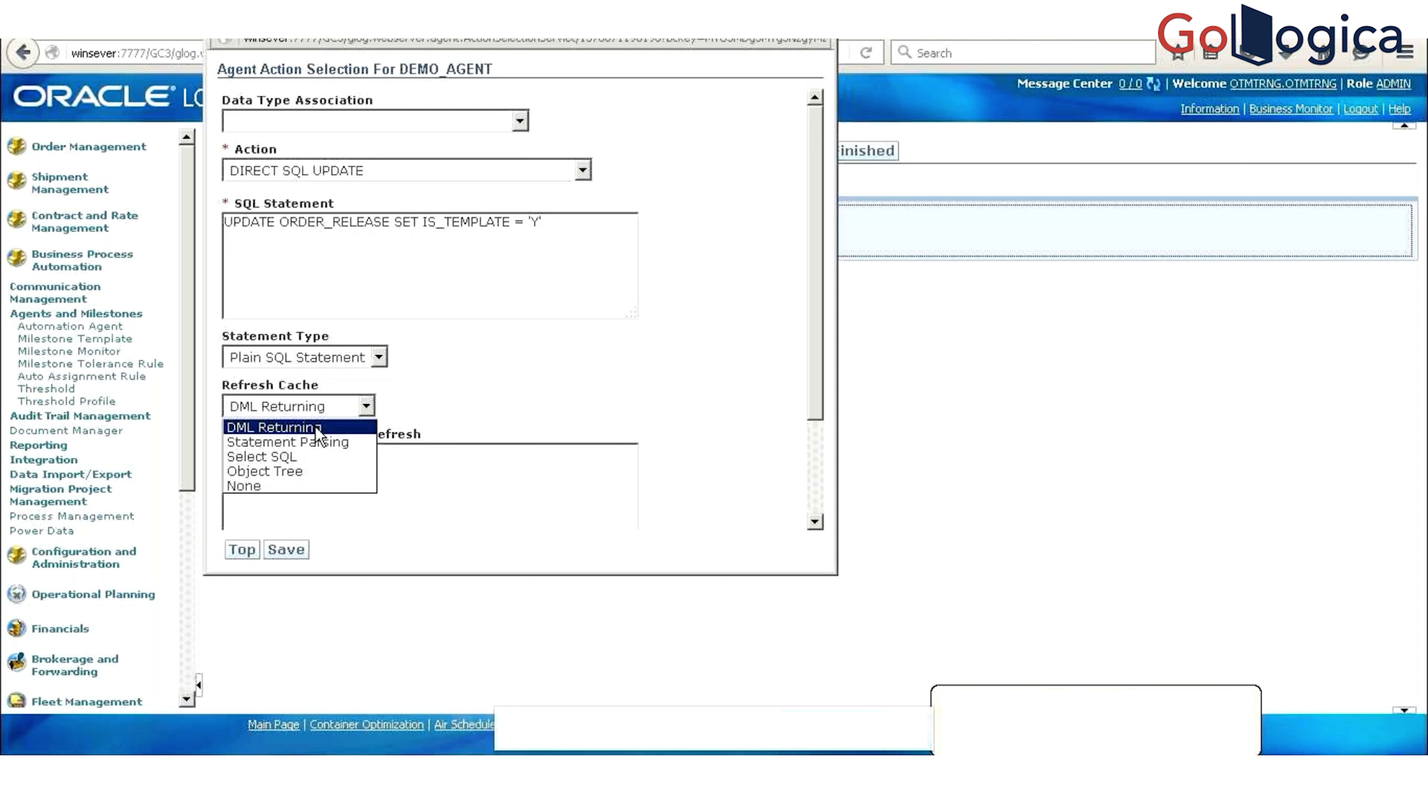
left_click(310, 457)
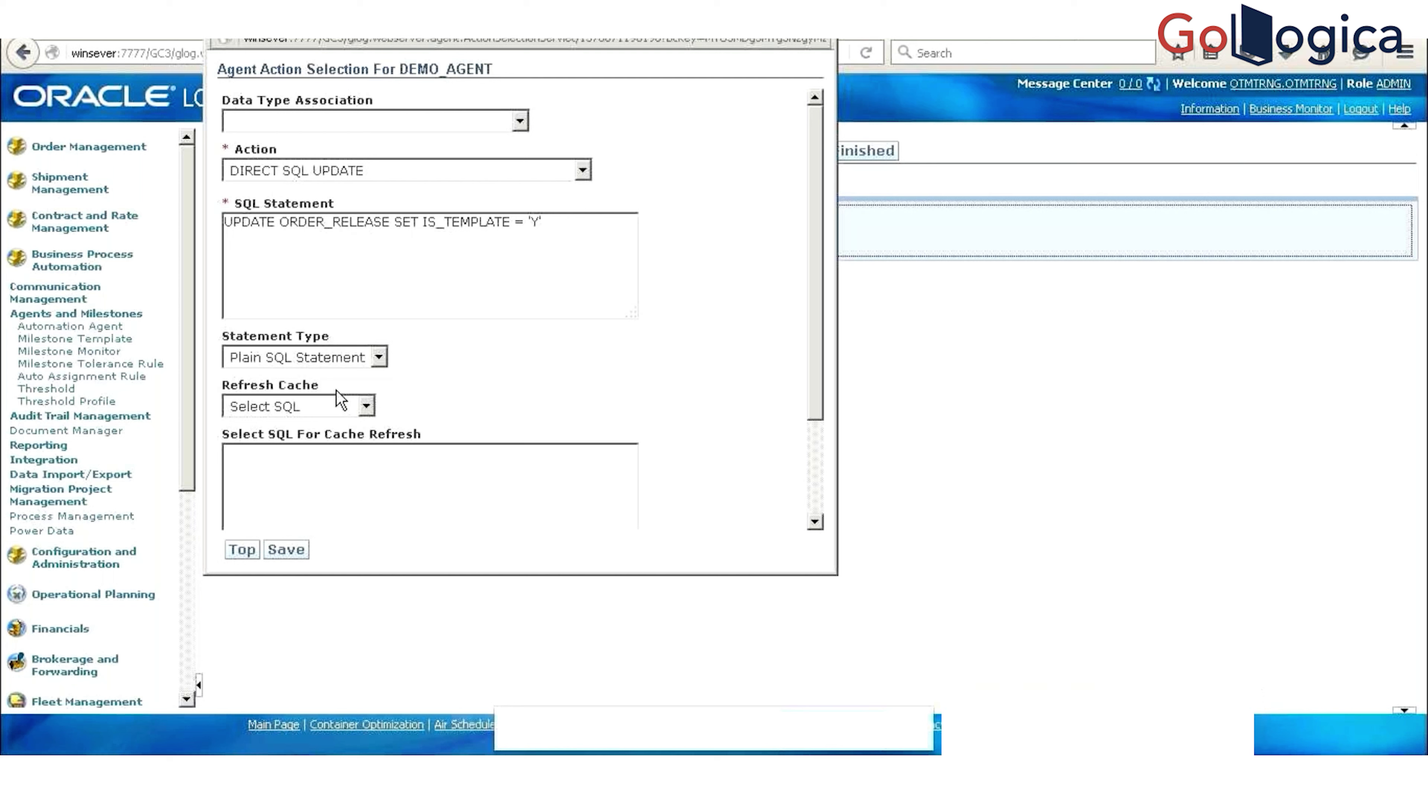
left_click(330, 405)
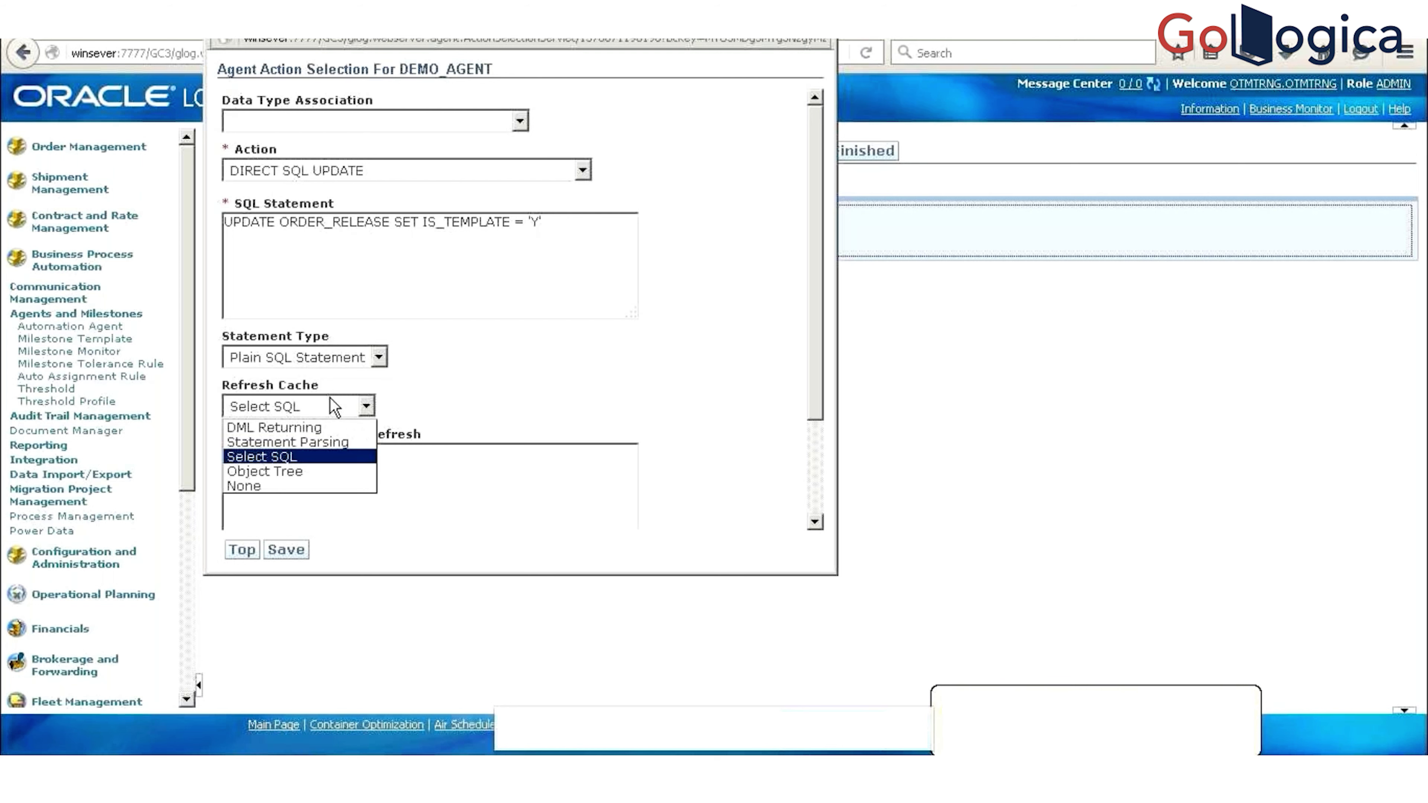
left_click(452, 339)
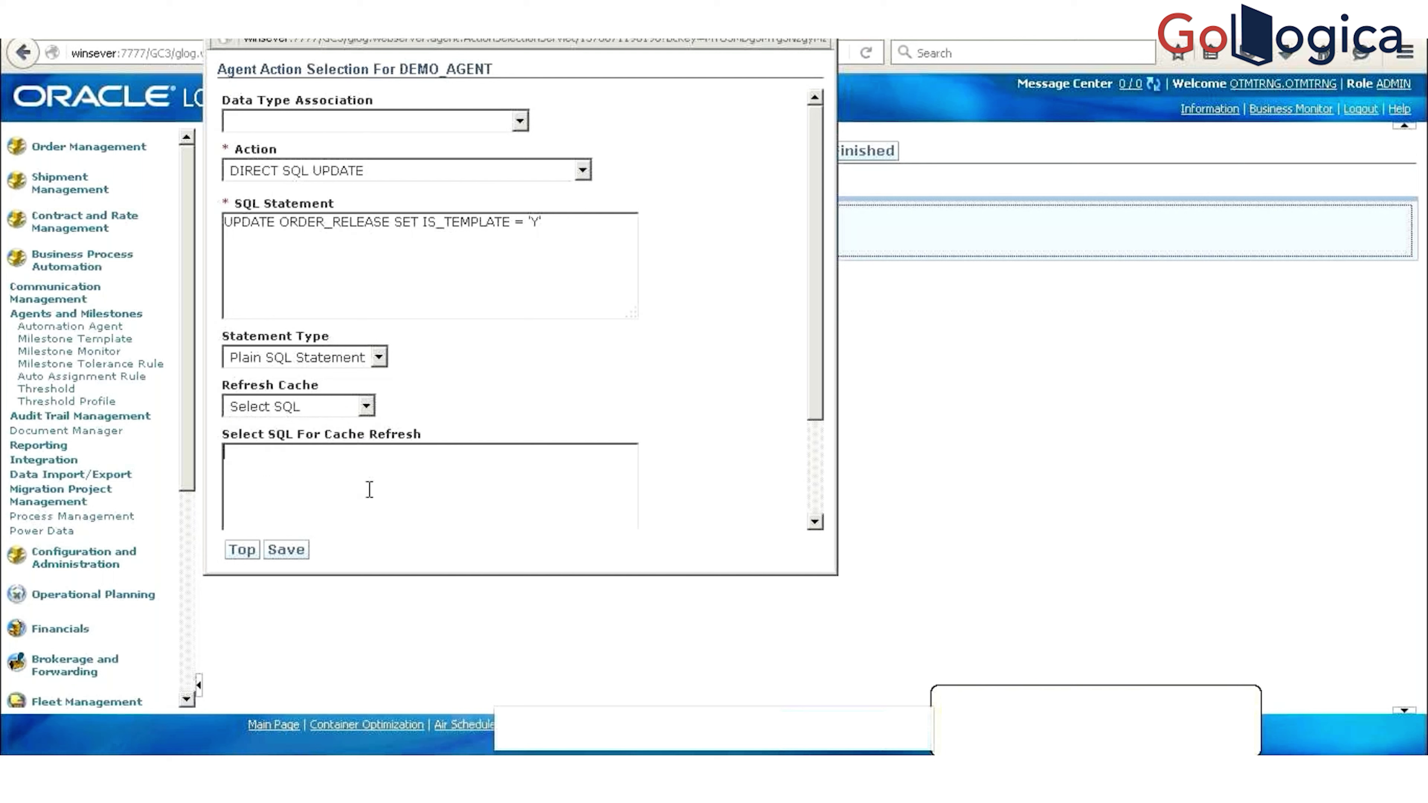
type("SL")
type("ELECT 1 F")
type("ROM ORDER")
type("_RELEA")
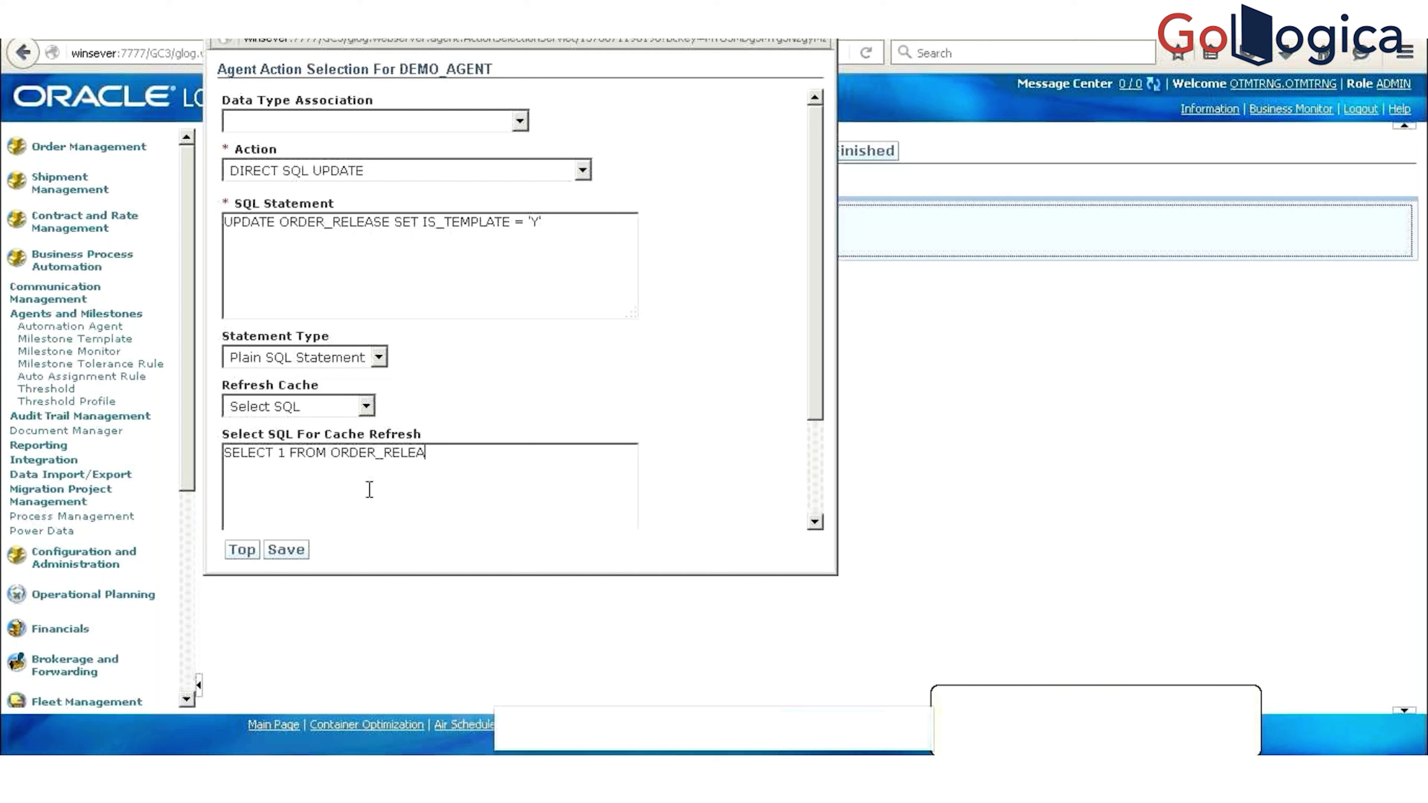
type("SE WHERE ORDER_RELEAASE")
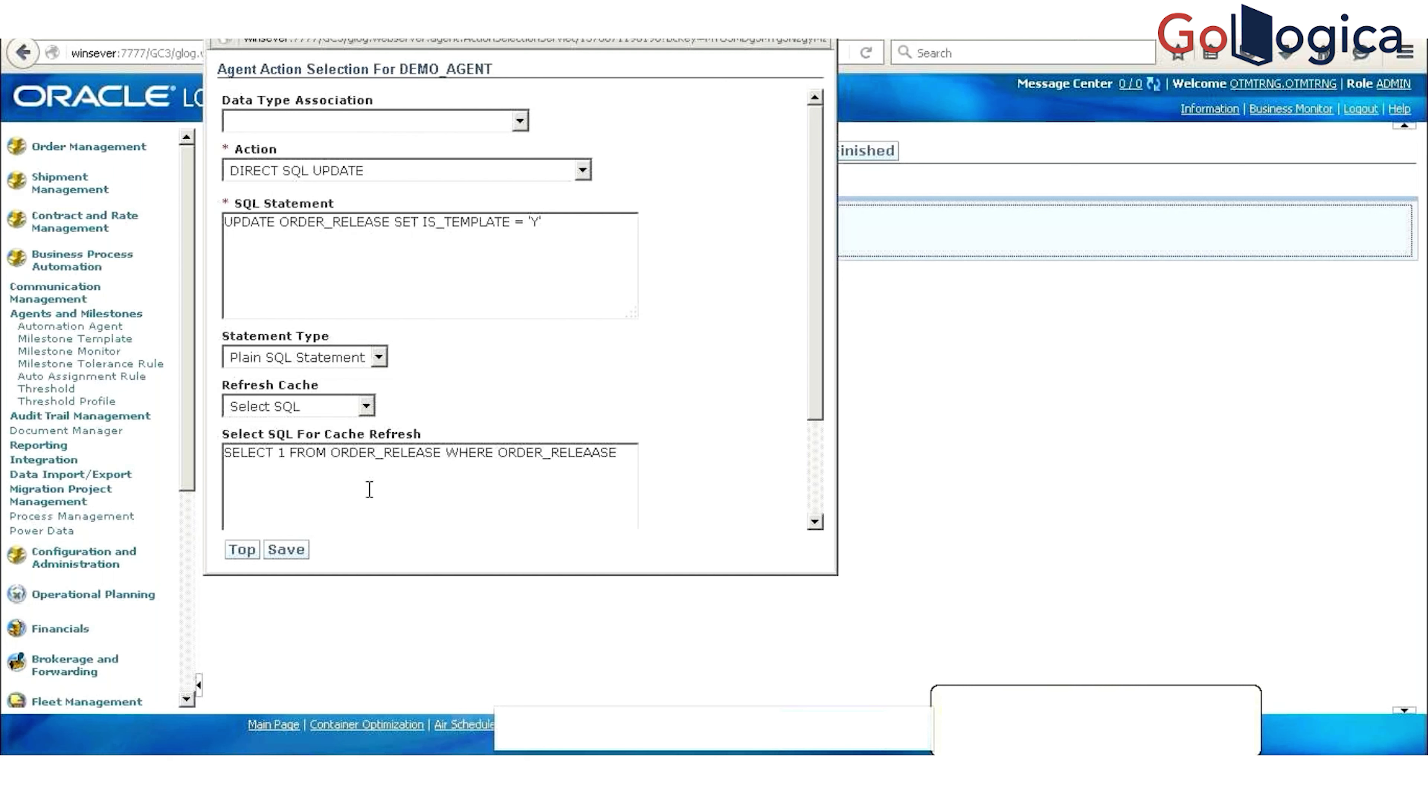
key("ctrl+a")
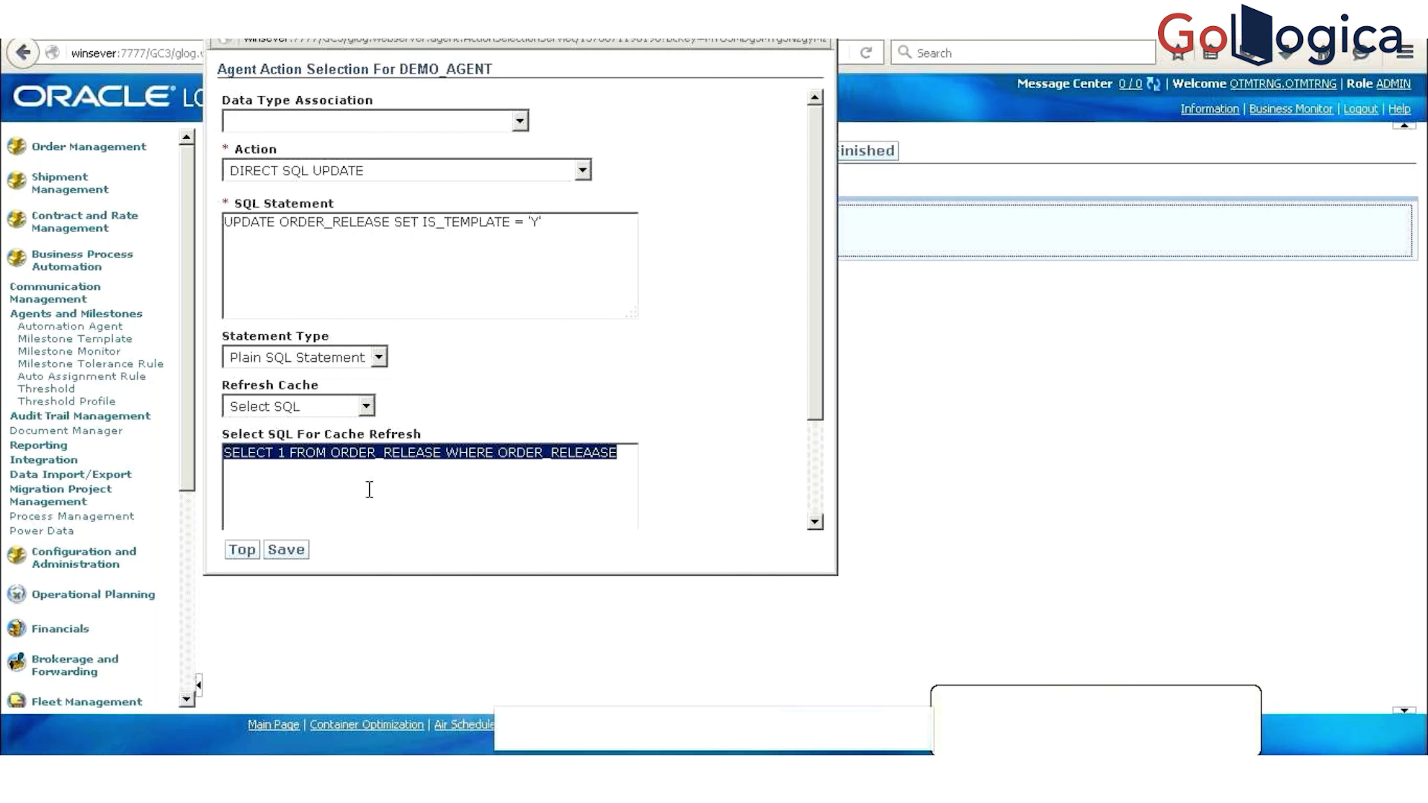
key("BackSpace")
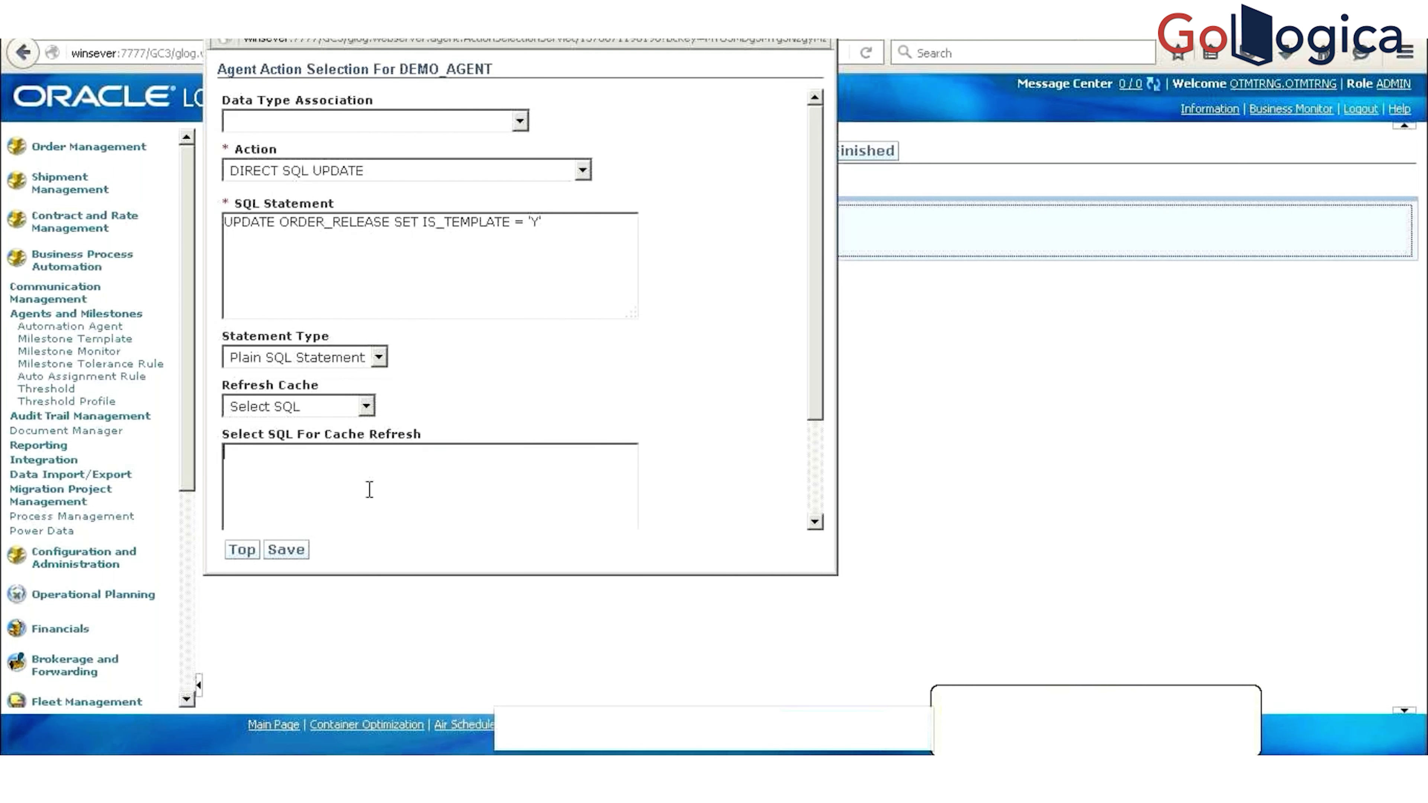
Step: Set the Refresh Cache option back to DML Returning
left_click(369, 490)
left_click(281, 408)
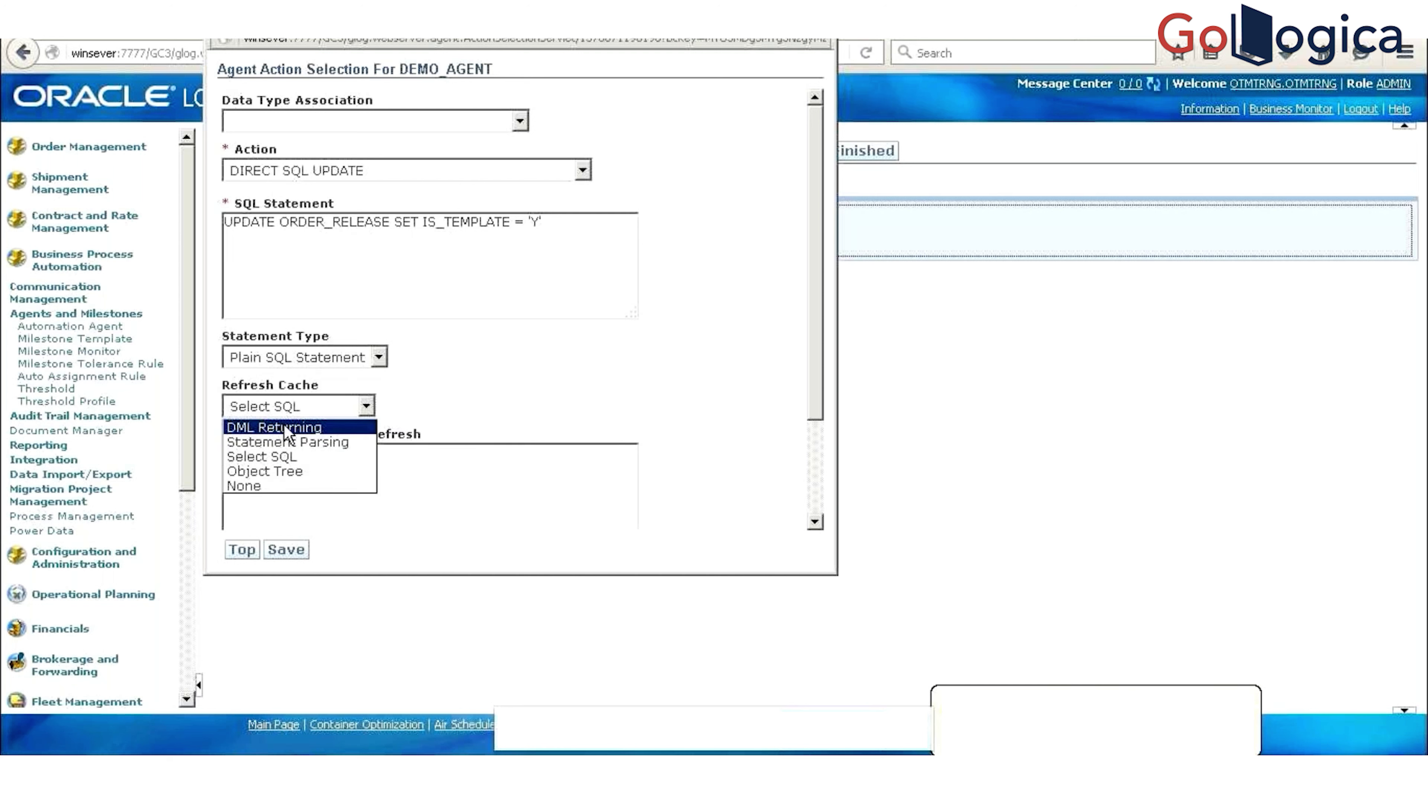
left_click(283, 426)
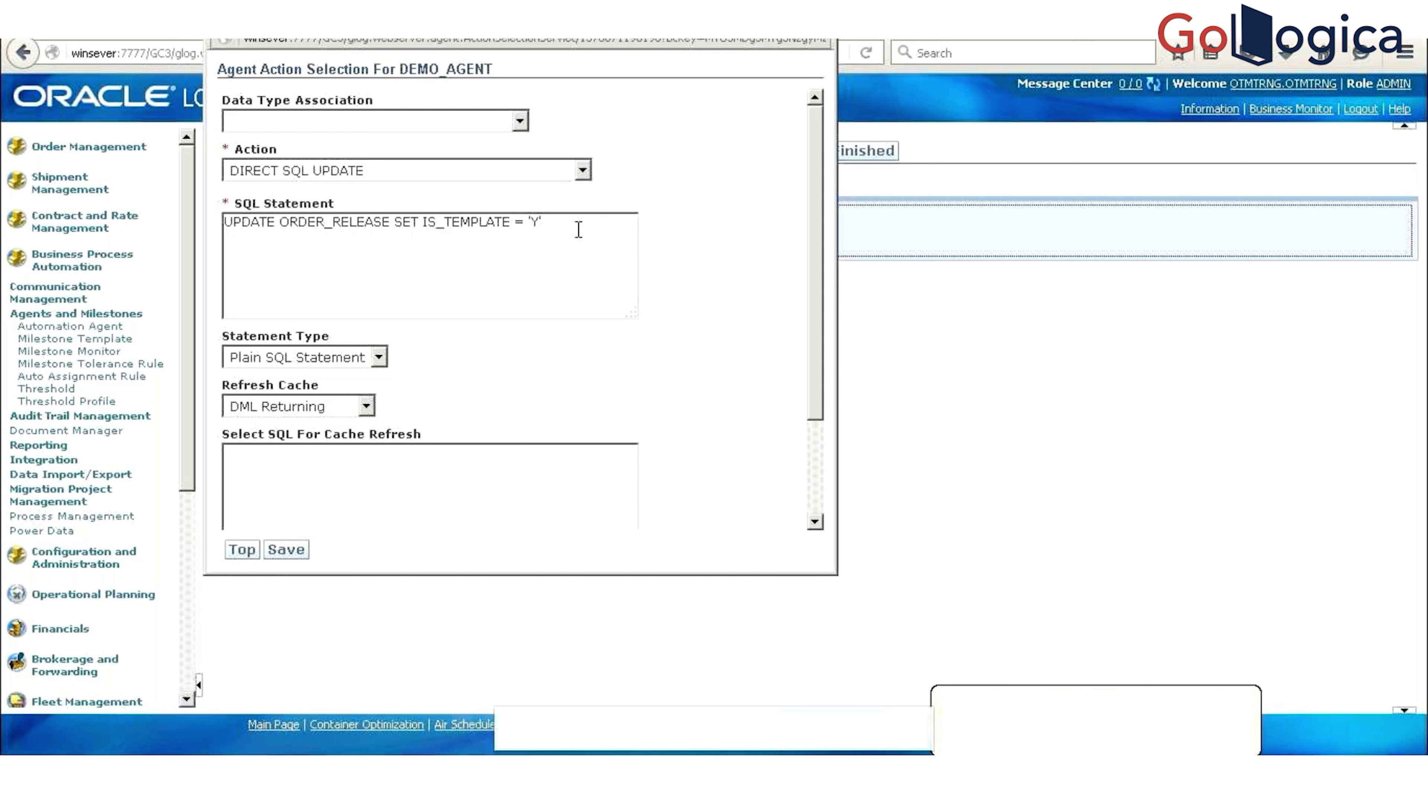
Step: Append WHERE ORDER_RELEASE_GID = $GID to the update action's SQL statement
type("WHERE ORDER_RELEASE_G")
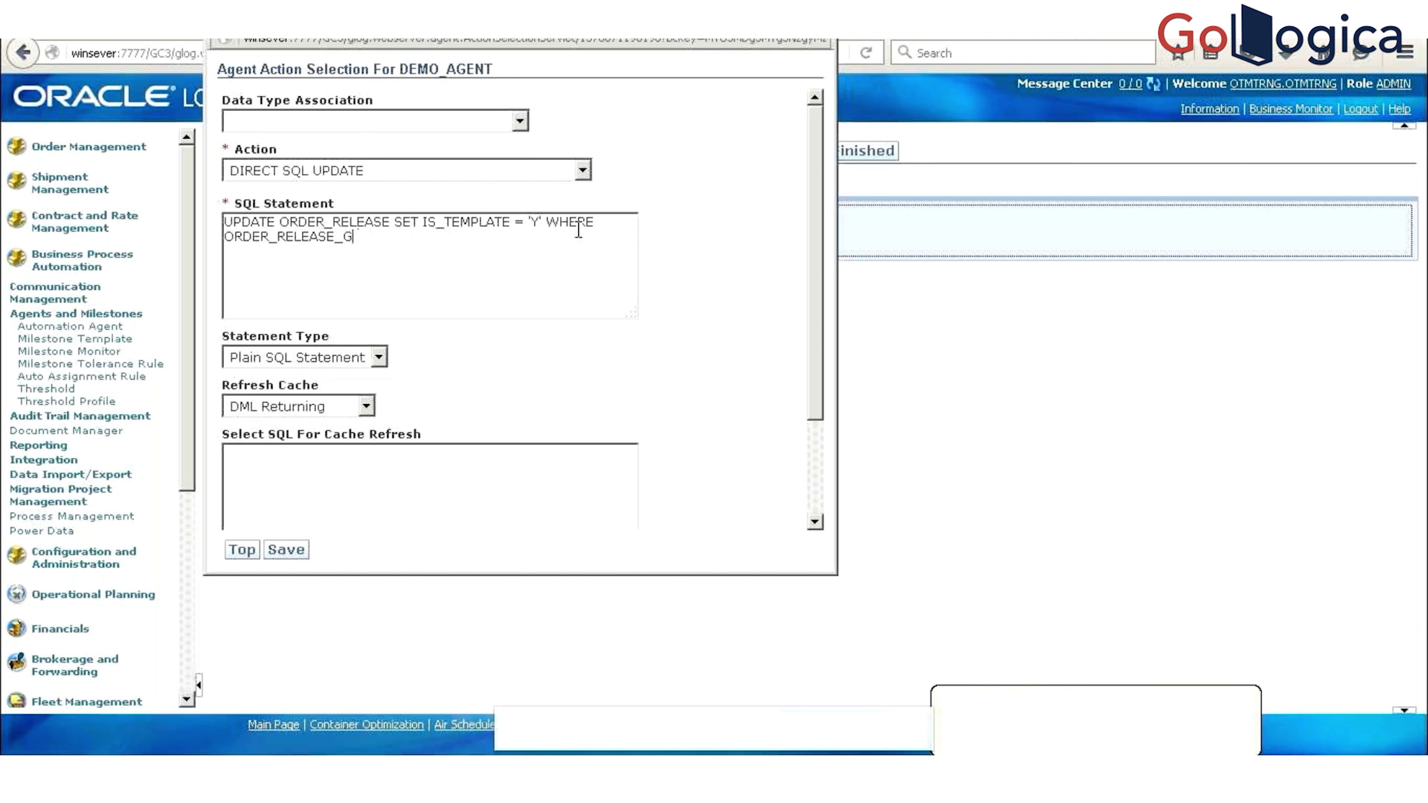
type("ID = $GID")
Step: Enter UPDATE as the Select SQL For Cache Refresh text
left_click(347, 513)
type("UPDATE")
left_click(311, 397)
left_click(432, 405)
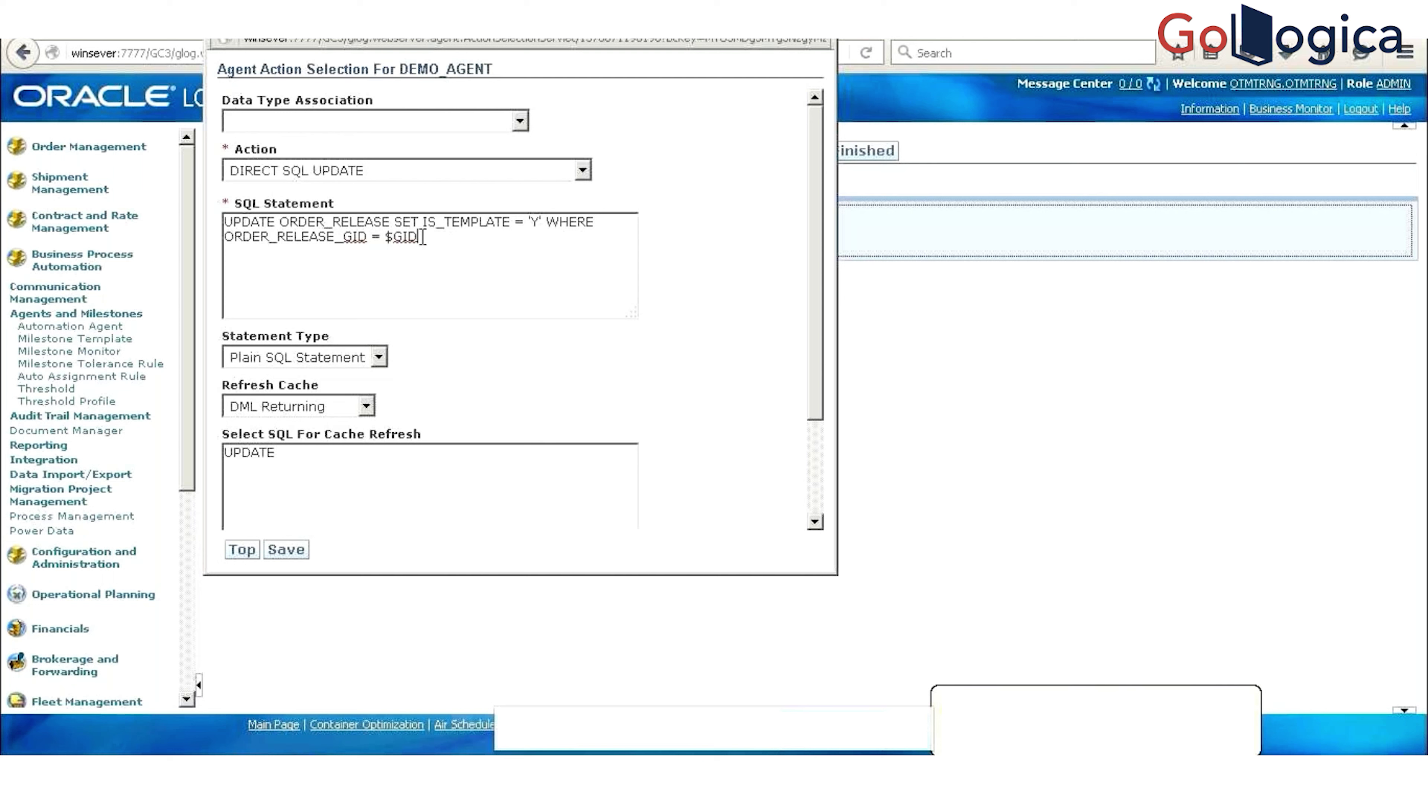
Step: Replace the cache refresh SQL with a copy of the update action's SQL statement, leaving out the $GID value
left_click_drag(423, 236, 149, 180)
key("ctrl+c")
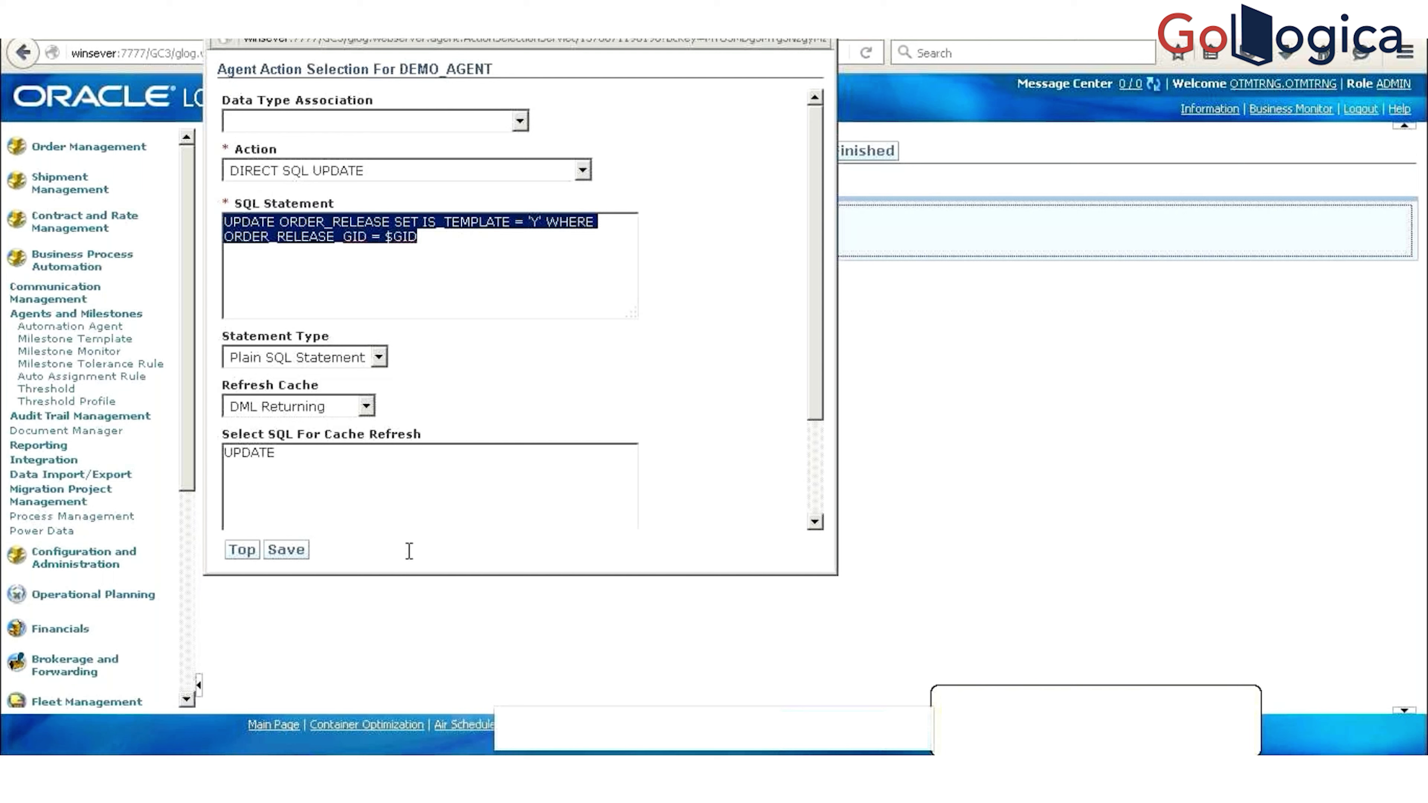
double_click(308, 461)
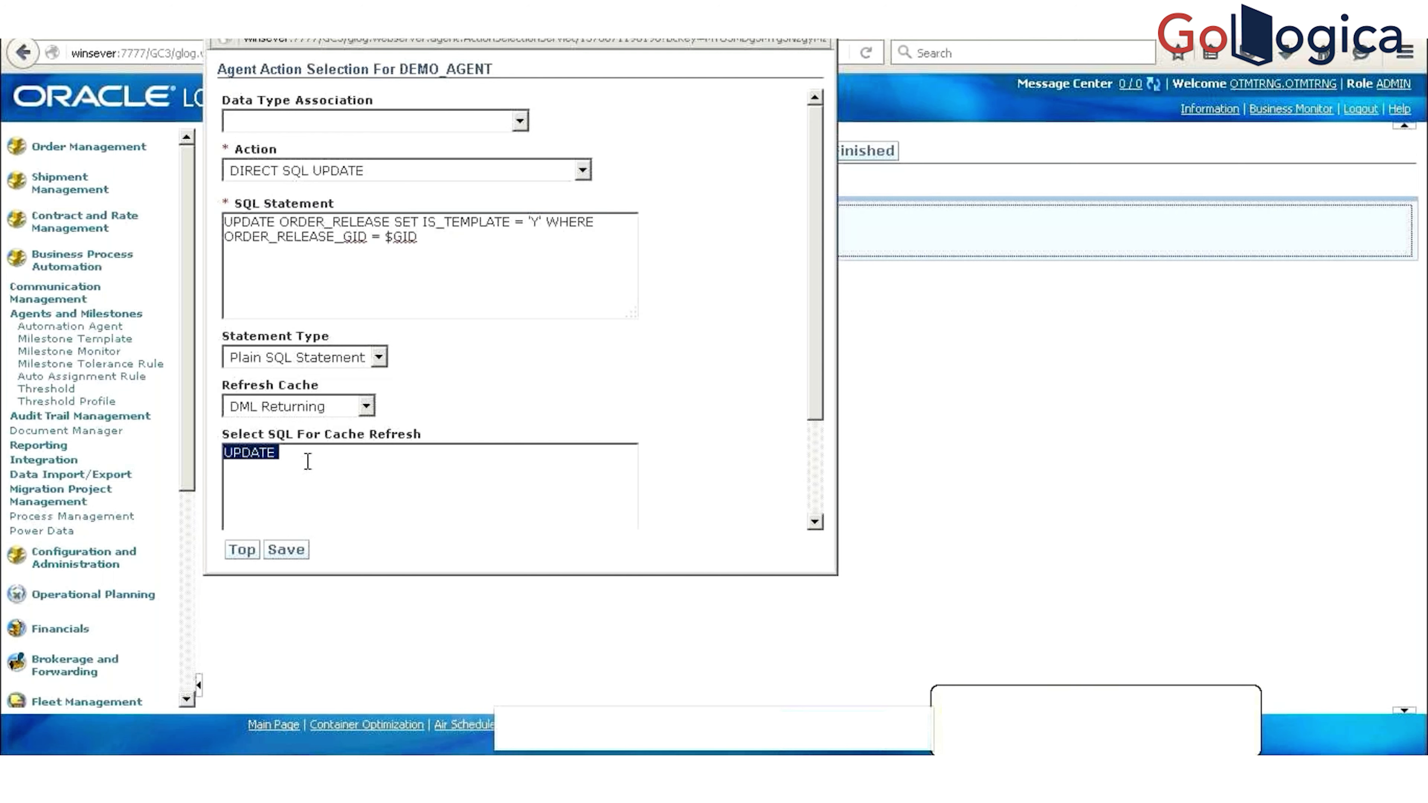
key("Delete")
key("ctrl+v")
key("BackSpace")
key("BackSpace")
key("BackSpace")
key("BackSpace")
key("BackSpace")
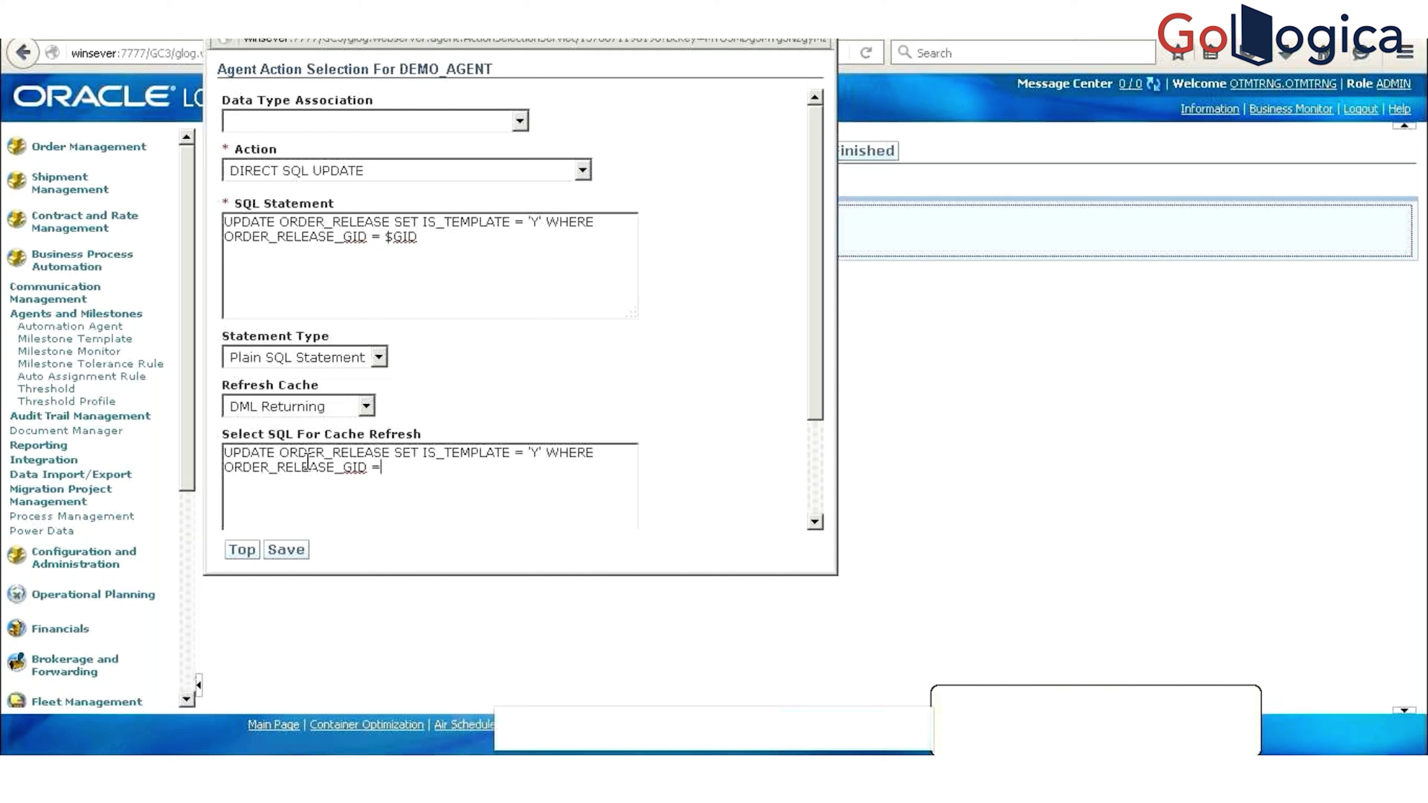
Step: Rewrite the end of the cache refresh SQL as ORDER_RELEASE_GID IN (SELECT * FROM
type("(DE")
key("BackSpace")
key("BackSpace")
type("SE;")
key("BackSpace")
type("LECT")
key("Left")
key("Left")
key("Left")
key("Left")
key("Left")
key("Left")
key("Left")
key("BackSpace")
key("BackSpace")
type("IN")
key("Right")
key("Right")
key("Right")
key("Right")
key("Right")
key("Right")
key("Right")
type("* FROM")
left_click(274, 413)
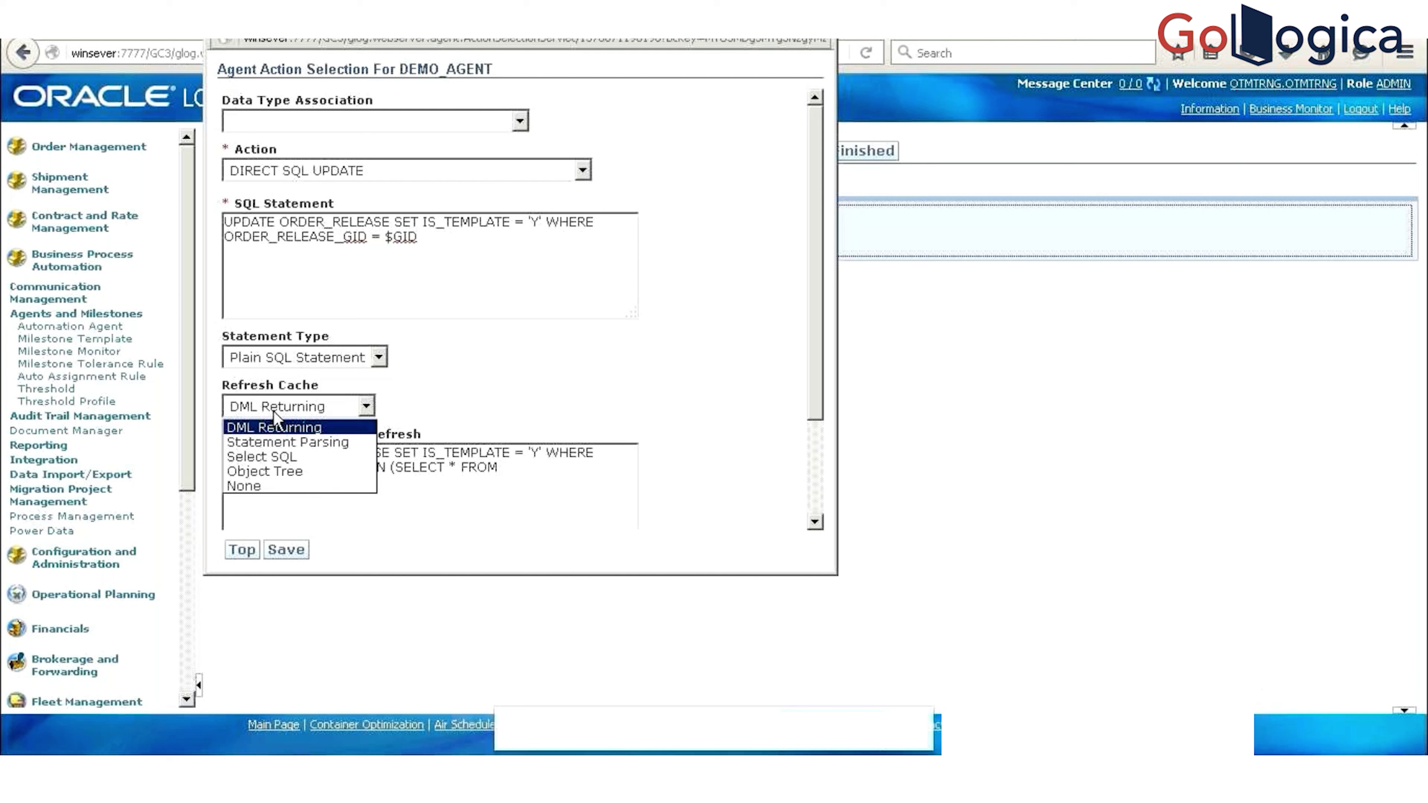
left_click(494, 394)
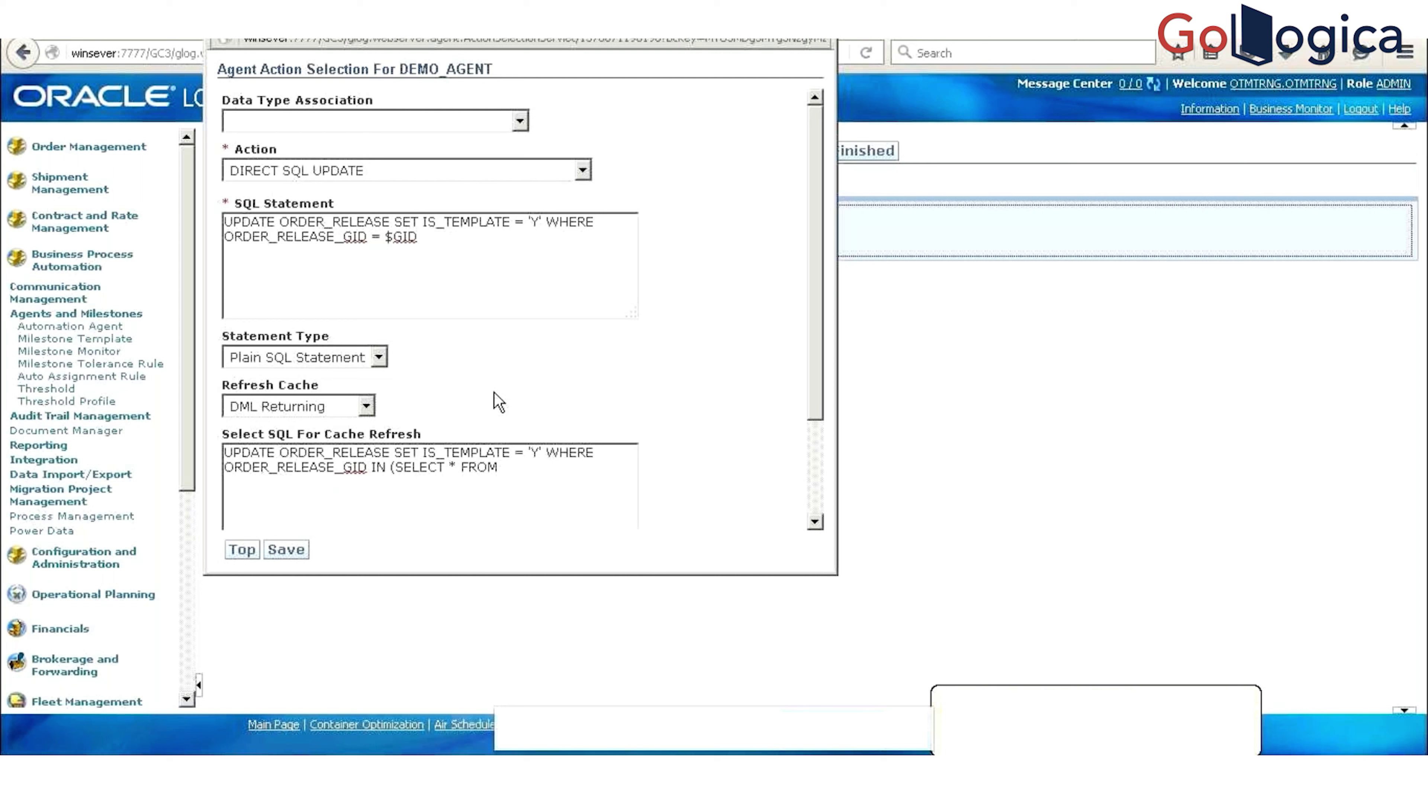
Step: Clear the cache refresh SQL and save the DIRECT SQL UPDATE action
left_click(527, 467)
key("ctrl+a")
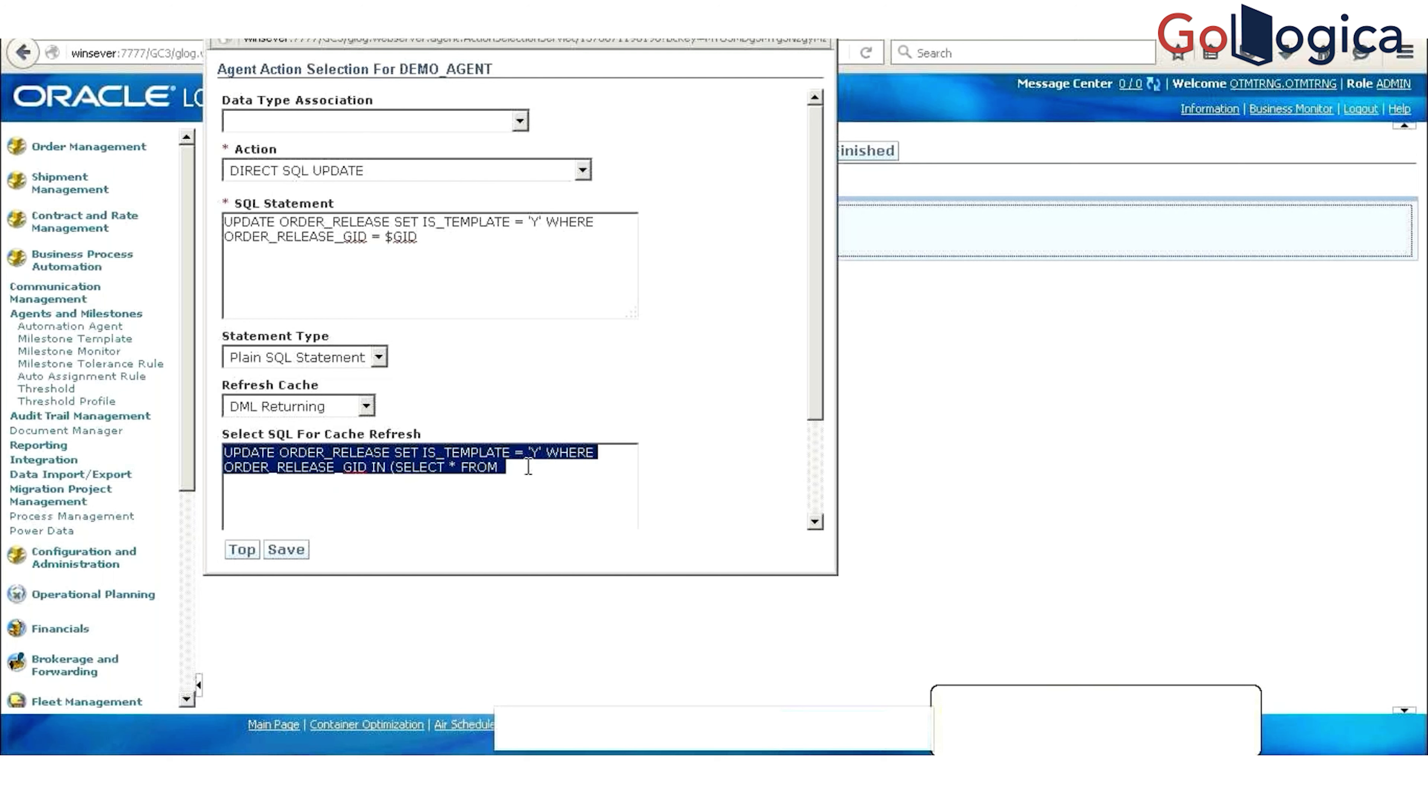
key("Delete")
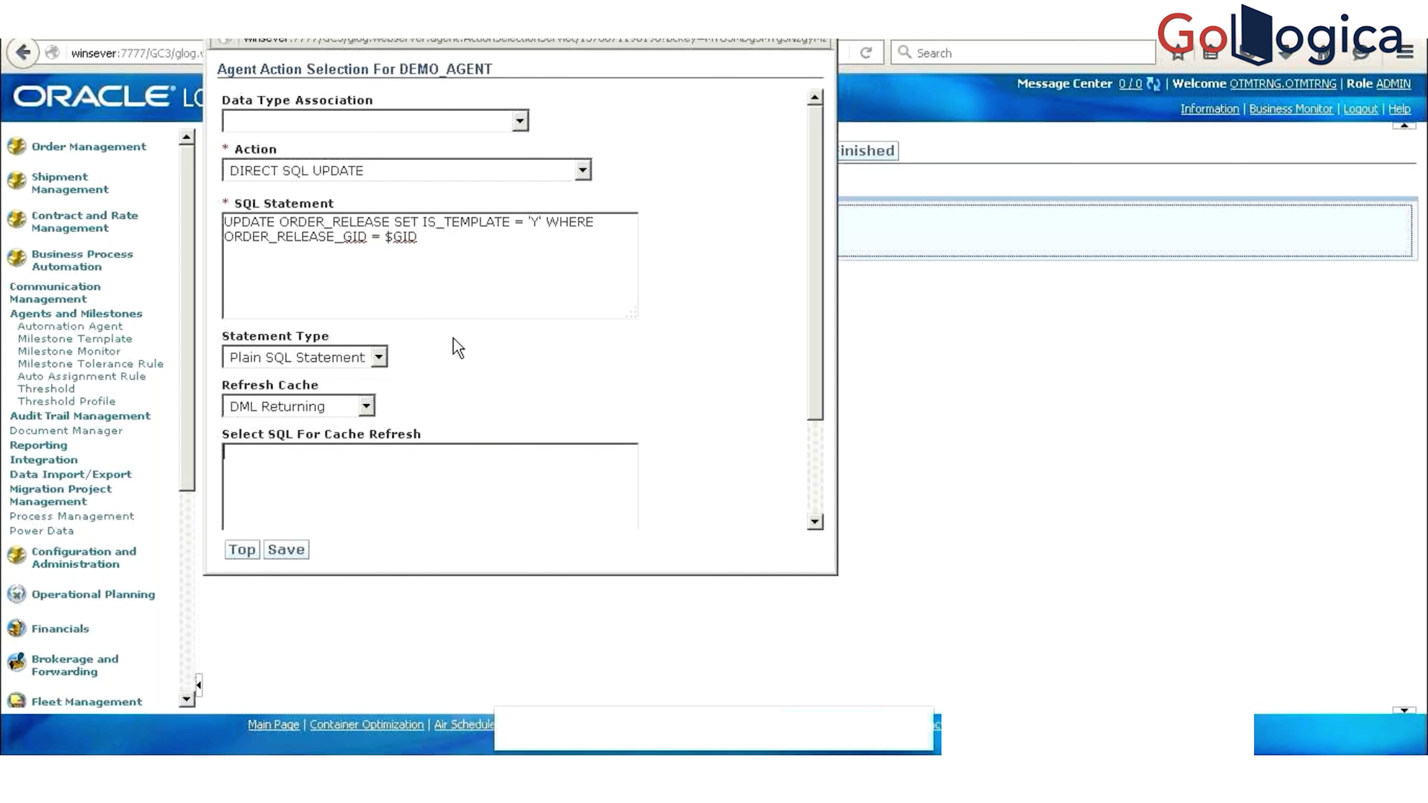
left_click(286, 551)
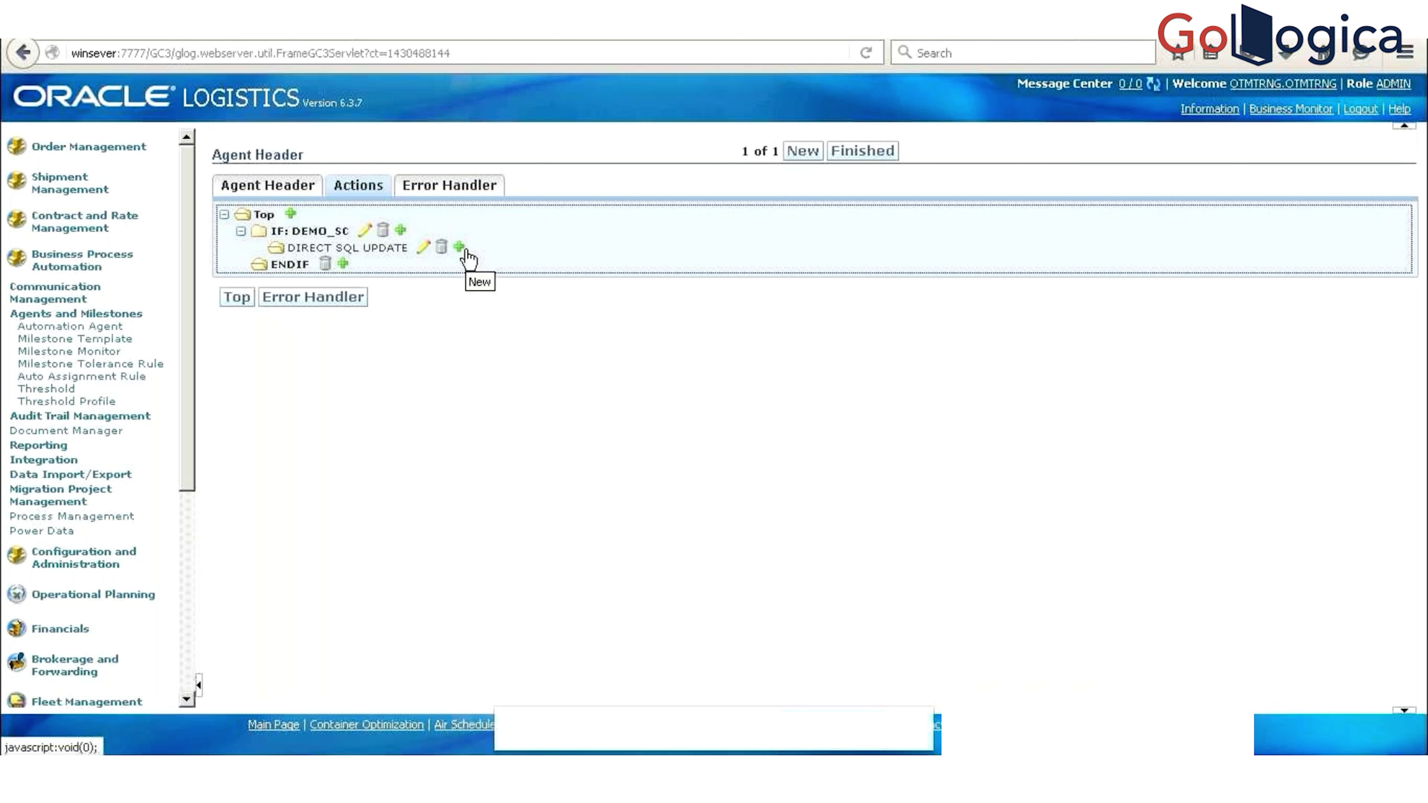
Step: Add a RAISE EVENT action after ENDIF and start a new custom event for it
left_click(343, 264)
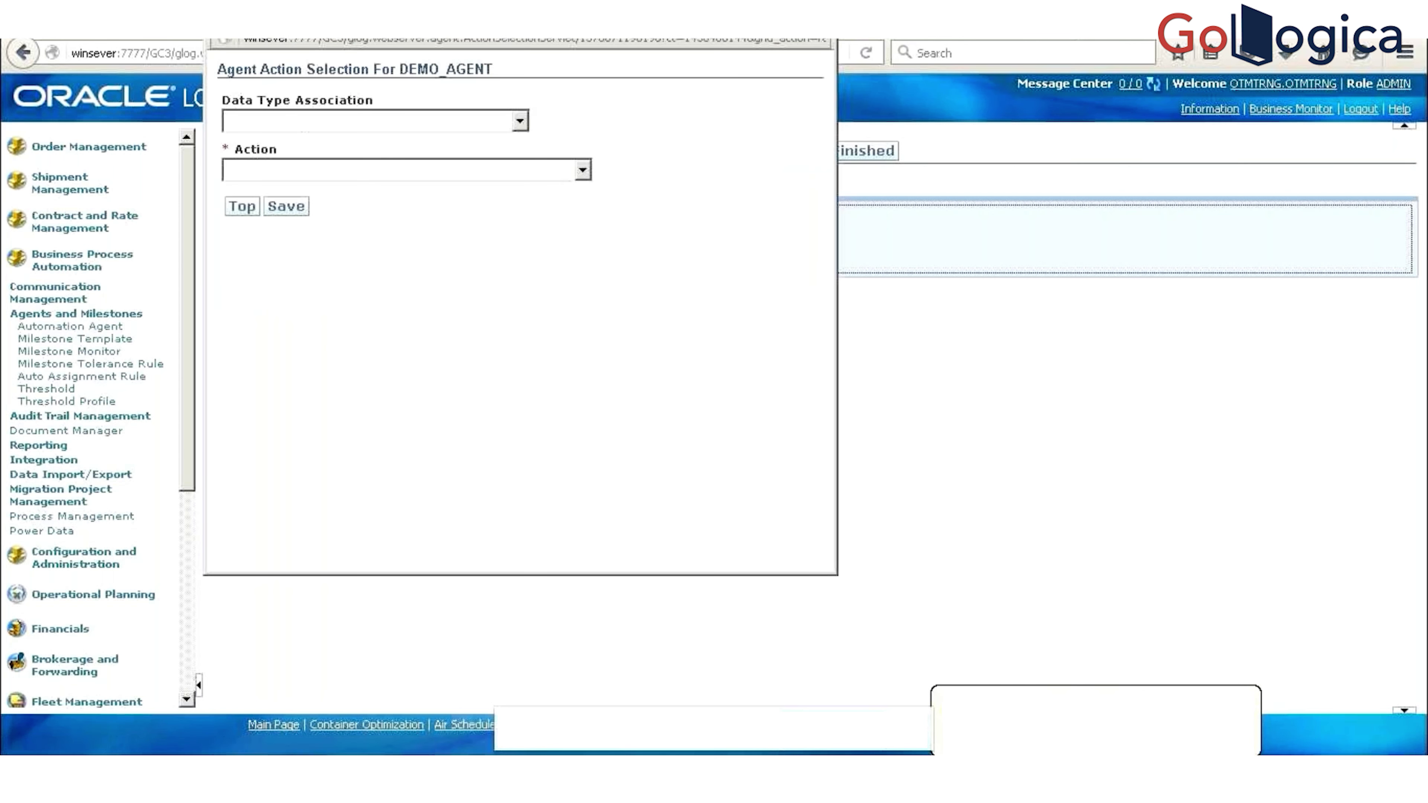
left_click_drag(392, 5, 388, 176)
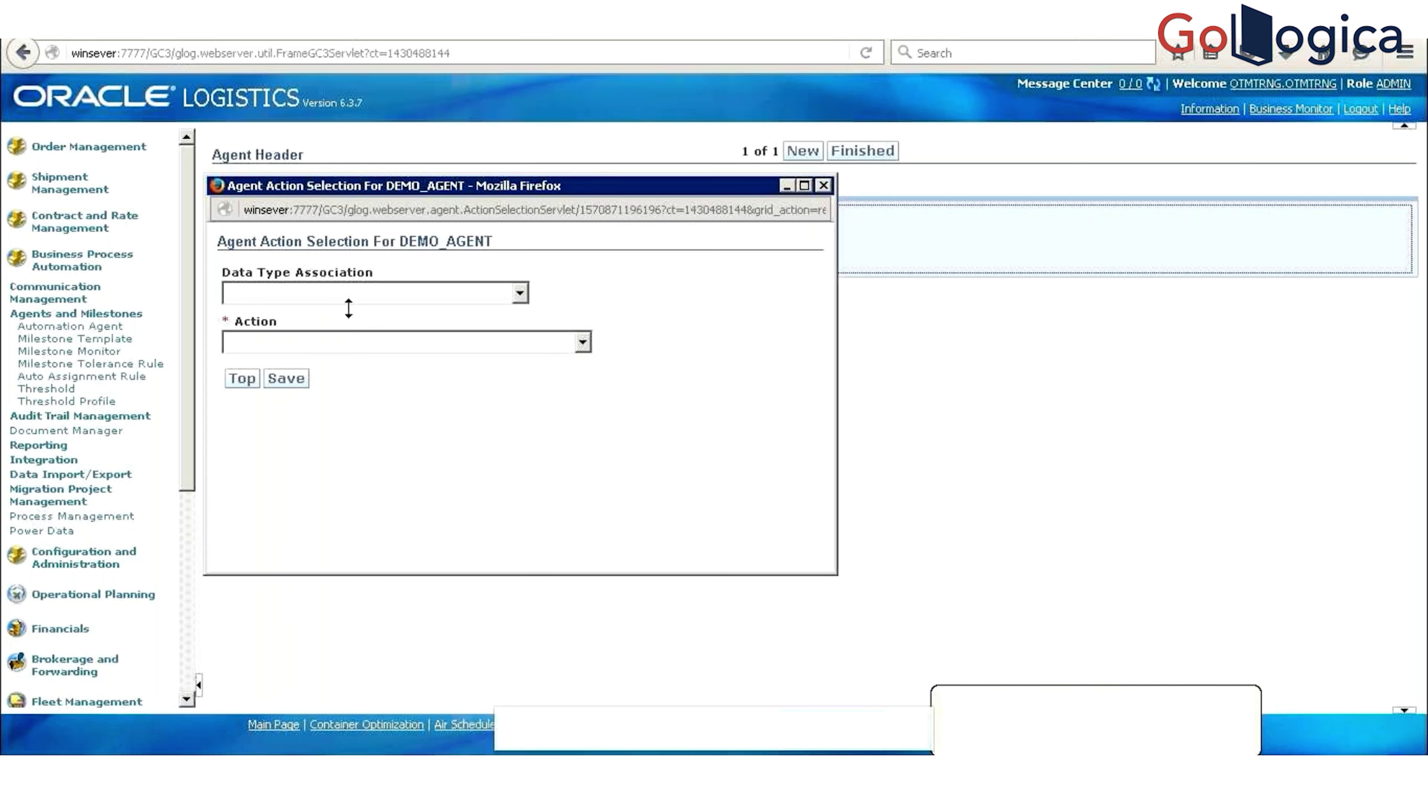
left_click(351, 344)
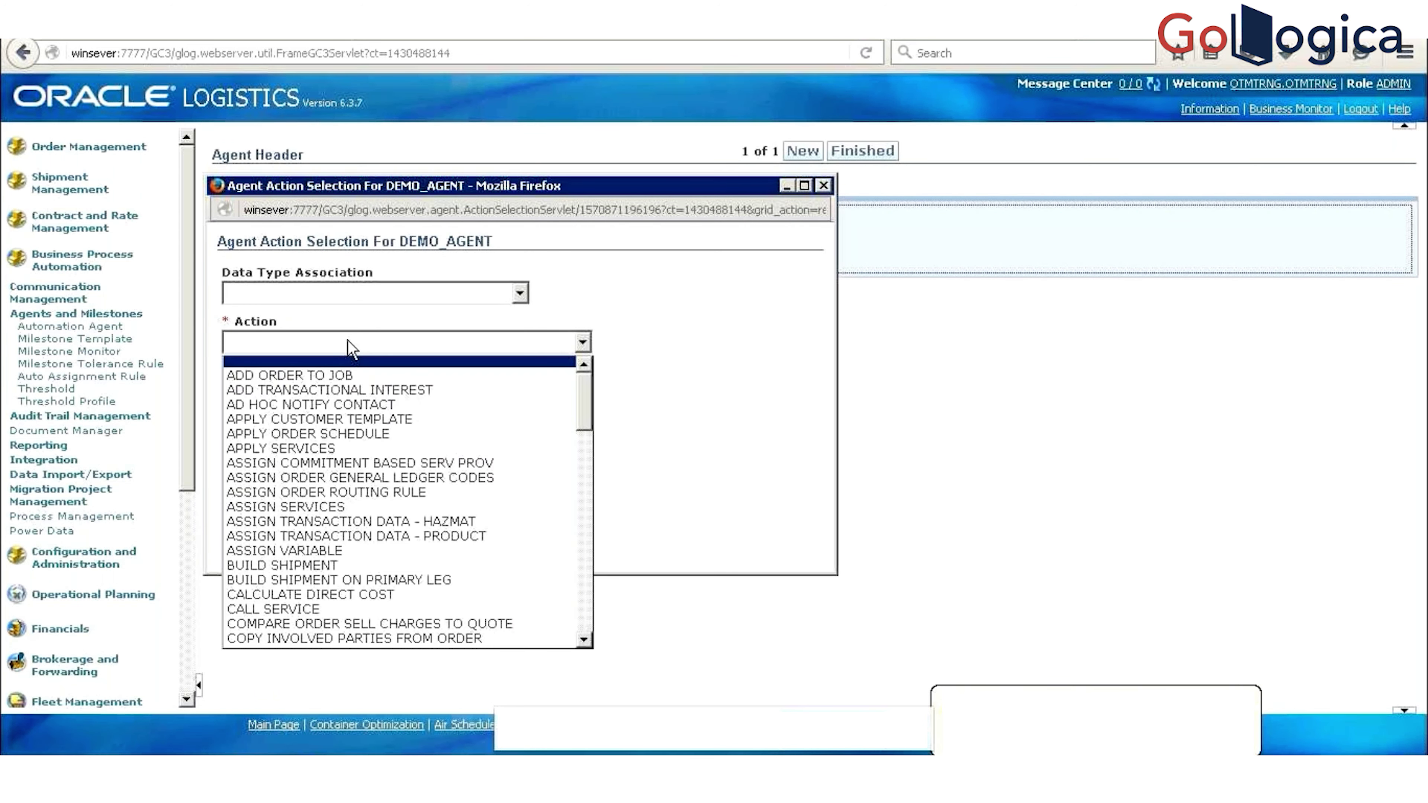
key("r")
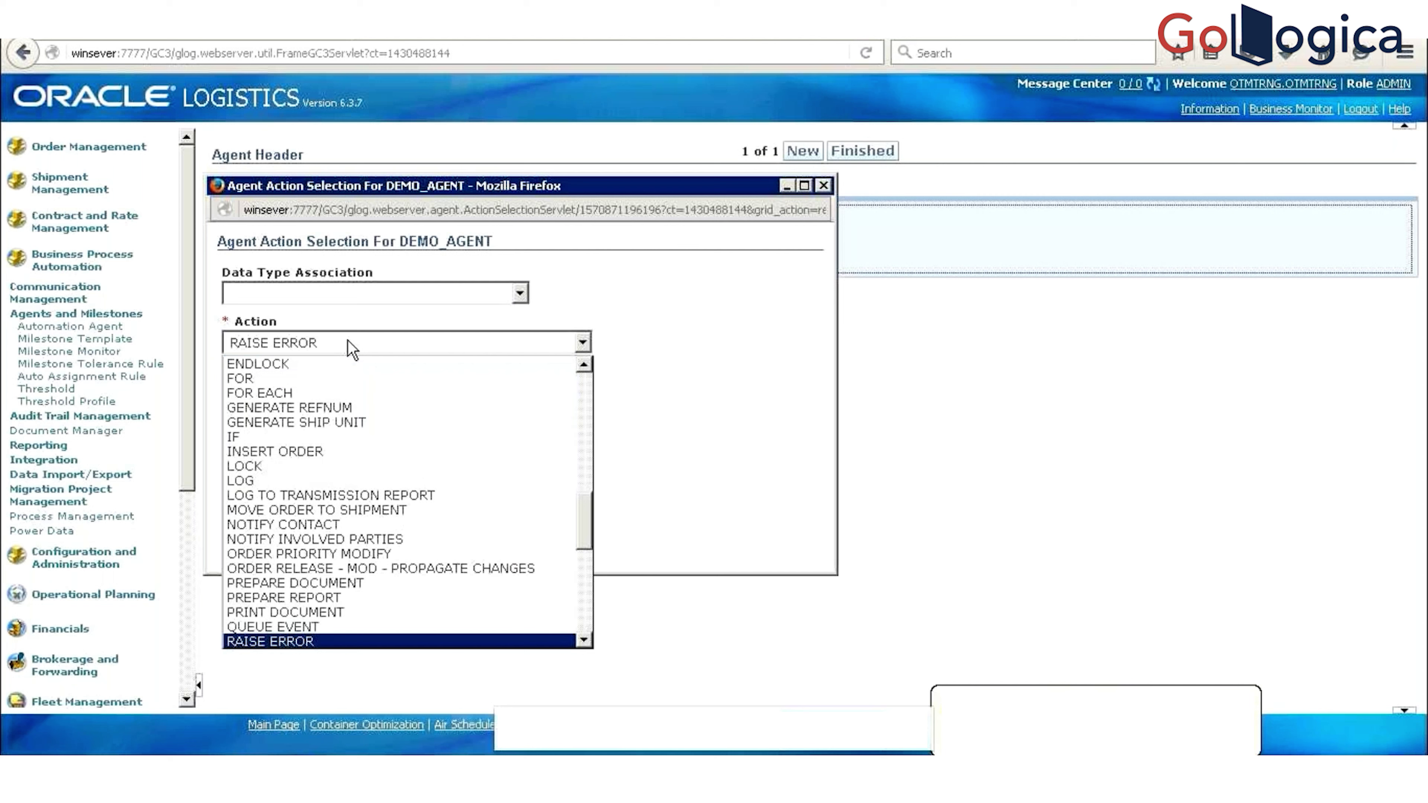
key("Down")
key("Return")
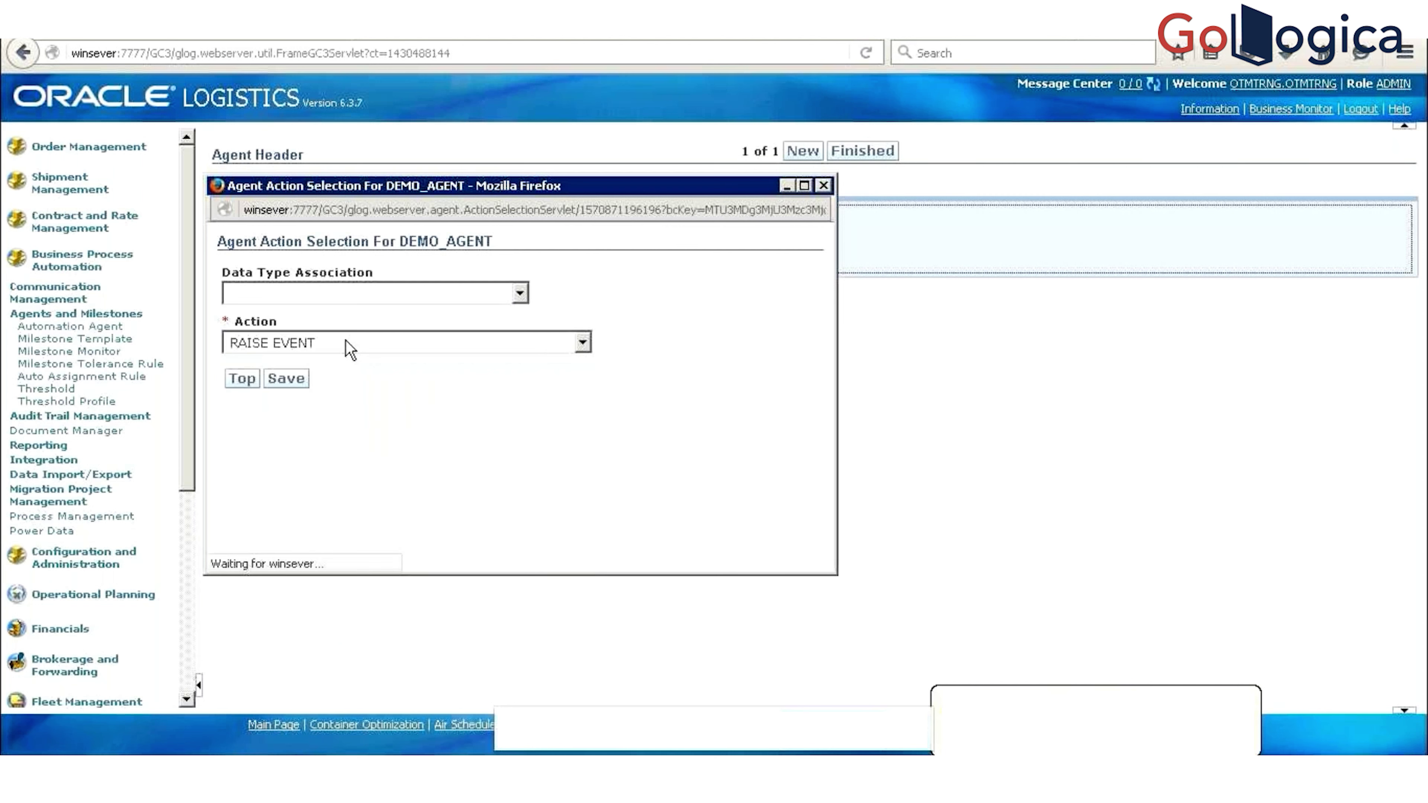
left_click(338, 393)
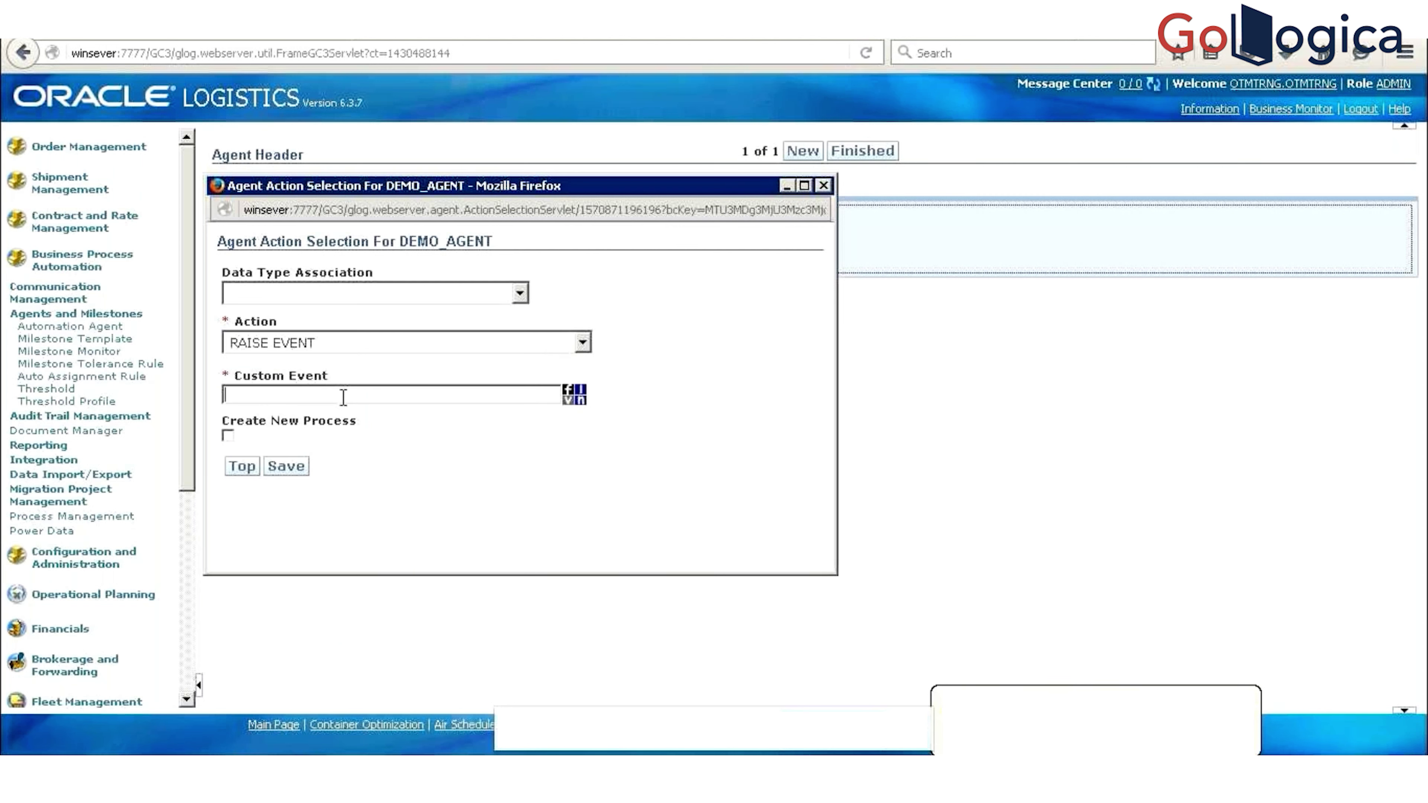
left_click(580, 399)
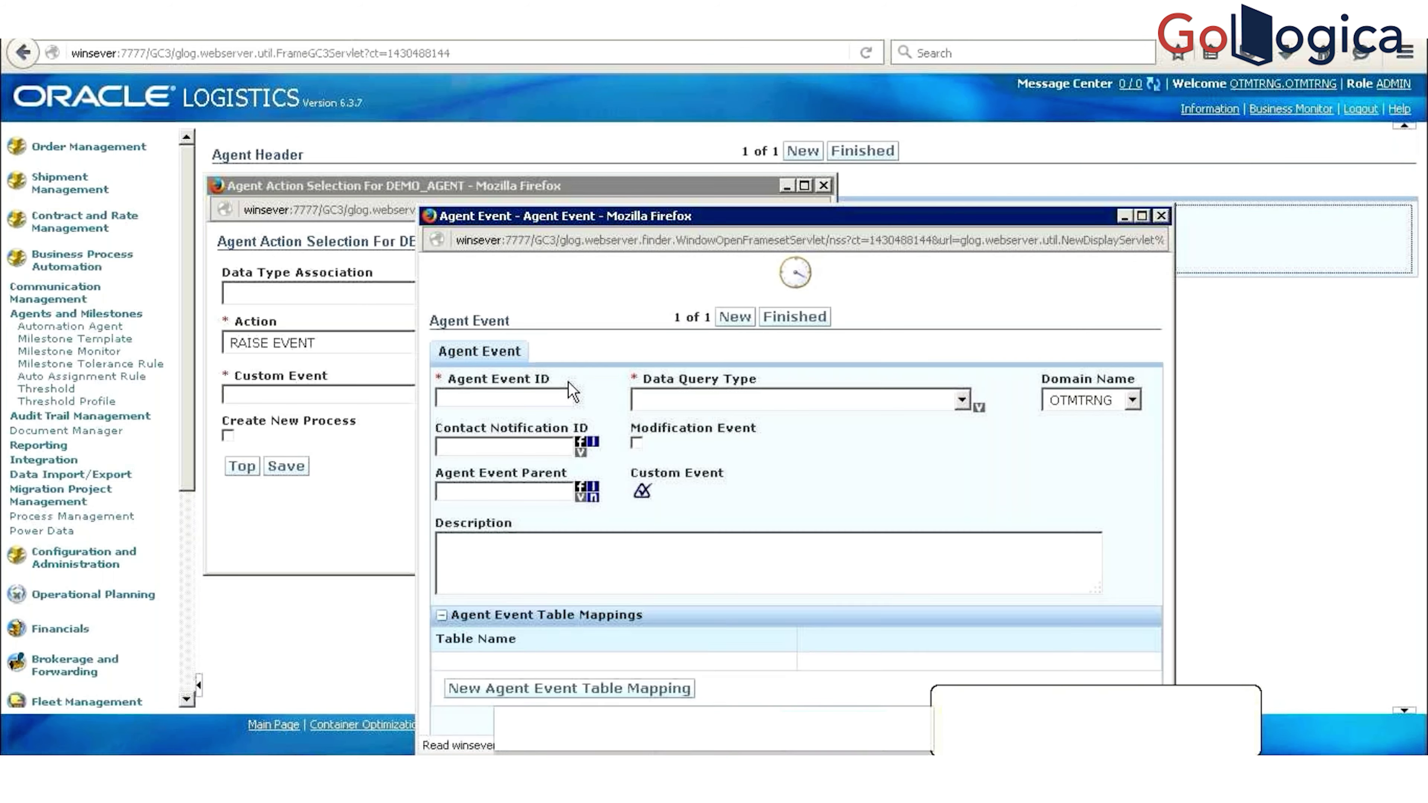
type("SHIPMENT")
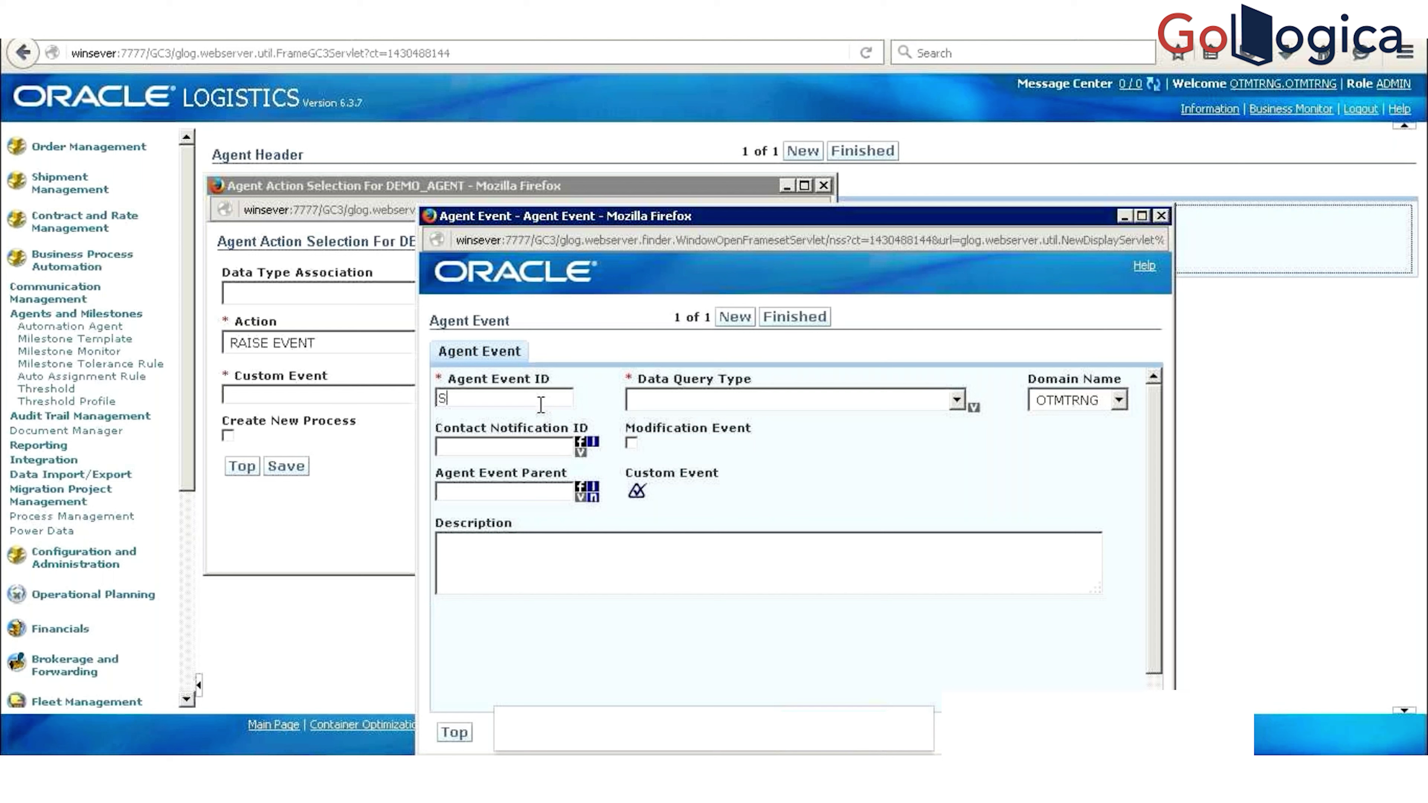
key("Tab")
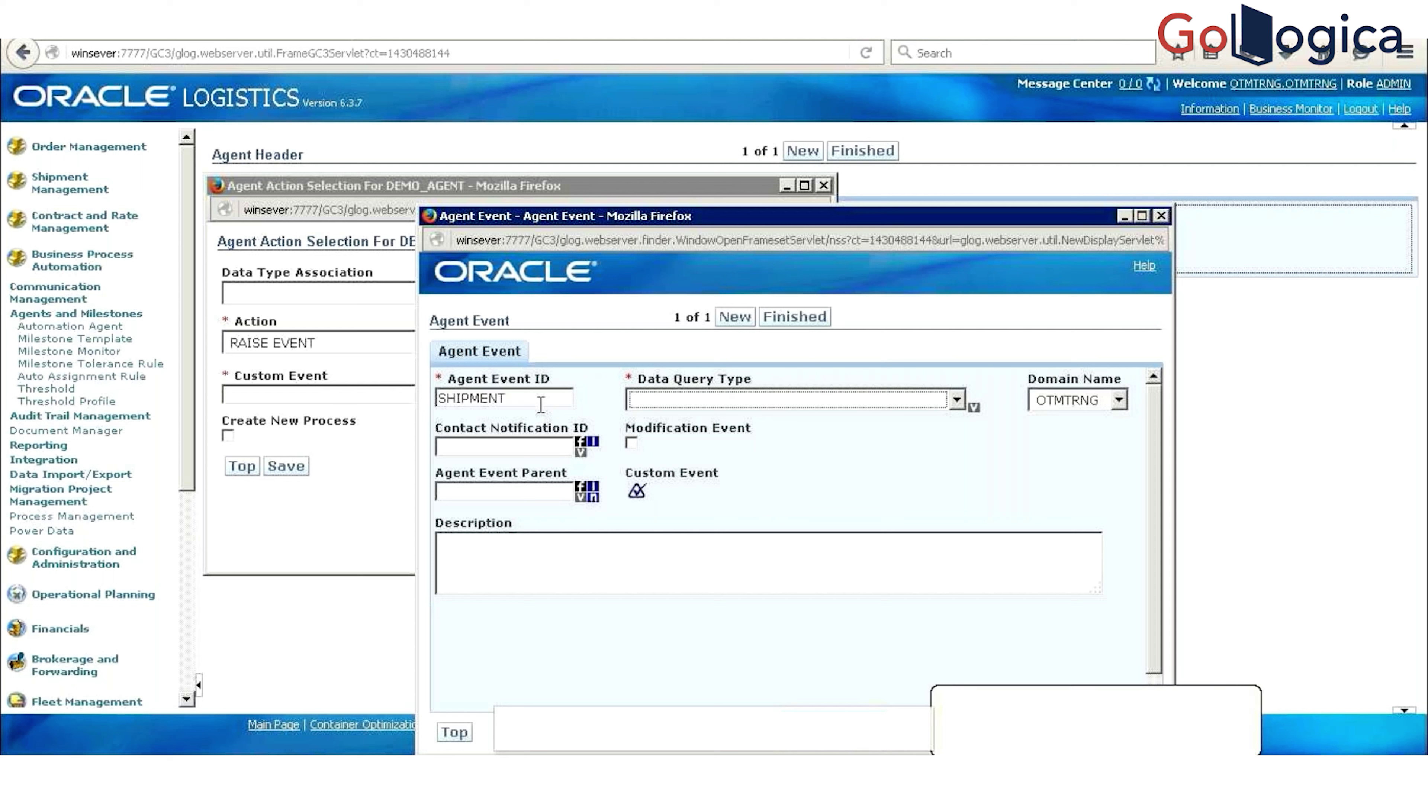
left_click(540, 405)
key("BackSpace")
key("BackSpace")
key("BackSpace")
key("BackSpace")
key("BackSpace")
key("BackSpace")
key("BackSpace")
key("BackSpace")
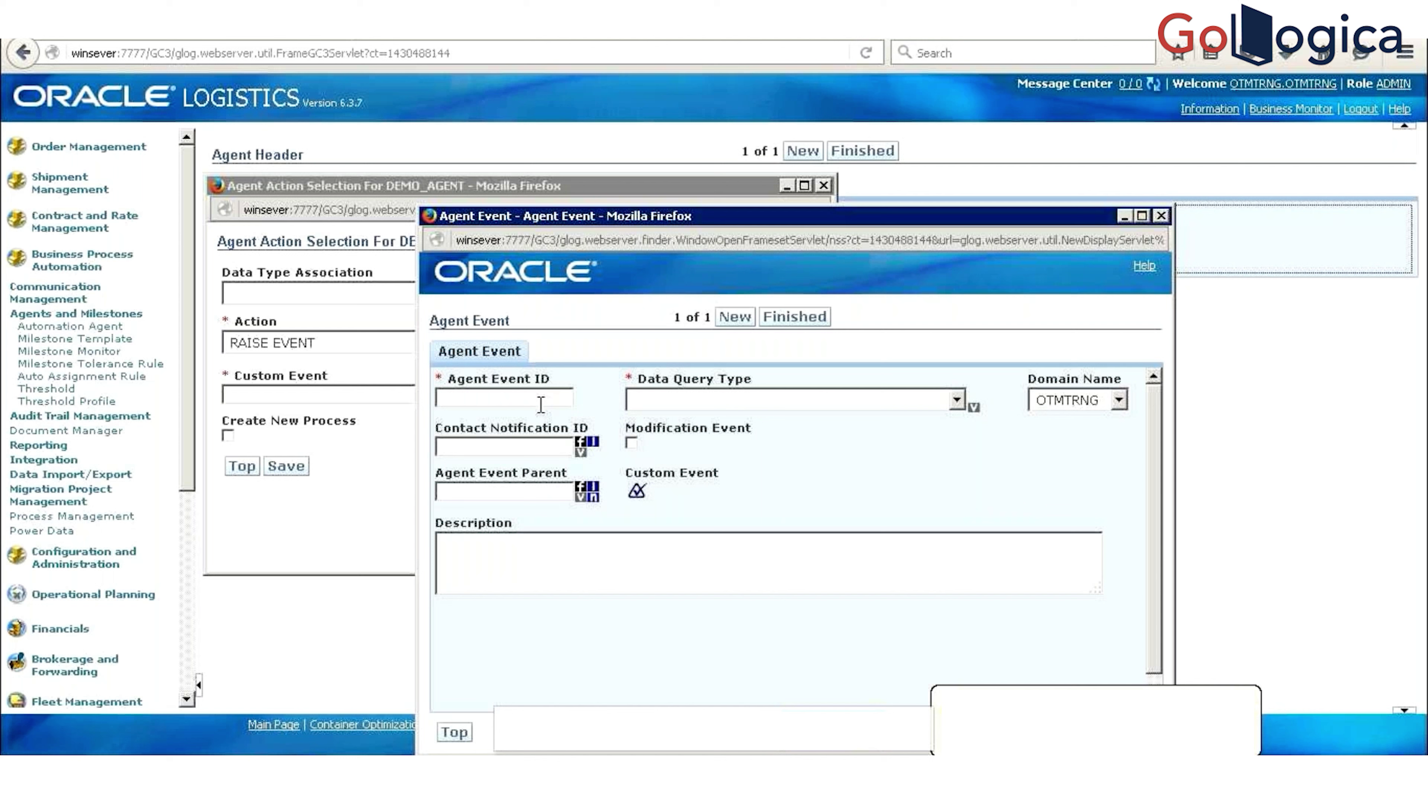
Step: Create the agent event with ID ORDER RELEASE and data query type ORDER RELEASE
type("ORDER RELEASE")
key("Tab")
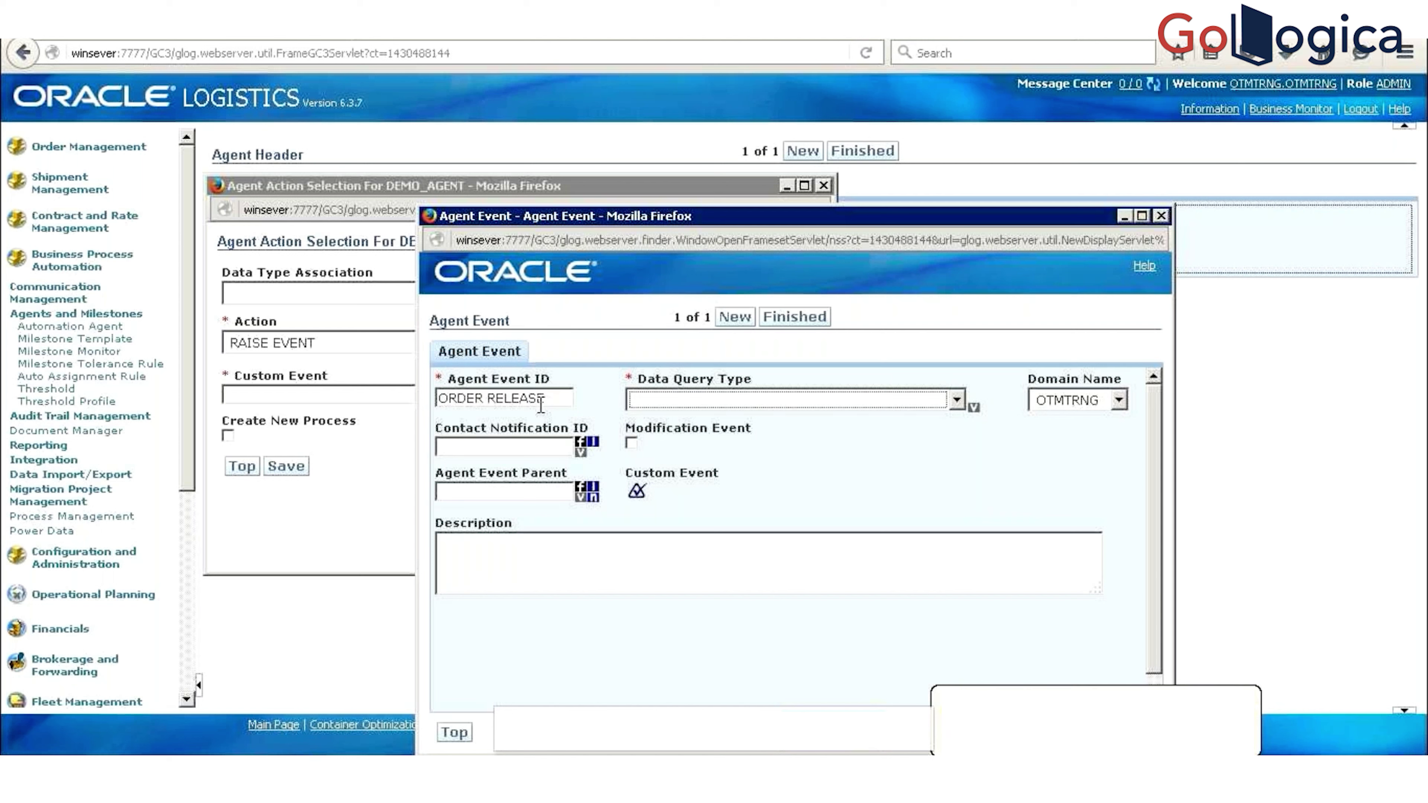
key("o")
key("r")
key("o")
key("o")
left_click(881, 475)
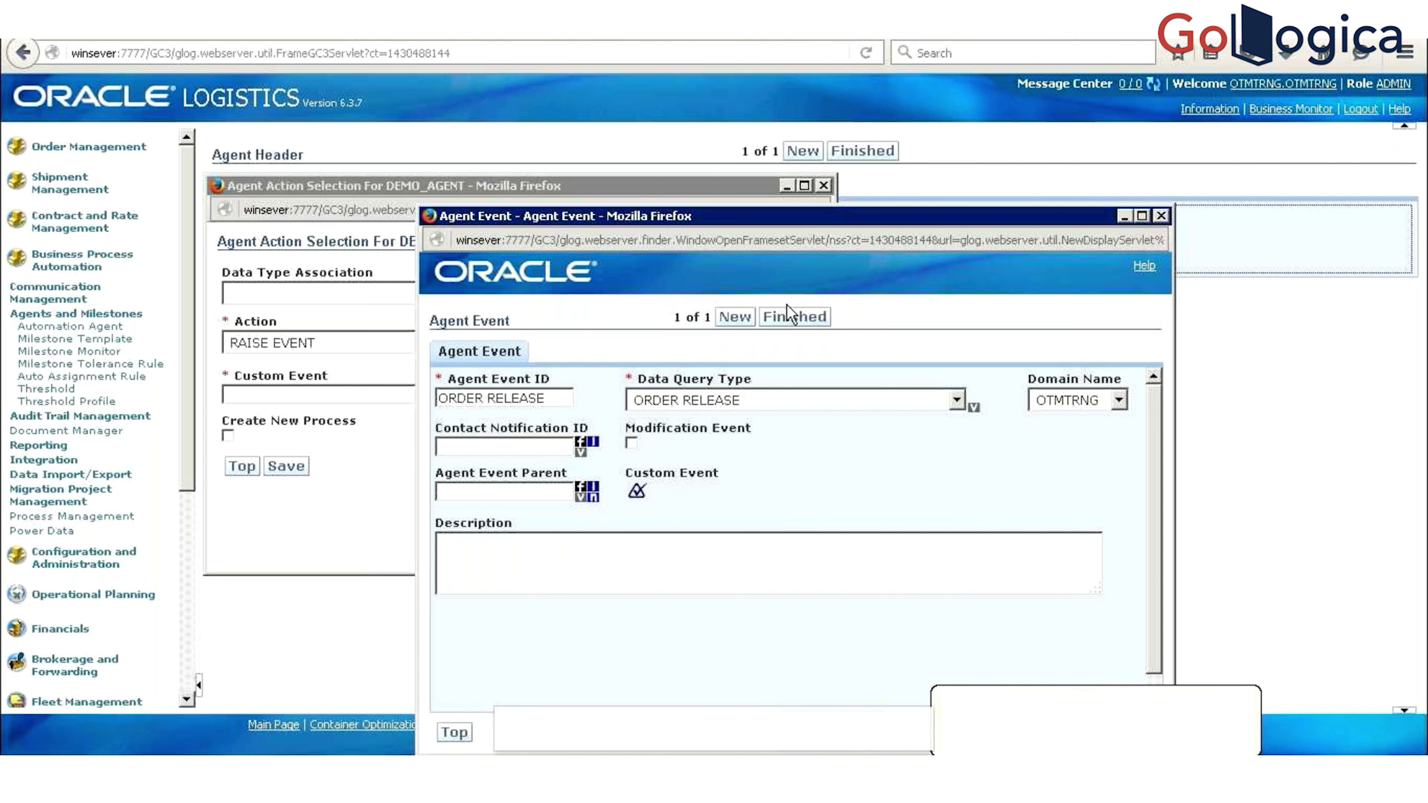
left_click(776, 315)
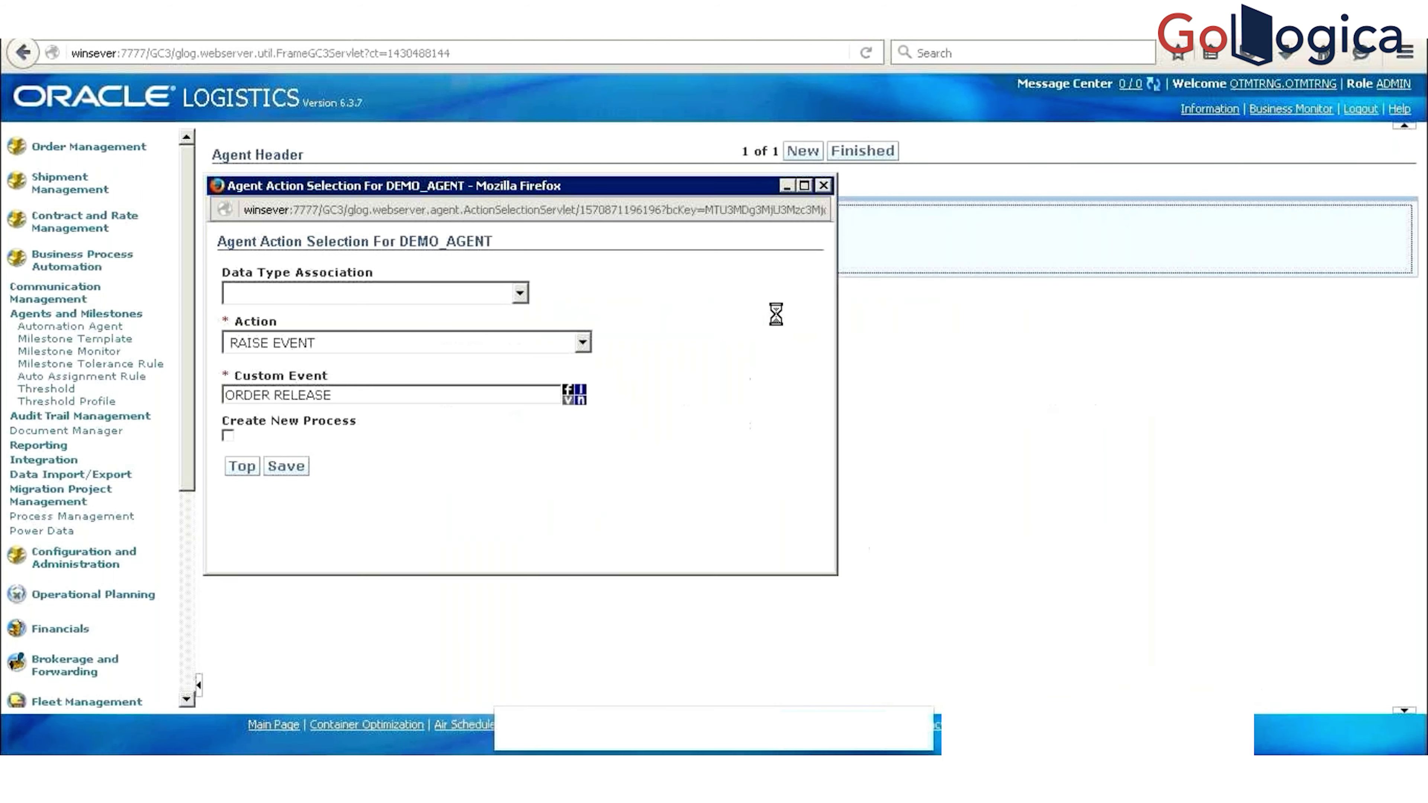
Step: Save the RAISE EVENT action and finish the DEMO_AGENT record
left_click(286, 467)
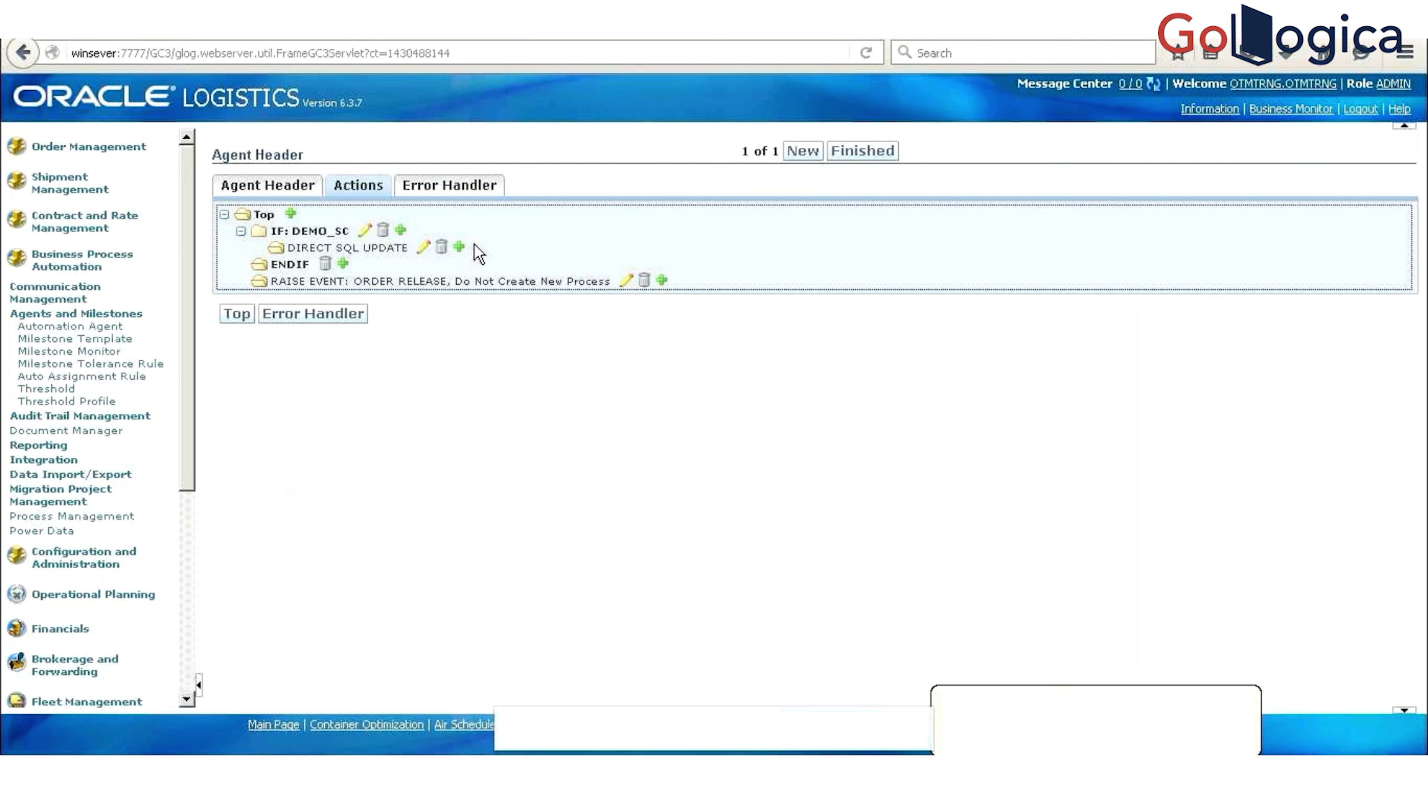
left_click(854, 151)
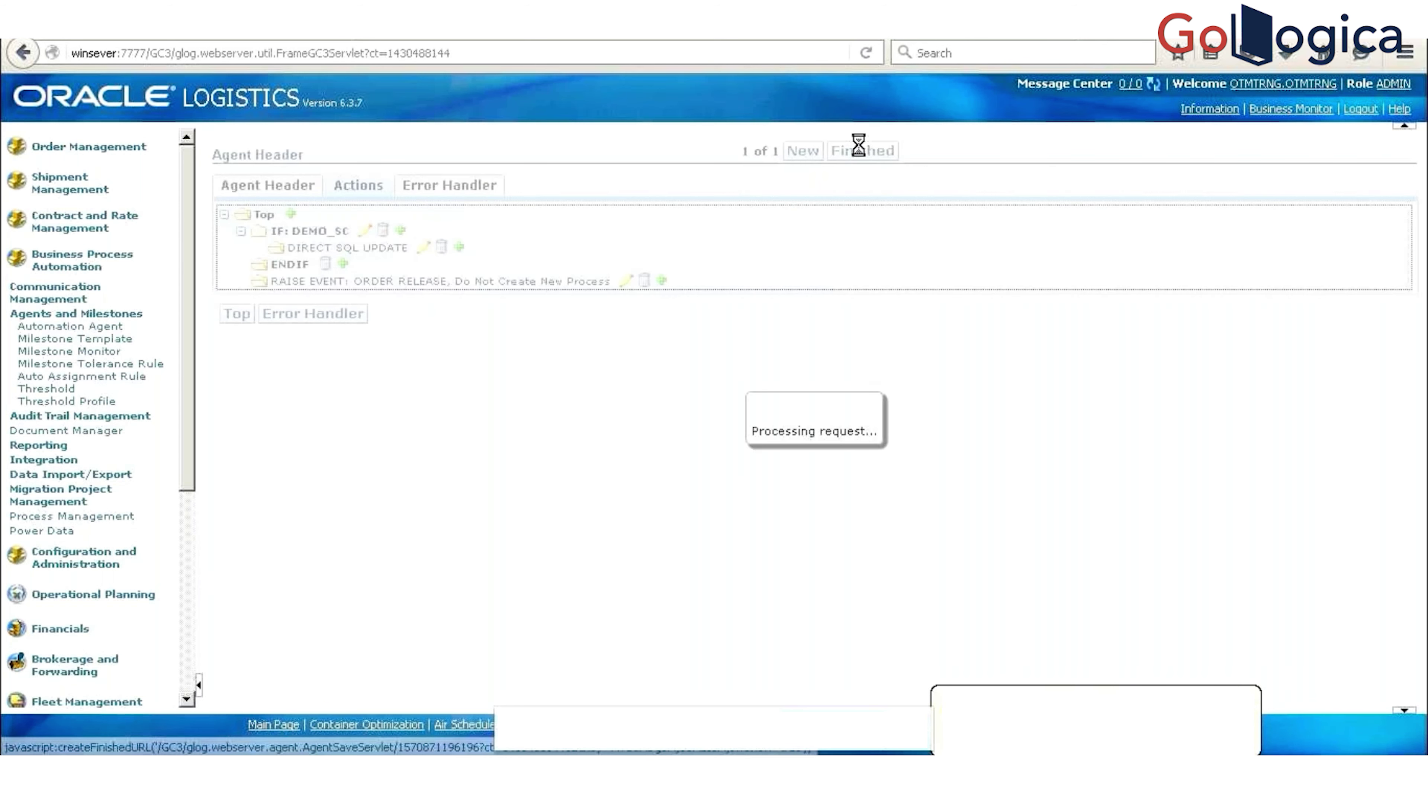
Step: Open the Automation Agent finder in a separate browser tab and start a new agent
right_click(94, 331)
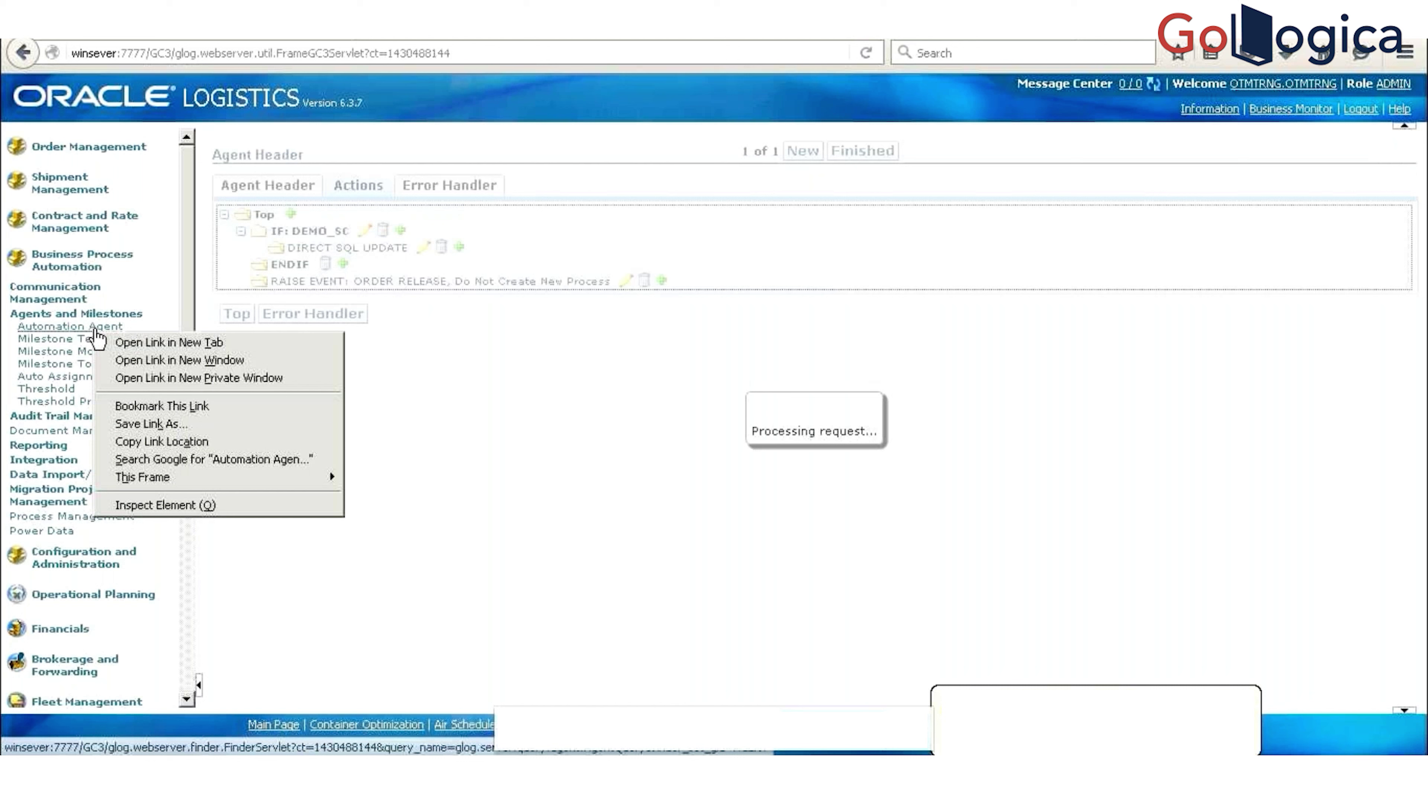
left_click(133, 345)
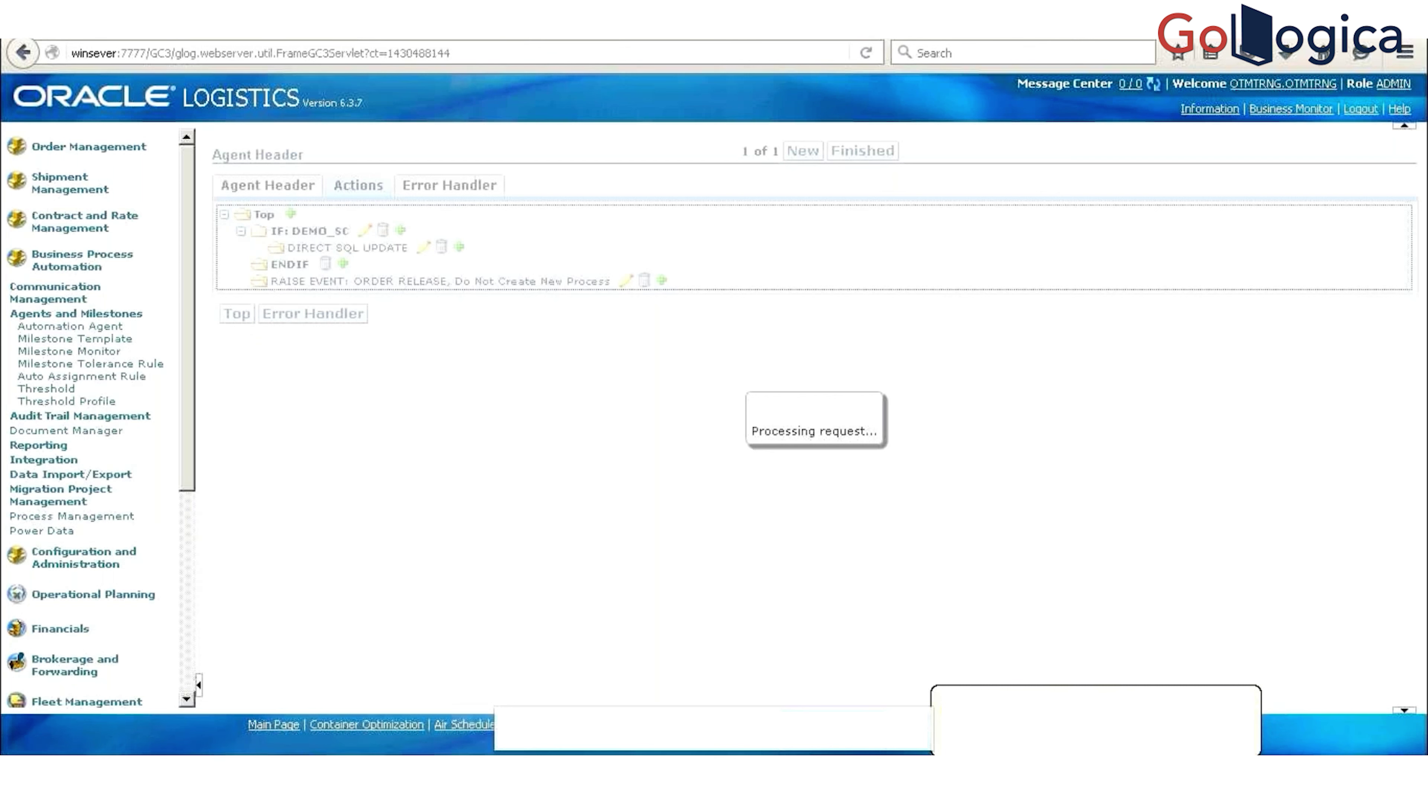
left_click(555, 28)
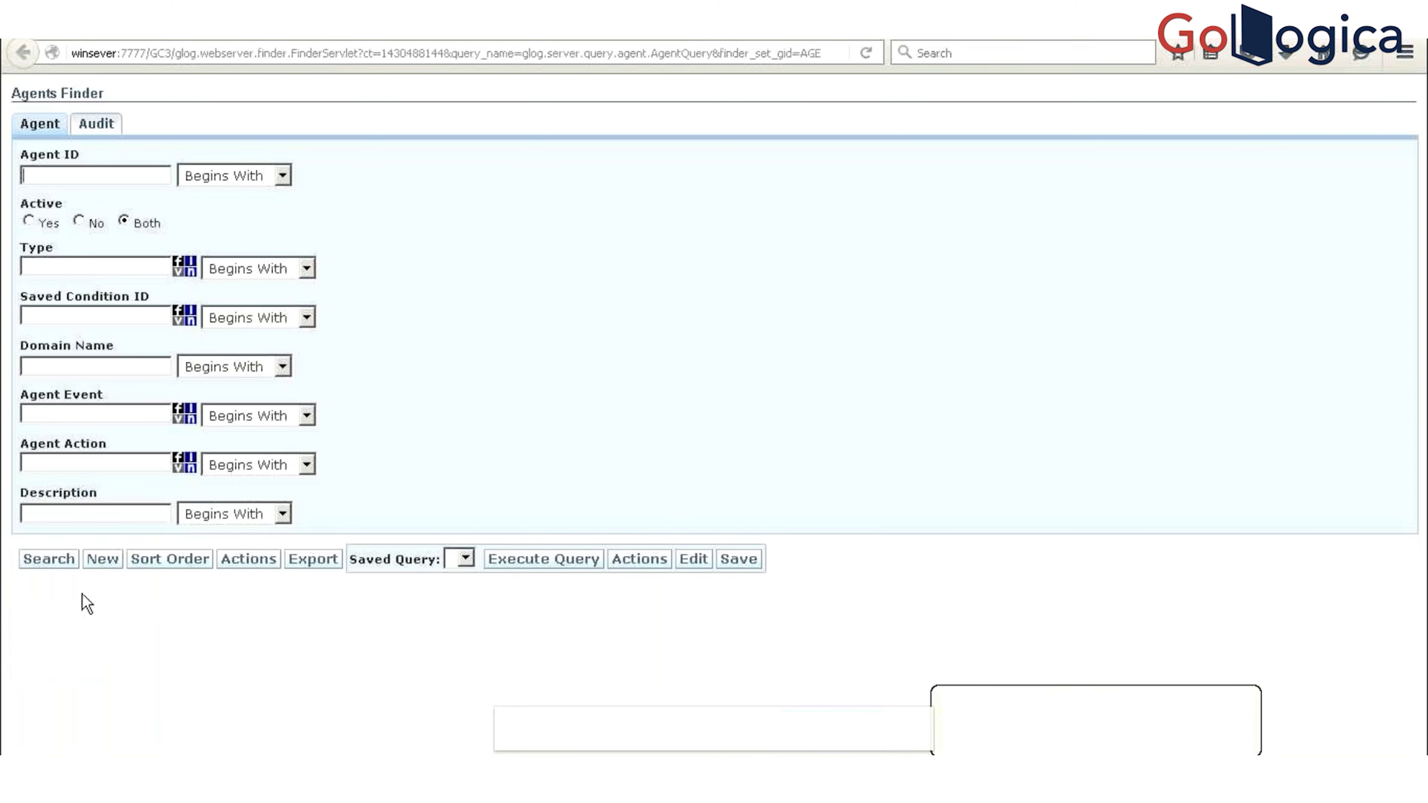
left_click(105, 558)
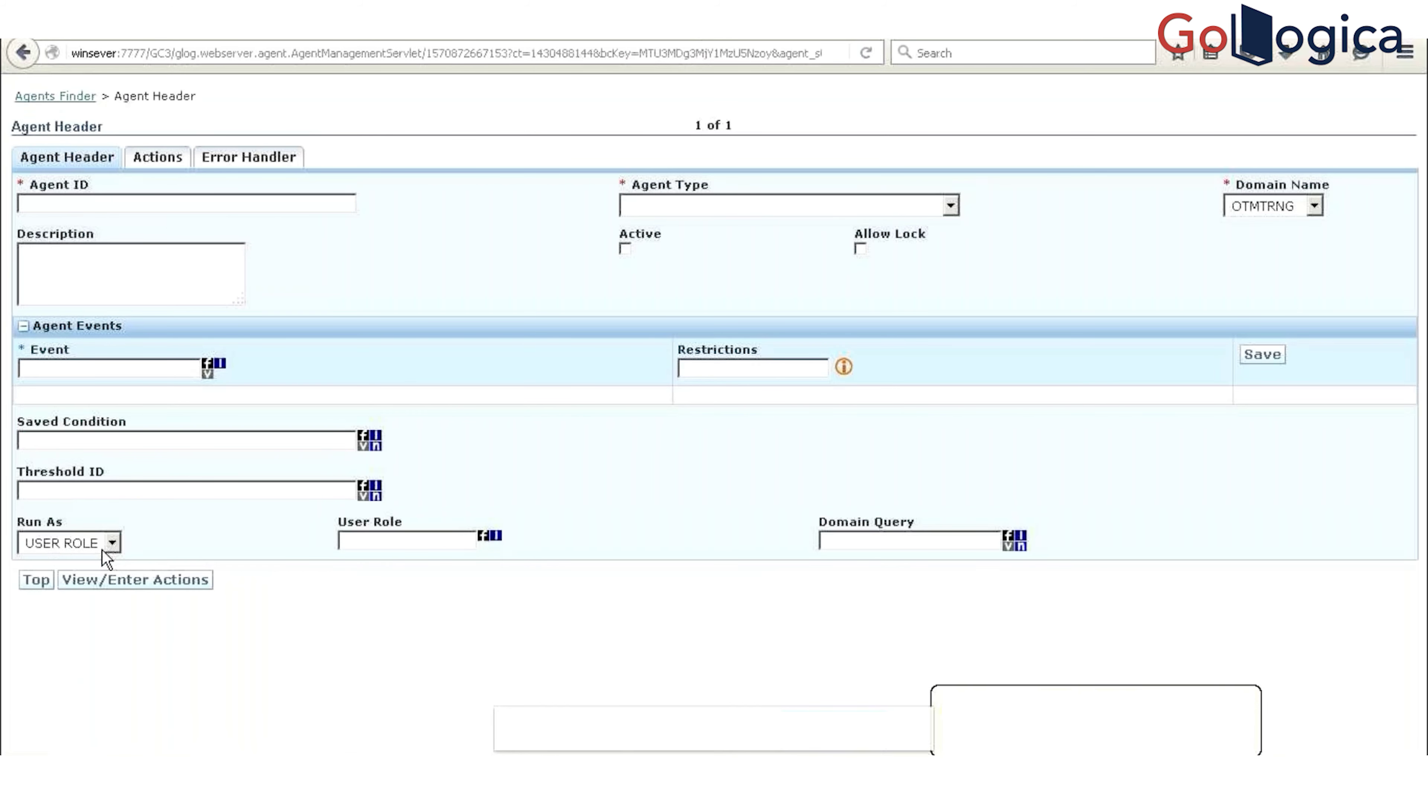
left_click(86, 368)
type("ODER")
key("BackSpace")
key("BackSpace")
key("BackSpace")
key("BackSpace")
type("RDER REC")
key("BackSpace")
key("BackSpace")
key("BackSpace")
key("BackSpace")
key("BackSpace")
key("BackSpace")
key("BackSpace")
key("BackSpace")
key("BackSpace")
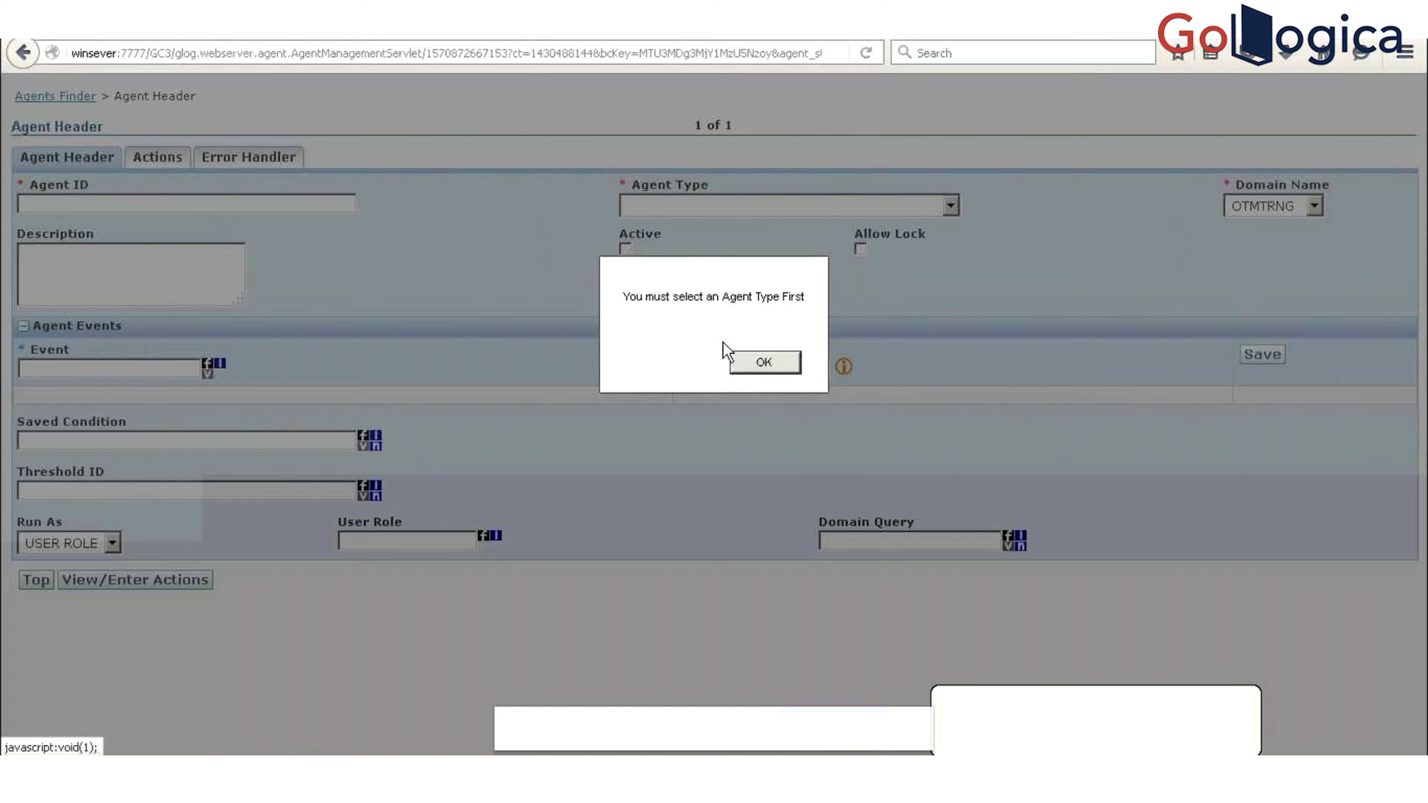
left_click(762, 368)
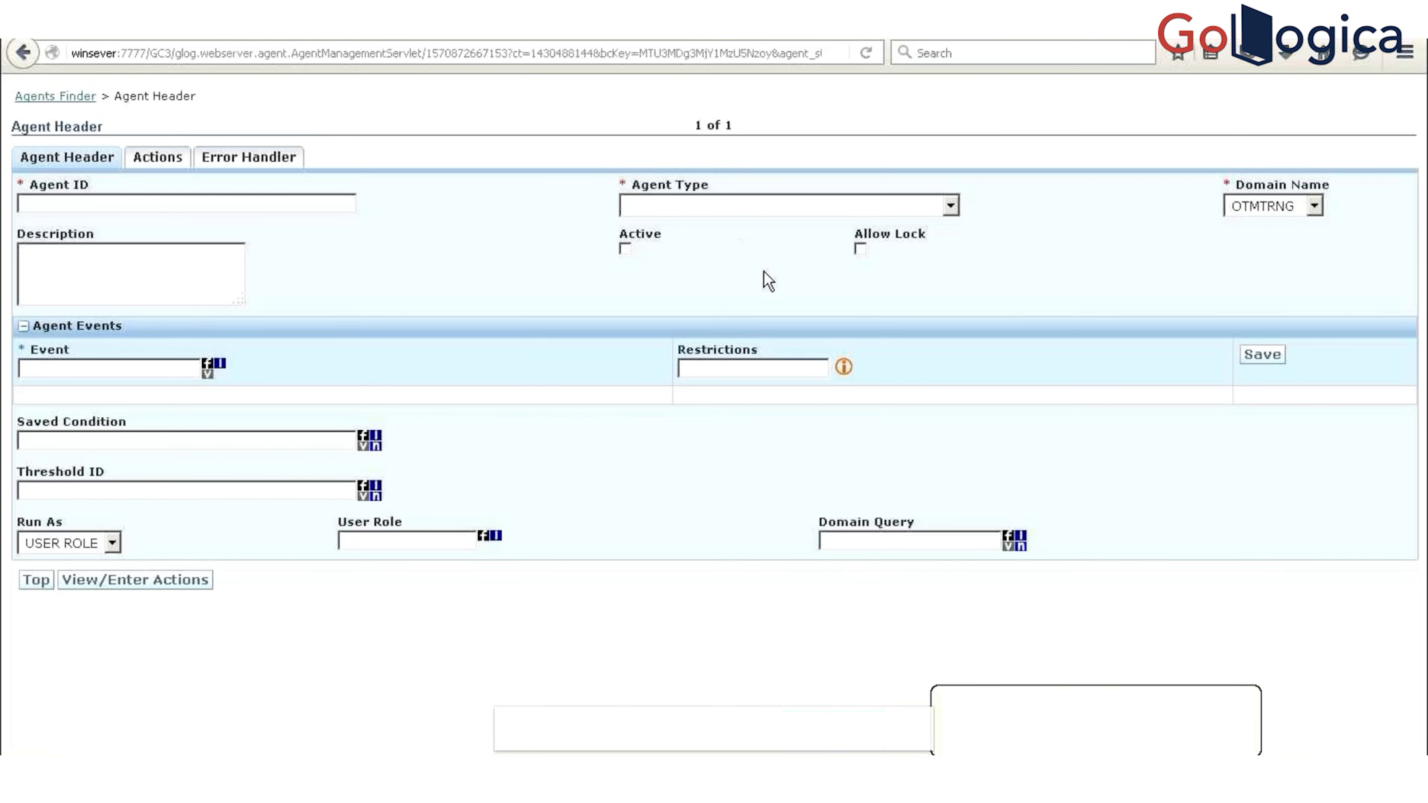
Step: Set the new agent's type to ORDER RELEASE
left_click(693, 213)
key("o")
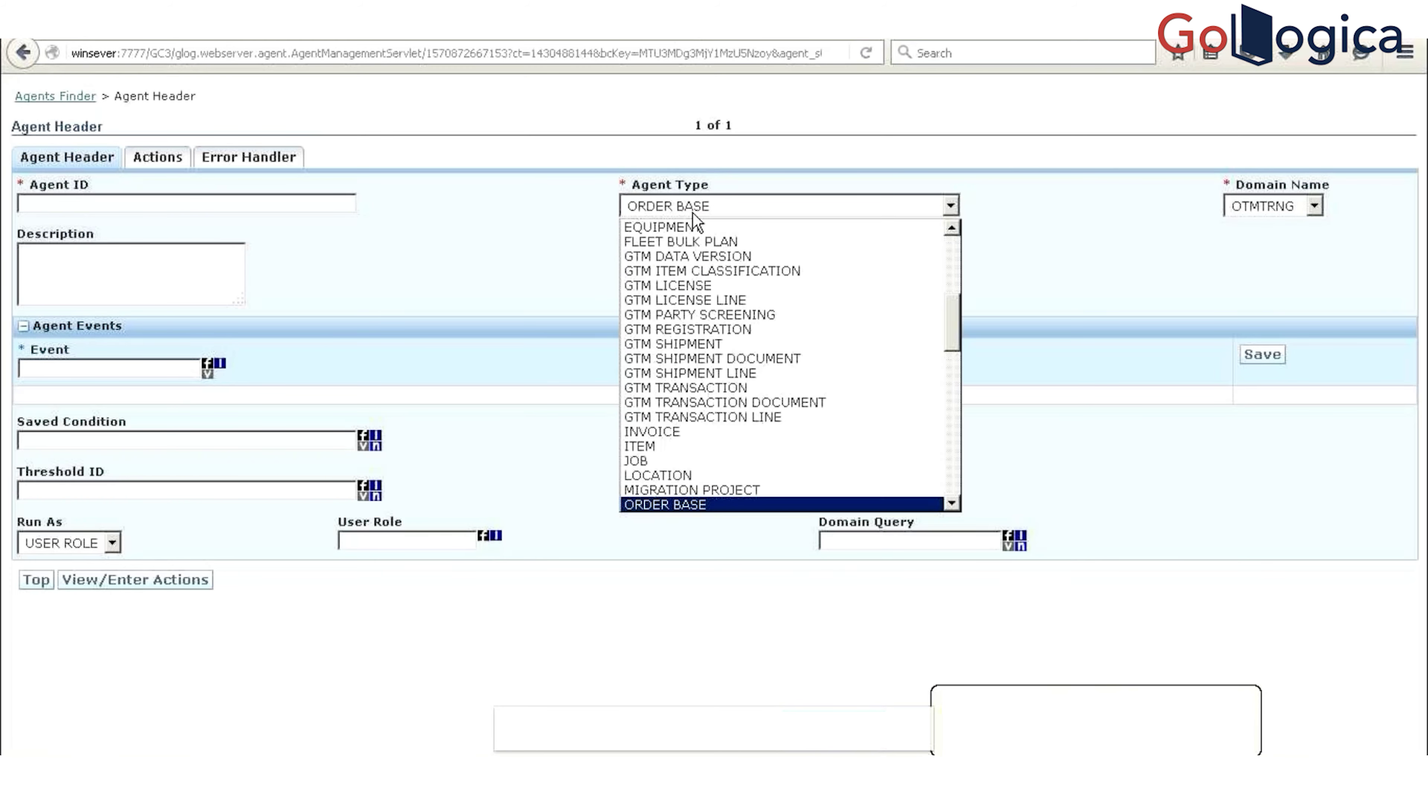
key("Down")
key("Down")
key("Down")
key("Down")
key("Down")
key("Down")
key("Down")
key("Down")
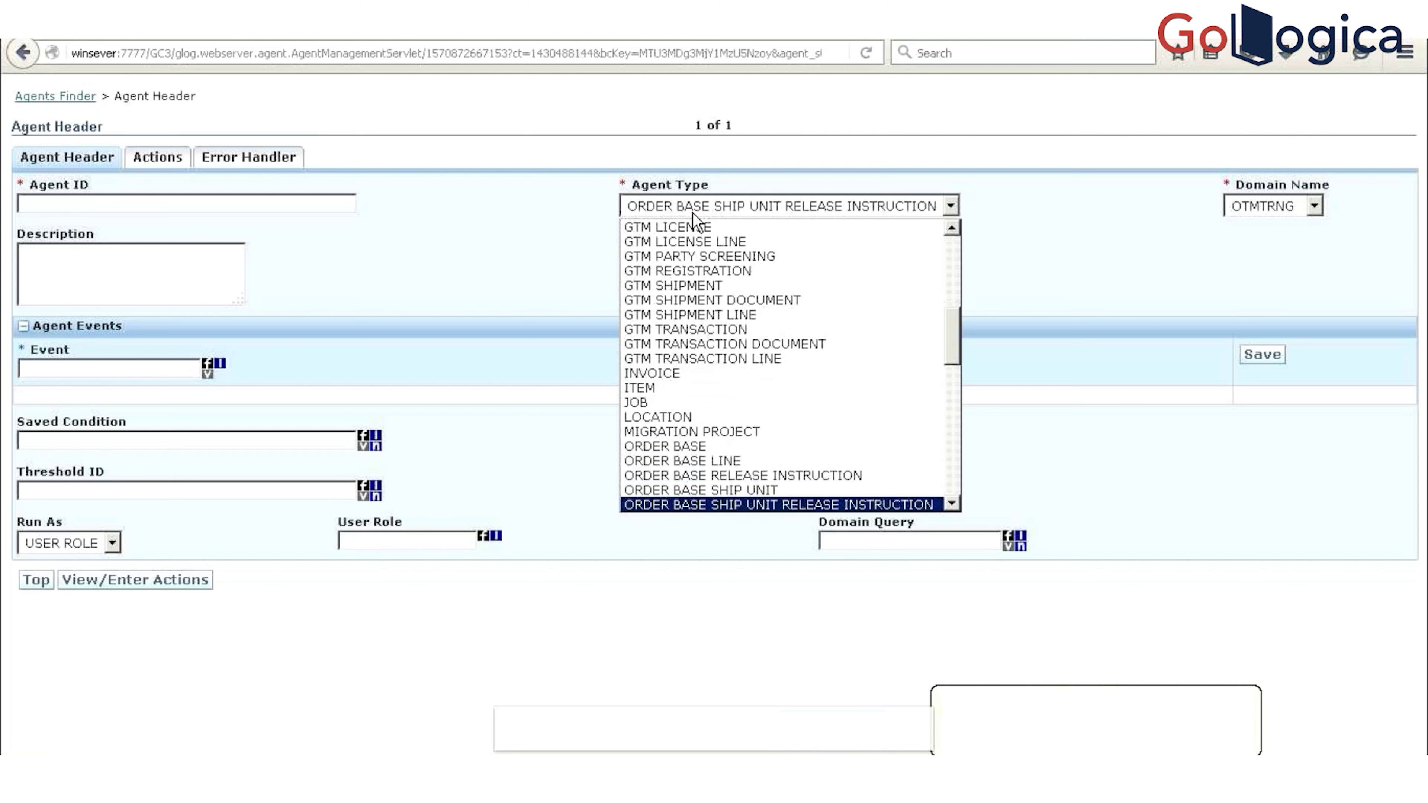
key("Up")
key("Up")
key("Return")
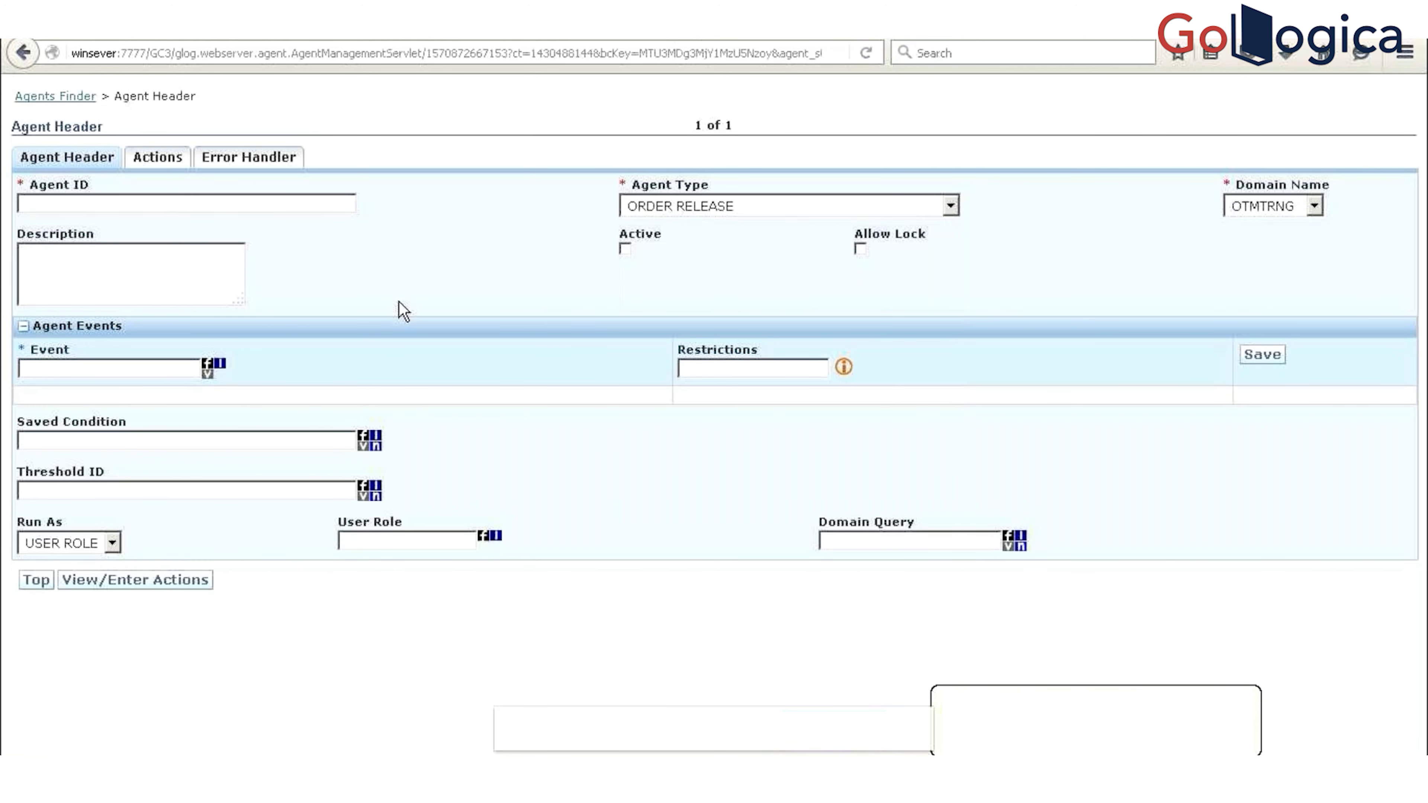
Step: Choose ORDER RELEASE as the new agent's event
left_click(139, 363)
type("ORDER R")
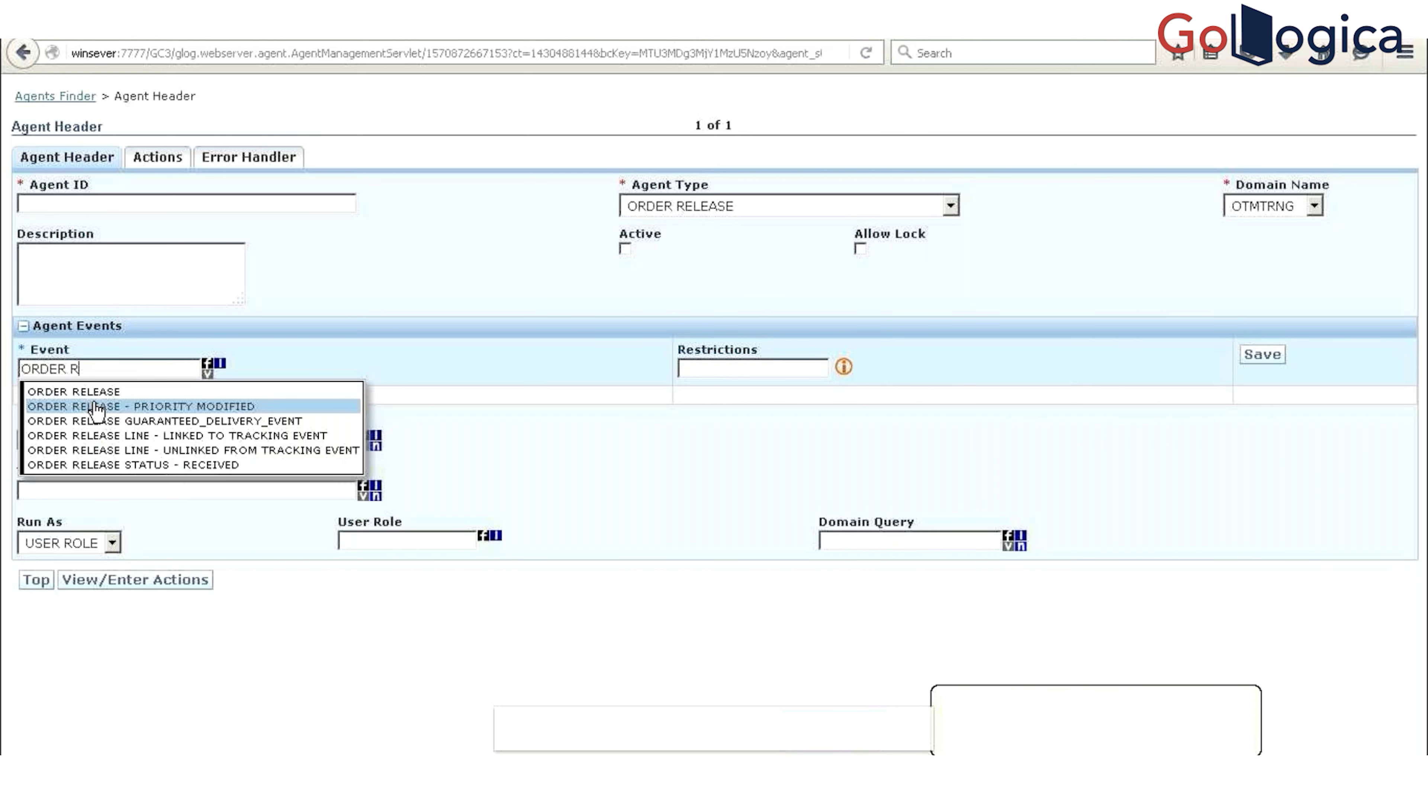
left_click(111, 393)
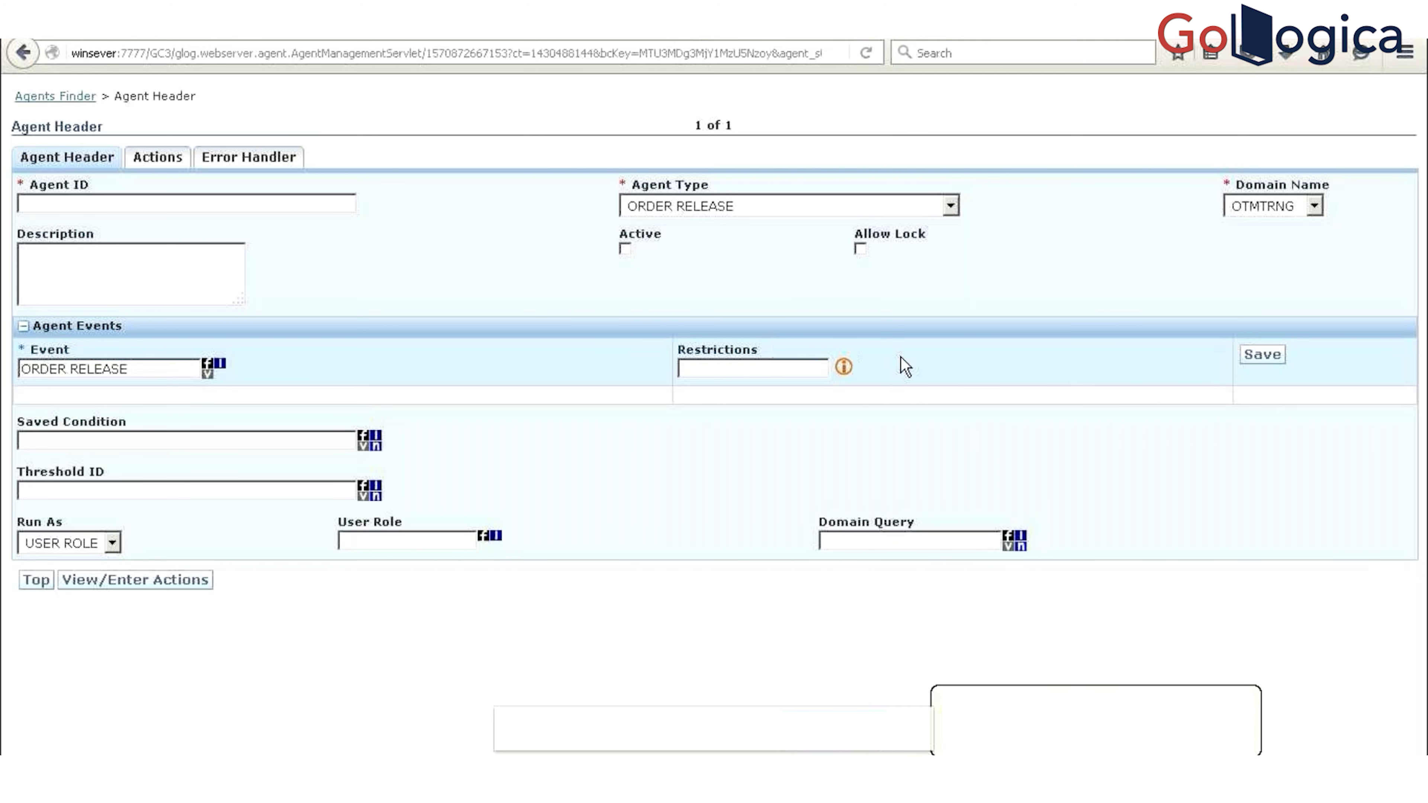
Step: Enter TEST as the new order release agent's ID so its ORDER RELEASE event can be saved
left_click(1271, 353)
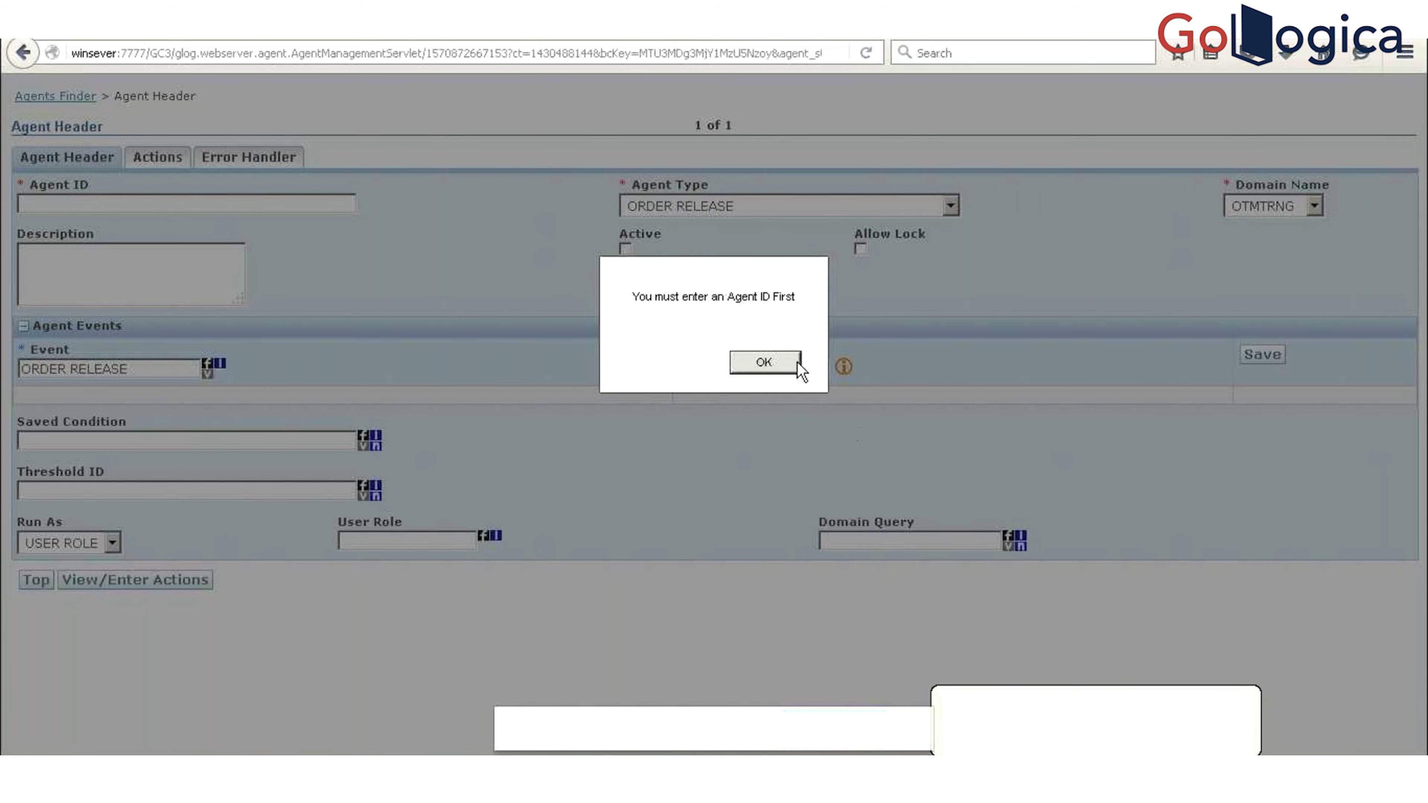
left_click(764, 363)
left_click(146, 203)
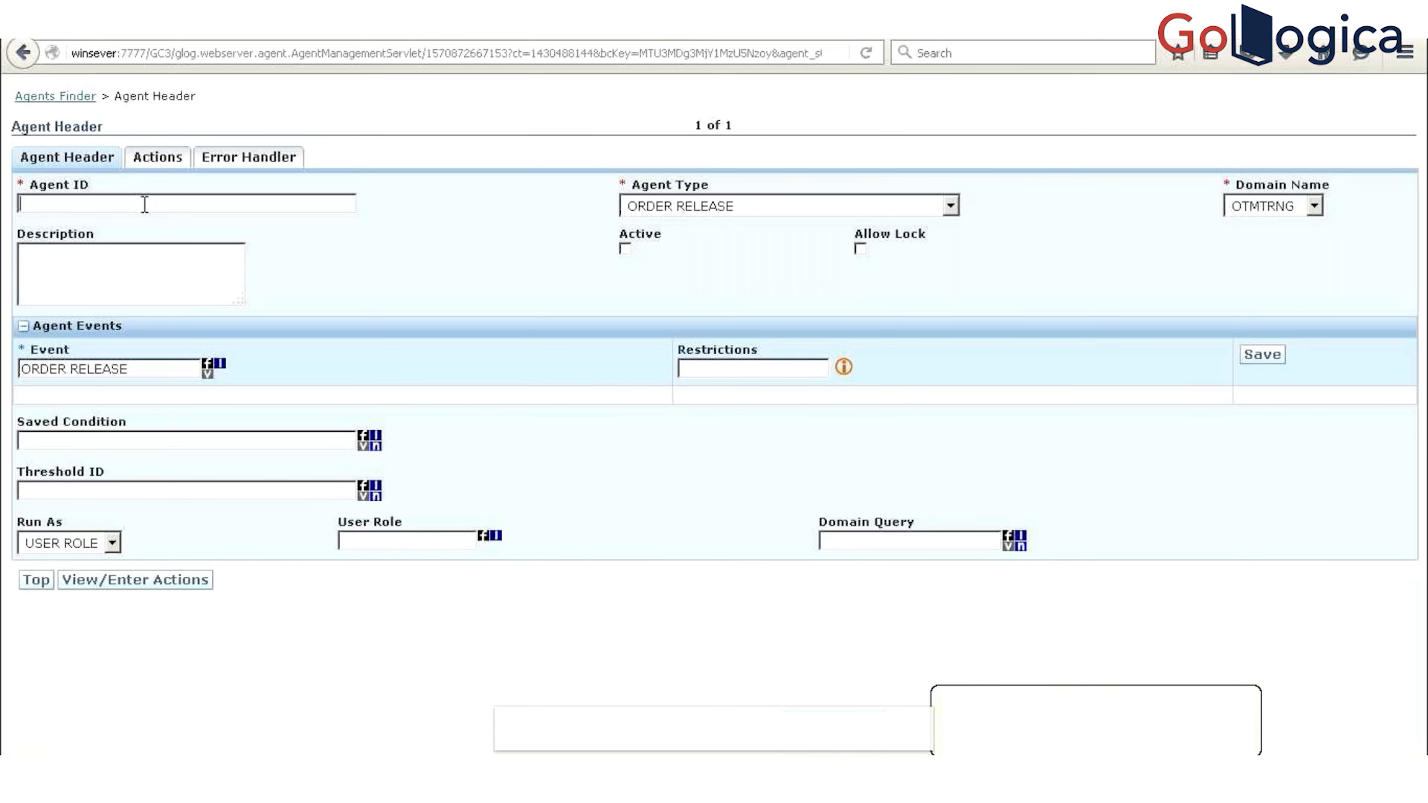
type("TEST")
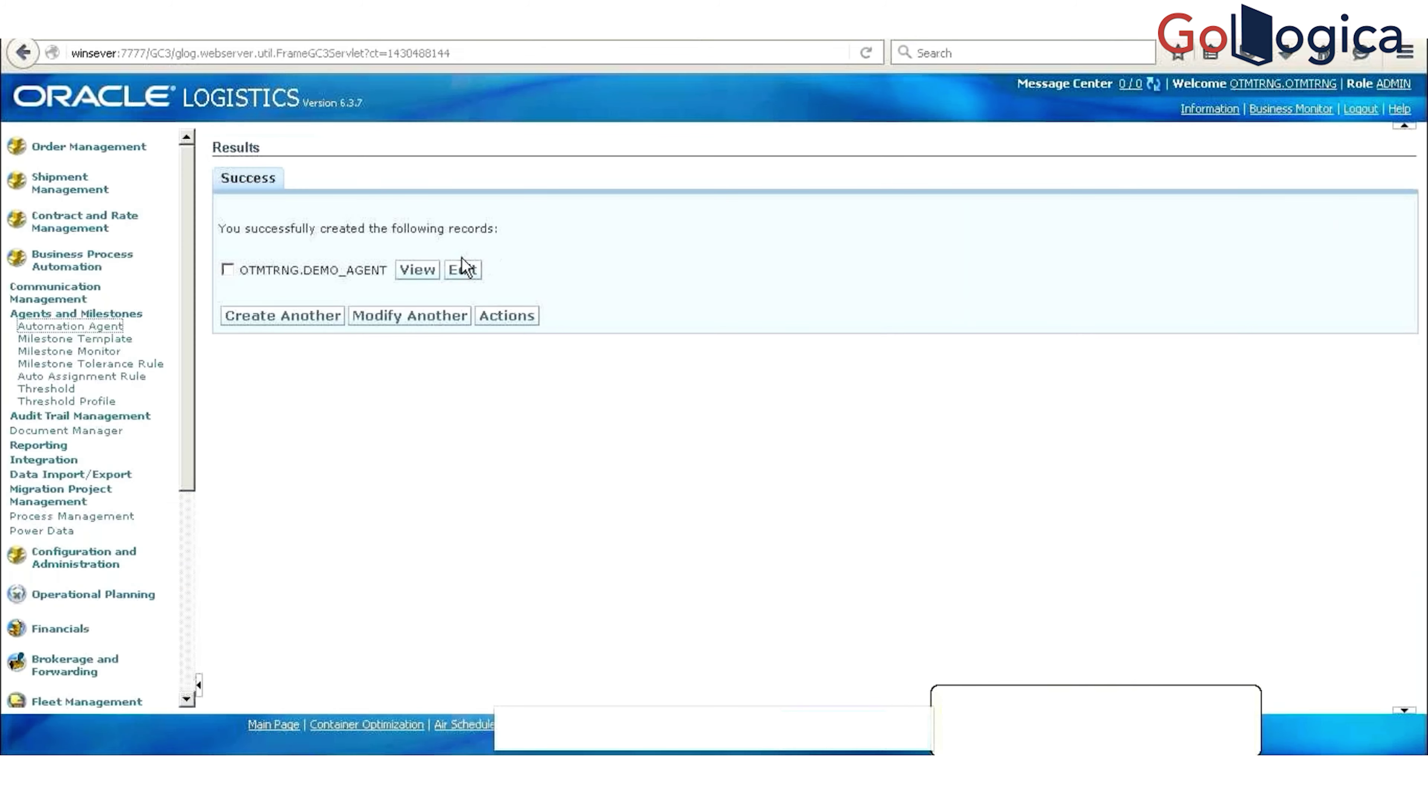
Step: Reopen DEMO_AGENT for editing and start an ASSIGN VARIABLE action after its RAISE EVENT action
left_click(463, 271)
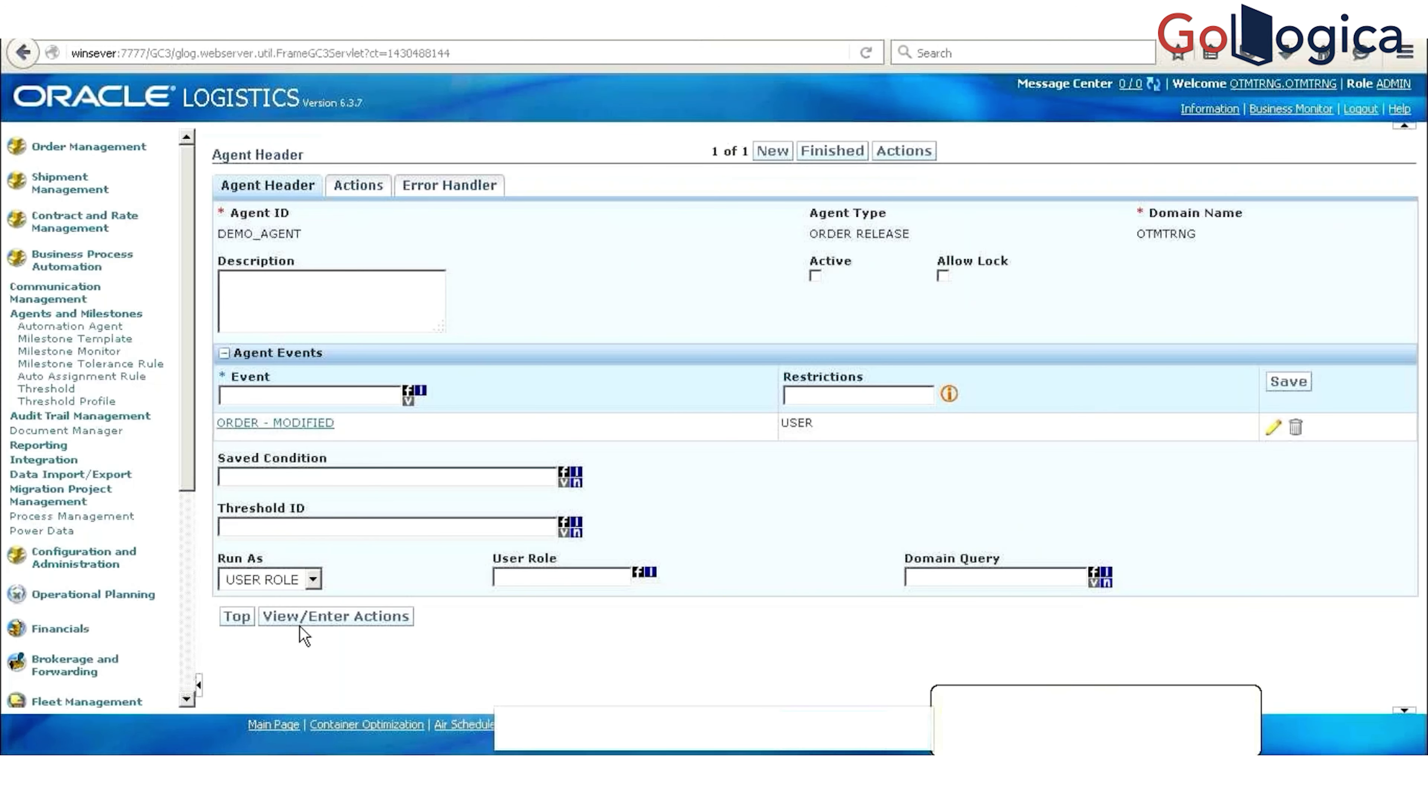
left_click(329, 619)
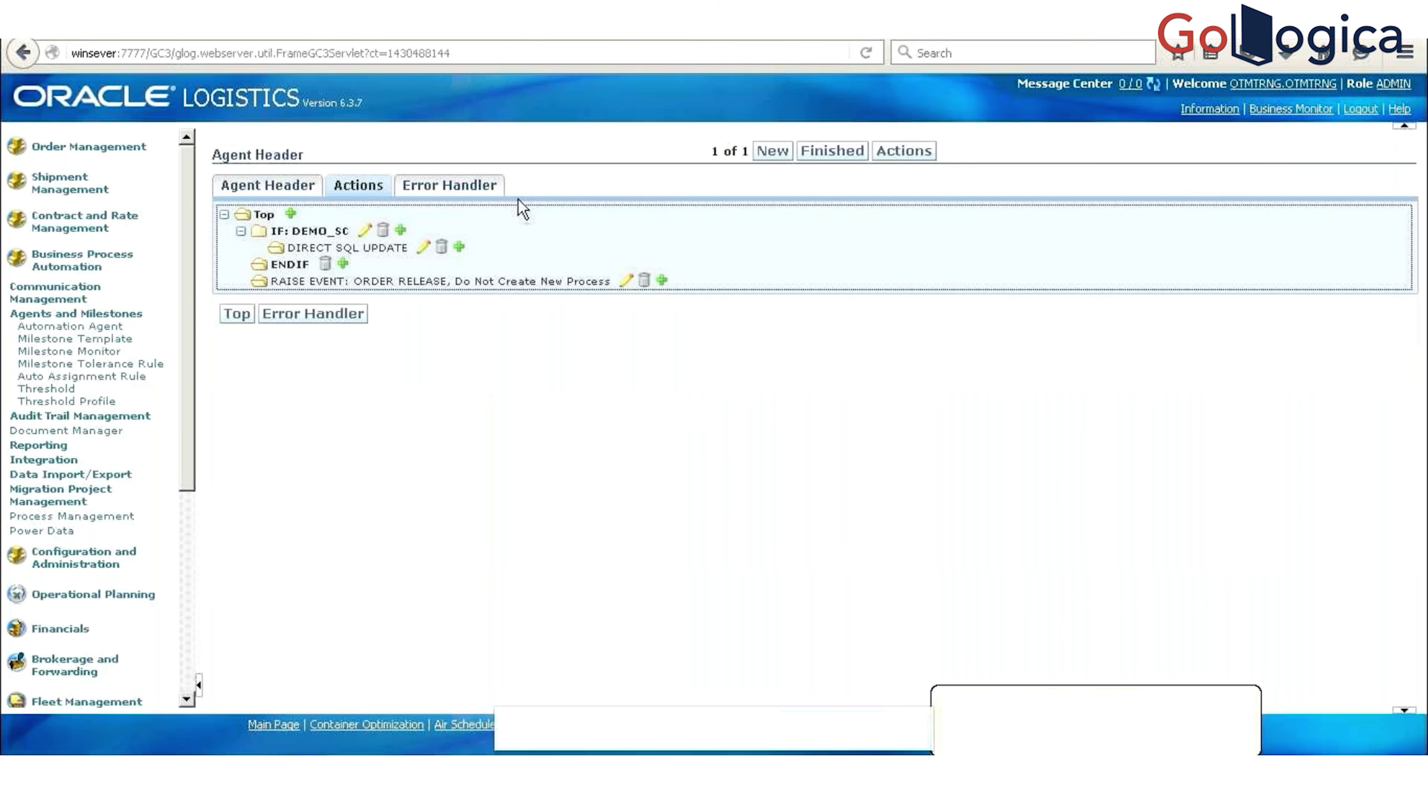
left_click(661, 280)
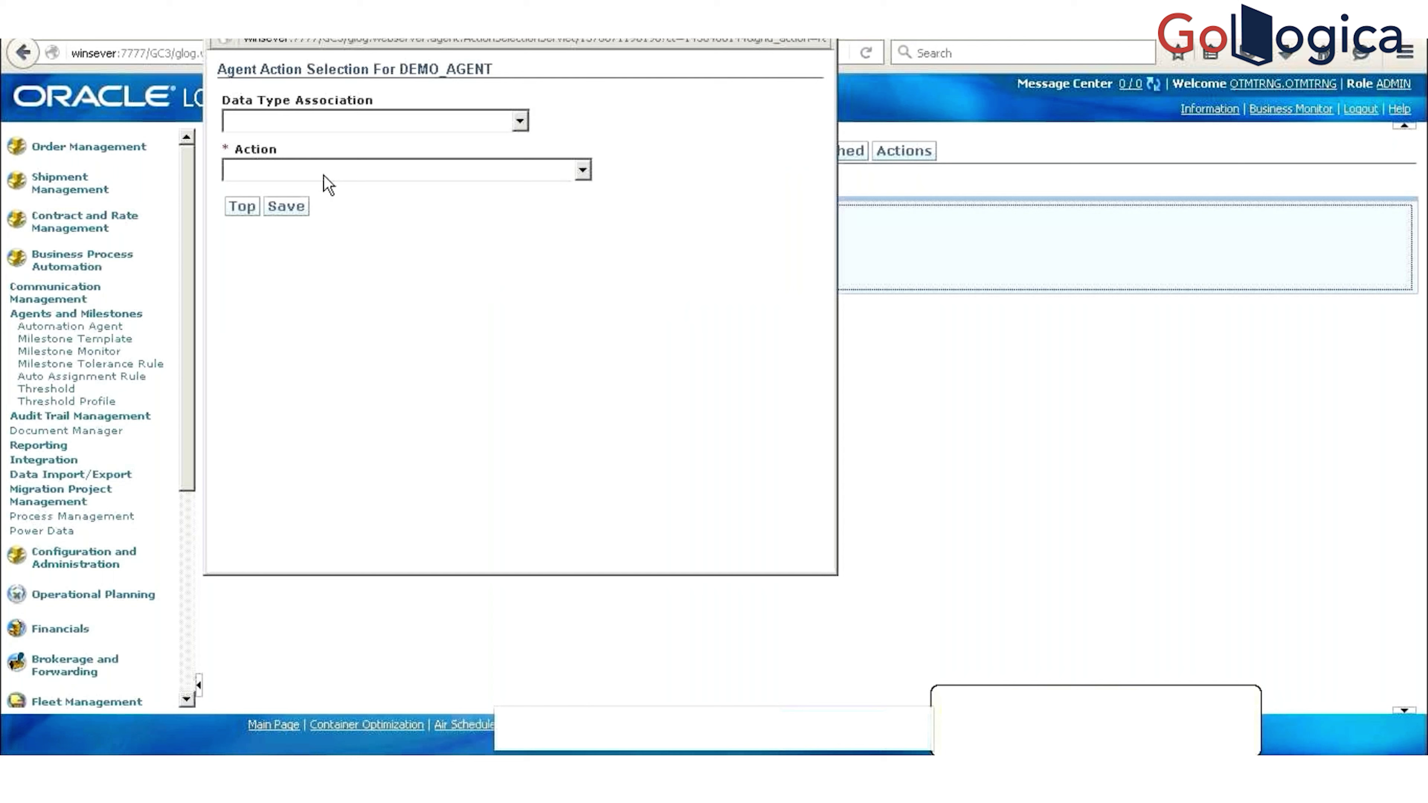
left_click(334, 173)
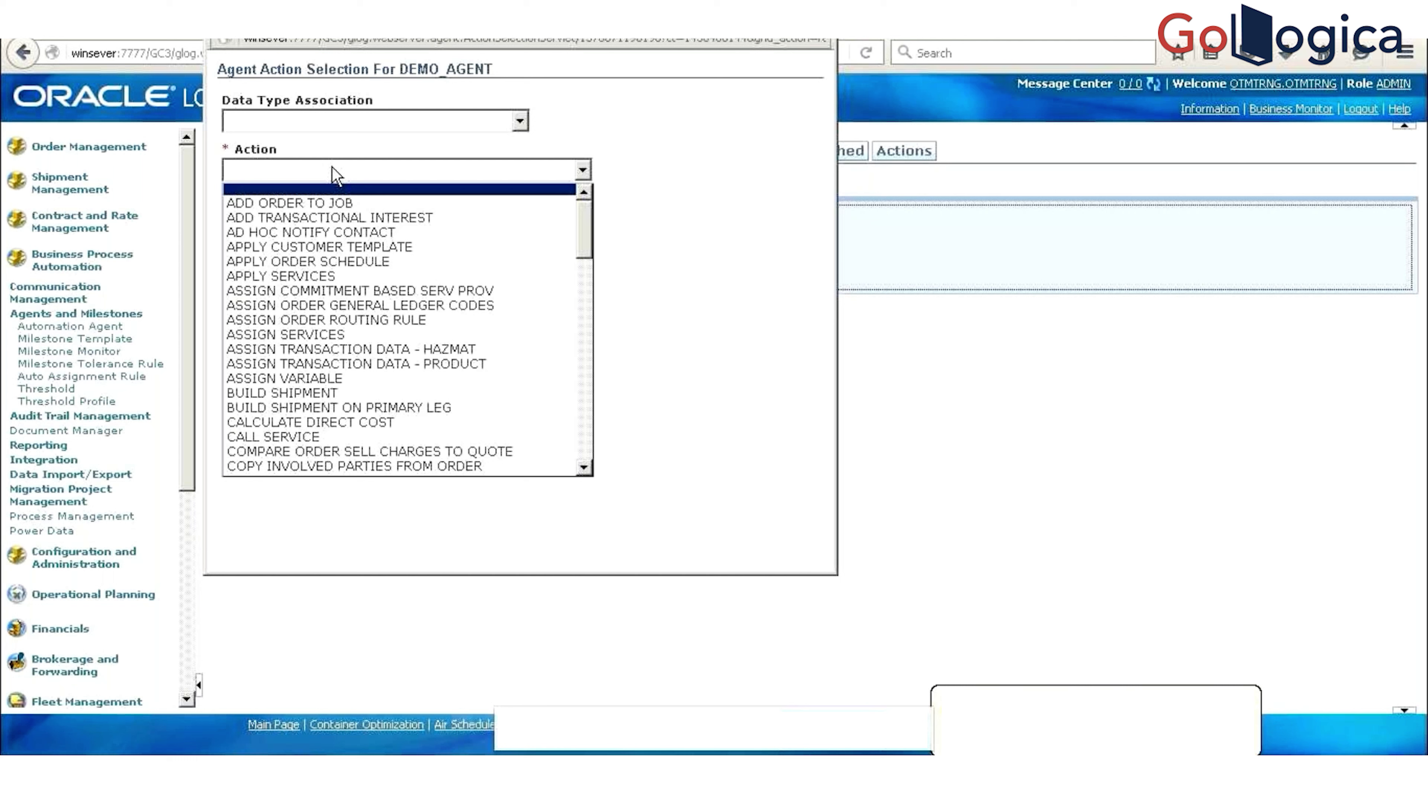
left_click(324, 380)
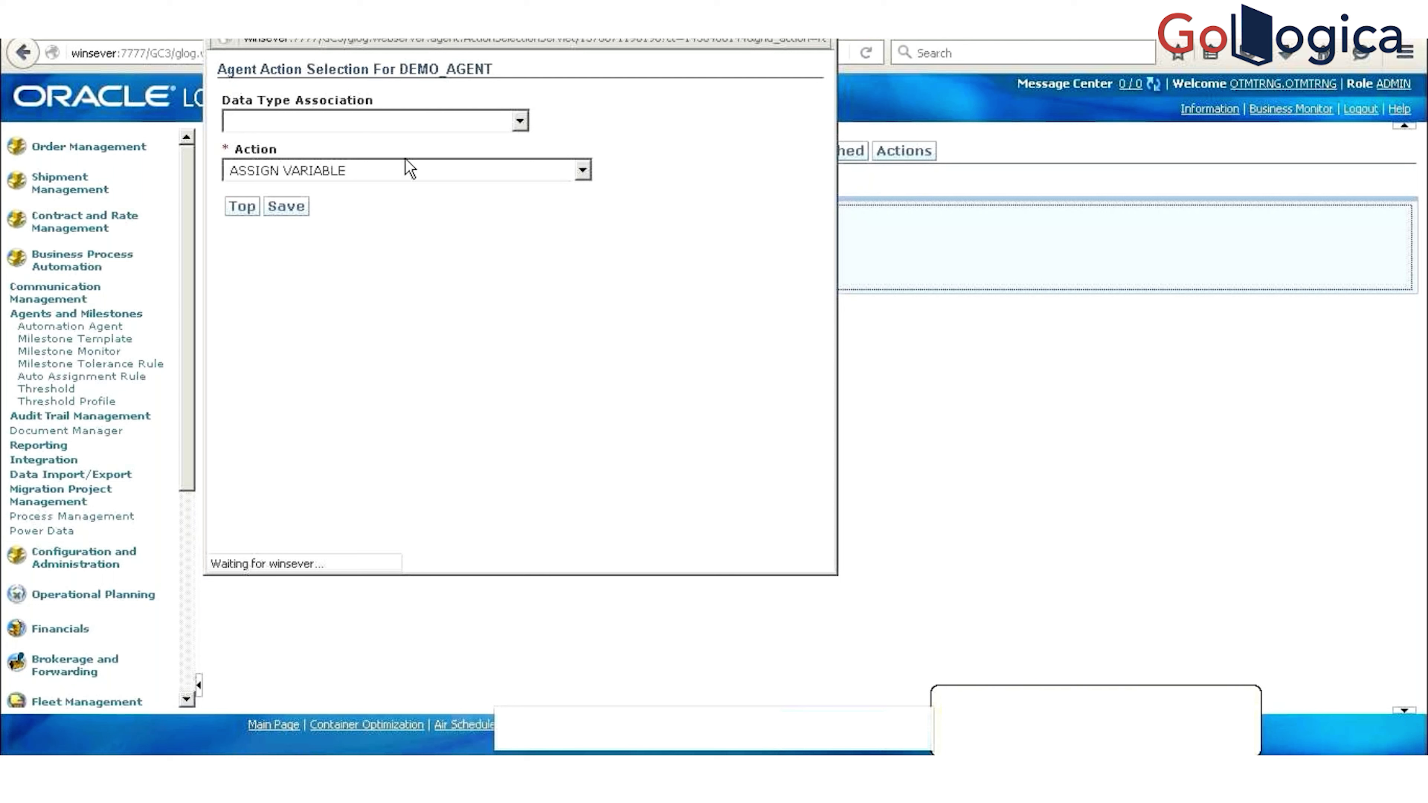
left_click(299, 214)
left_click(363, 170)
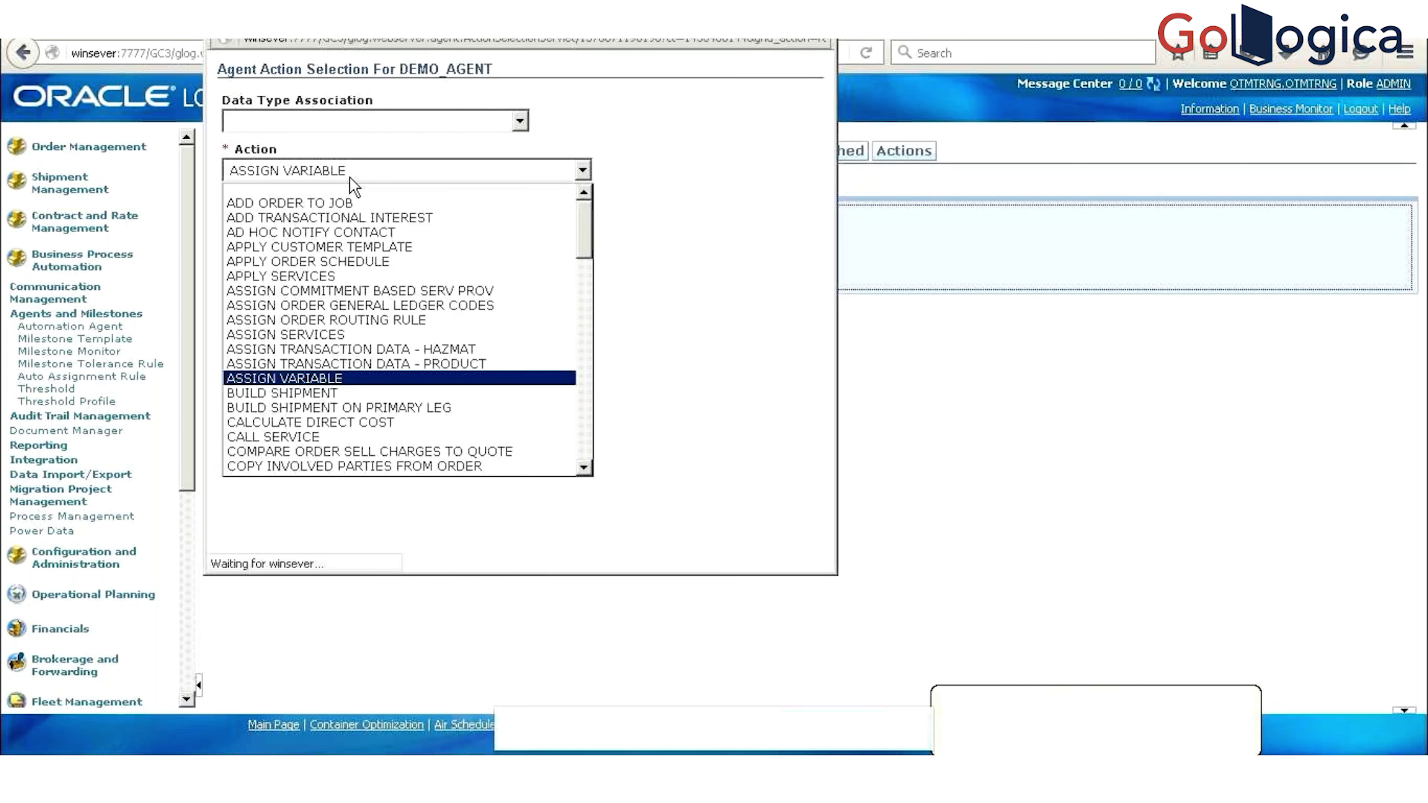
left_click(330, 377)
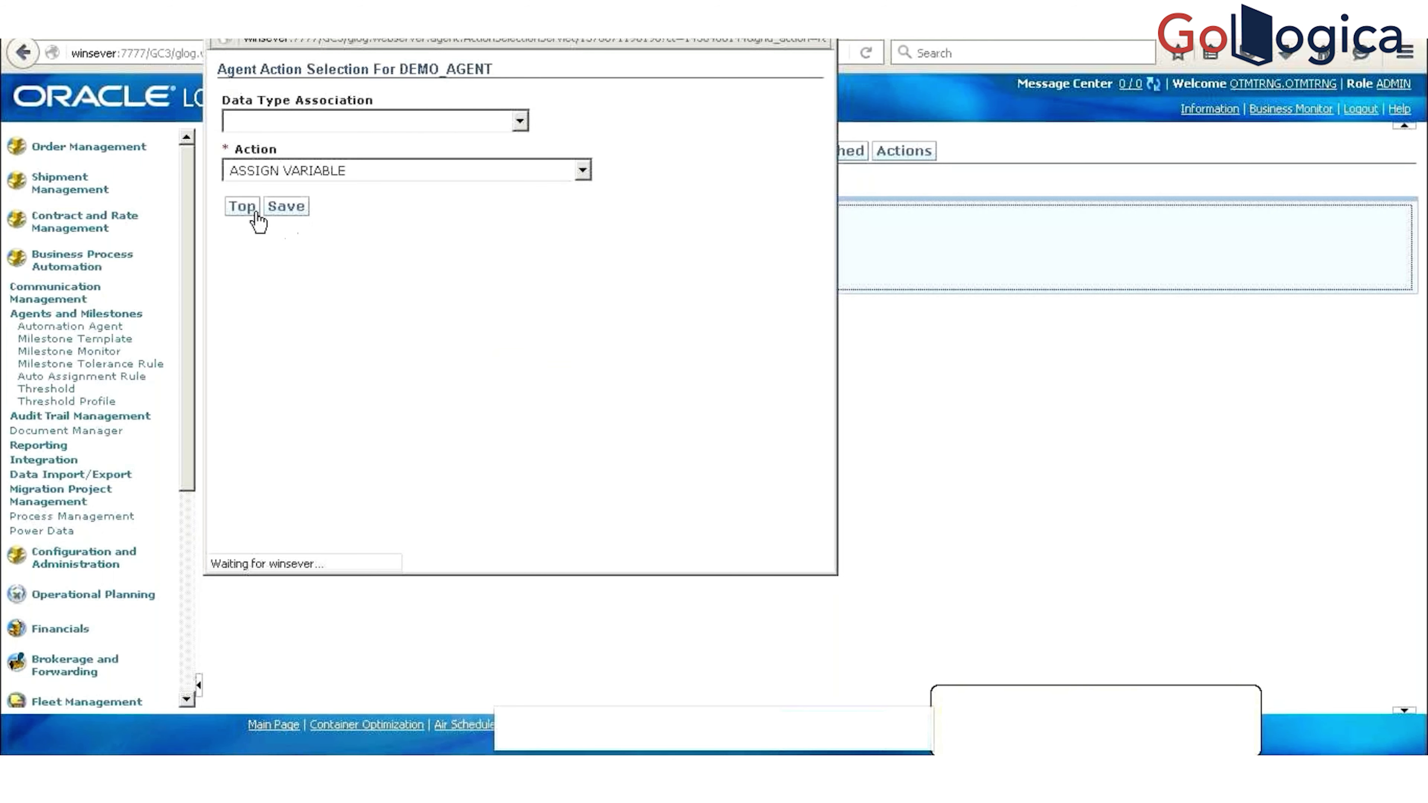
left_click(276, 208)
left_click_drag(309, 25, 484, 205)
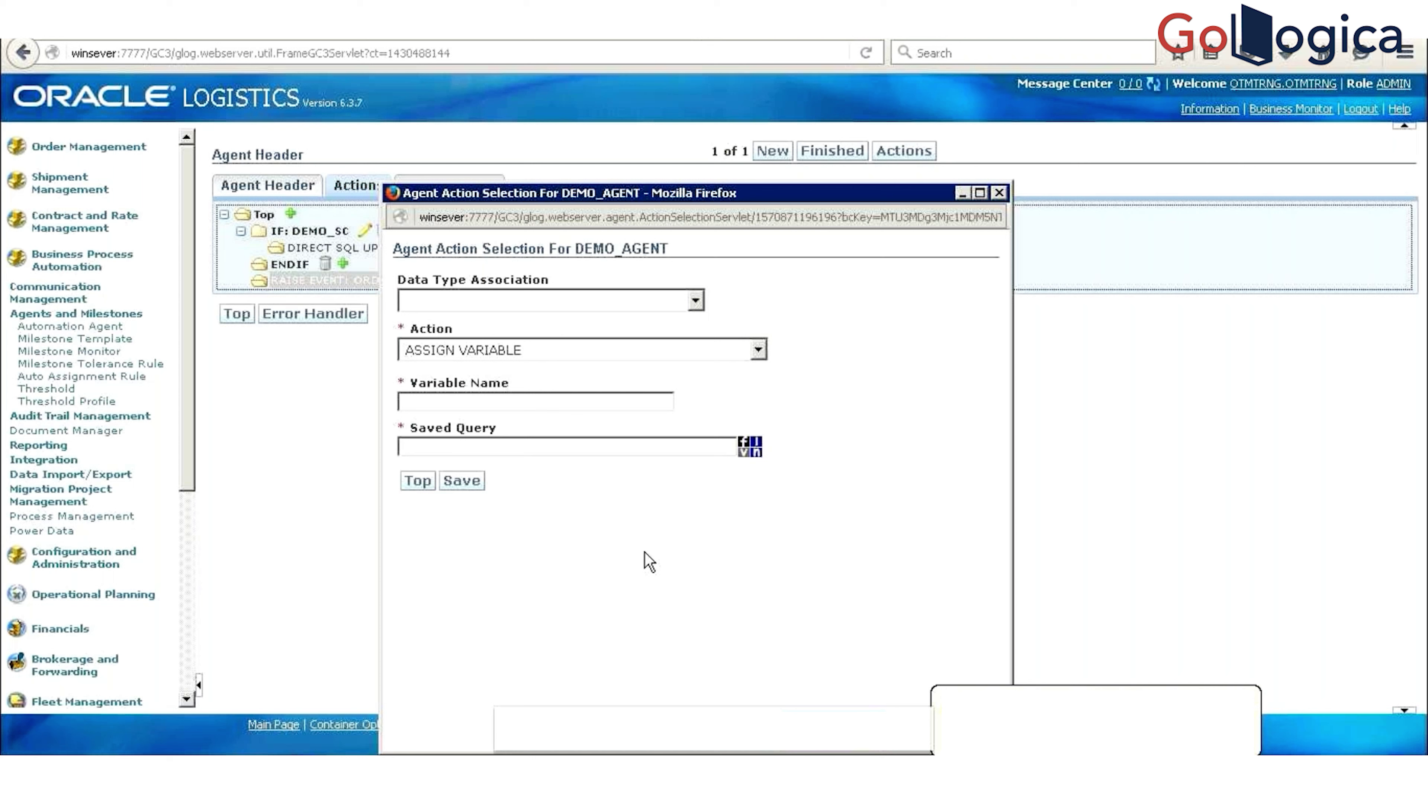
Step: Name the variable $OR, assign it the saved query DEMO_SQ, and save the action
left_click(515, 403)
type("$or")
key("BackSpace")
key("BackSpace")
type("OR")
type("DEMO")
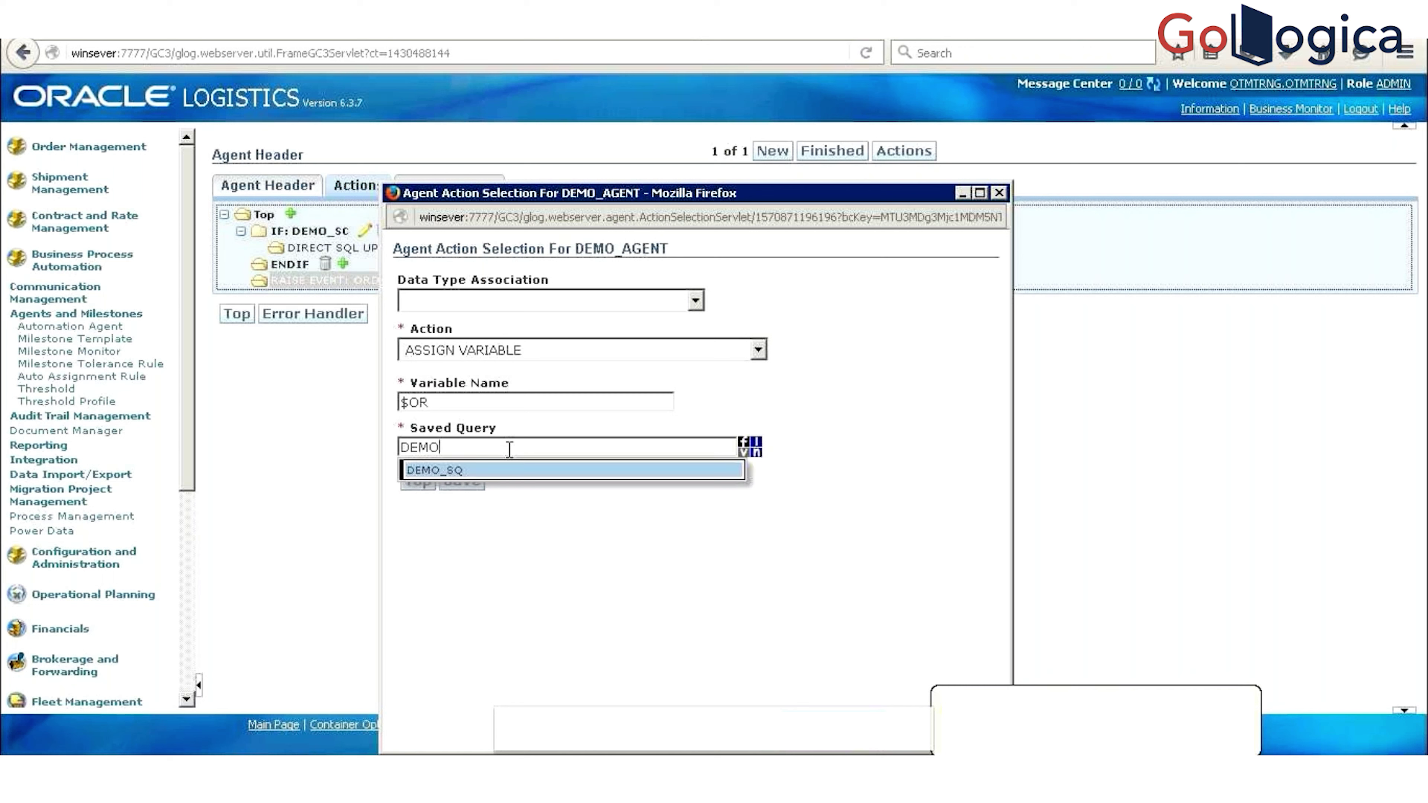
type("_SQ")
left_click(526, 469)
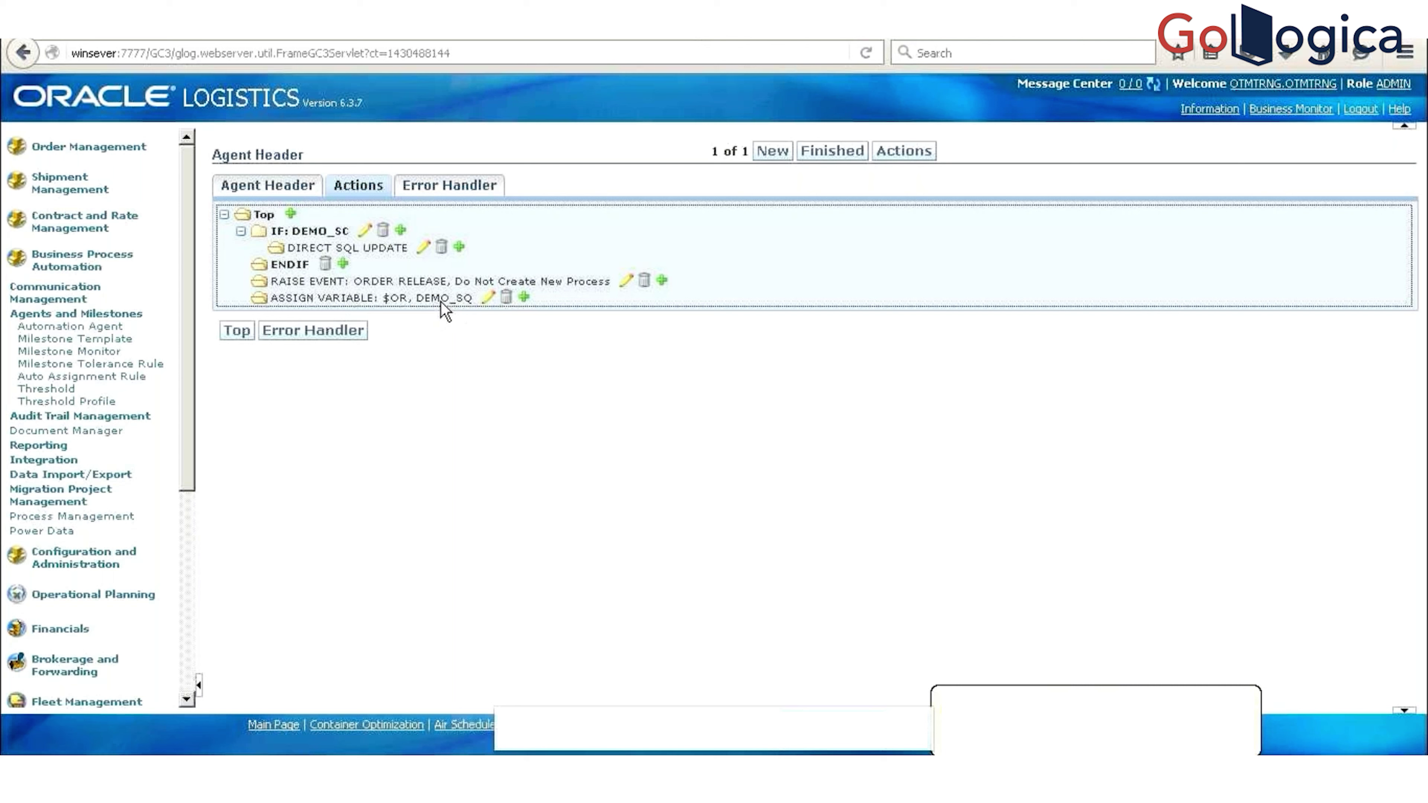
Step: Start a DIRECT SQL UPDATE action directly after the ASSIGN VARIABLE action
left_click(524, 297)
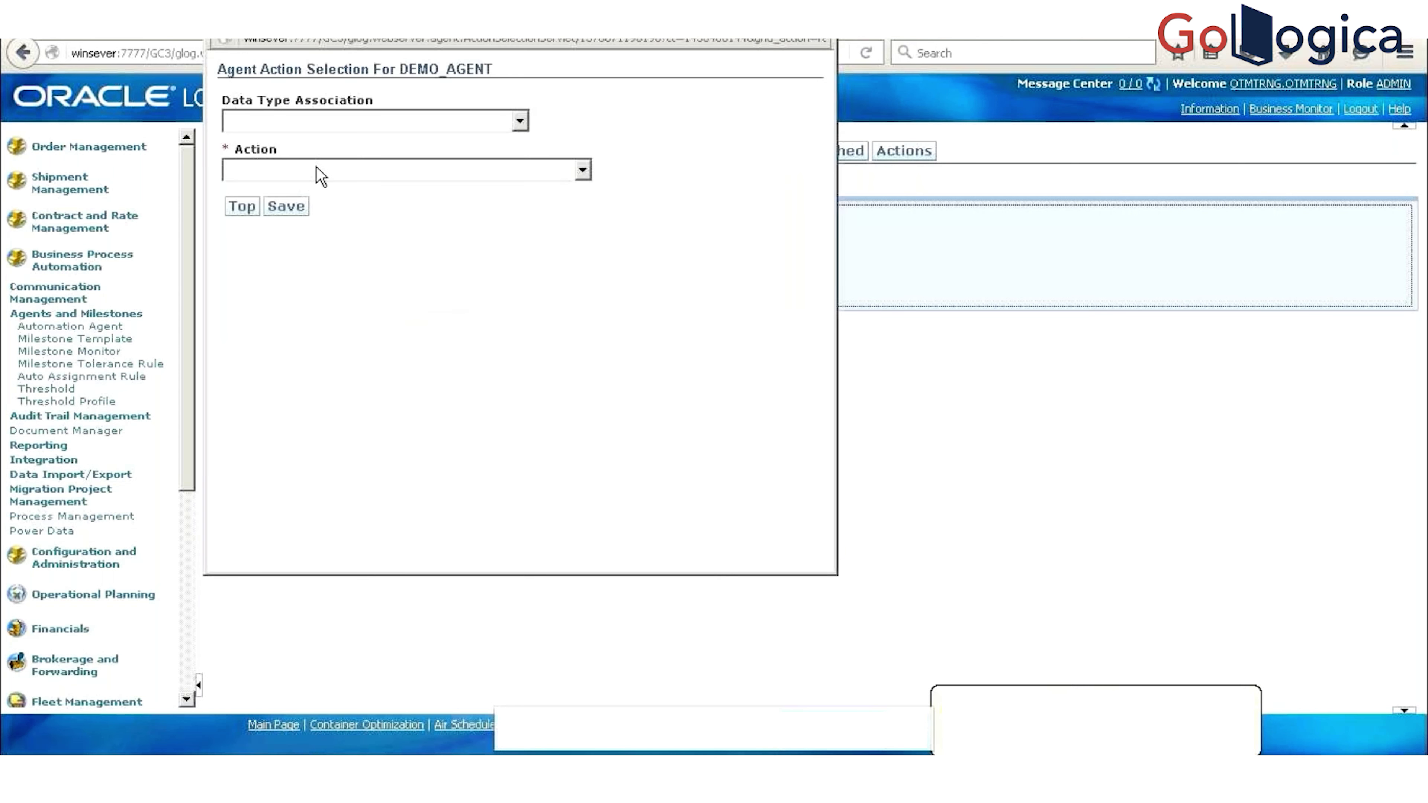
left_click(337, 170)
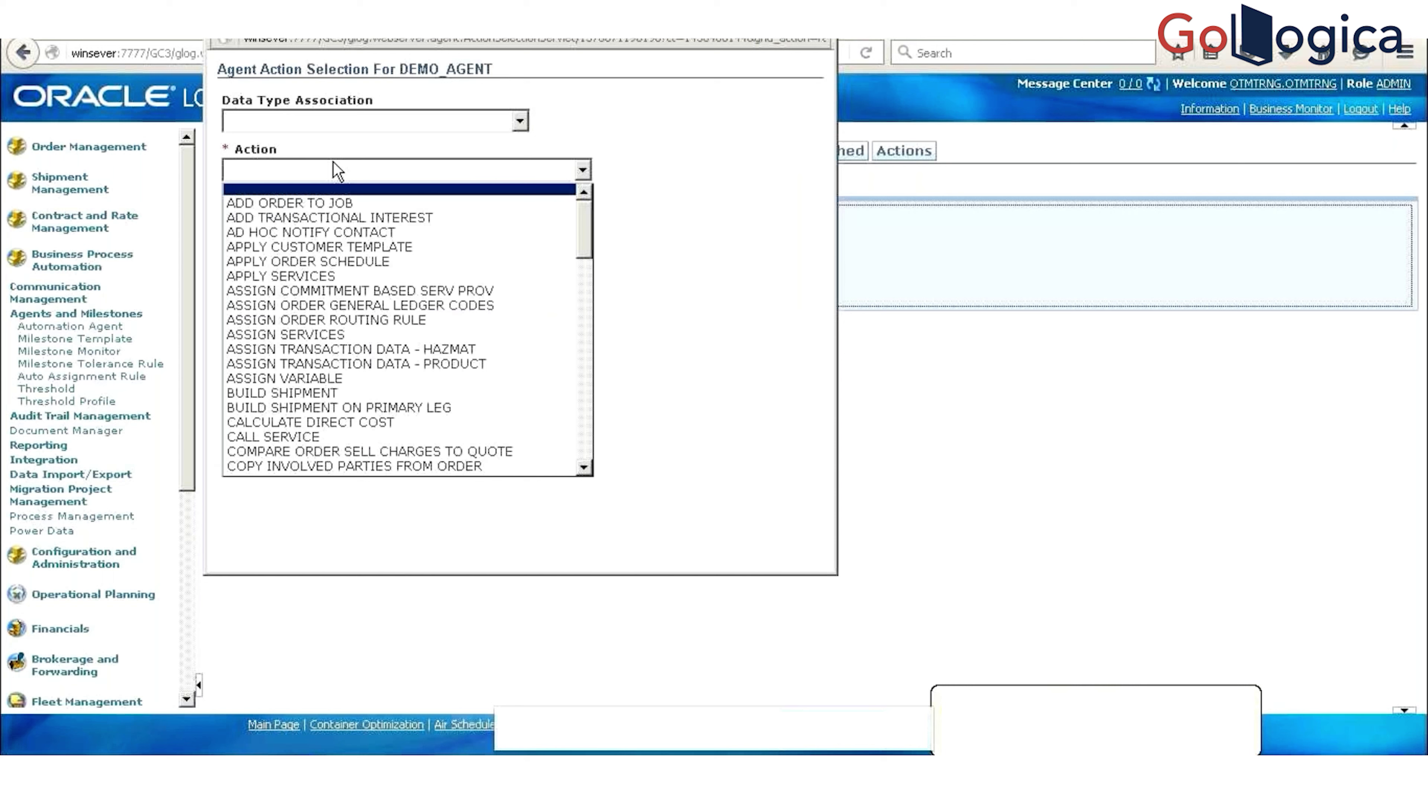
key("d")
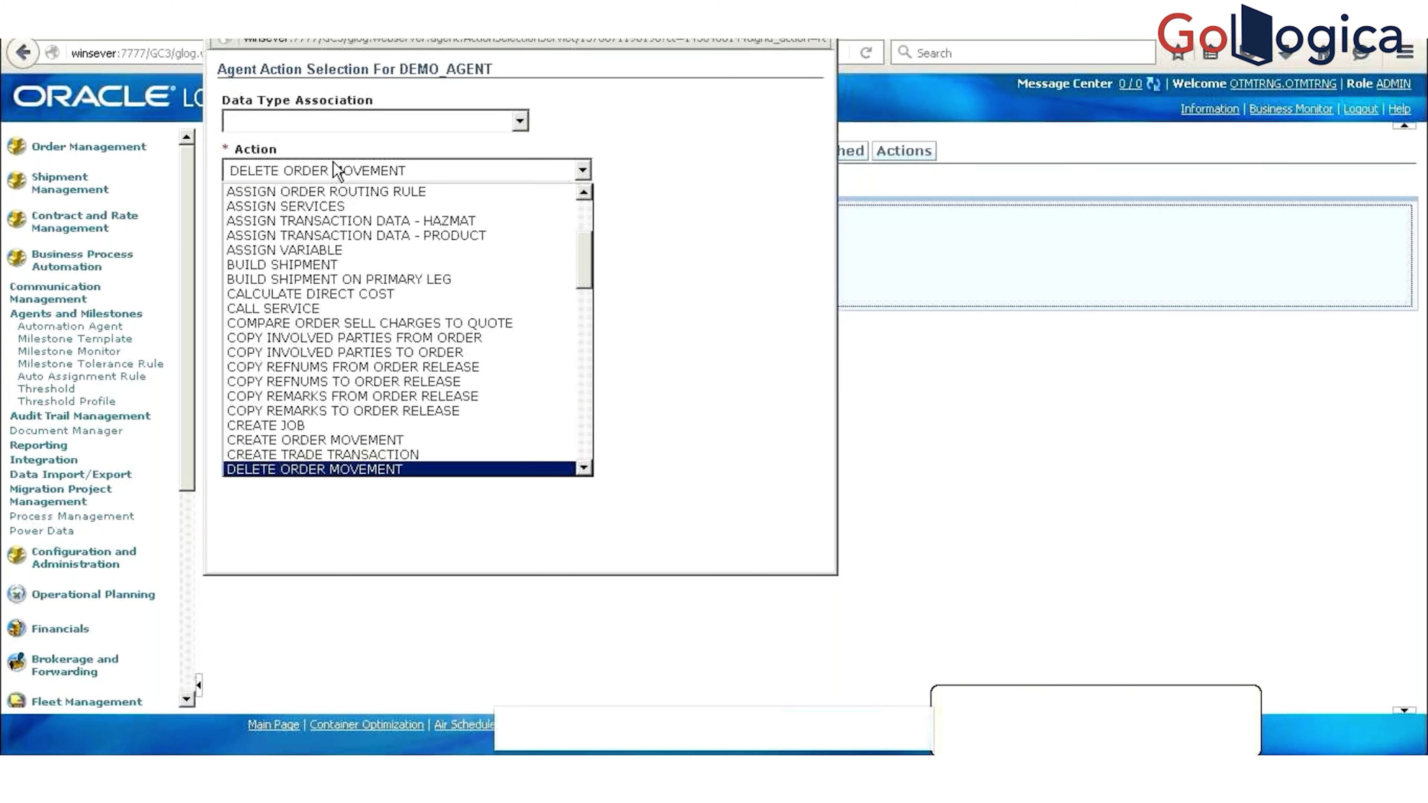
key("i")
key("Return")
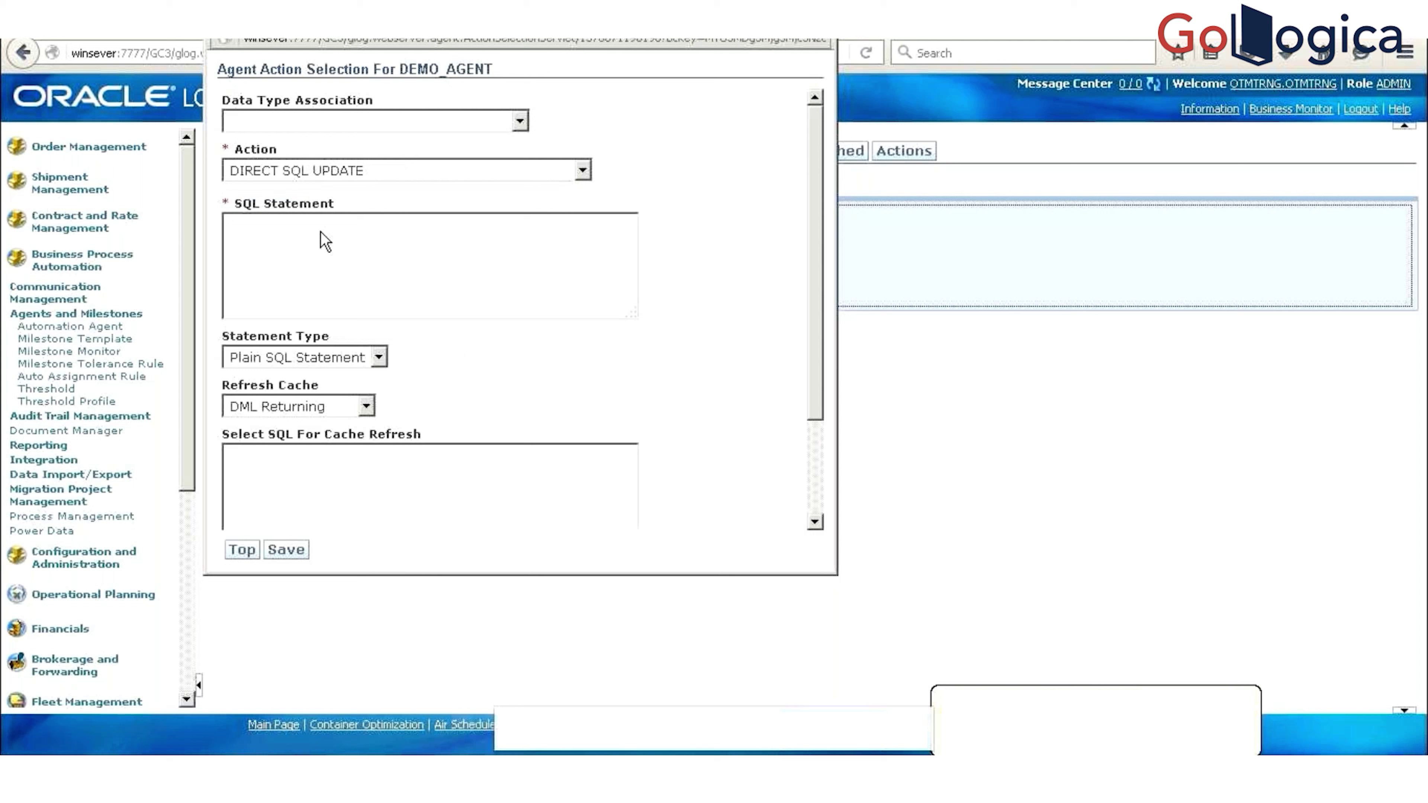
Step: Enter the SQL statement UPDATE ORDER_RELEASE SET IS_TEMPLATE = 'y' WHERE ORDER_RELEASE_GID = $OR and save the action
type("UPDATE OR")
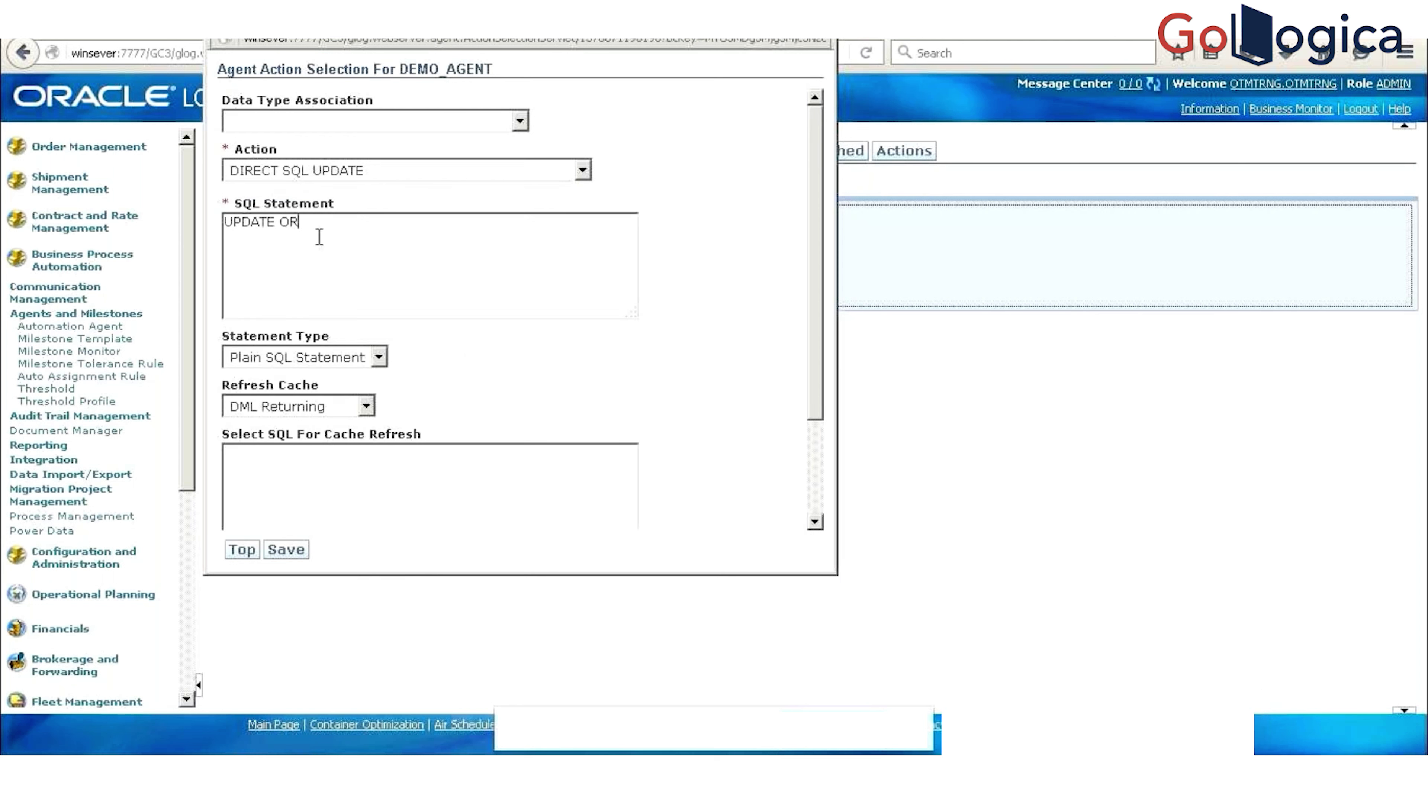
type("DER_RELEASE")
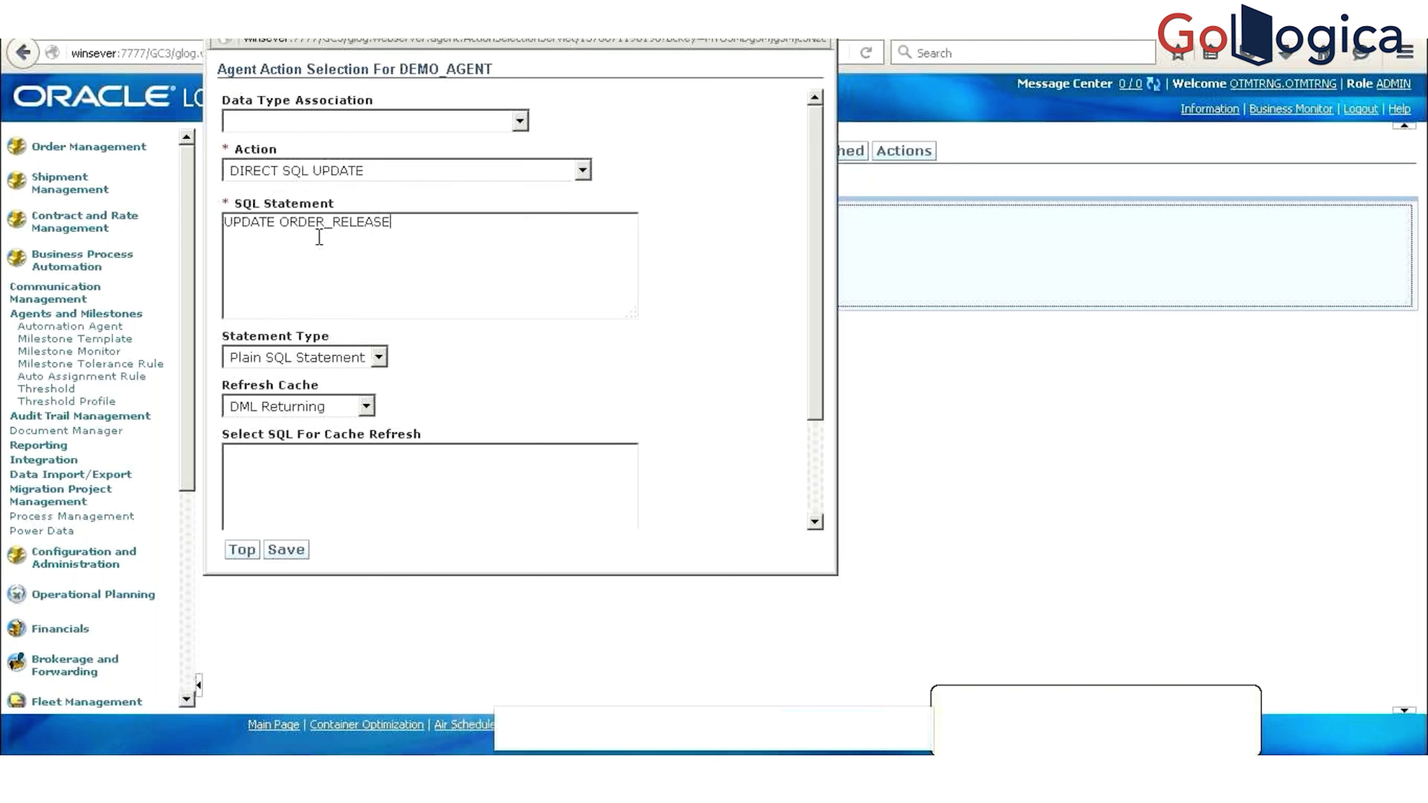
type(" SET ")
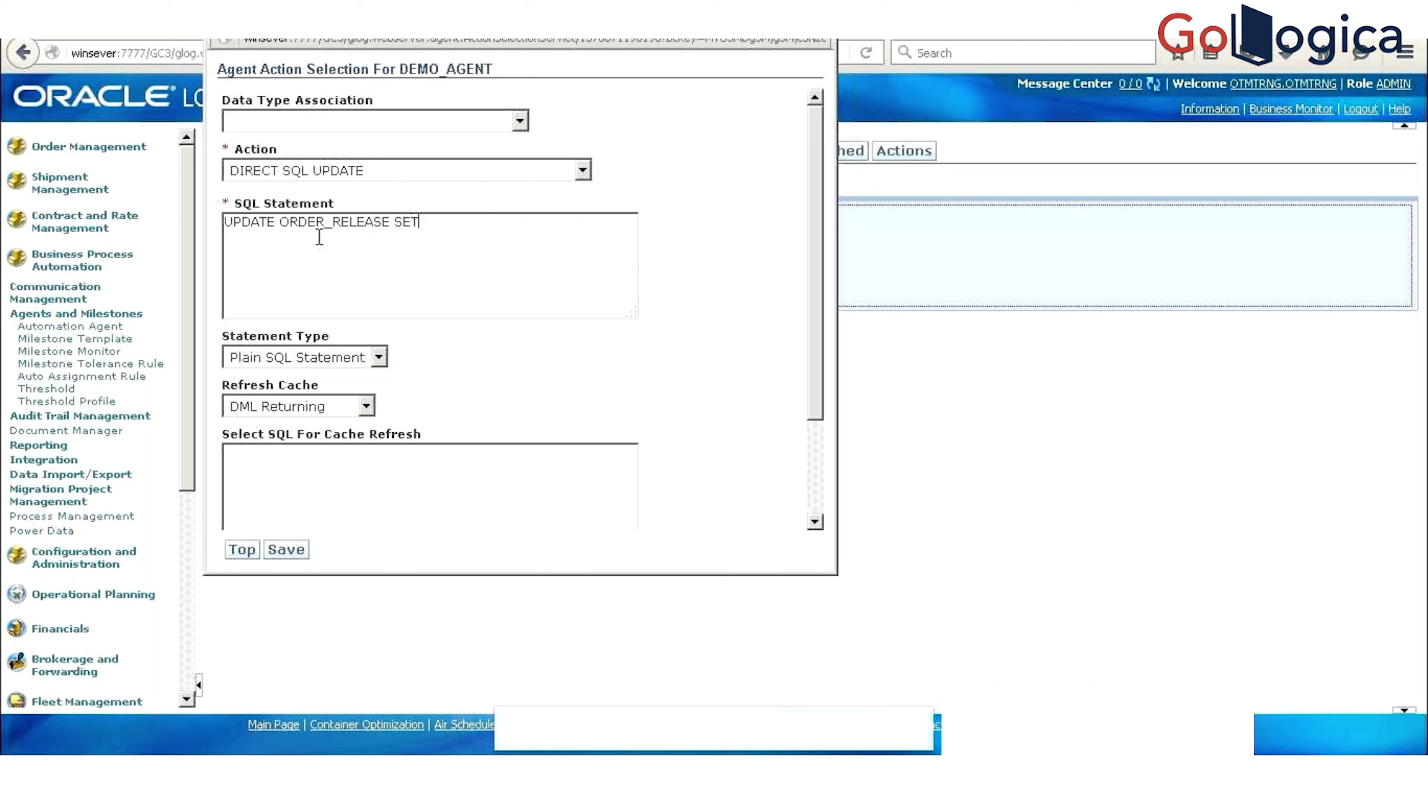
type("IS_")
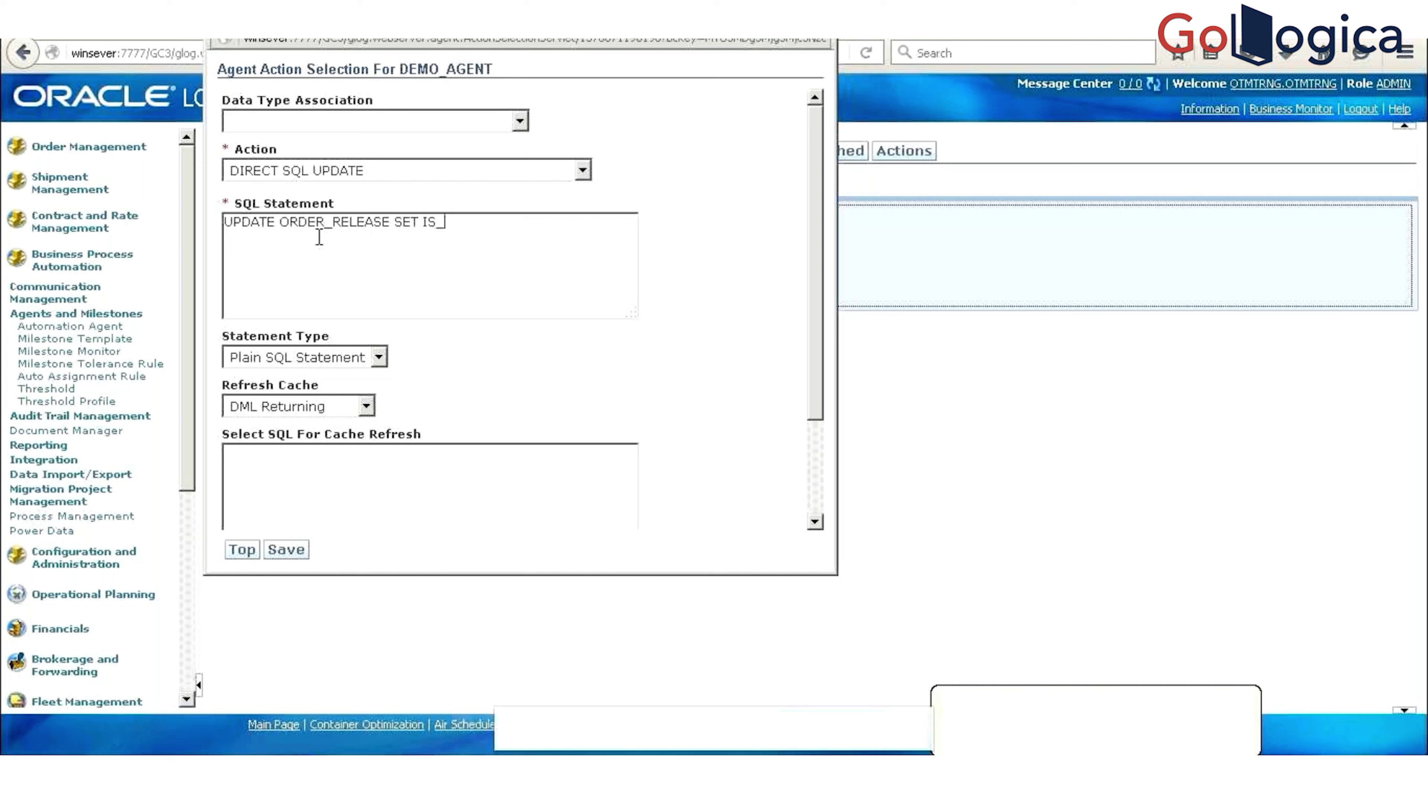
type("TEMPLATE = 'y")
left_click_drag(393, 228, 569, 221)
type("WHERE")
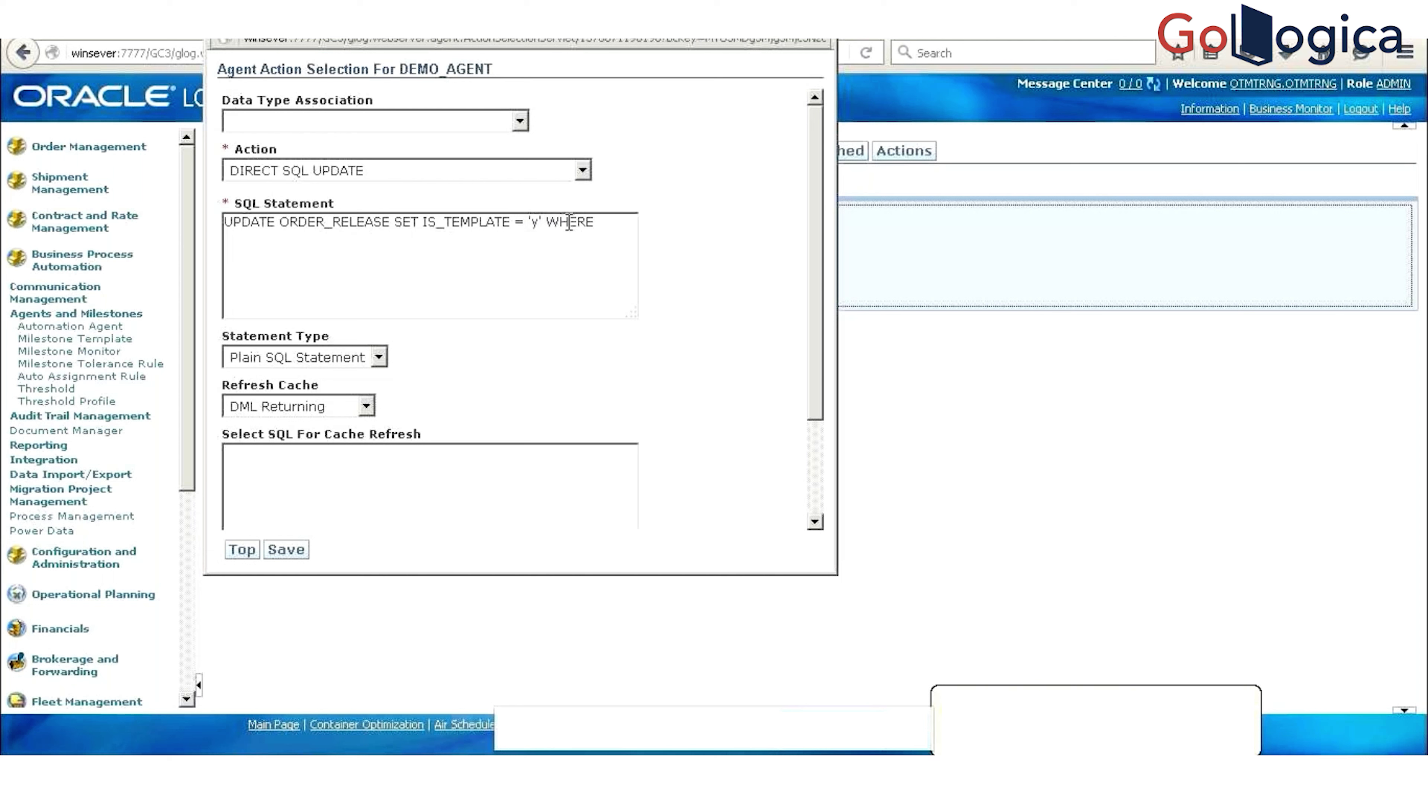
type(" ORDER")
type("_RELEASE")
type("_GID")
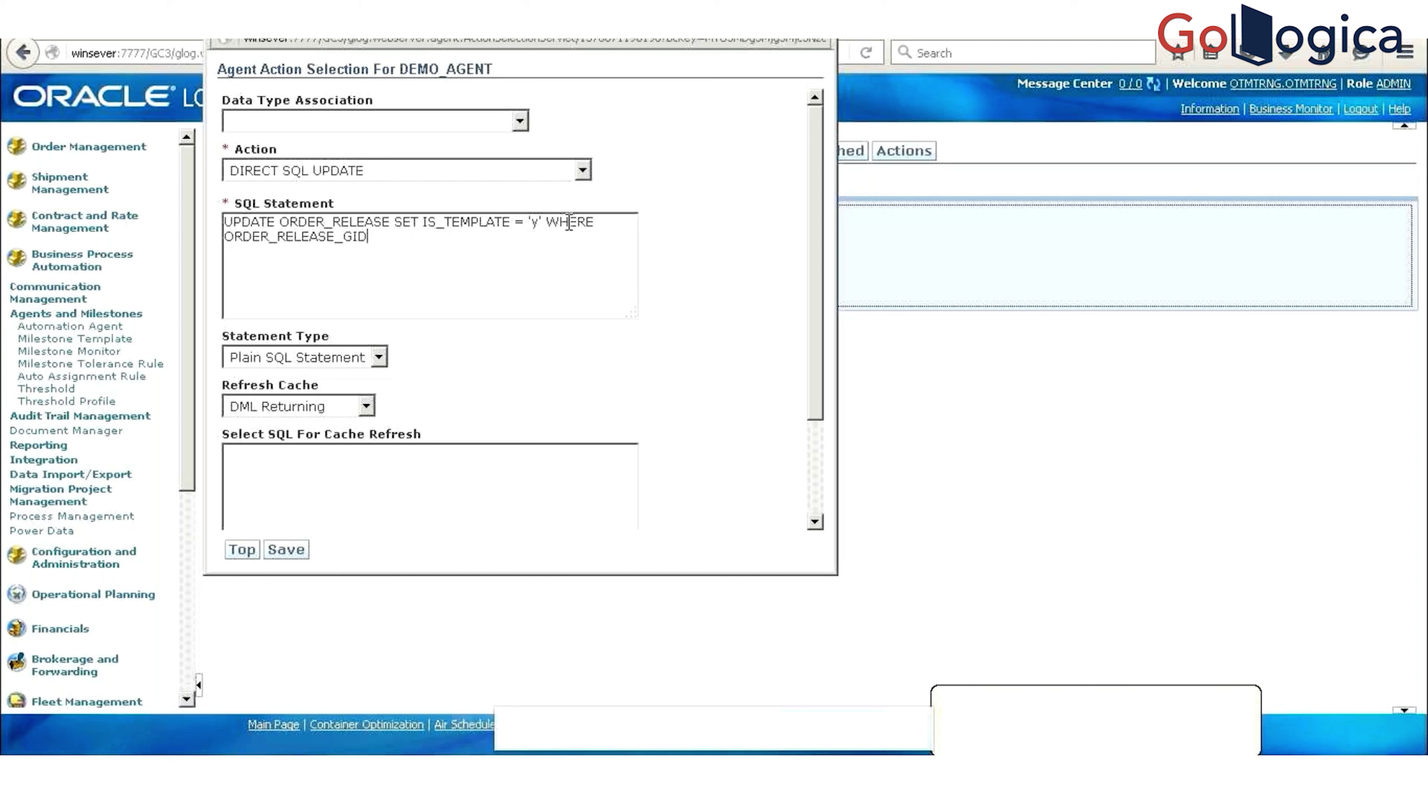
type(" = $or")
key("BackSpace")
key("BackSpace")
type("OR")
left_click(286, 549)
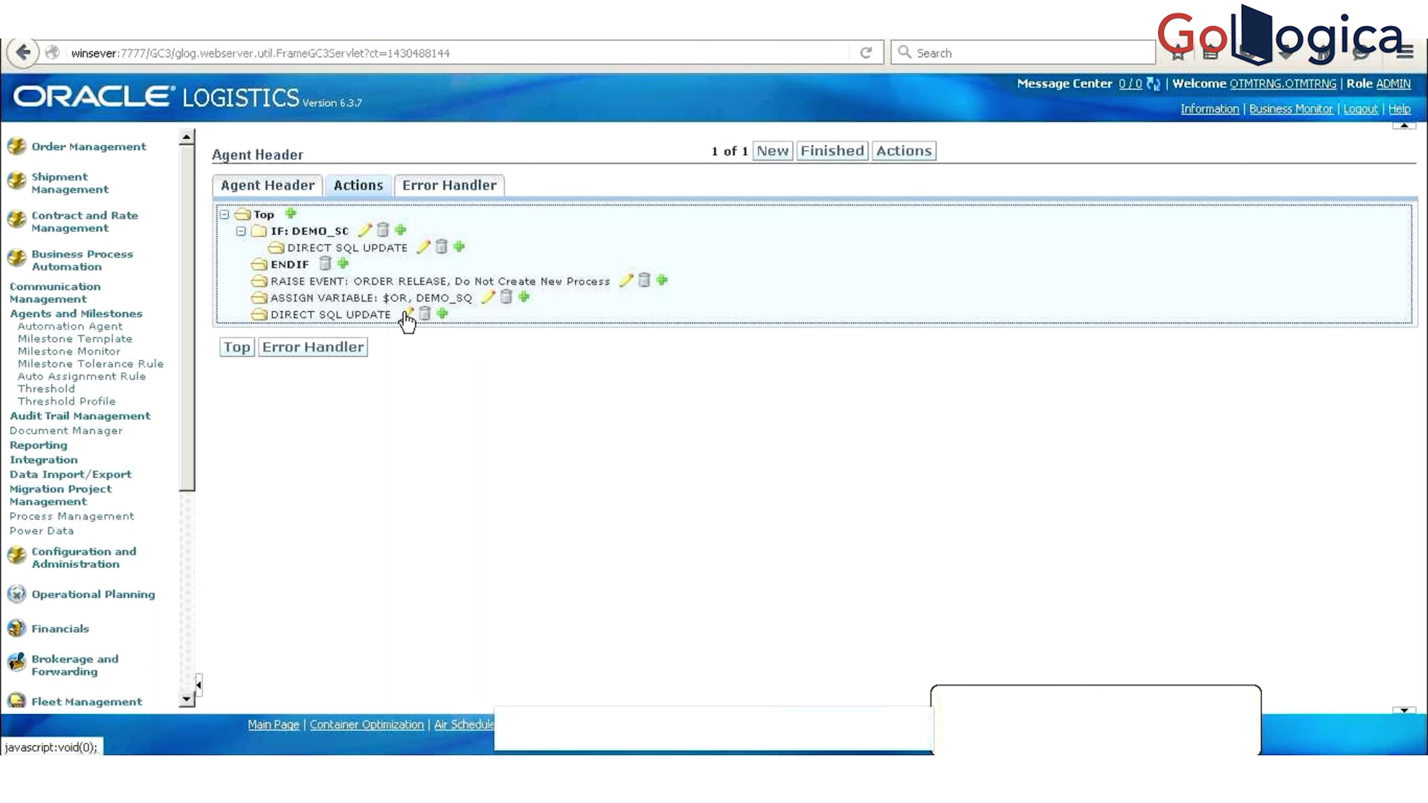
Step: Add an IF action with saved condition DEMO_SC after the last DIRECT SQL UPDATE action
left_click(443, 314)
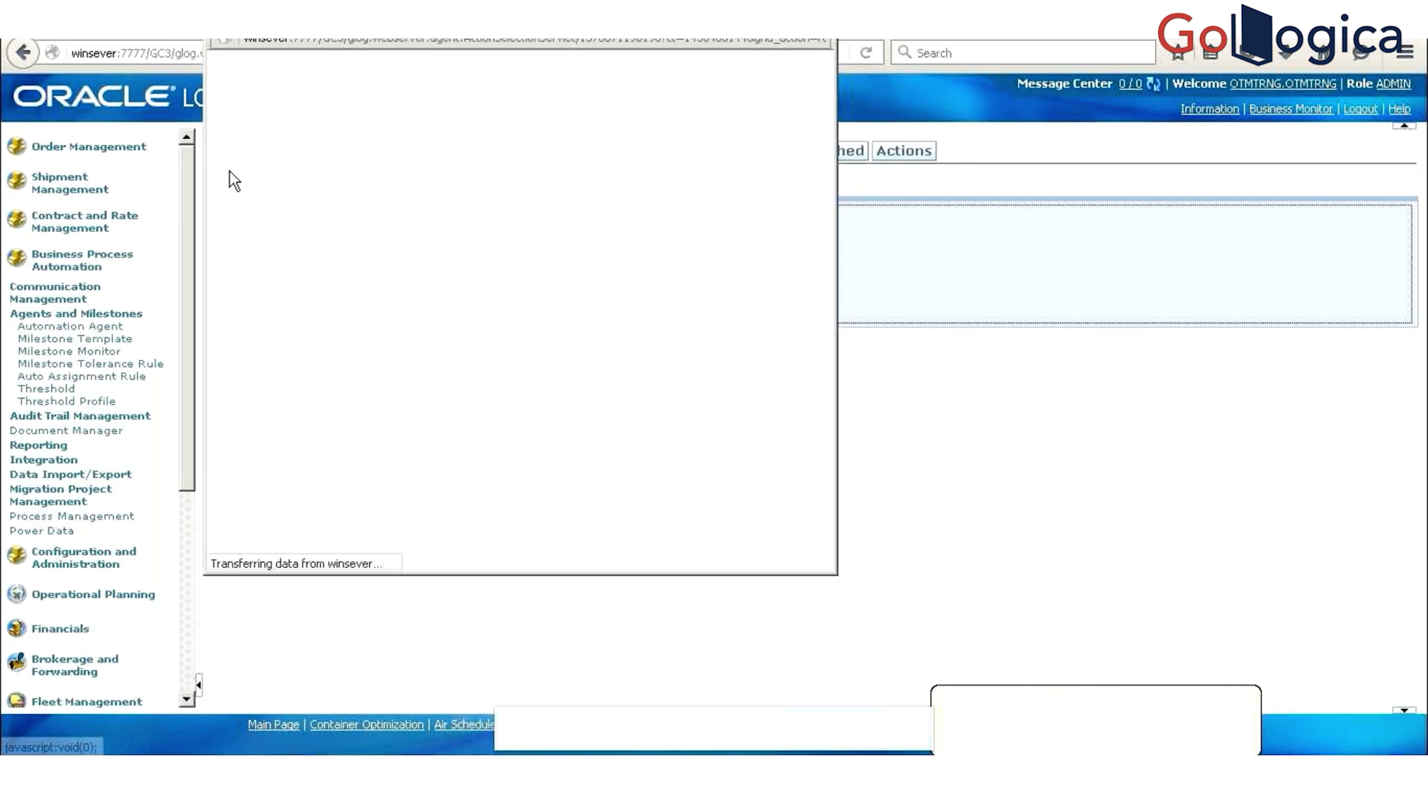
left_click(274, 172)
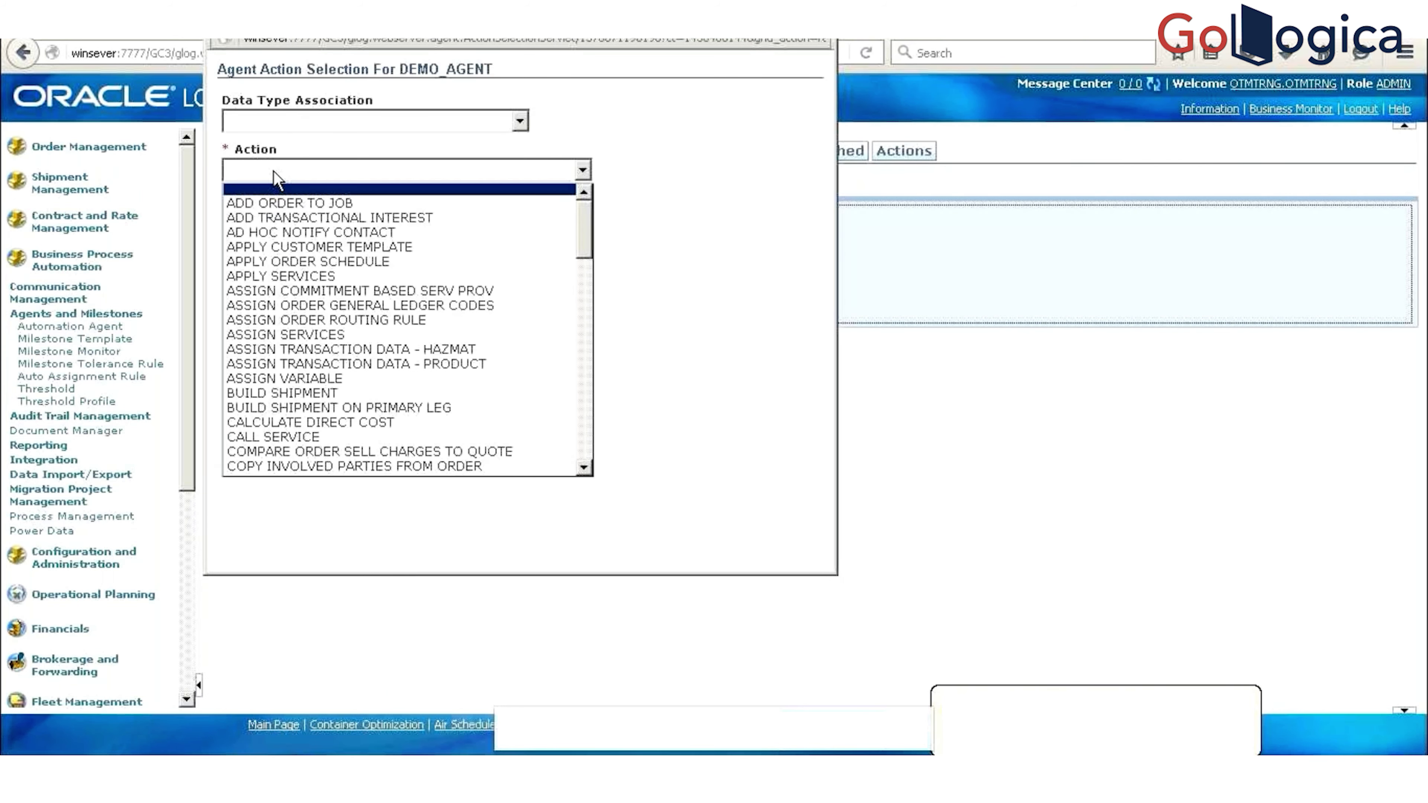
key("i")
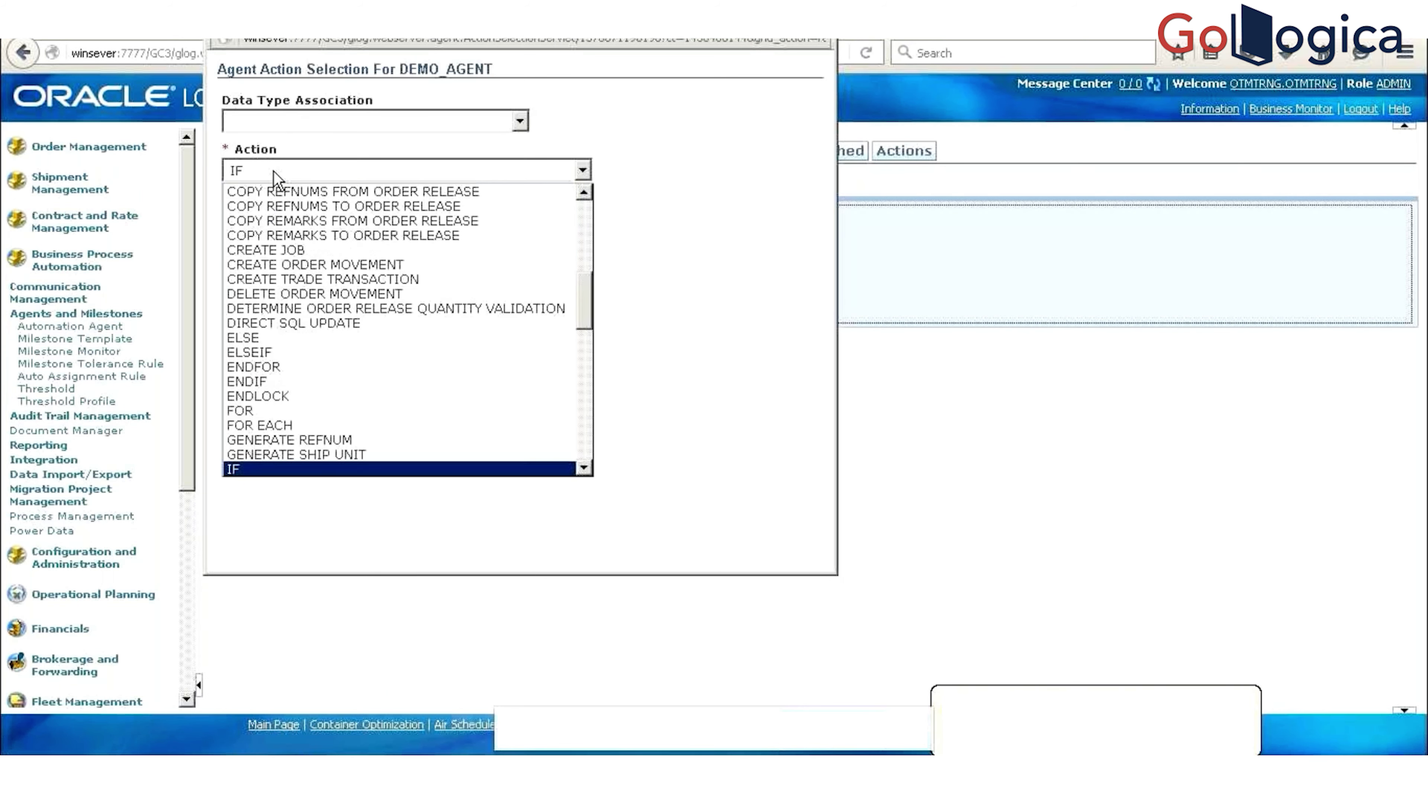
key("Return")
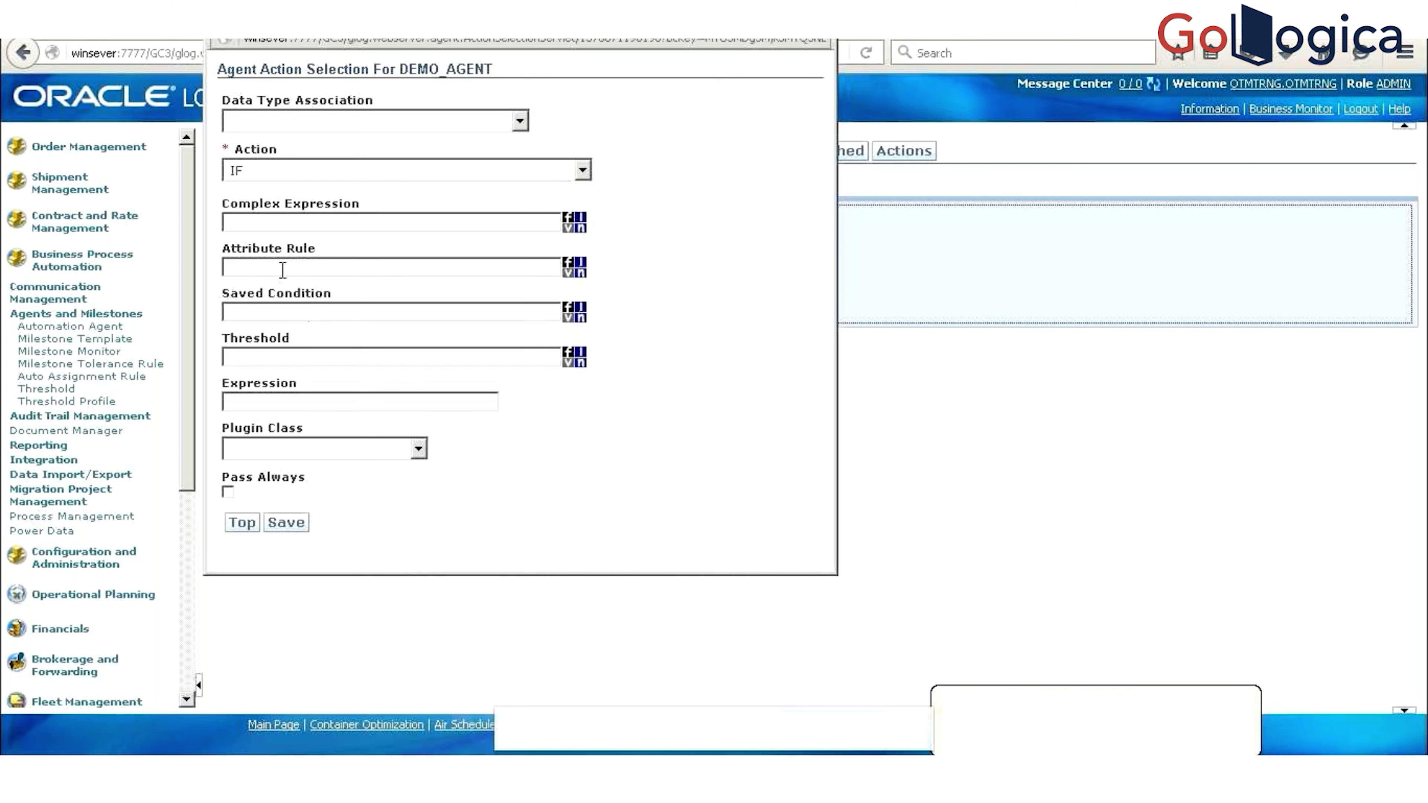
left_click(263, 311)
type("DEMO_s")
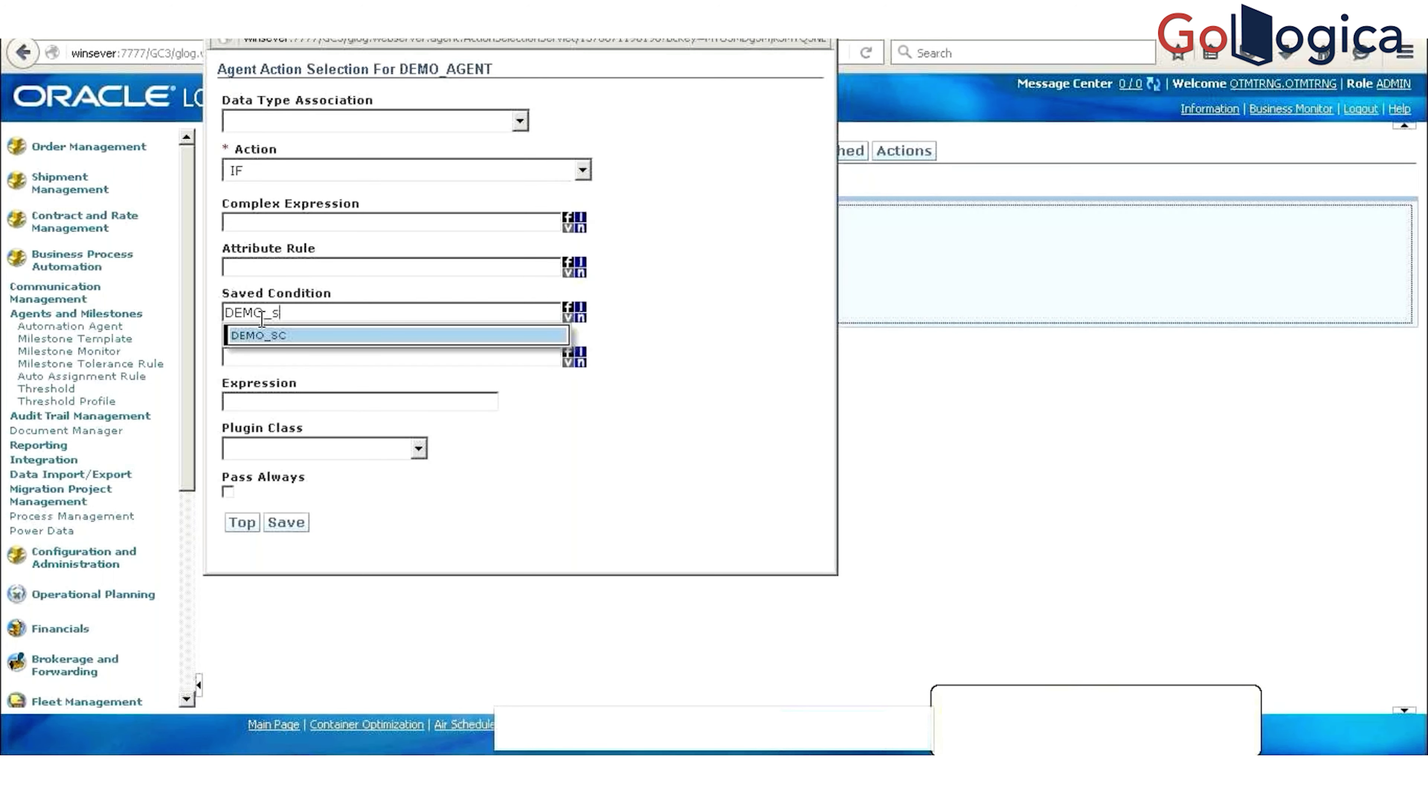
type("C")
left_click(262, 332)
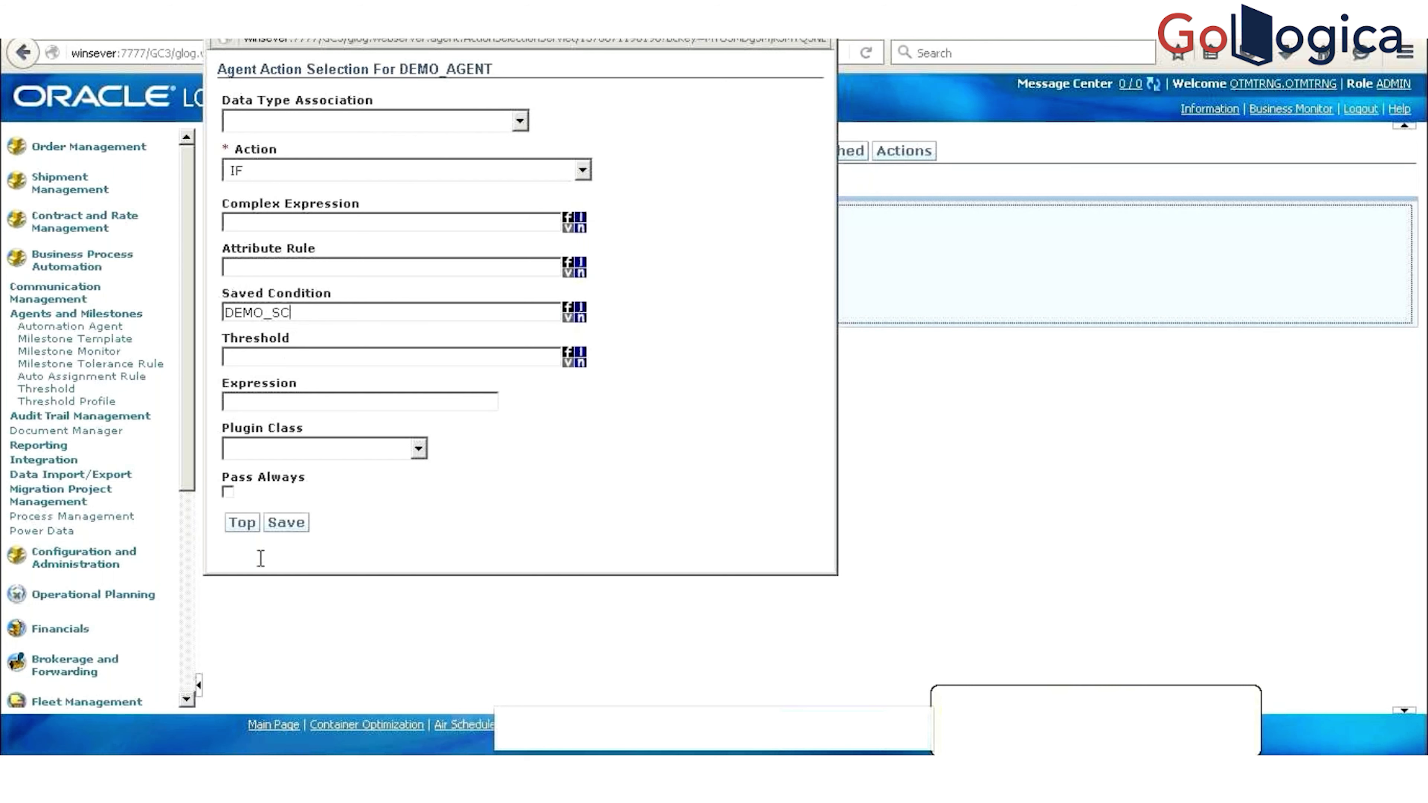
left_click(288, 523)
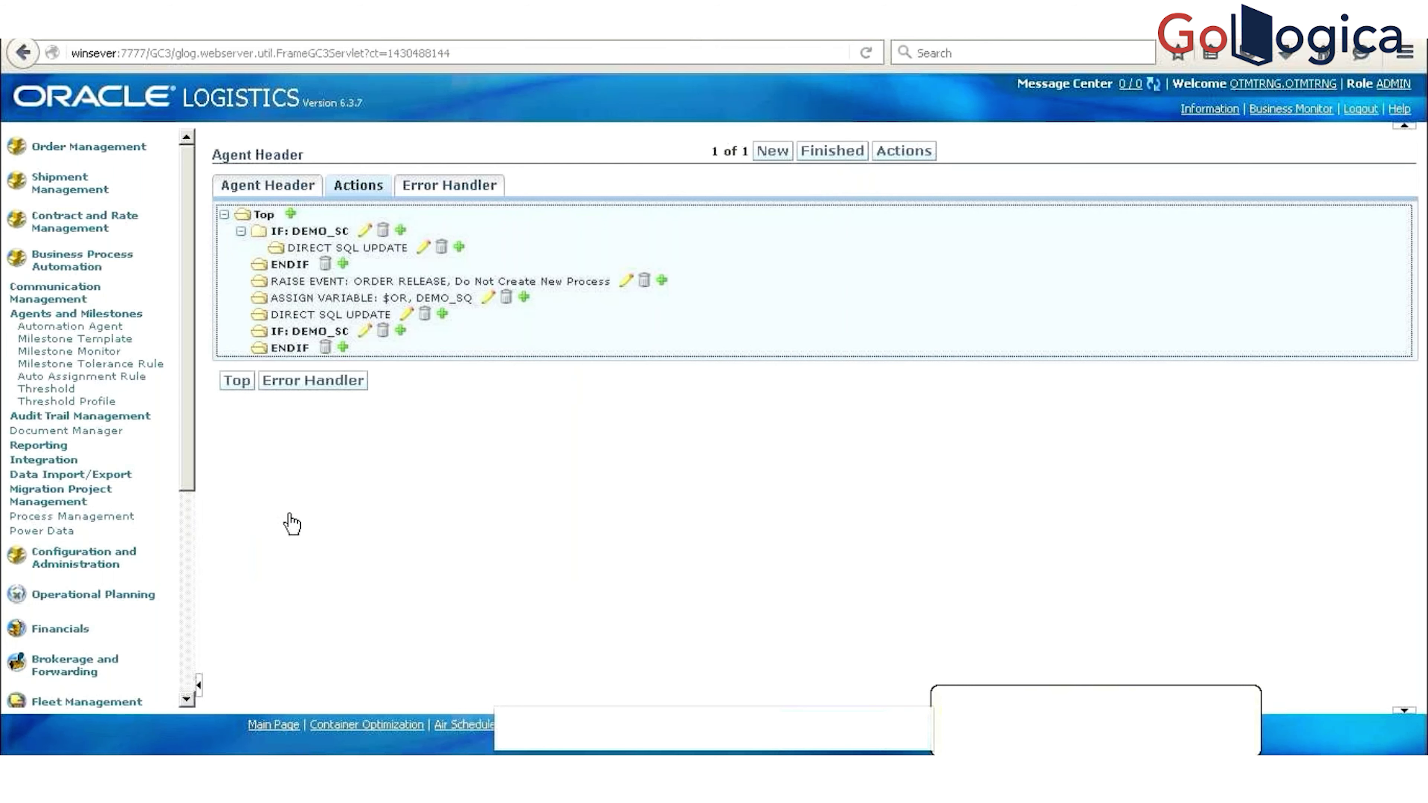
Step: Start a NOTIFY CONTACT action inside the last IF: DEMO_SC block
left_click(365, 331)
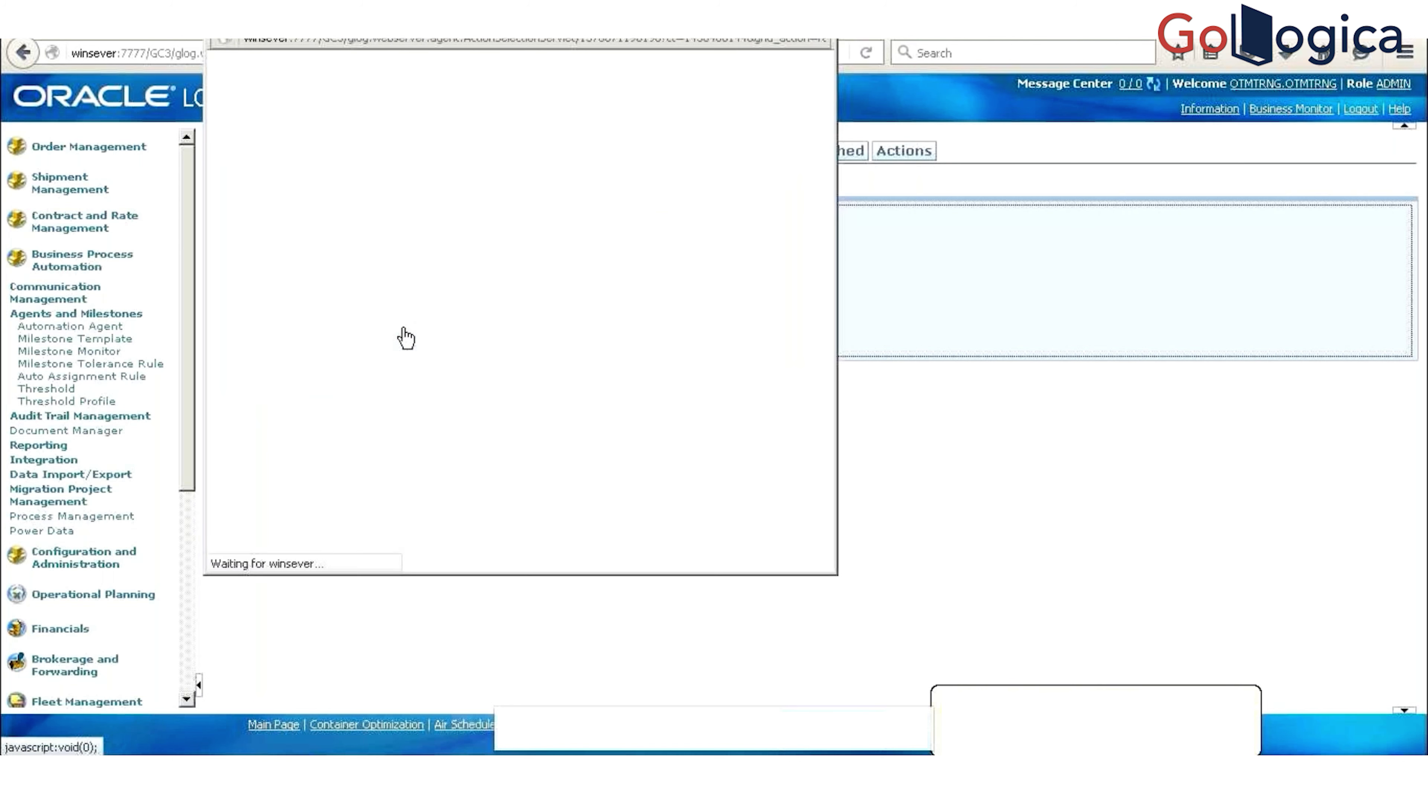
left_click(318, 178)
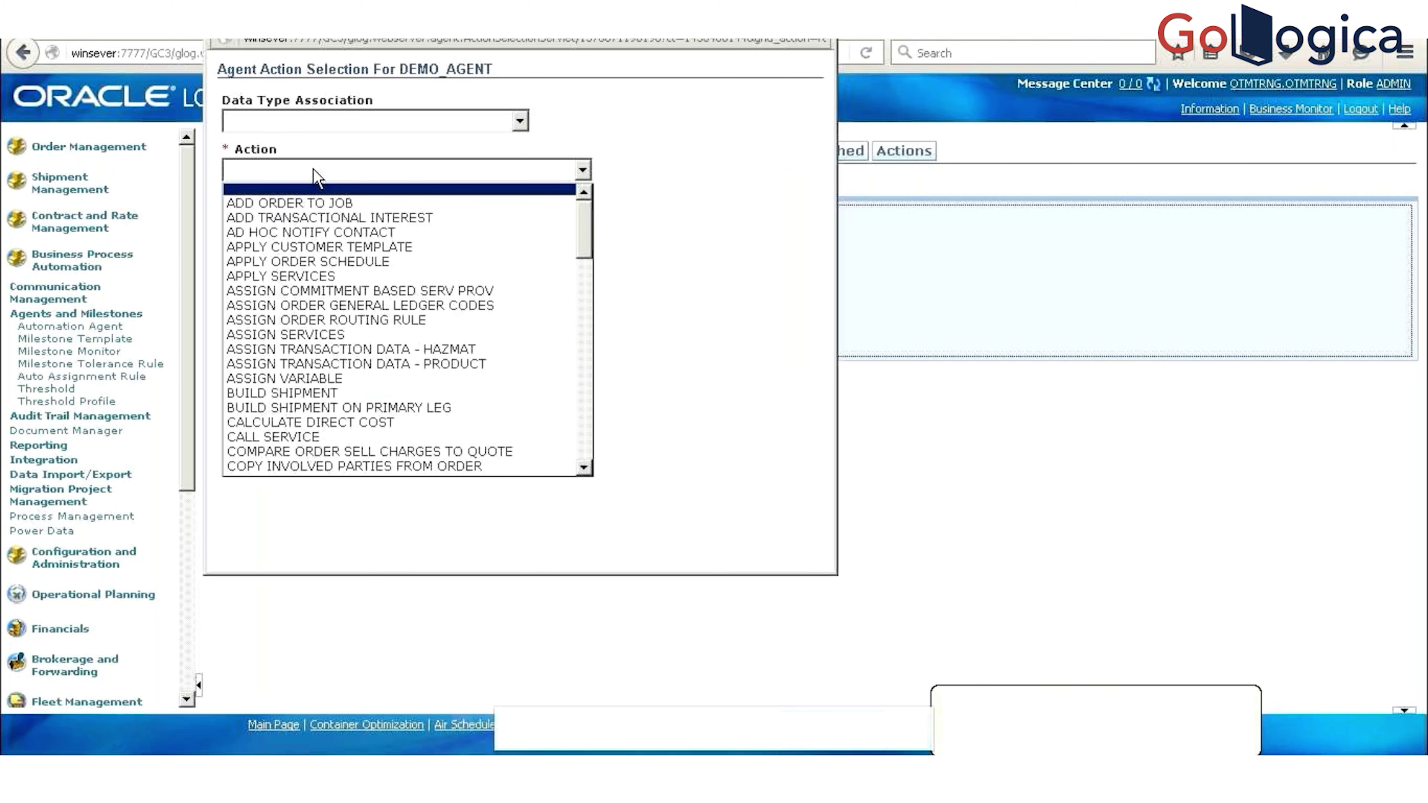
key("n")
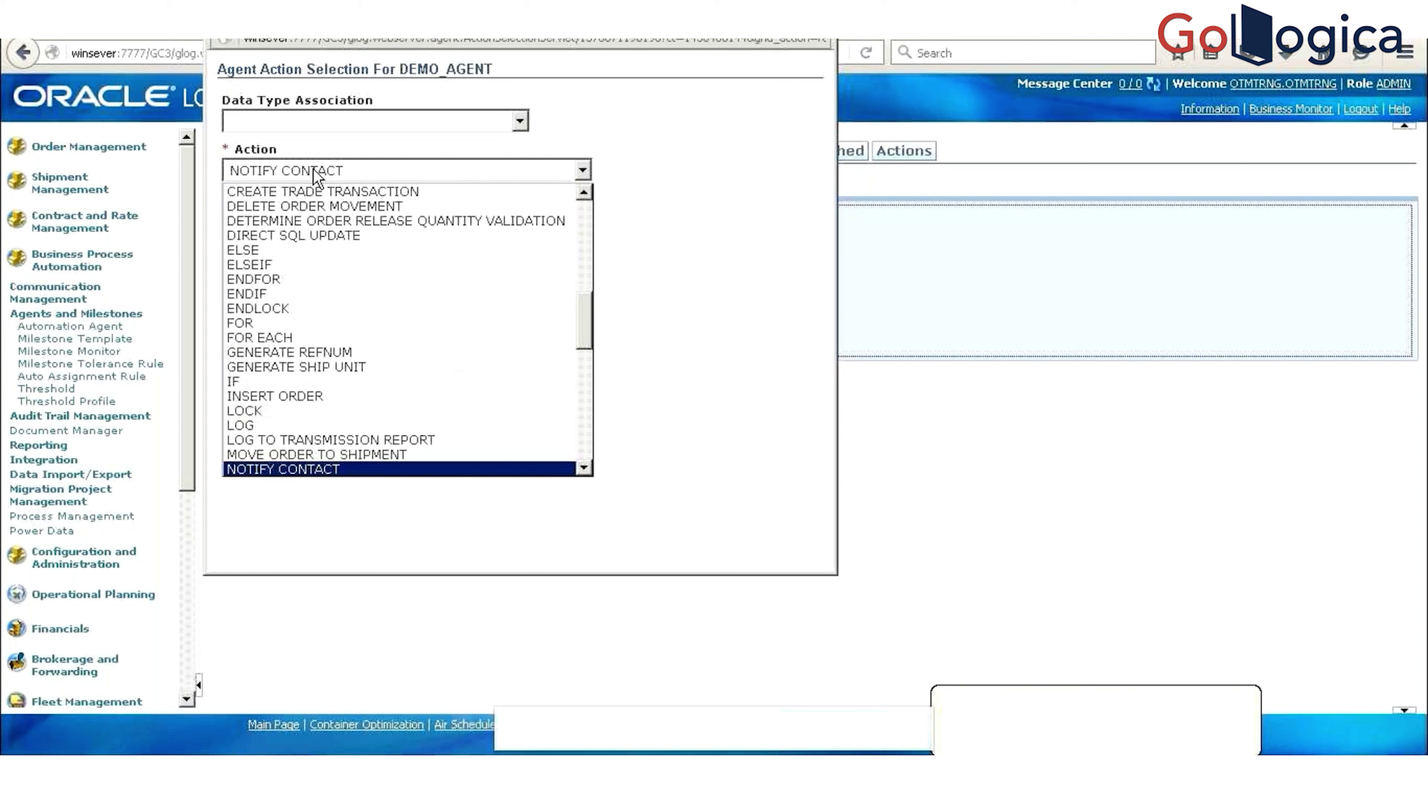
key("Return")
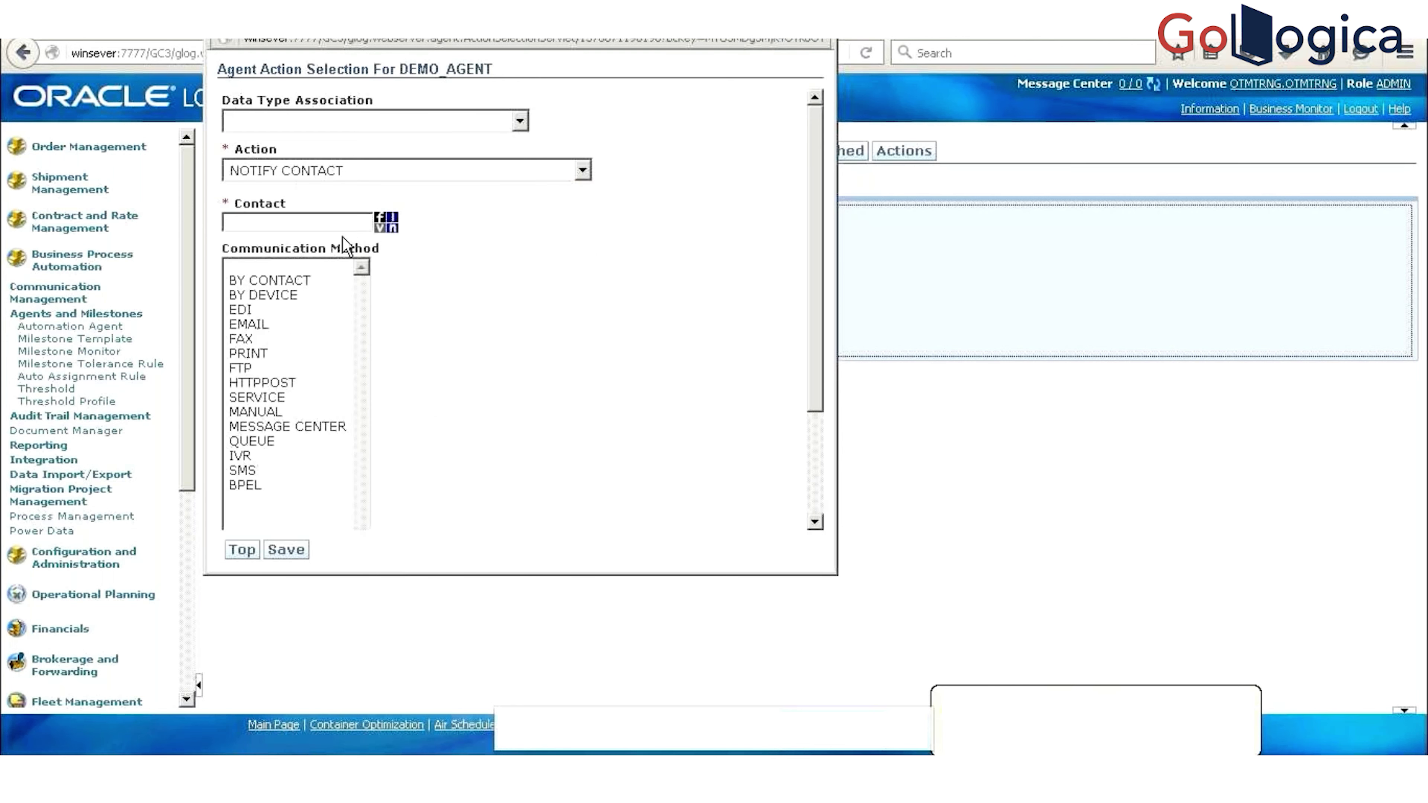
left_click(392, 227)
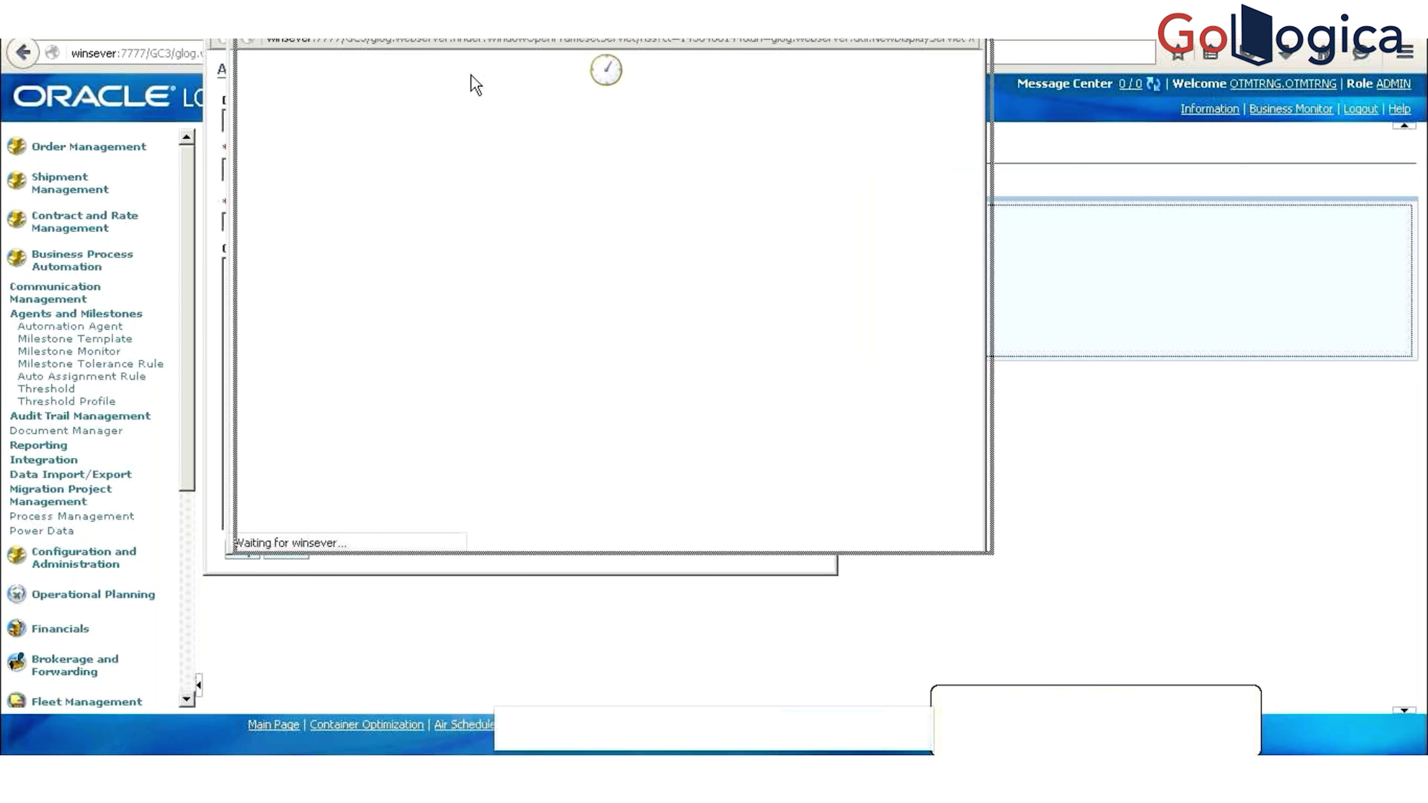
left_click_drag(548, 155, 548, 155)
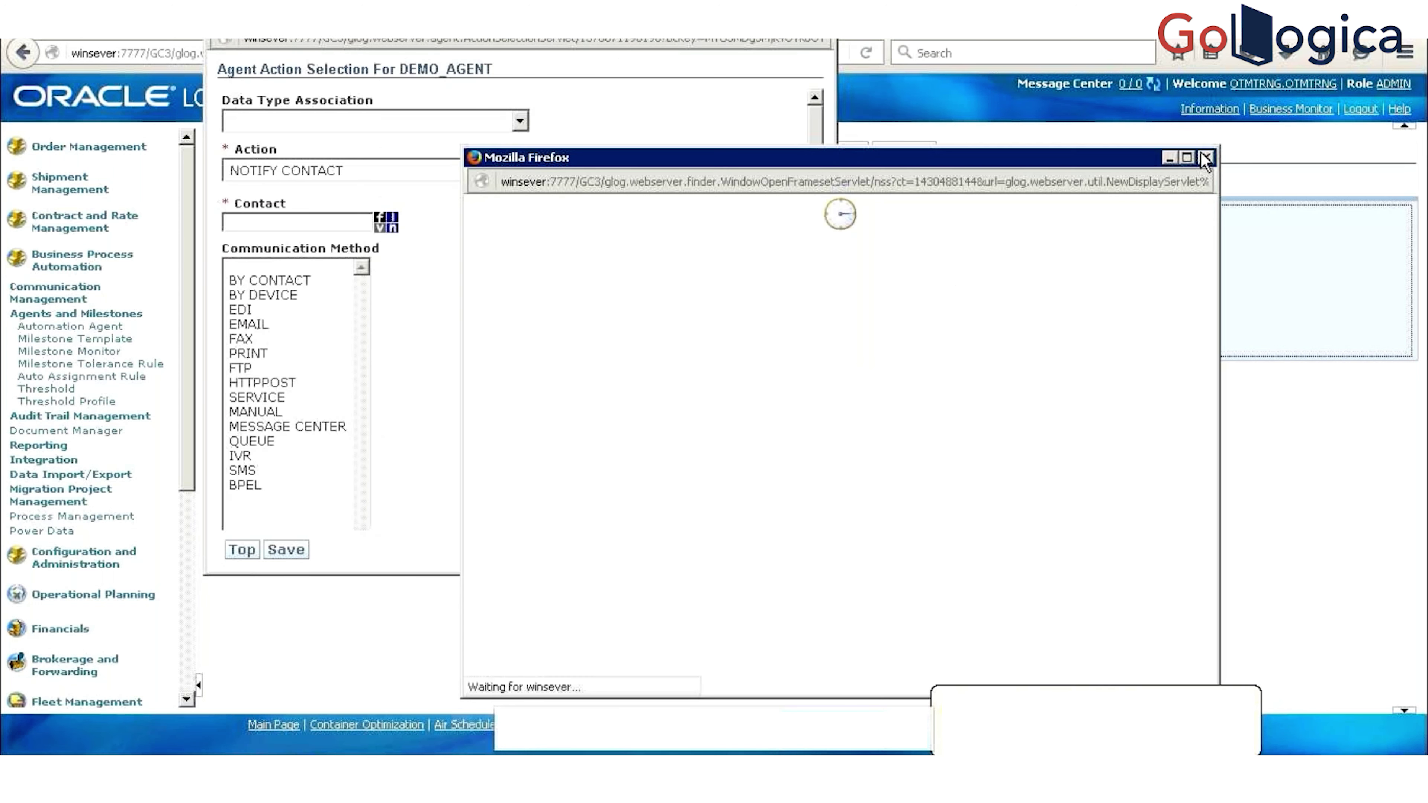
left_click(1201, 155)
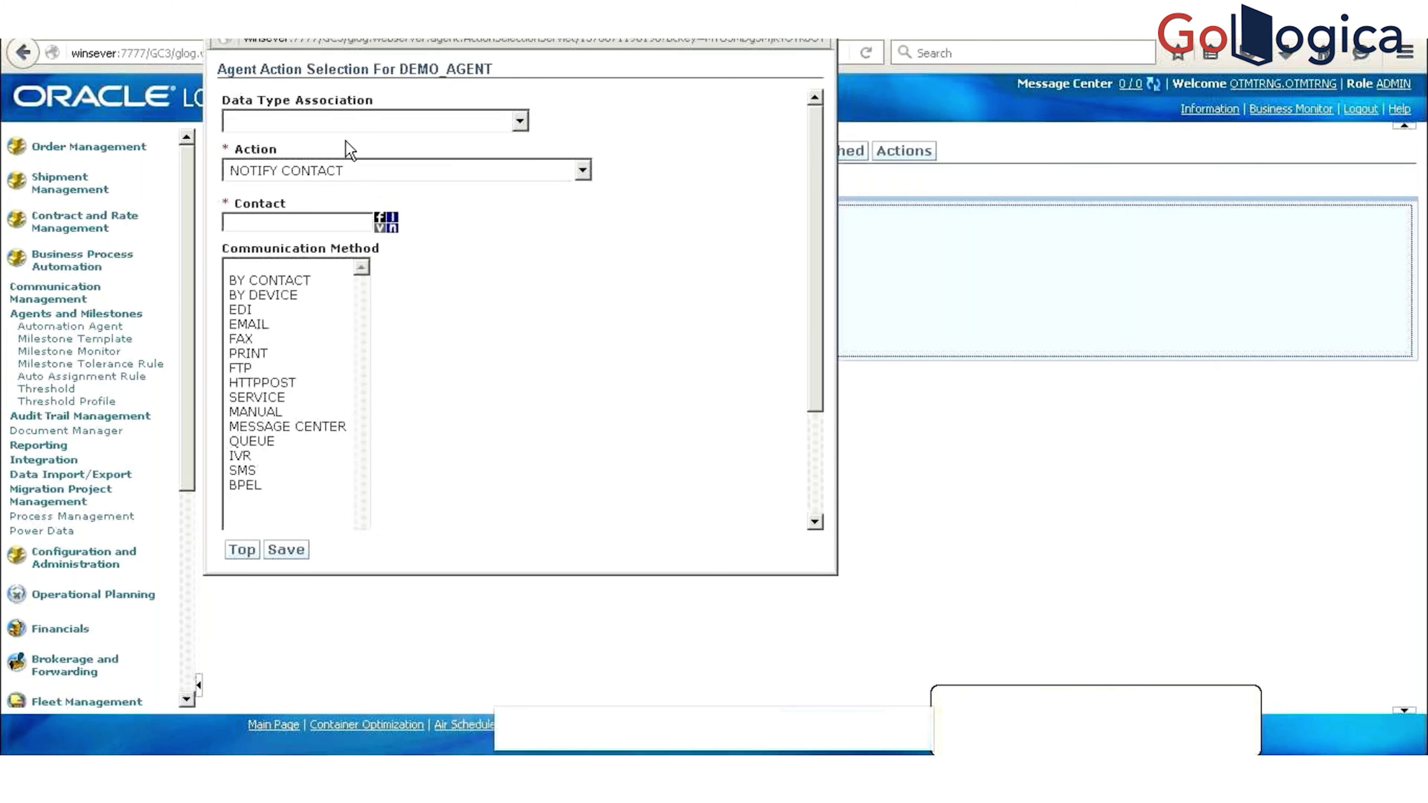
left_click(260, 224)
type("HYD")
key("BackSpace")
key("BackSpace")
key("BackSpace")
Step: Look up the existing contacts and assign BAN_OONTACT as the contact to notify
left_click(387, 222)
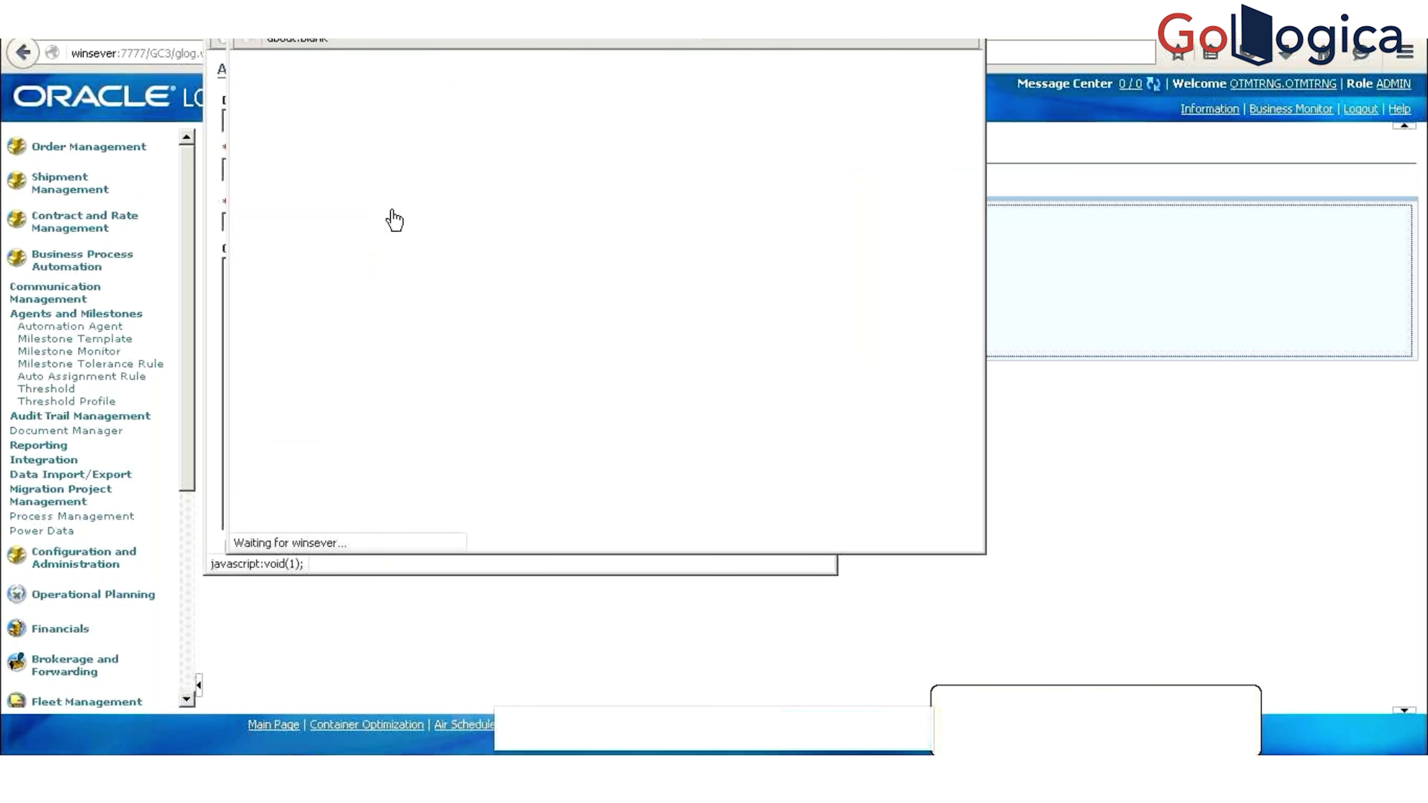
left_click_drag(314, 17, 446, 54)
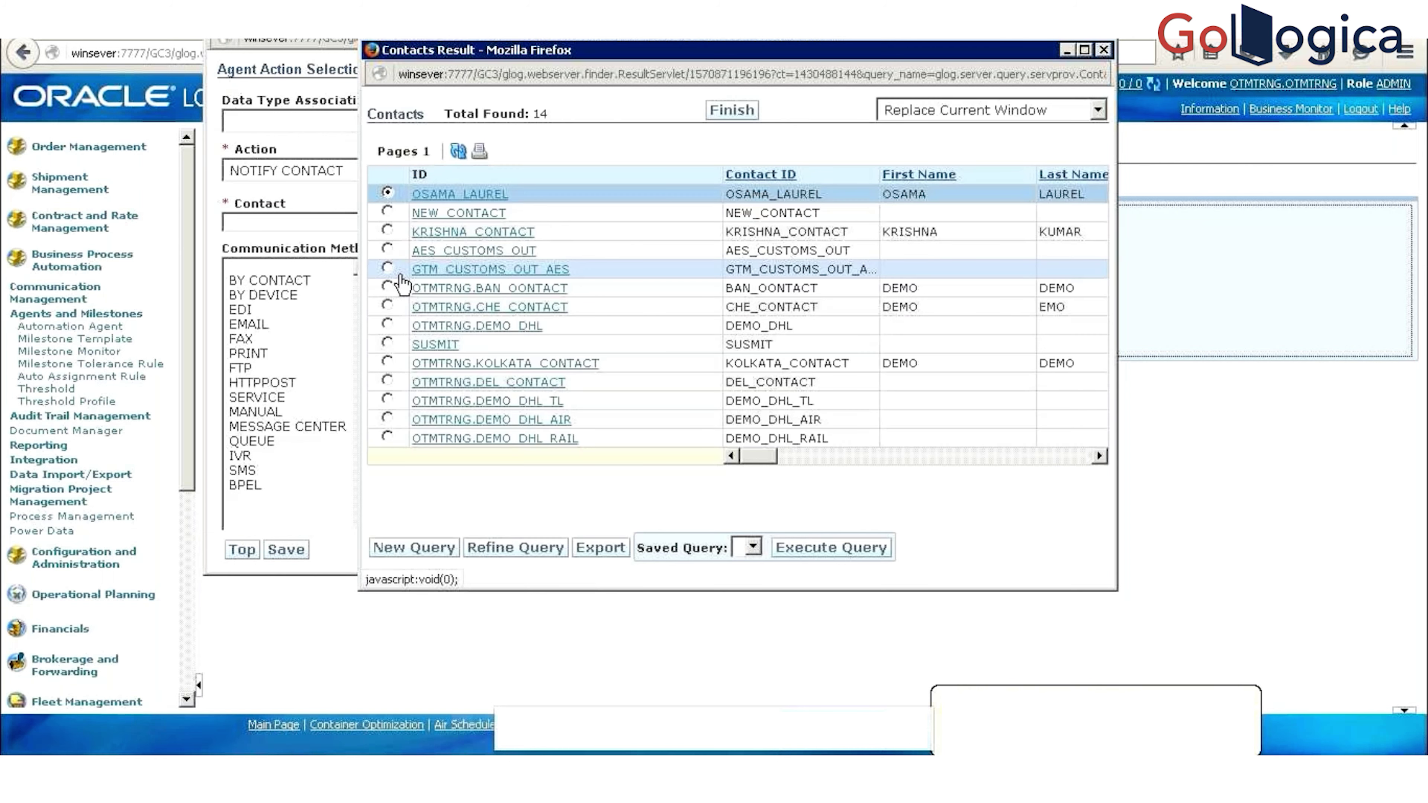
left_click(388, 286)
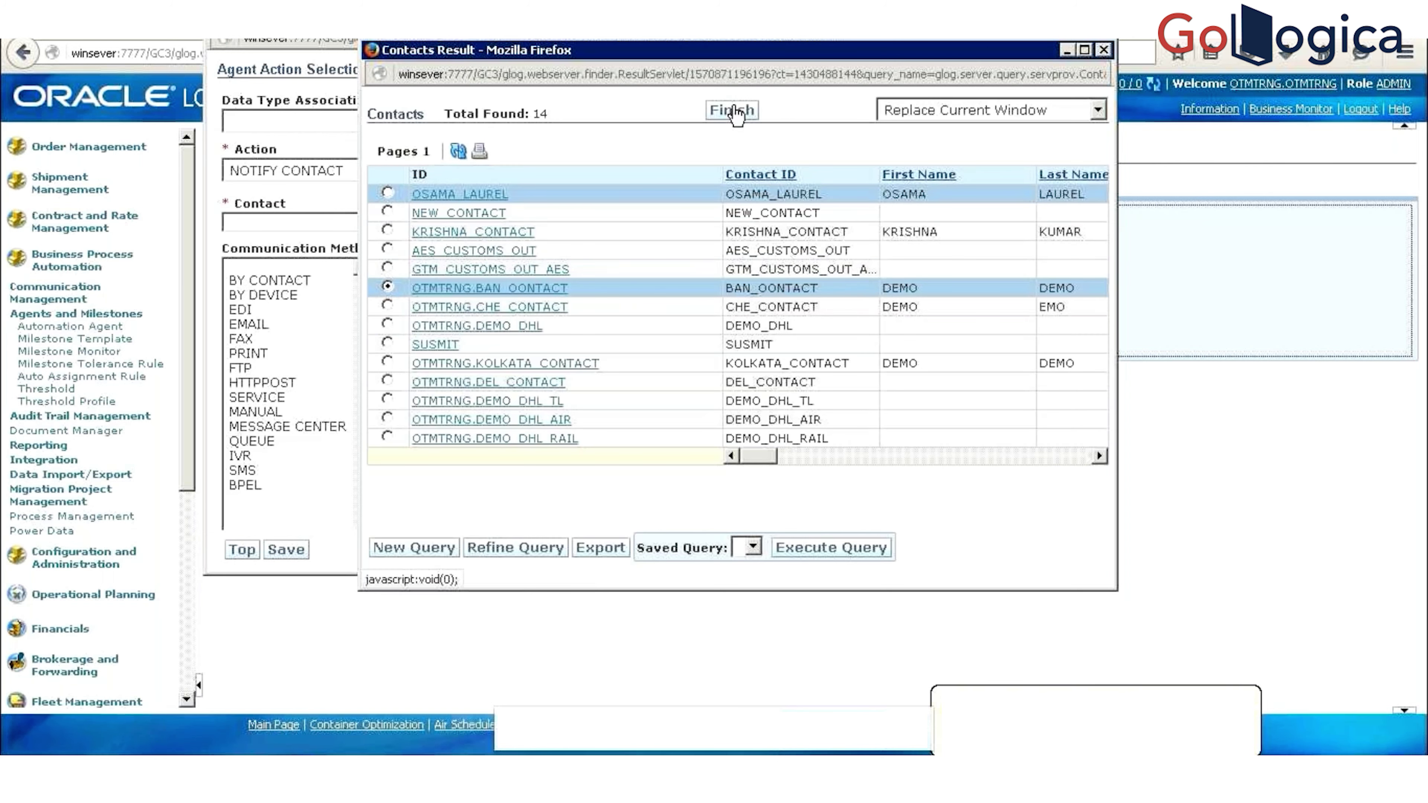
left_click(736, 111)
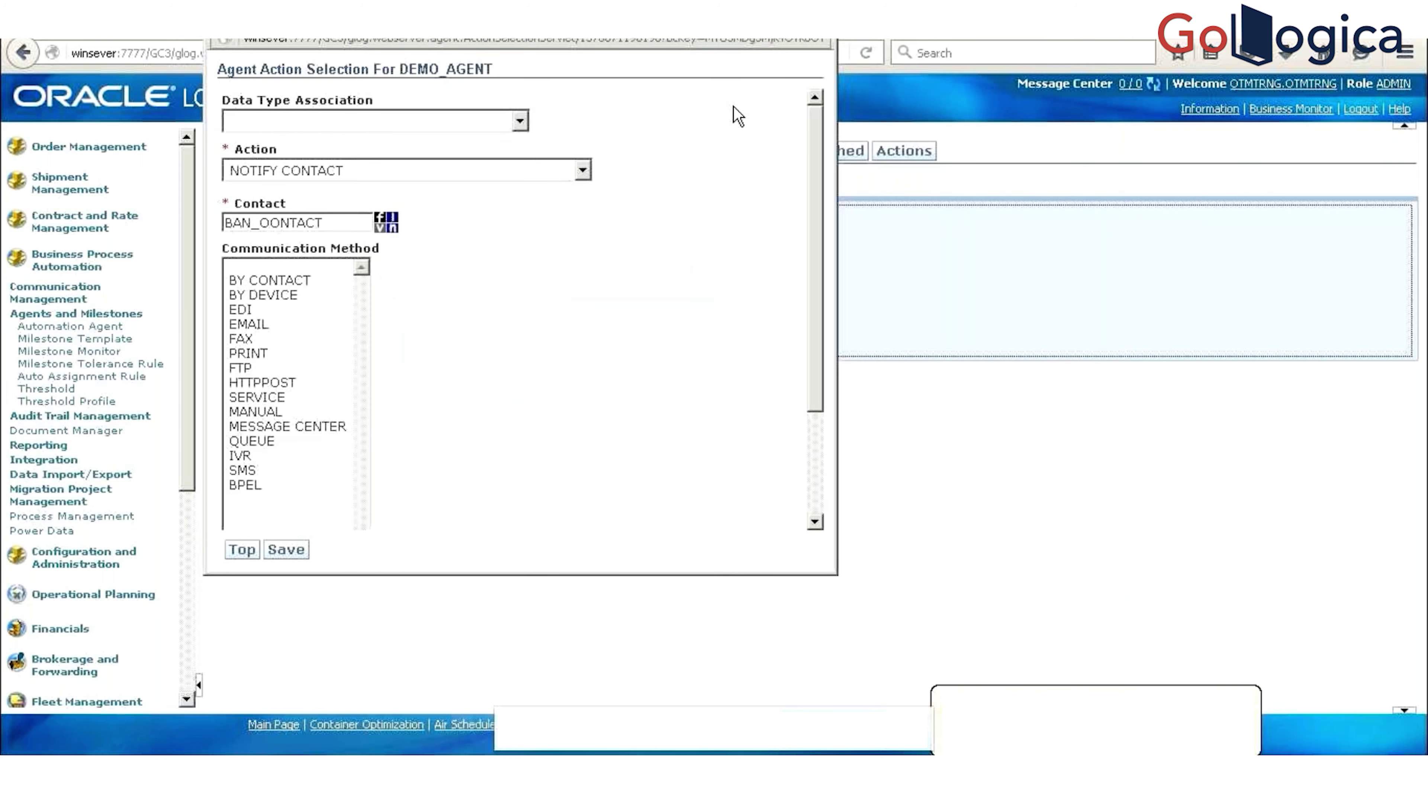
Step: Set the notification's communication method to EMAIL and save the action
left_click(239, 325)
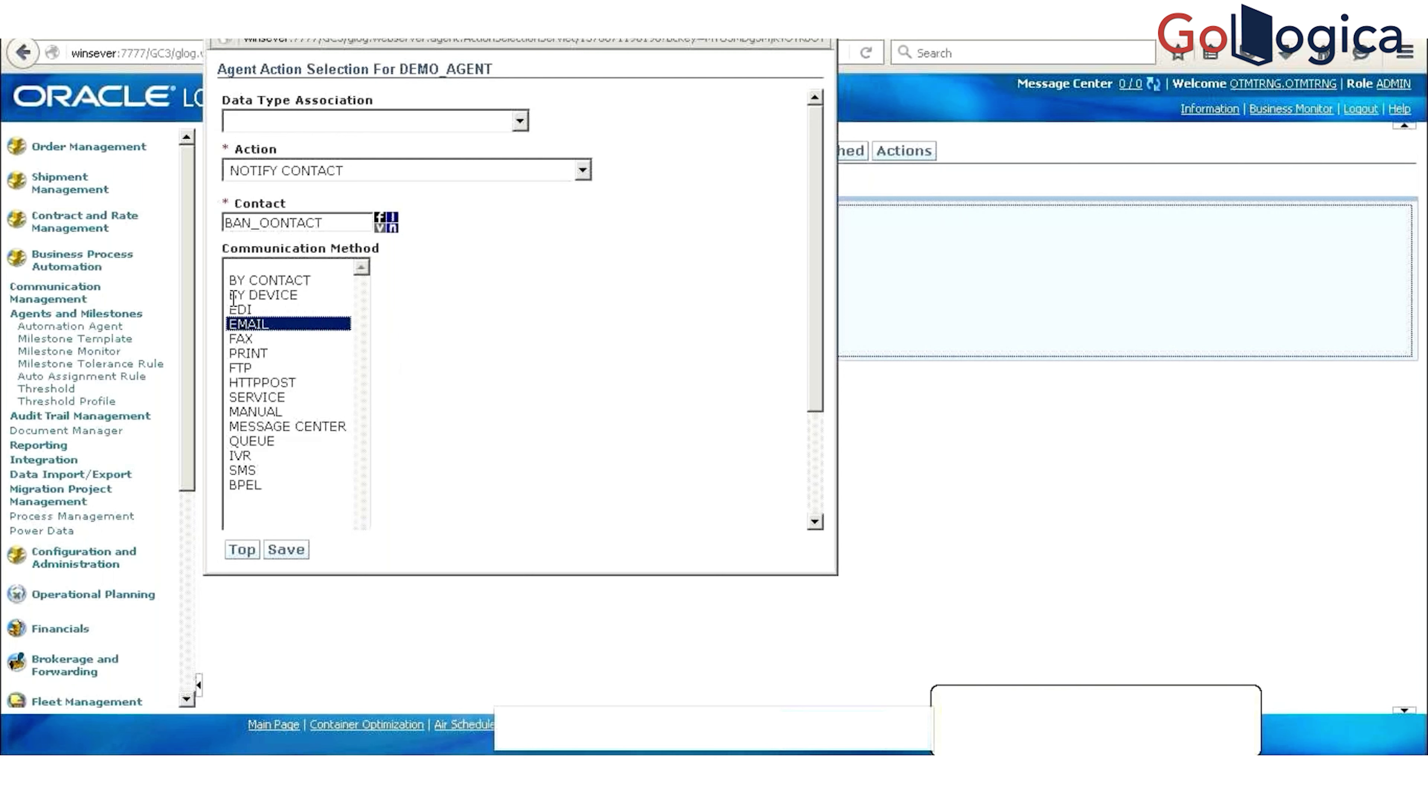
left_click(243, 310)
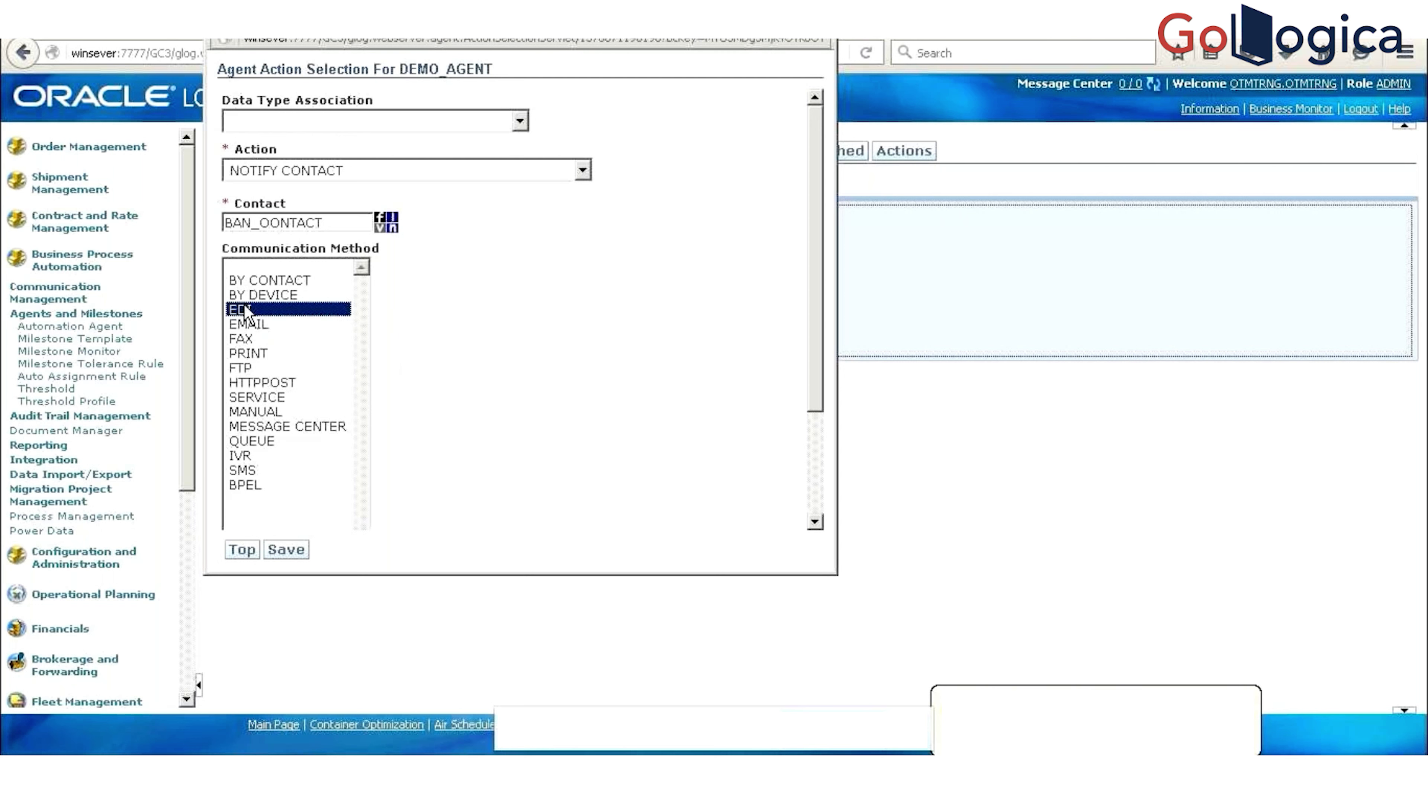
left_click(267, 279)
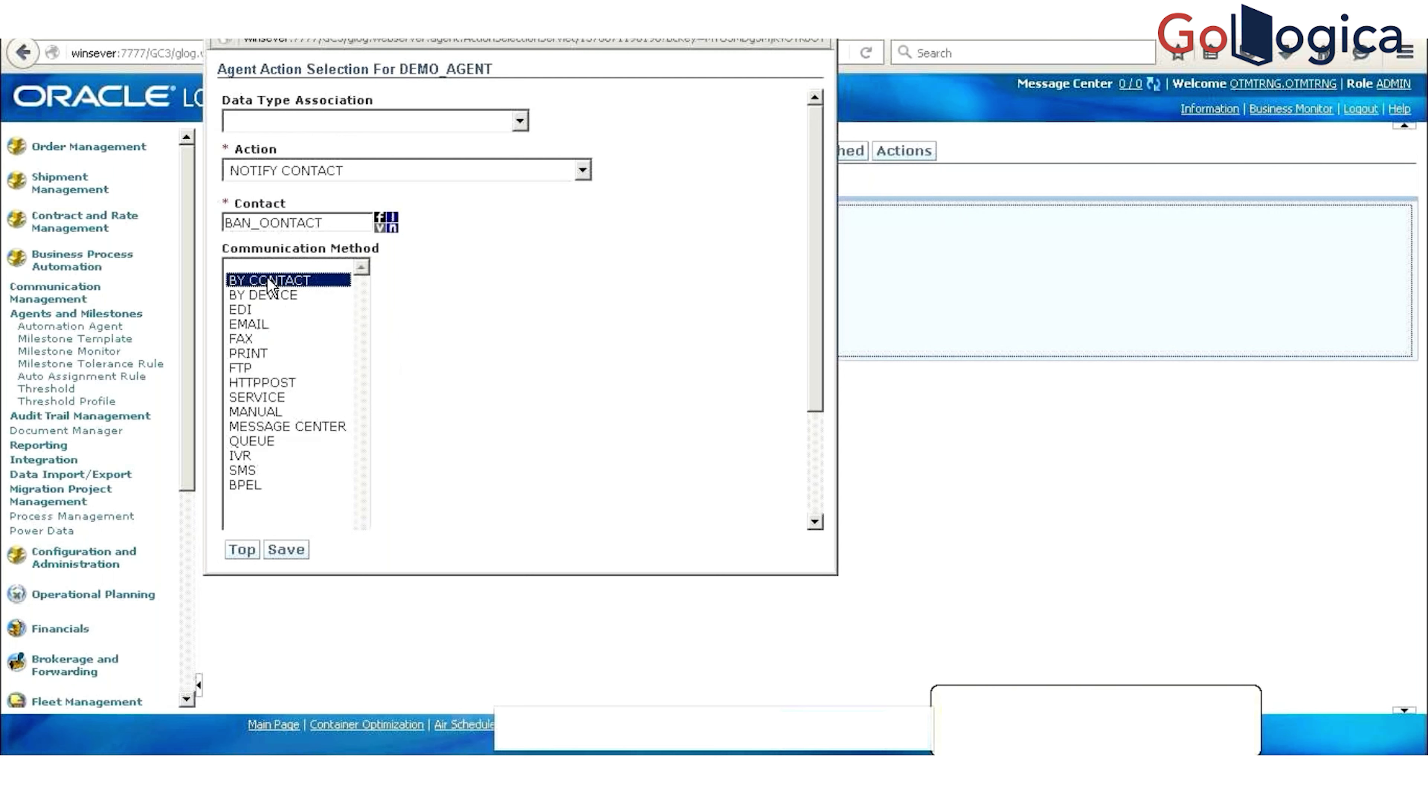
left_click(249, 325)
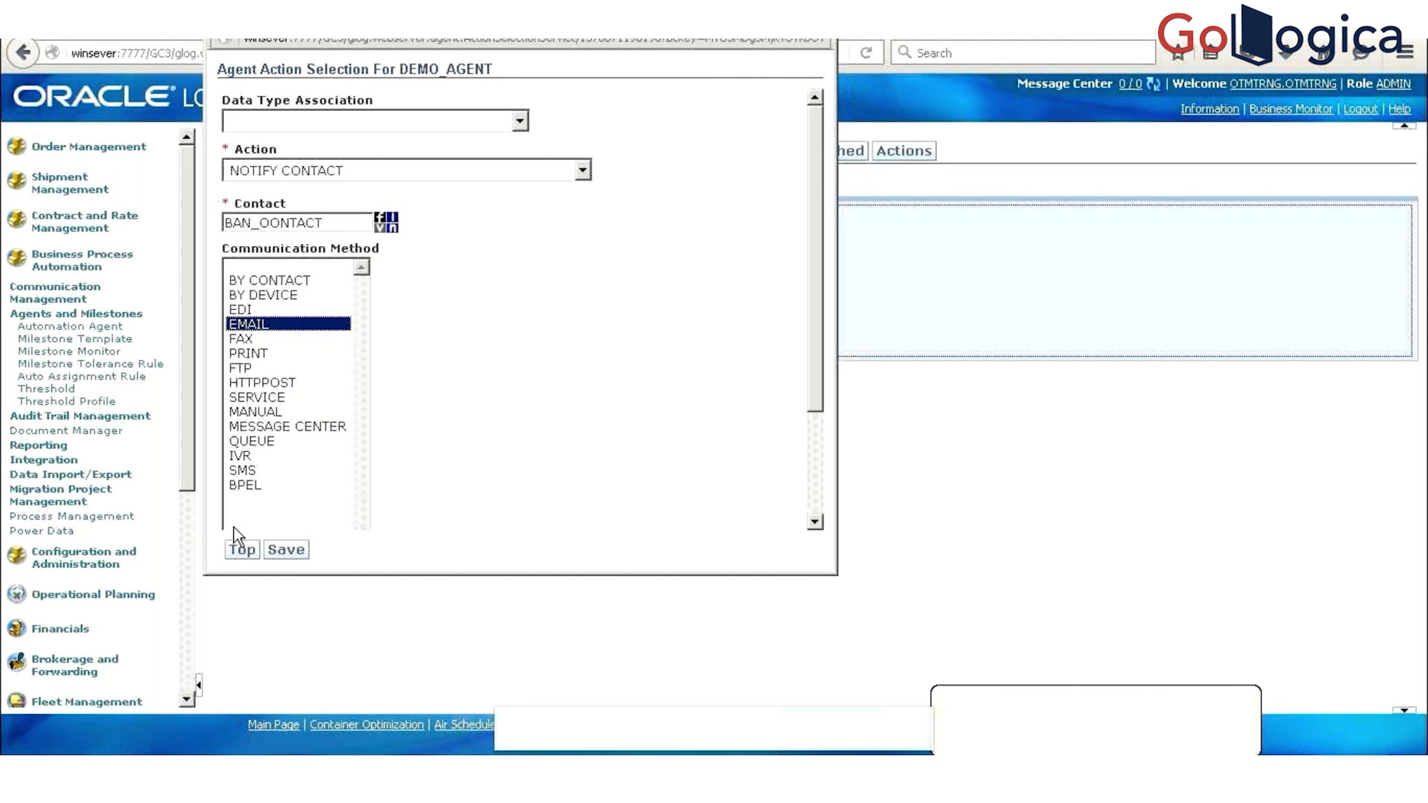
left_click(302, 554)
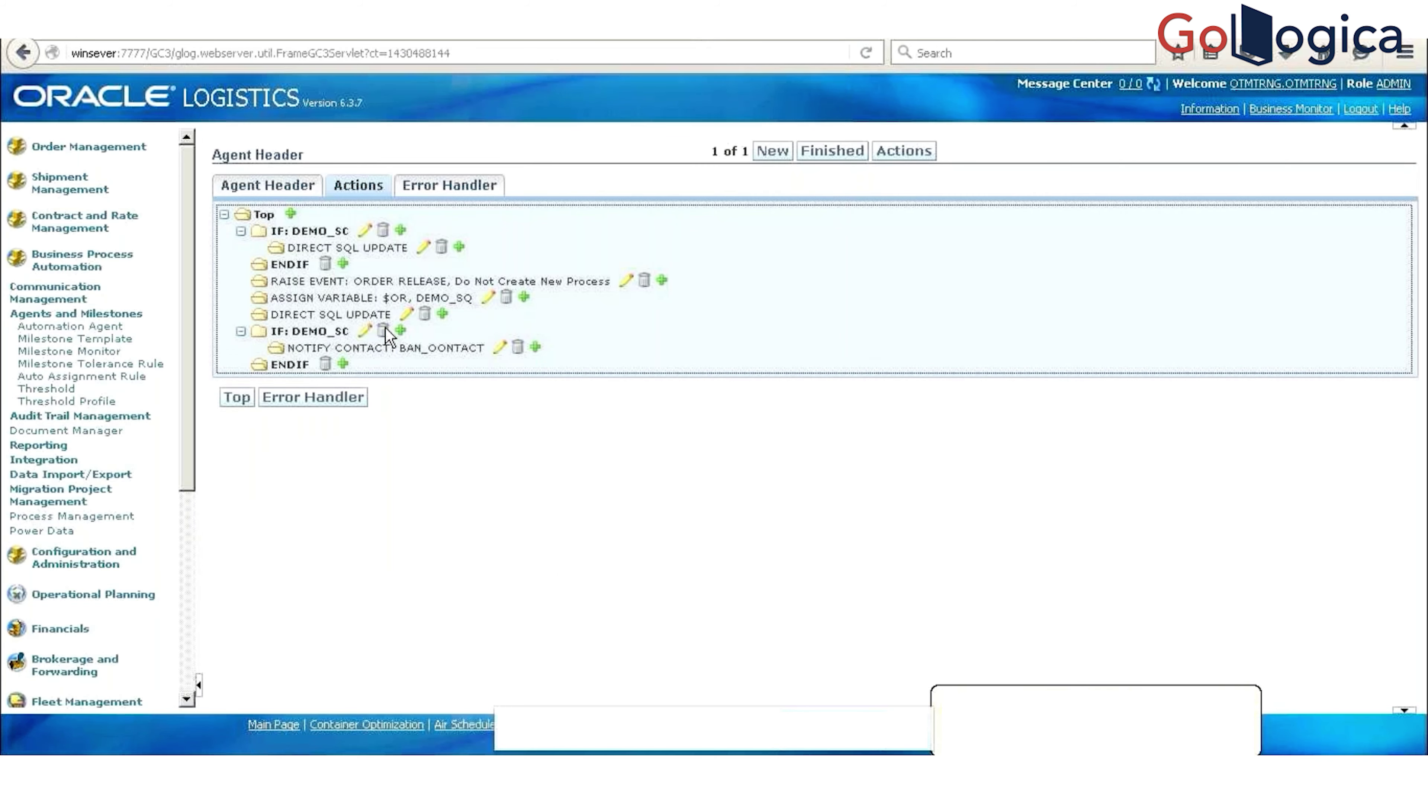
Step: Start a SEND INTEGRATION action directly after the last ENDIF
left_click(348, 369)
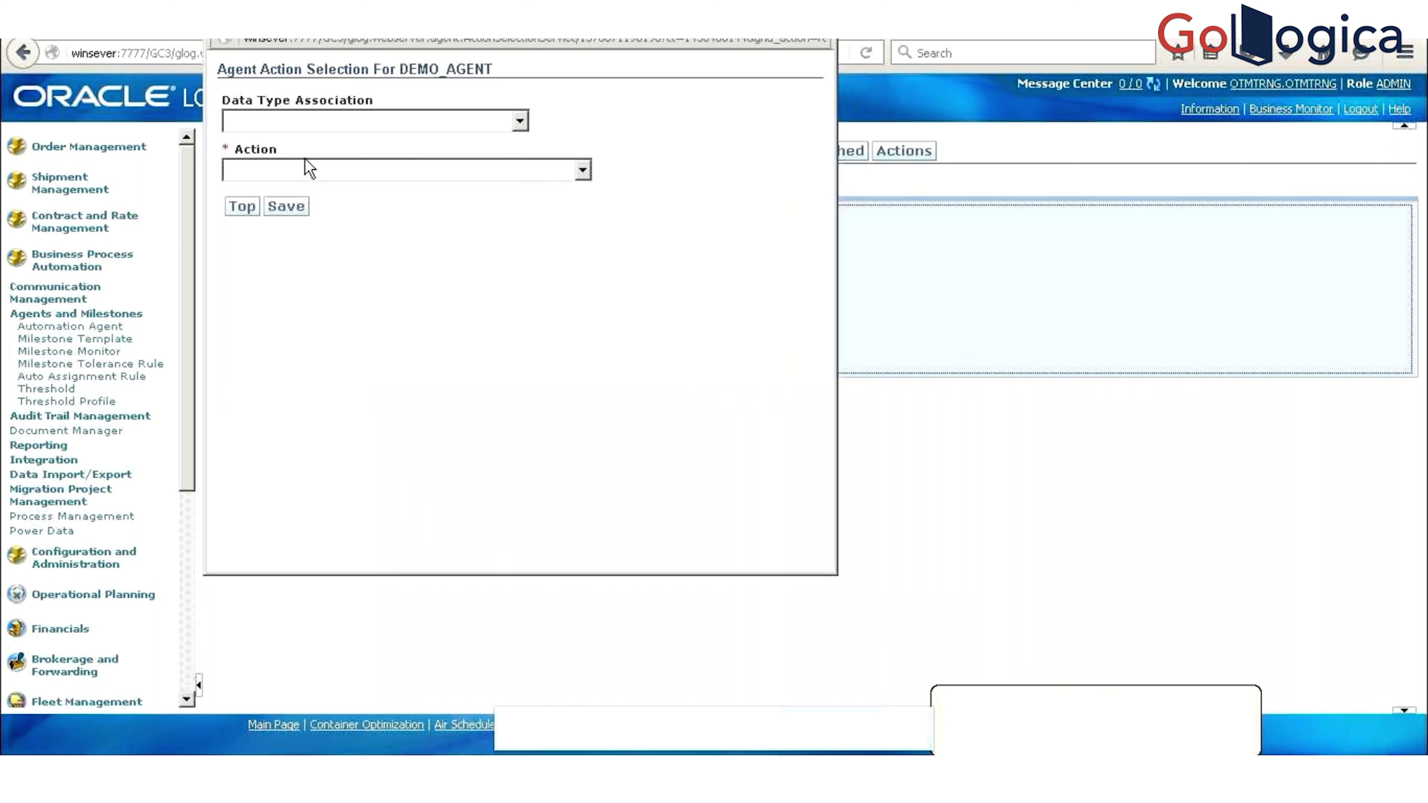
left_click(308, 167)
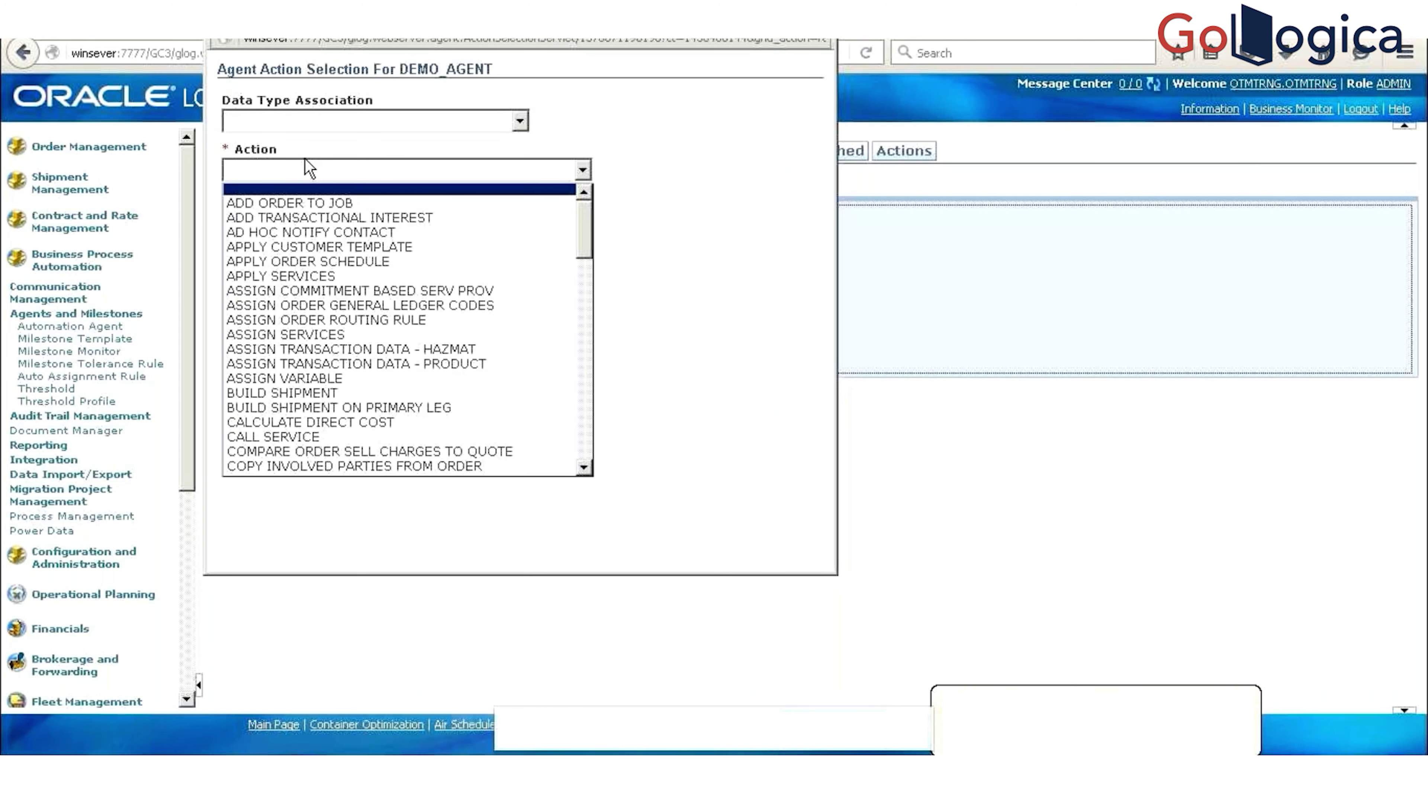
type("se")
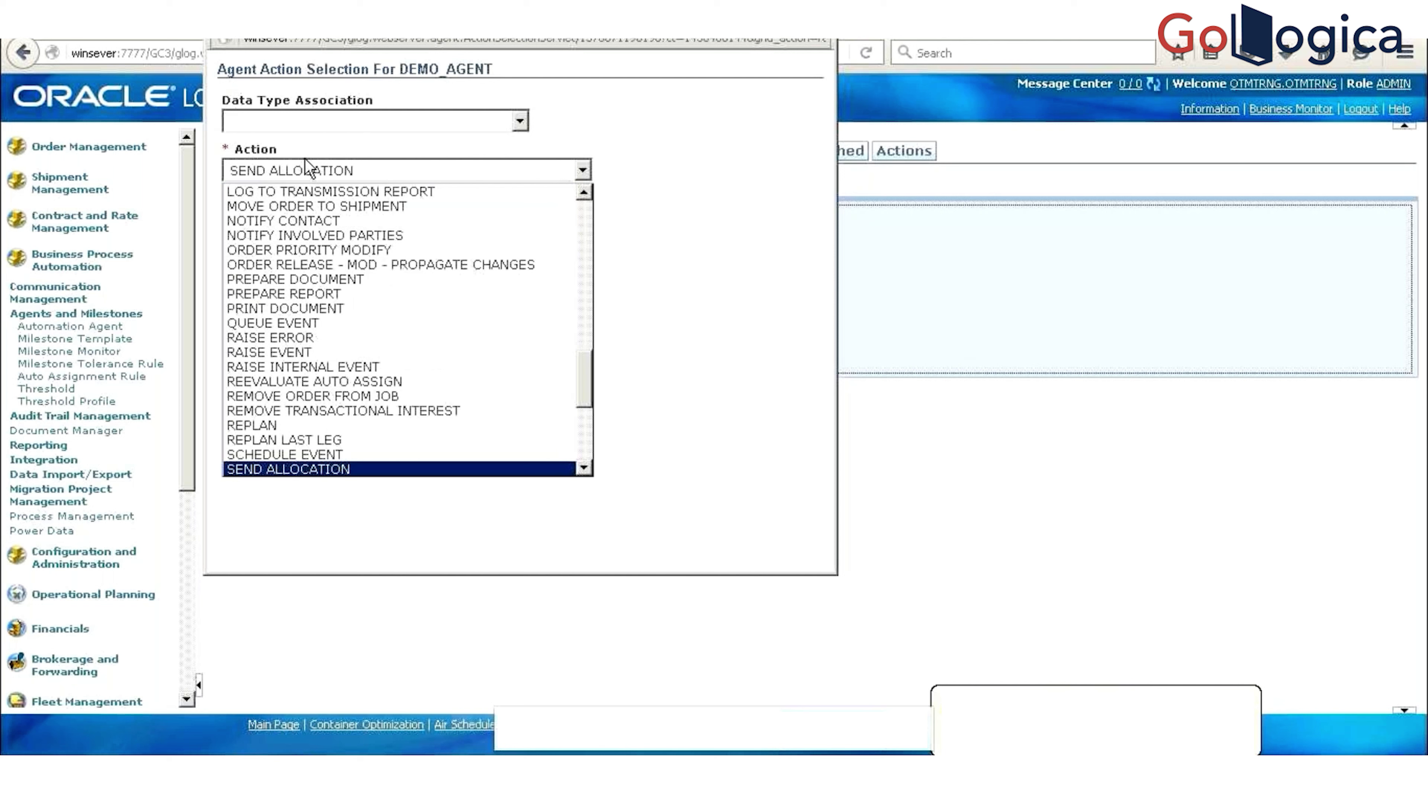
key("Down")
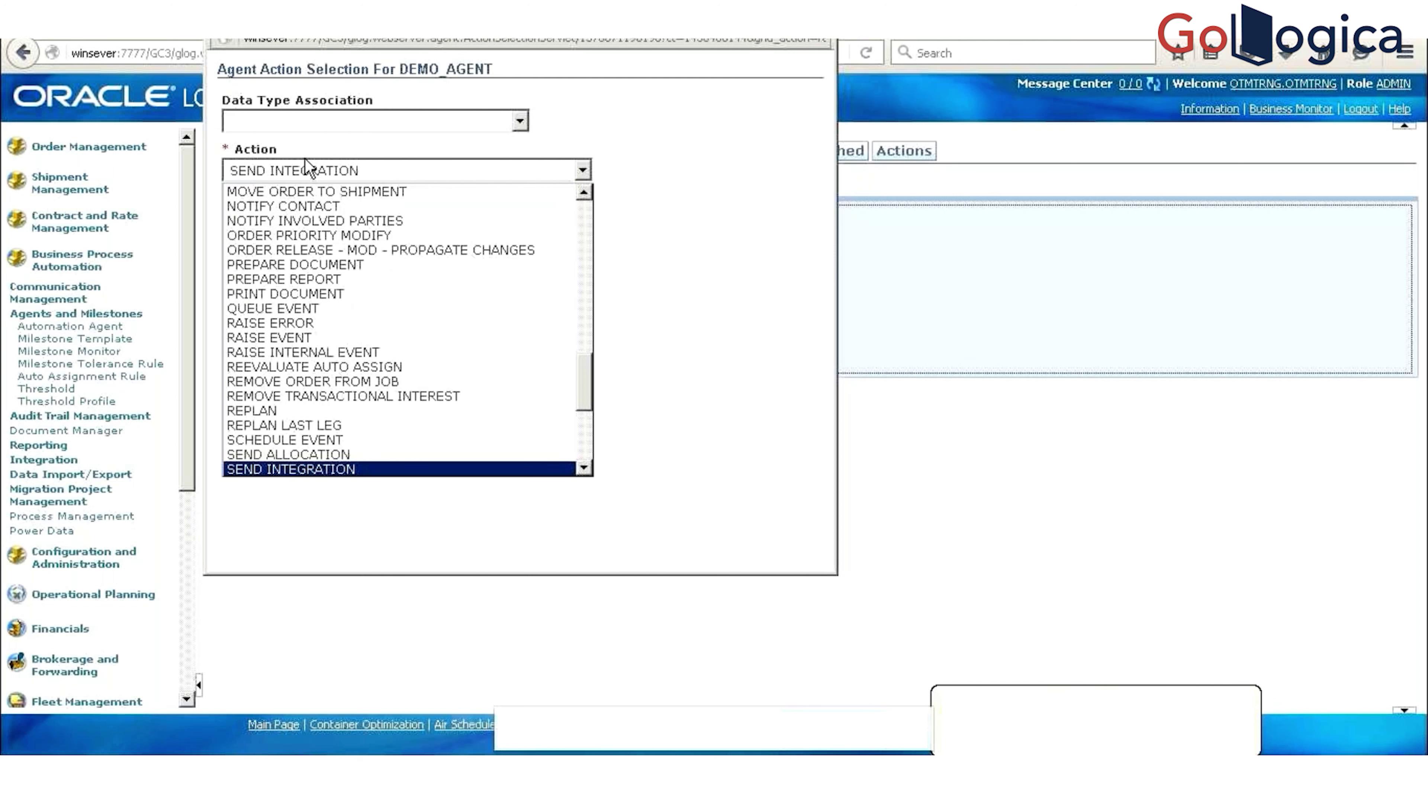
key("Down")
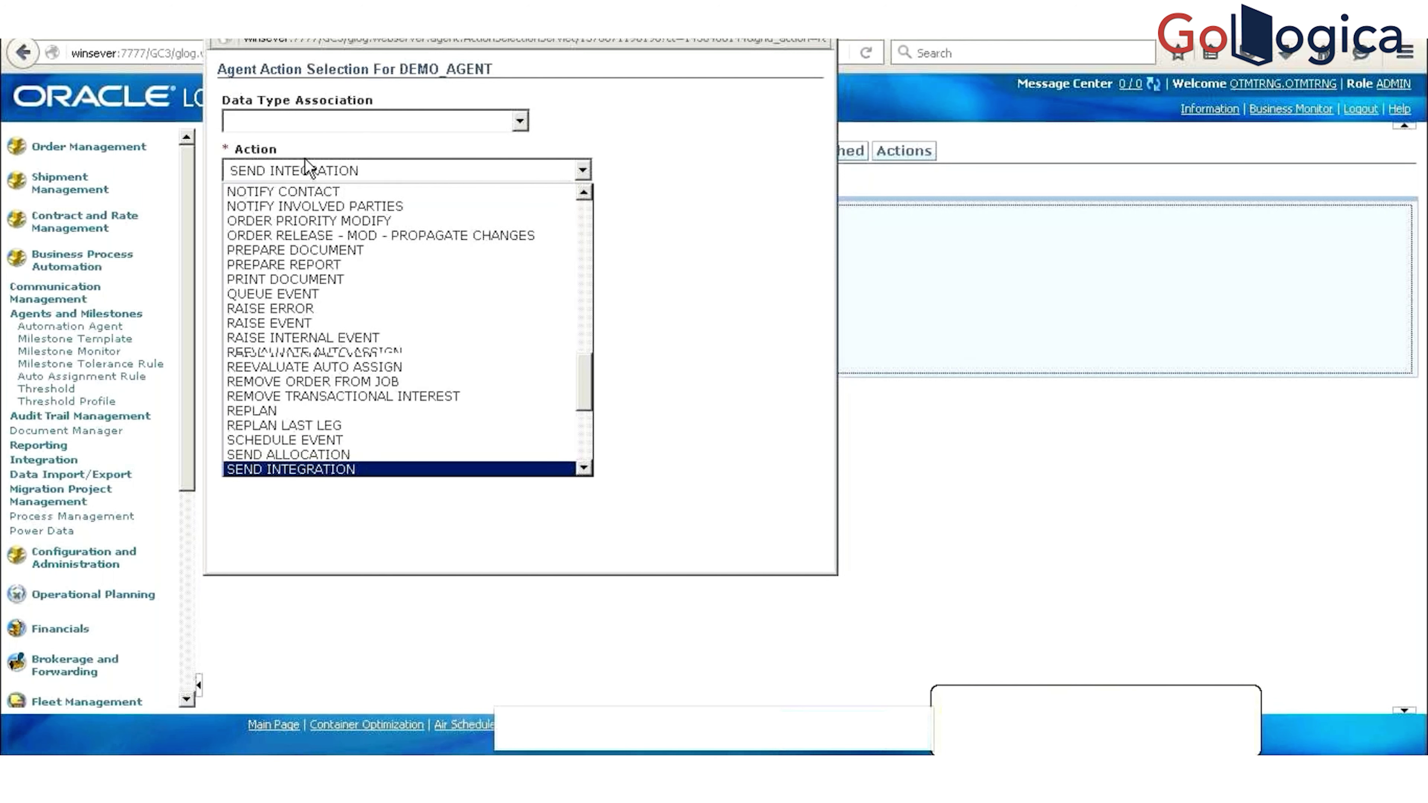
key("Down")
key("Down")
key("Up")
key("Up")
key("Up")
key("Up")
key("Down")
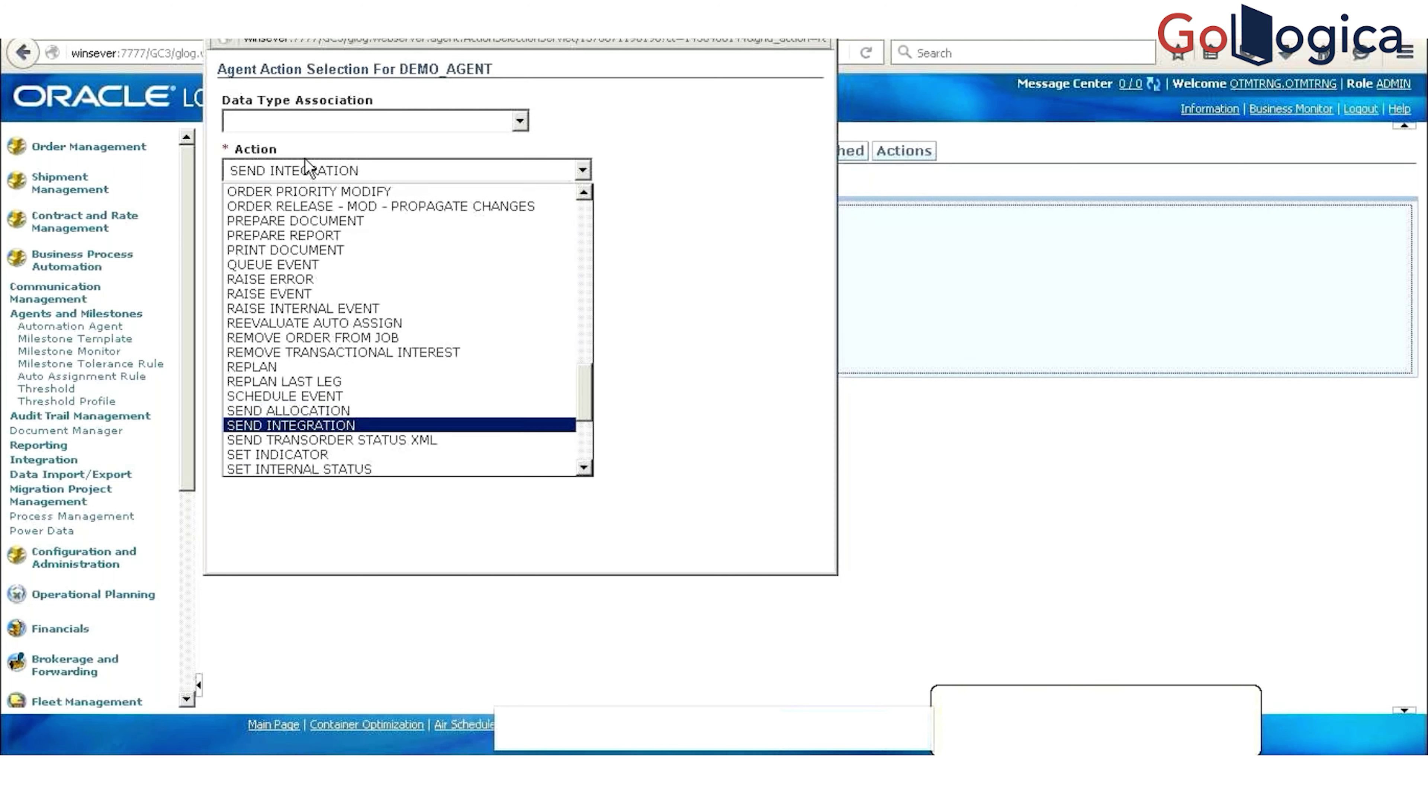
key("Return")
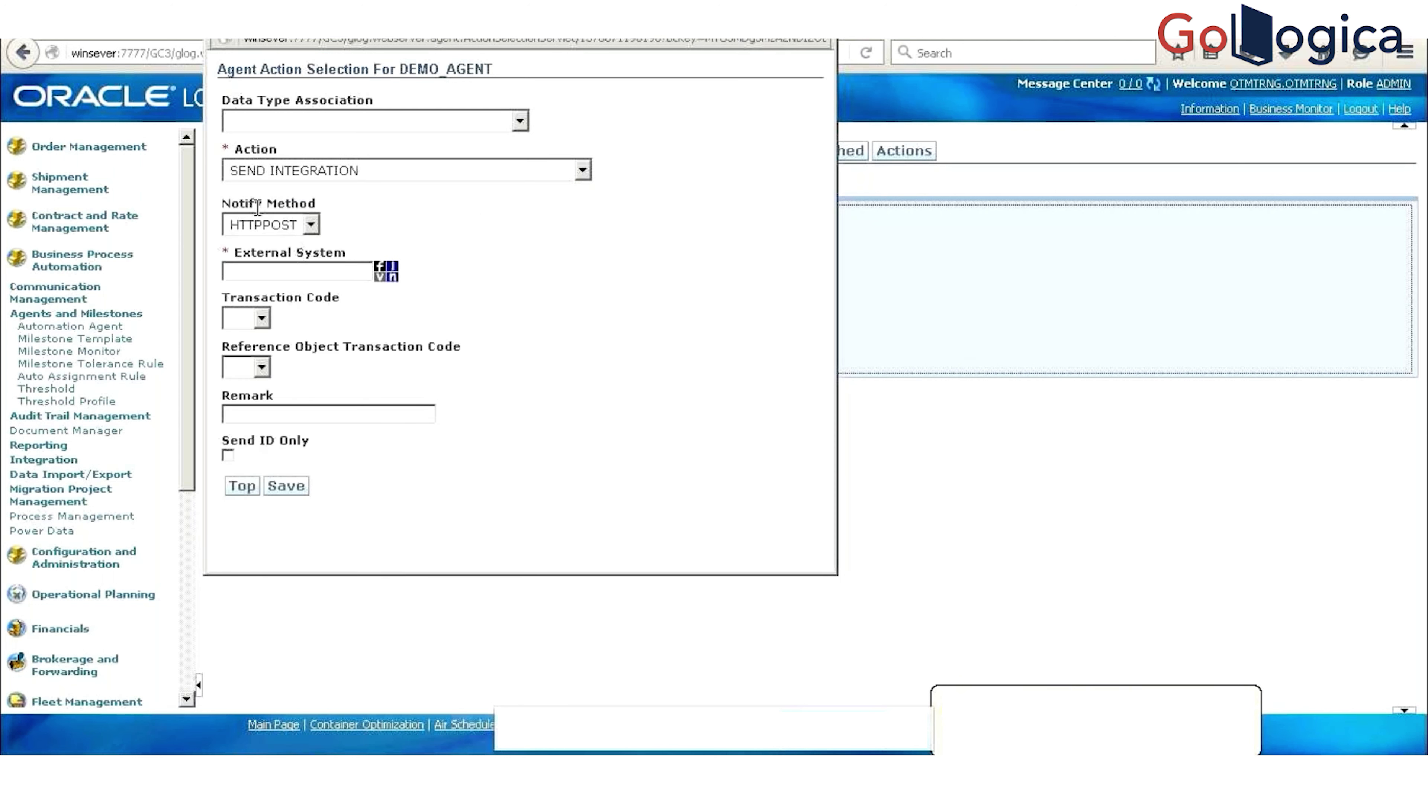
Step: Examine the notify methods and the new External System form for SEND INTEGRATION, and leave the action unsaved
left_click(259, 228)
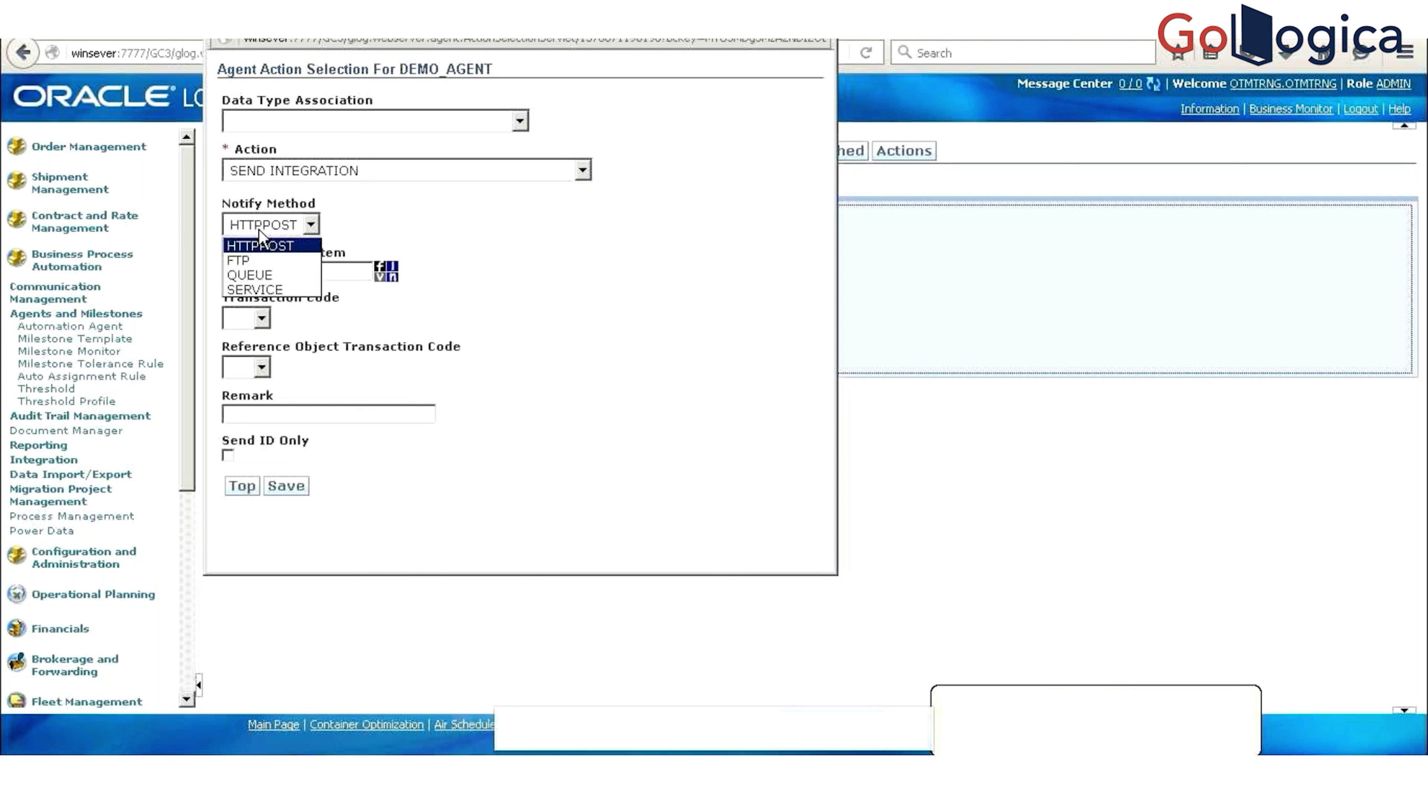
left_click(451, 209)
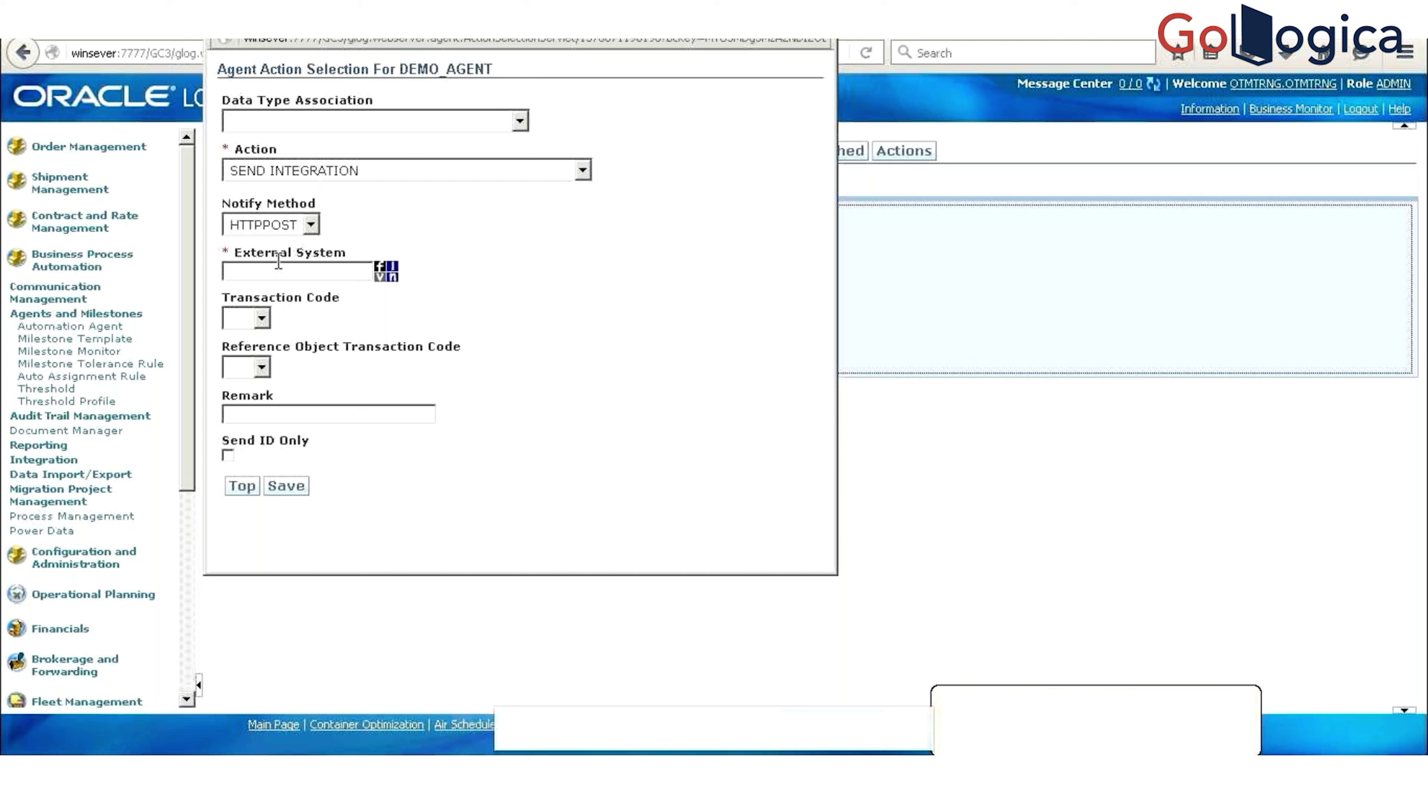
left_click(392, 276)
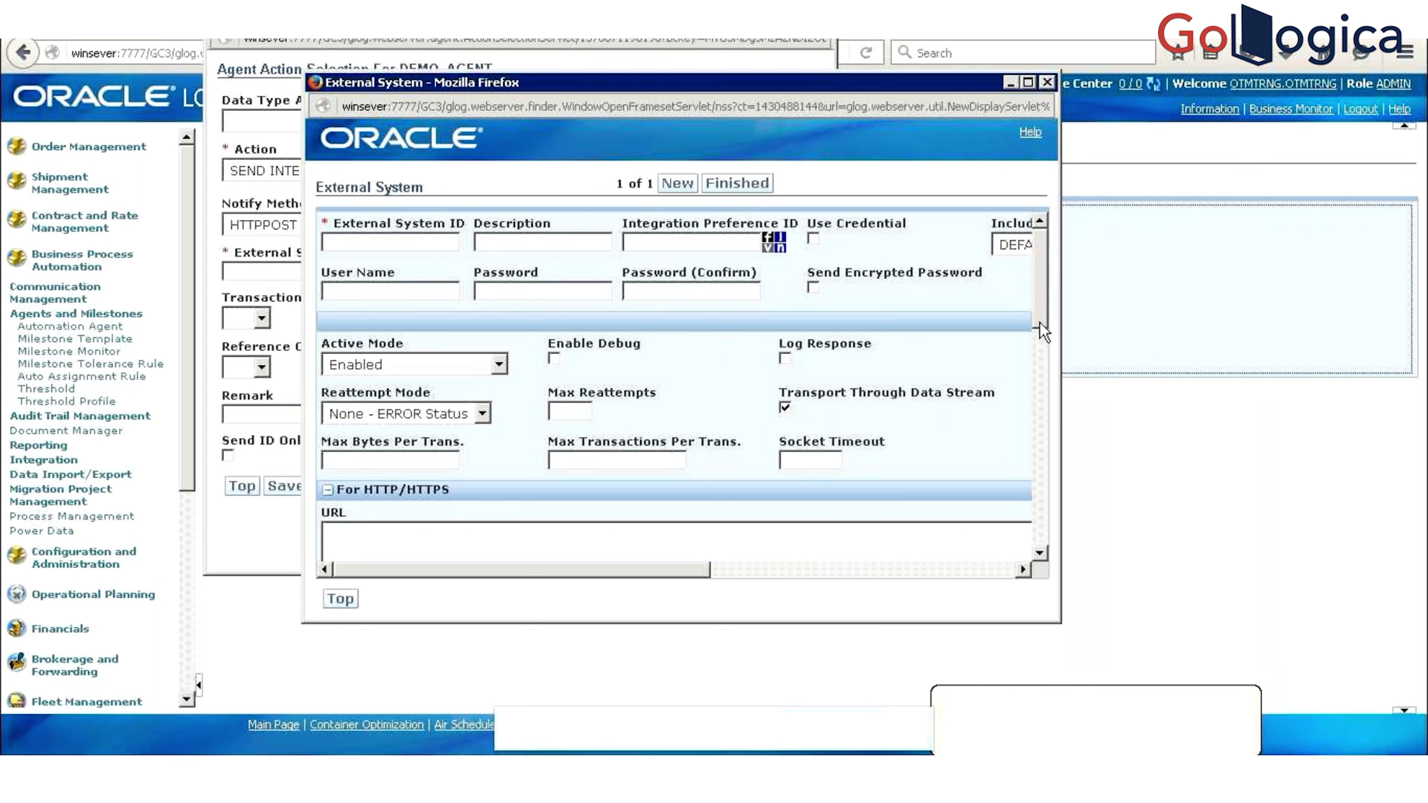
scroll(1038, 316, "down", 1)
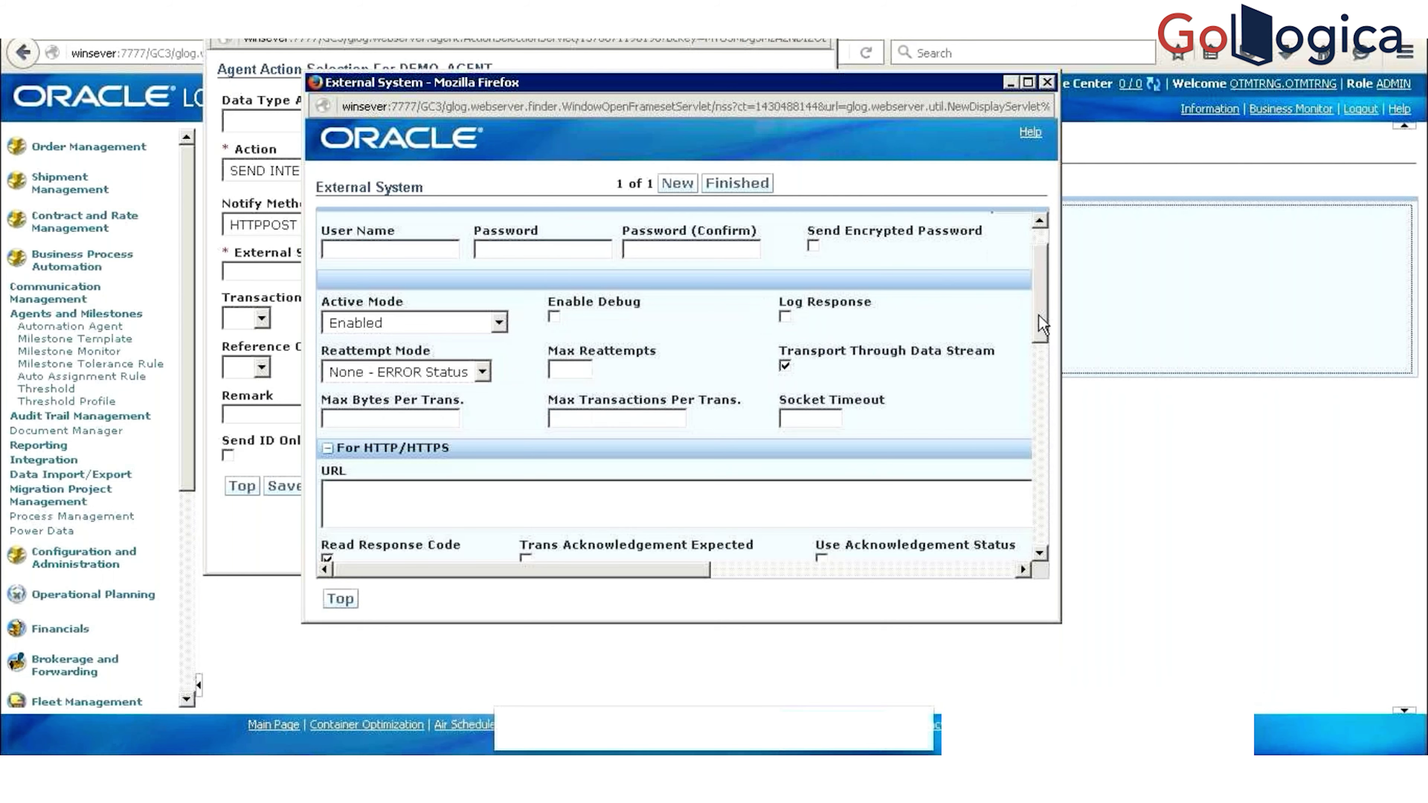
scroll(1038, 316, "down", 8)
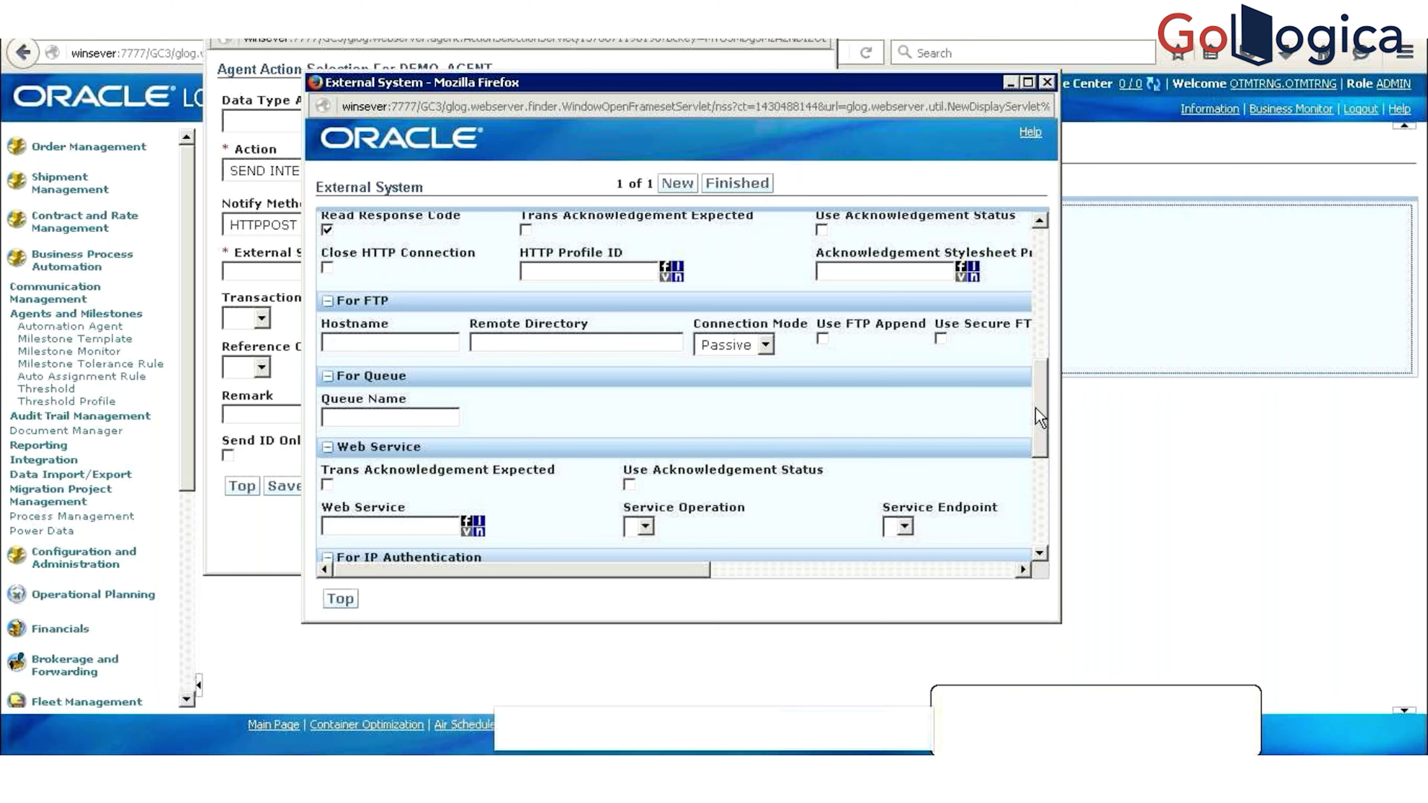
scroll(1040, 418, "down", 1)
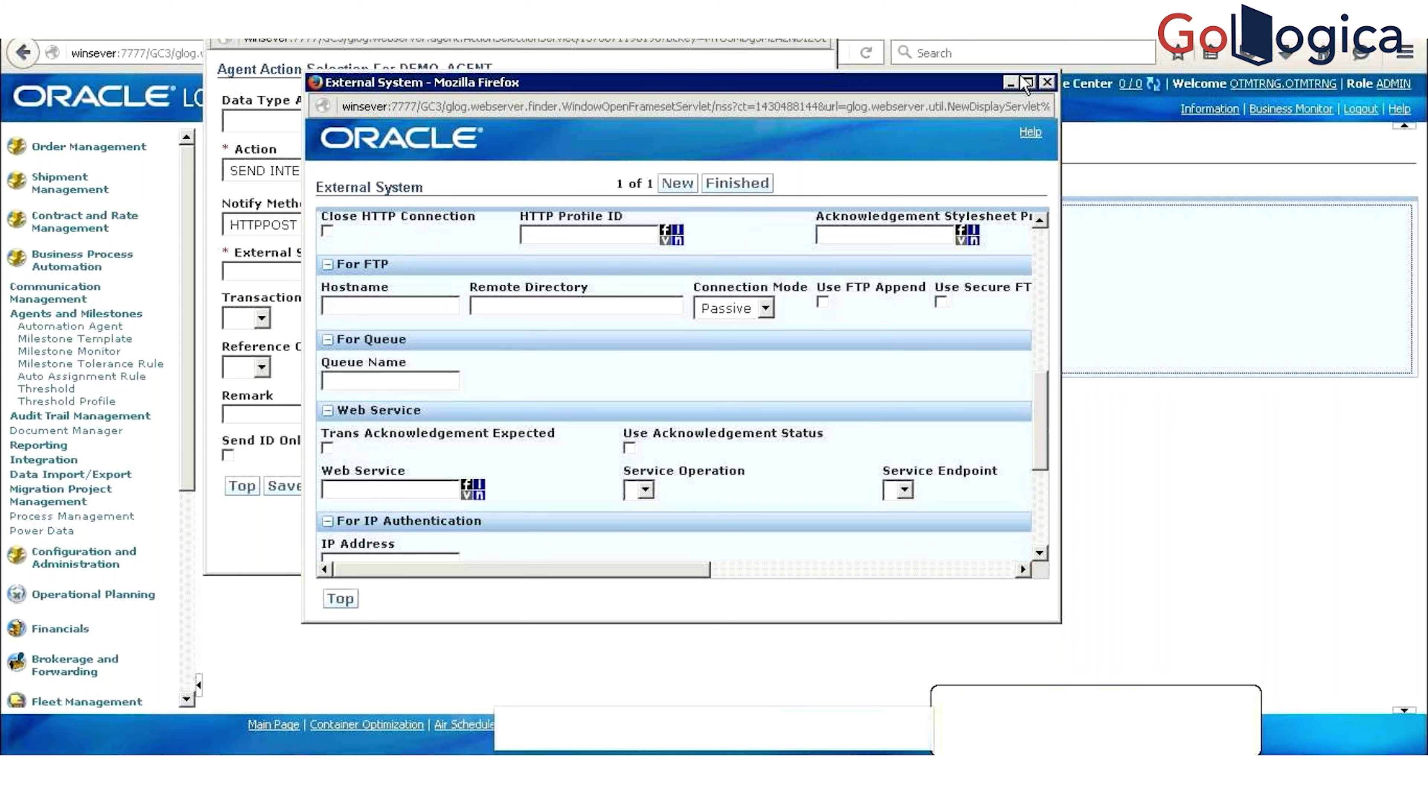
left_click(1046, 83)
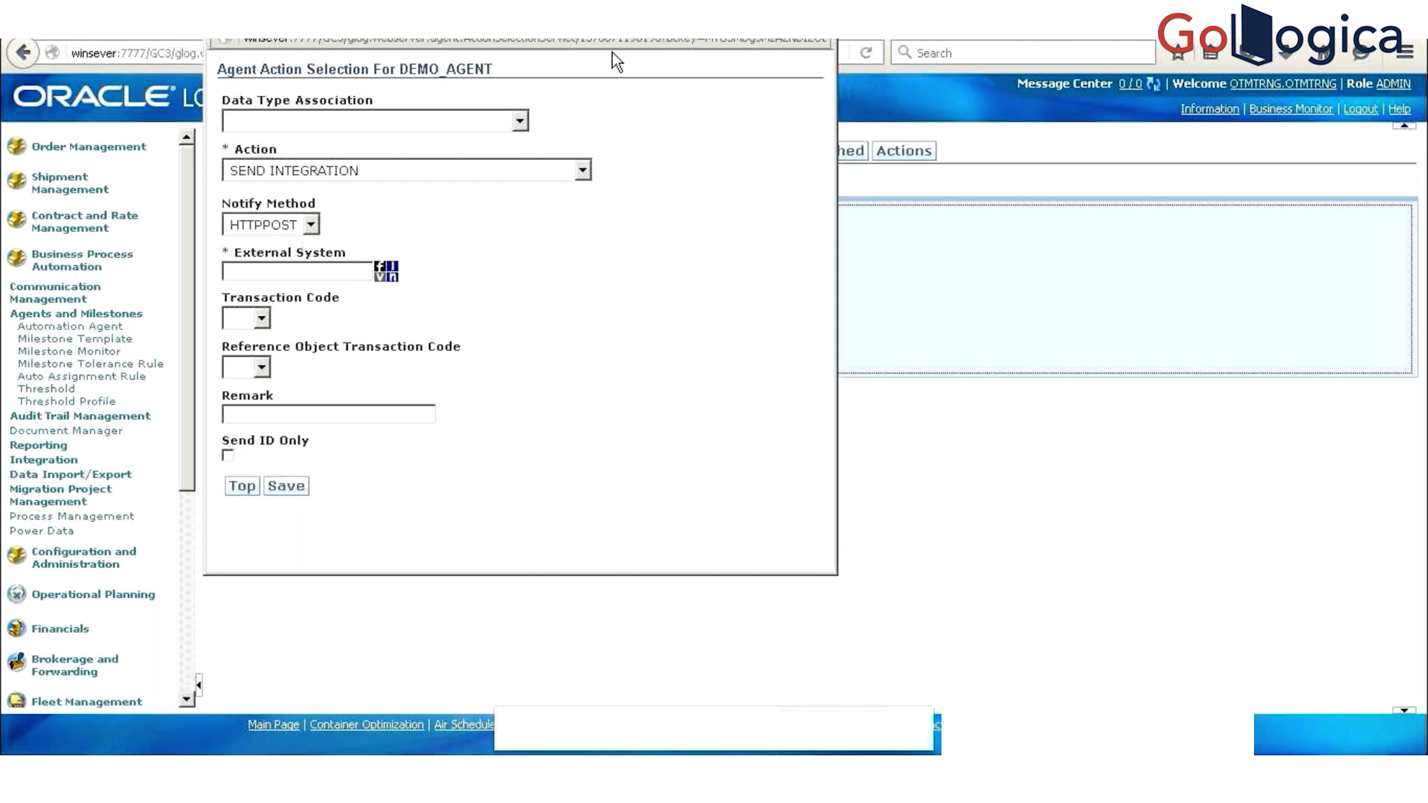
left_click_drag(612, 52, 643, 95)
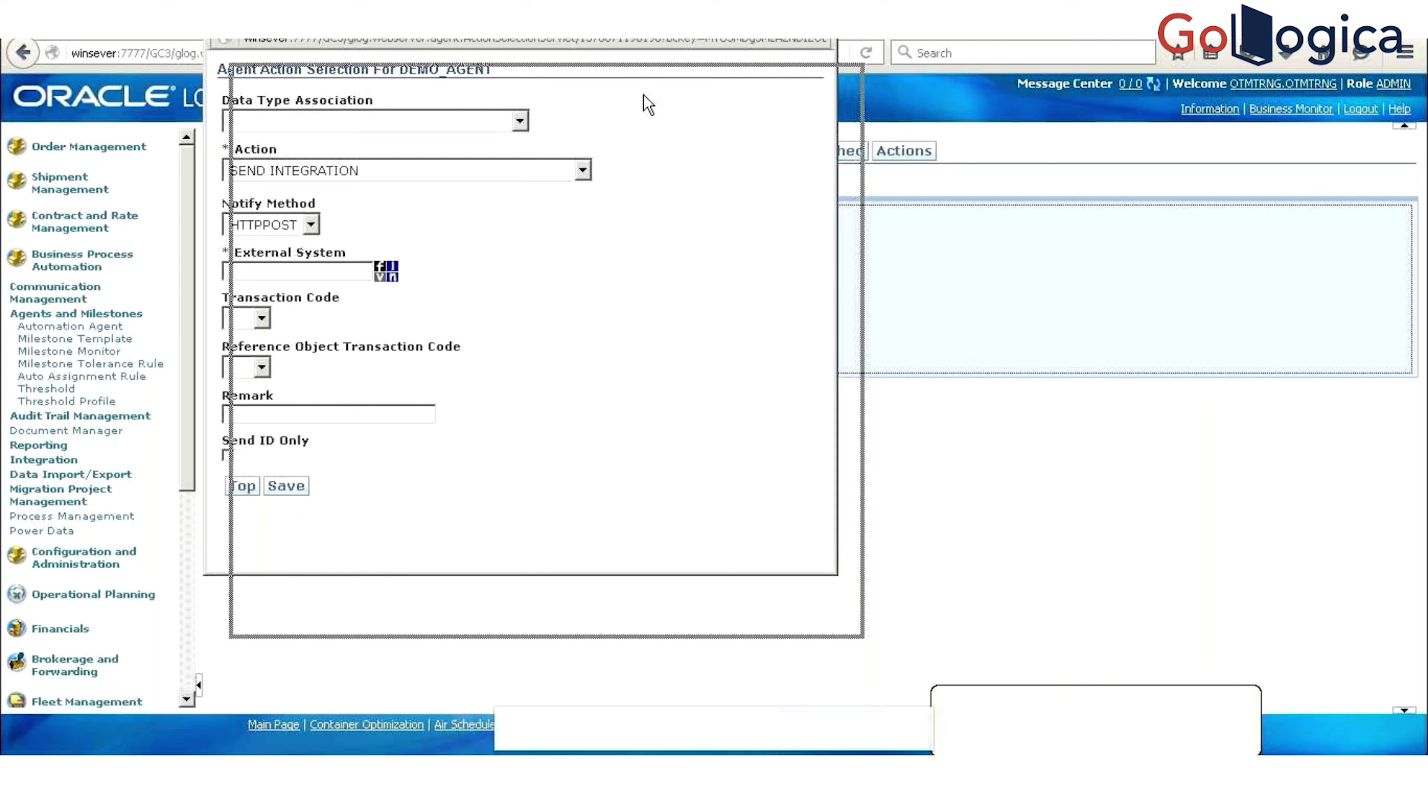
left_click_drag(644, 95, 643, 95)
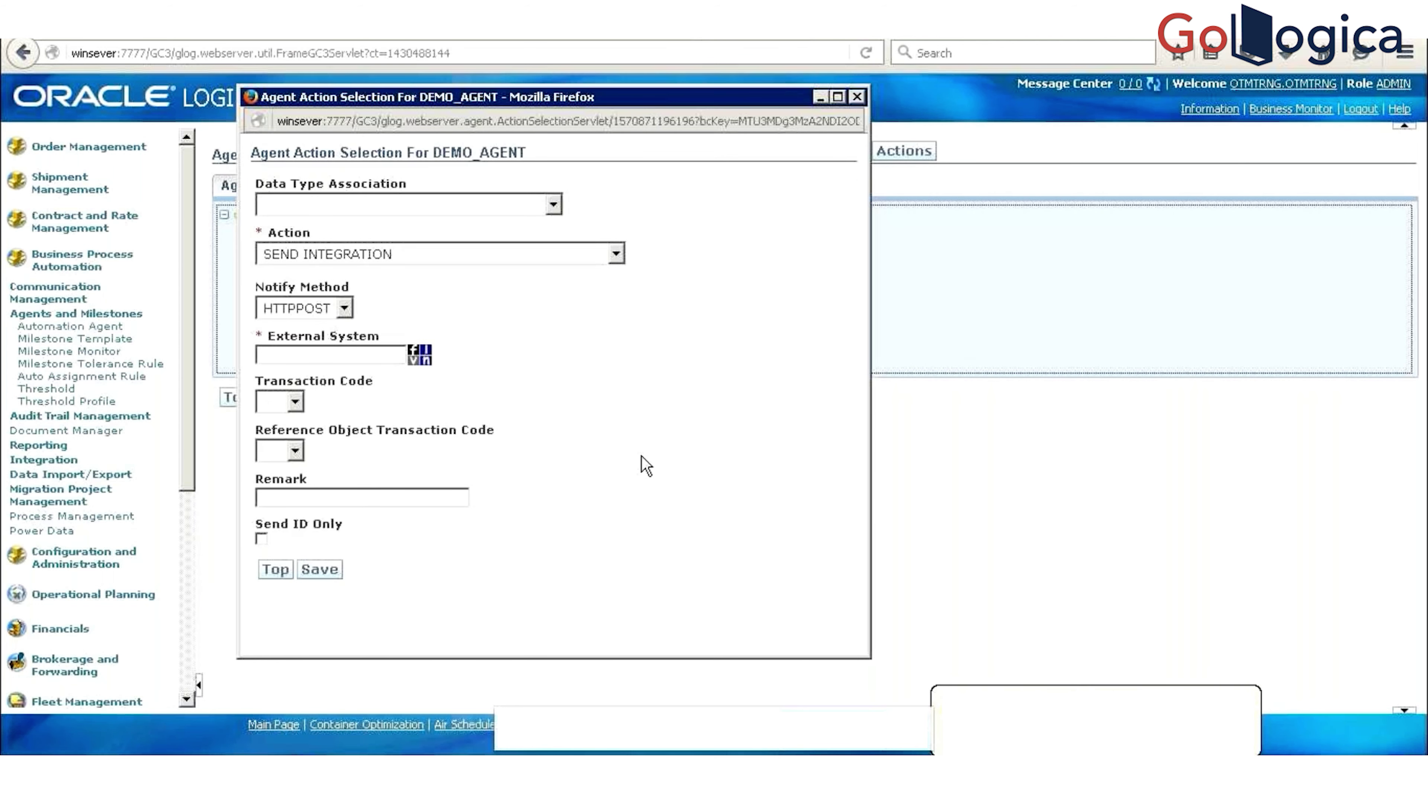
left_click(924, 395)
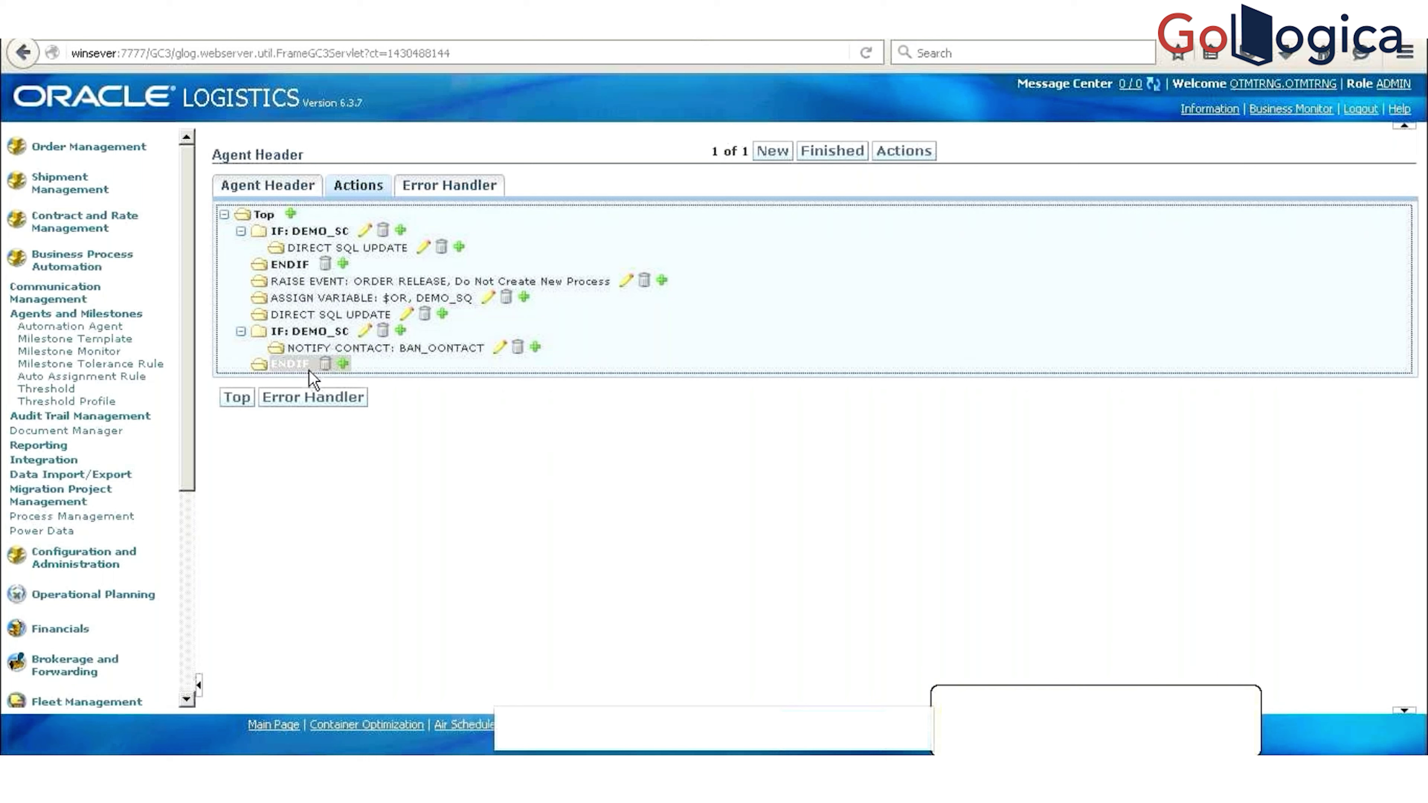
Step: Review the actions that can be added after the last ENDIF and select COPY REFNUMS TO ORDER RELEASE without saving it
left_click(343, 364)
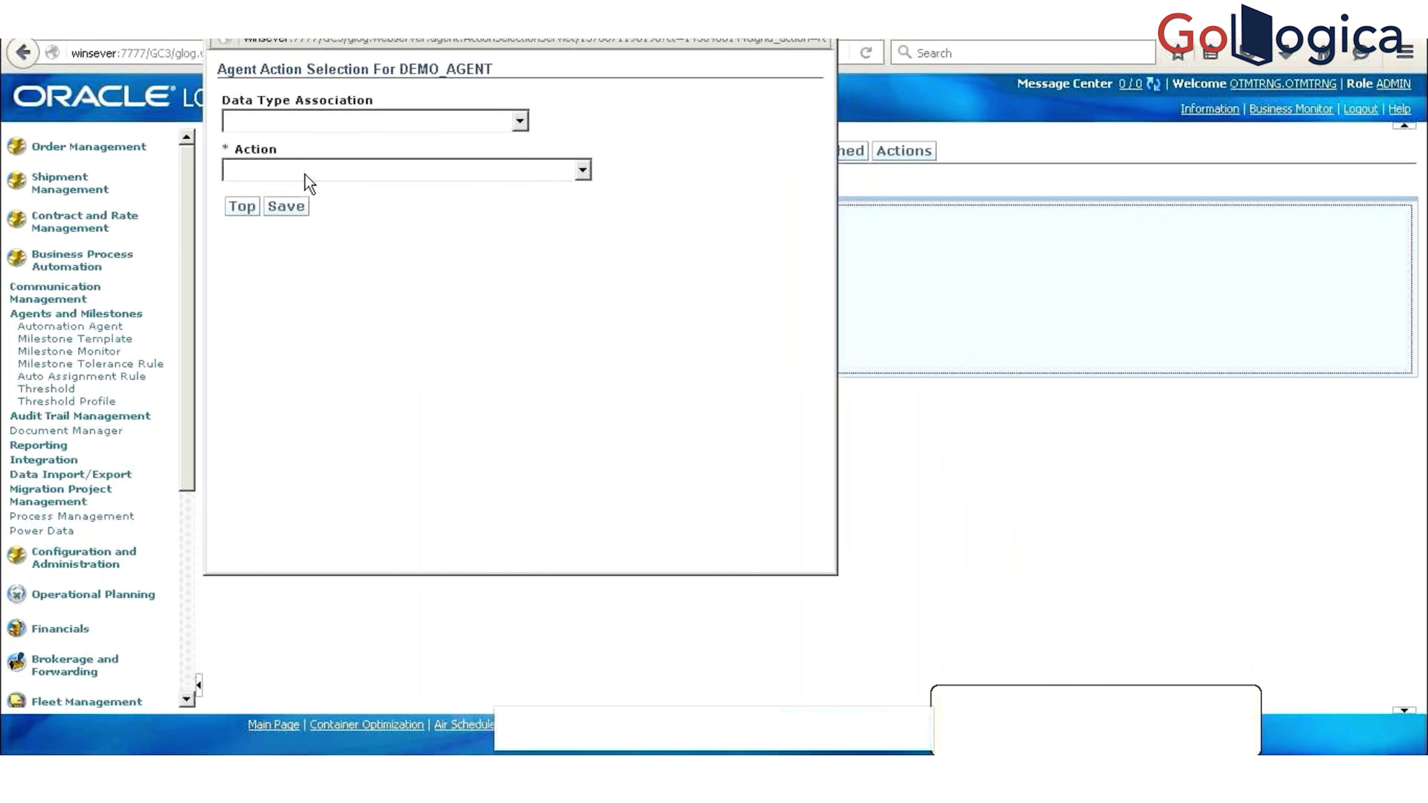
left_click(304, 174)
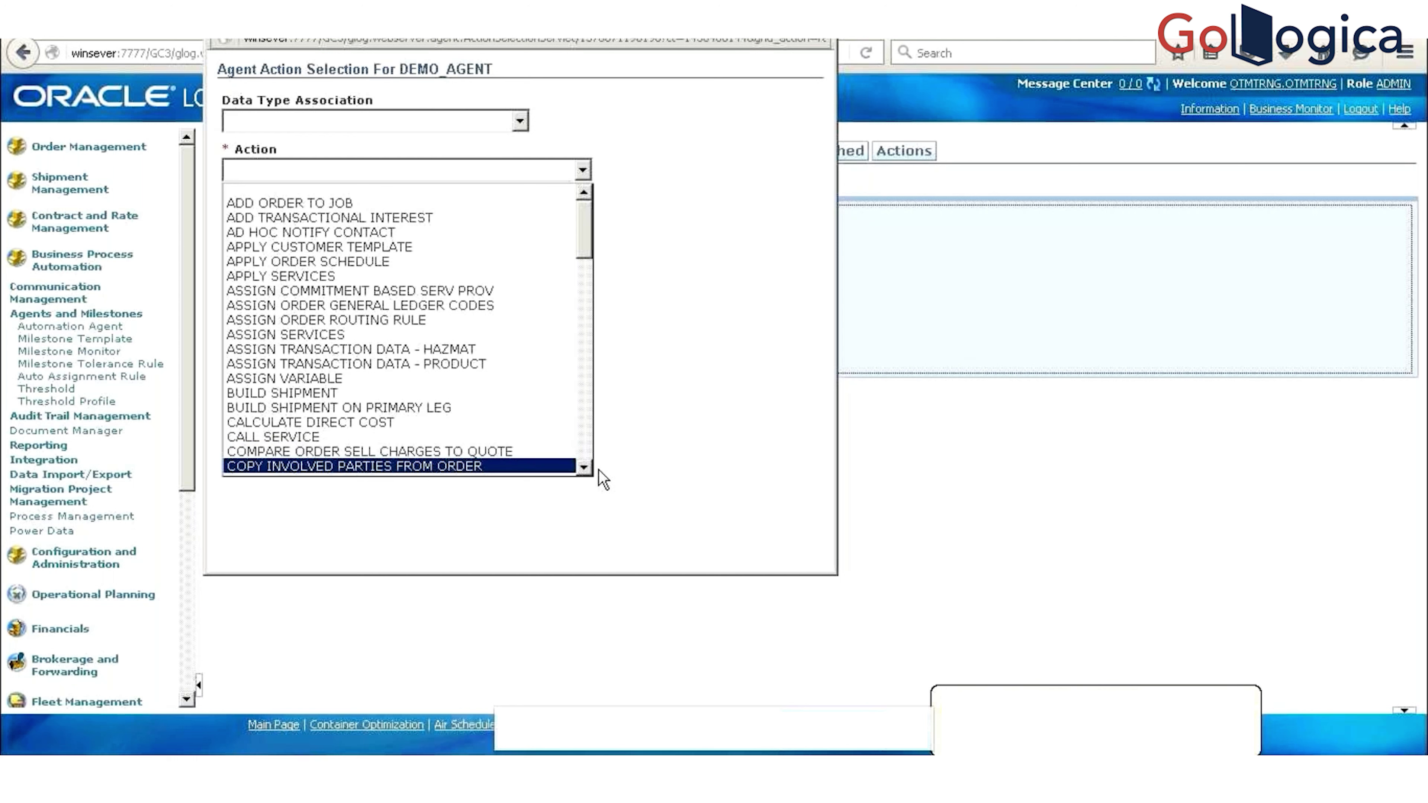
key("Down")
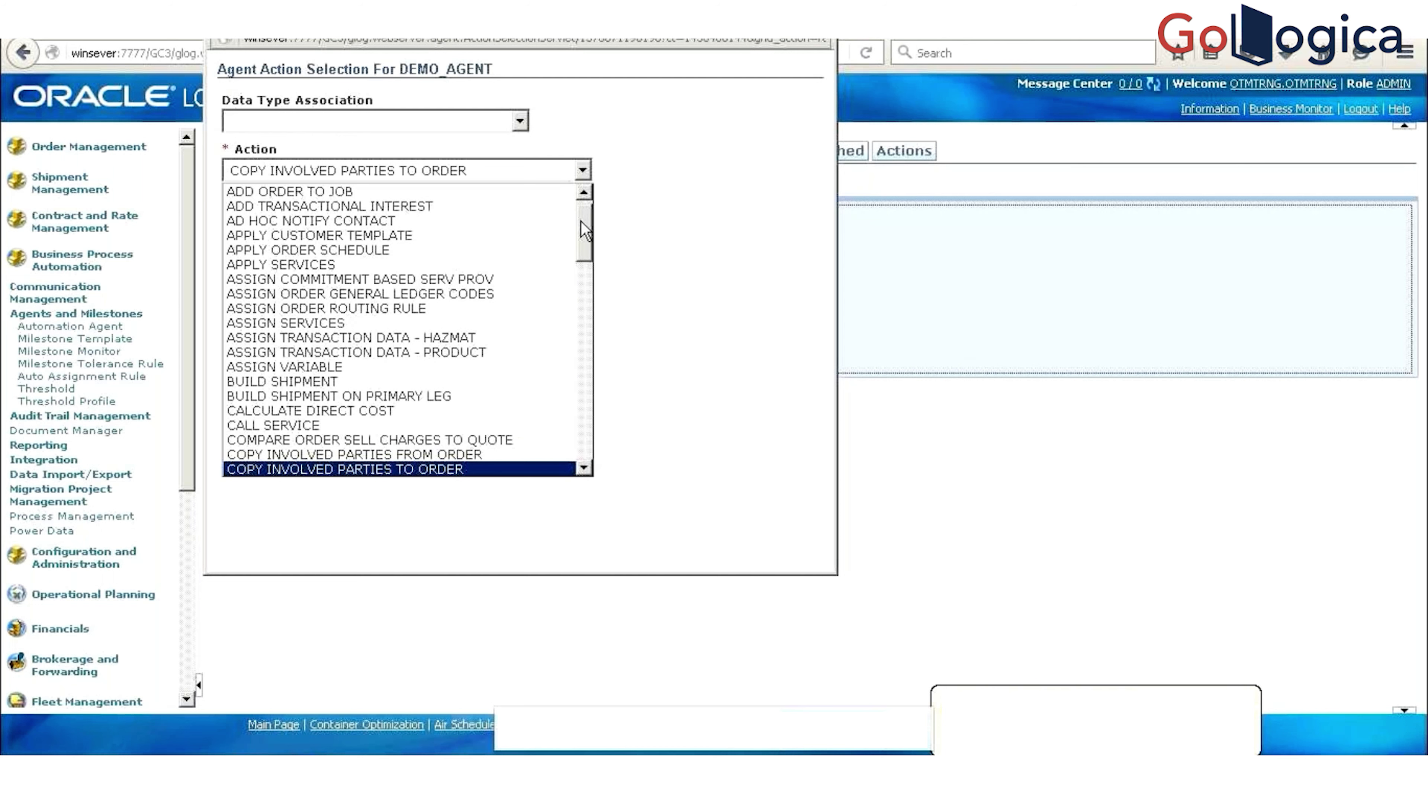
key("Down")
key("Down")
key("Down")
key("Down")
scroll(583, 230, "down", 5)
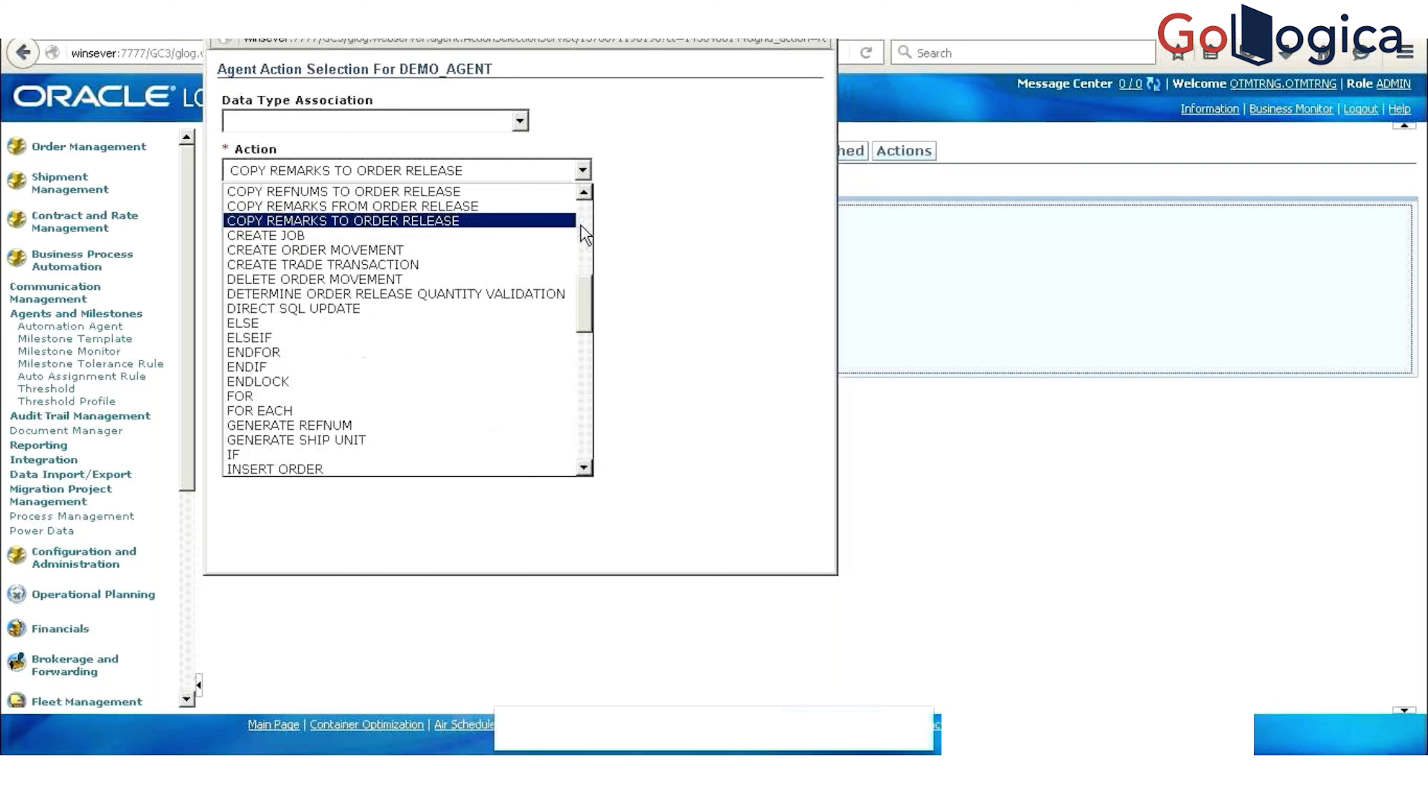
scroll(584, 230, "up", 3)
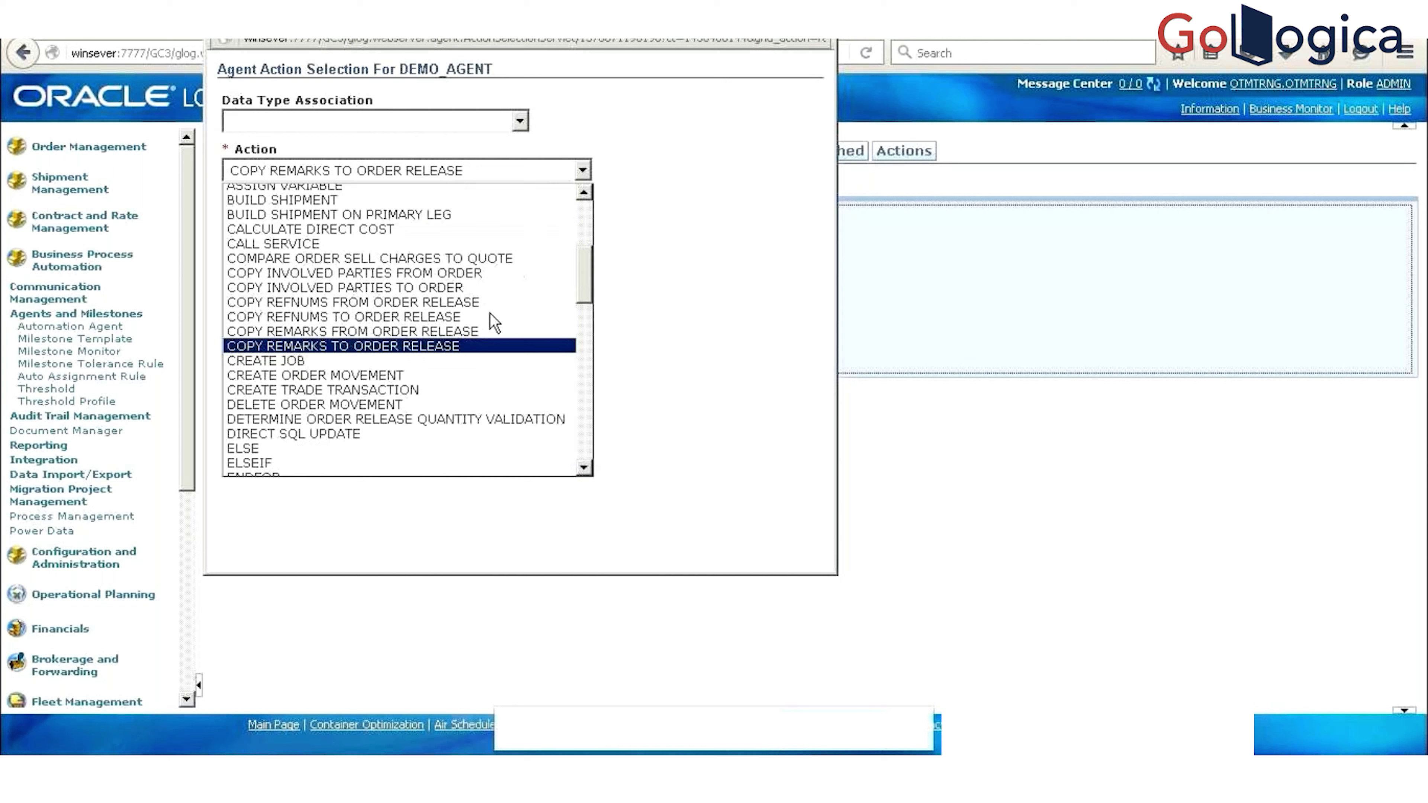
scroll(389, 266, "up", 3)
left_click(385, 441)
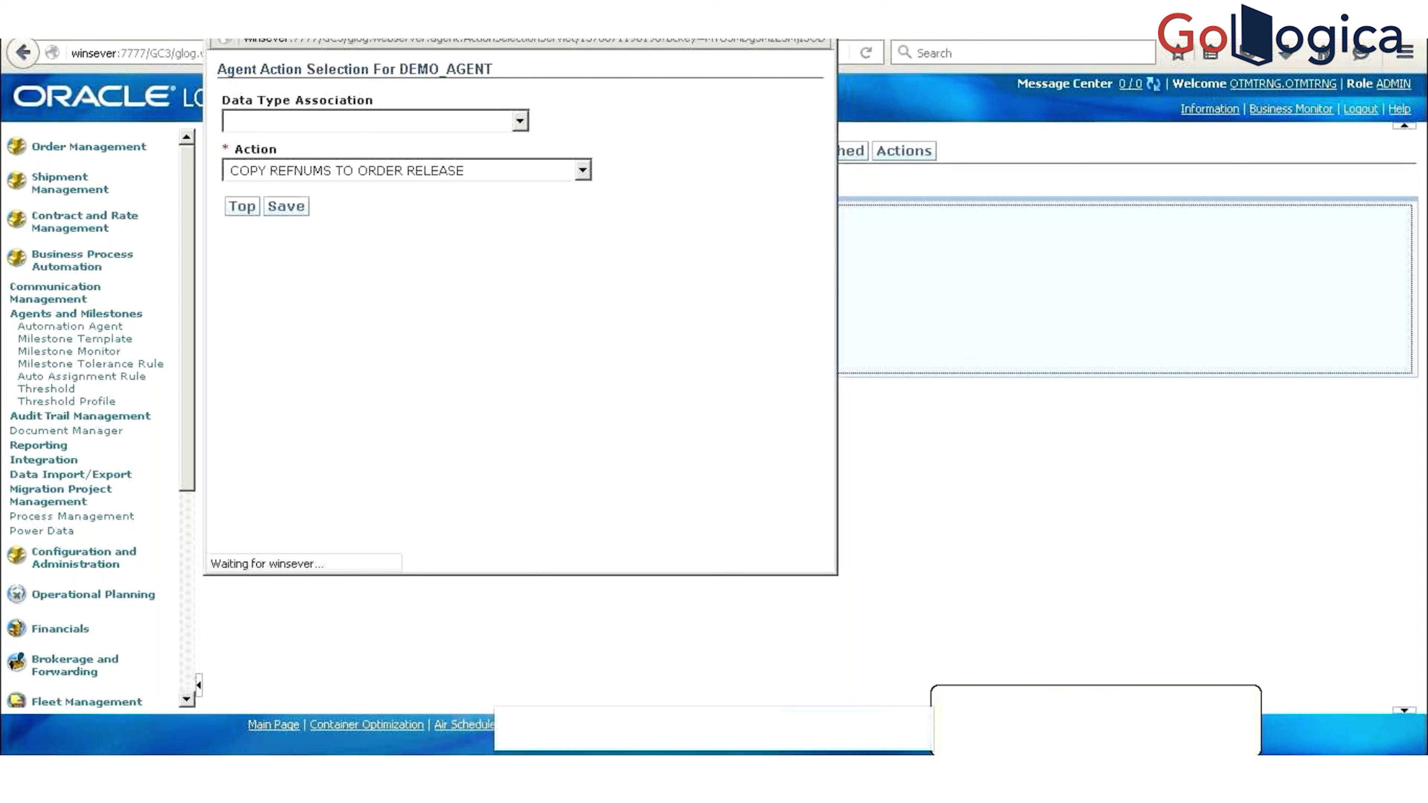
left_click_drag(606, 13, 588, 111)
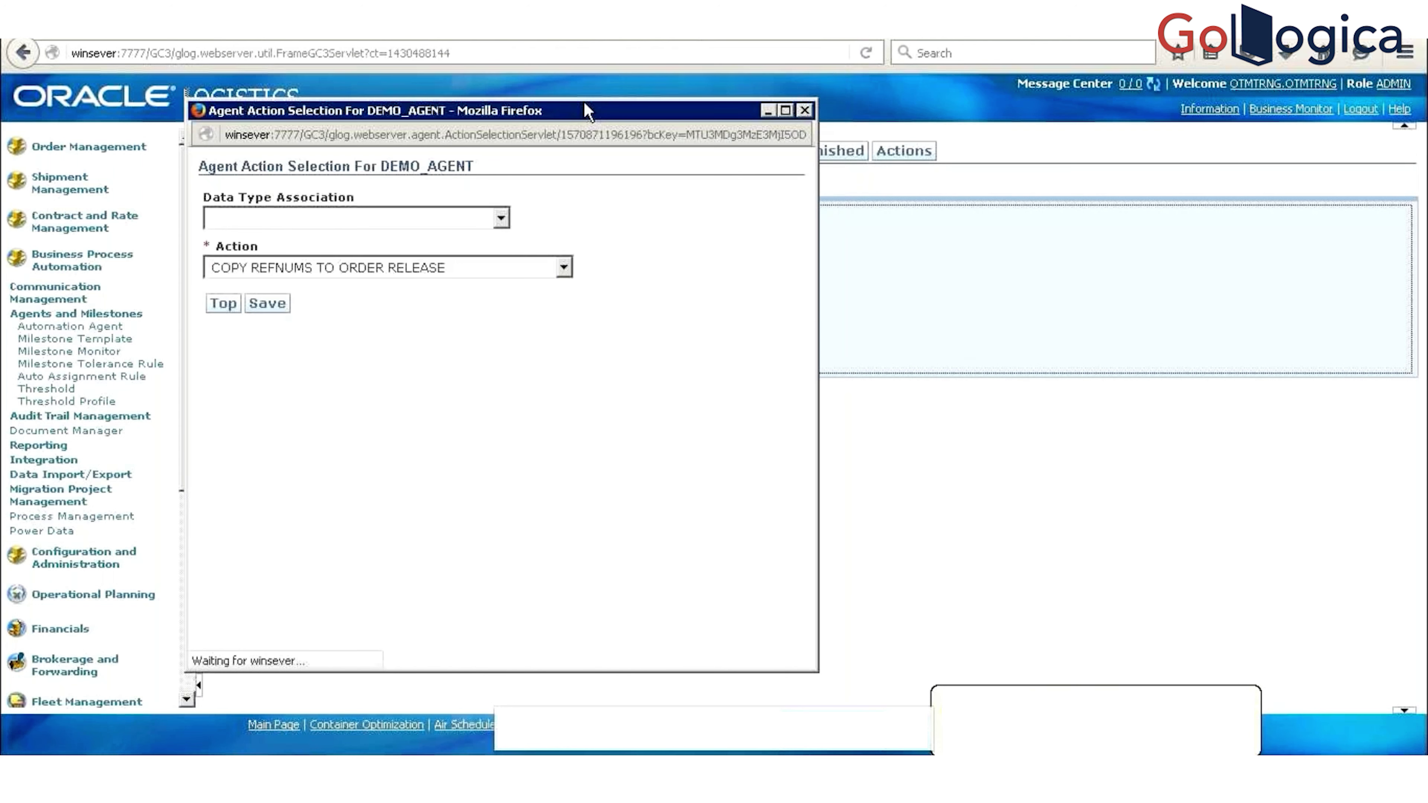
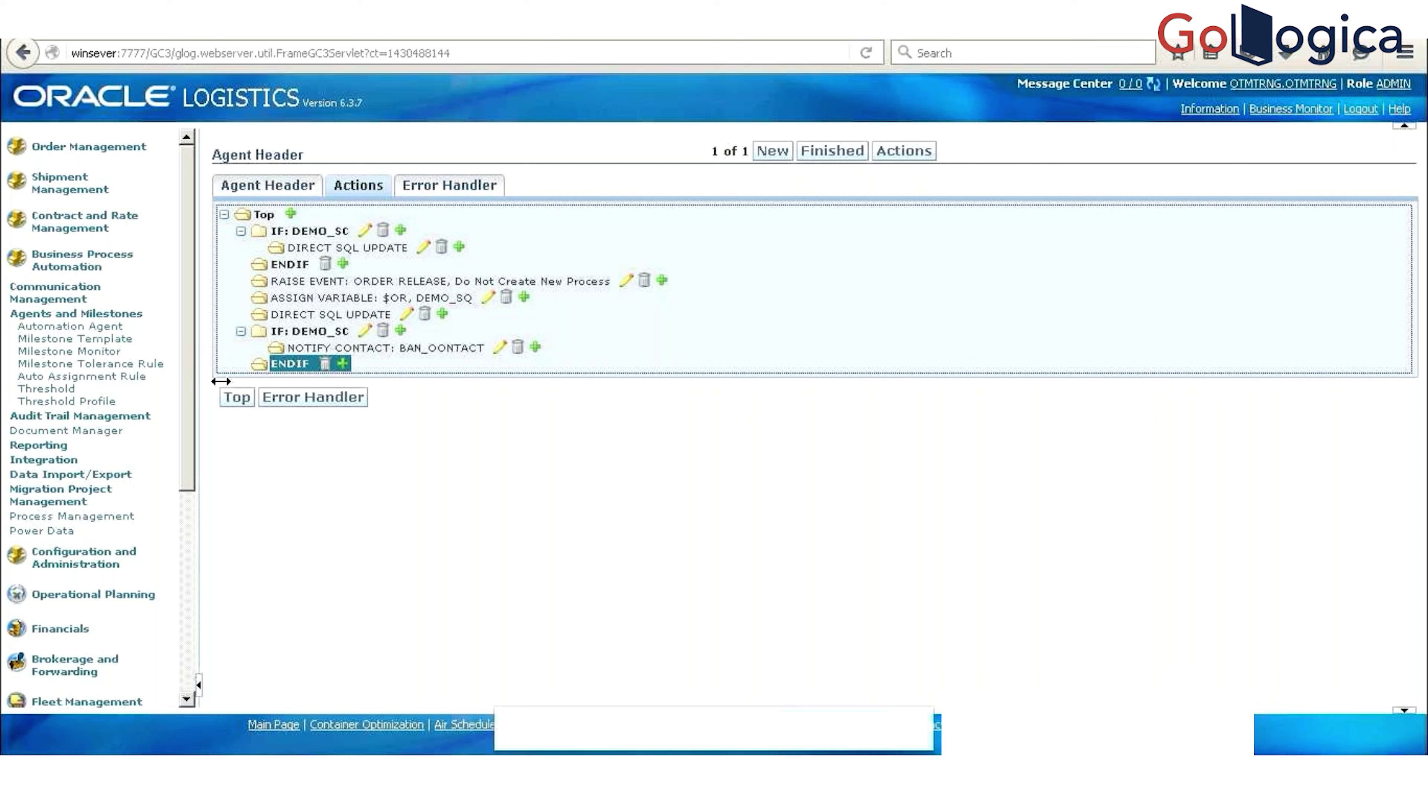
Step: Examine the actions available for the agent's Error Handler and leave the selection unsaved
left_click(304, 398)
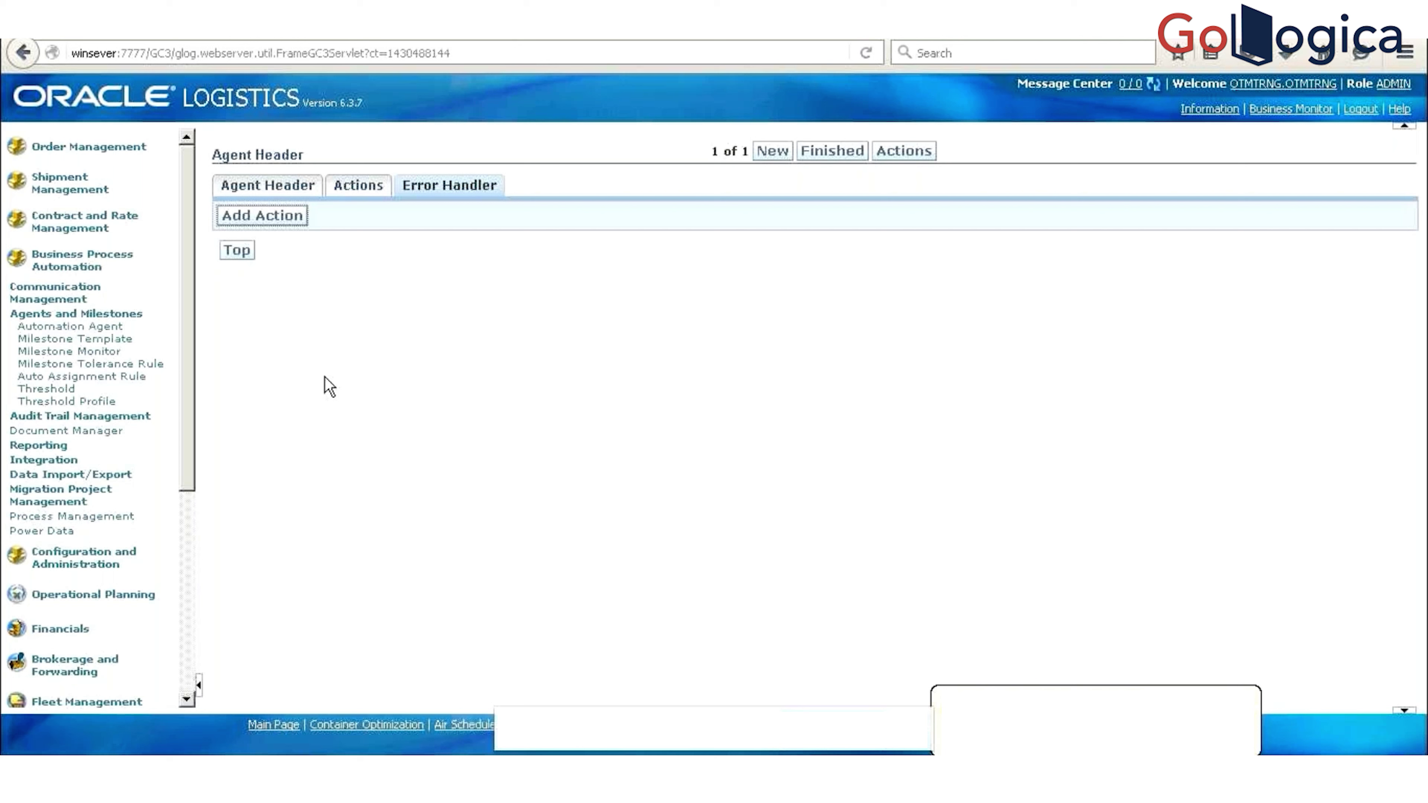
left_click(246, 219)
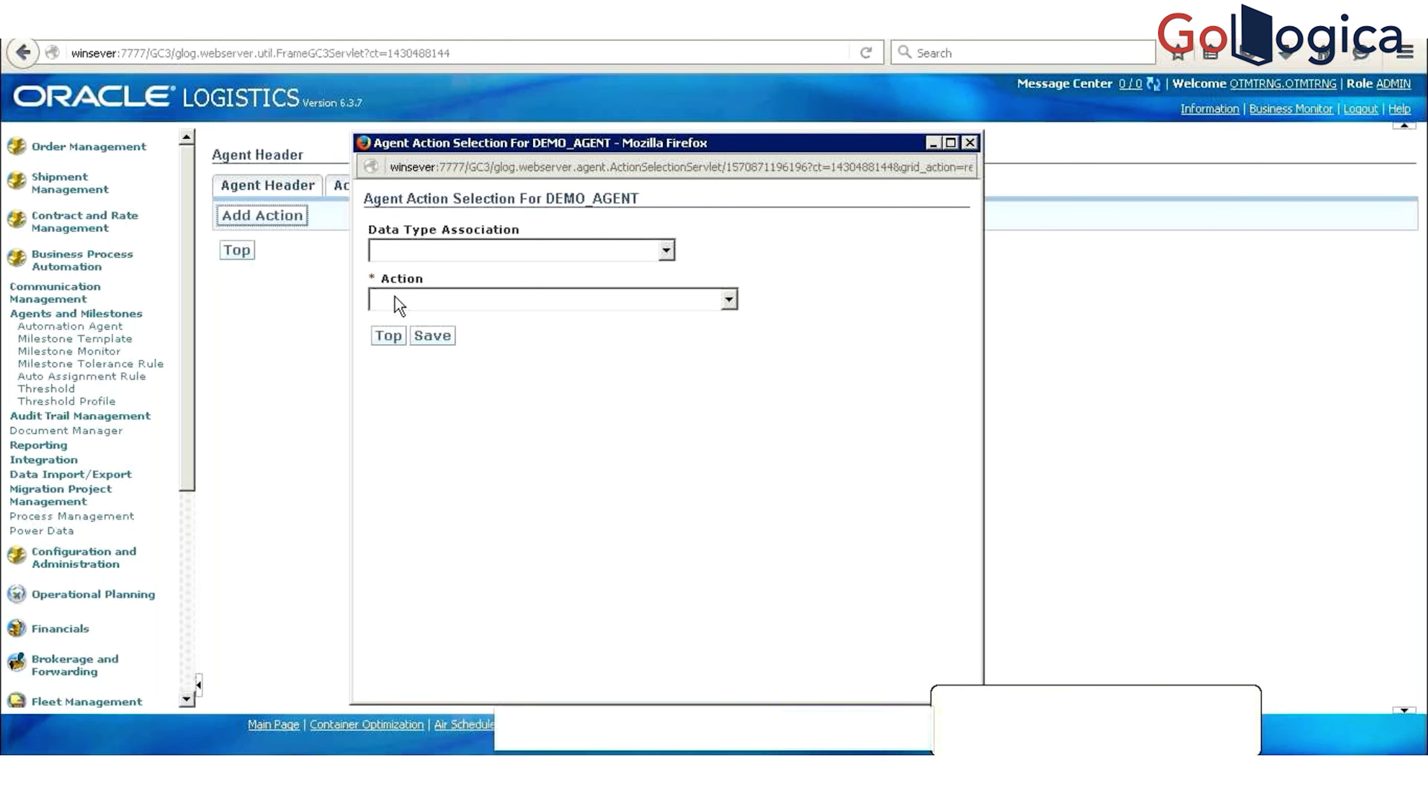
left_click(379, 298)
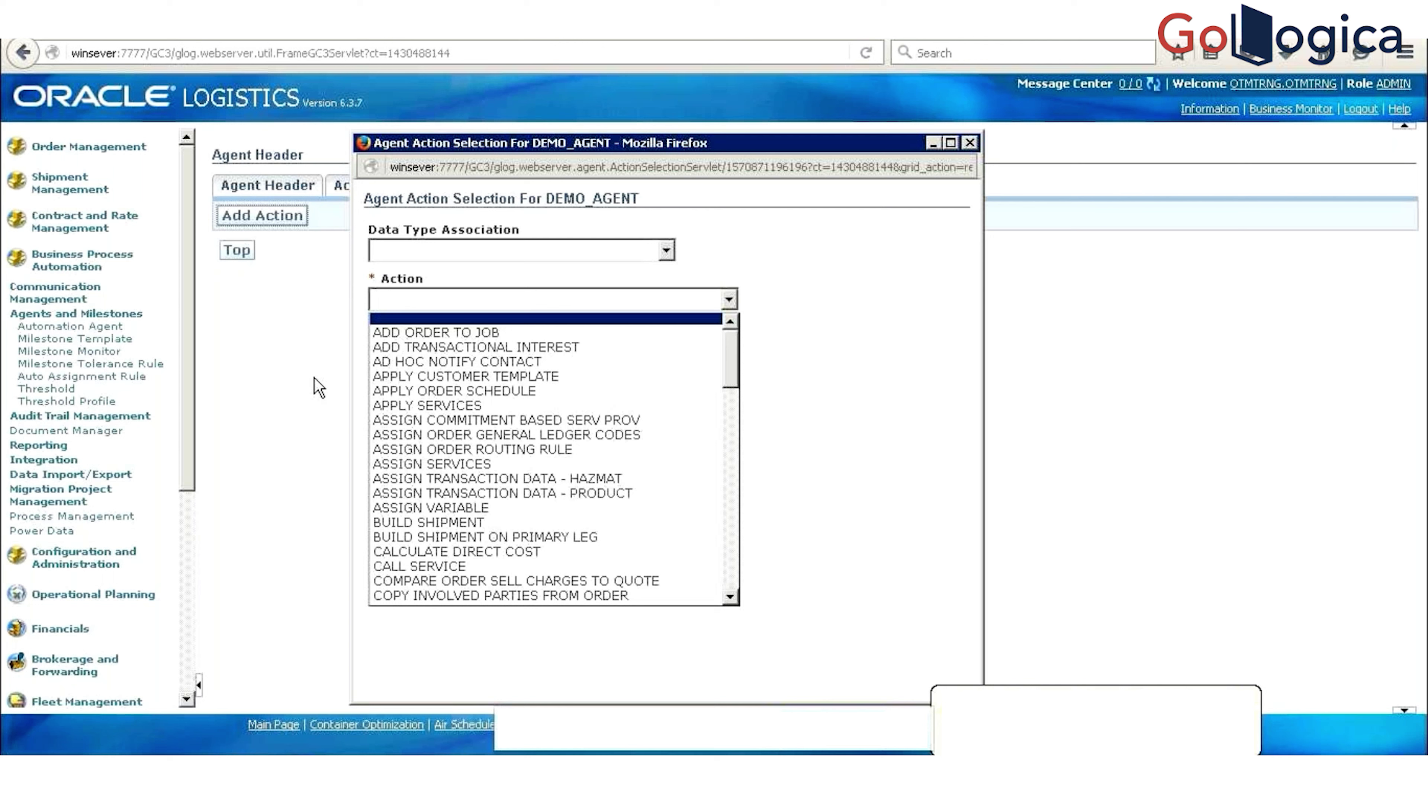
left_click(969, 142)
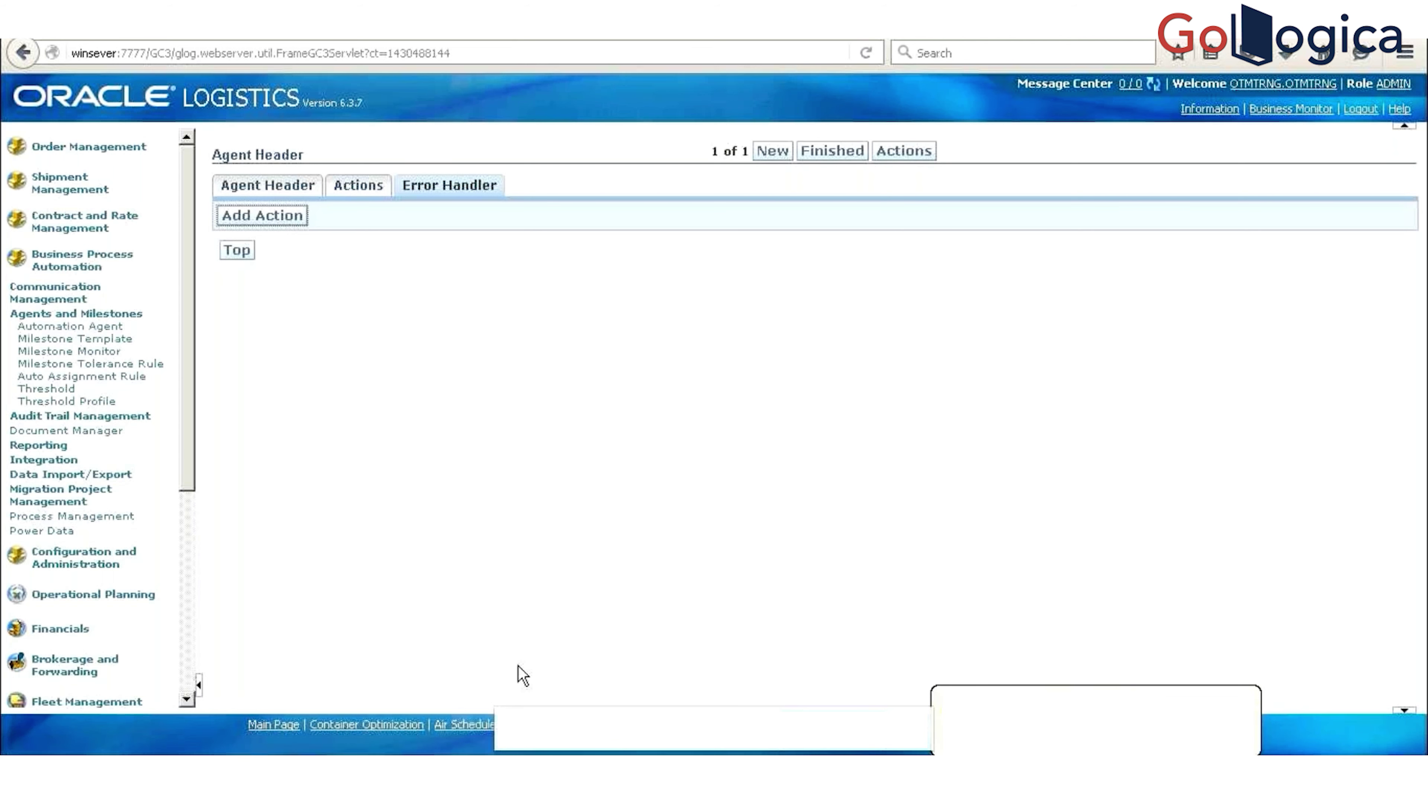
left_click(325, 750)
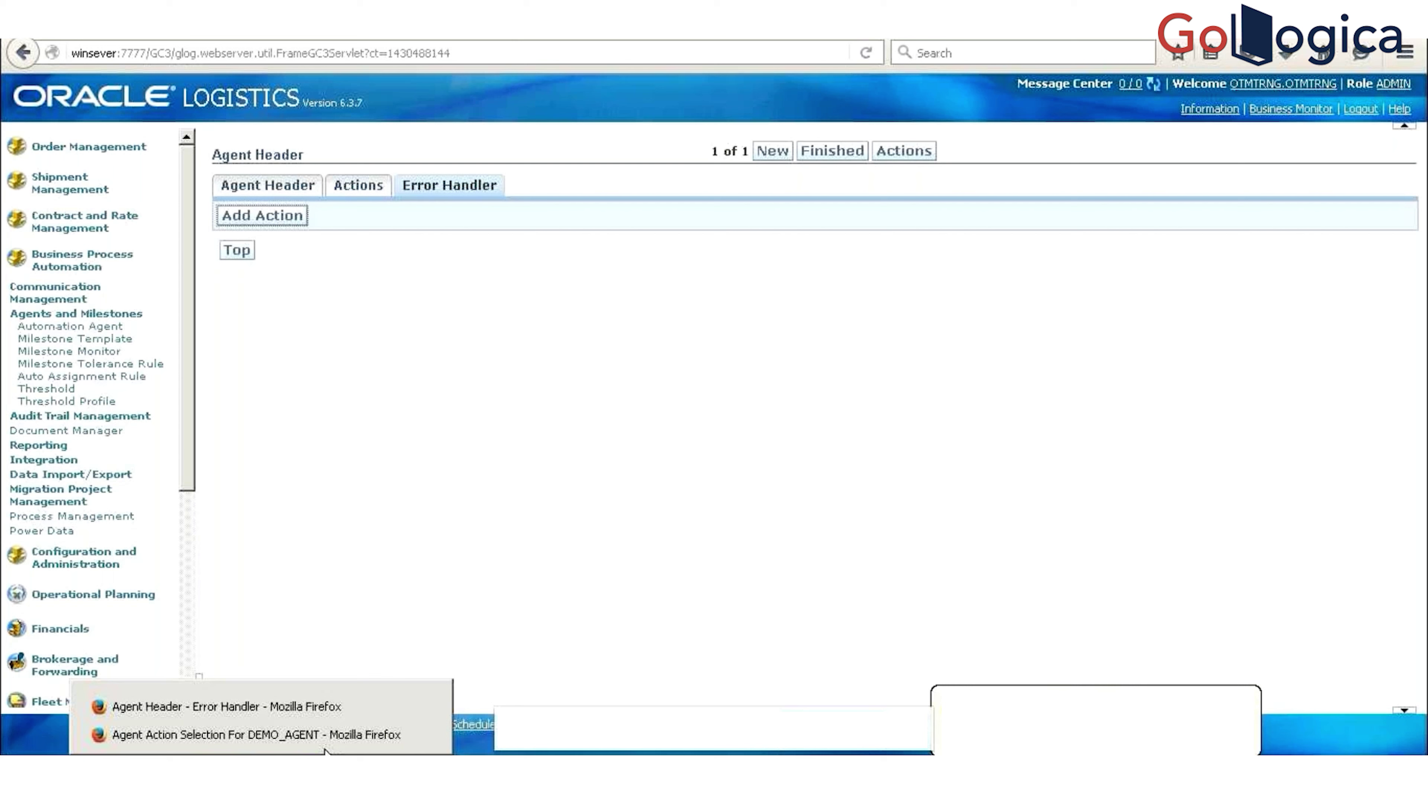
left_click(257, 734)
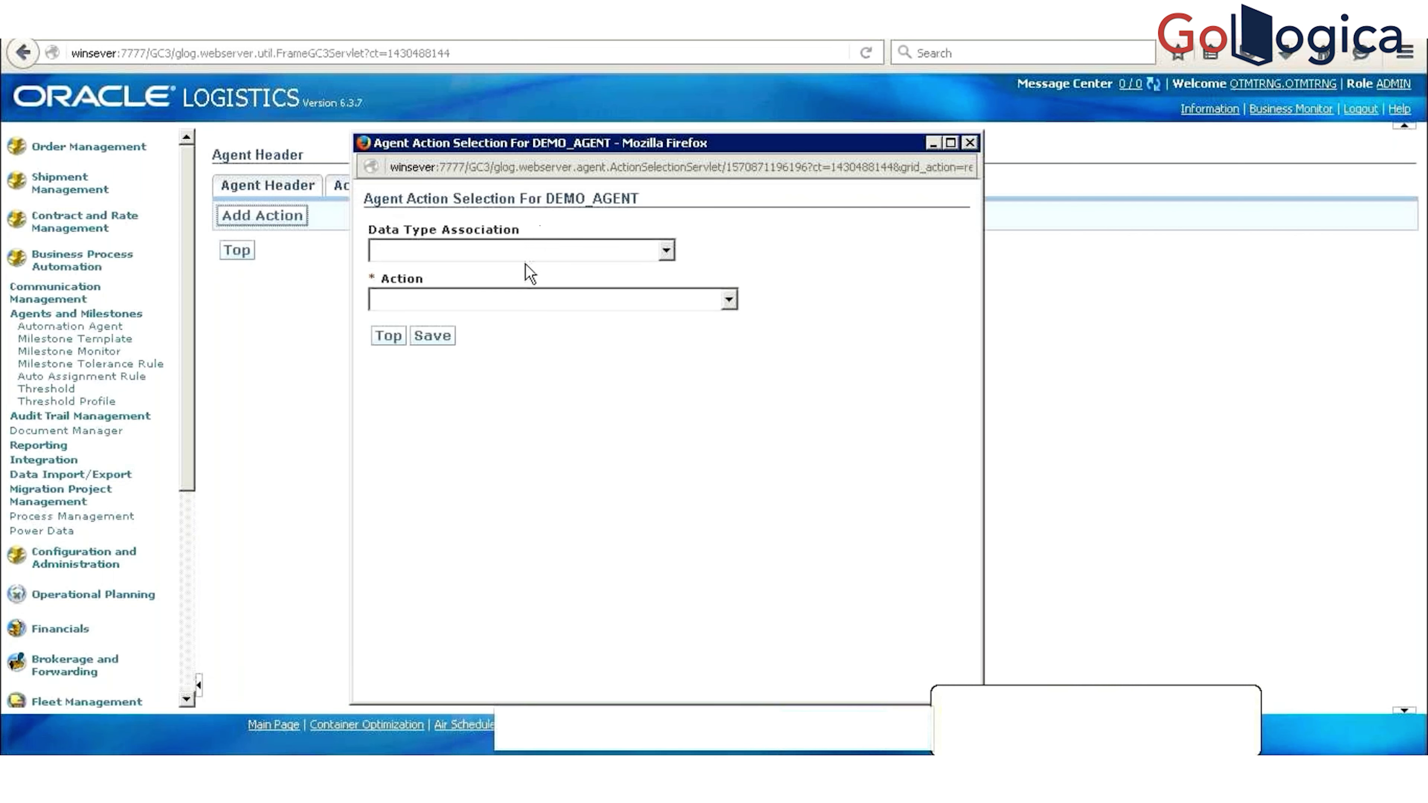
left_click(529, 301)
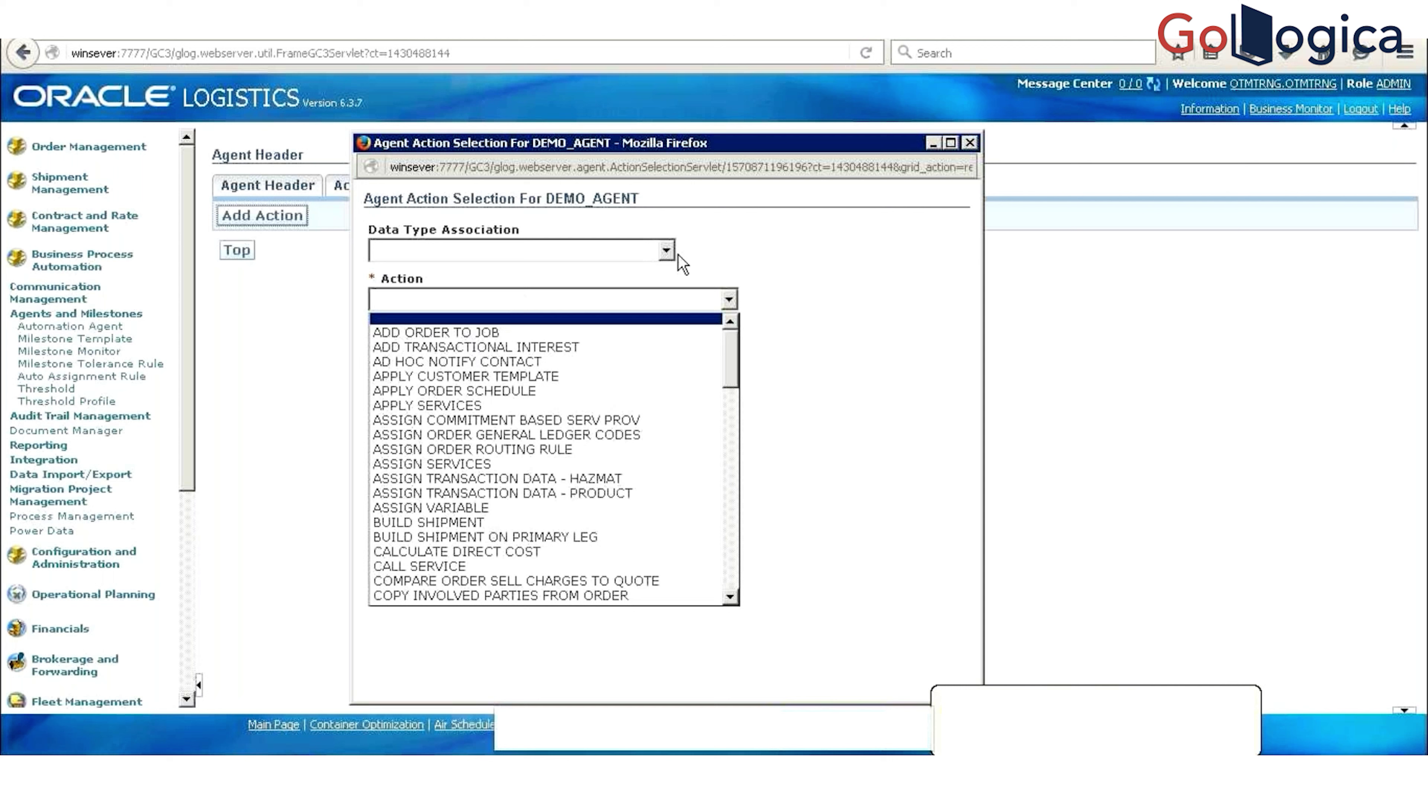
left_click(970, 144)
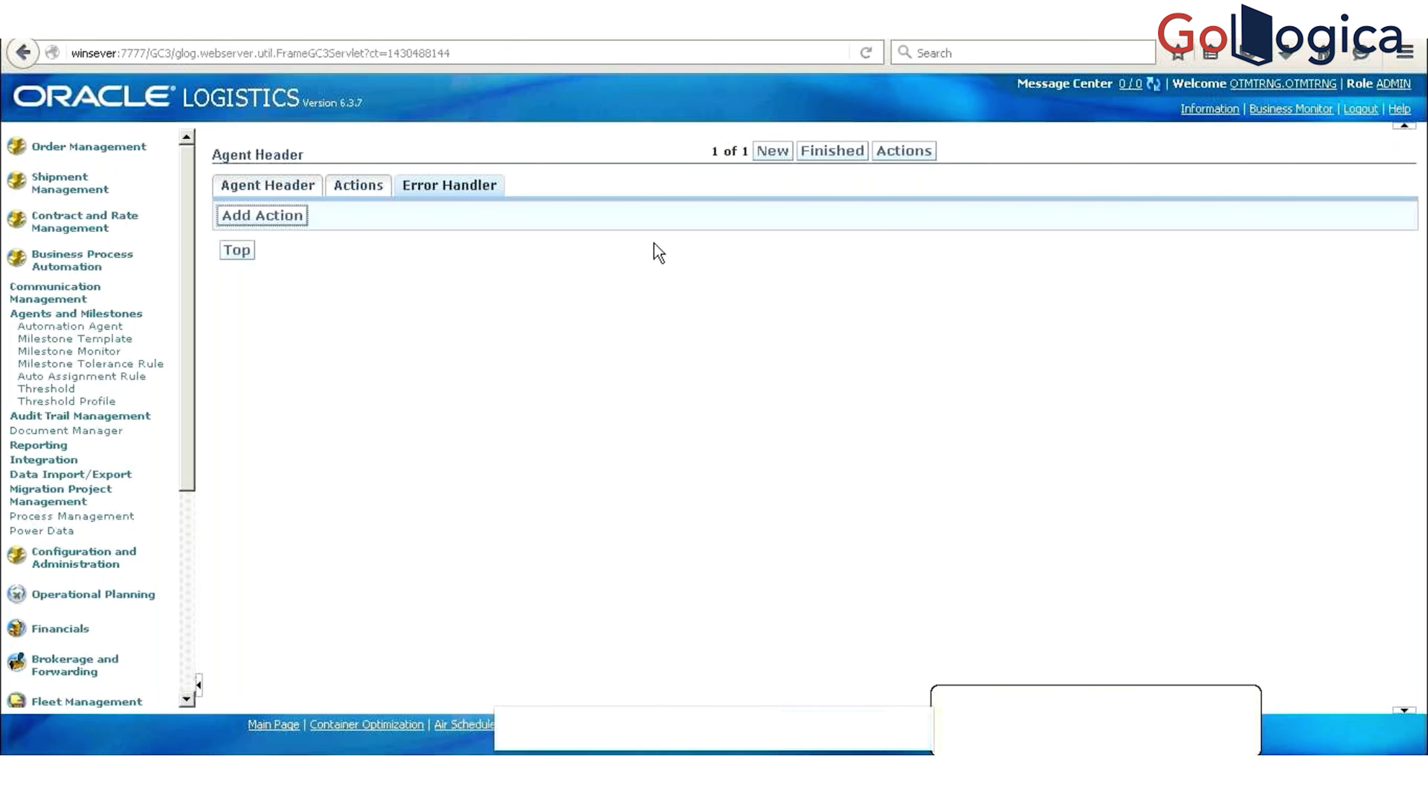
left_click(273, 222)
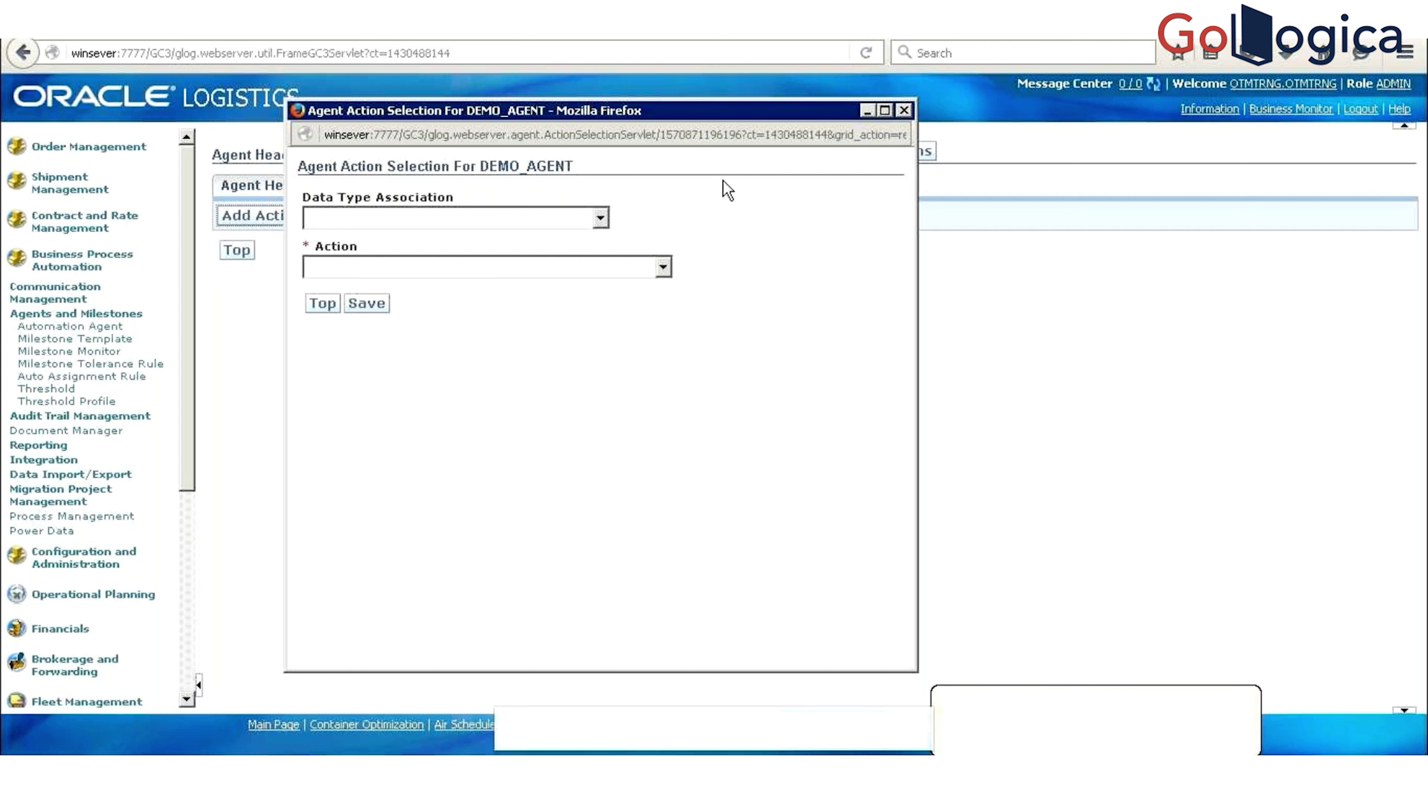
left_click(903, 110)
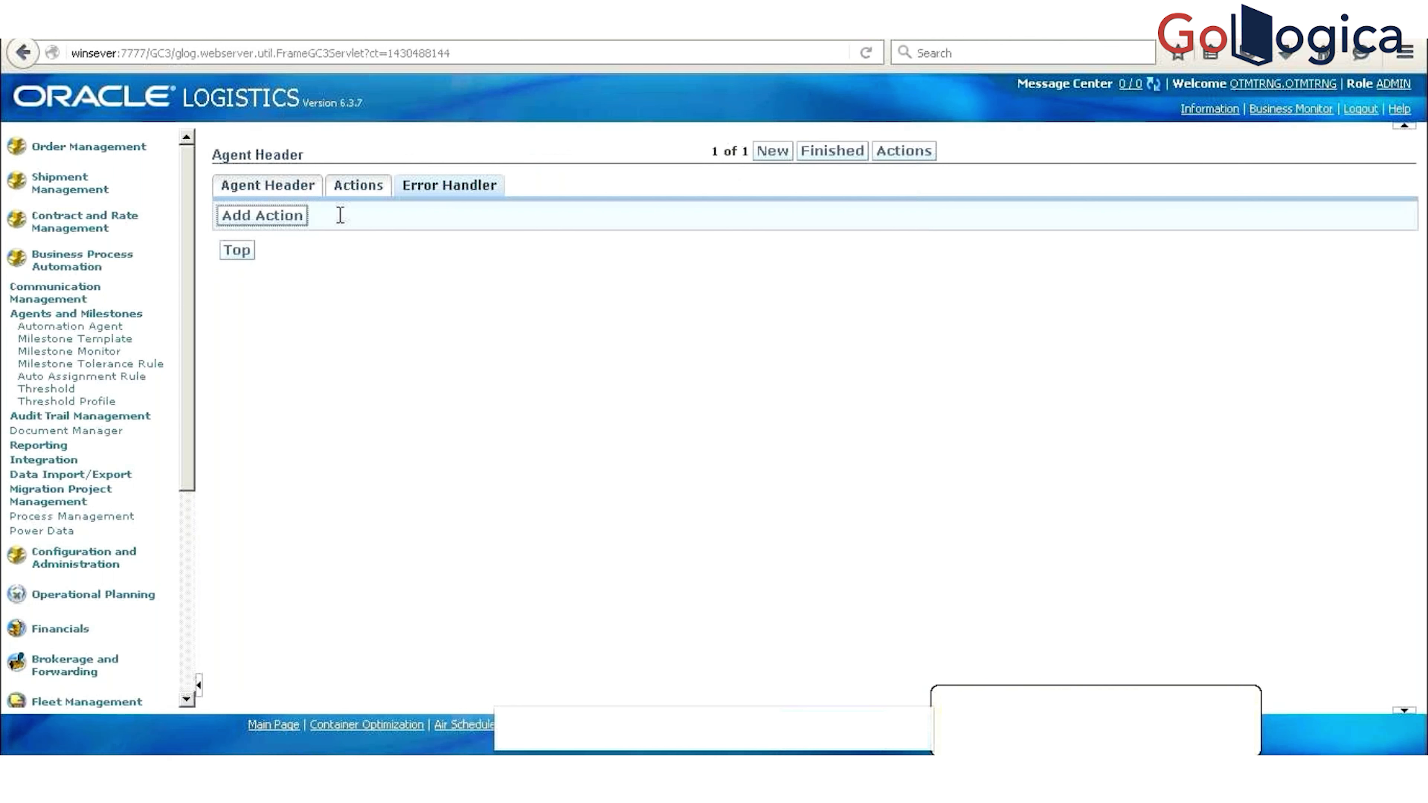
Step: Return to DEMO_AGENT's action list and finish the agent to save its modifications
left_click(348, 194)
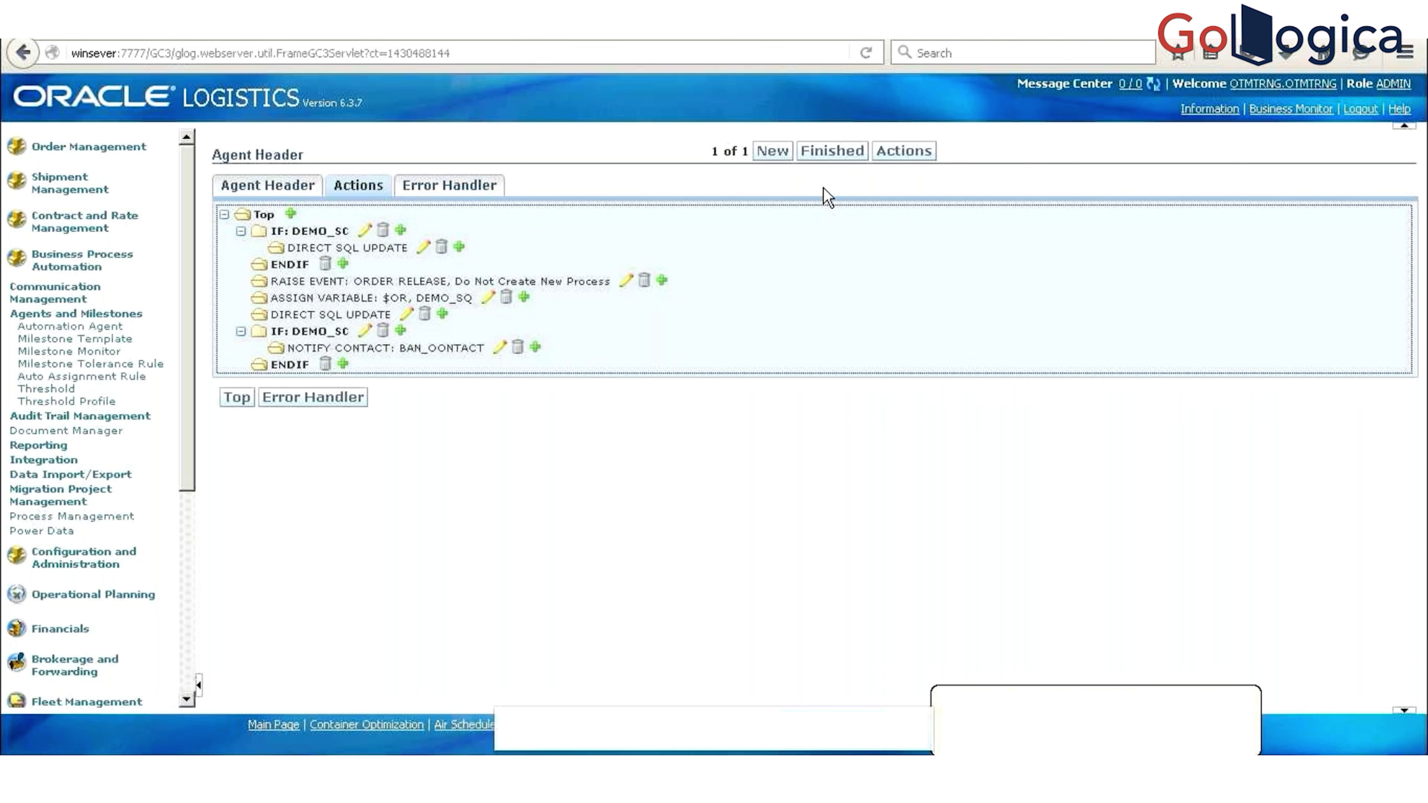
left_click(831, 150)
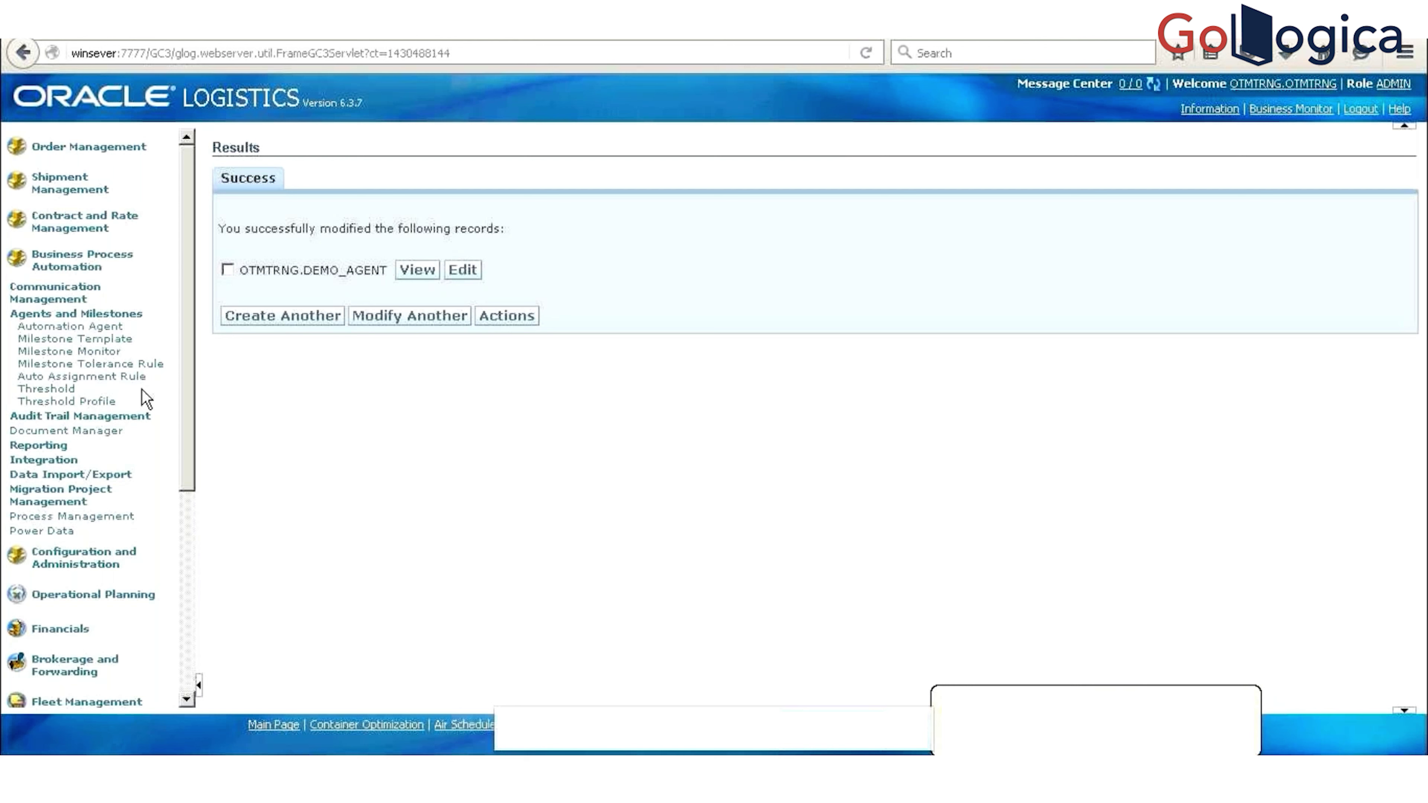
Step: Start a new External System record under Communication Management and set its External System ID to OTM_TO_EBS
scroll(147, 402, "down", 1)
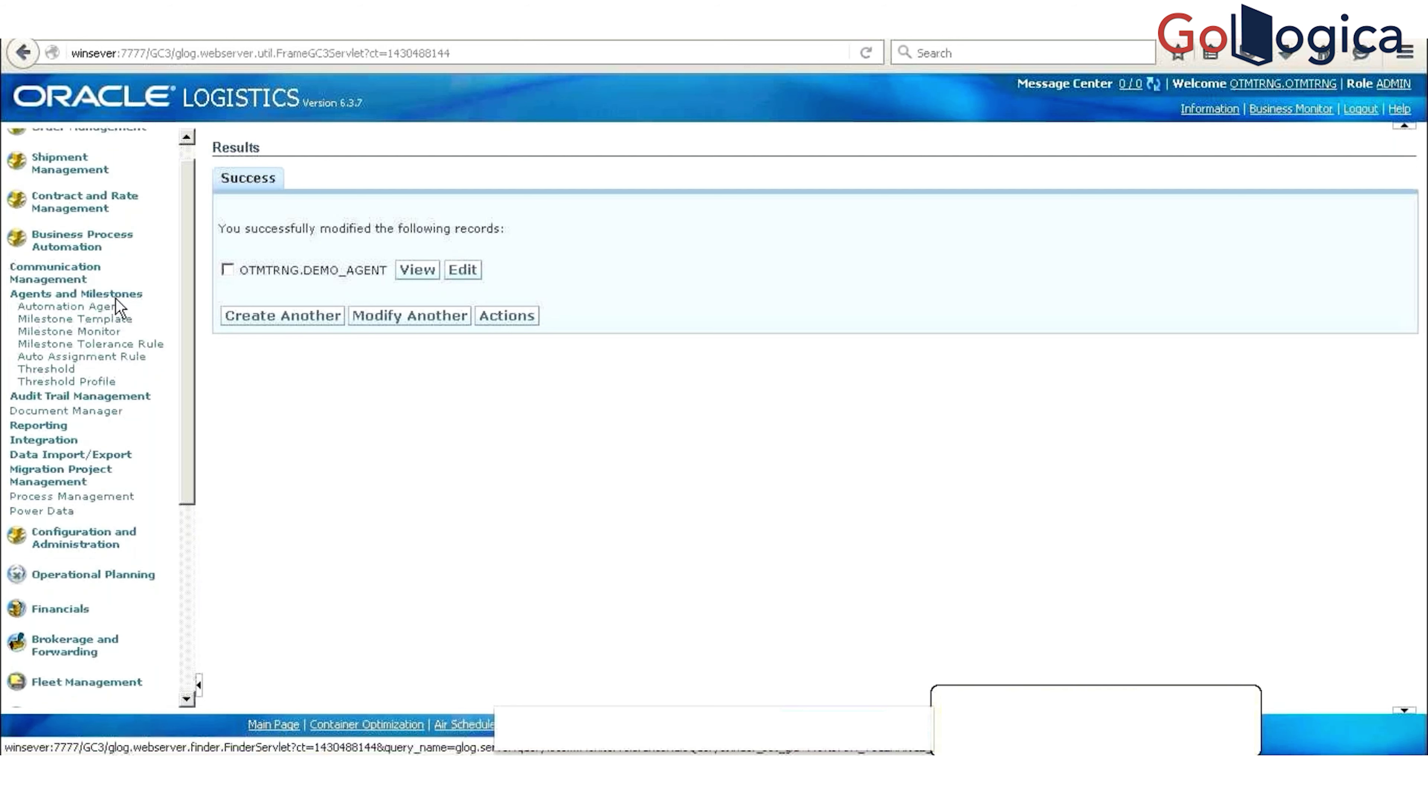
left_click(56, 275)
left_click(55, 272)
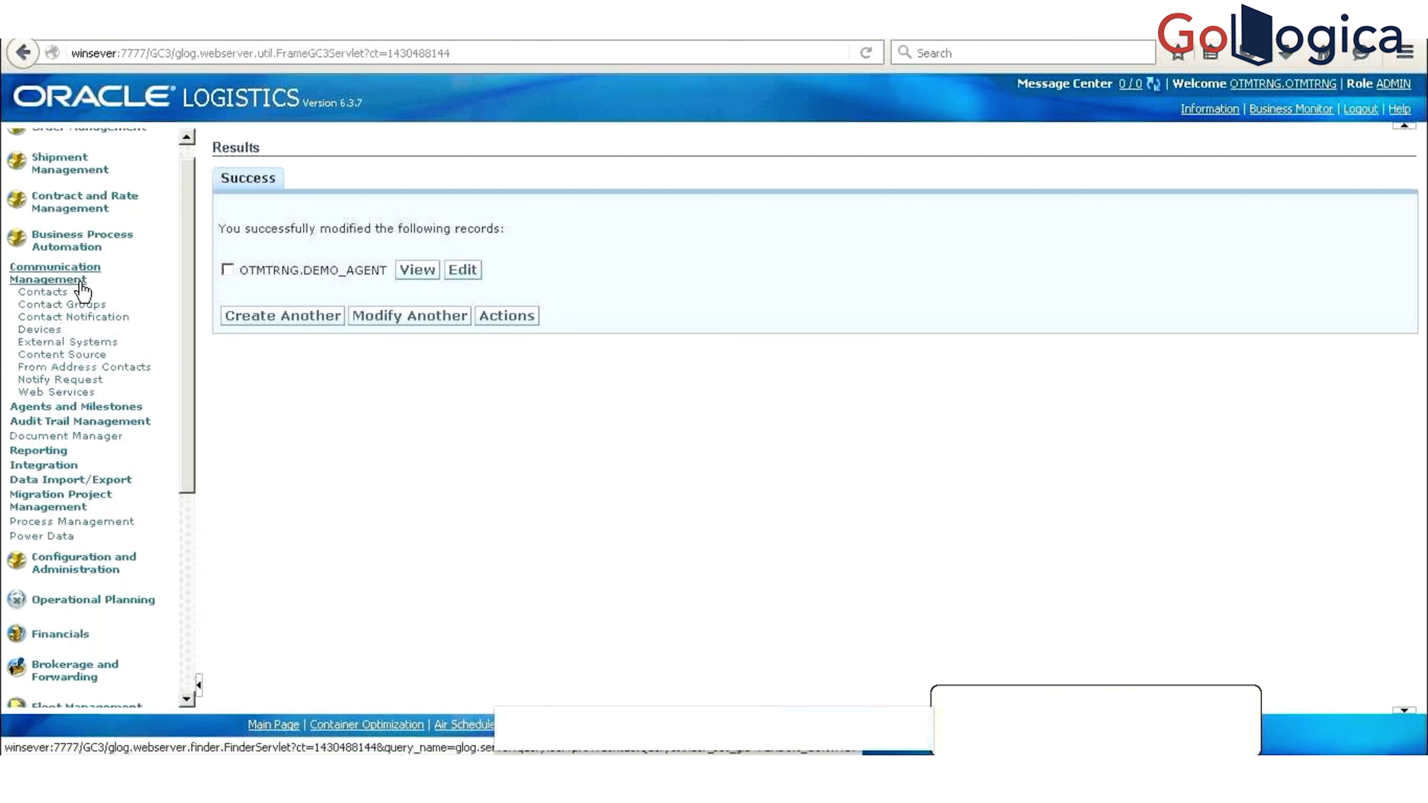
left_click(89, 342)
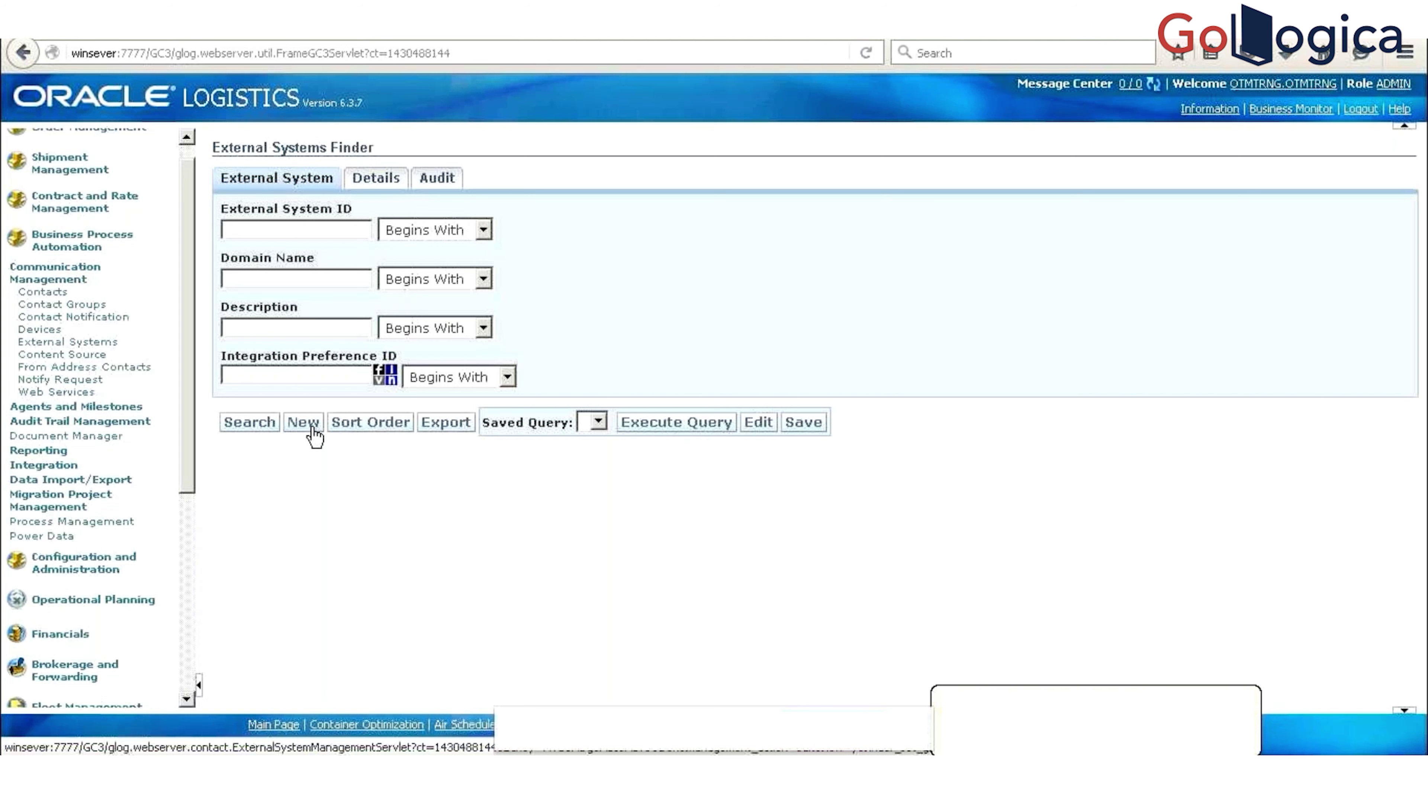
left_click(313, 430)
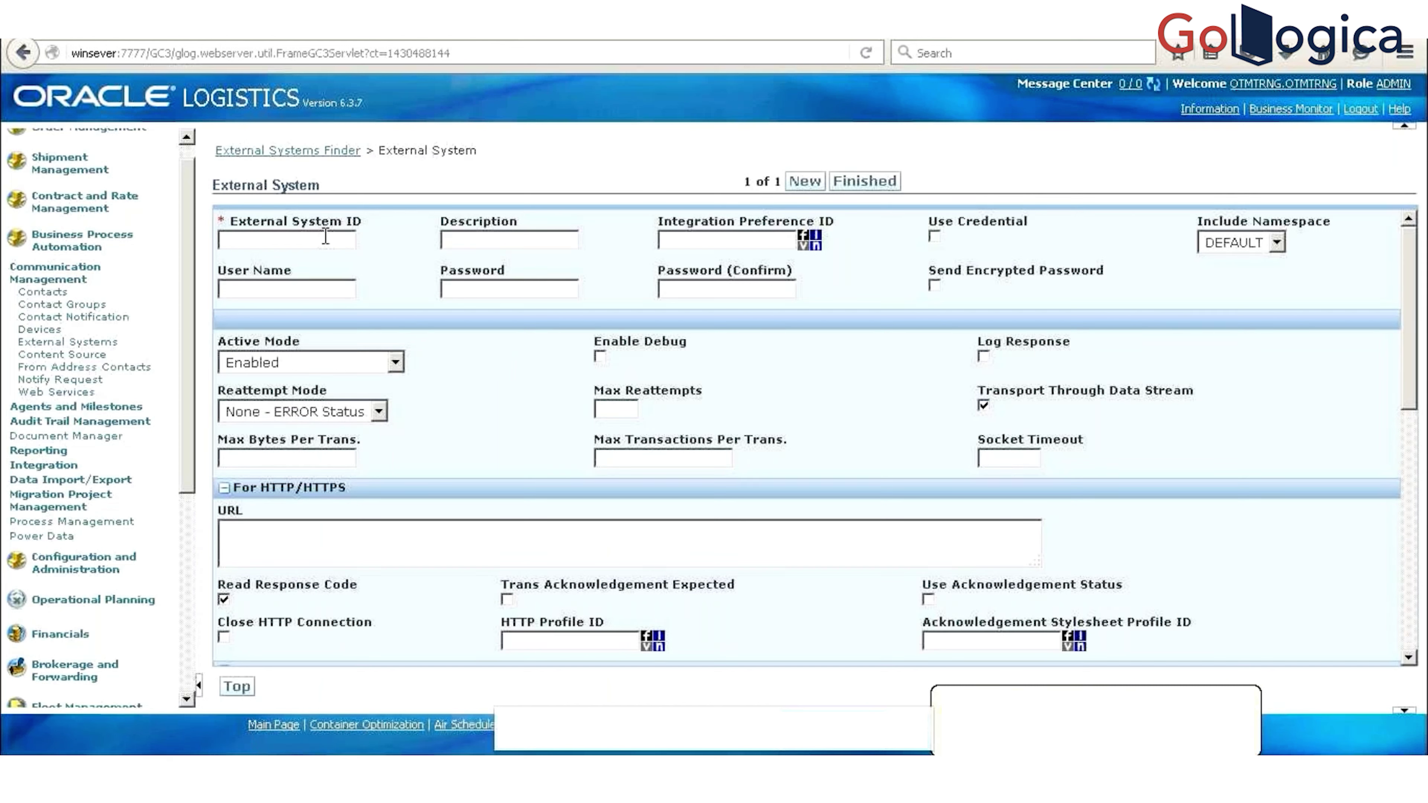
type("otm_to_ebs")
left_click(416, 168)
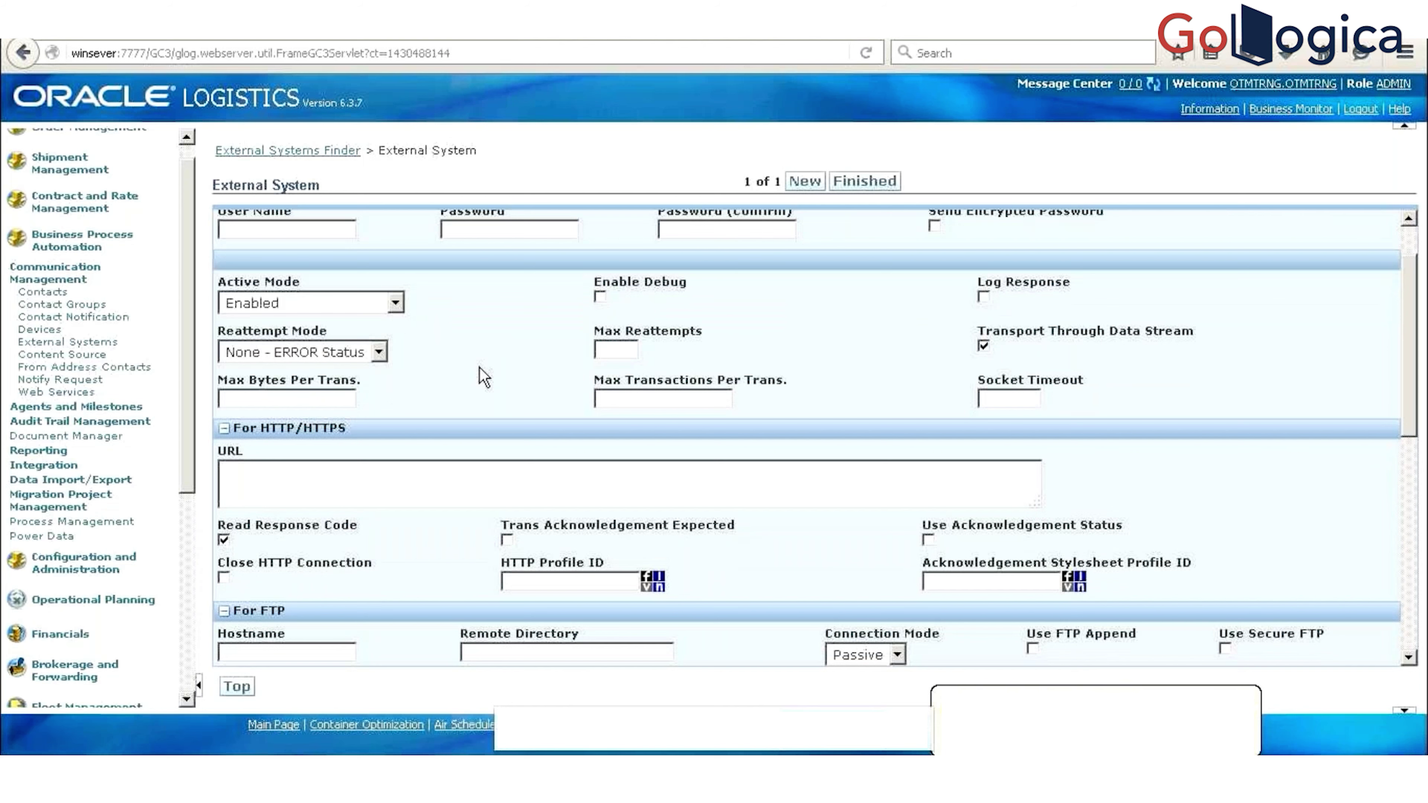
Step: Examine the external system's user name field and the URL field for HTTP/HTTPS transmission
scroll(484, 376, "up", 2)
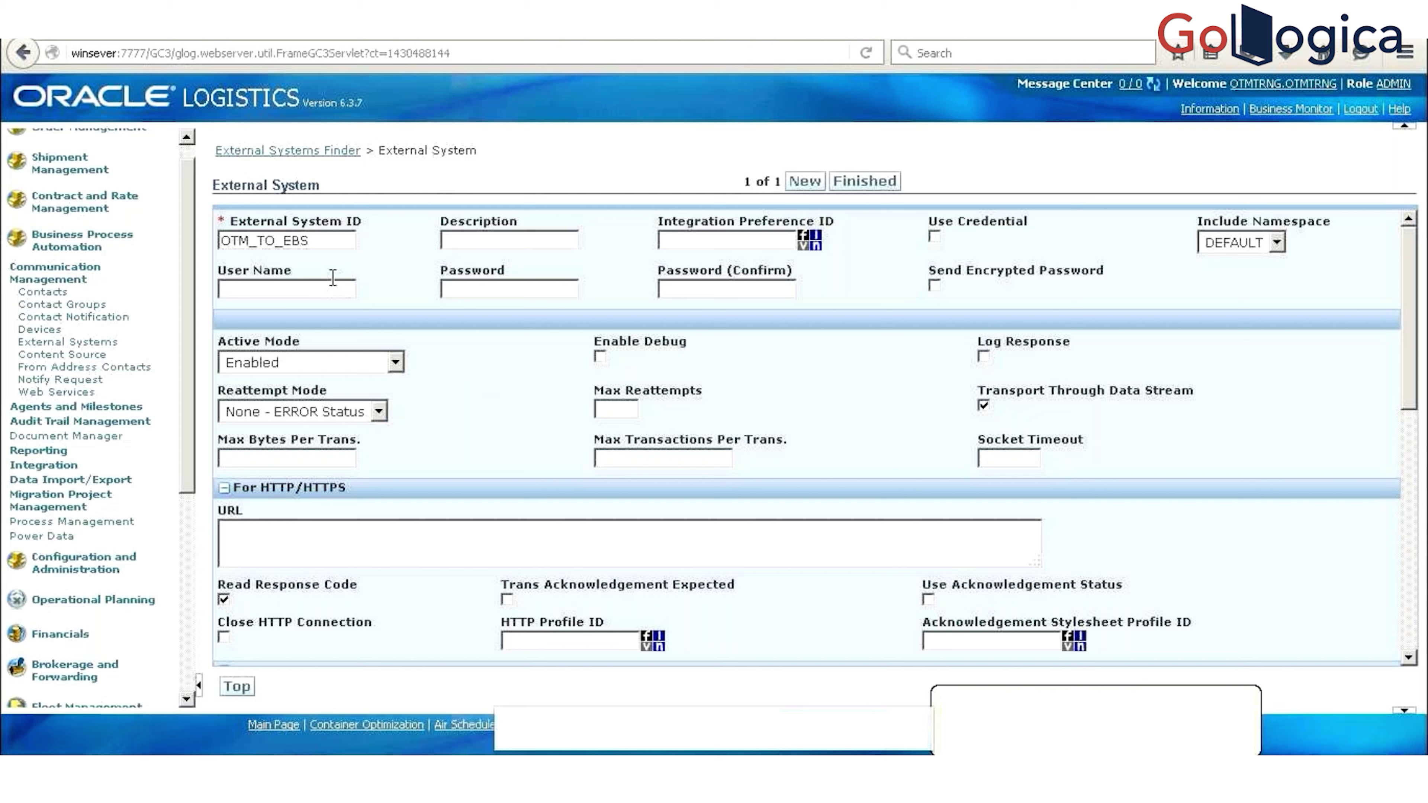
left_click(311, 288)
scroll(373, 495, "down", 1)
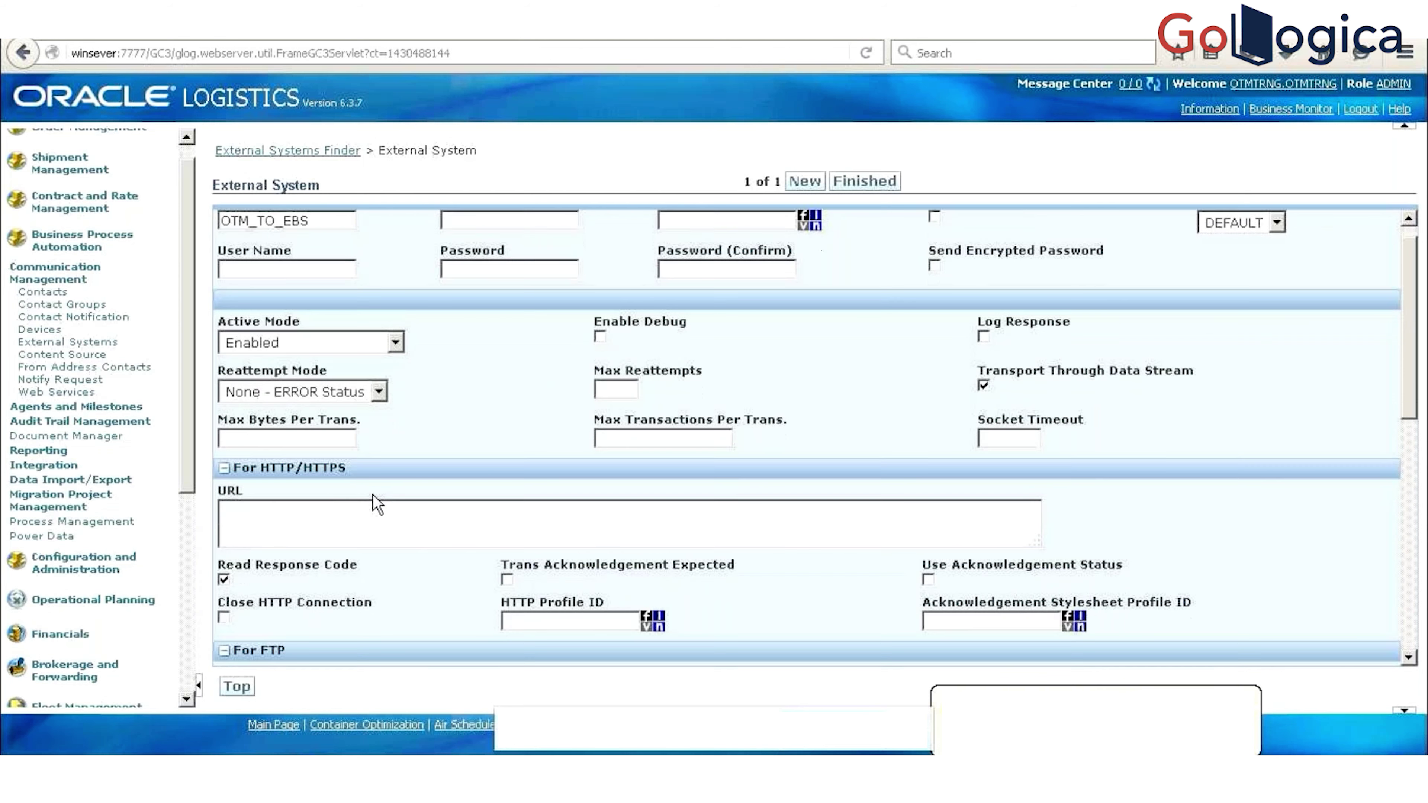
scroll(360, 534, "down", 2)
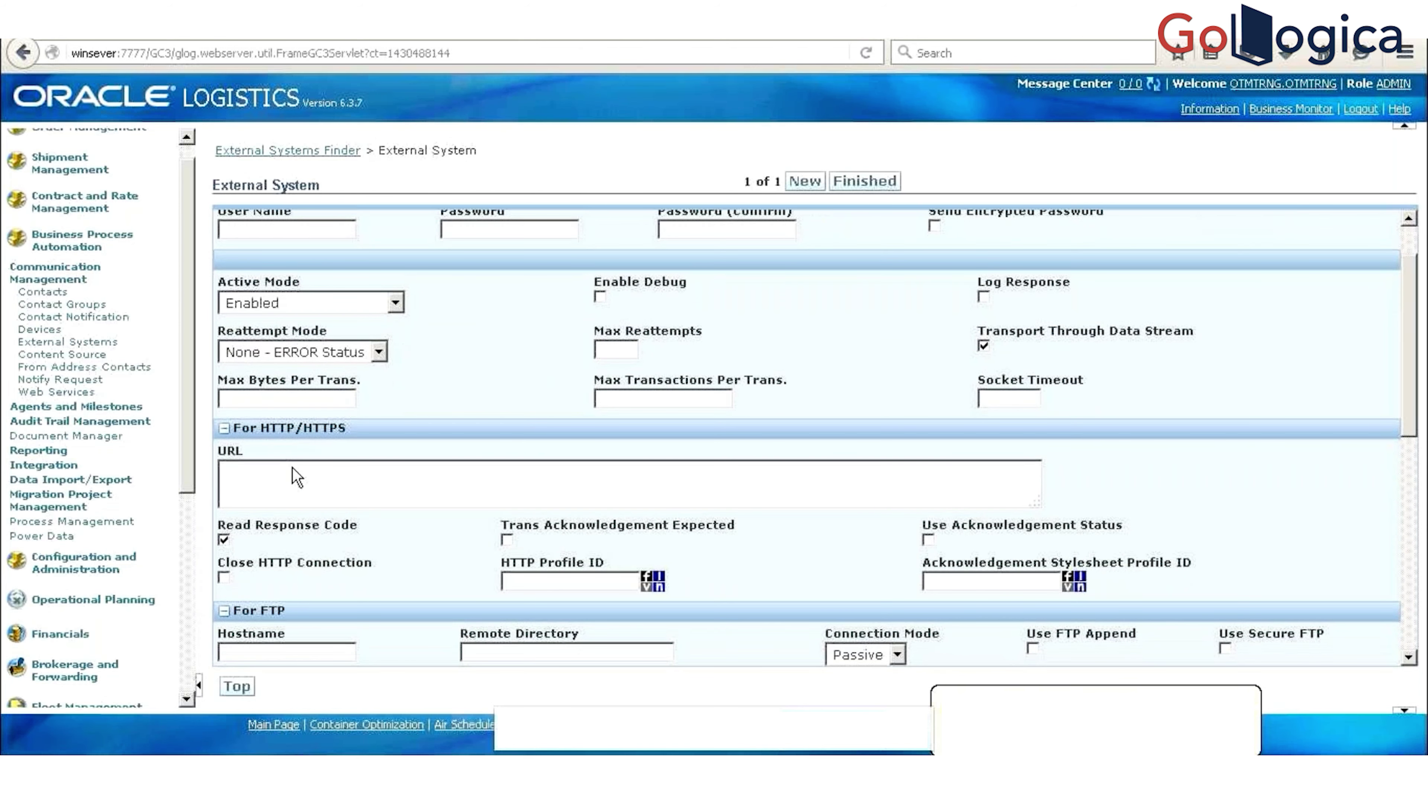
scroll(292, 467, "down", 3)
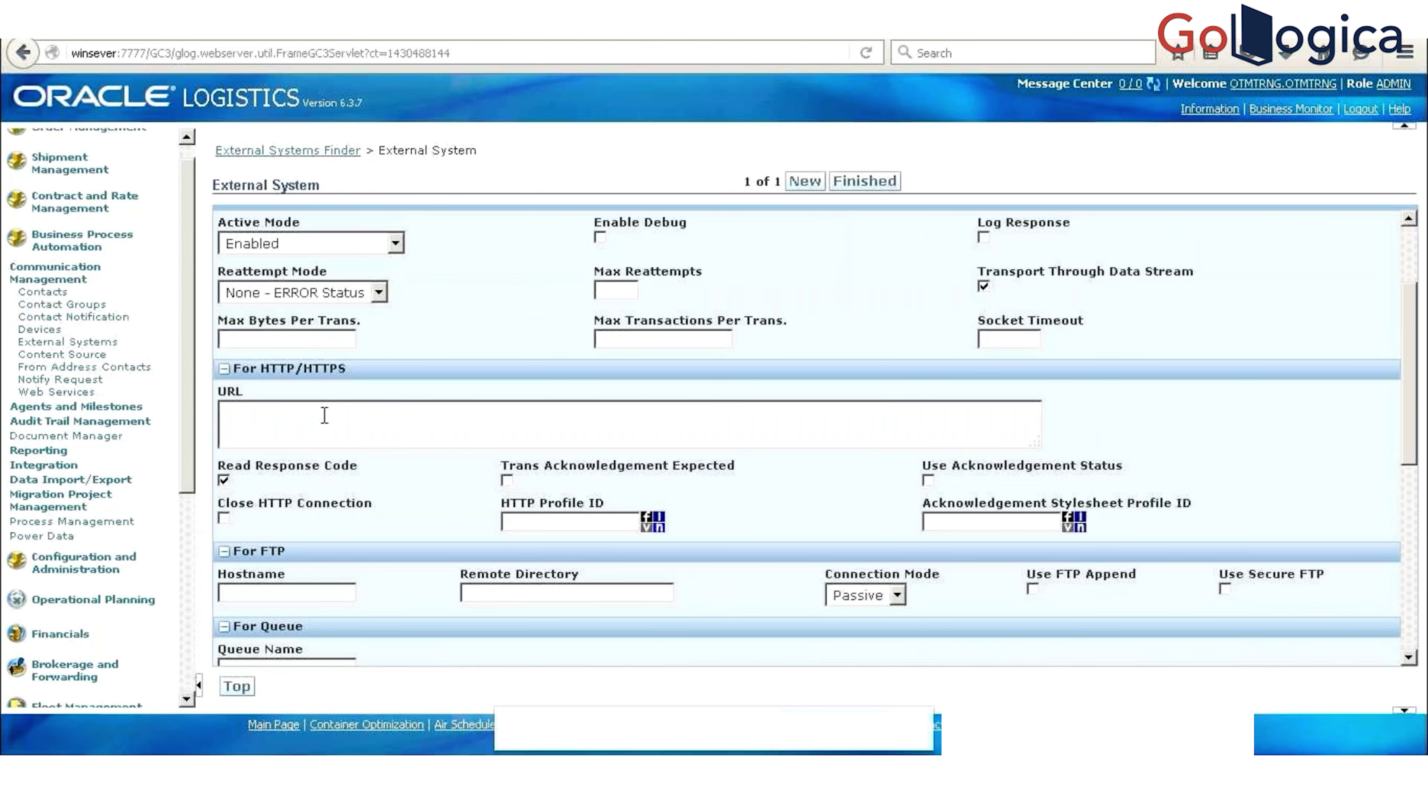
left_click_drag(353, 367, 316, 387)
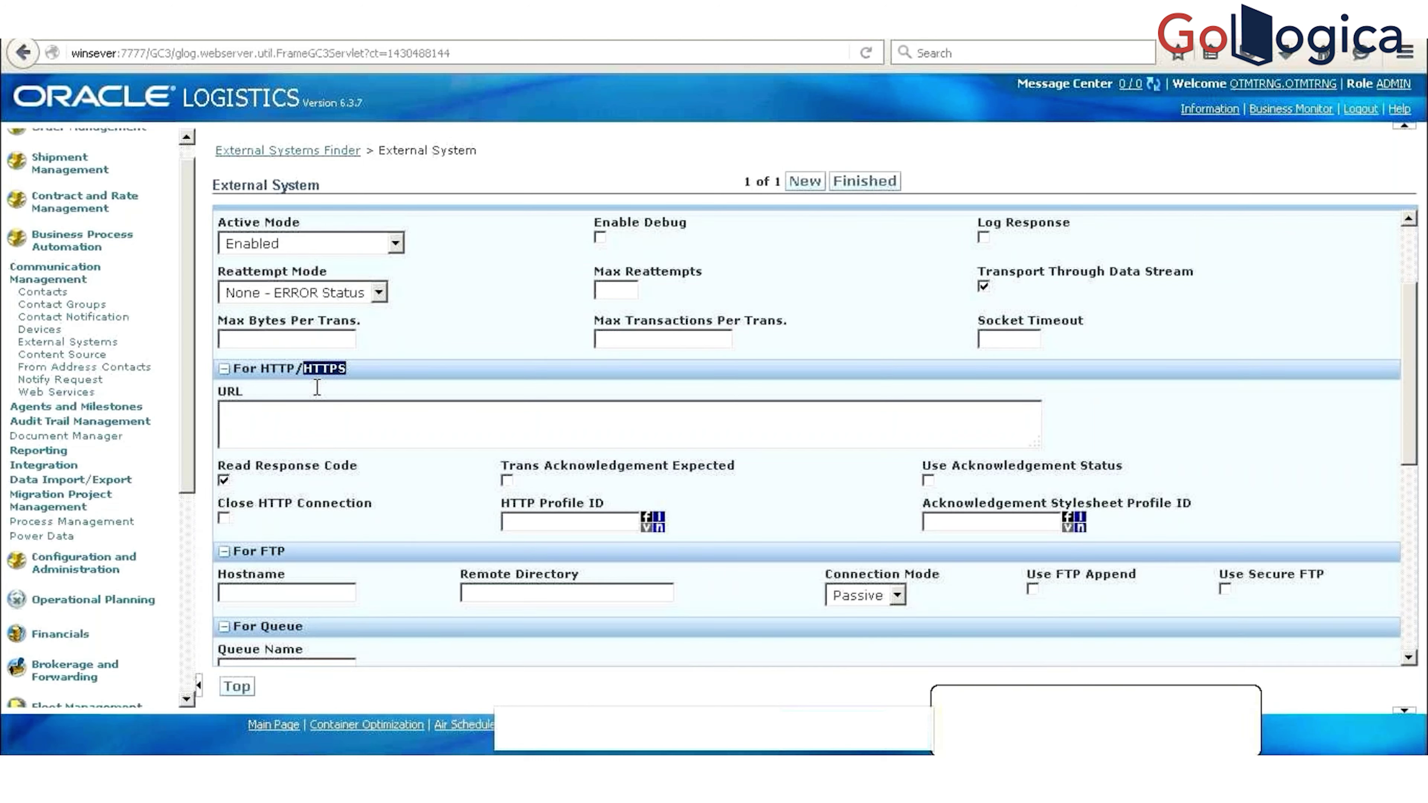
left_click(337, 415)
left_click_drag(294, 366, 258, 369)
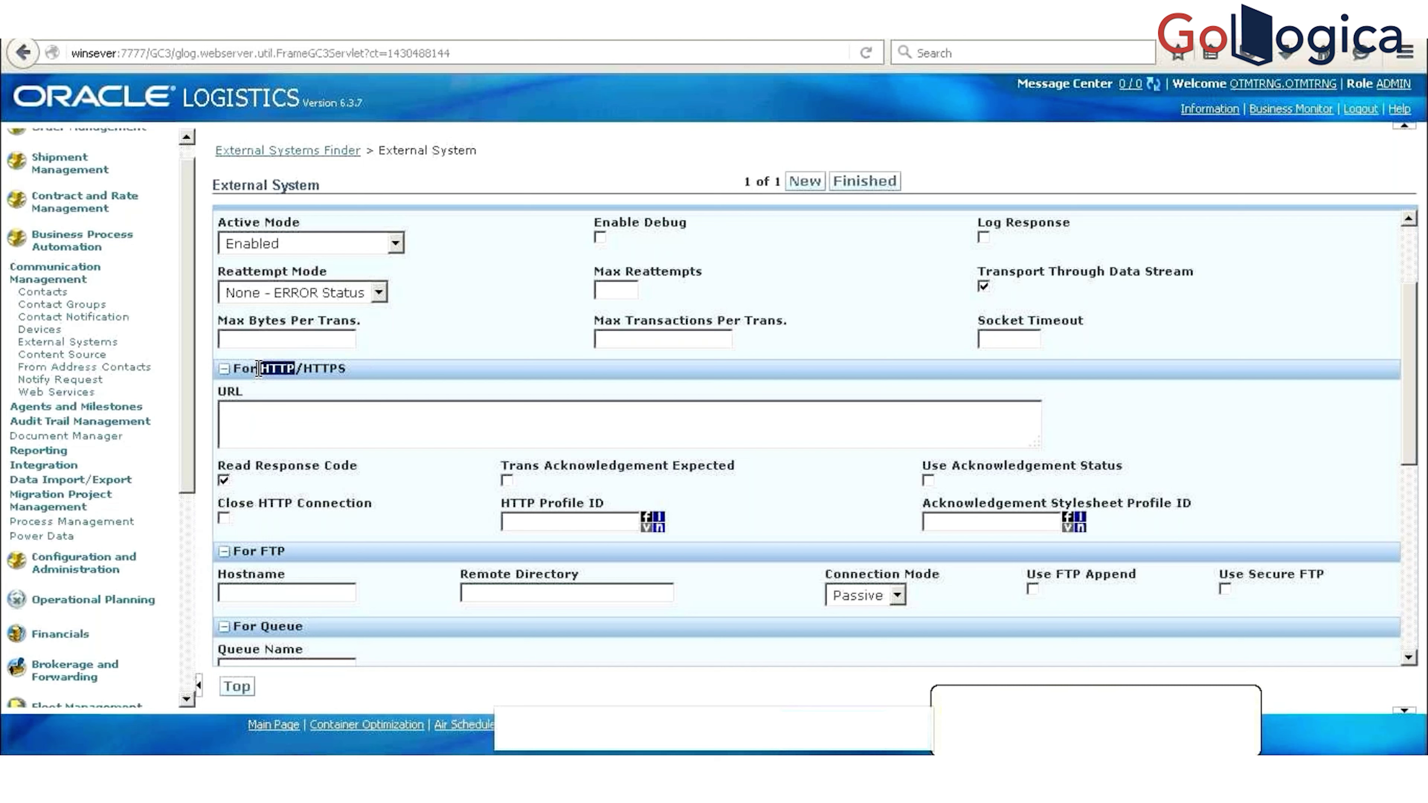
left_click(287, 427)
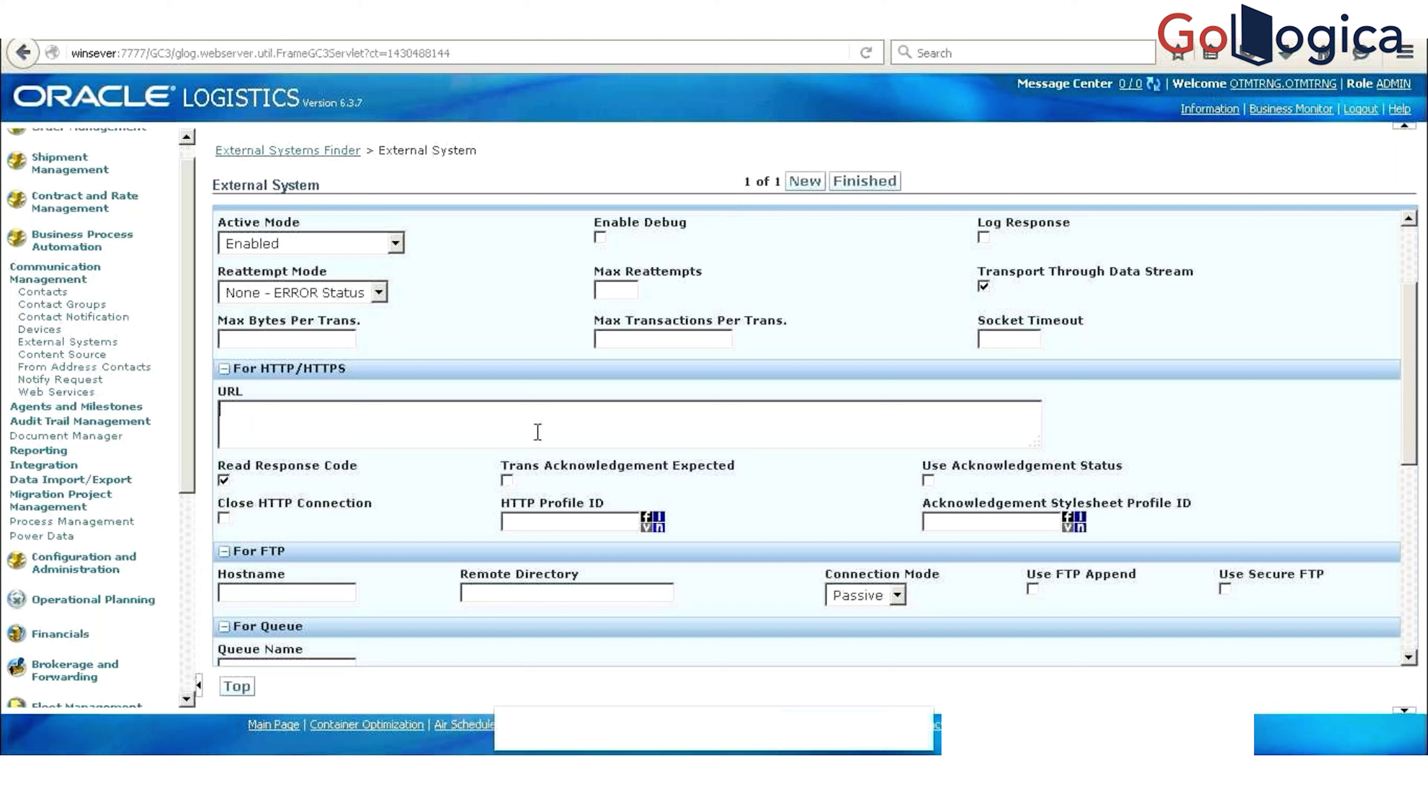
Step: Examine the acknowledgement option and the Max Bytes Per Trans. and Socket Timeout fields, leaving them empty
left_click(506, 481)
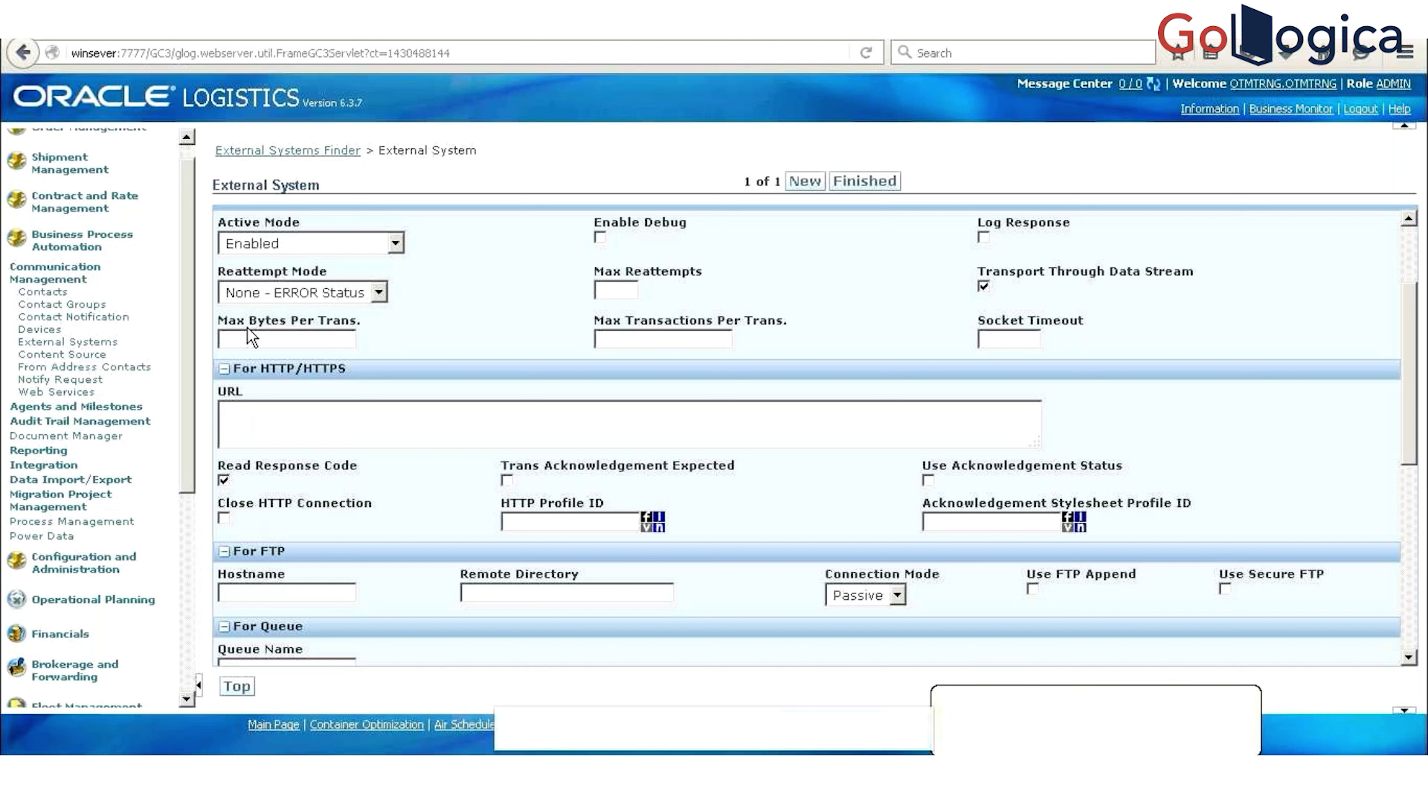
left_click_drag(248, 325, 290, 326)
left_click(299, 342)
left_click(1009, 342)
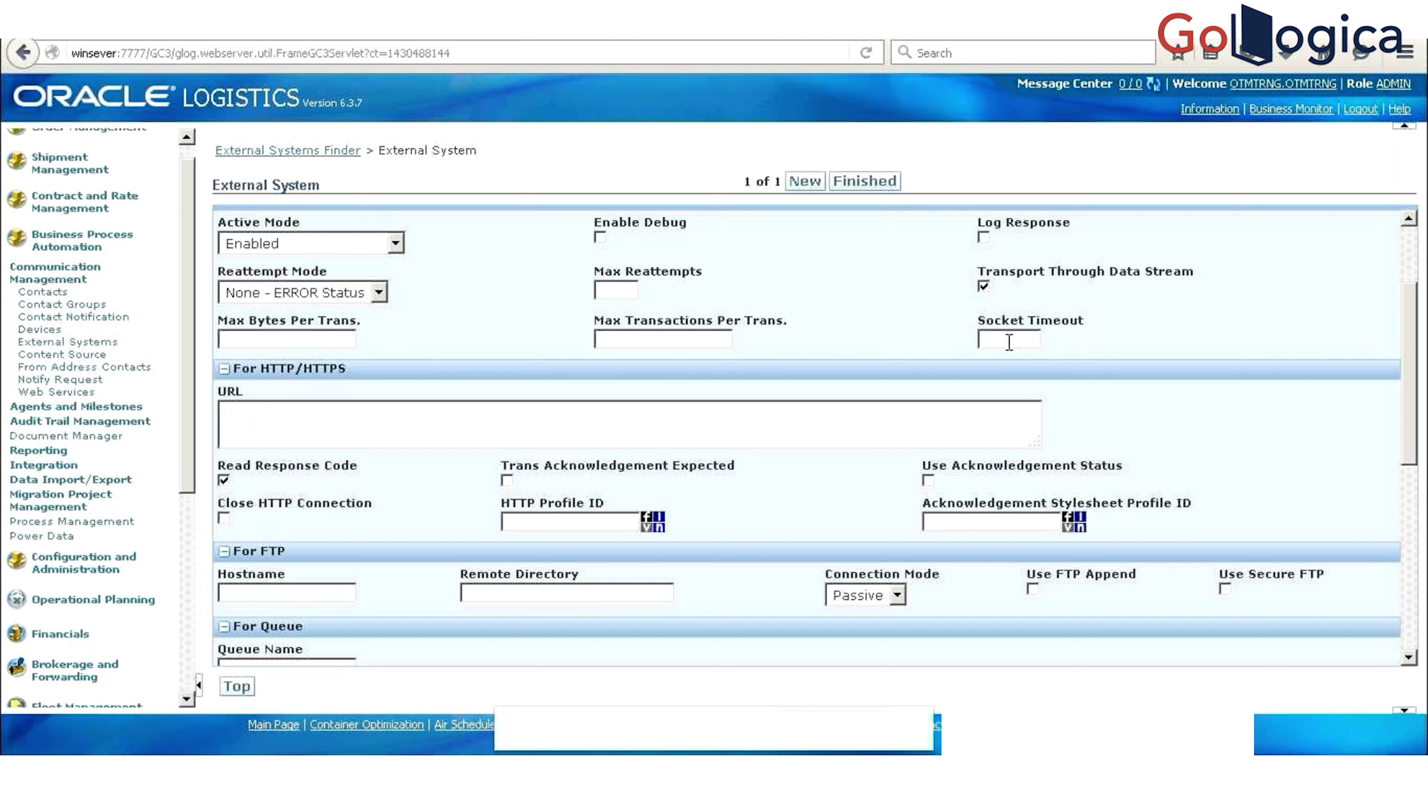
type("1")
key("BackSpace")
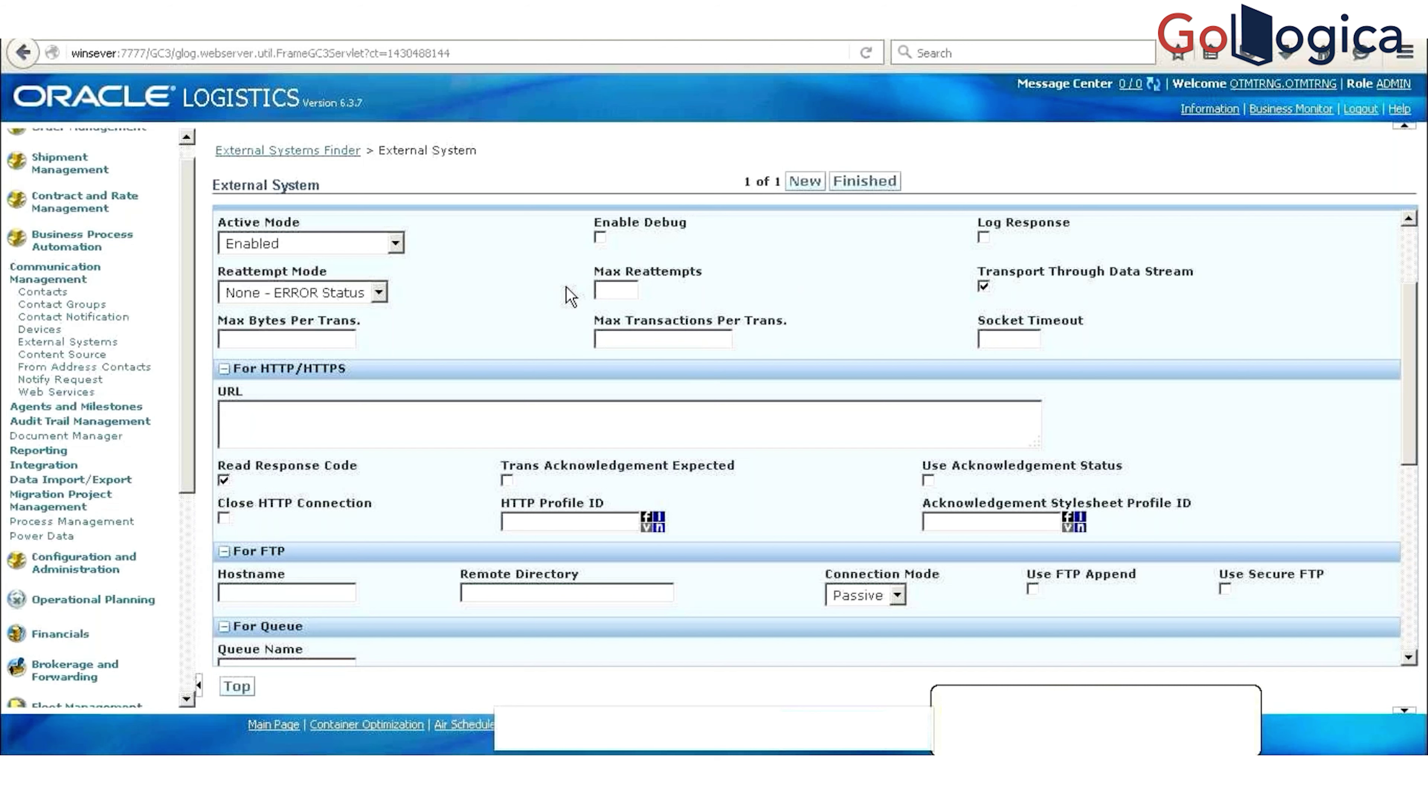
Step: Examine the external system's reattempt, per-transmission limit and HTTP/HTTPS settings, including the response code and transmission acknowledgement options
scroll(619, 315, "up", 1)
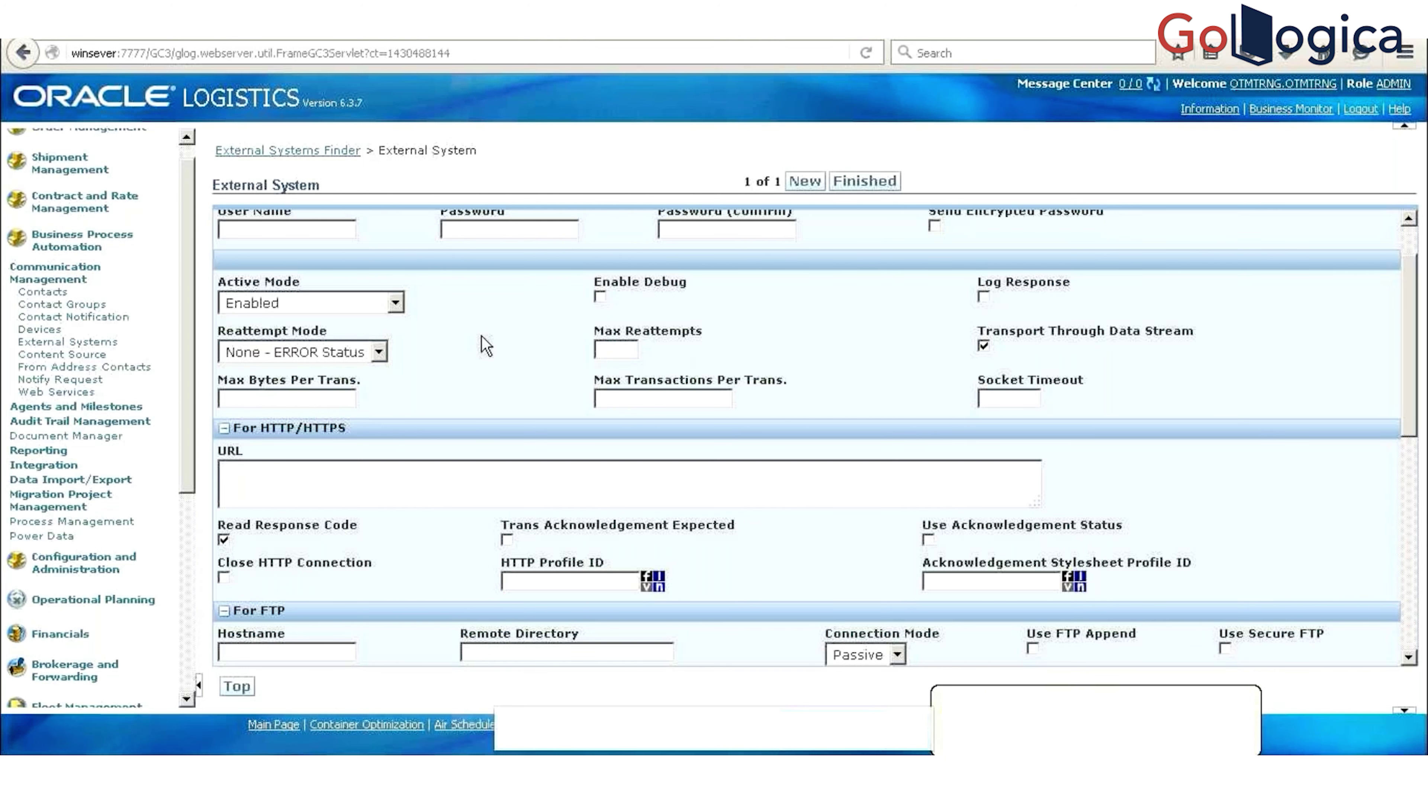
scroll(486, 345, "down", 1)
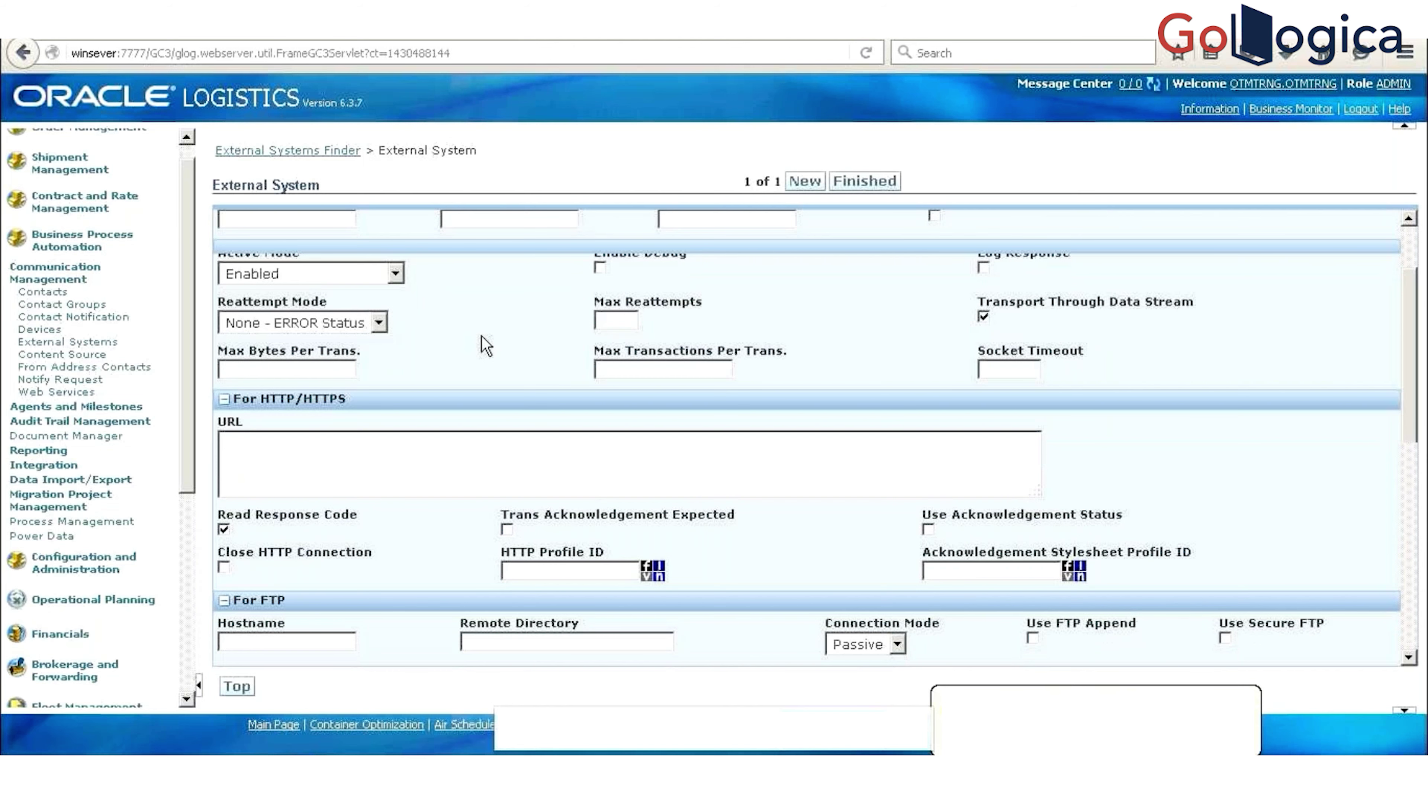
scroll(485, 344, "down", 10)
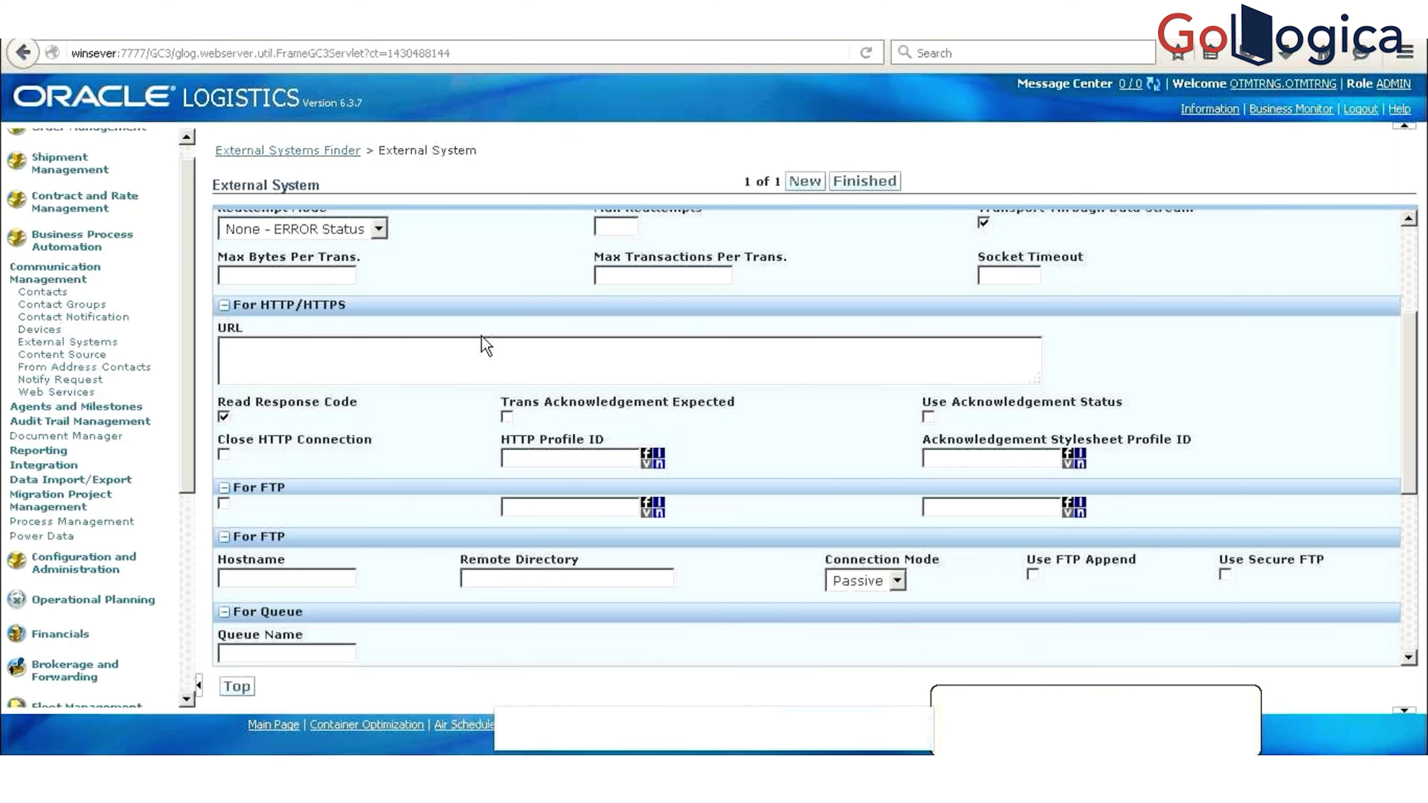
scroll(514, 270, "up", 5)
scroll(514, 270, "up", 4)
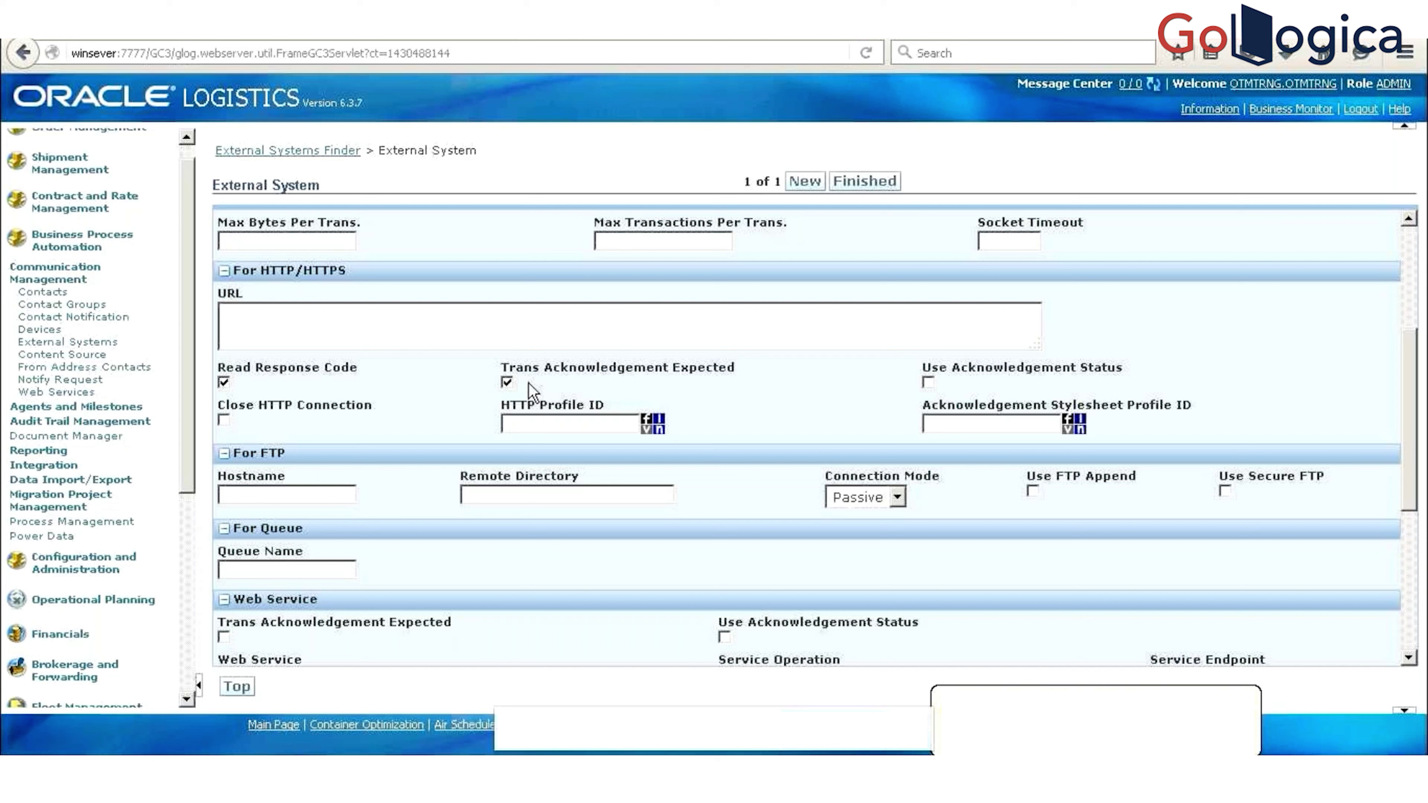
Step: Examine the Hostname and Remote Directory fields for FTP and the available Connection Mode options, leaving the mode on Passive
left_click(349, 494)
left_click(540, 497)
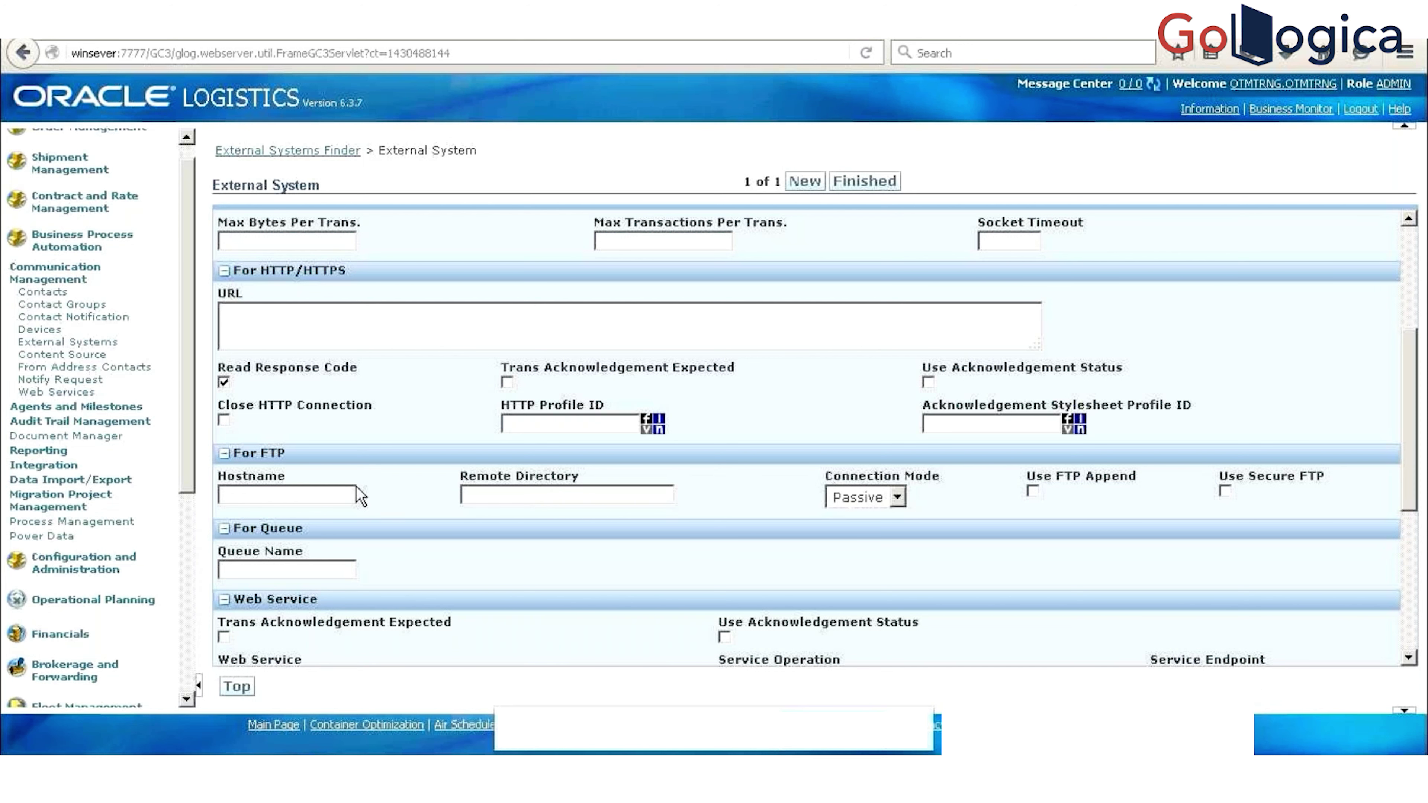
scroll(376, 509, "up", 1)
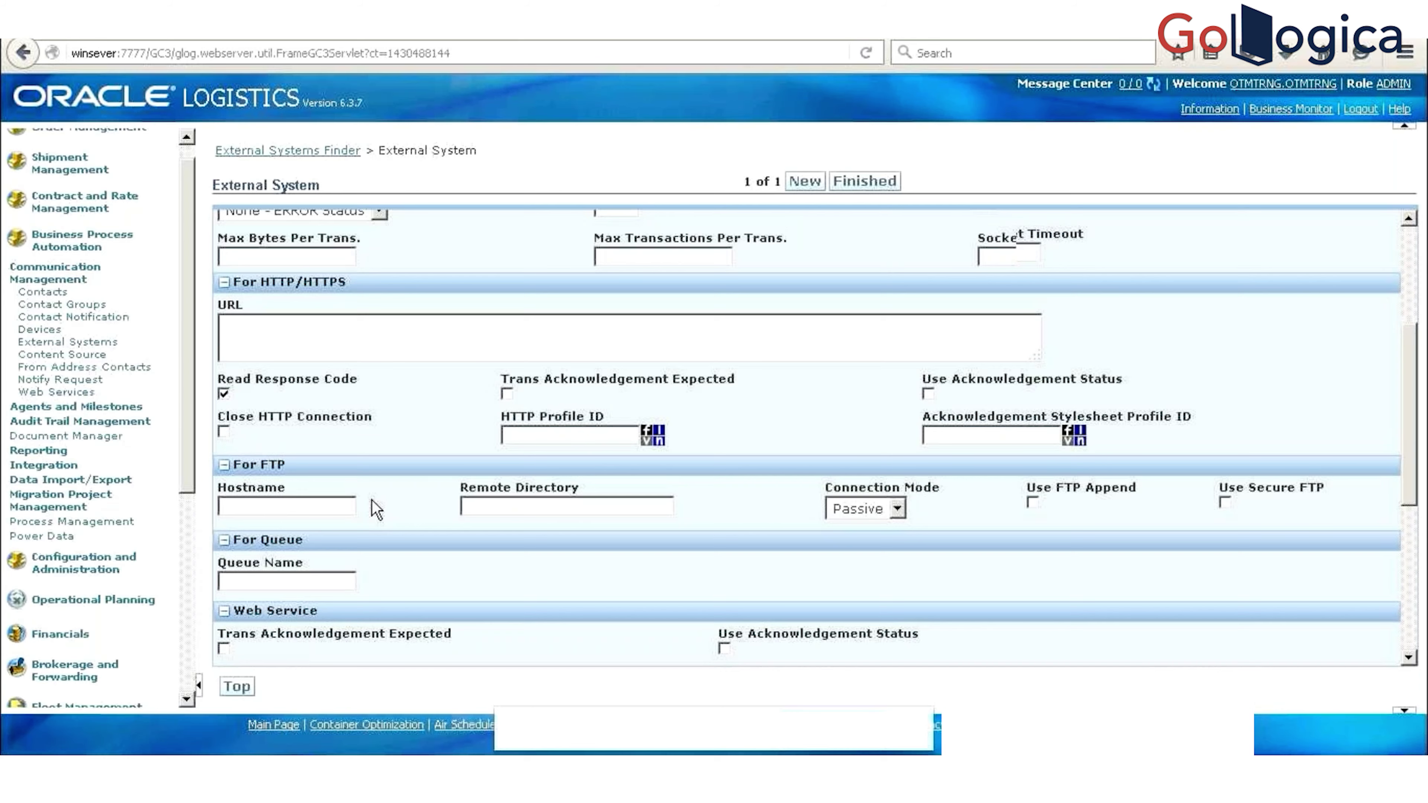
scroll(372, 500, "down", 3)
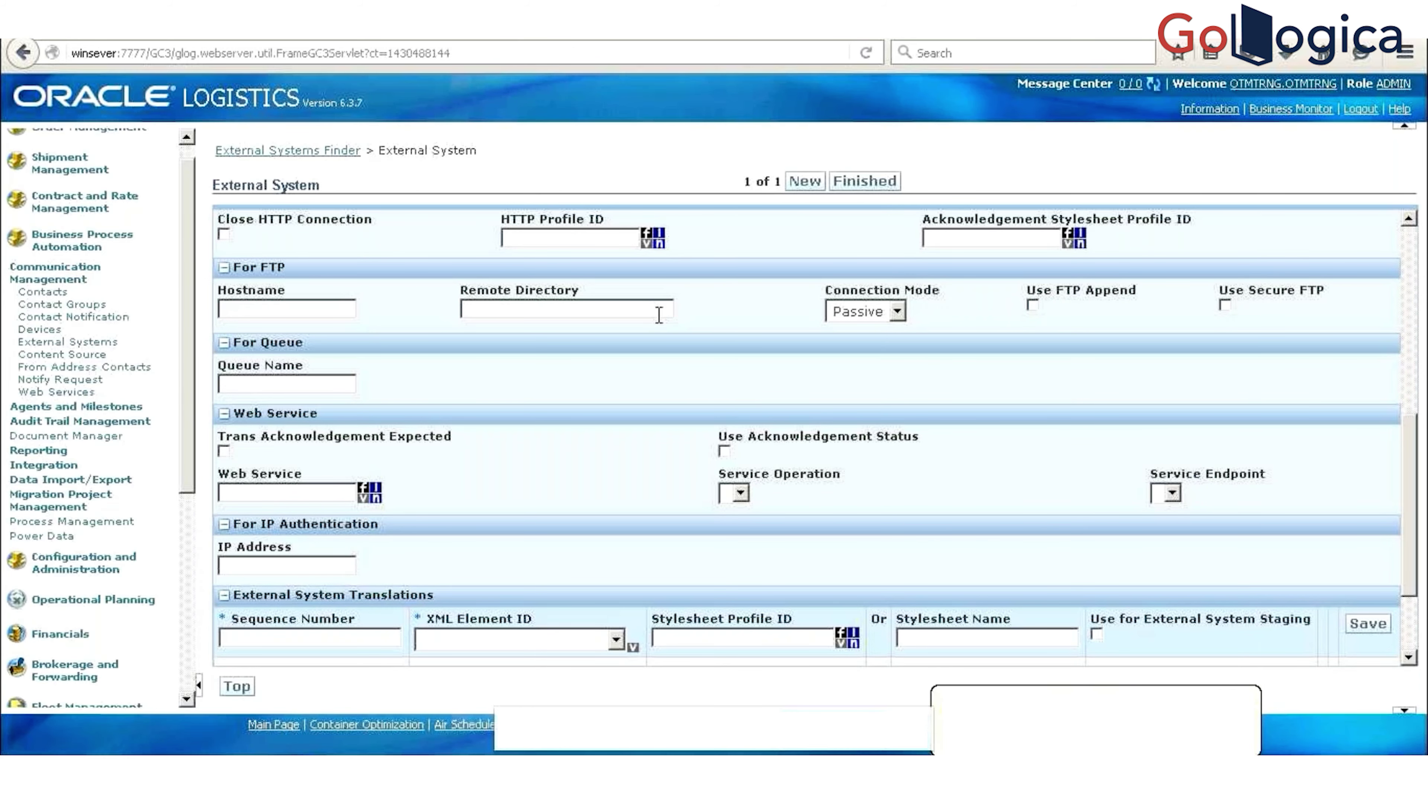
left_click(894, 309)
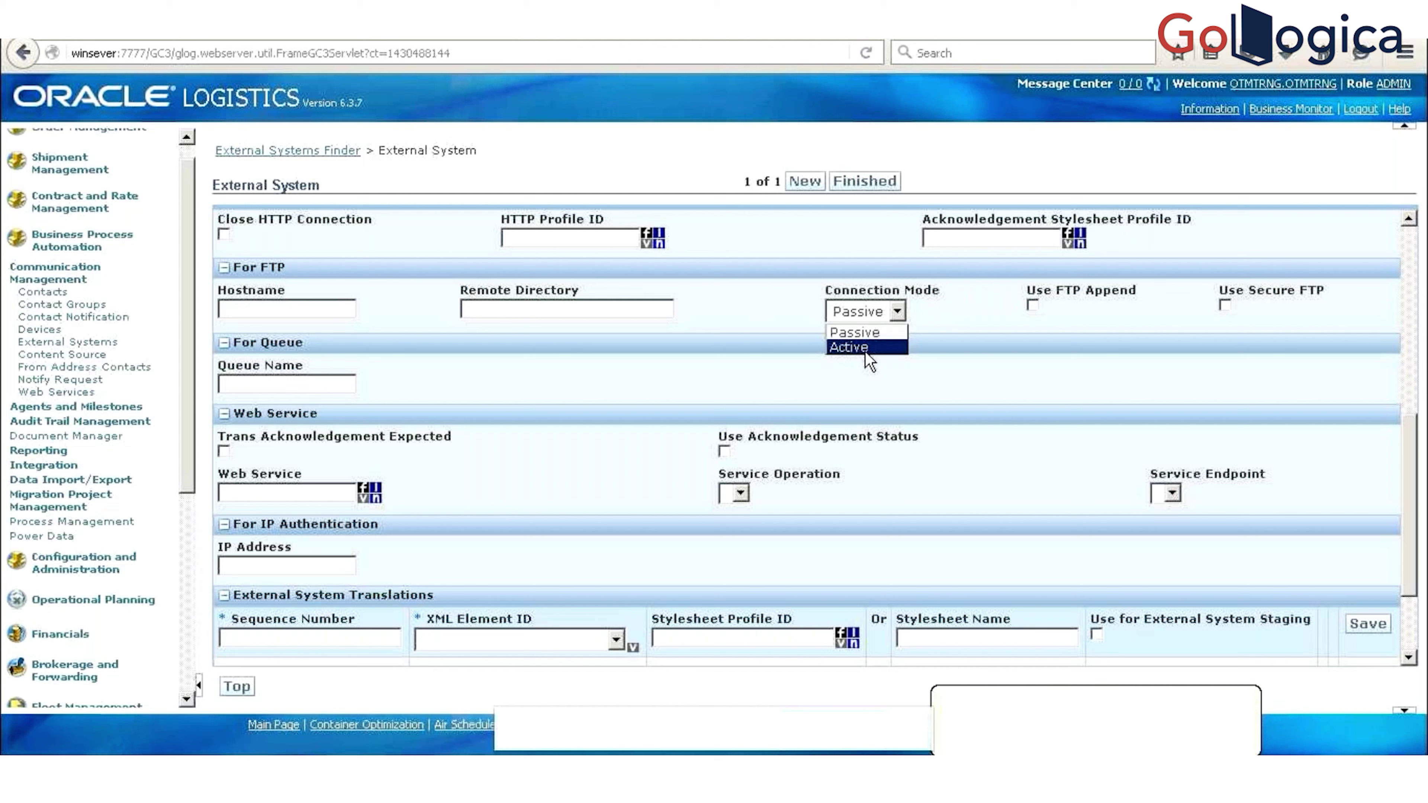
left_click(944, 309)
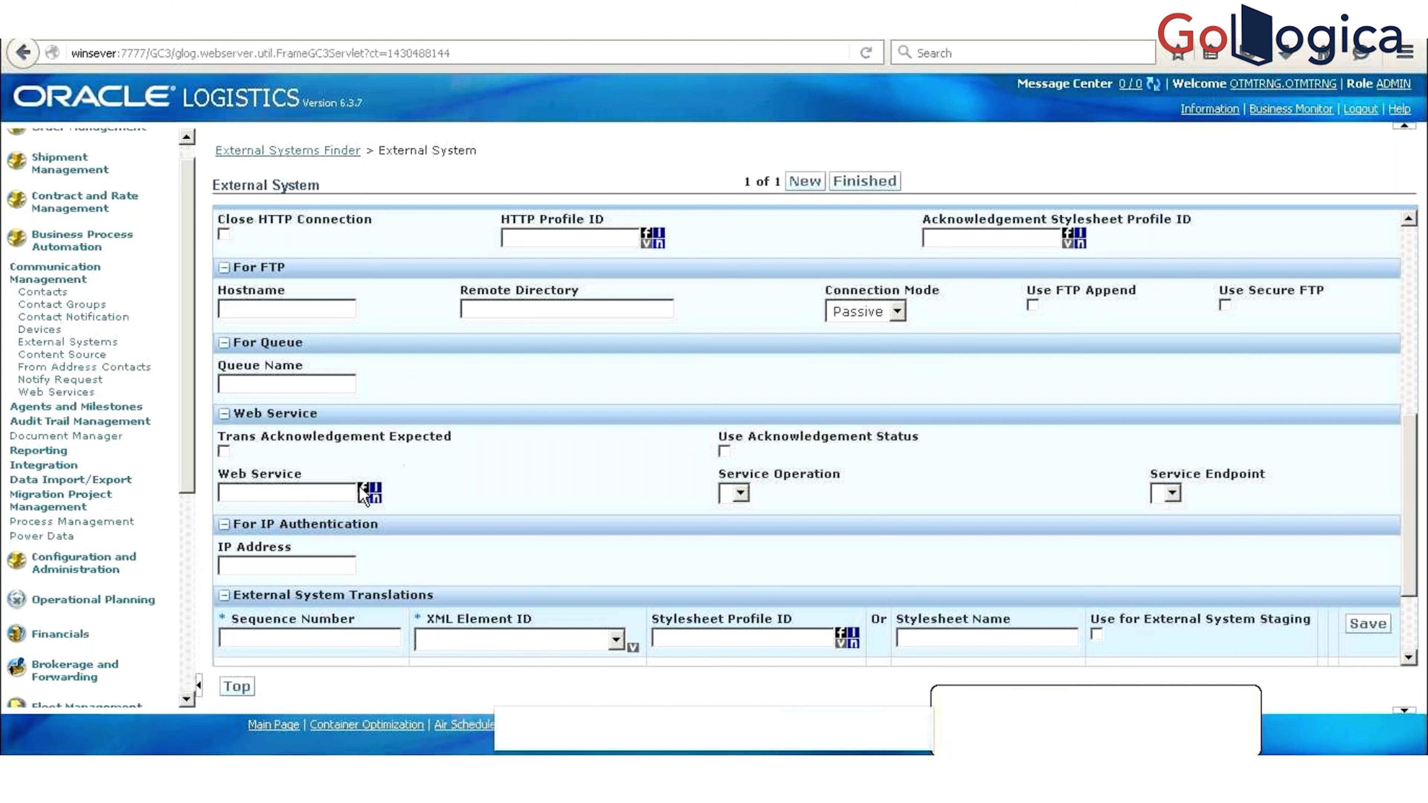
Step: Start a new web service from the external system and begin a new WSDL document of type AES_FILING for it
left_click(375, 498)
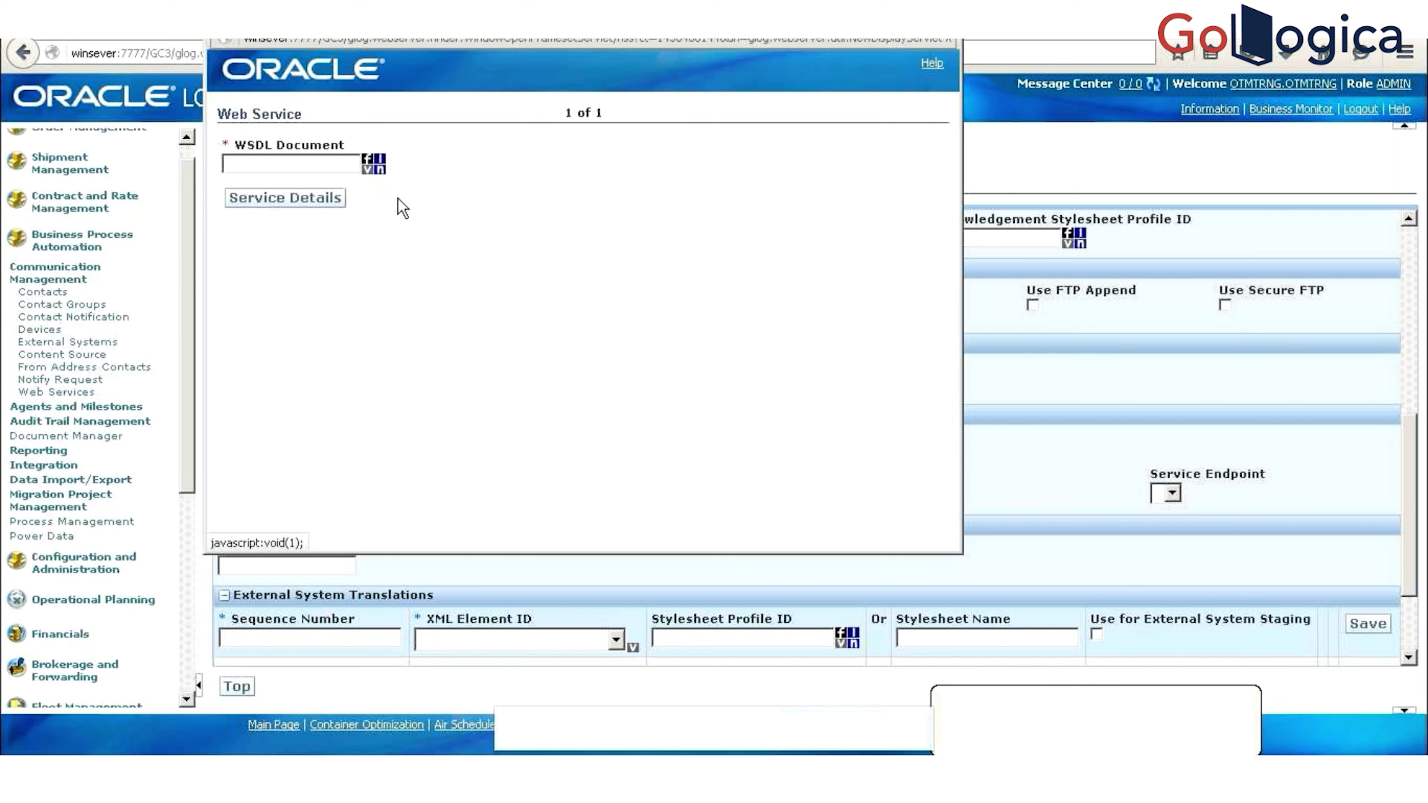
left_click(377, 169)
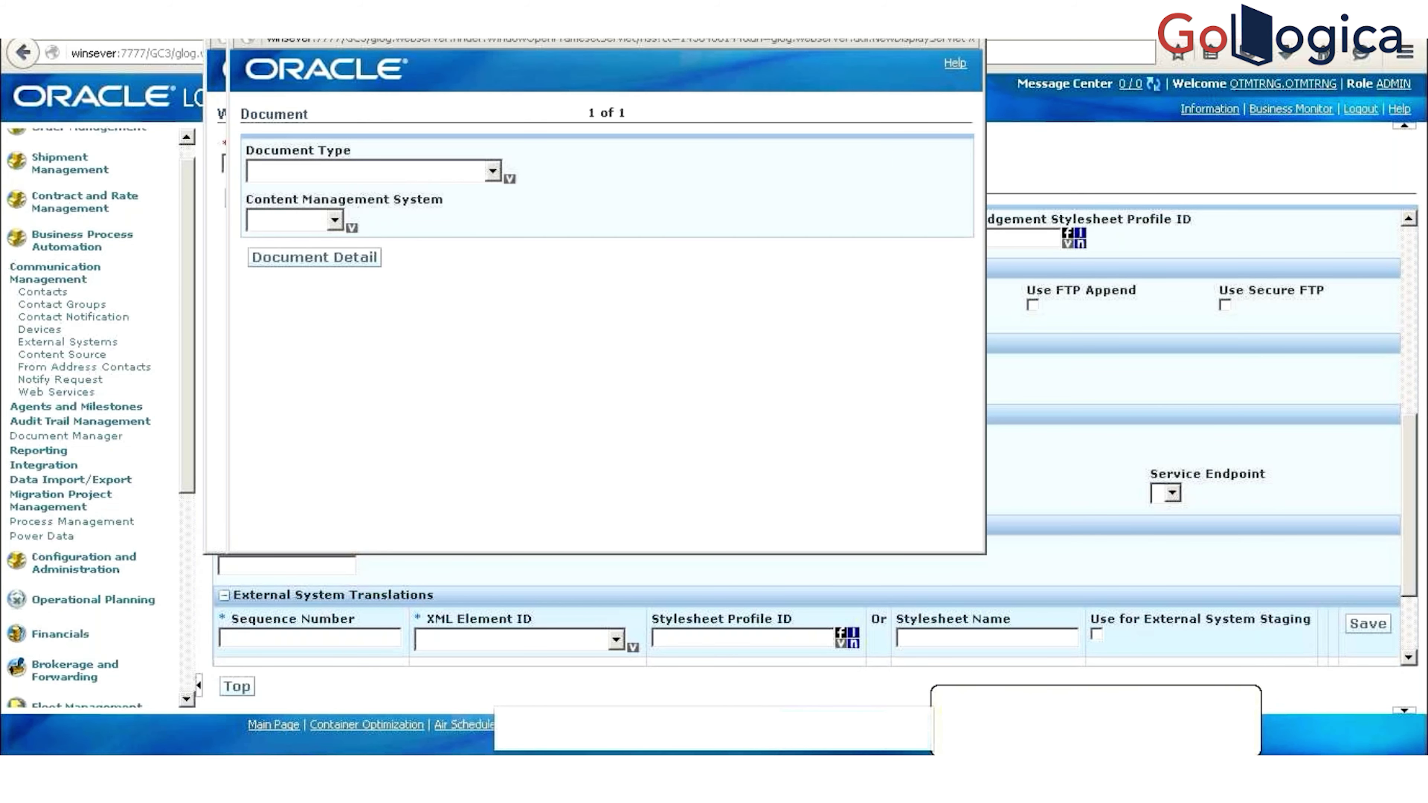
left_click(428, 180)
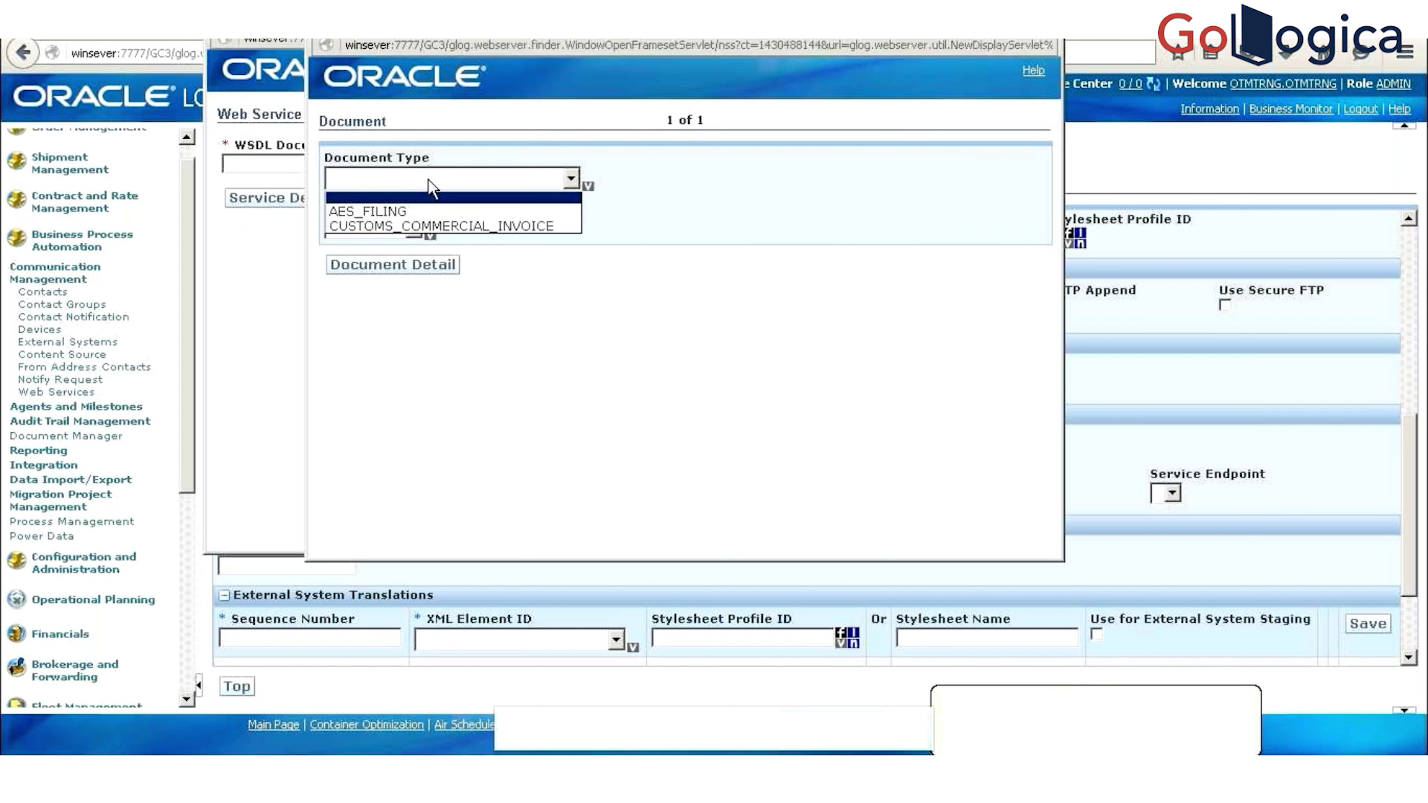
left_click(423, 211)
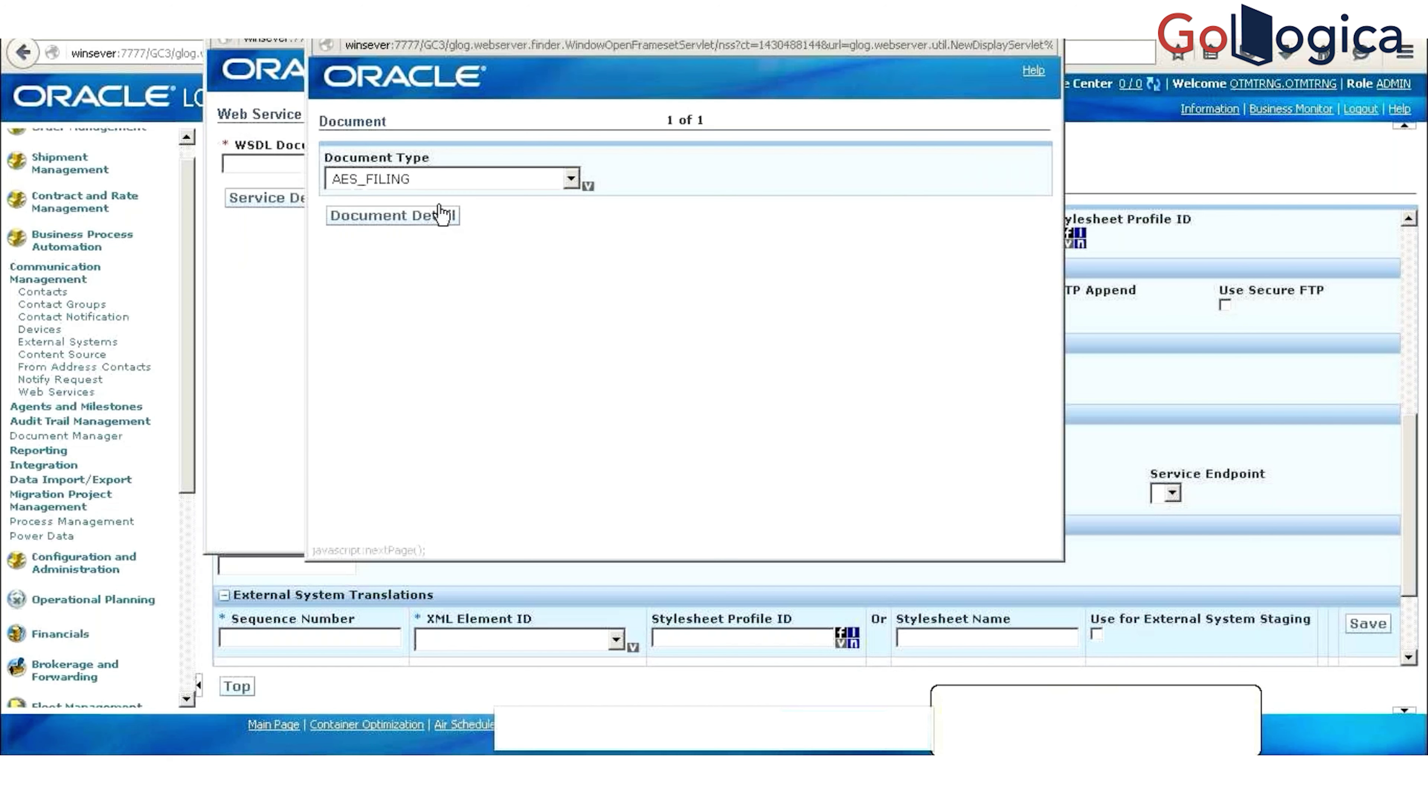
Step: View the AES_FILING document type's details and validation rules, and close its window
left_click(589, 186)
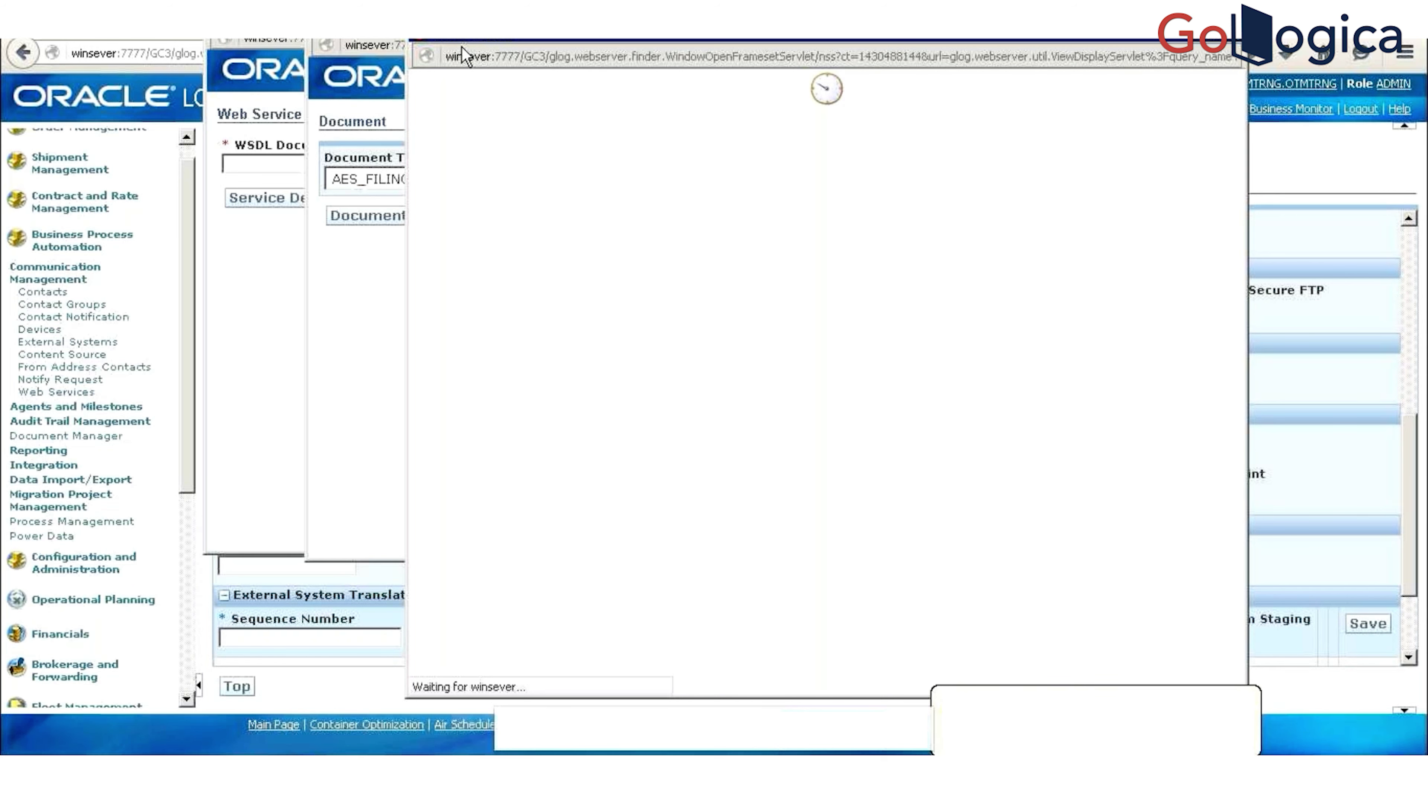
left_click(1344, 225)
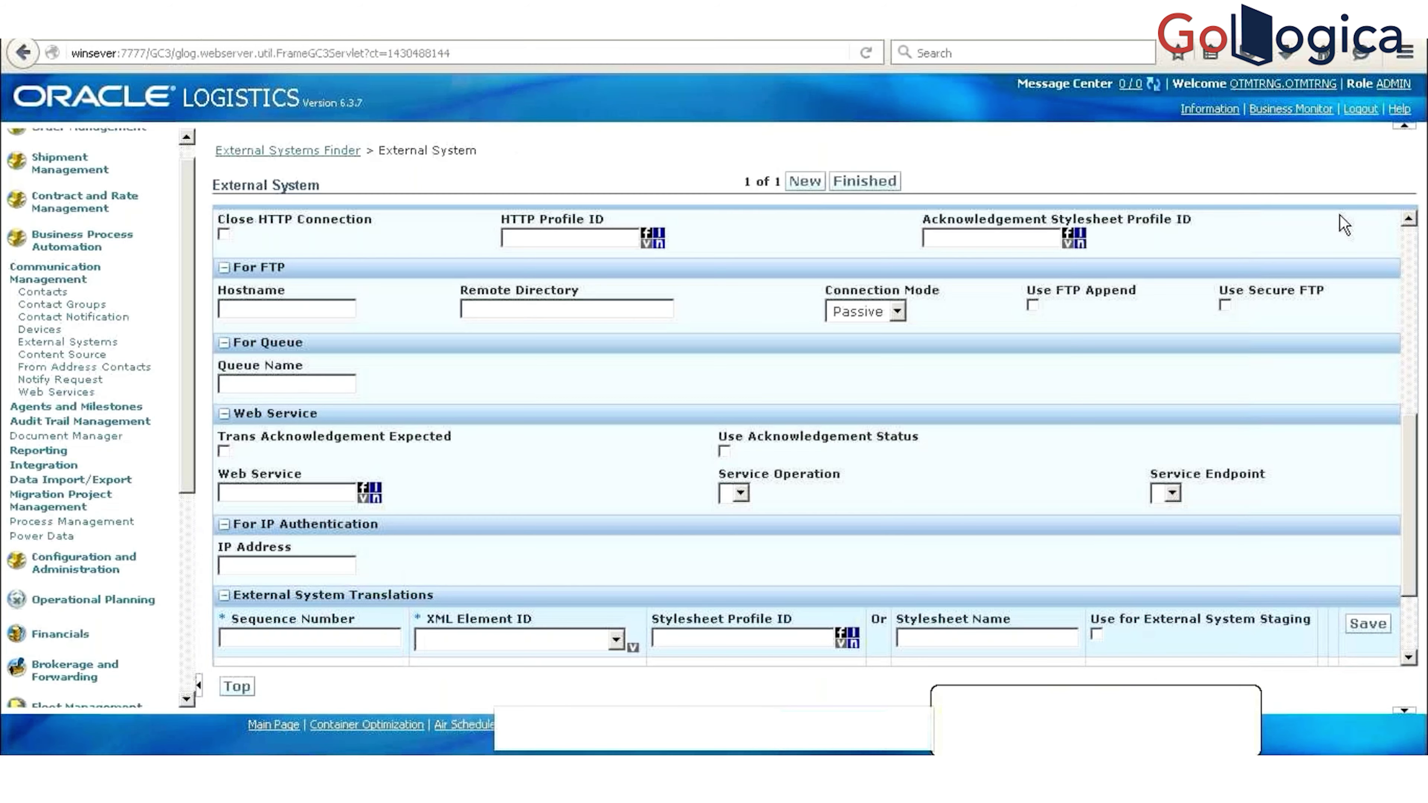
key("alt+Tab")
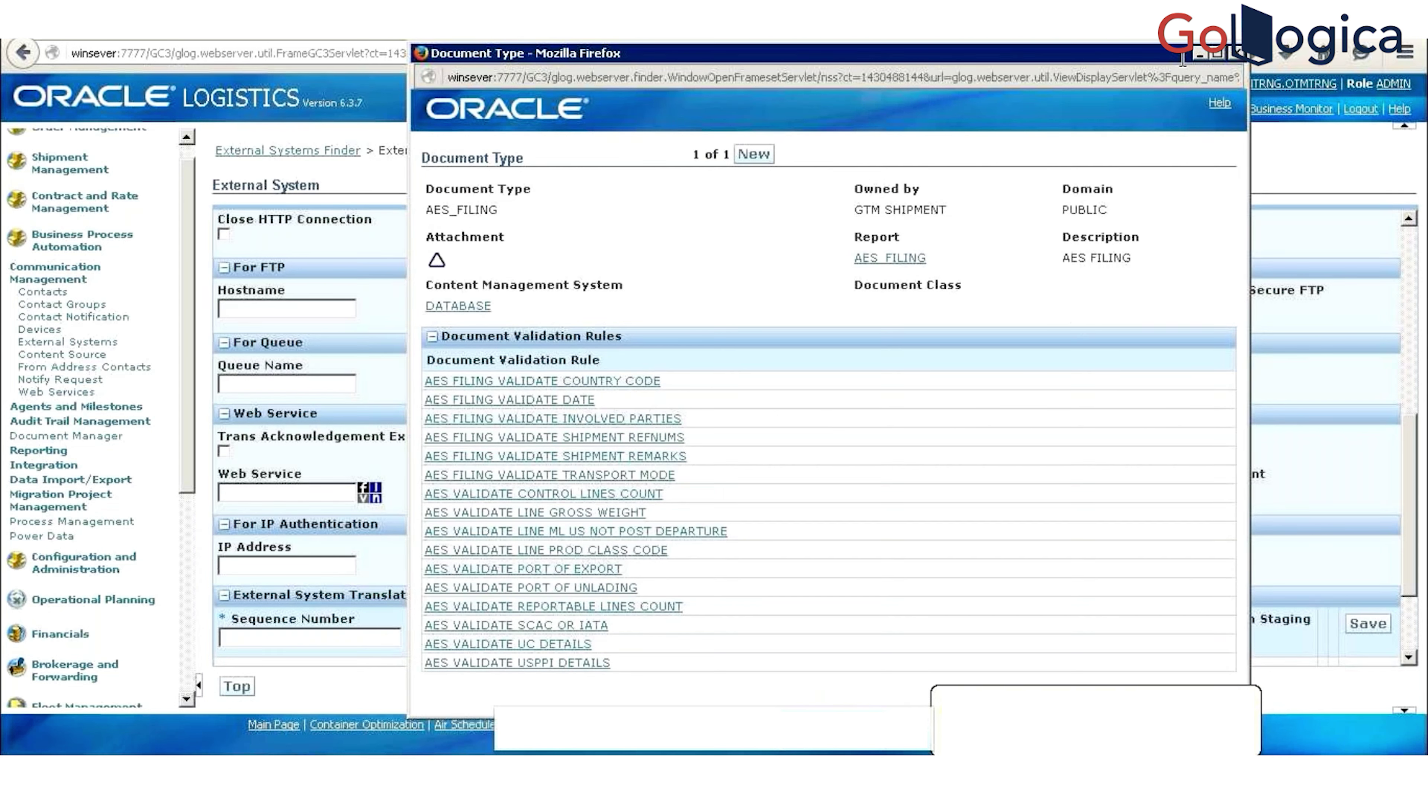
left_click(1236, 54)
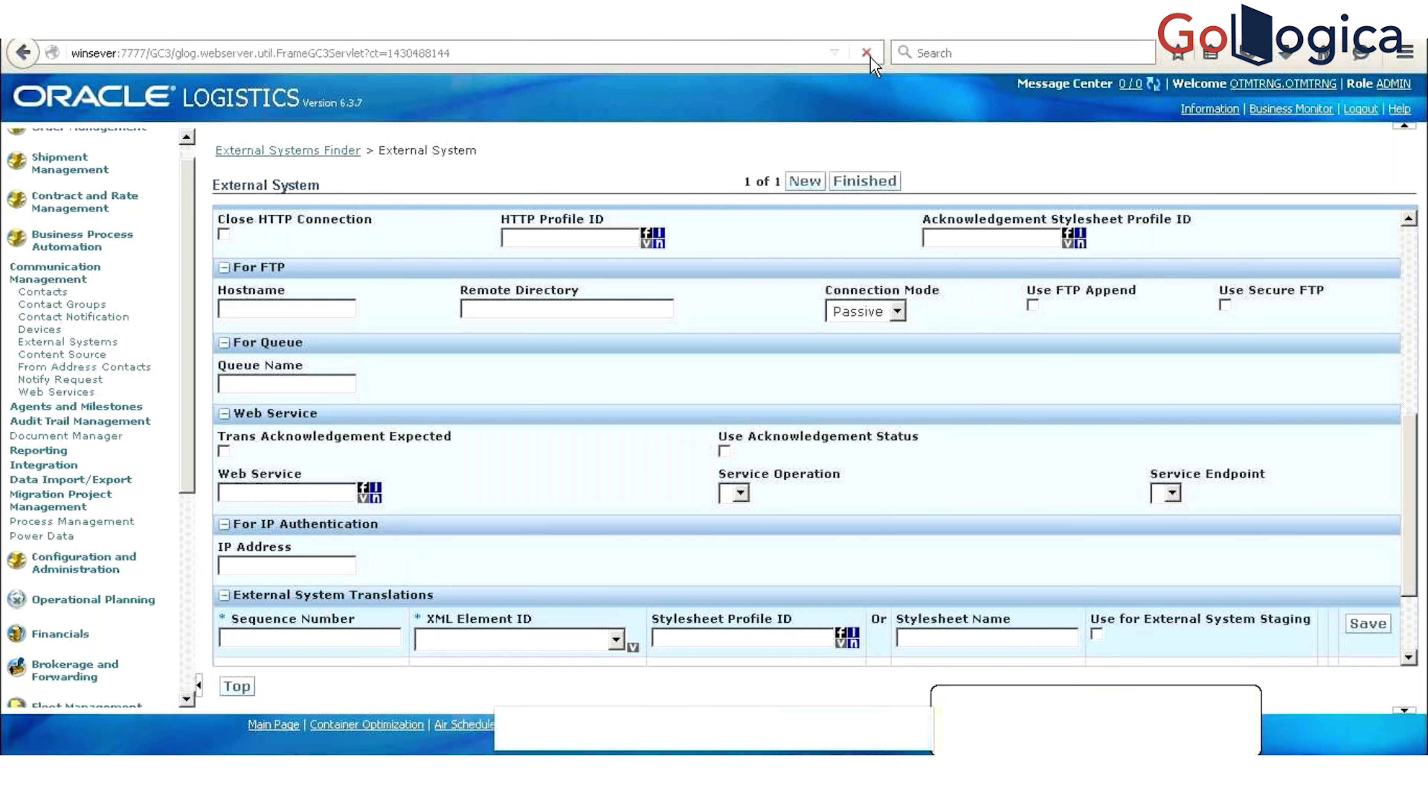
Step: Reload the application and open the Web Services Finder under Communication Management in a separate browser tab
left_click(869, 56)
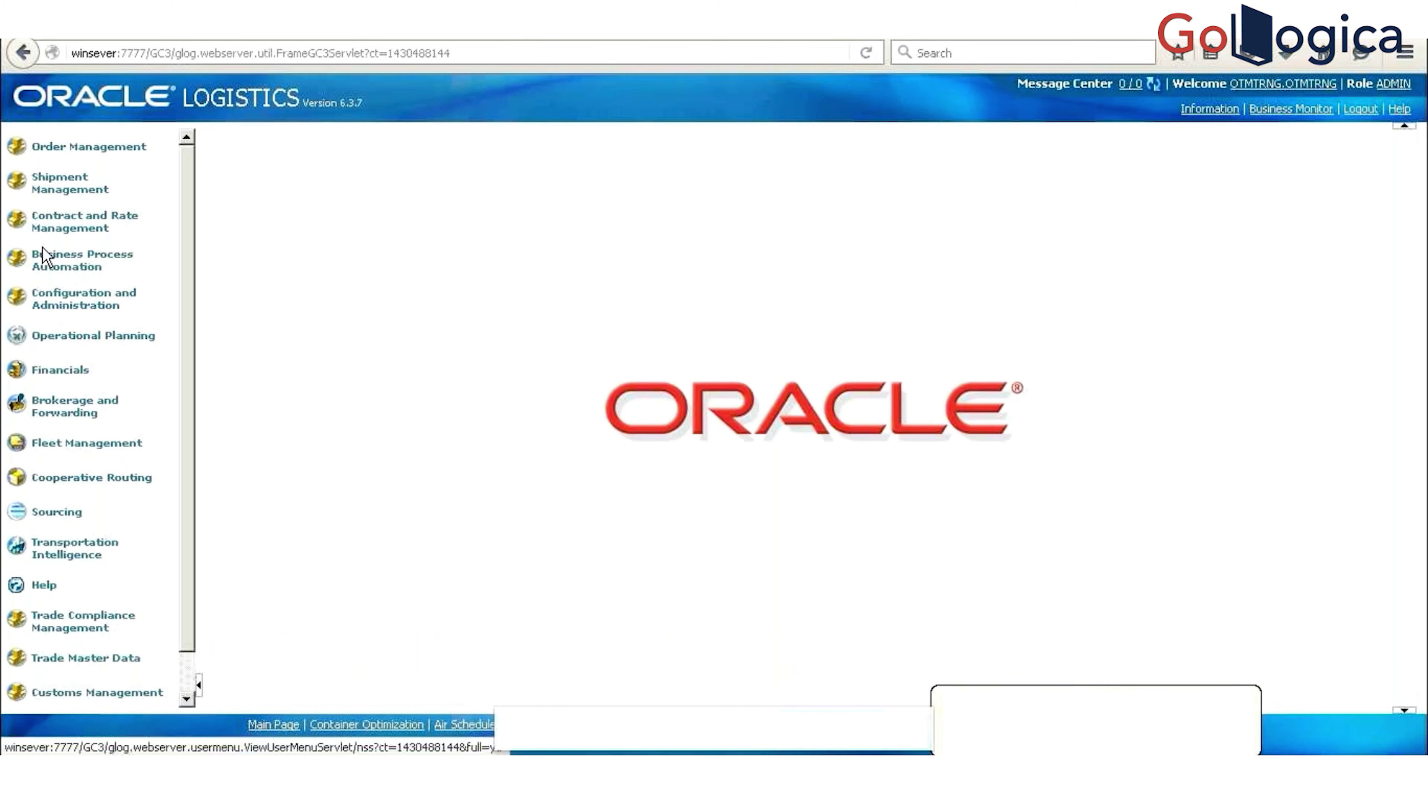
left_click(59, 267)
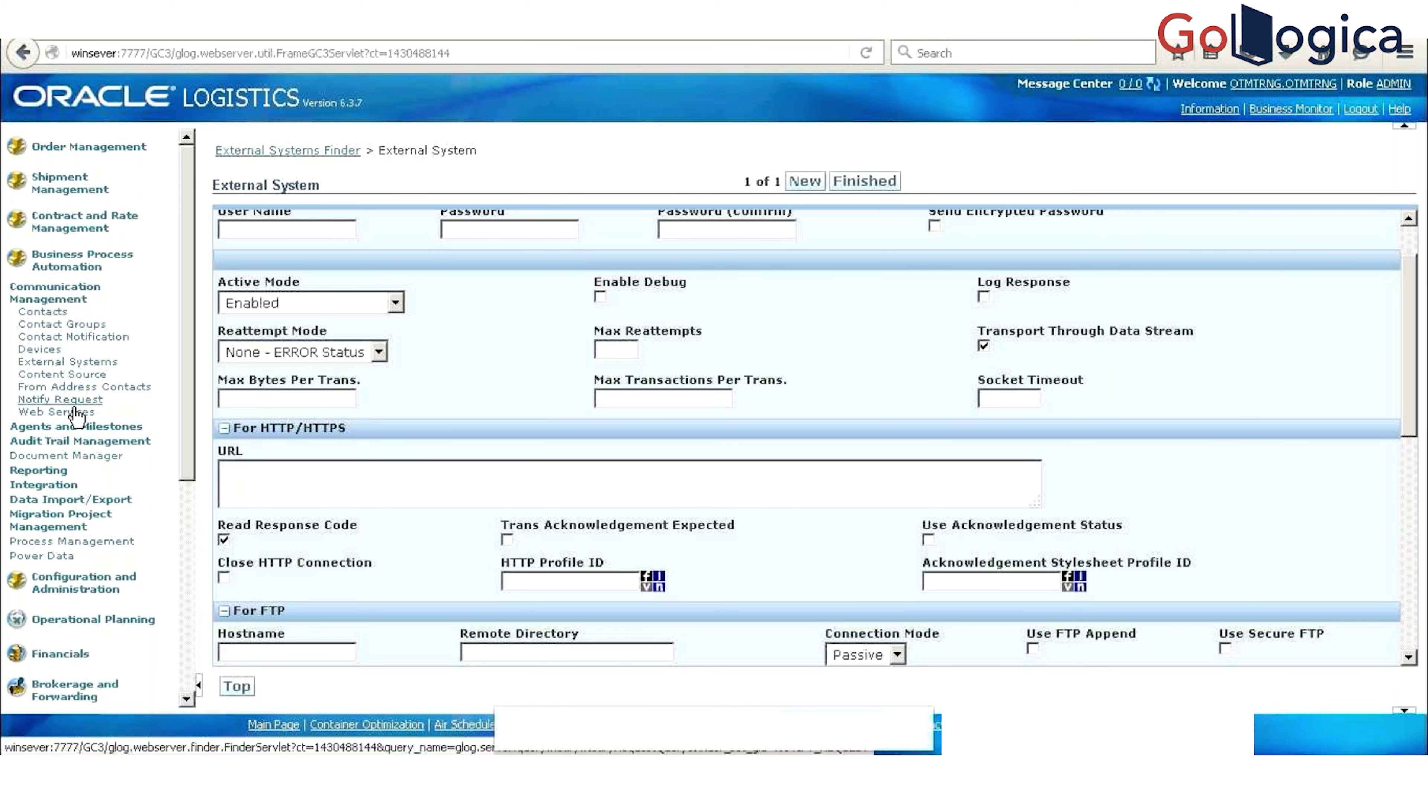
right_click(77, 415)
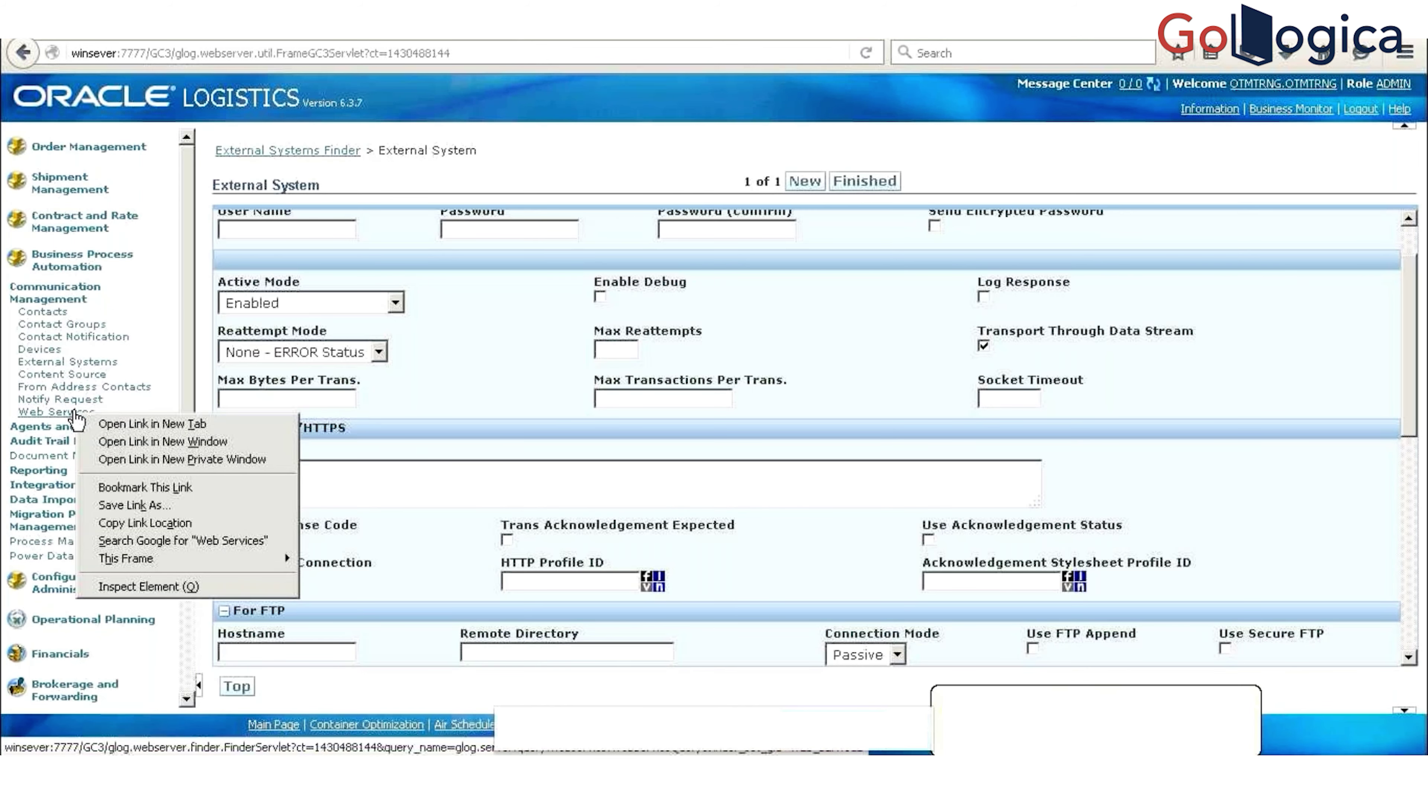
left_click(135, 425)
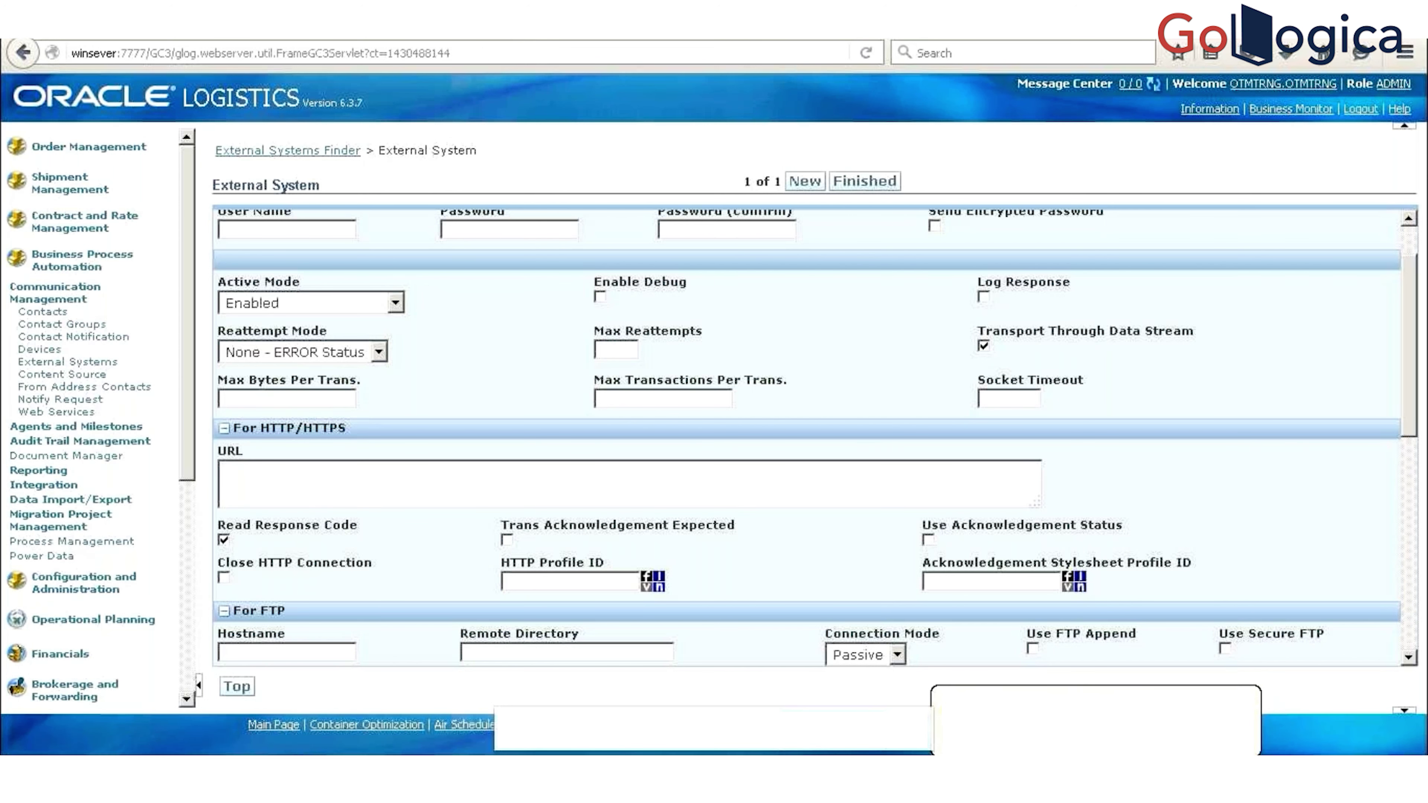
left_click(280, 26)
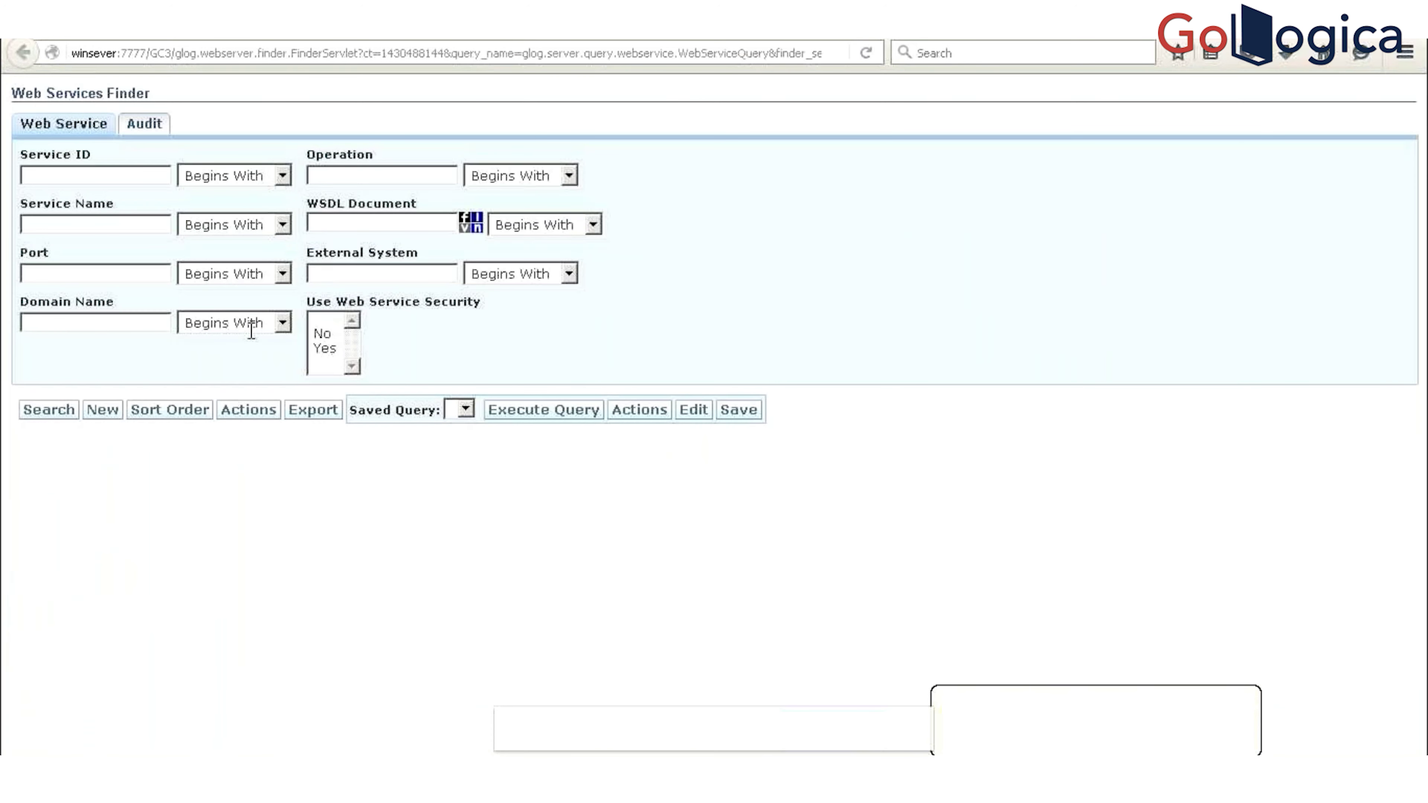
Step: Create a new web service and open a new document form for its WSDL document
left_click(102, 415)
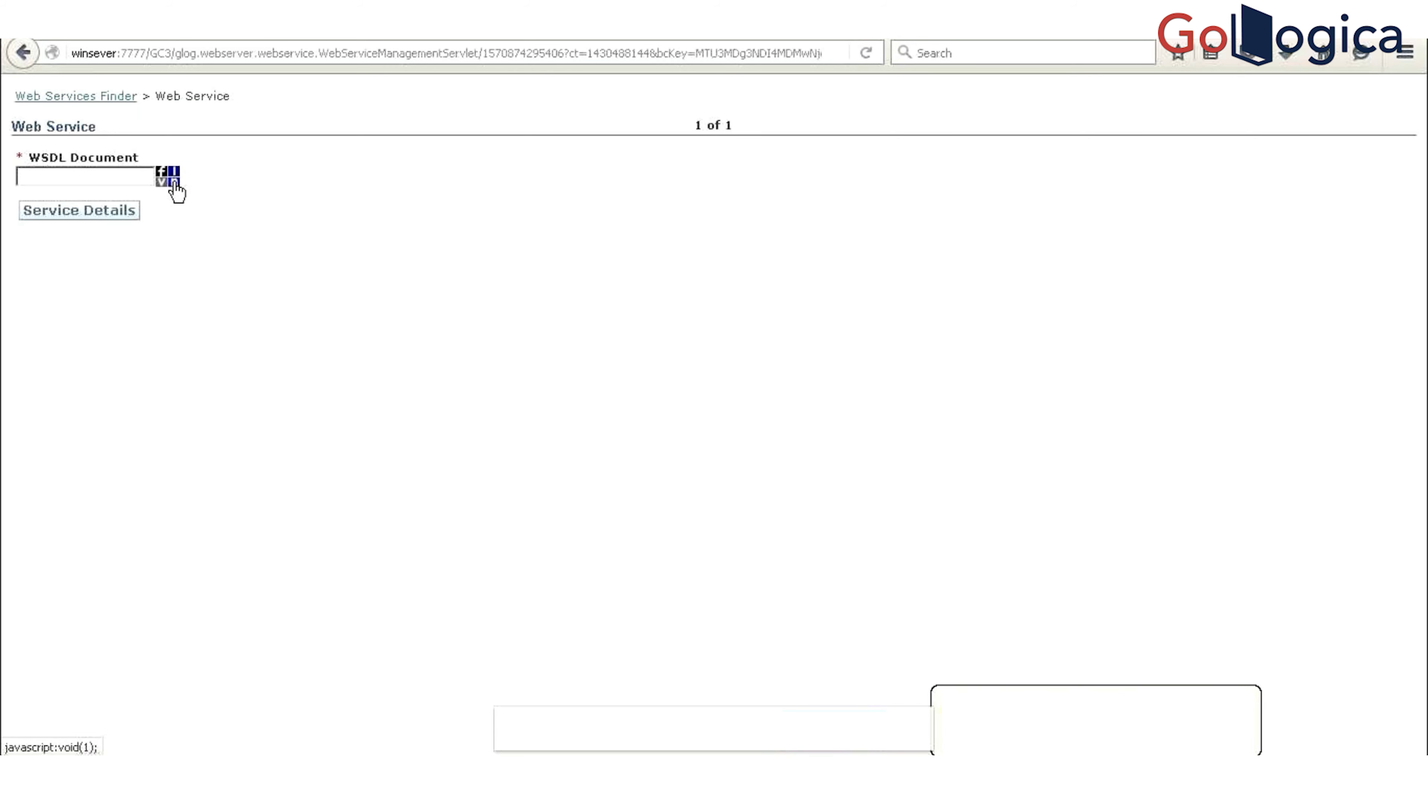
mouse_move(261, 753)
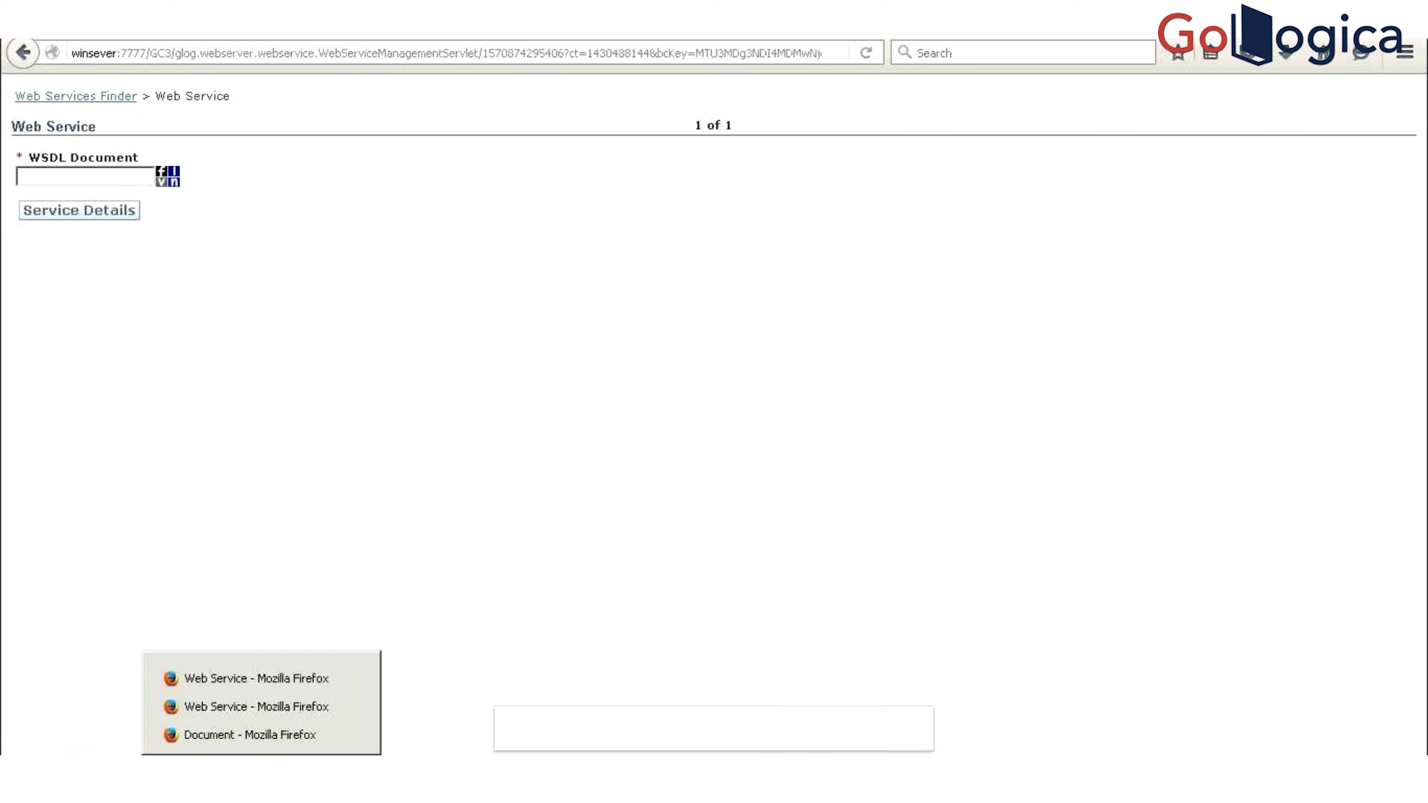
left_click(272, 734)
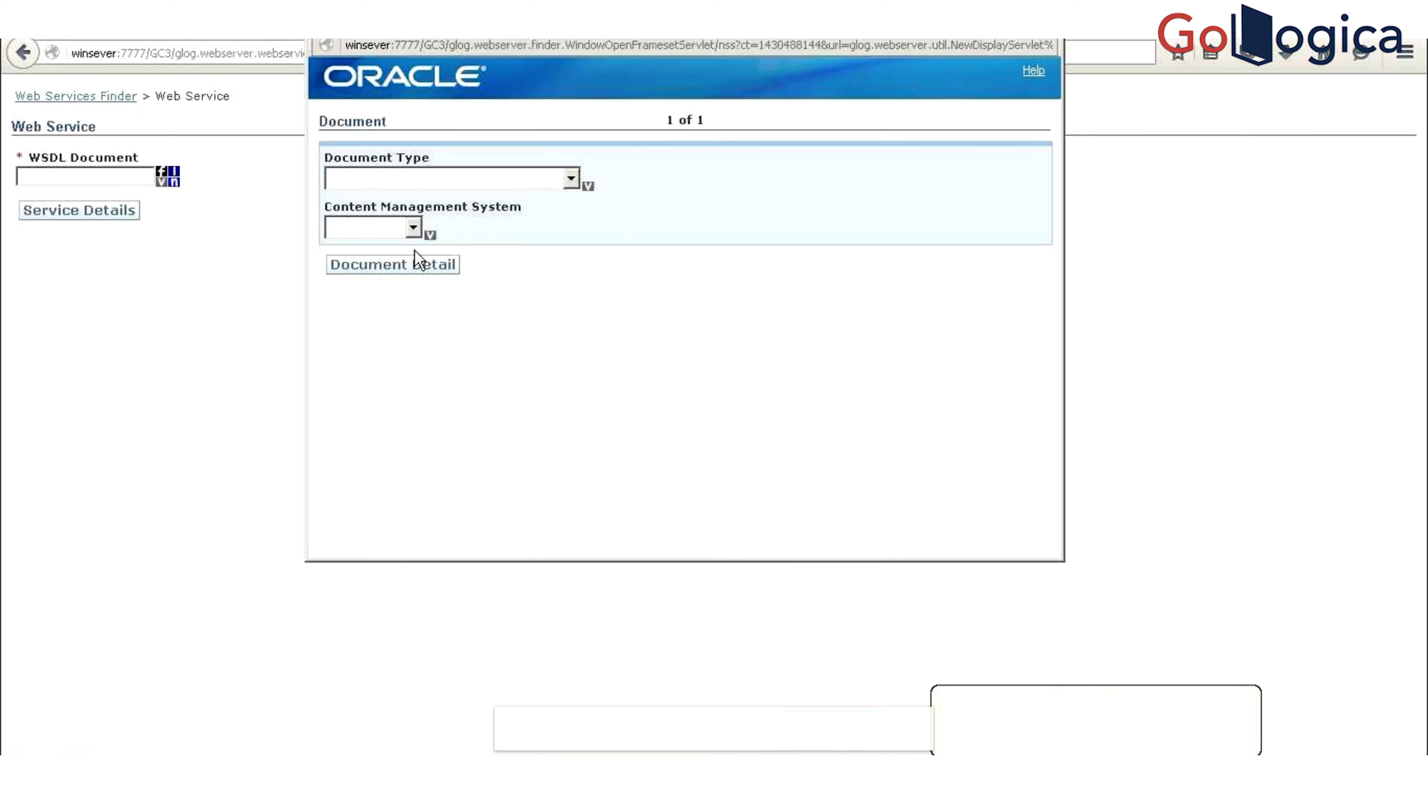
Step: Choose DATABASE as content management system, set the document type to CUSTOMS_COMMERCIAL_INVOICE and proceed to the document details
left_click(407, 234)
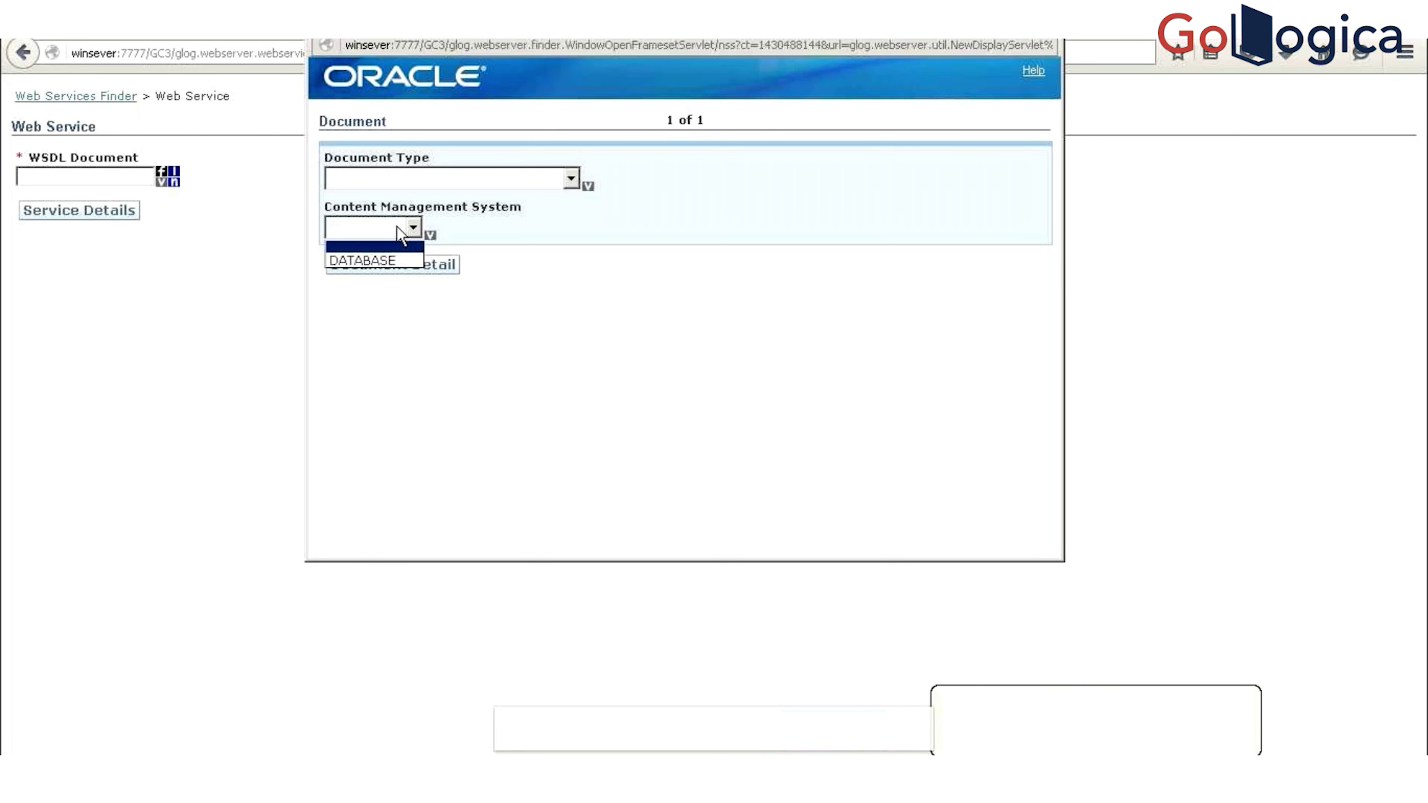
left_click(376, 267)
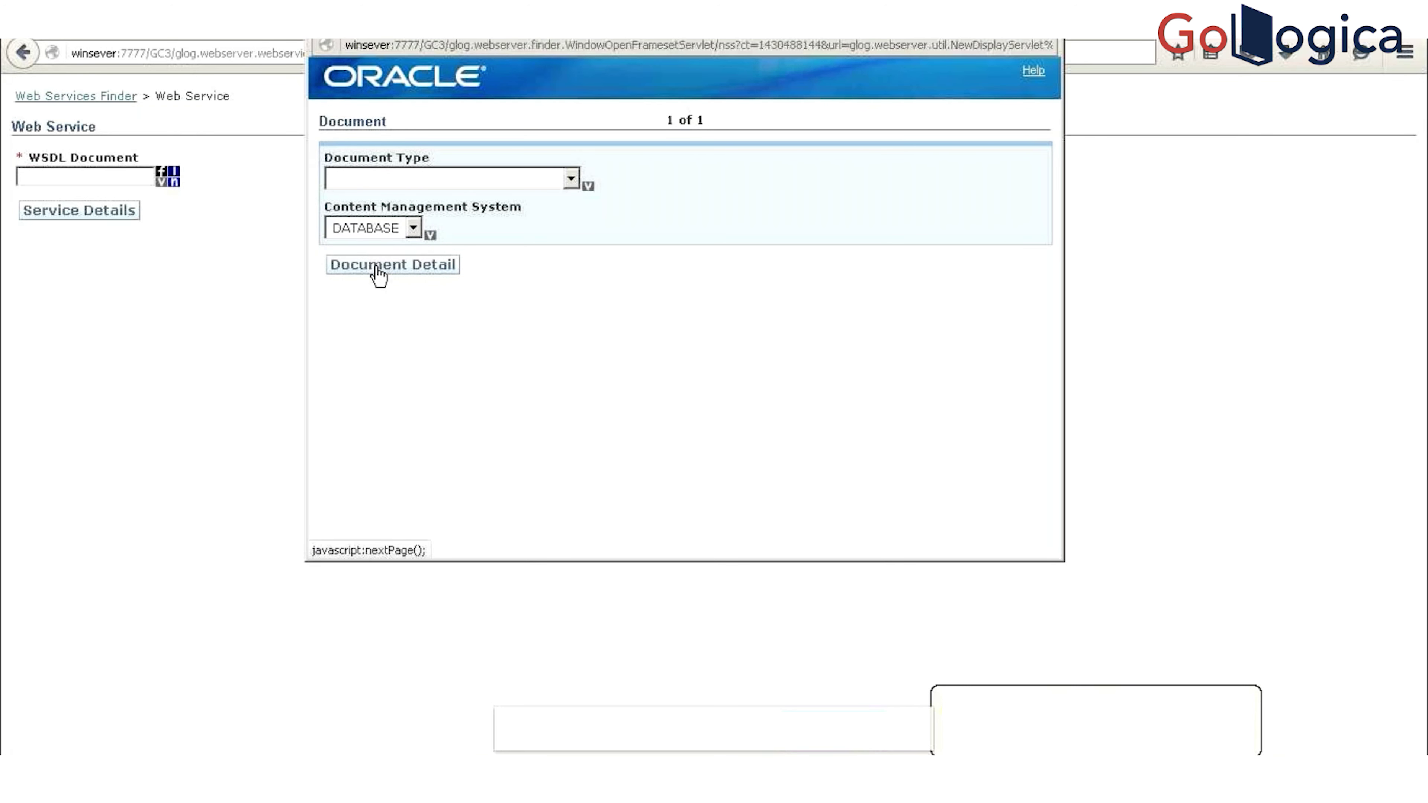
left_click(419, 176)
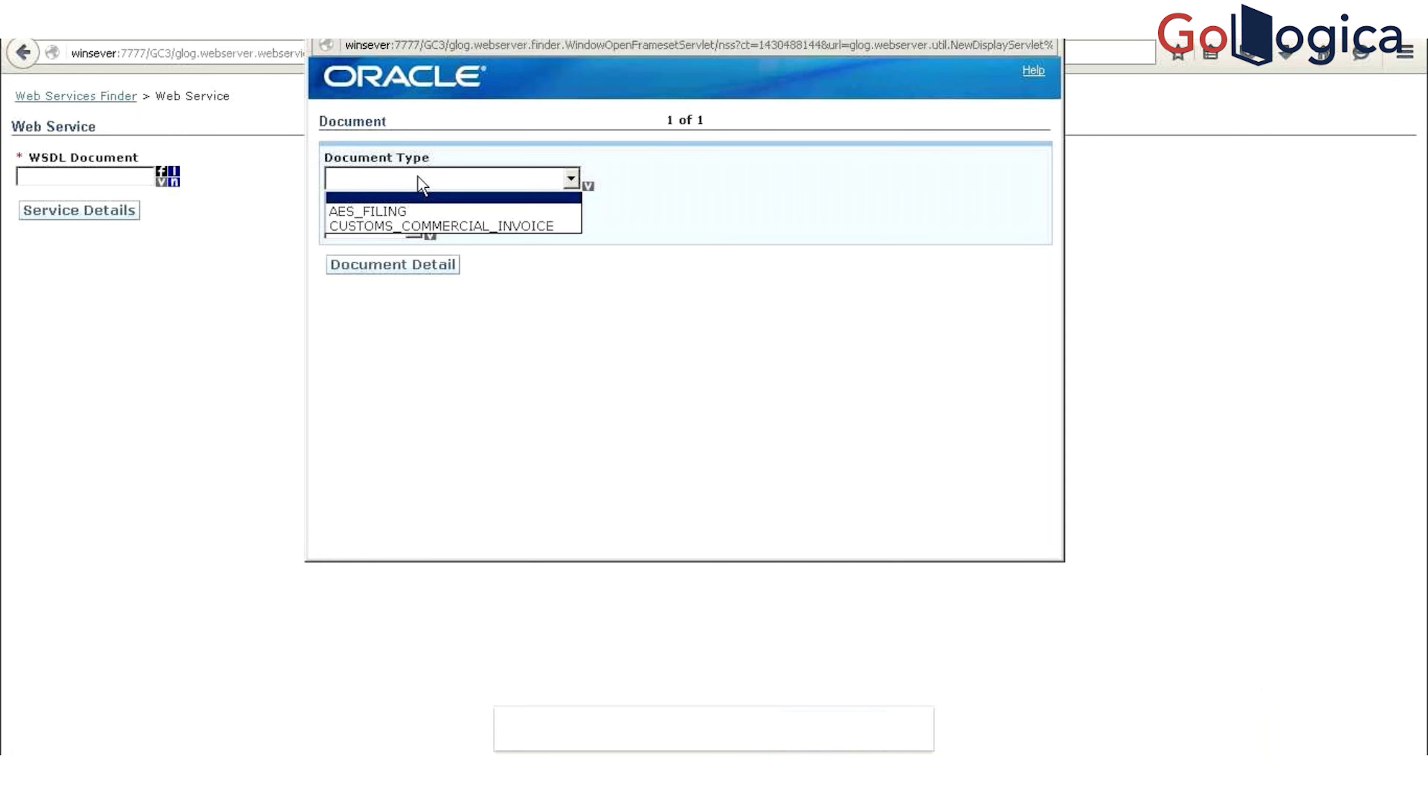
left_click(468, 226)
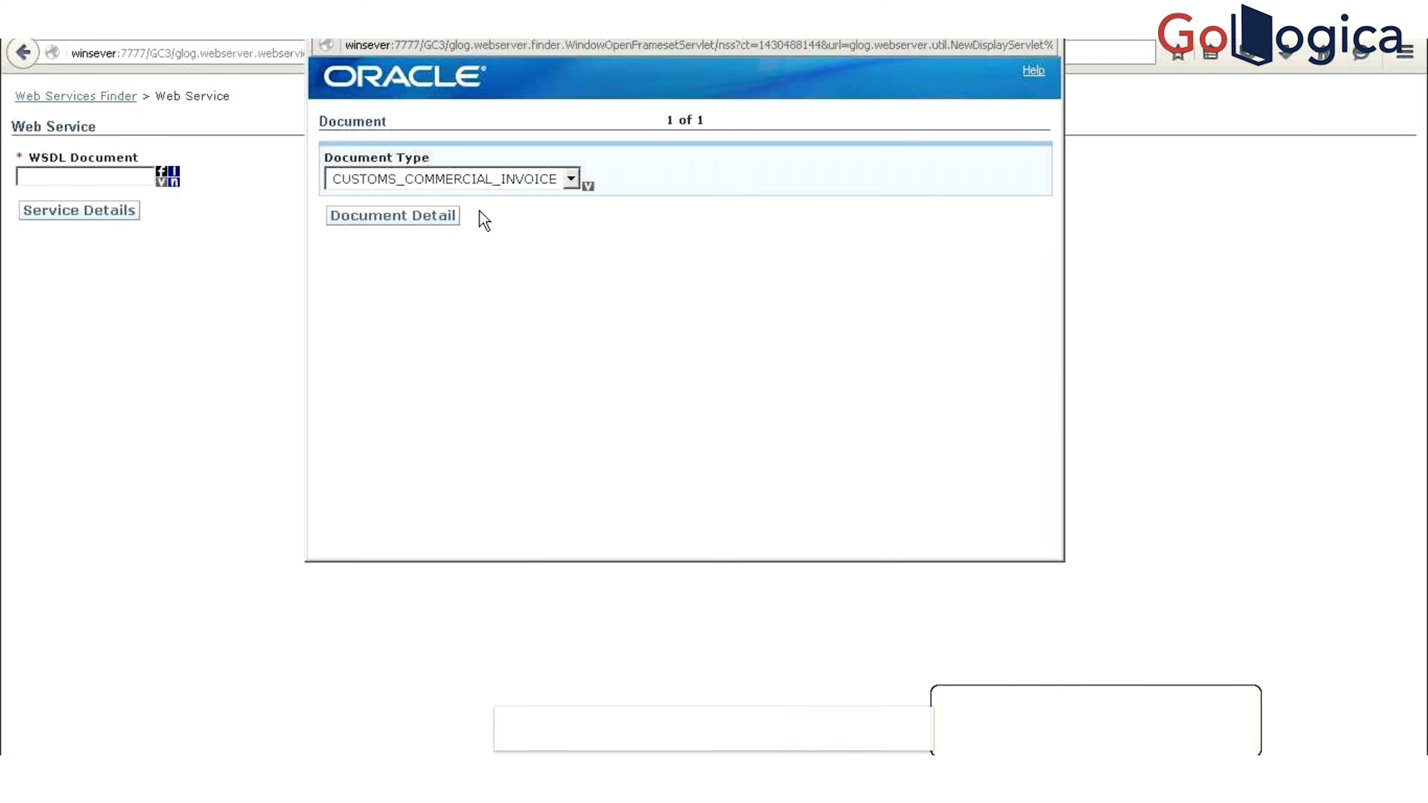
left_click(386, 220)
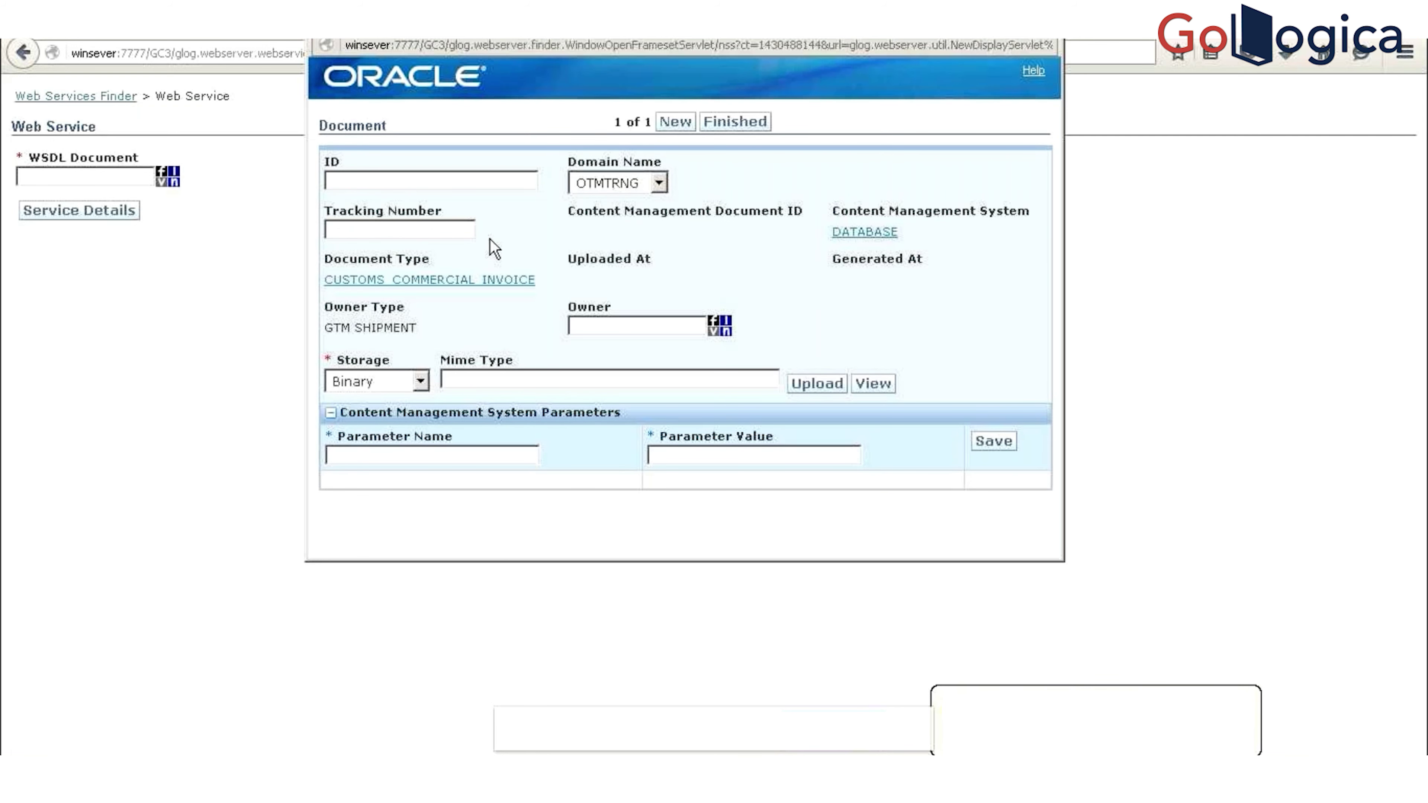
Step: Set the new document's storage to URL
left_click(411, 179)
left_click(401, 380)
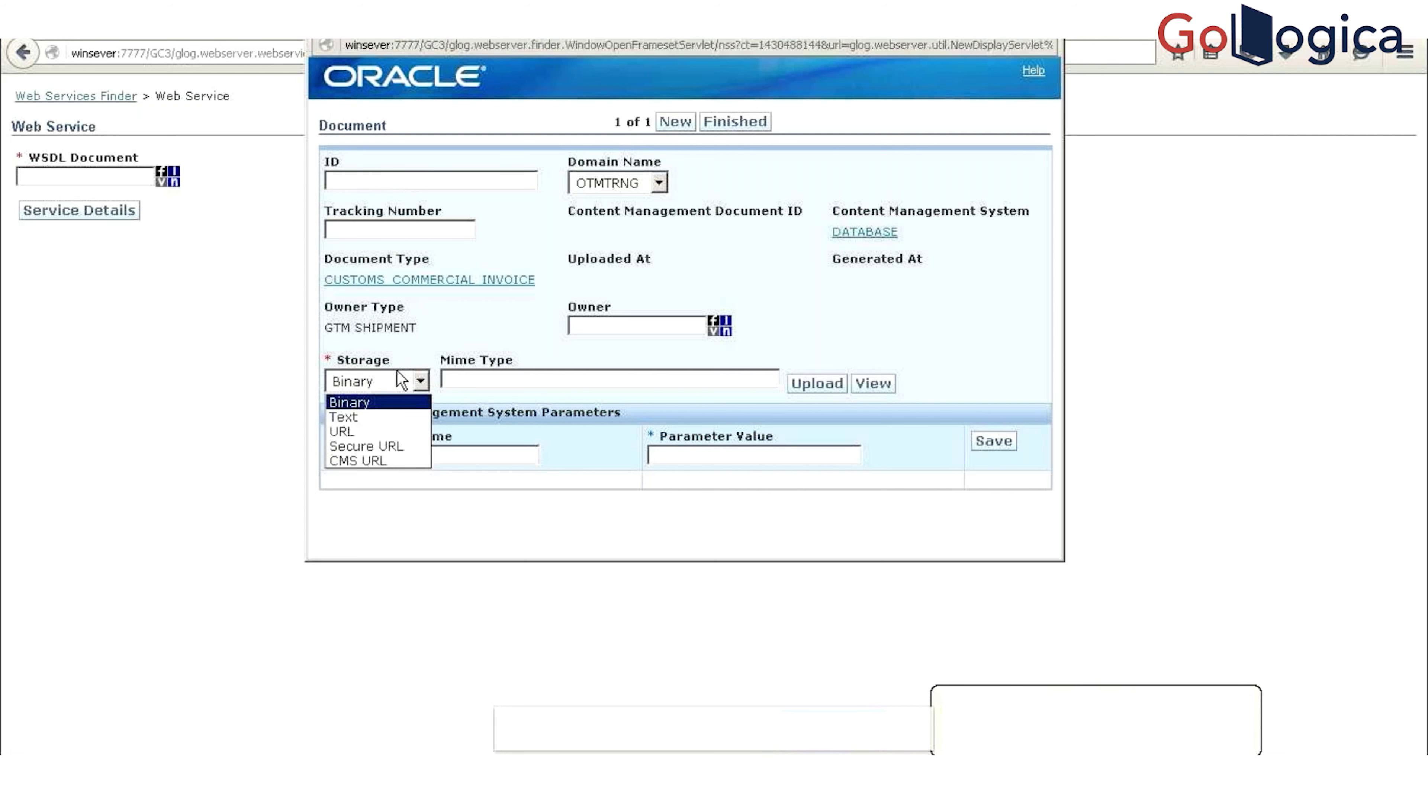
left_click(372, 432)
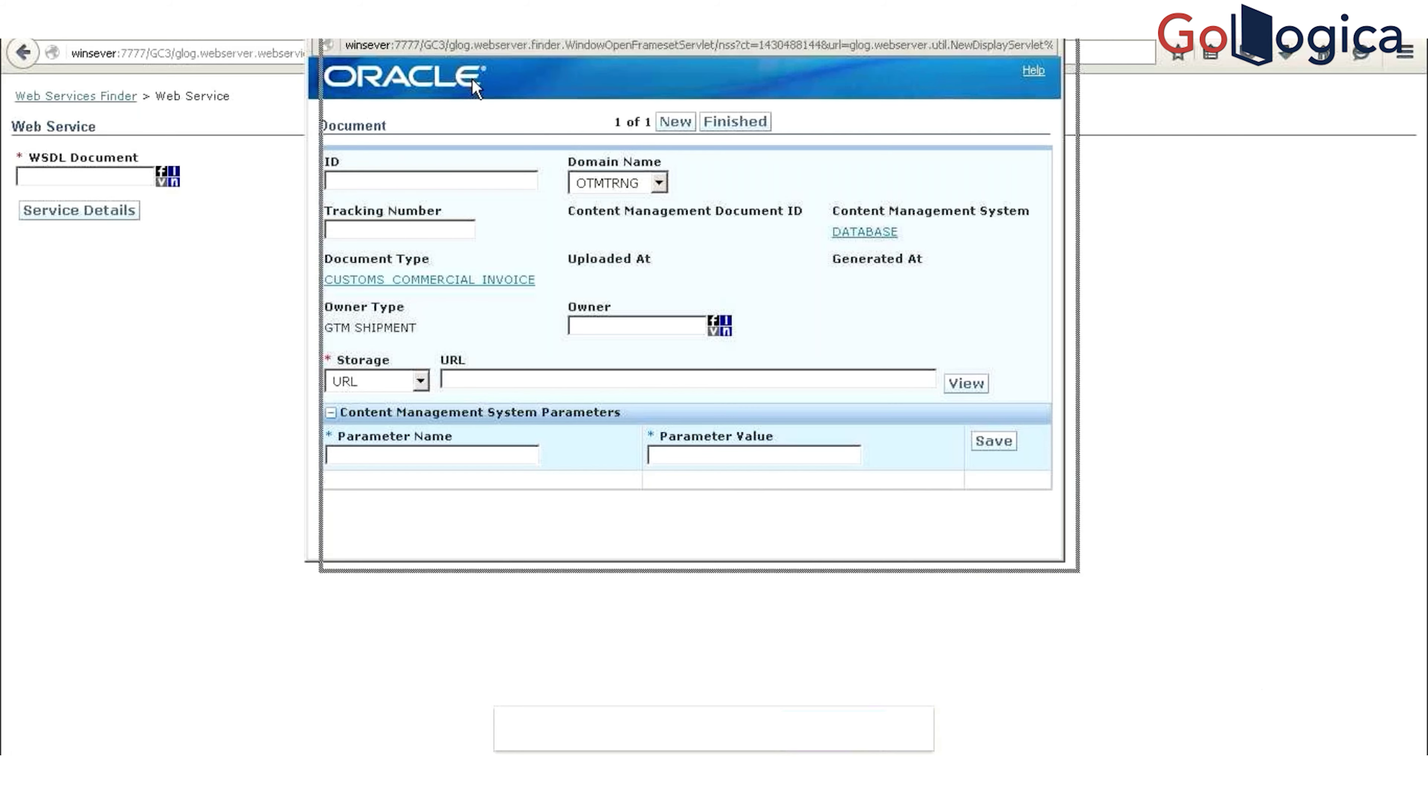
Step: Enter PLANNED_SHI as the new document's ID
left_click(498, 230)
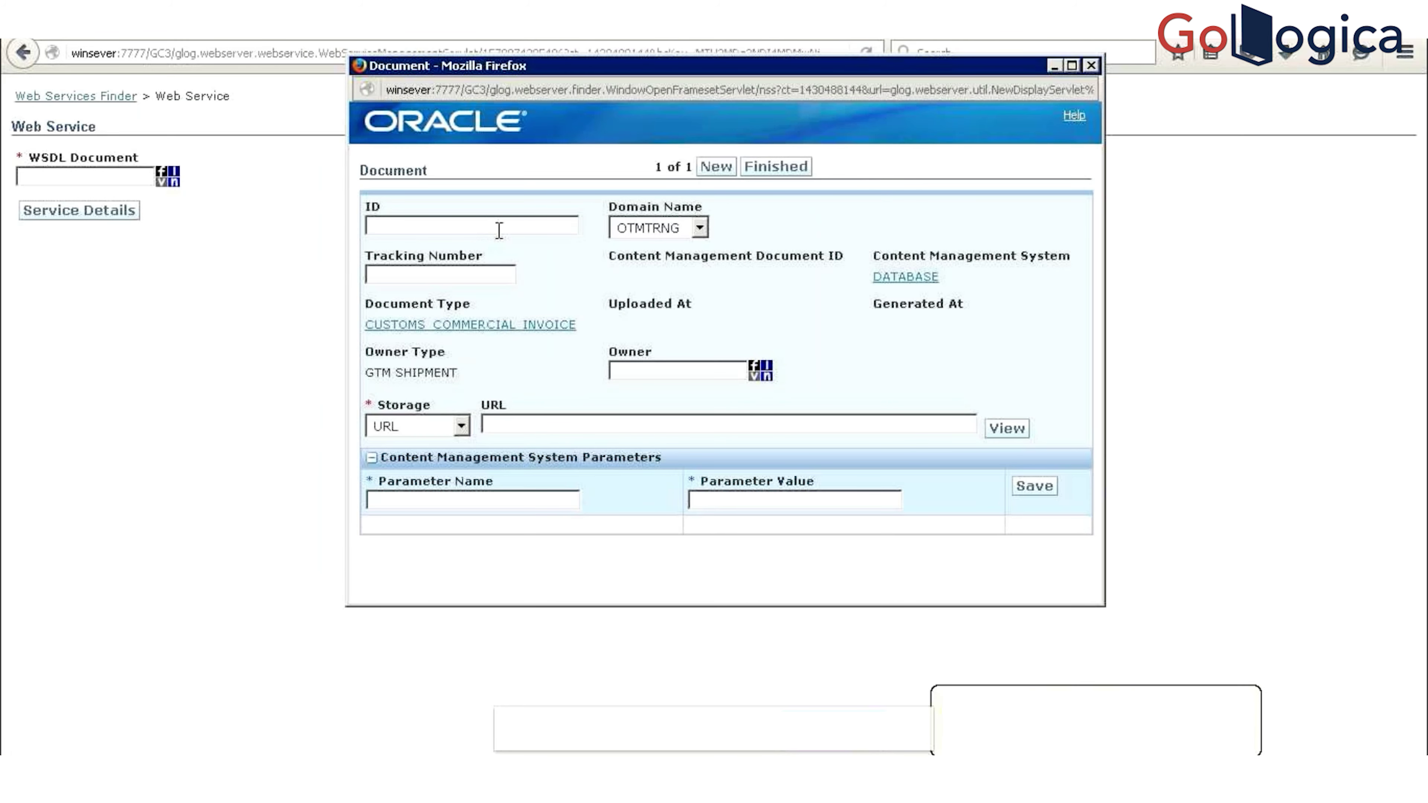
type("PLANES")
key("BackSpace")
key("BackSpace")
type("NED")
type("_SHI")
Step: Return to the External System page and open Power Data under Business Process Automation in a separate browser tab
left_click(48, 20)
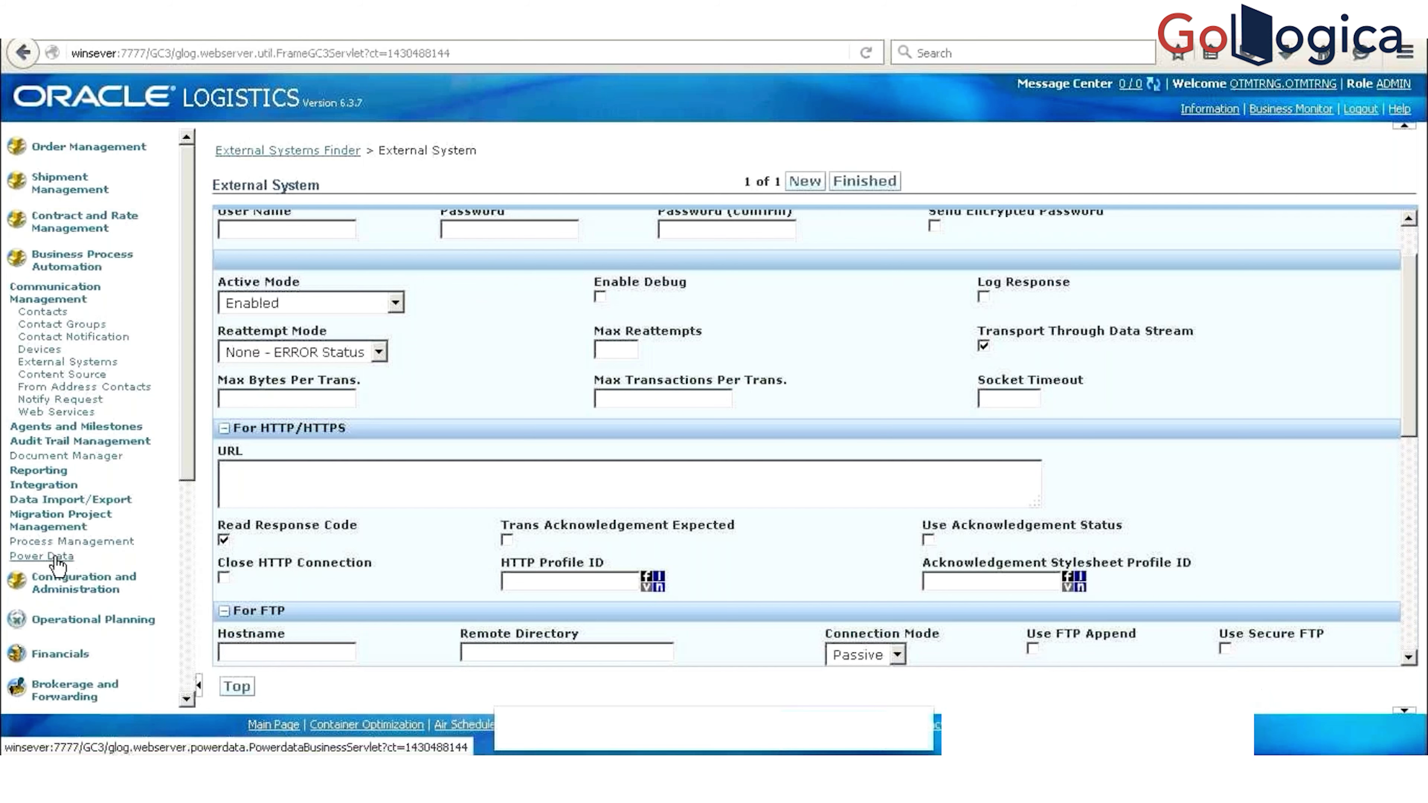
right_click(56, 558)
left_click(111, 569)
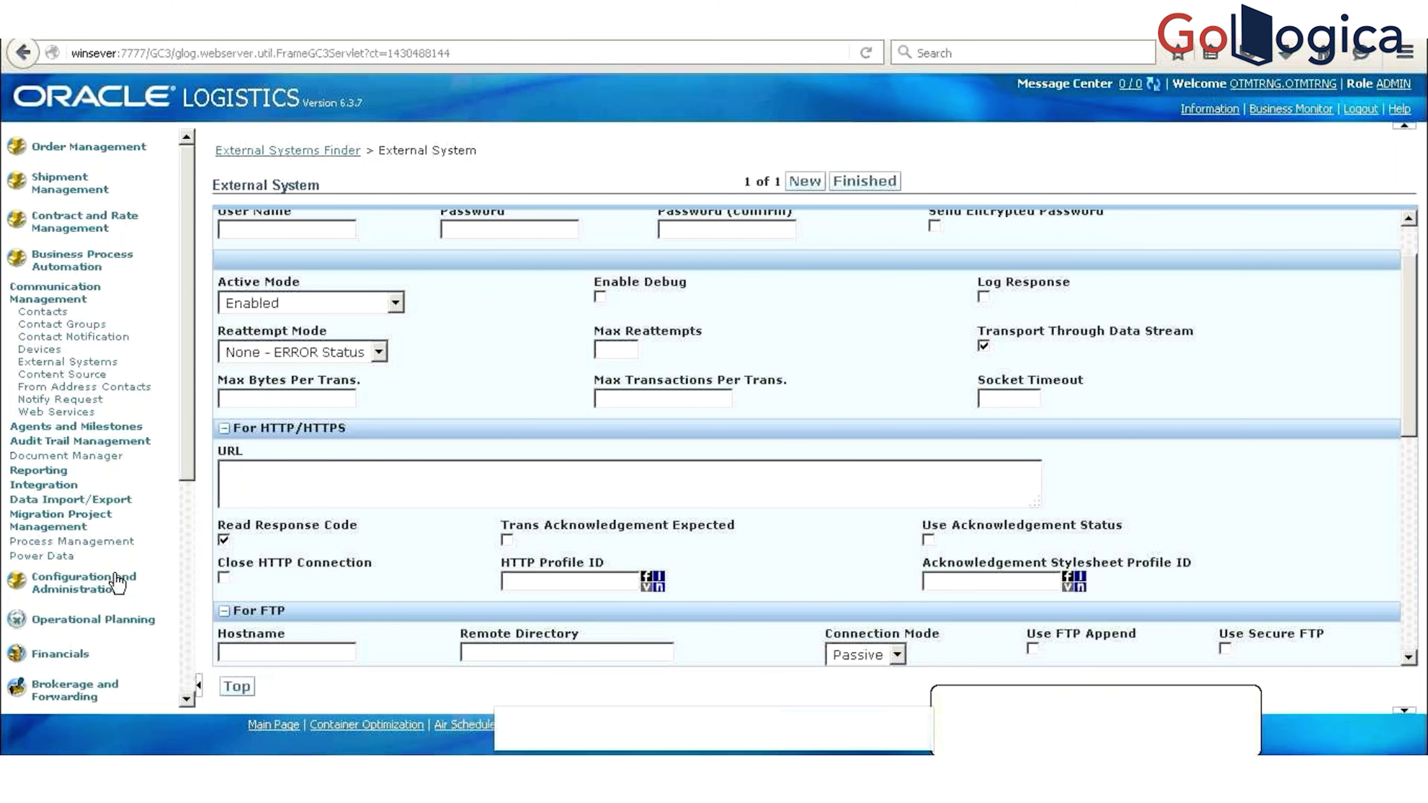
Step: Create and save a new document type named PLANNED_SHIPMENT in the Document Generation power data
left_click(348, 27)
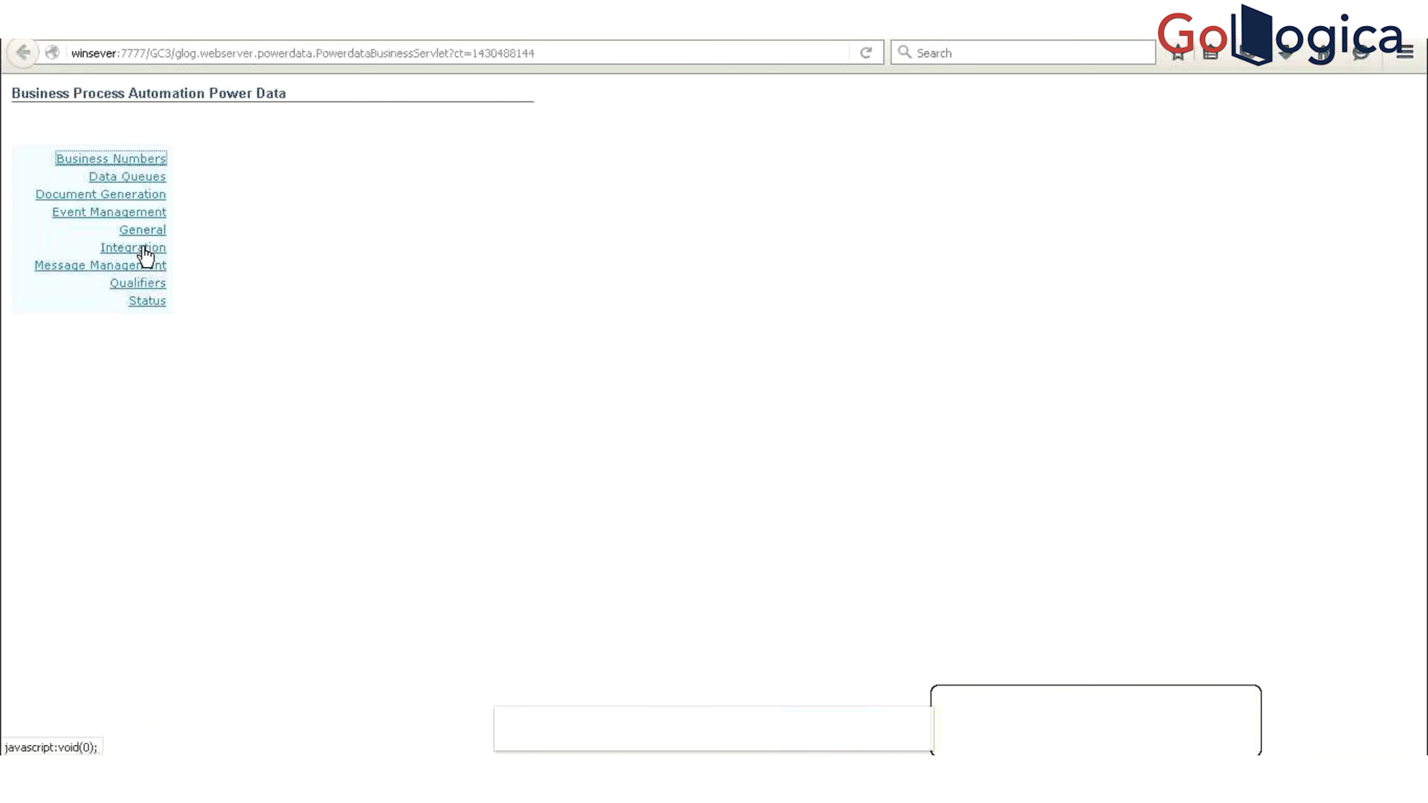
left_click(126, 195)
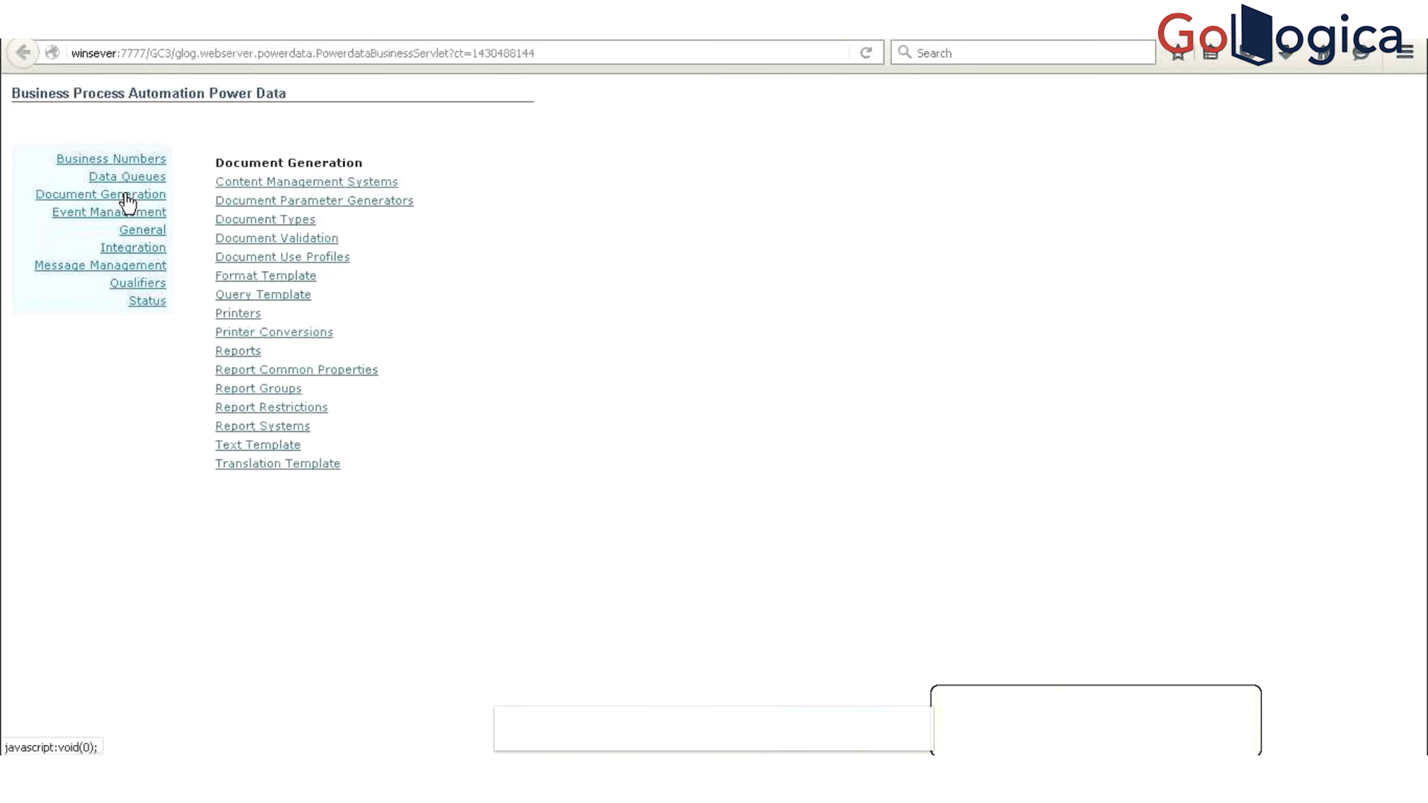
left_click(280, 227)
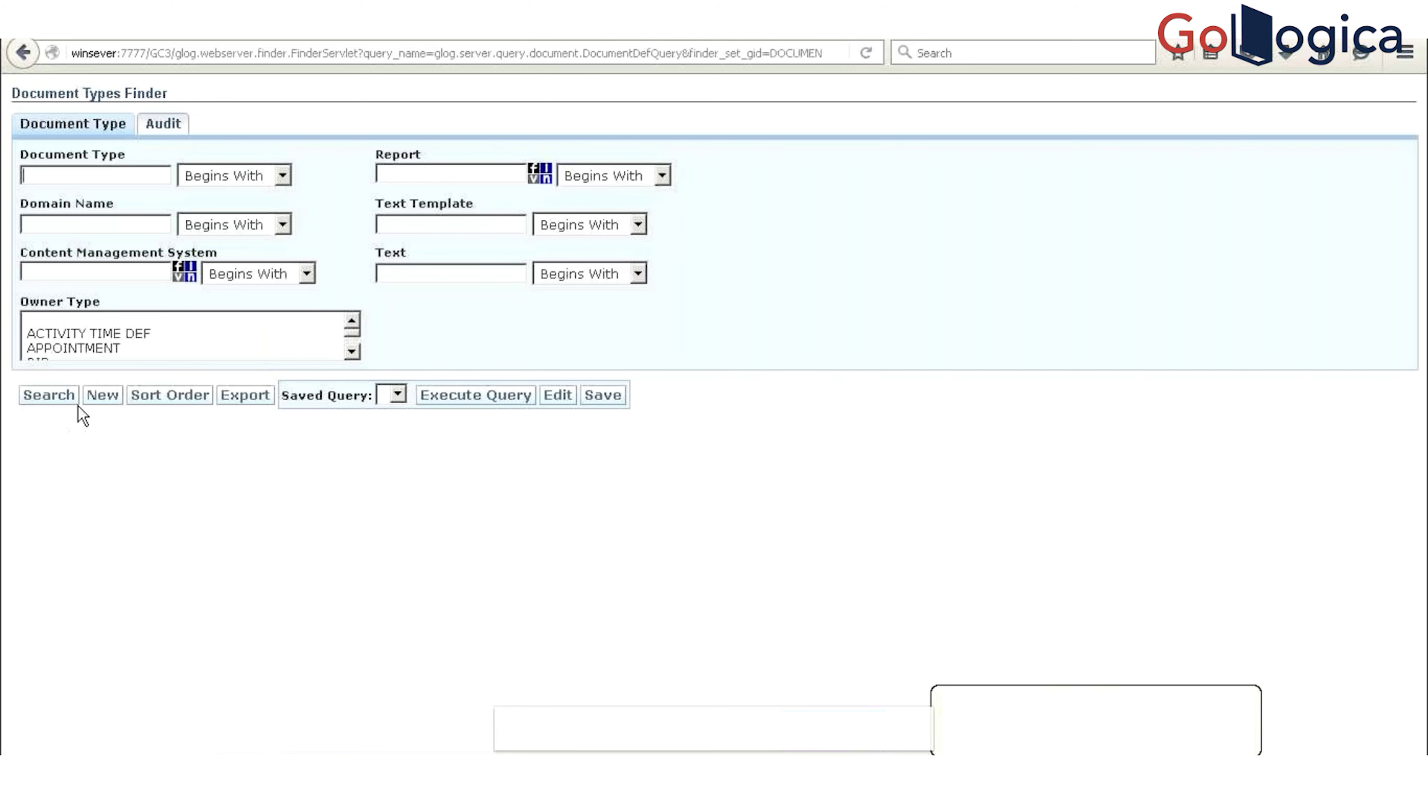
left_click(101, 397)
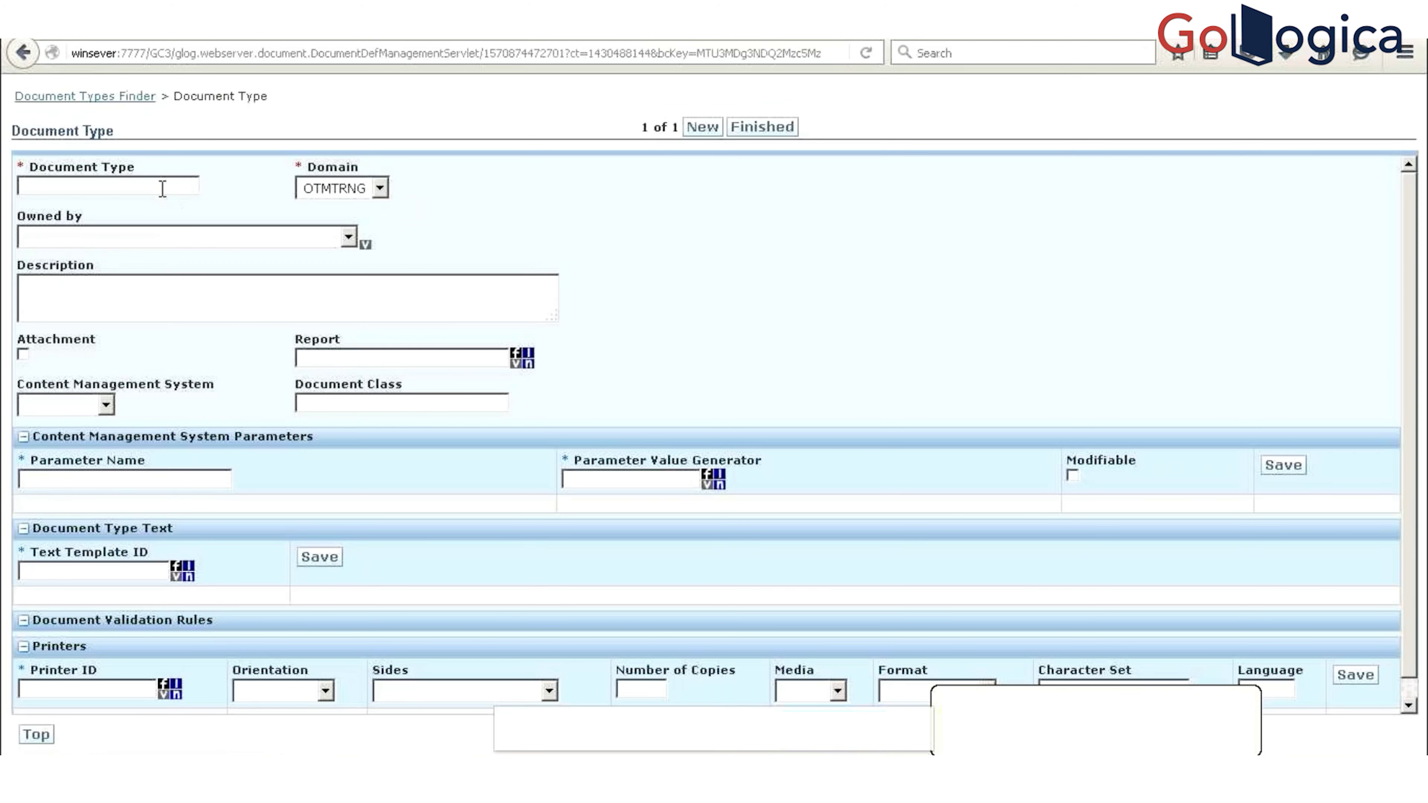
left_click(161, 188)
type("PLANNED_SHIPMENT")
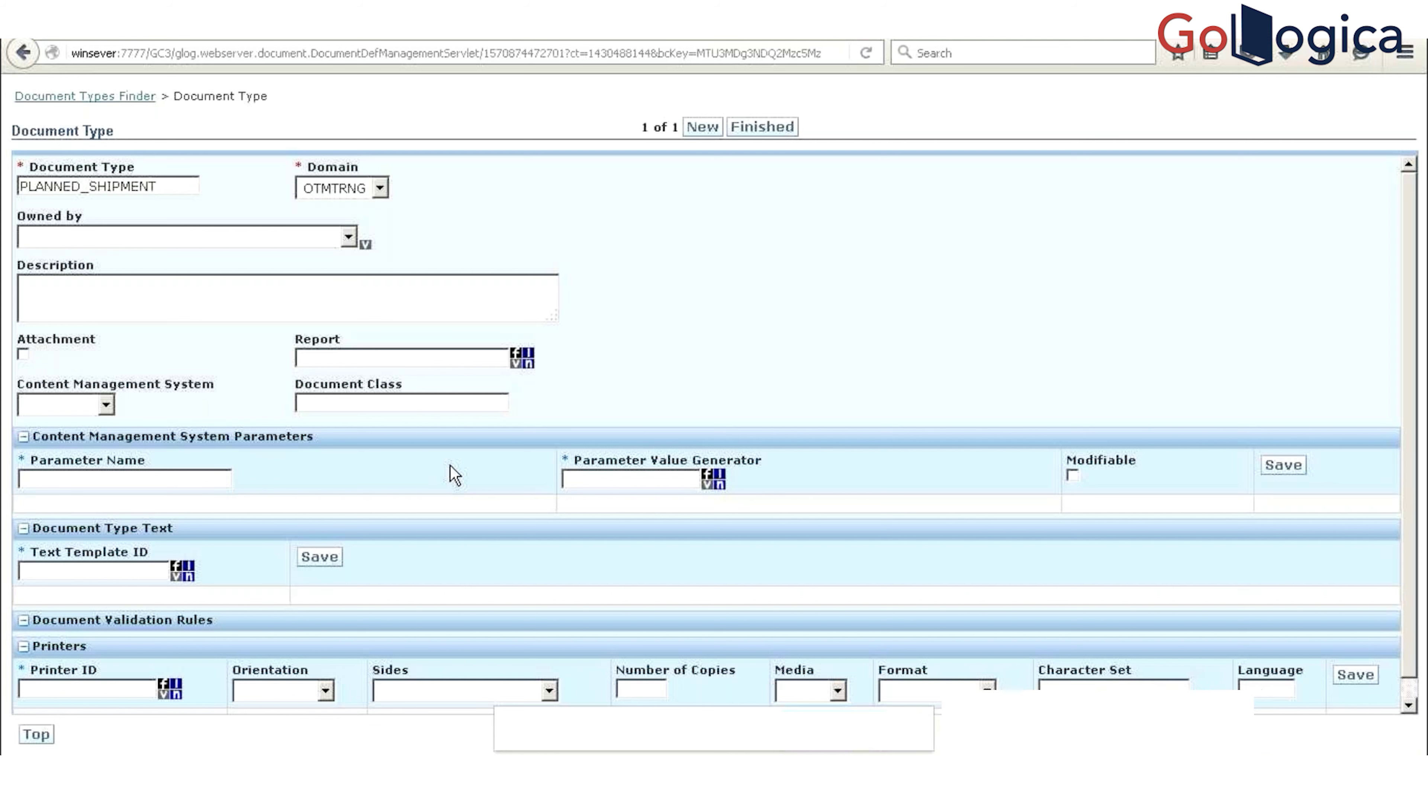
left_click(753, 128)
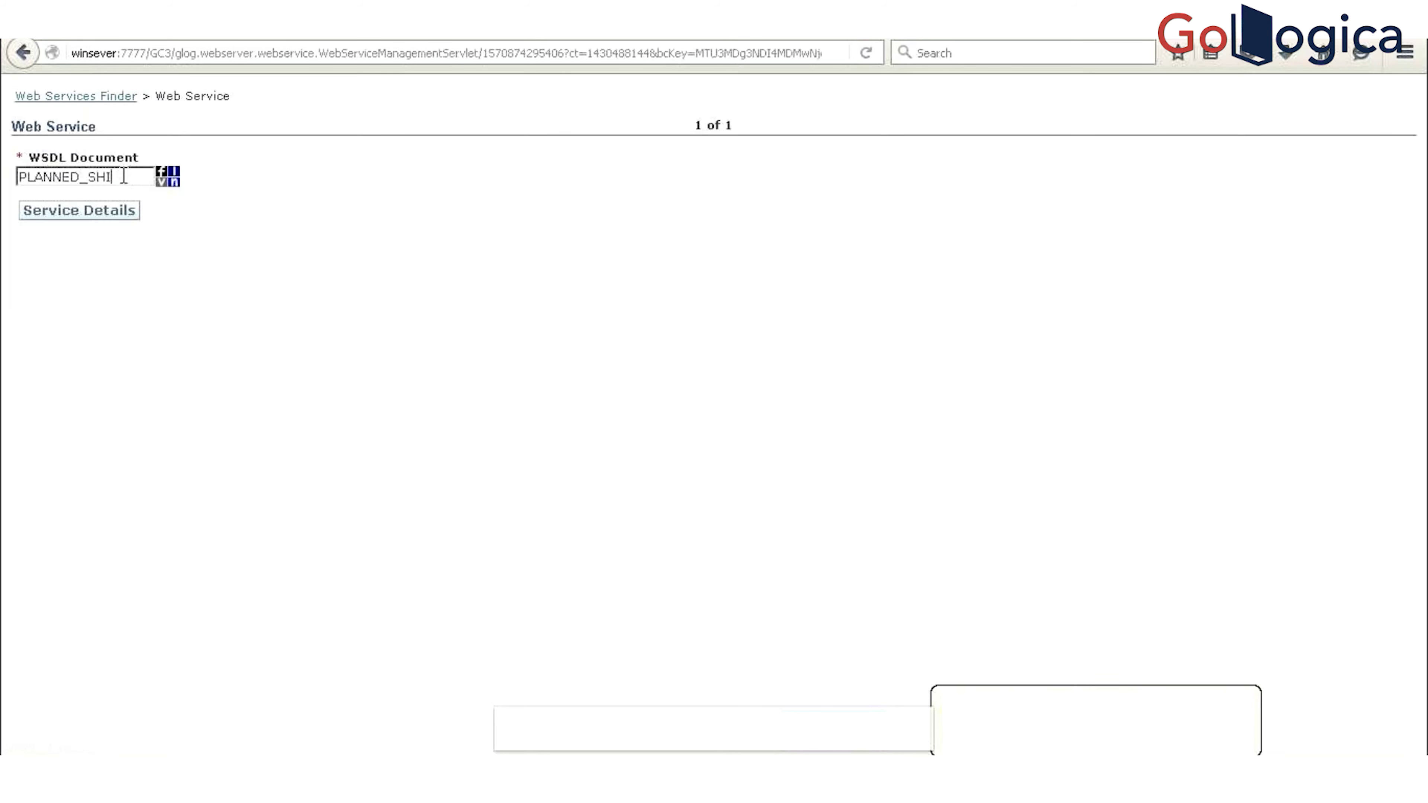
Step: Replace the web service's WSDL document with a newly created PLANNED_SHIPMENT document and try to open the service details
left_click_drag(112, 177, 3, 176)
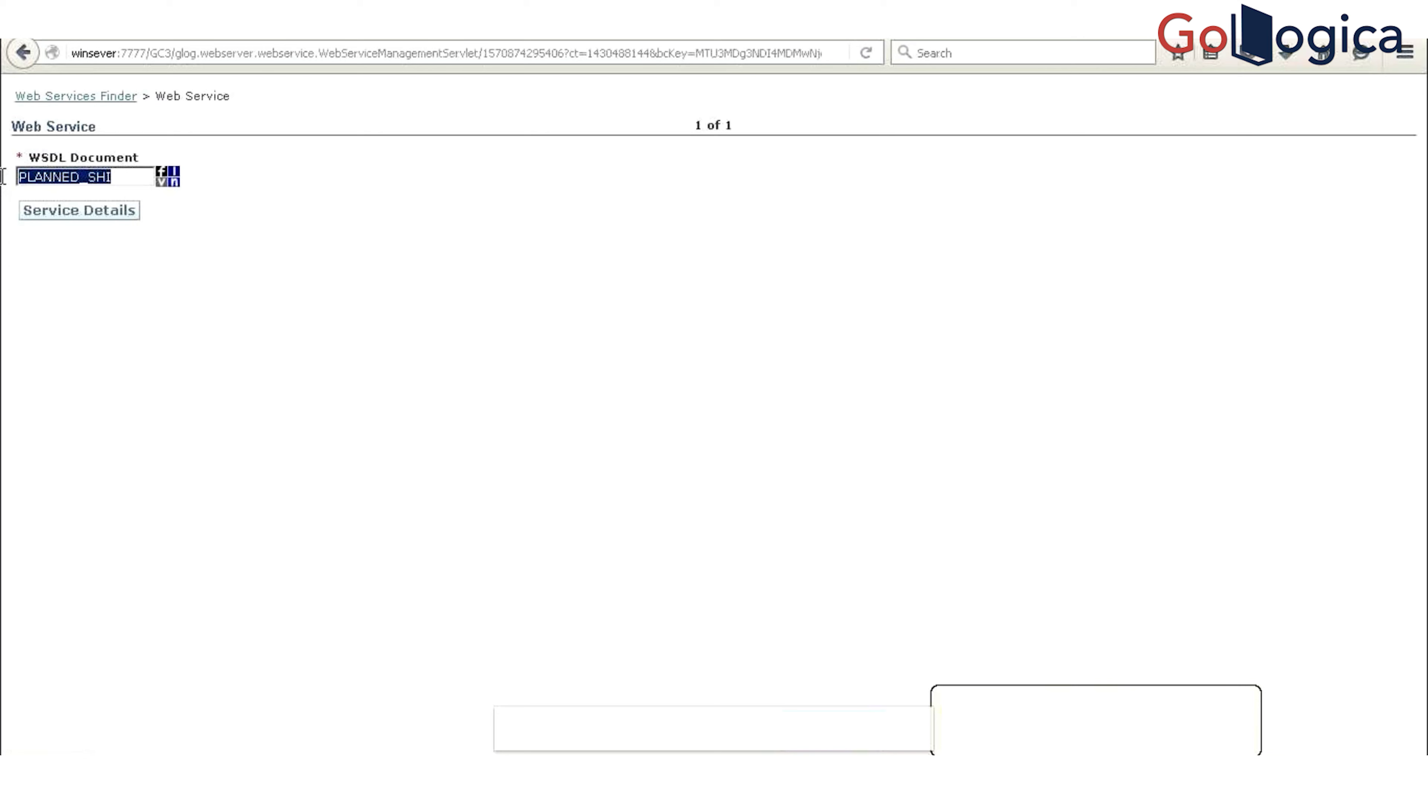
key("Delete")
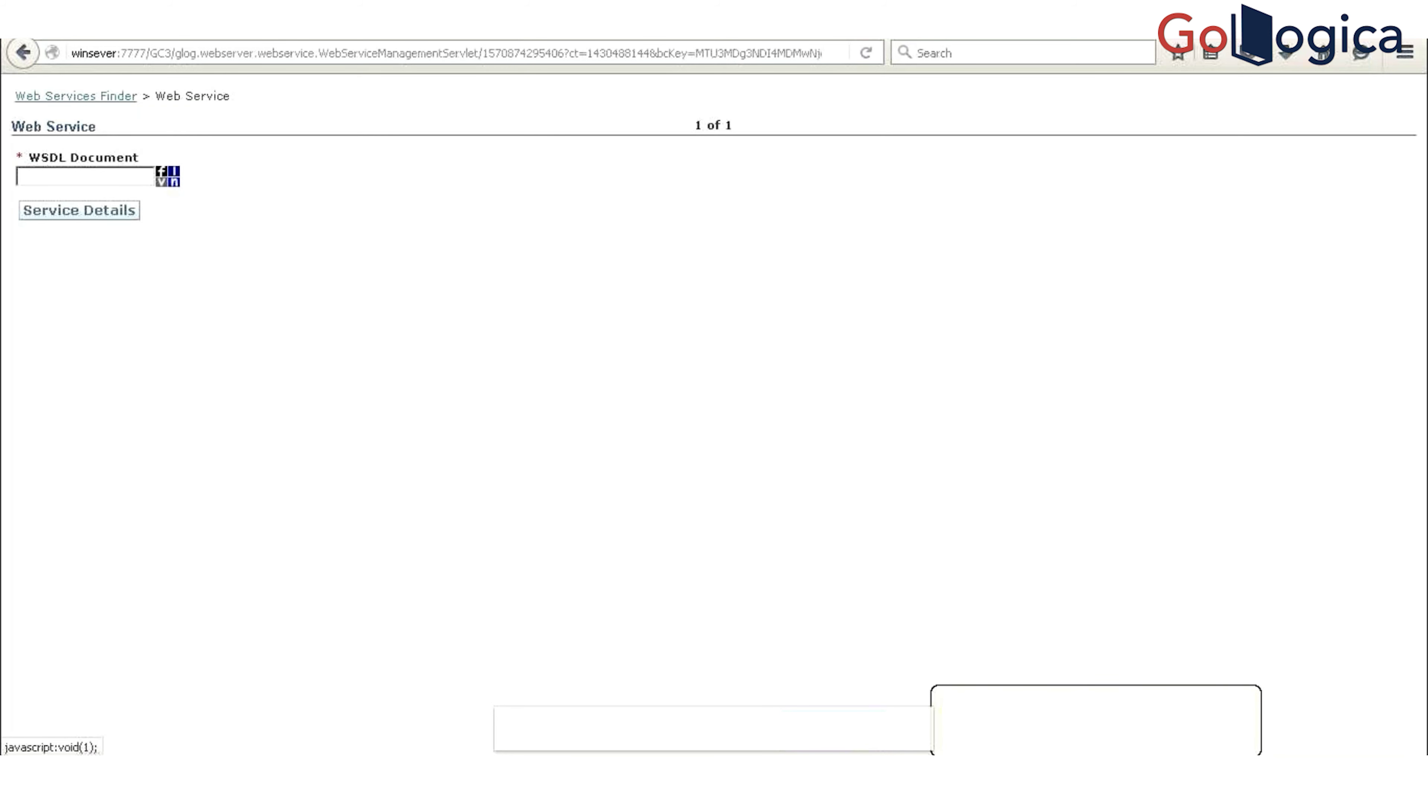
mouse_move(262, 769)
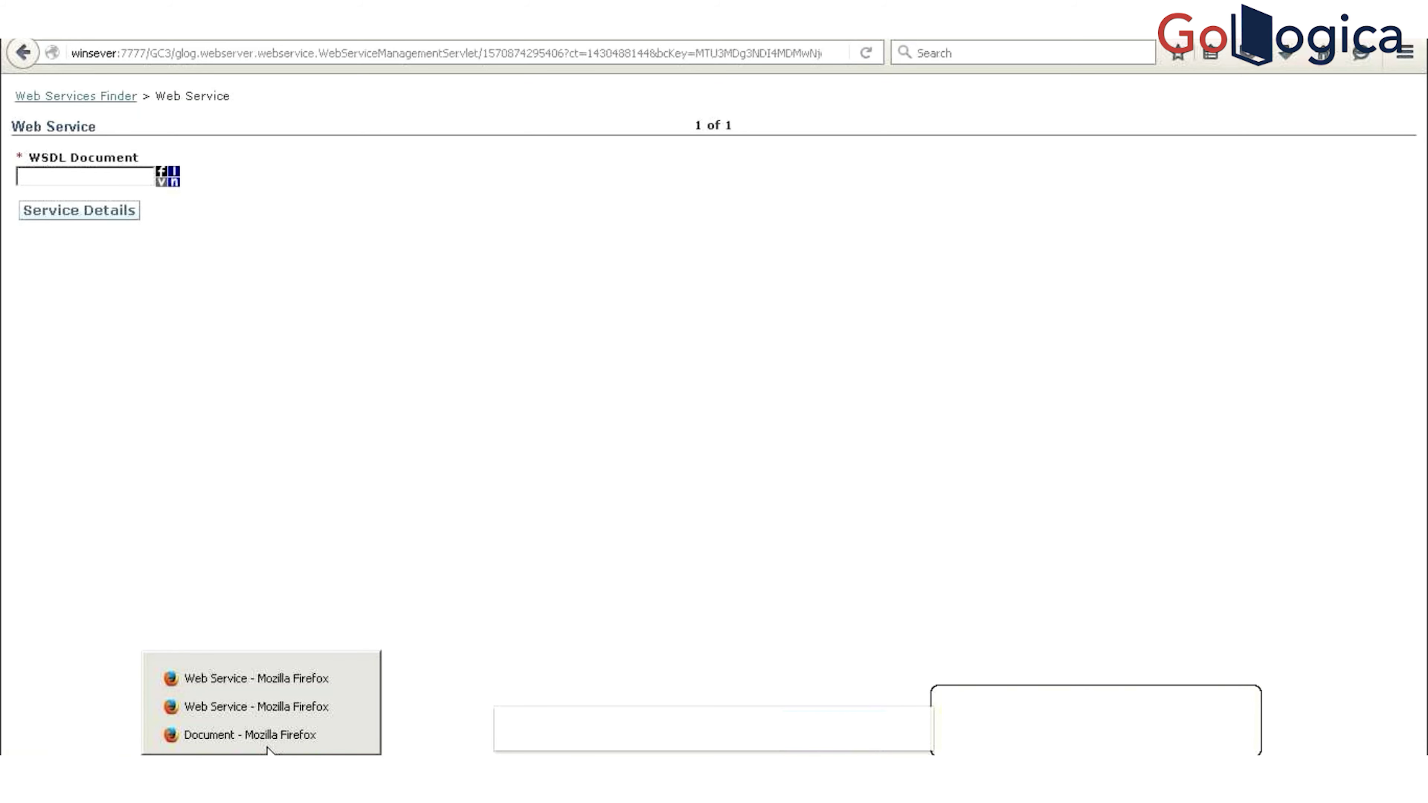
left_click(261, 734)
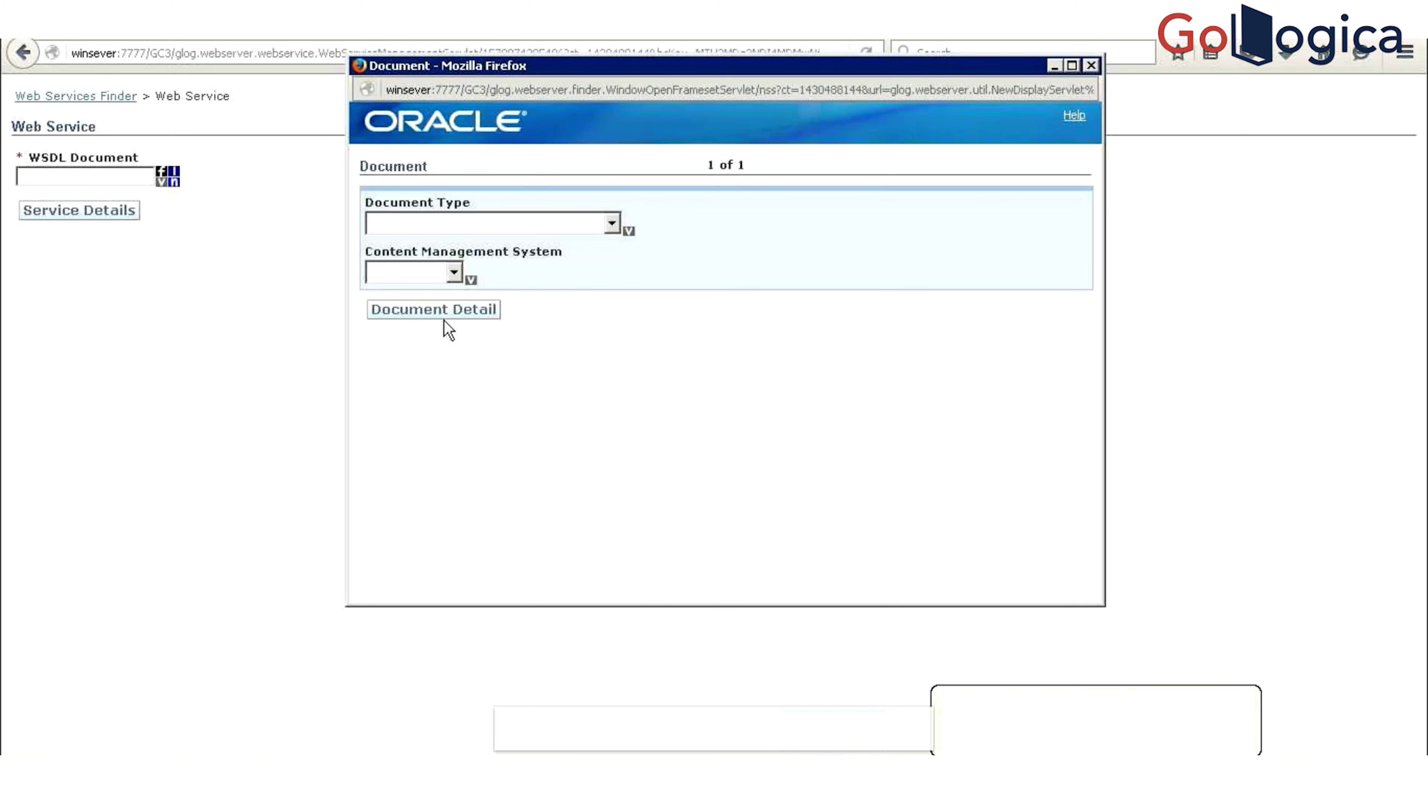
left_click(414, 223)
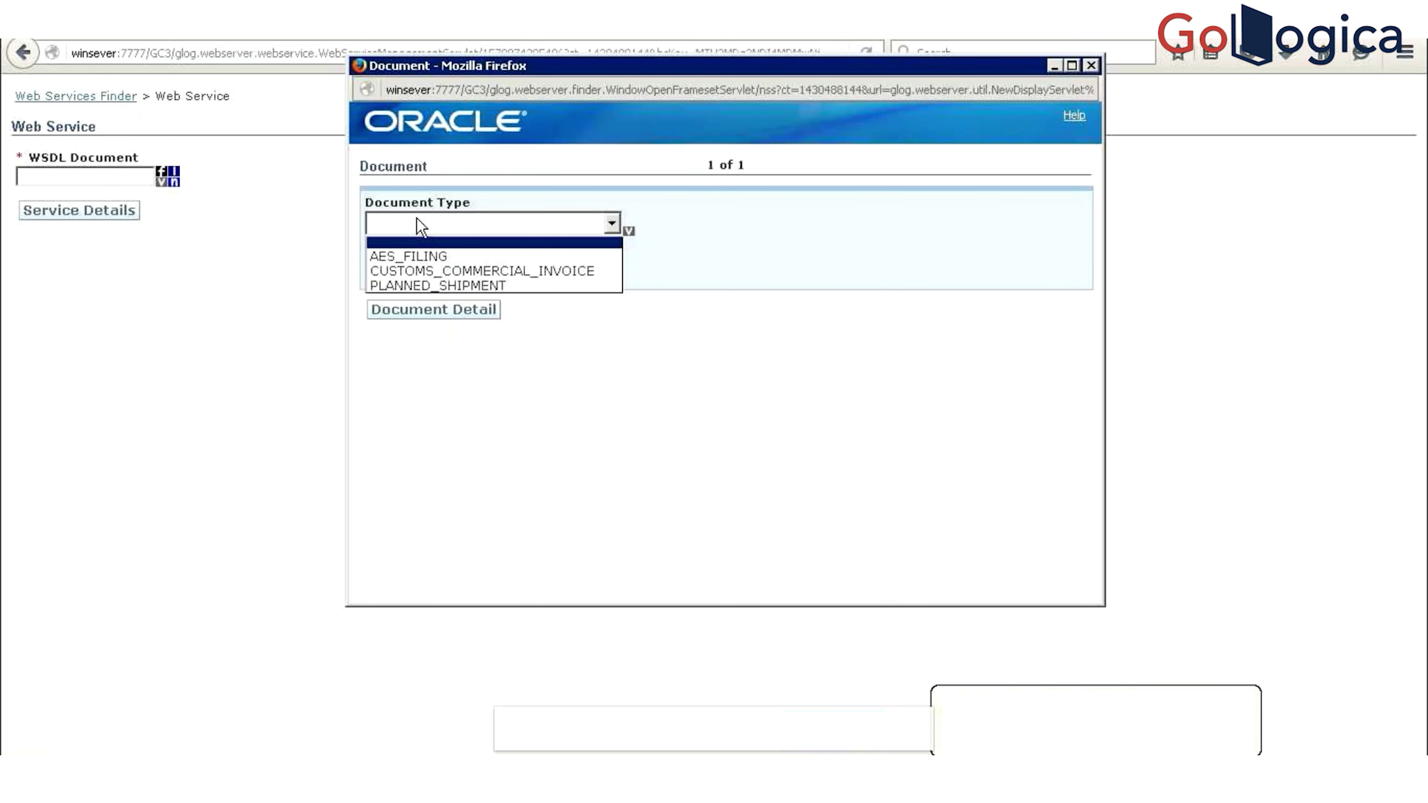
left_click(437, 286)
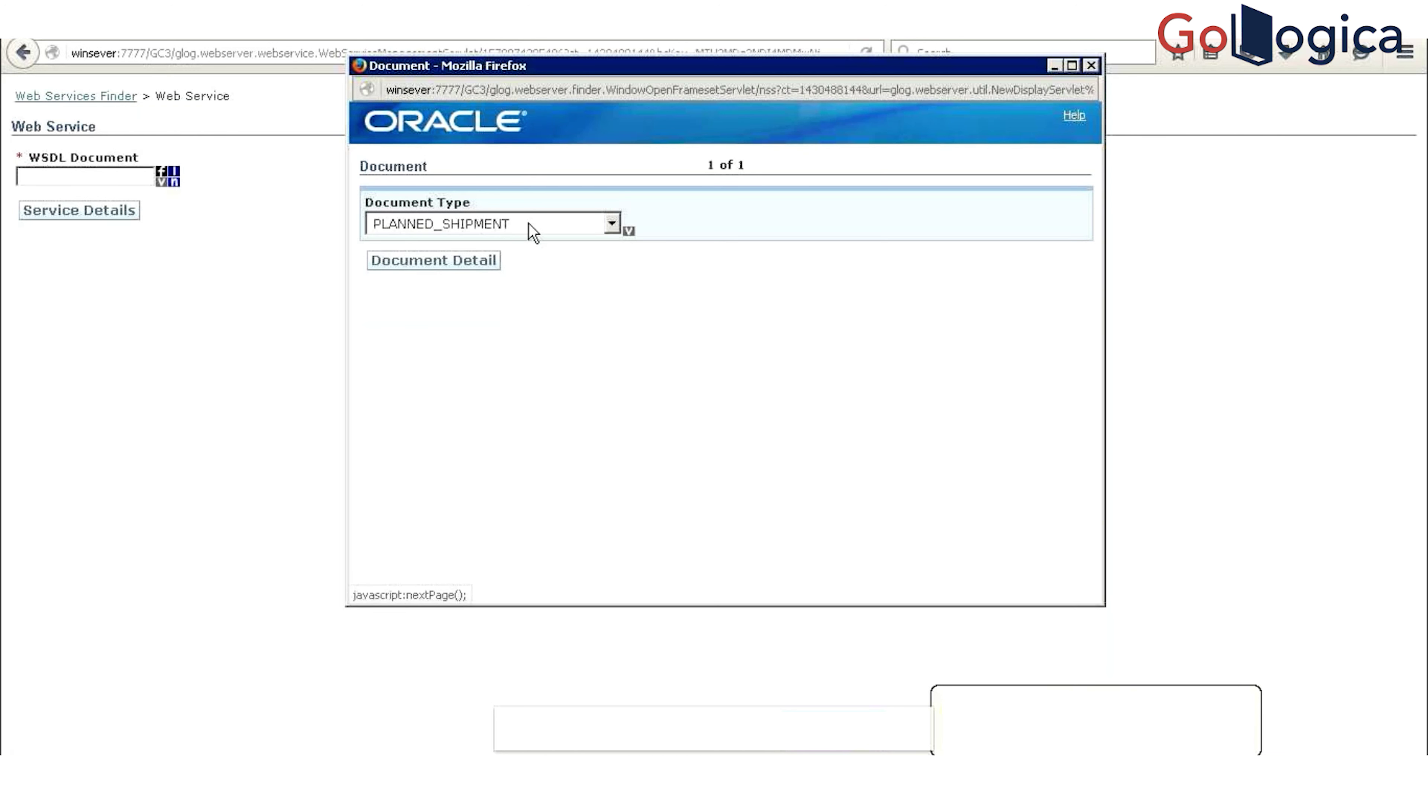
left_click(454, 274)
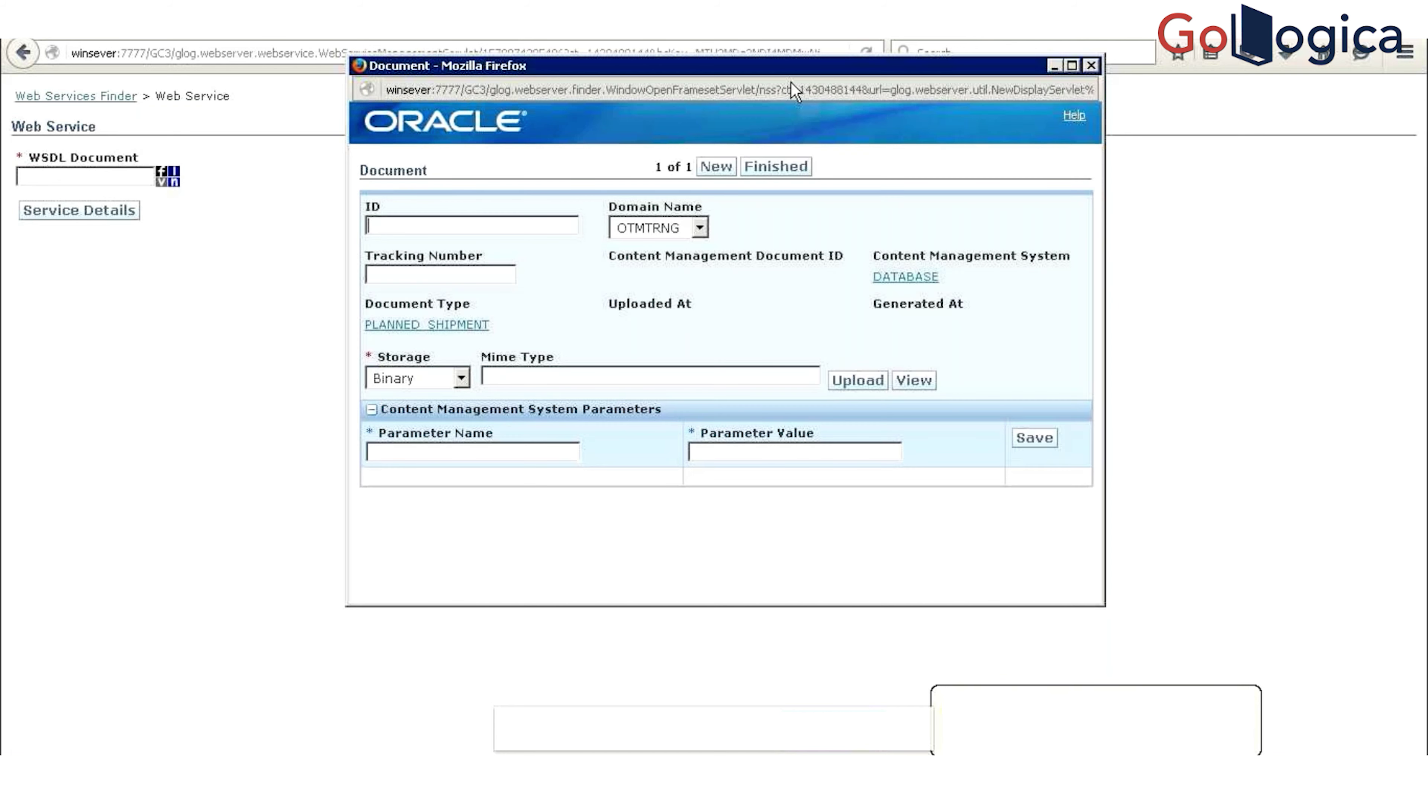
left_click(789, 167)
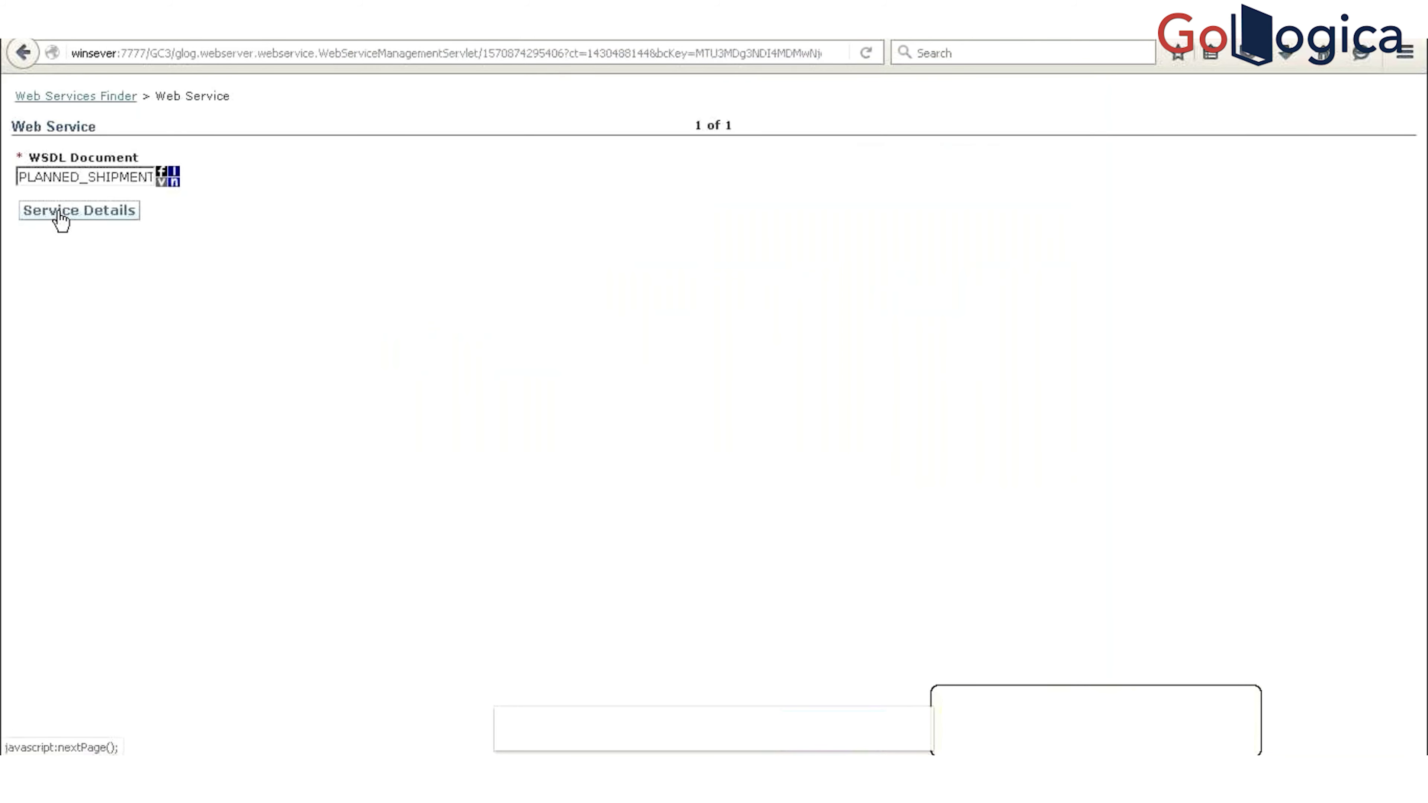
left_click(59, 213)
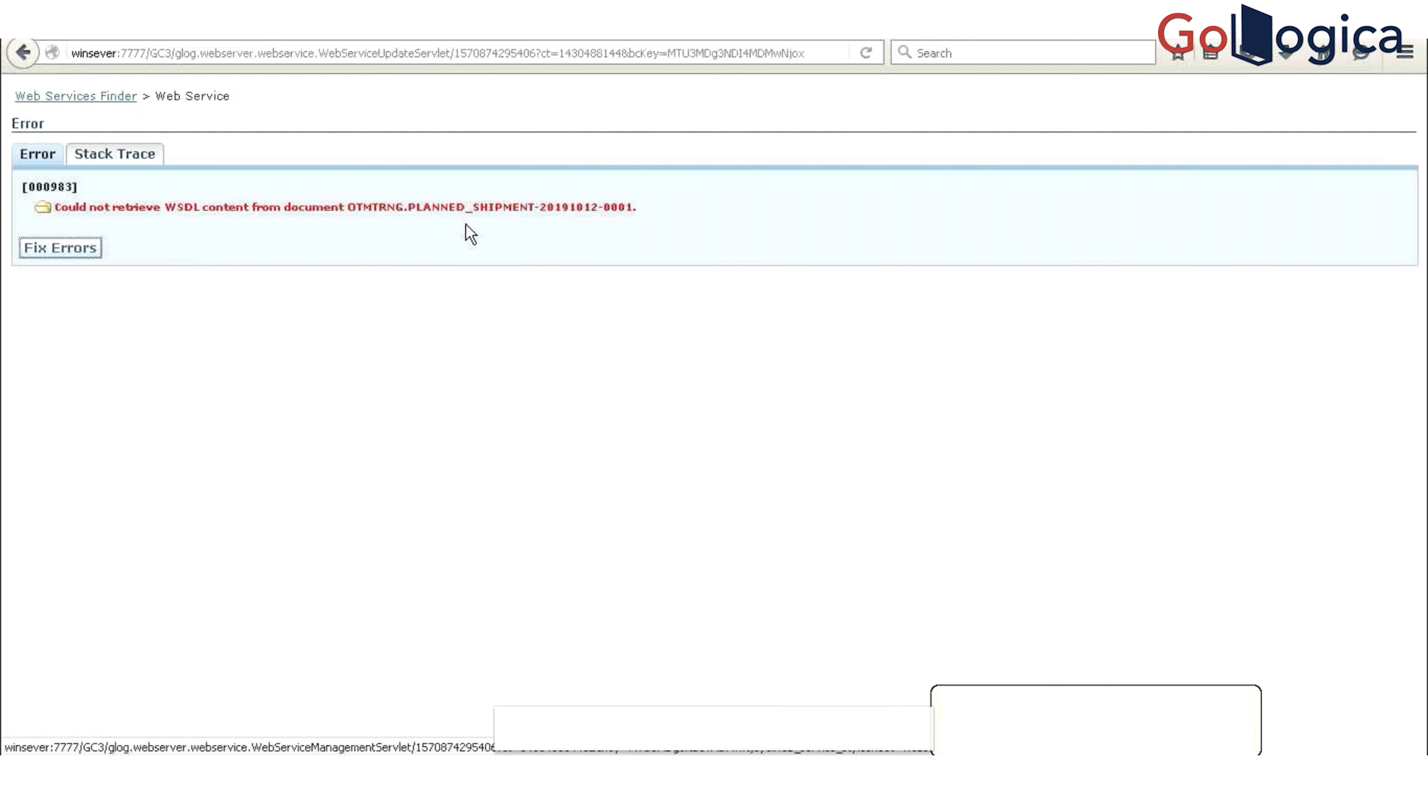
left_click(64, 259)
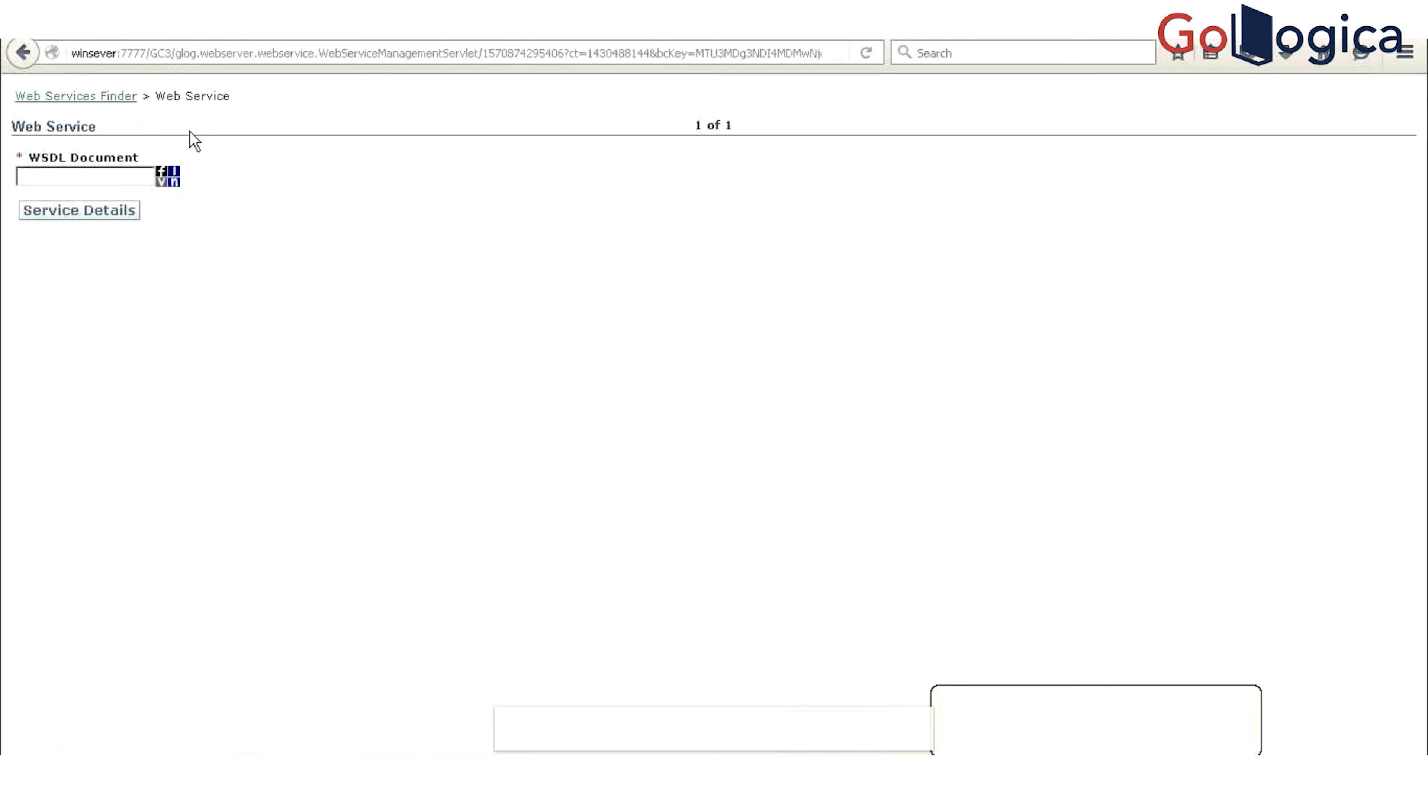
Step: Start a new WSDL document of type PLANNED_SHIPMENT and proceed to its document details
left_click(174, 182)
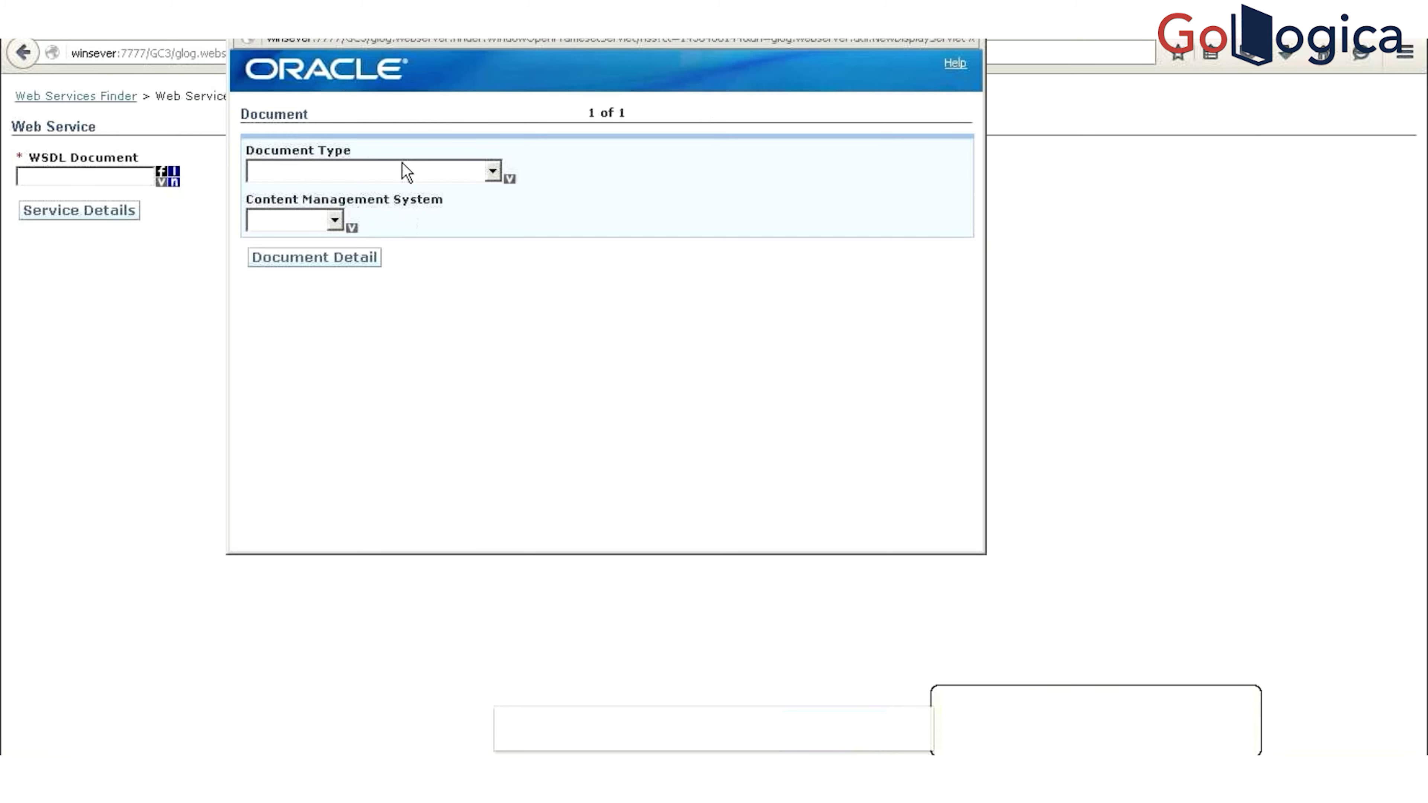
left_click(374, 170)
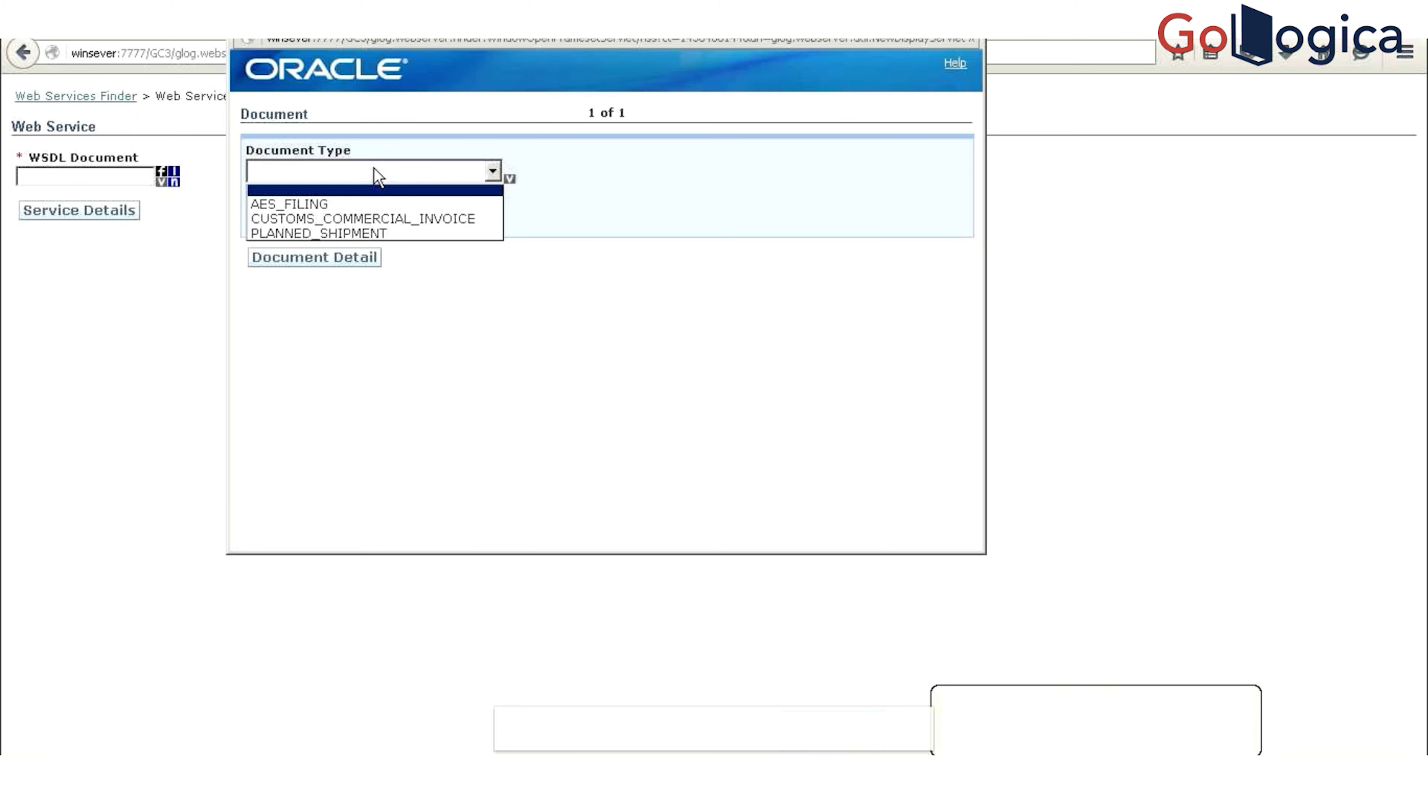
left_click(346, 232)
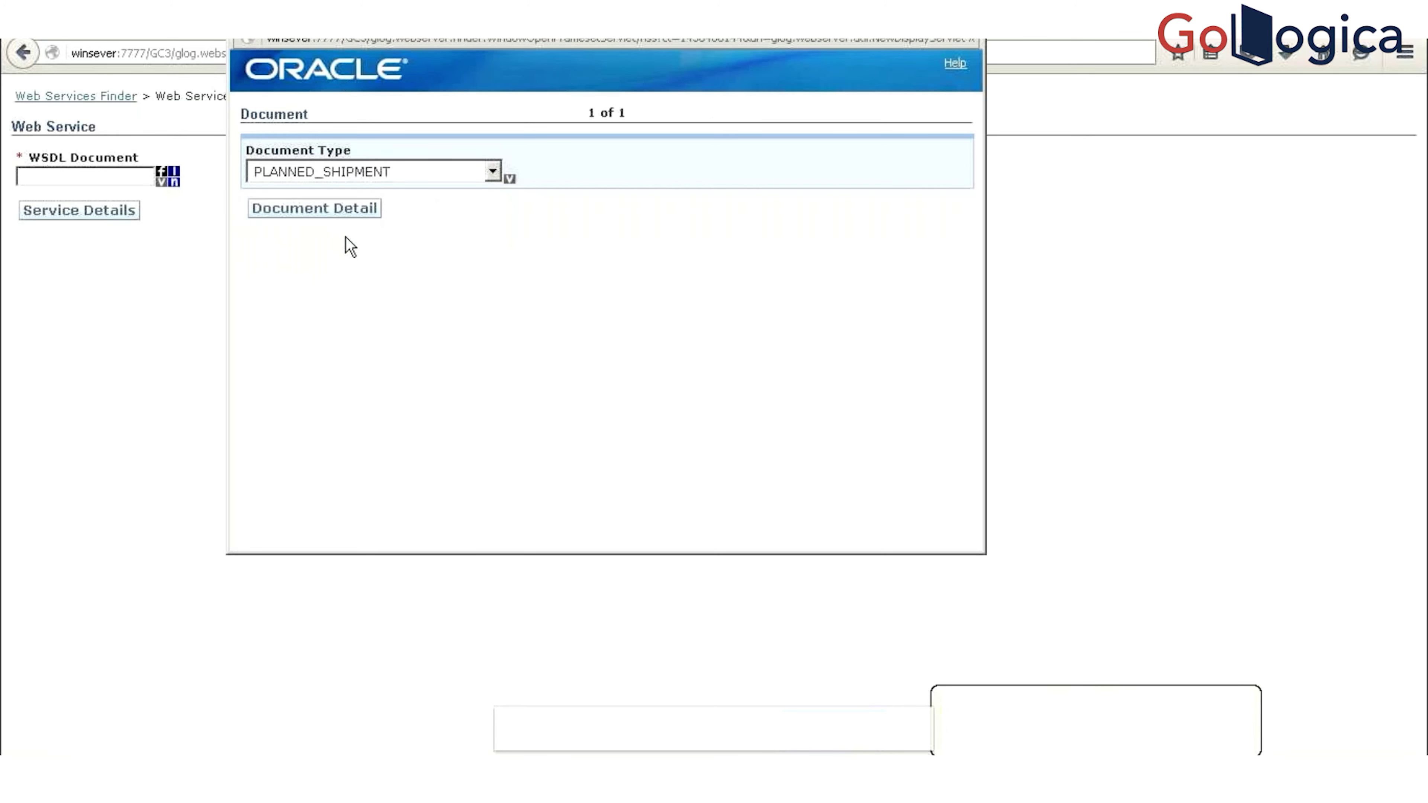
left_click(333, 213)
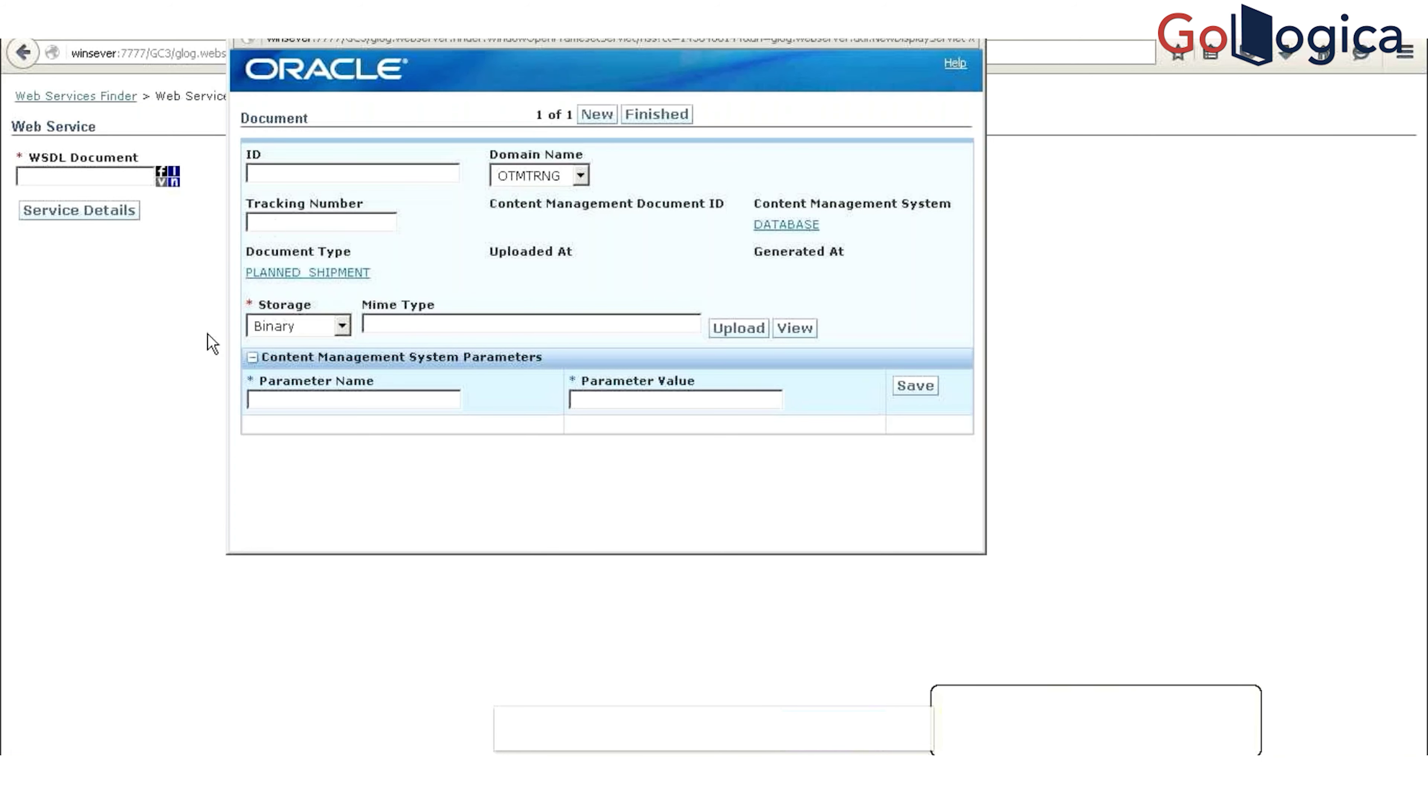
left_click(268, 325)
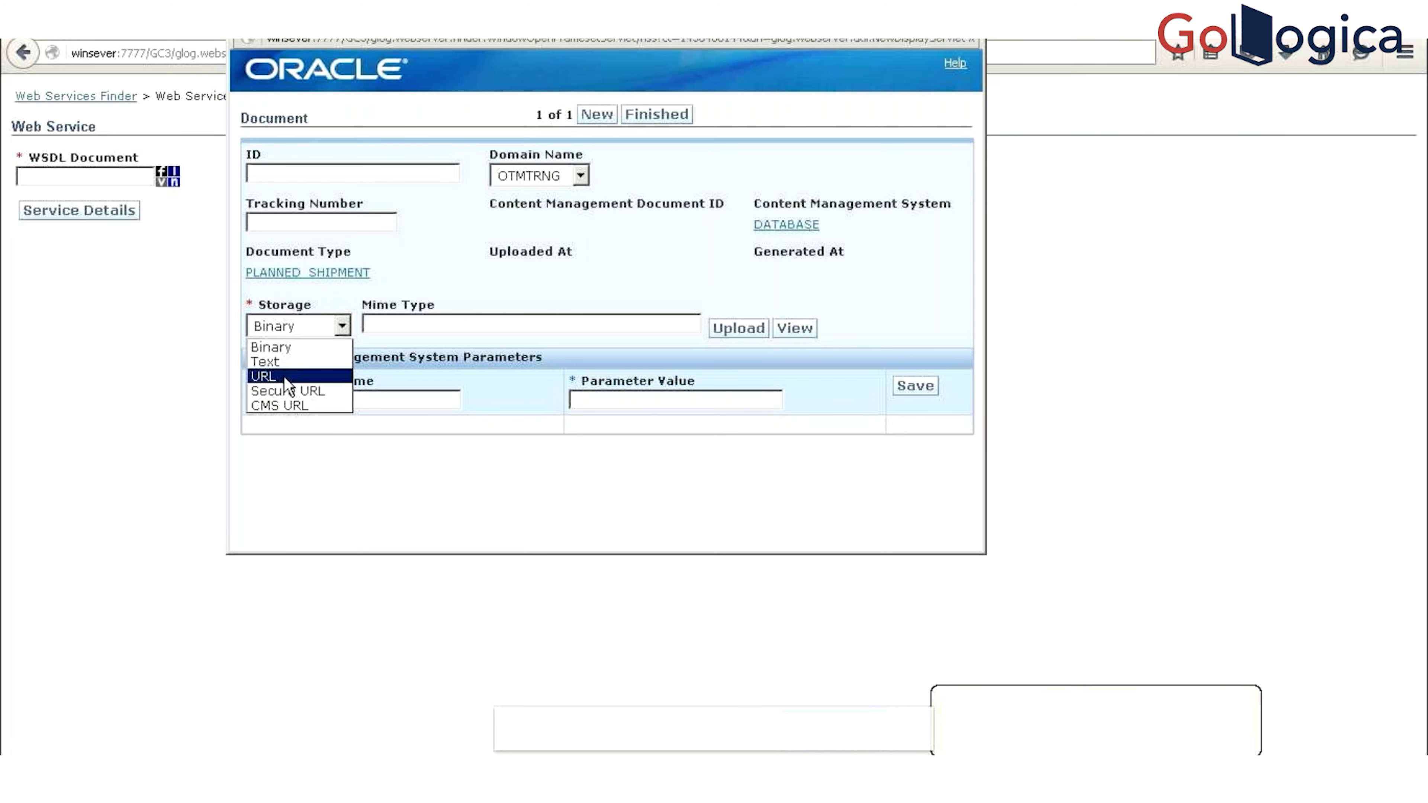
left_click(264, 376)
left_click(426, 327)
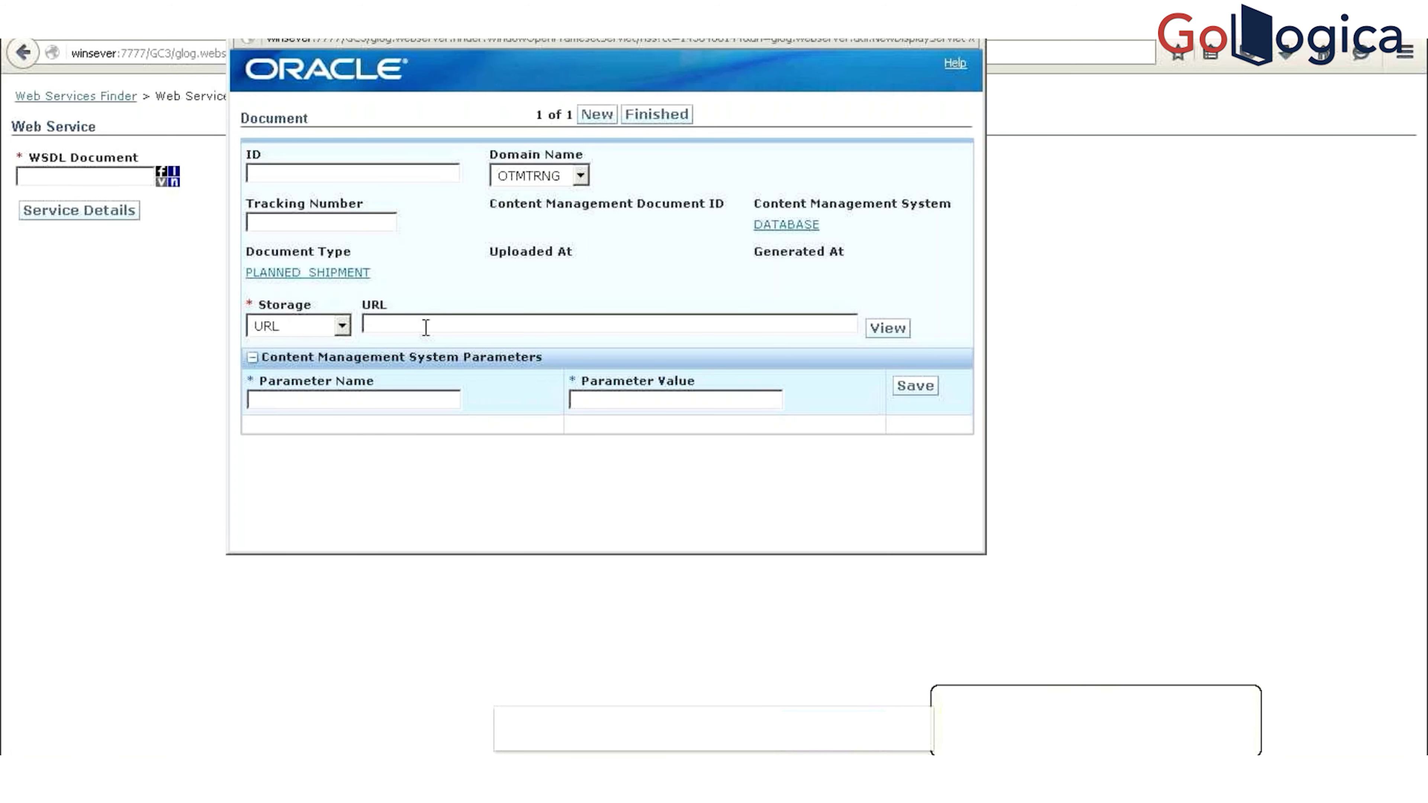
type("HTTP://DUMMY:1234")
left_click(651, 117)
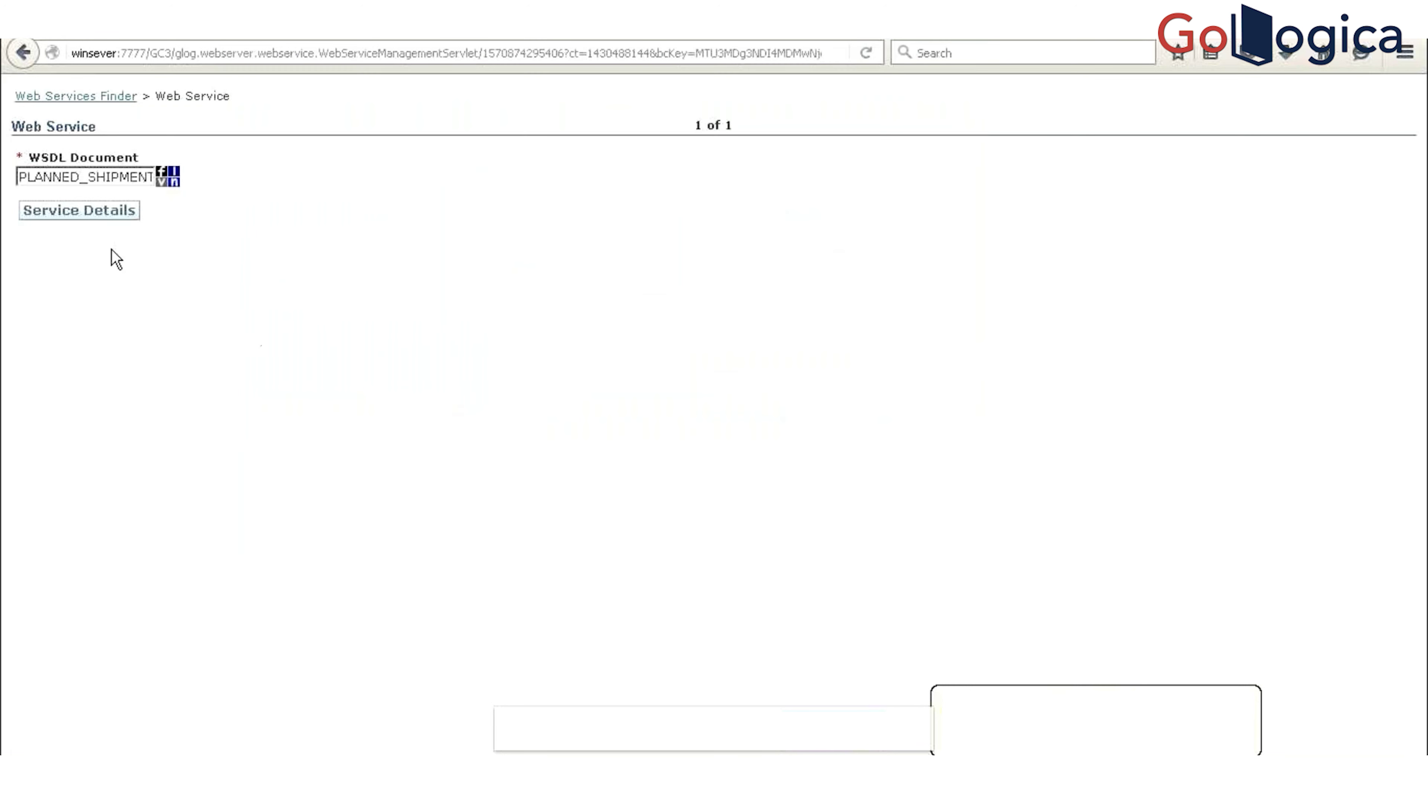
left_click(65, 215)
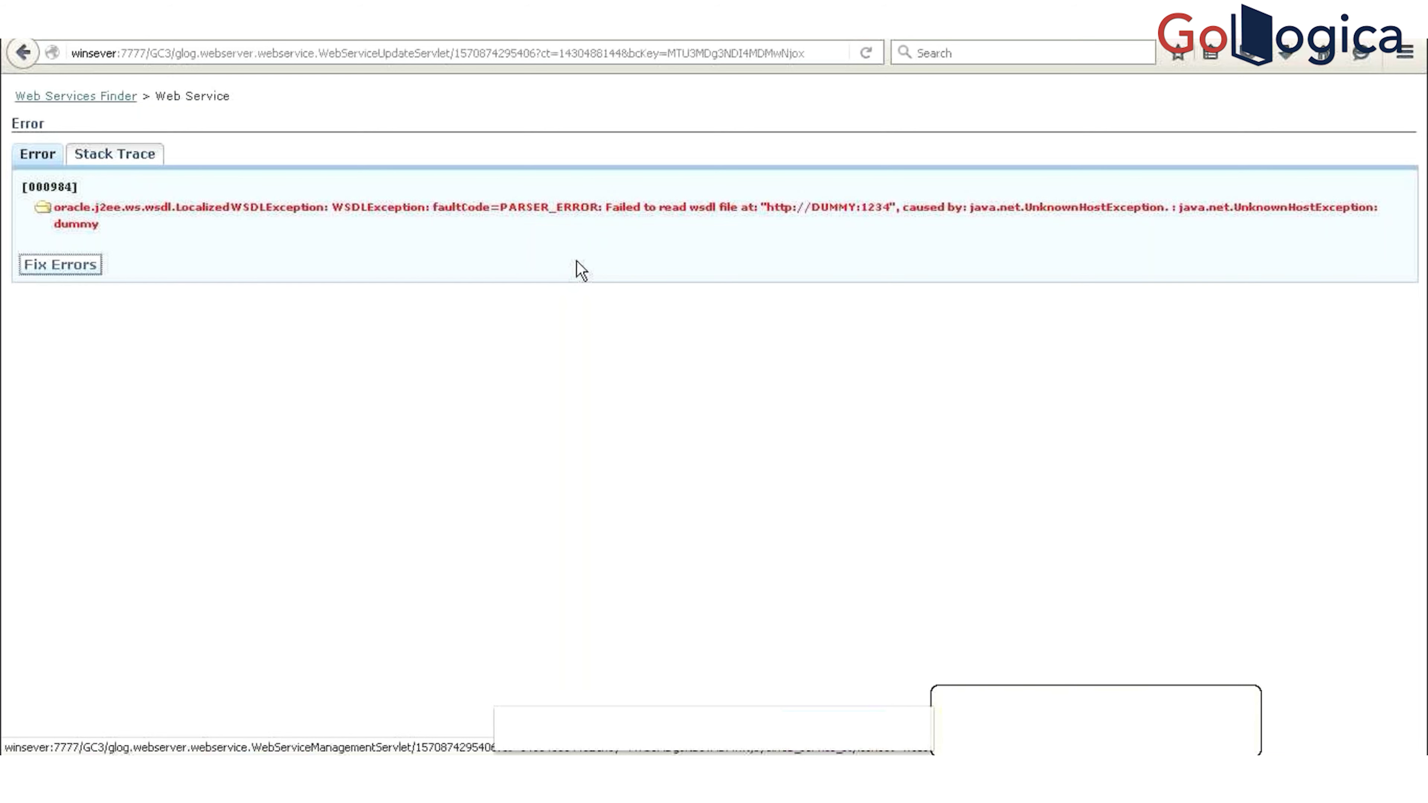
left_click(75, 266)
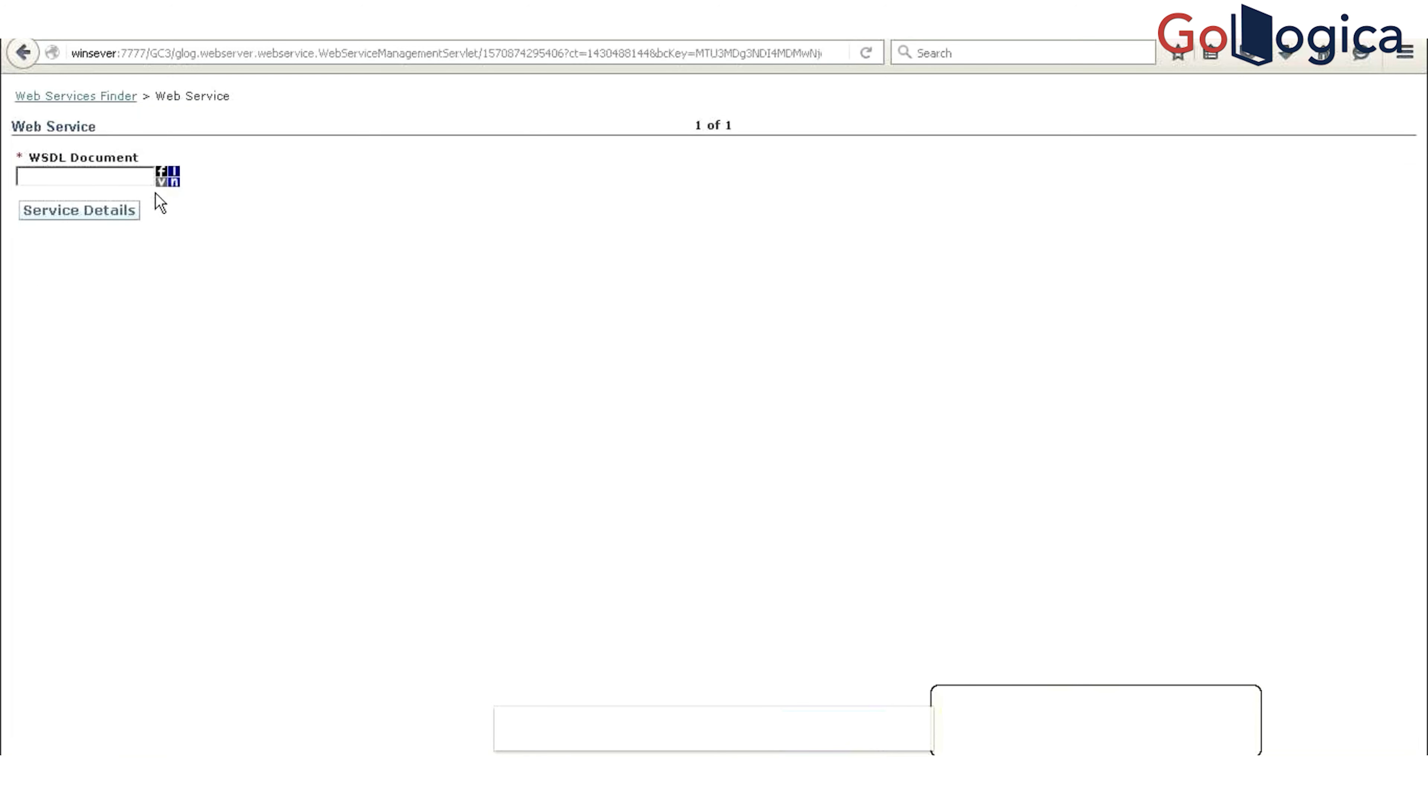
Step: Begin another WSDL document for the web service with type PLANNED_SHIPMENT and open its detail form
left_click(172, 183)
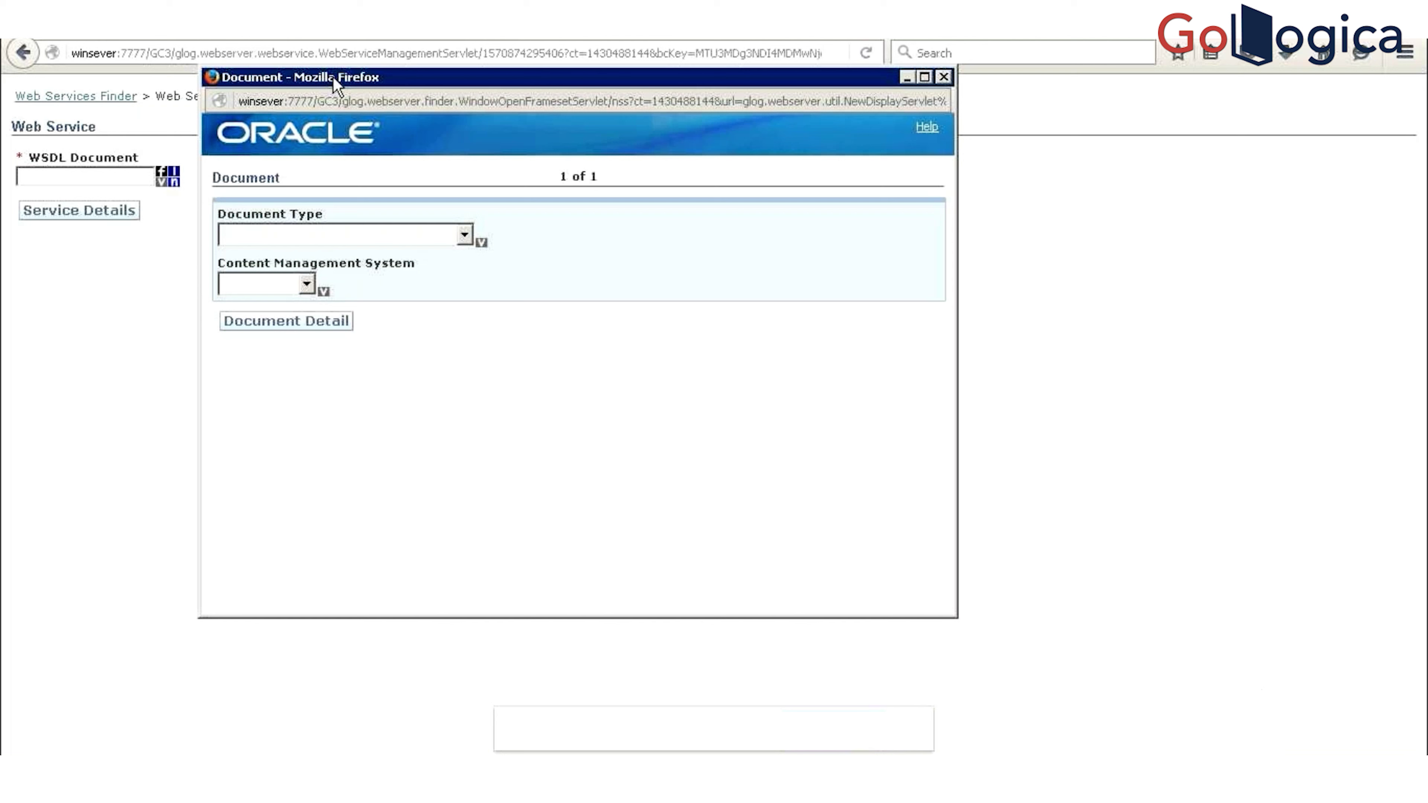
left_click(296, 247)
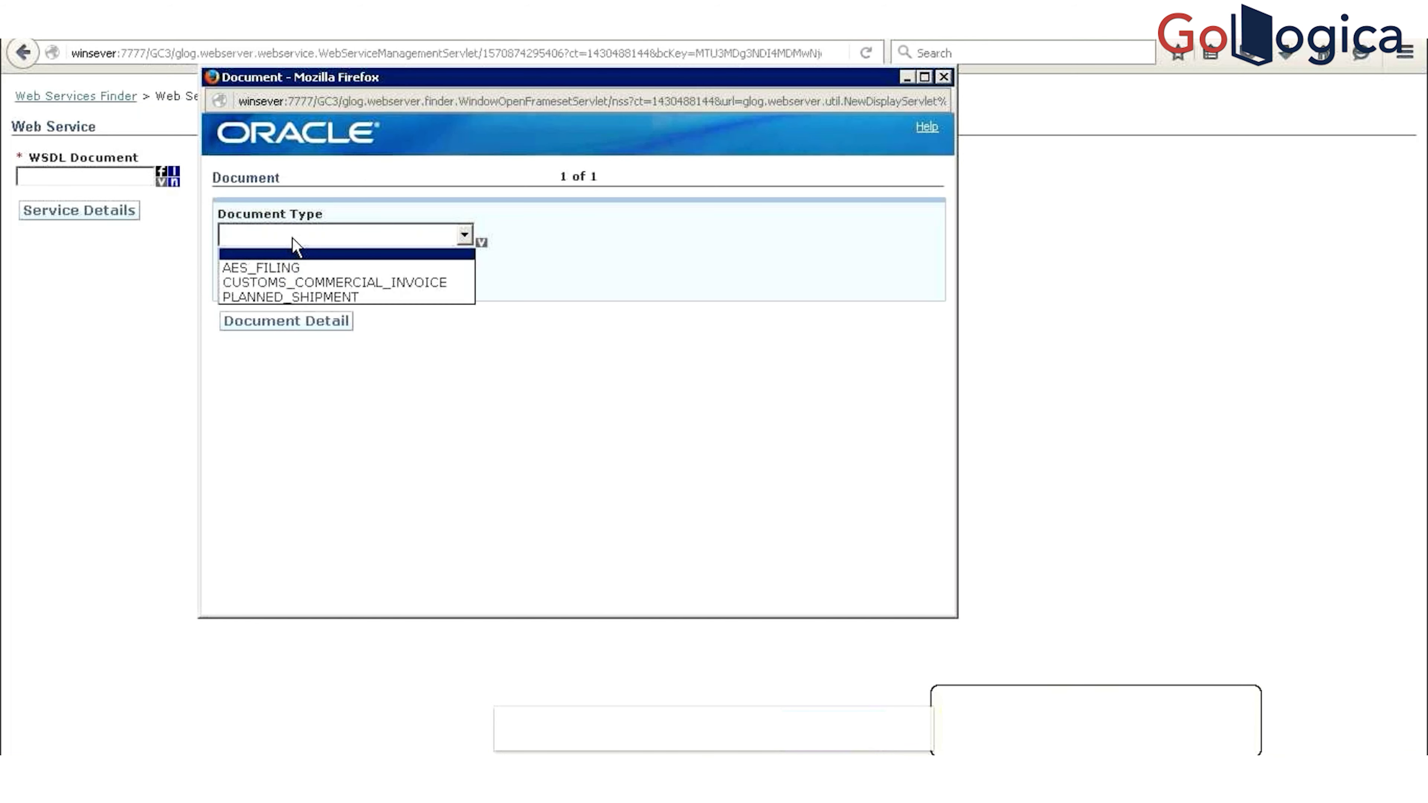
left_click(309, 297)
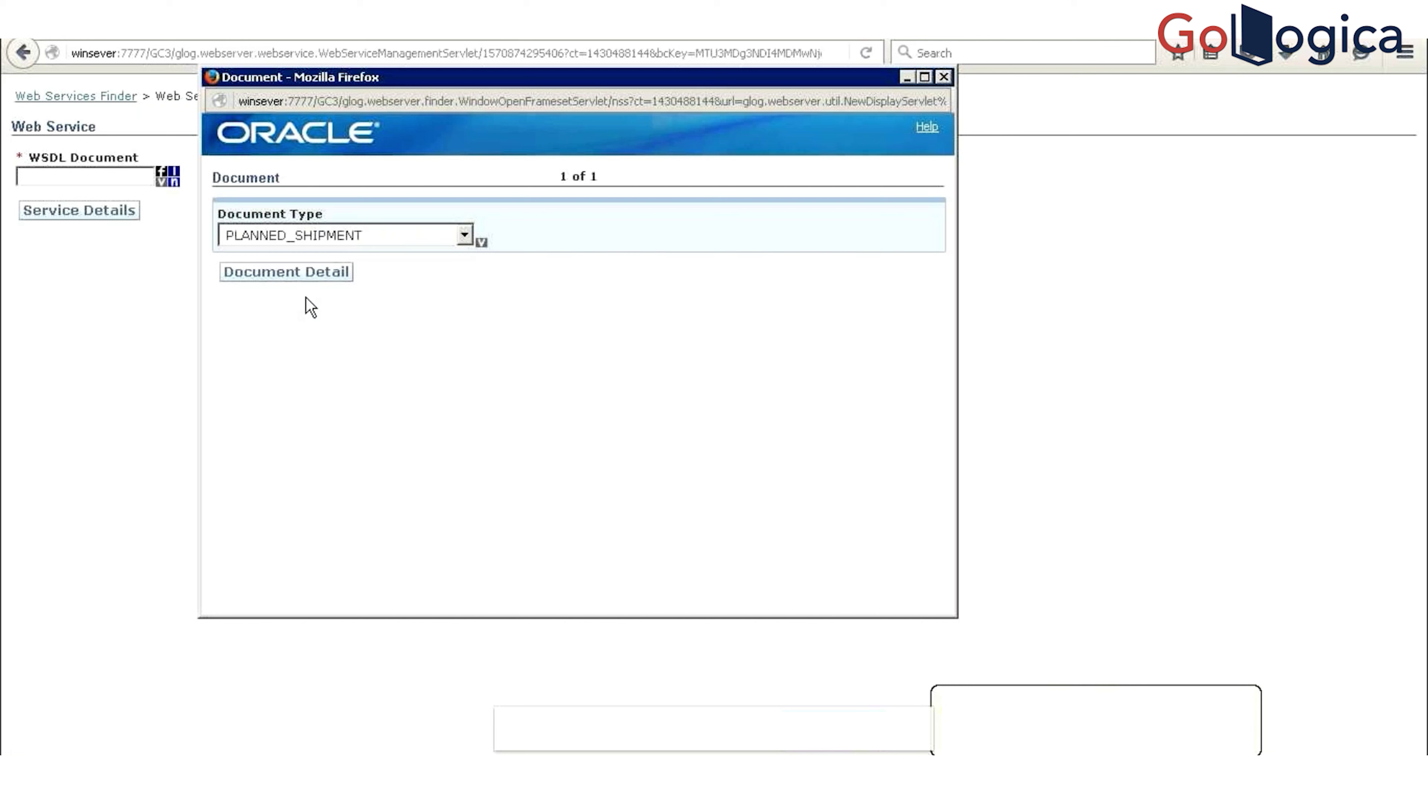
left_click(309, 273)
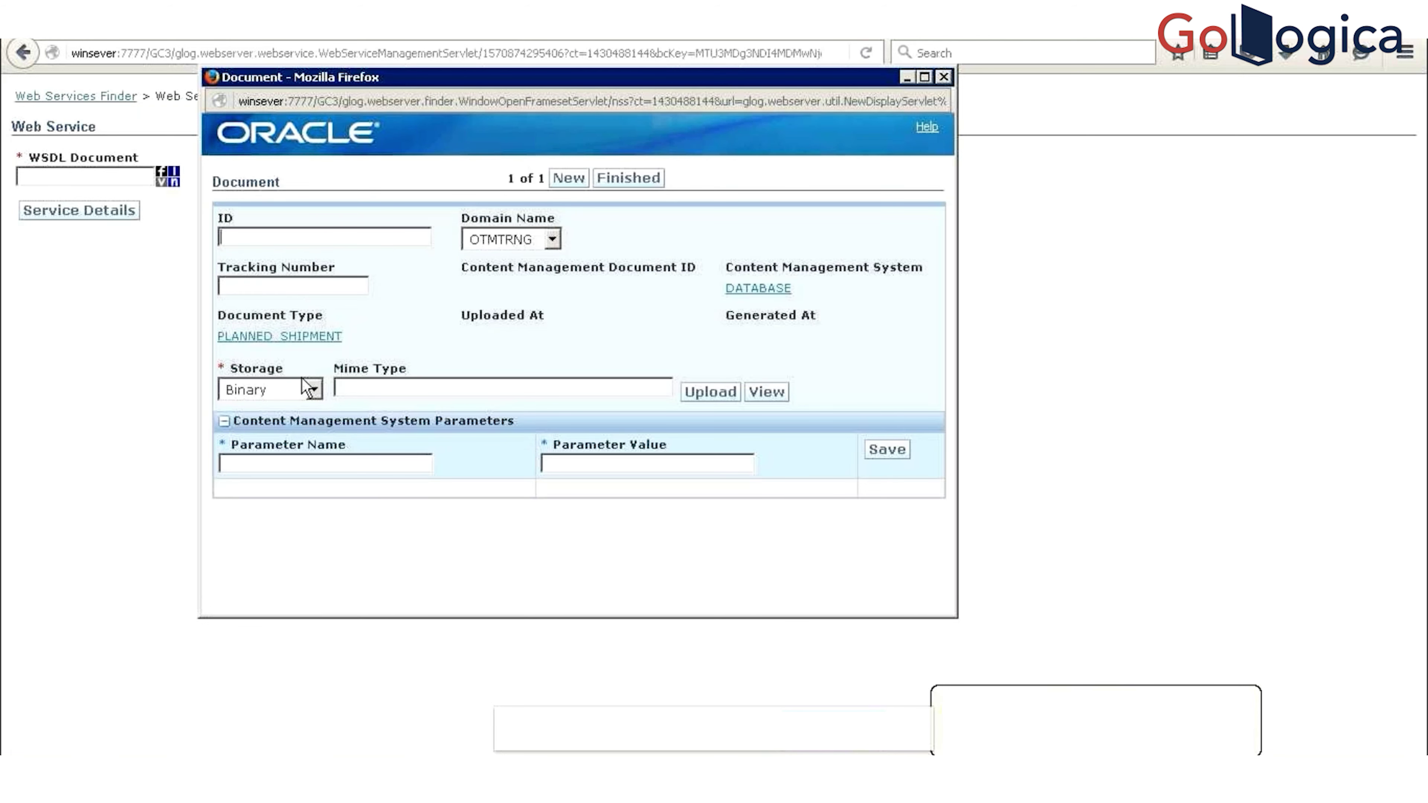
Step: Set the new document's storage to URL and its ID to PLANNED_SHIPMENT
left_click(313, 389)
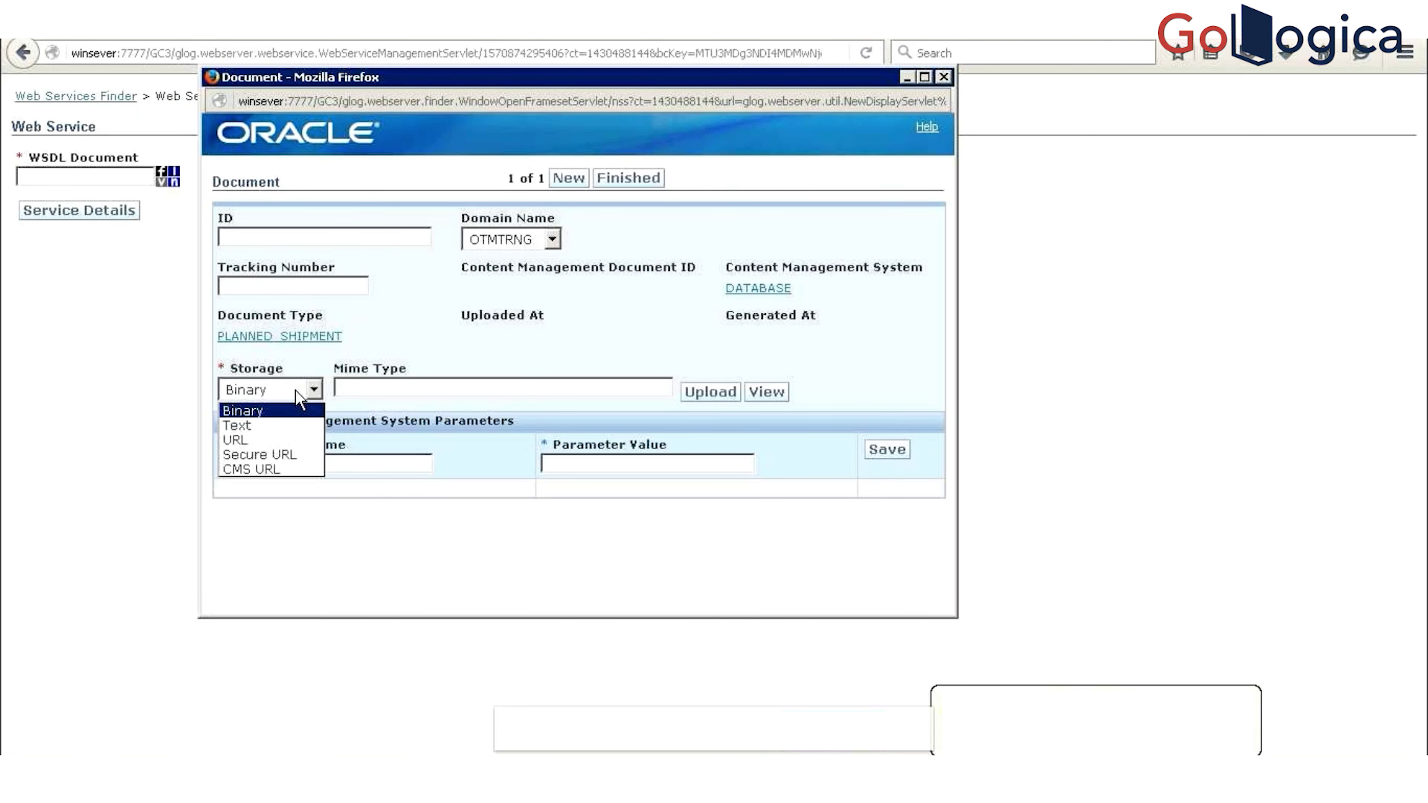
left_click(281, 440)
left_click(328, 245)
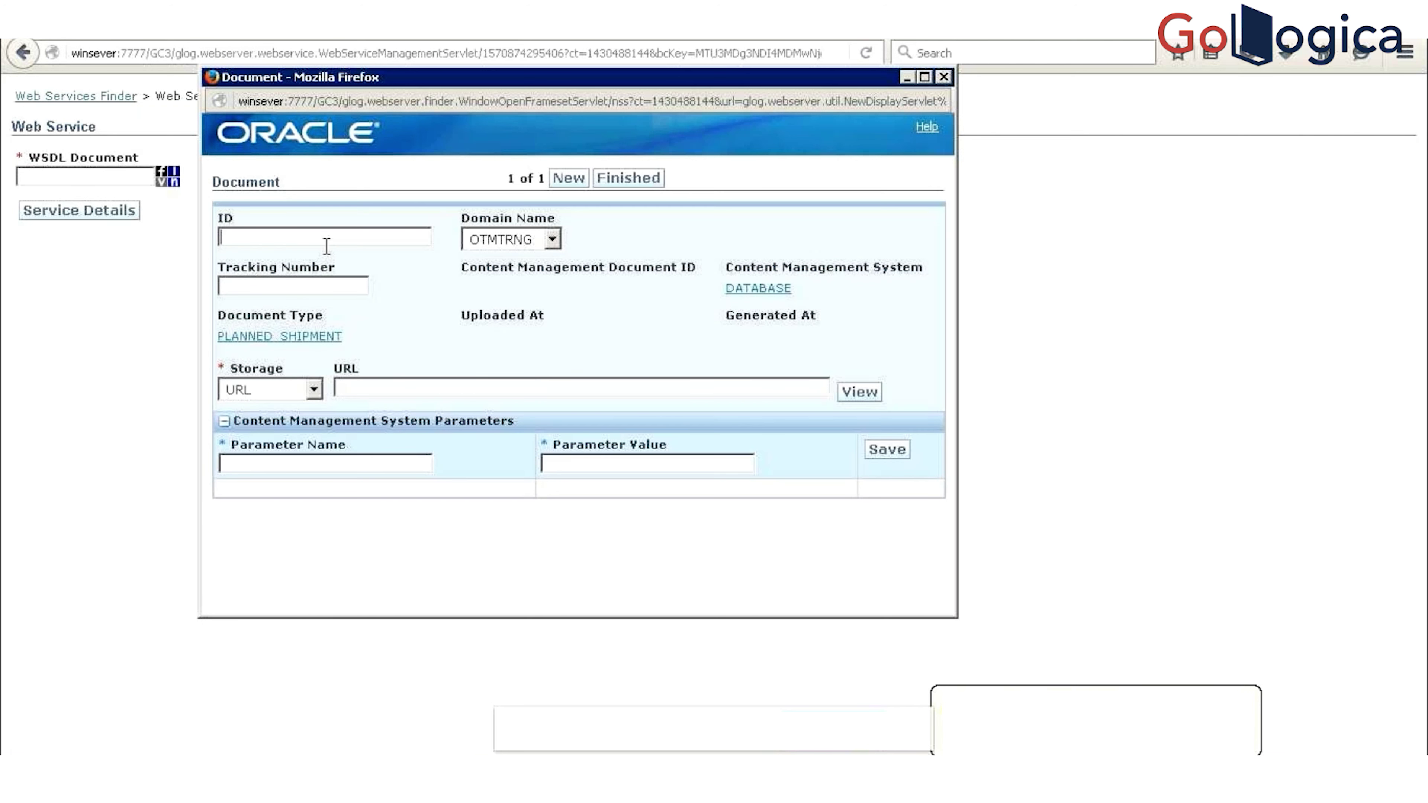
type("PLANNED_SHIPMENT")
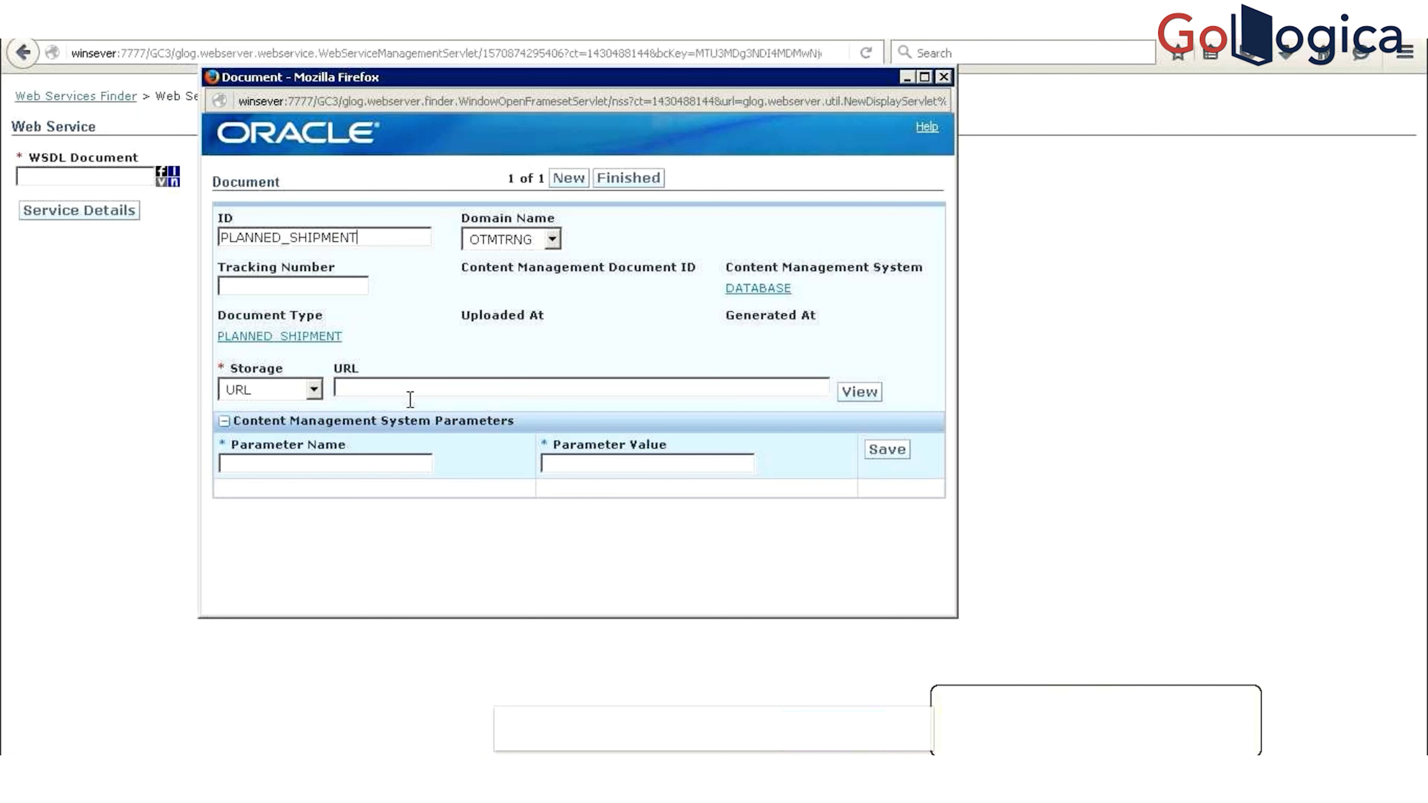
left_click(144, 53)
left_click(168, 53)
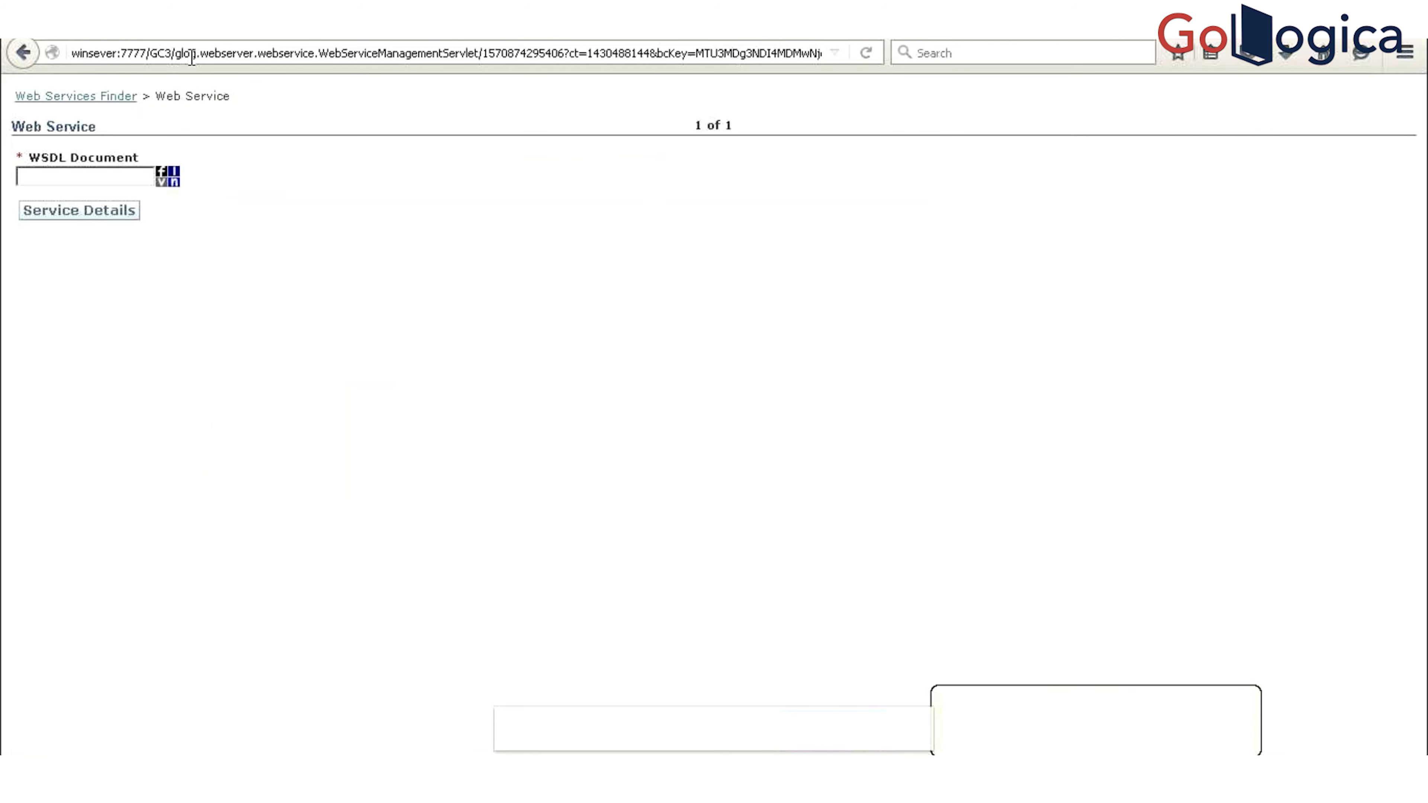
left_click_drag(75, 52, 148, 59)
key("ctrl+c")
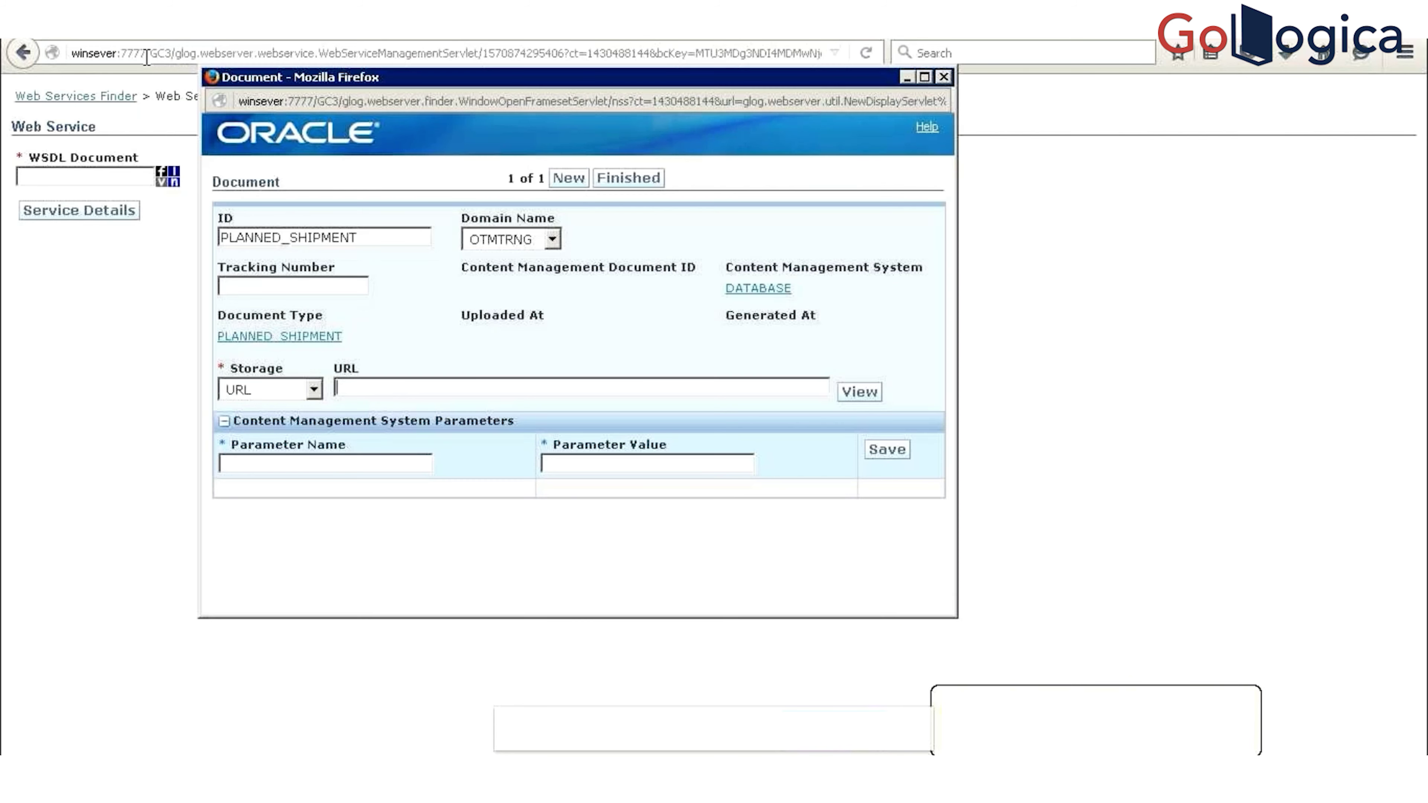
type("HTT")
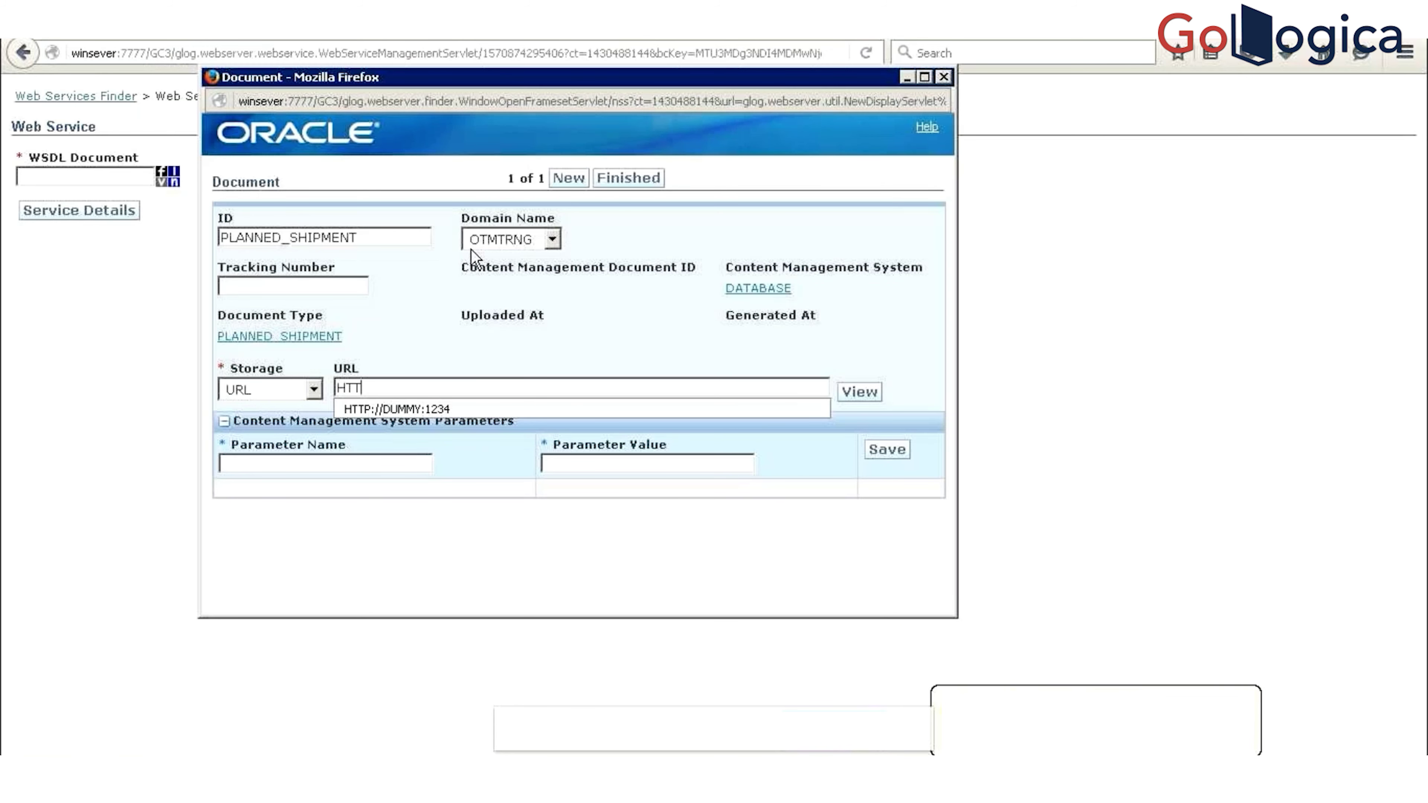
key("BackSpace")
key("BackSpace")
key("BackSpace")
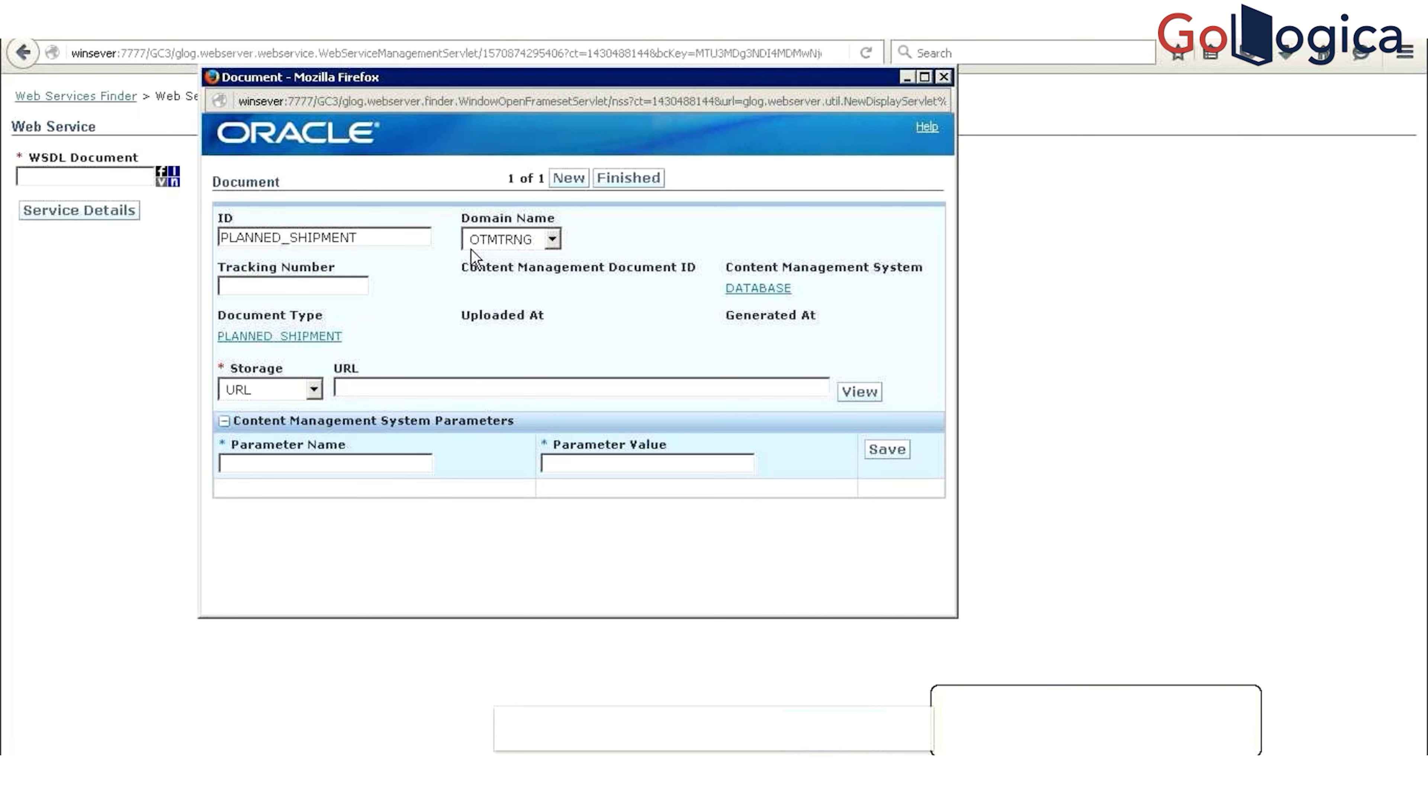
type("http")
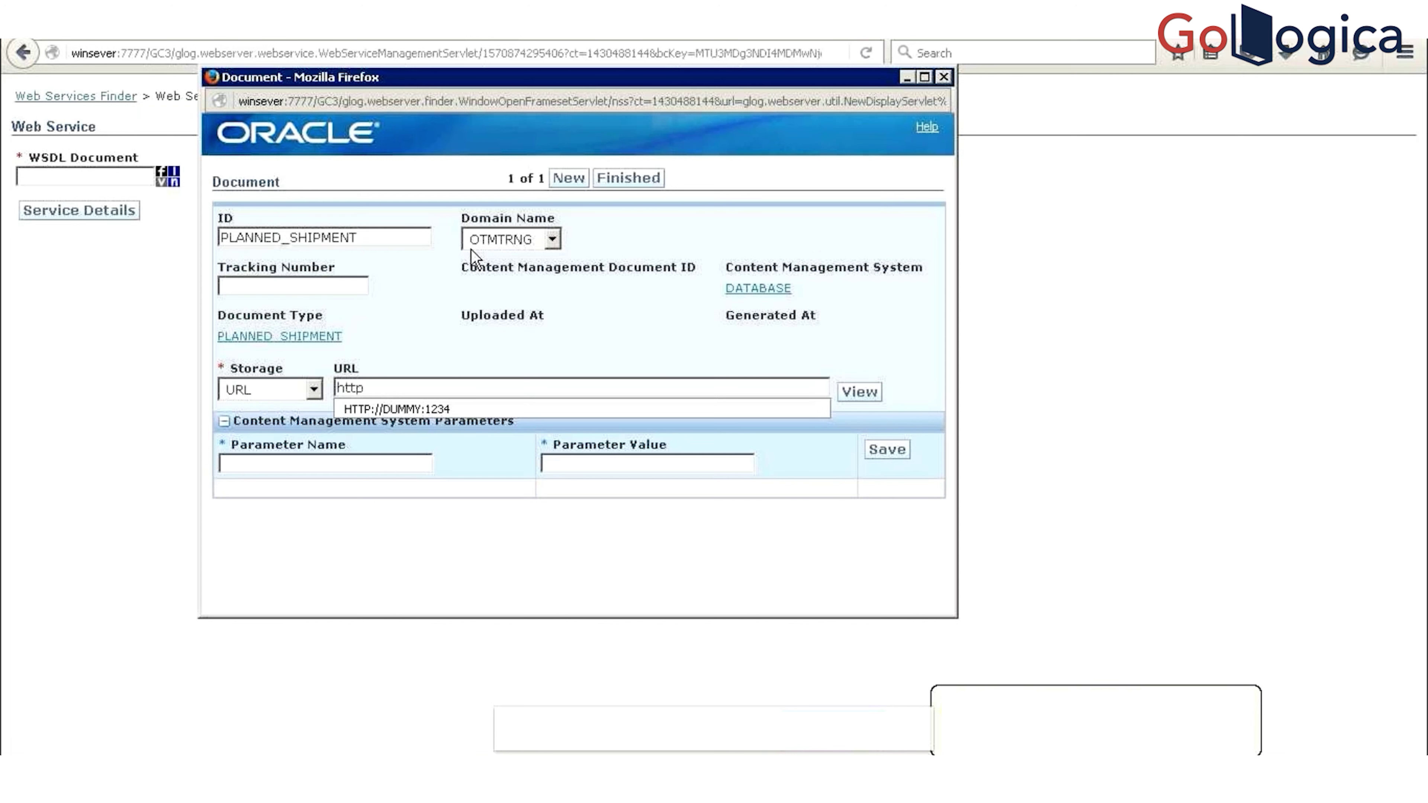
type("://")
key("ctrl+v")
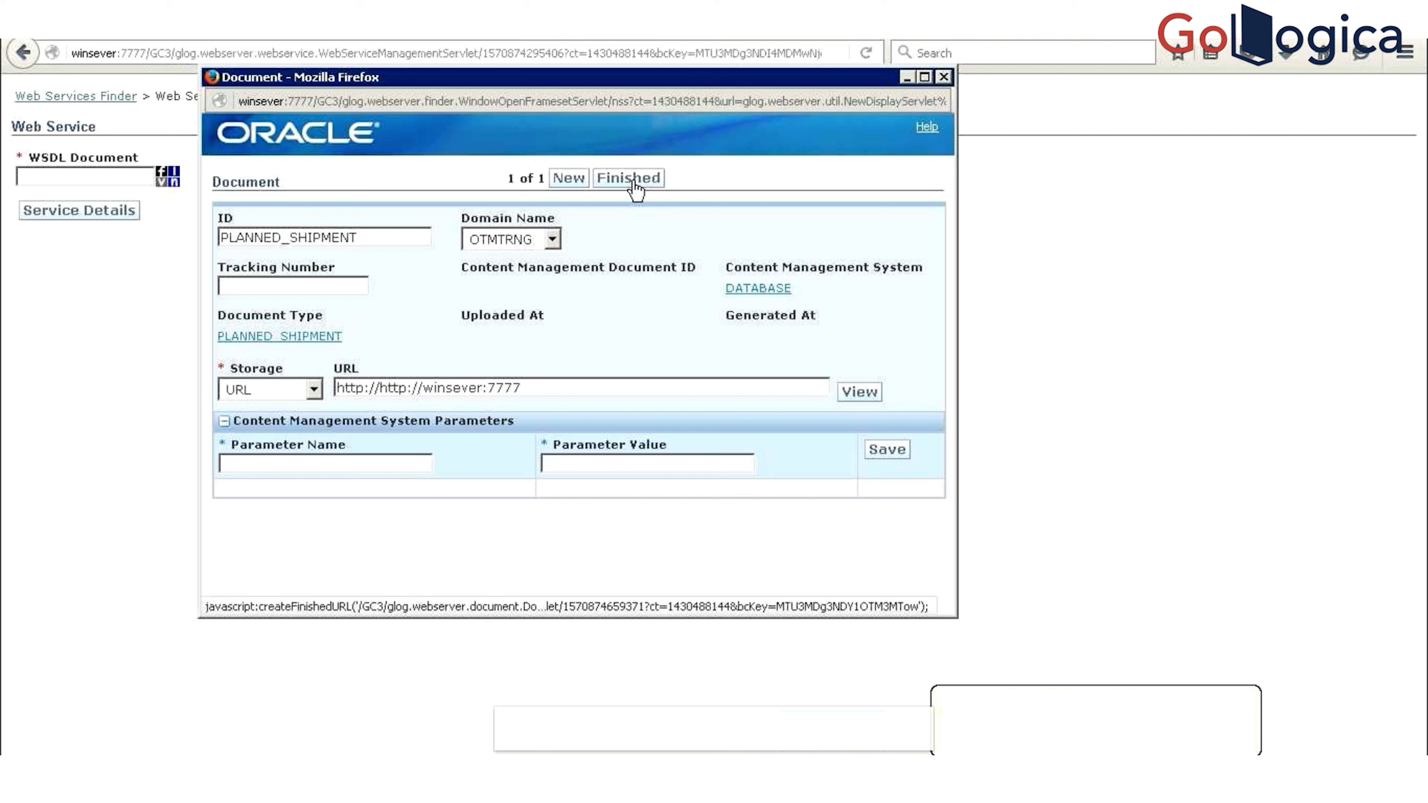
left_click_drag(379, 388, 253, 386)
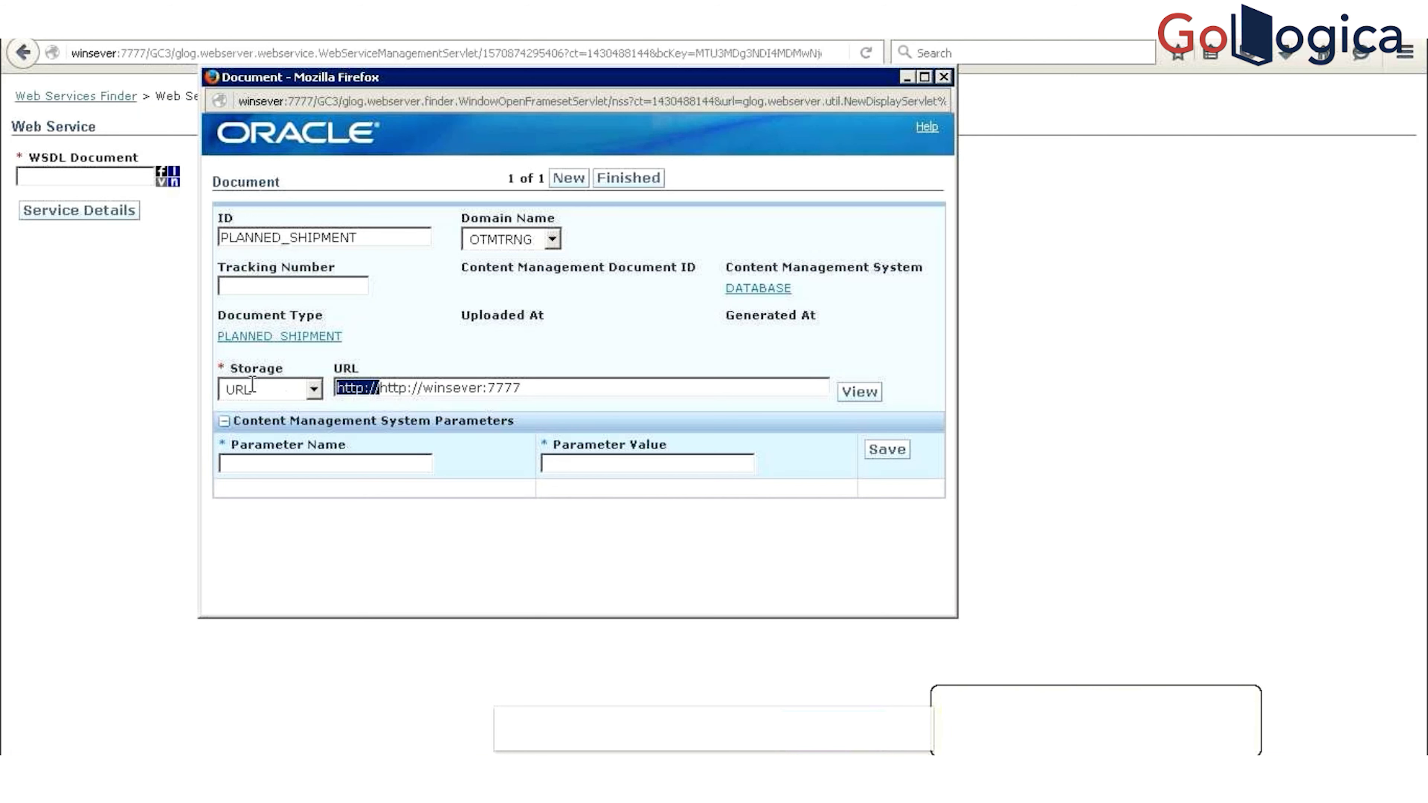
key("BackSpace")
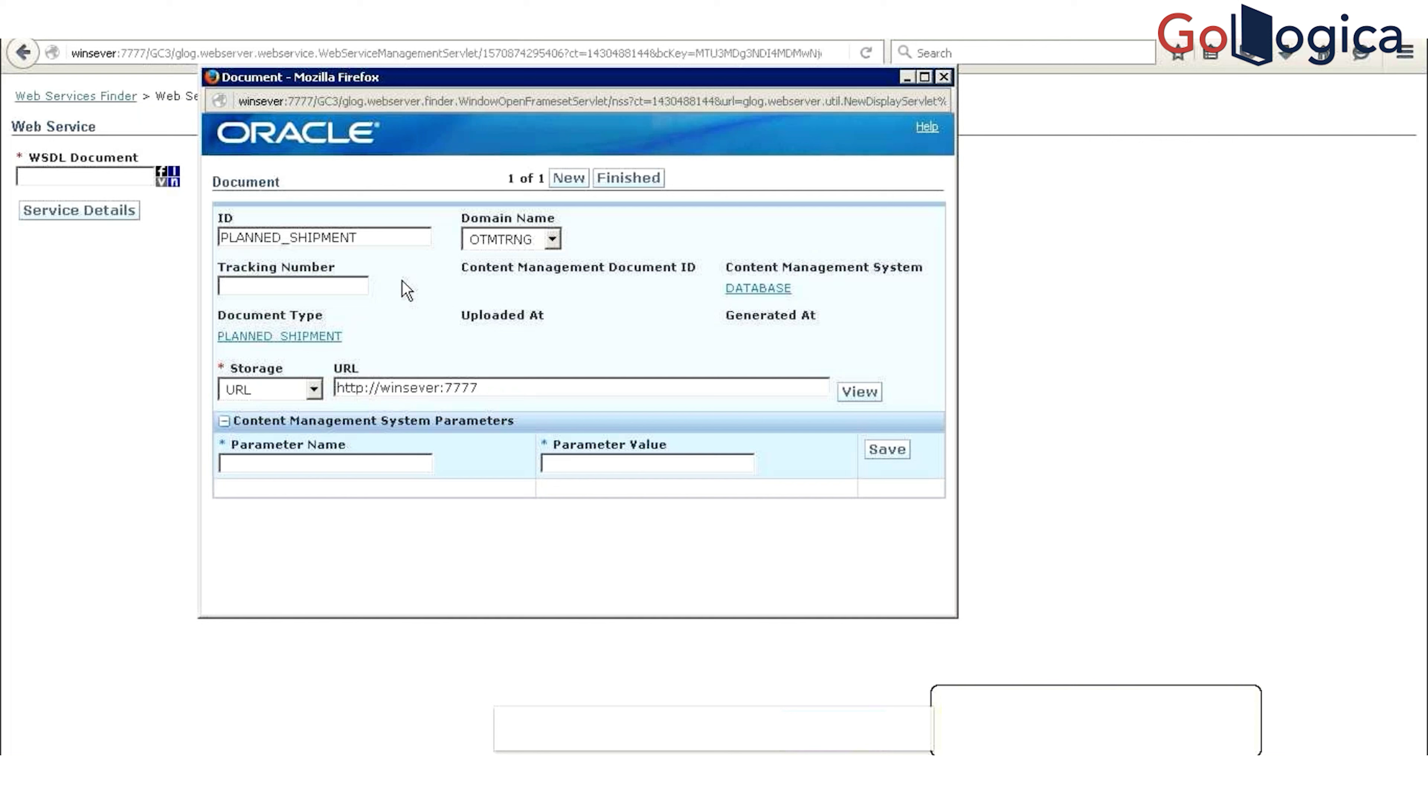
Step: Finish the document so it becomes the web service's WSDL document, and request the service details
left_click(621, 178)
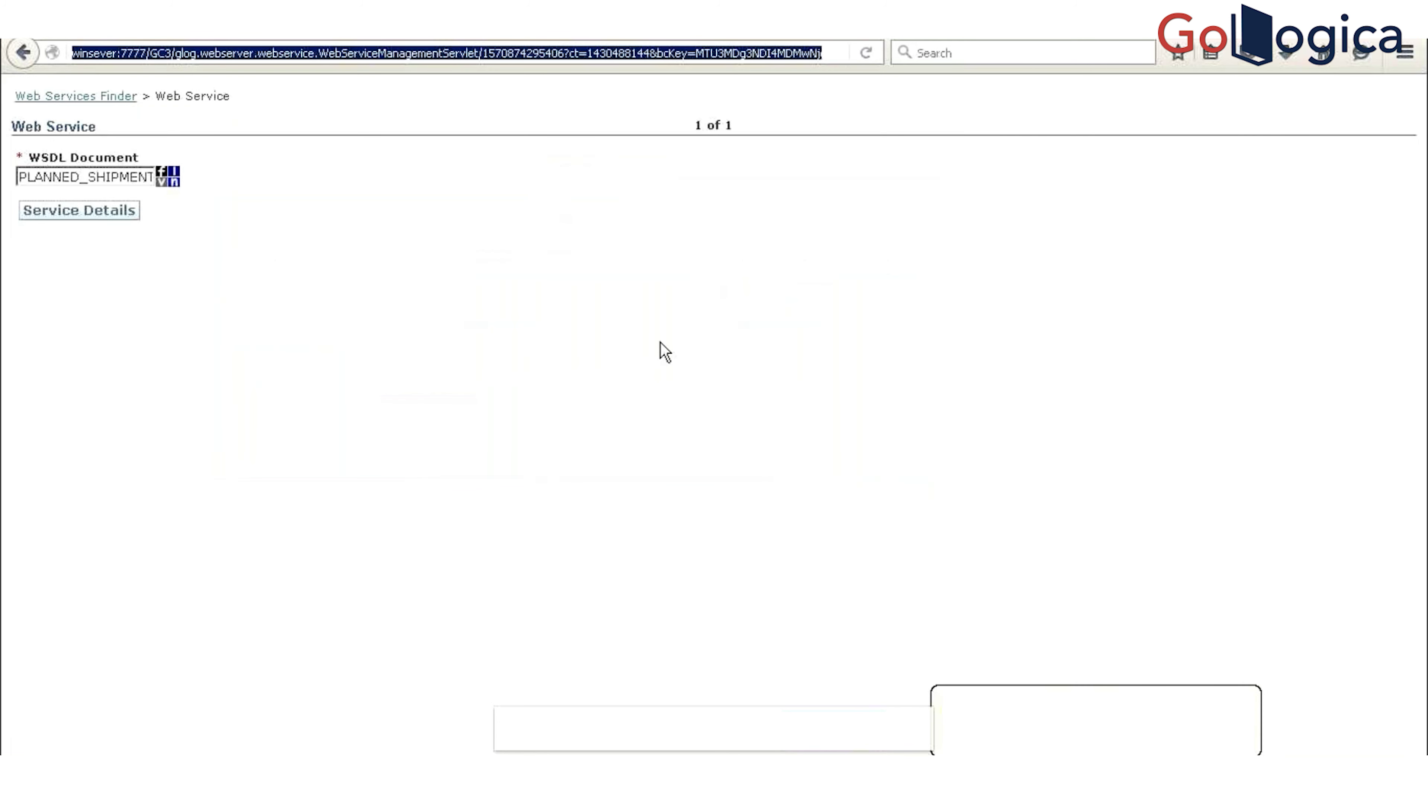
left_click_drag(41, 157, 86, 216)
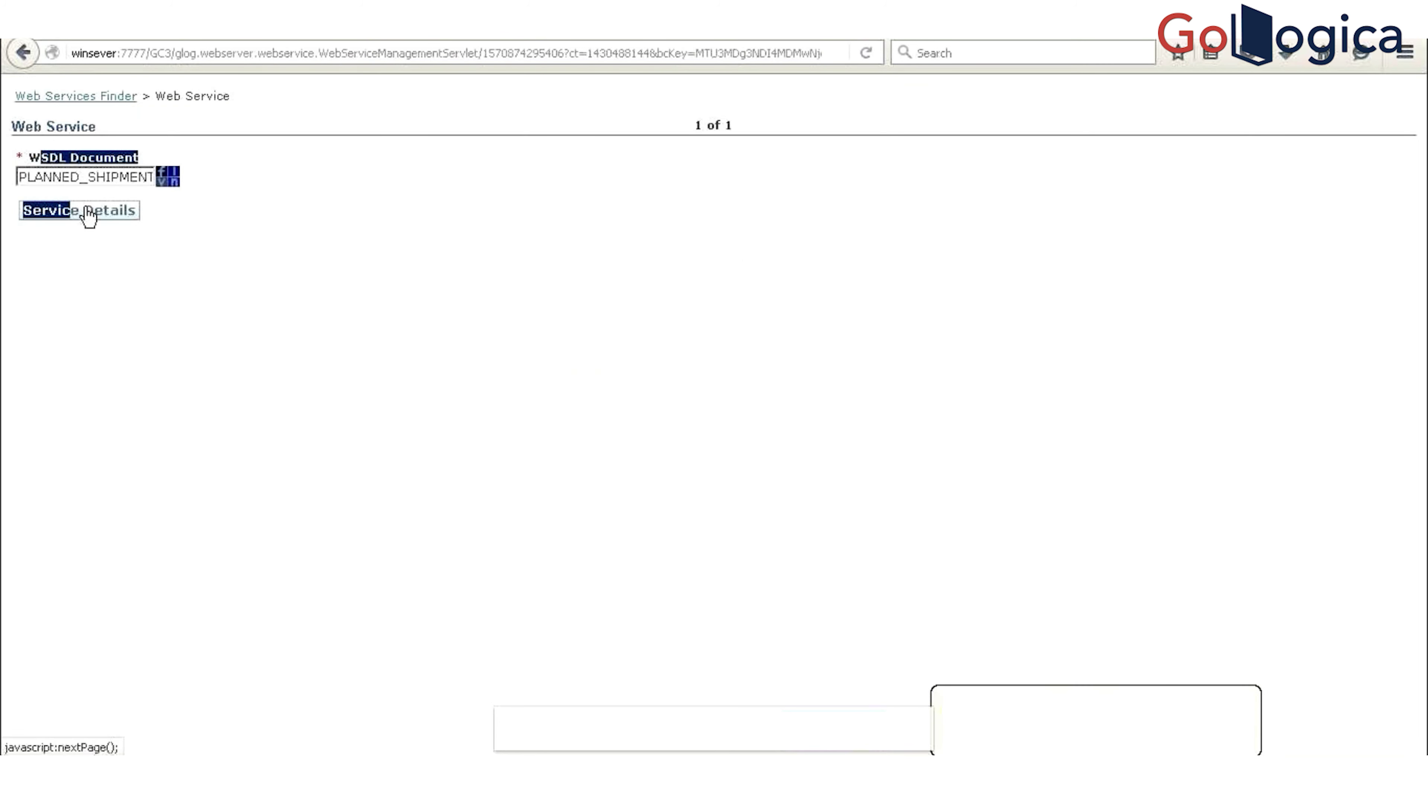
left_click(87, 213)
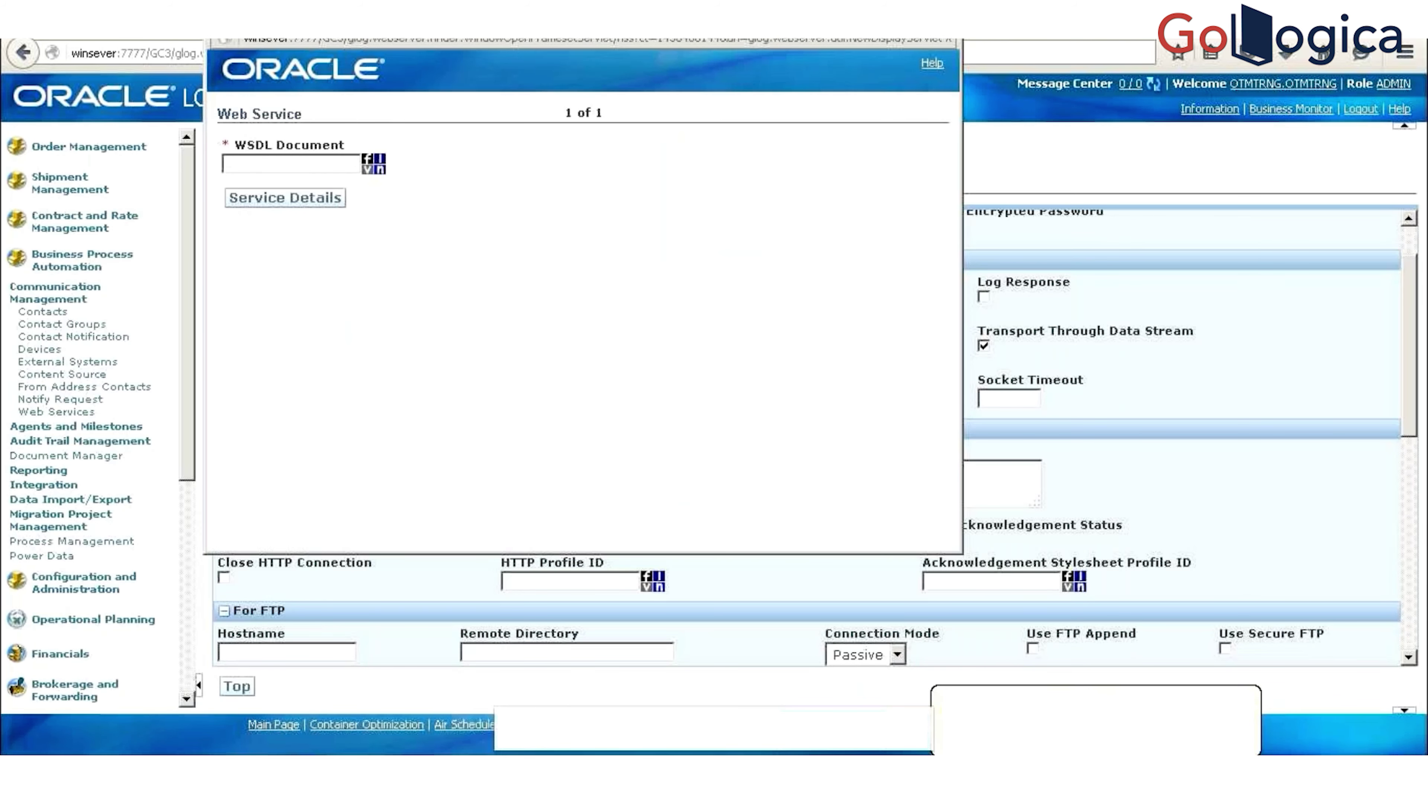
Step: Close the separate Web Service window and return to the External System record
left_click_drag(463, 18, 488, 143)
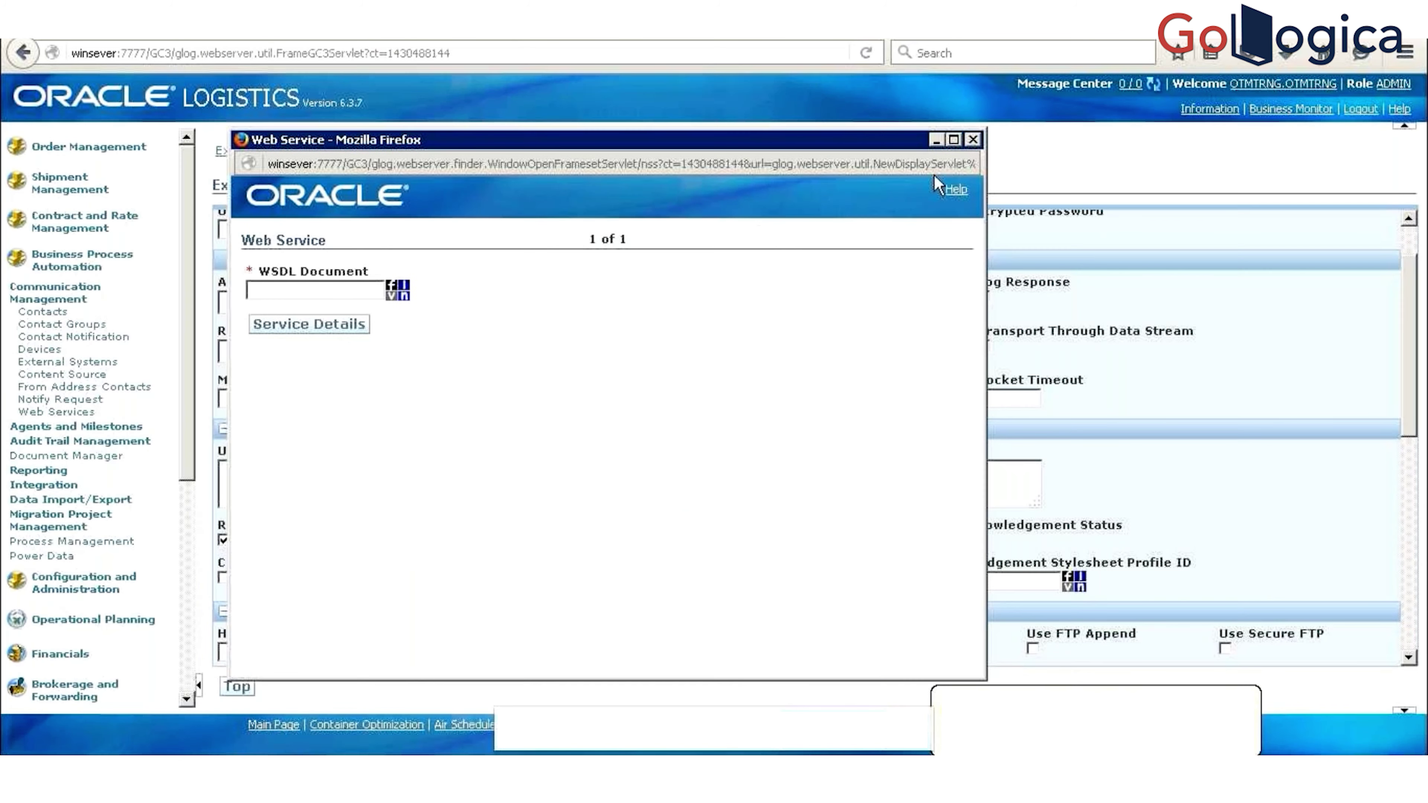
left_click(972, 140)
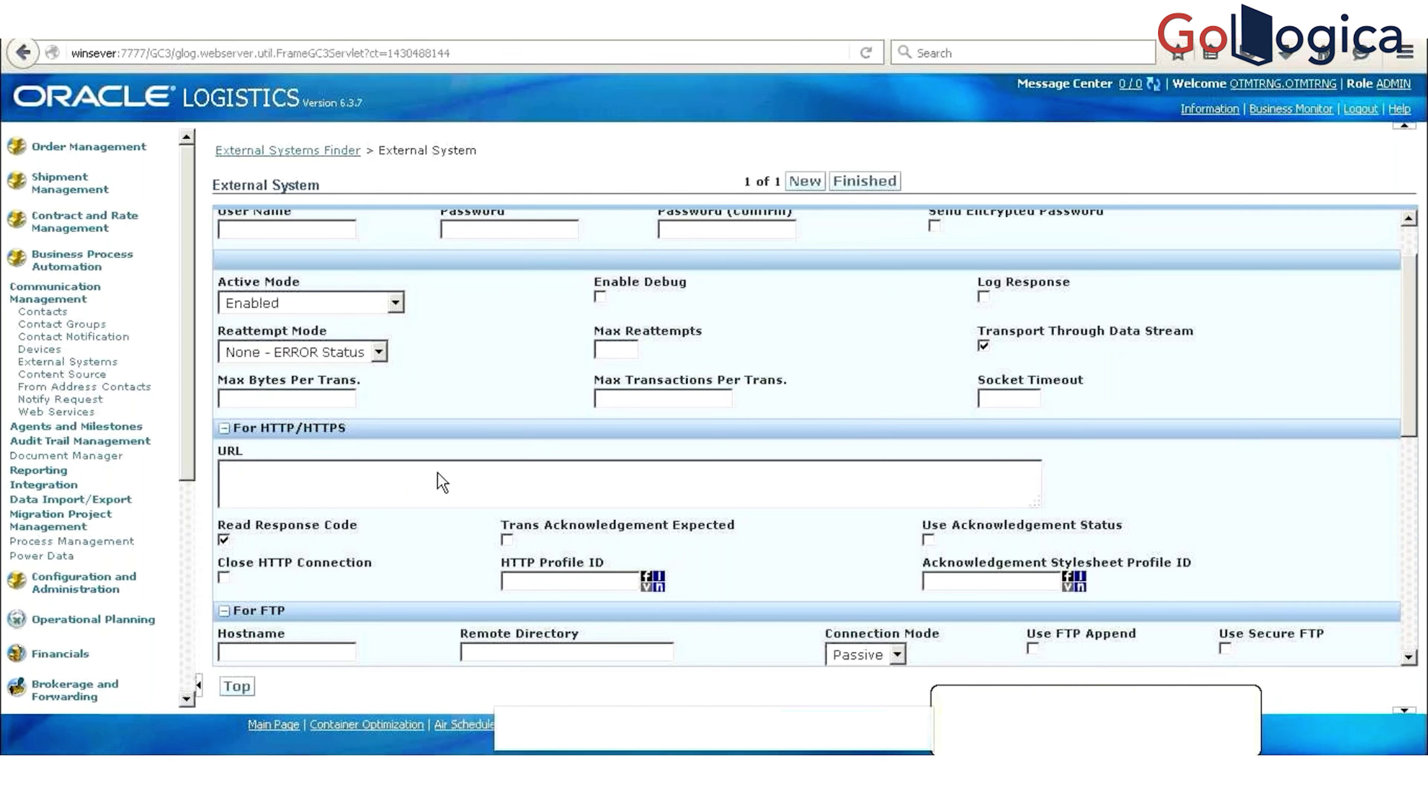
left_click(413, 478)
right_click(406, 497)
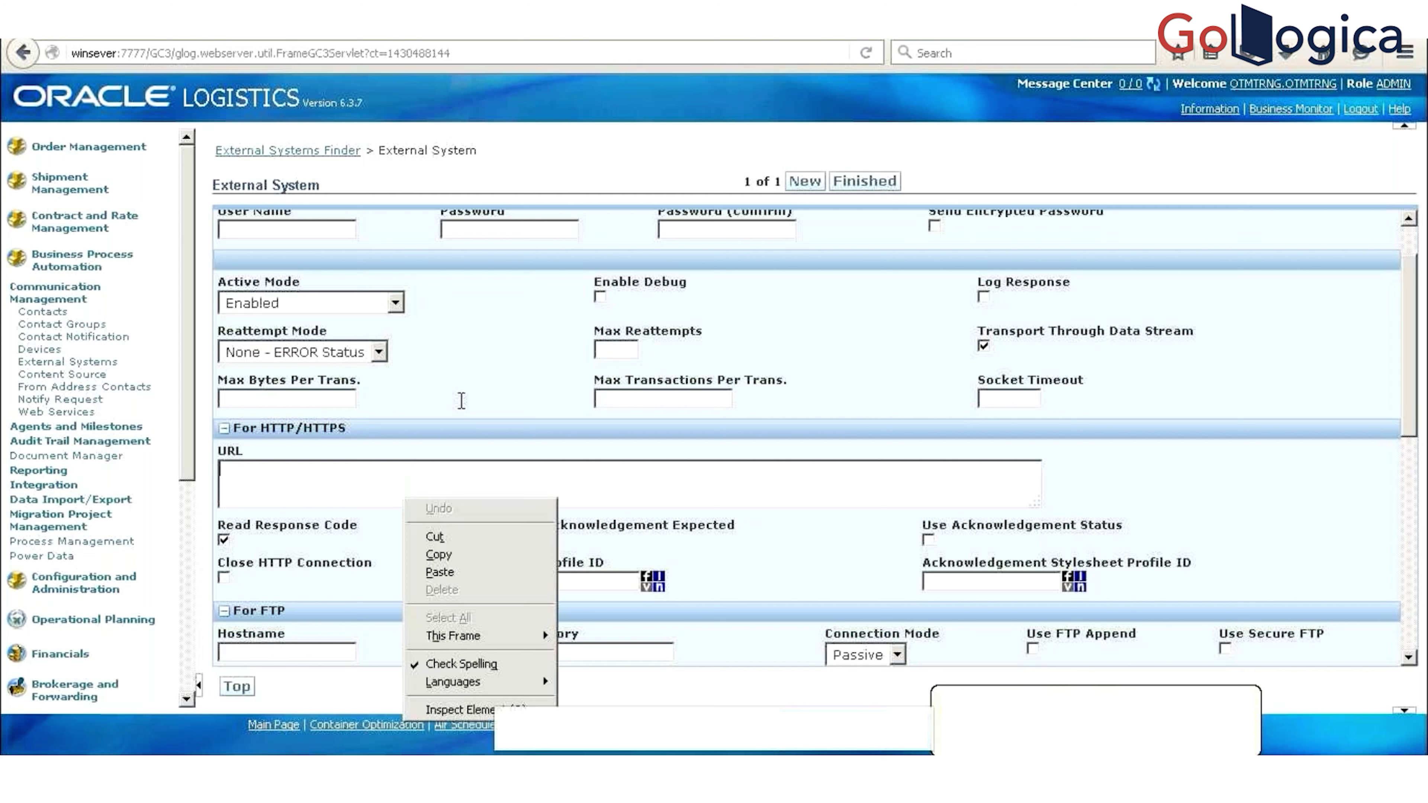
left_click(506, 473)
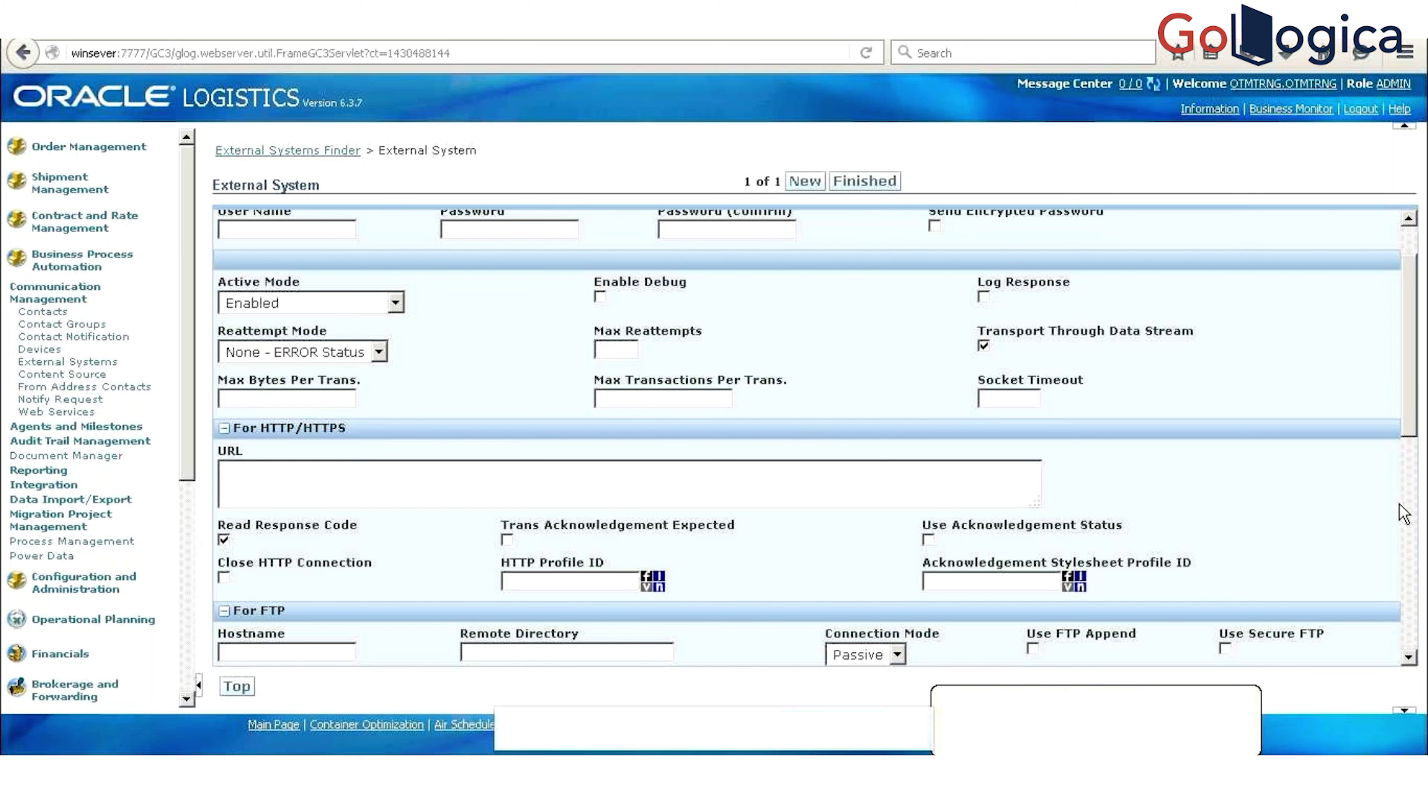
Step: Examine the external system's queue, IP authentication and Out XML Profiles sections, including a blank Out XML Profile form
scroll(1404, 512, "down", 1)
scroll(1404, 512, "down", 8)
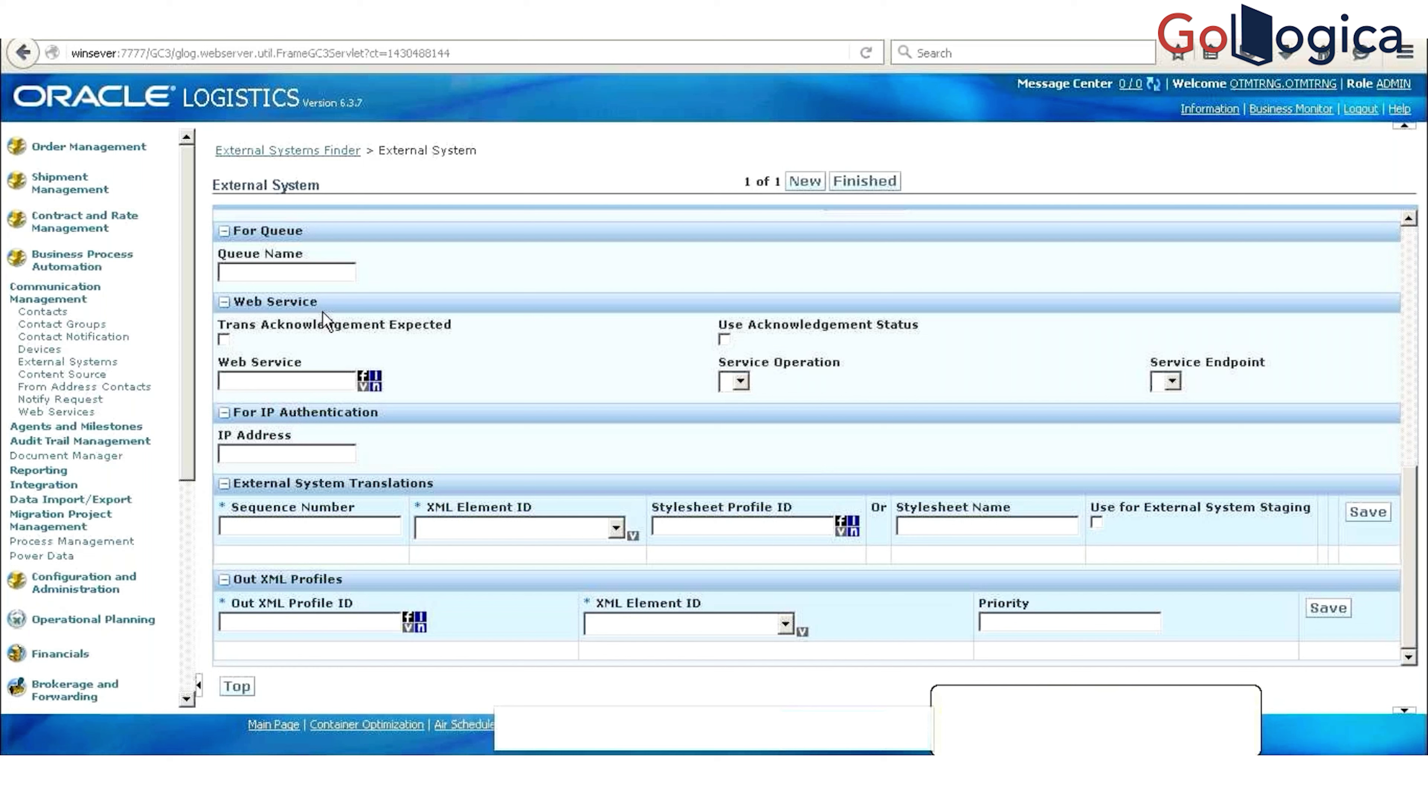
left_click(294, 267)
left_click(316, 461)
left_click(420, 629)
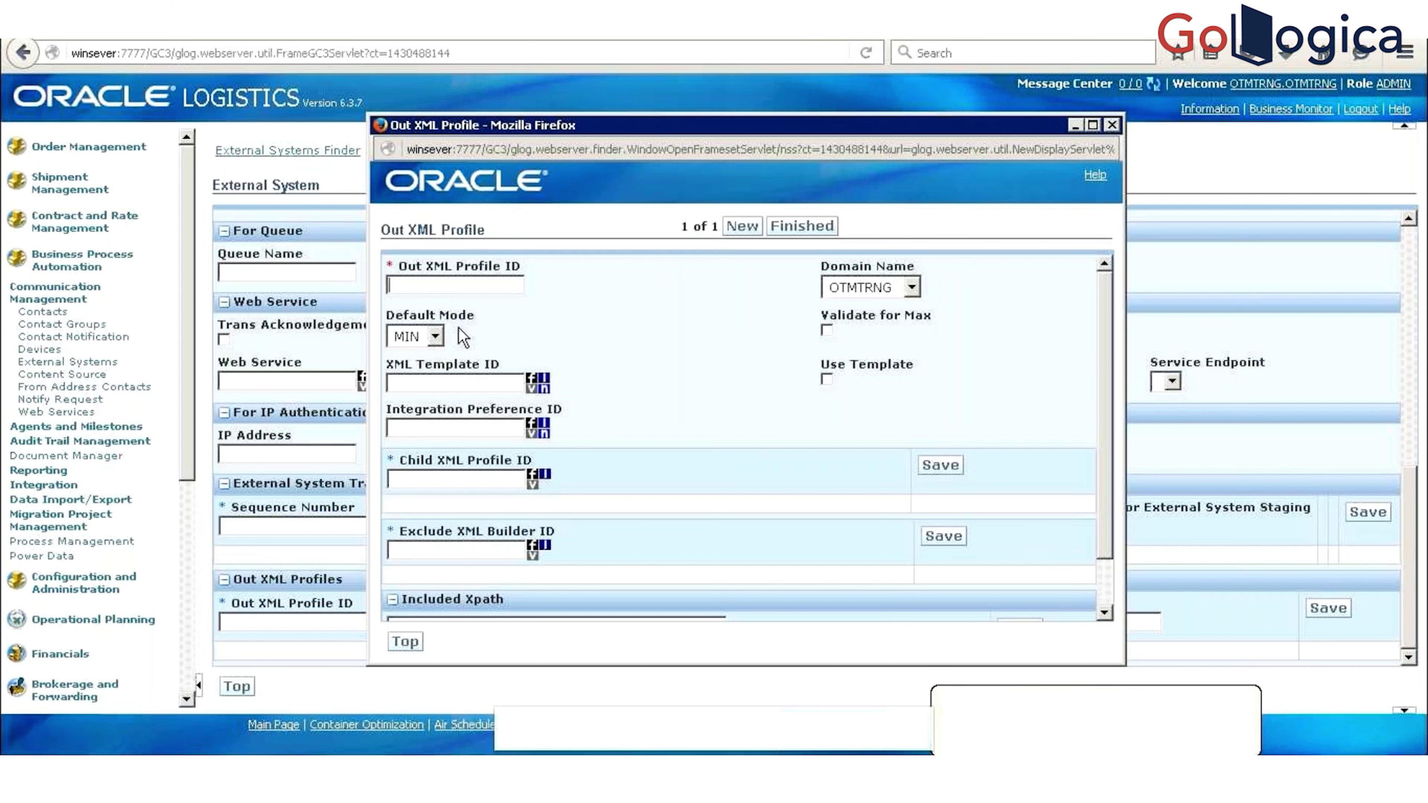
left_click(1111, 125)
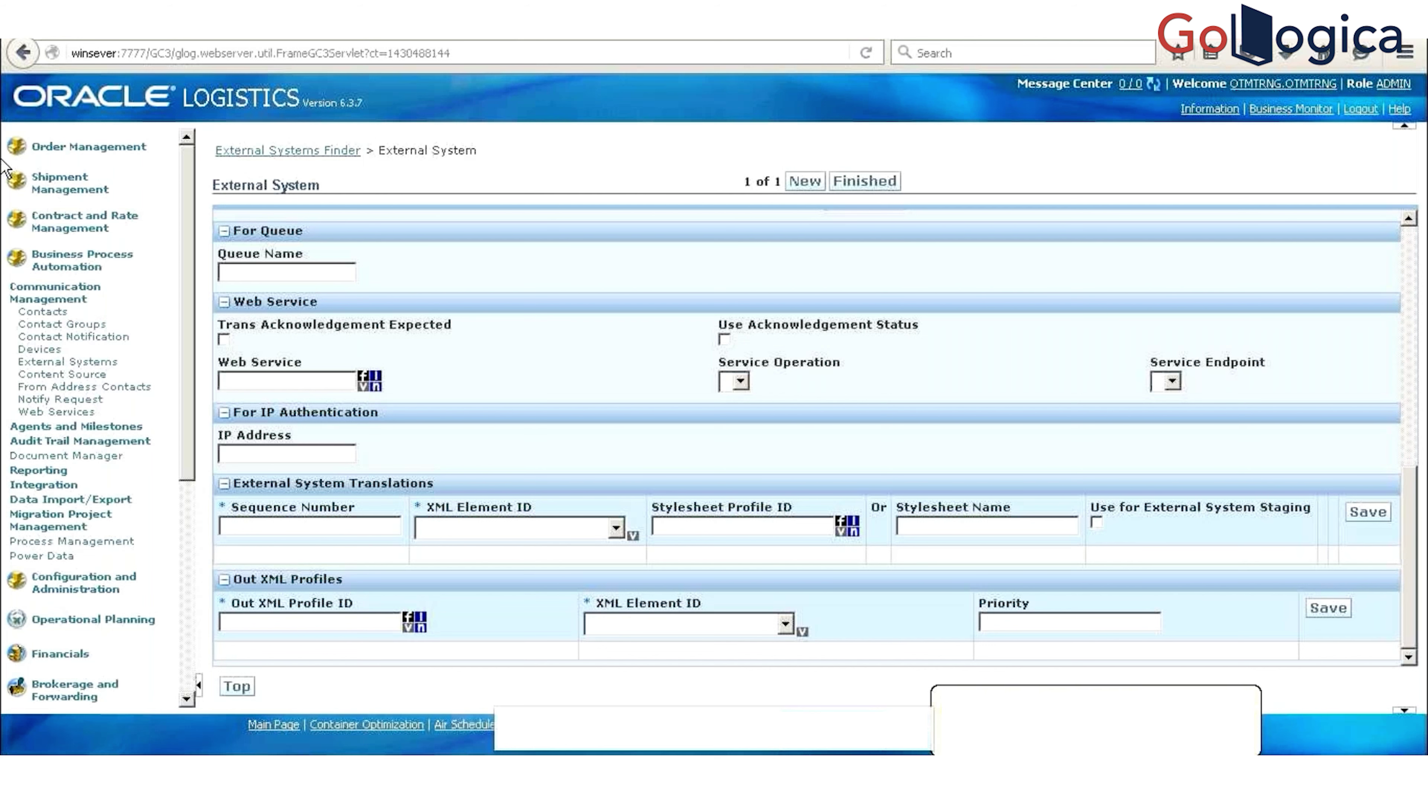
Step: Reopen a blank Out XML Profile form and examine its Default Mode options and the Integration Preference ID field
left_click(420, 625)
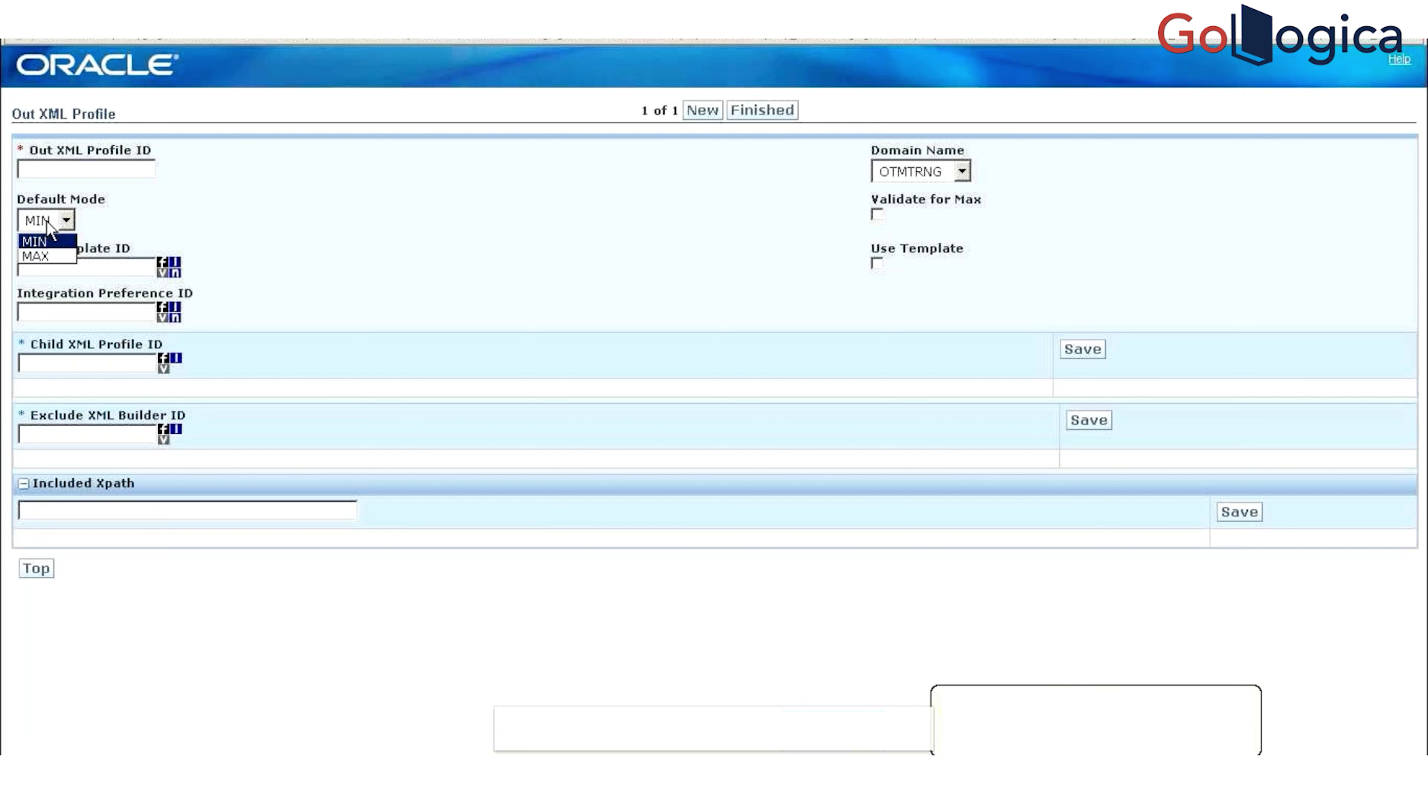
left_click(238, 204)
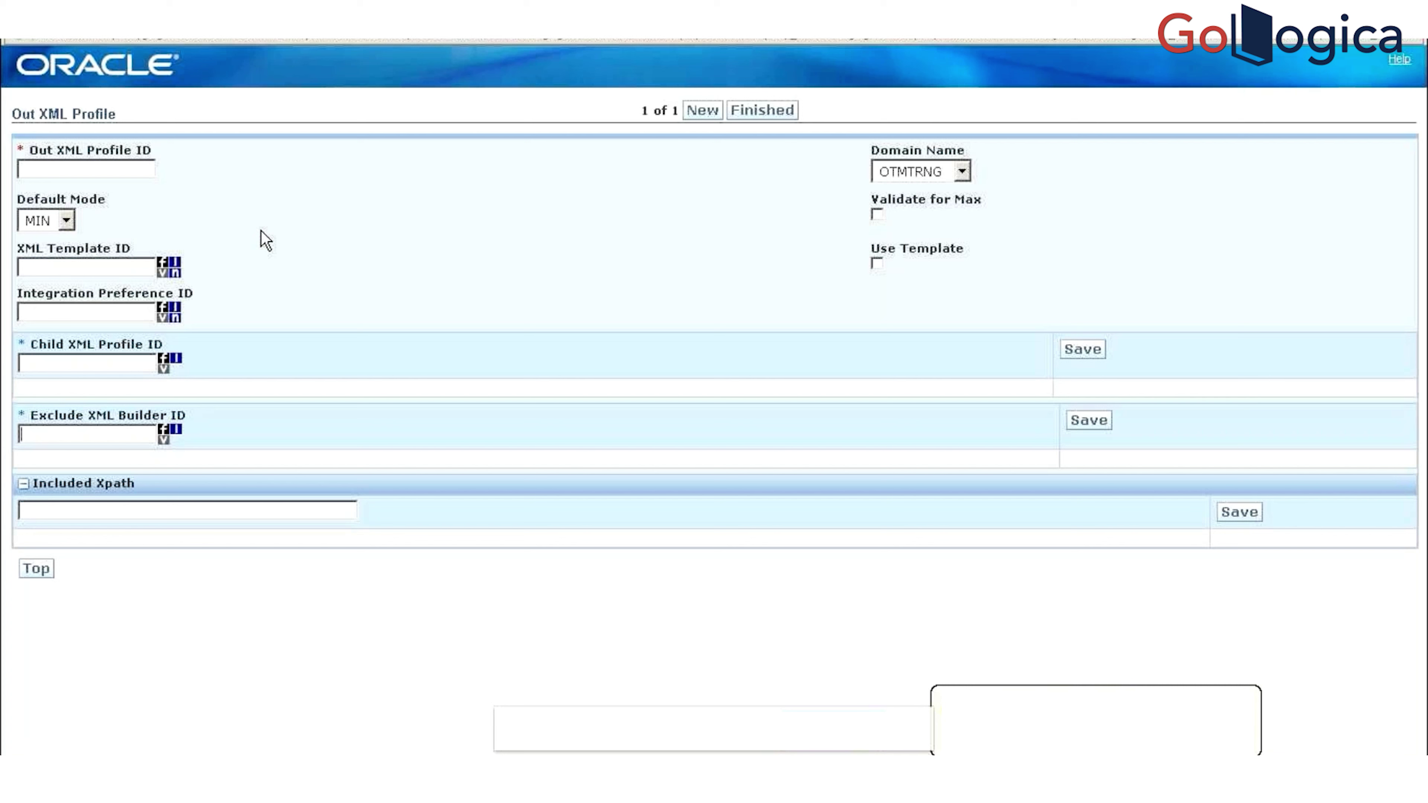
left_click(56, 219)
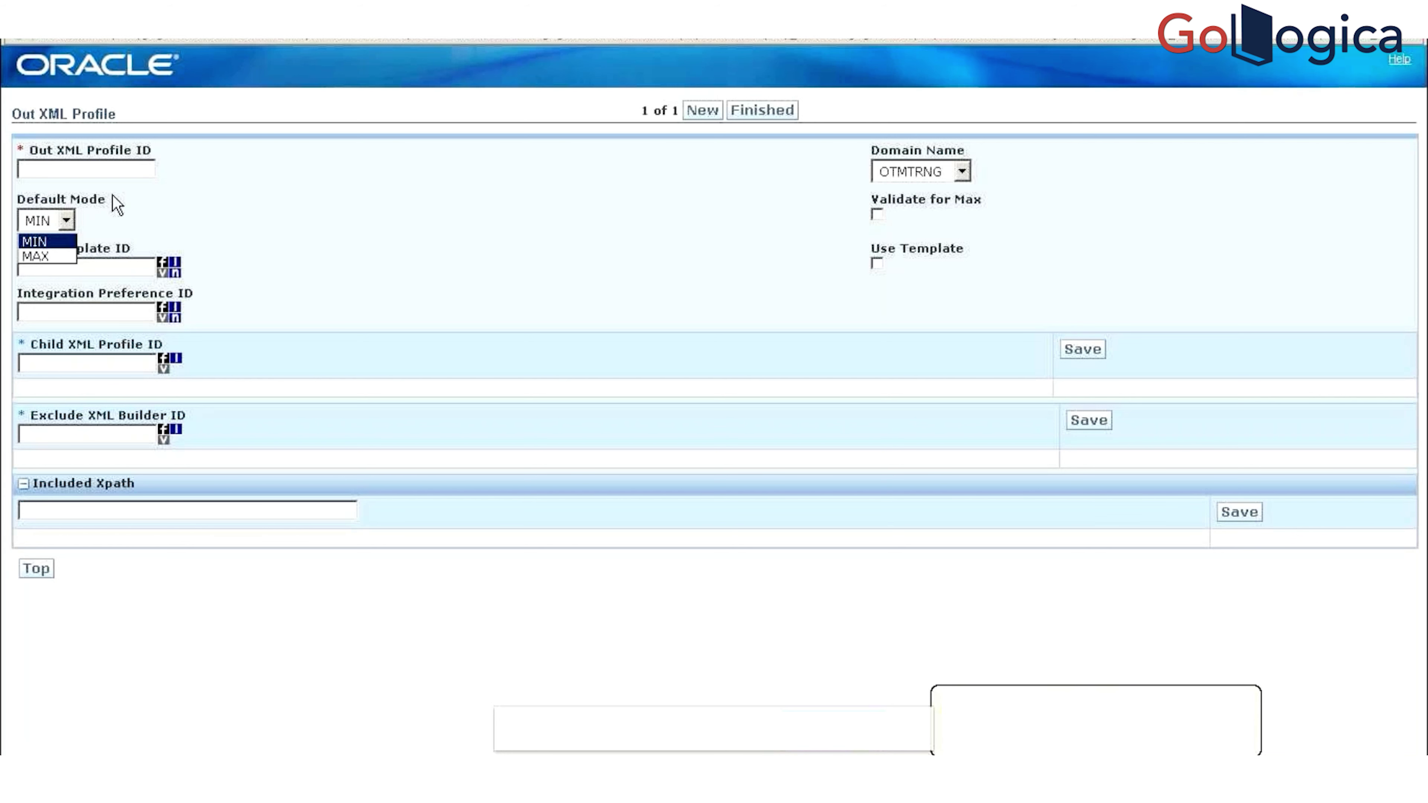
left_click(136, 214)
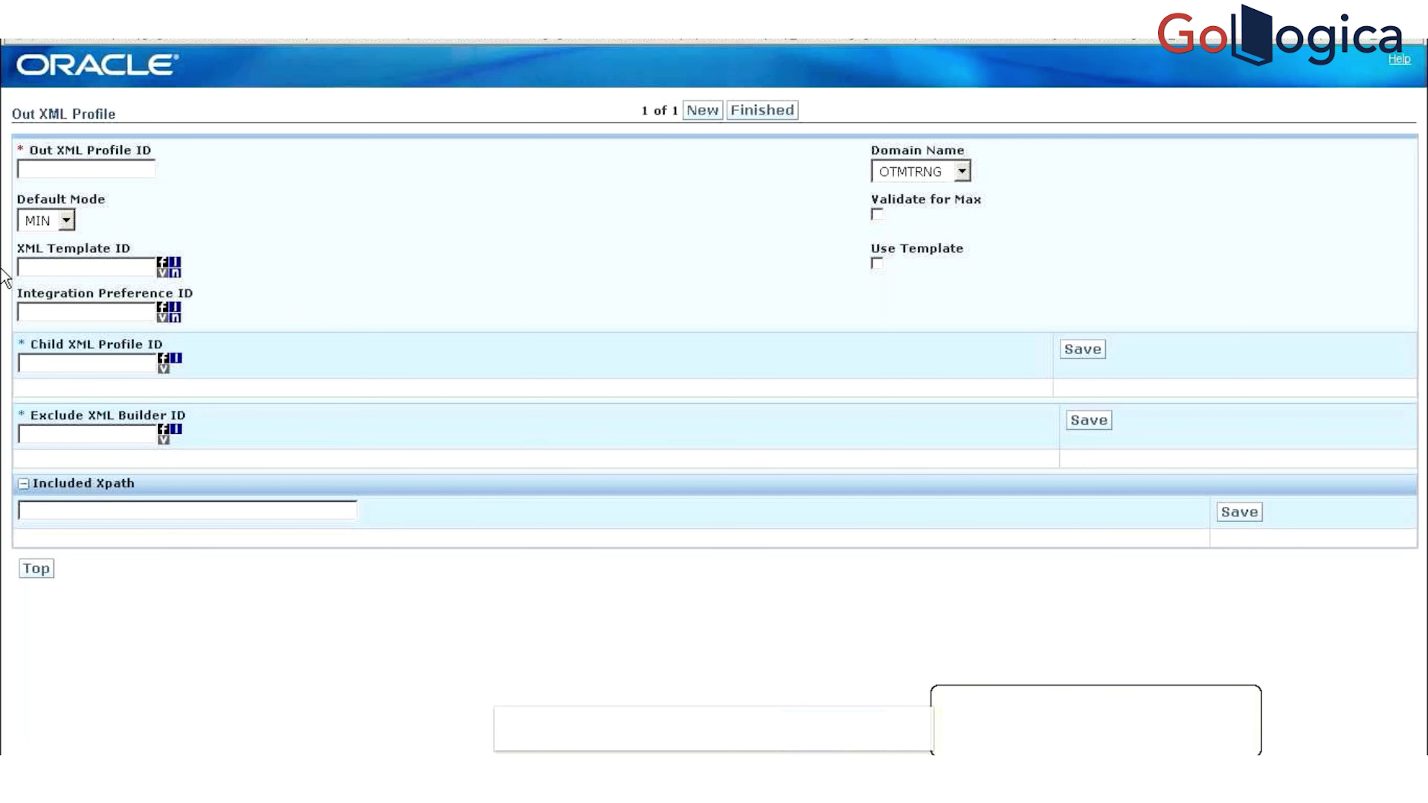
left_click(60, 311)
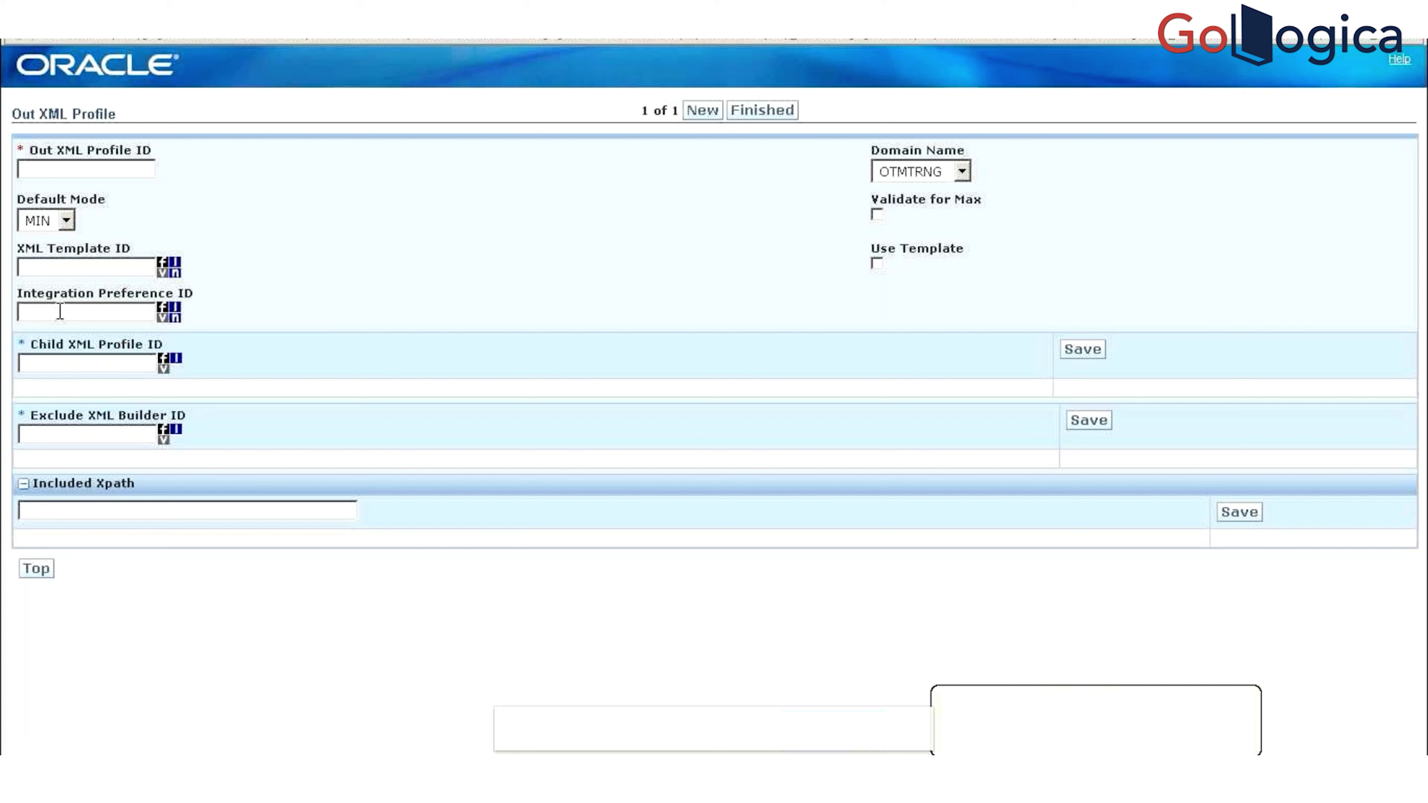
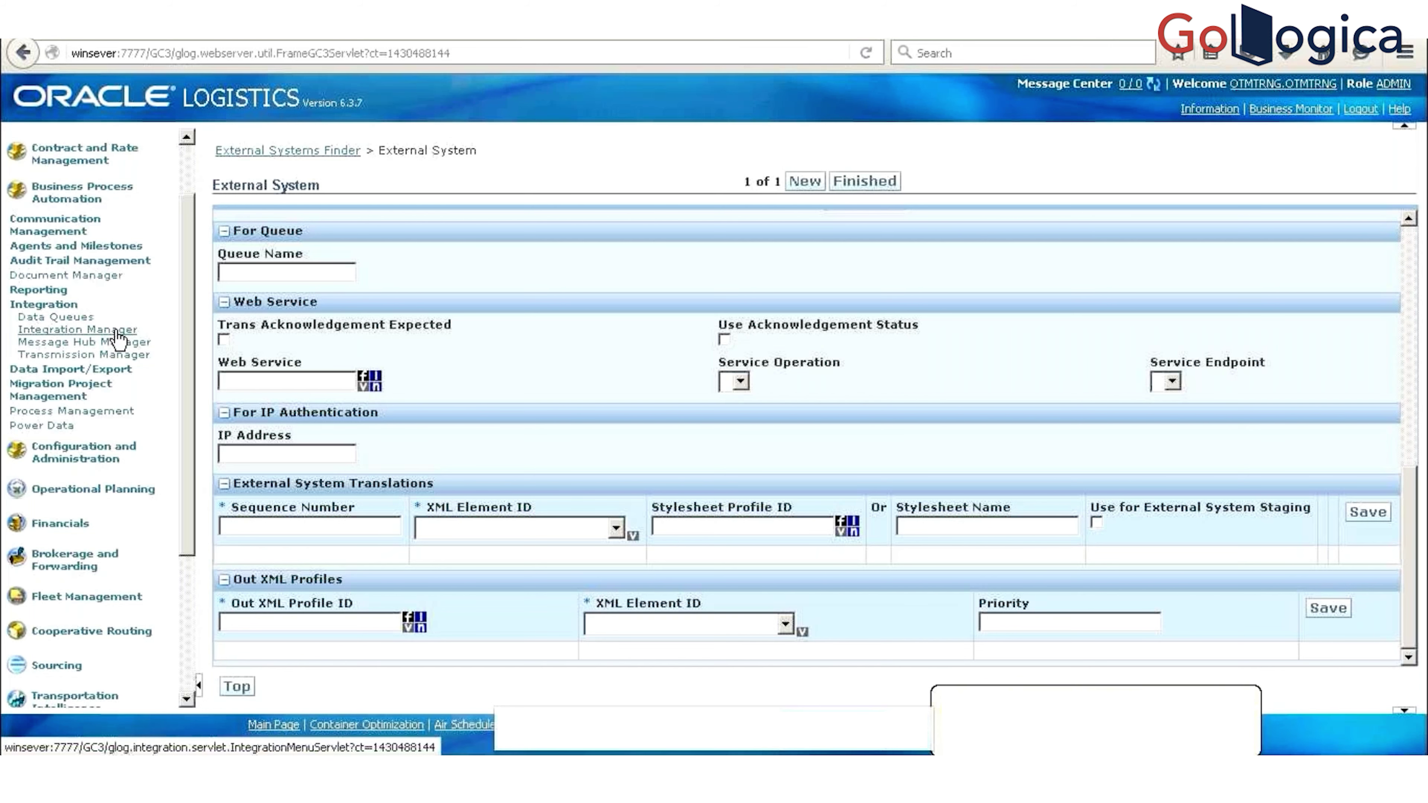
Step: Go to Integration Manager and open Upload an XML/CSV Transmission and Generate an XML Template, each in a new tab
left_click(84, 329)
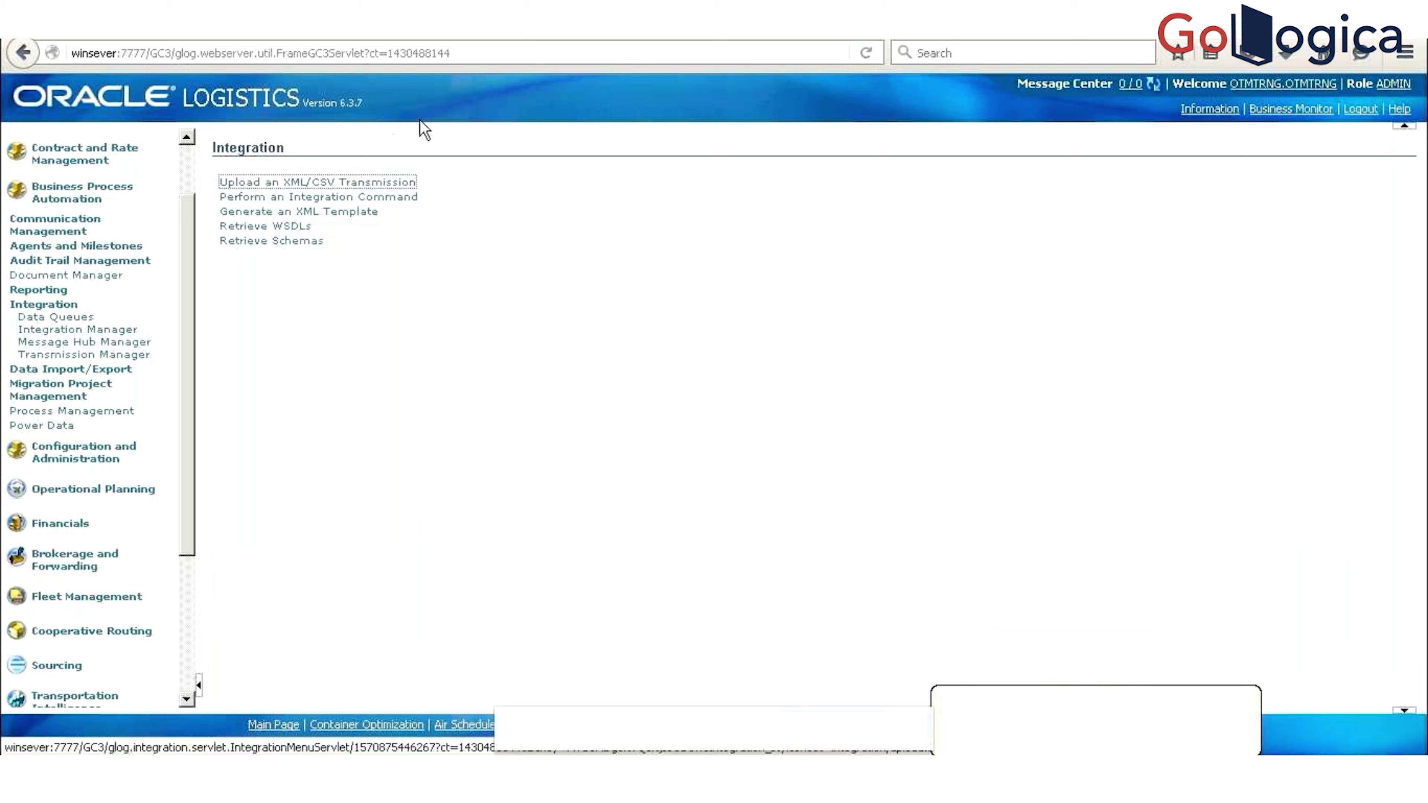
right_click(368, 183)
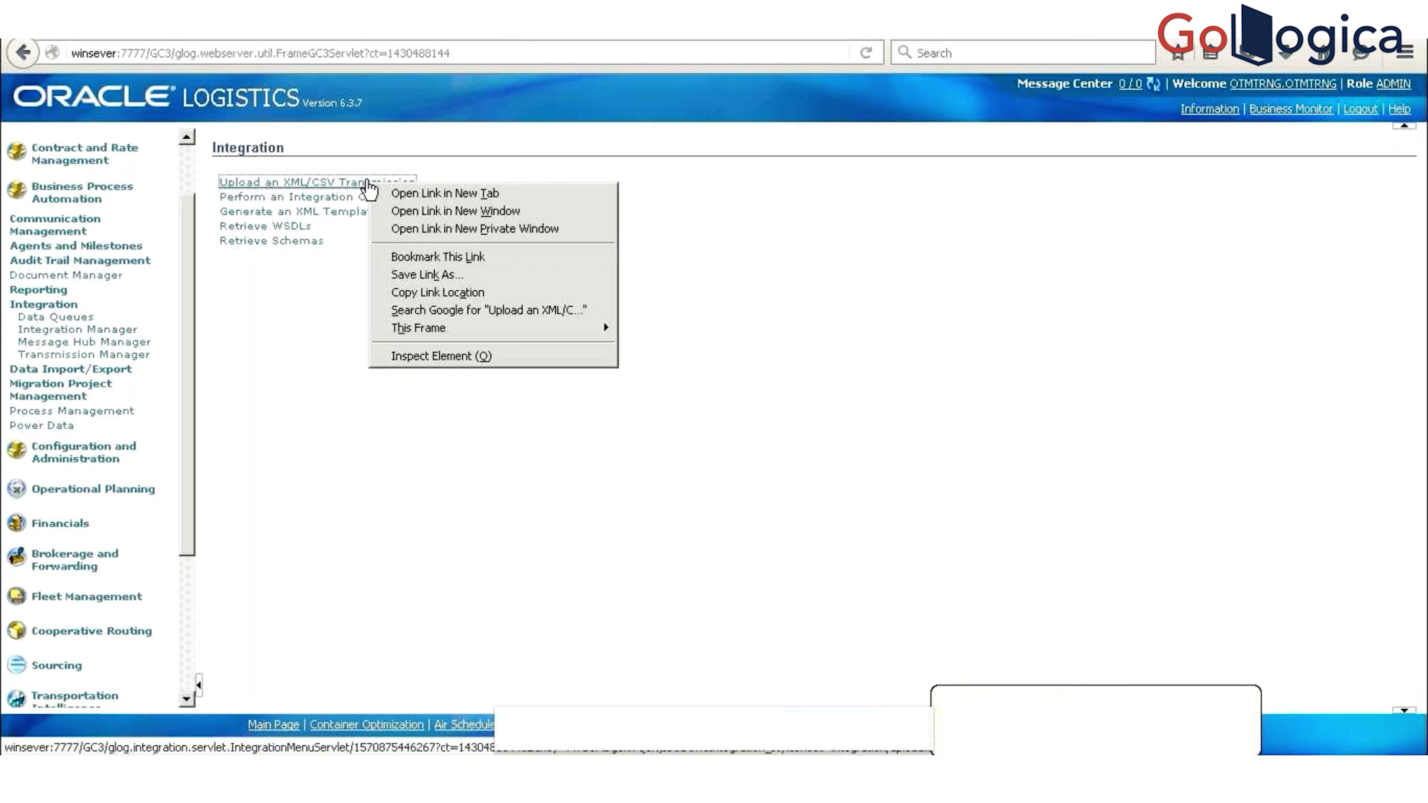
left_click(430, 194)
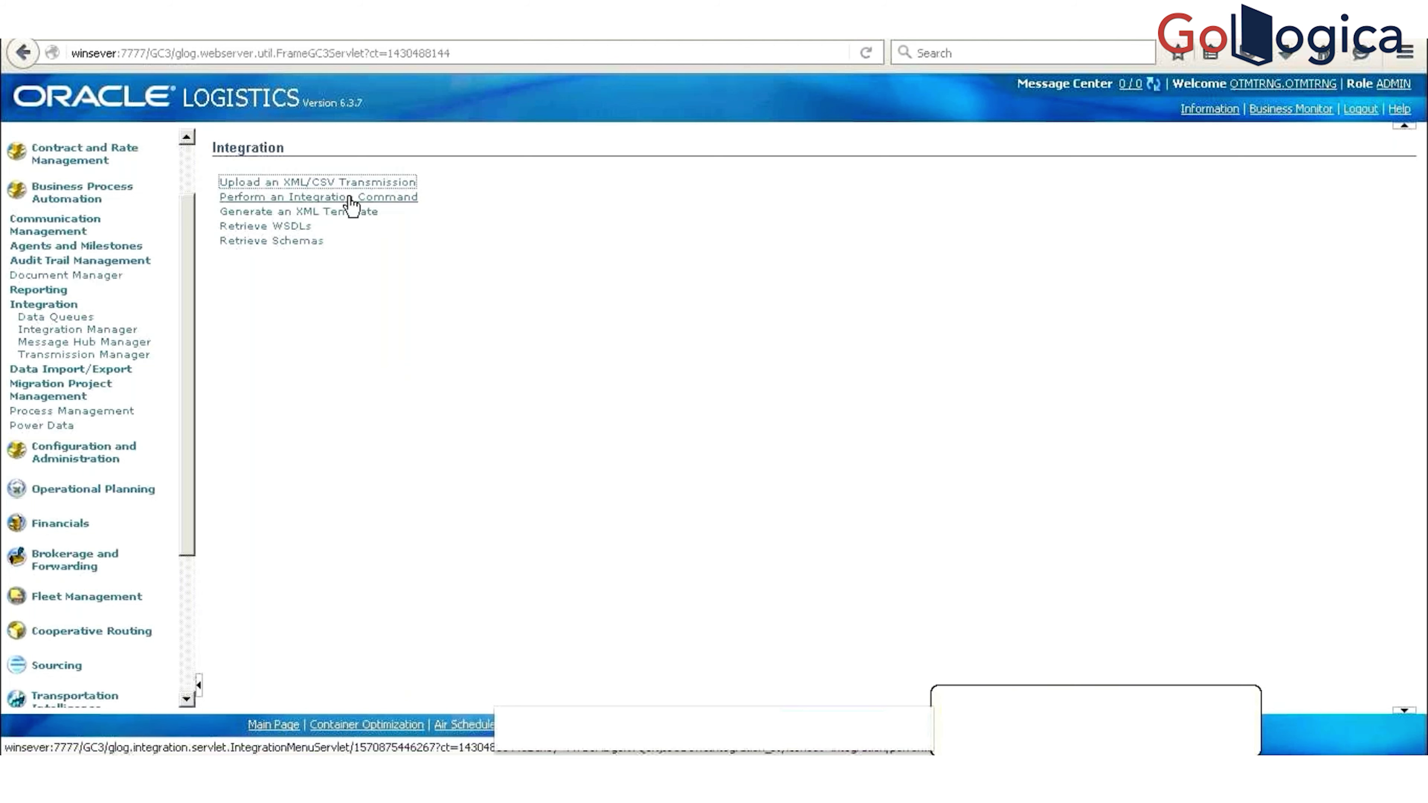
right_click(328, 214)
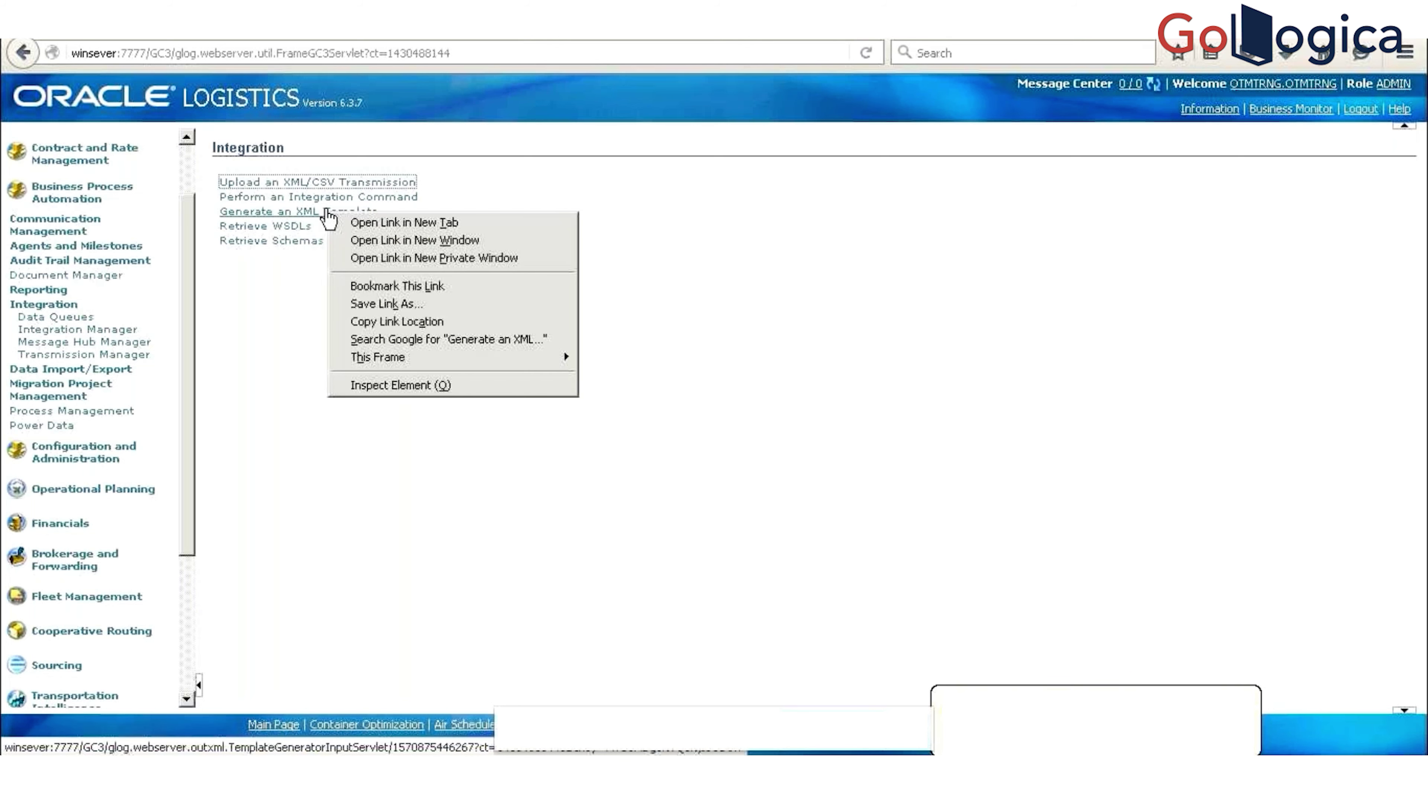
left_click(377, 227)
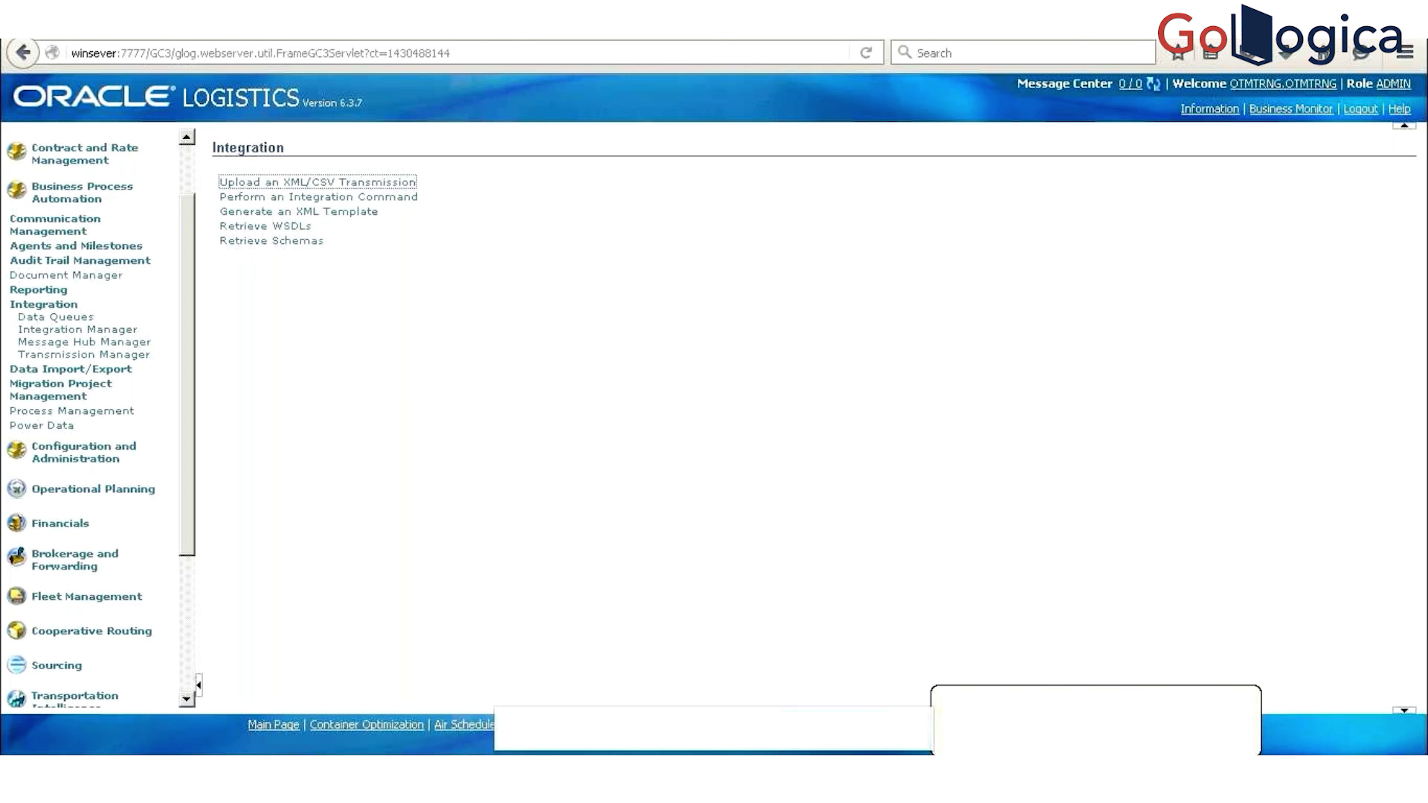
Step: Go to the XML Template form and set the XML Element ID to Release
left_click(368, 29)
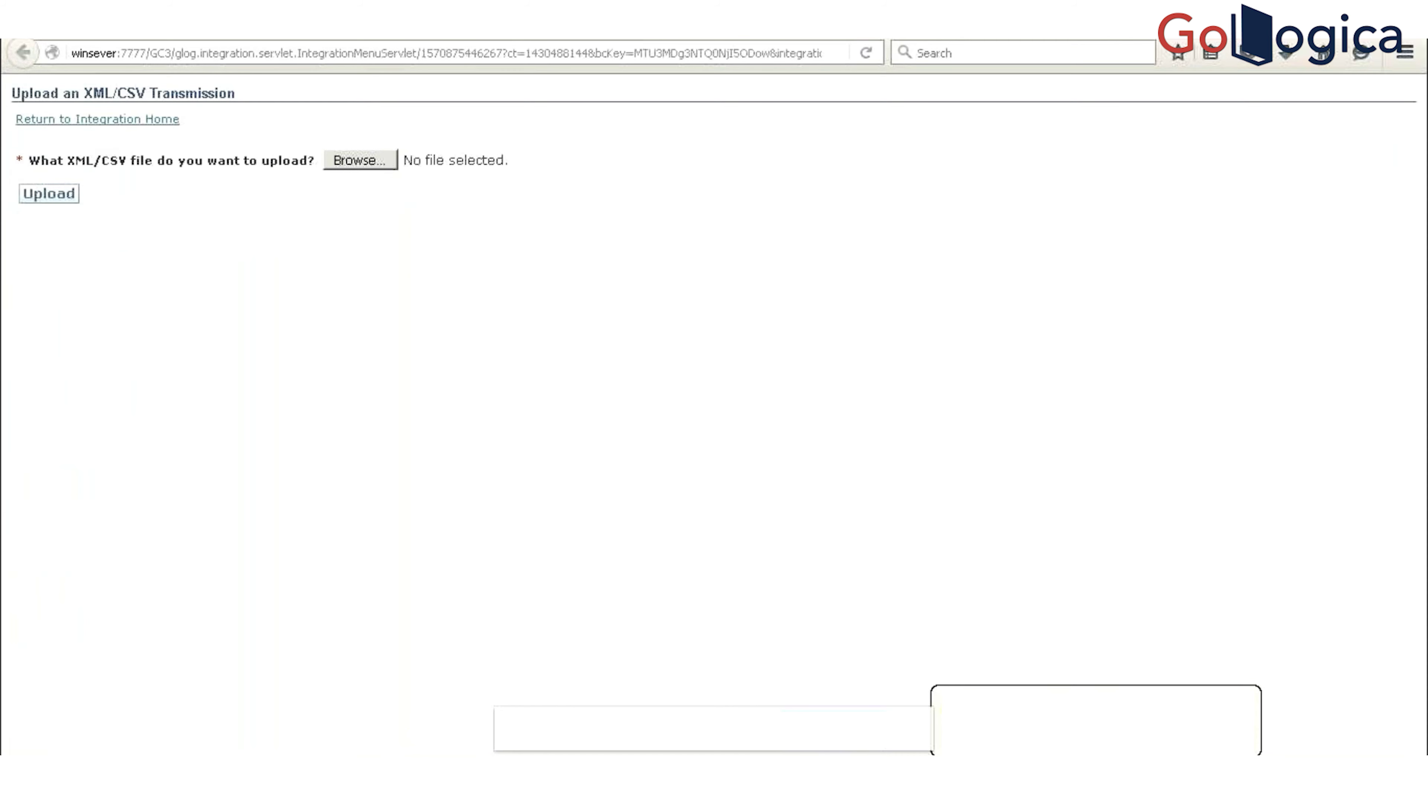
left_click(489, 28)
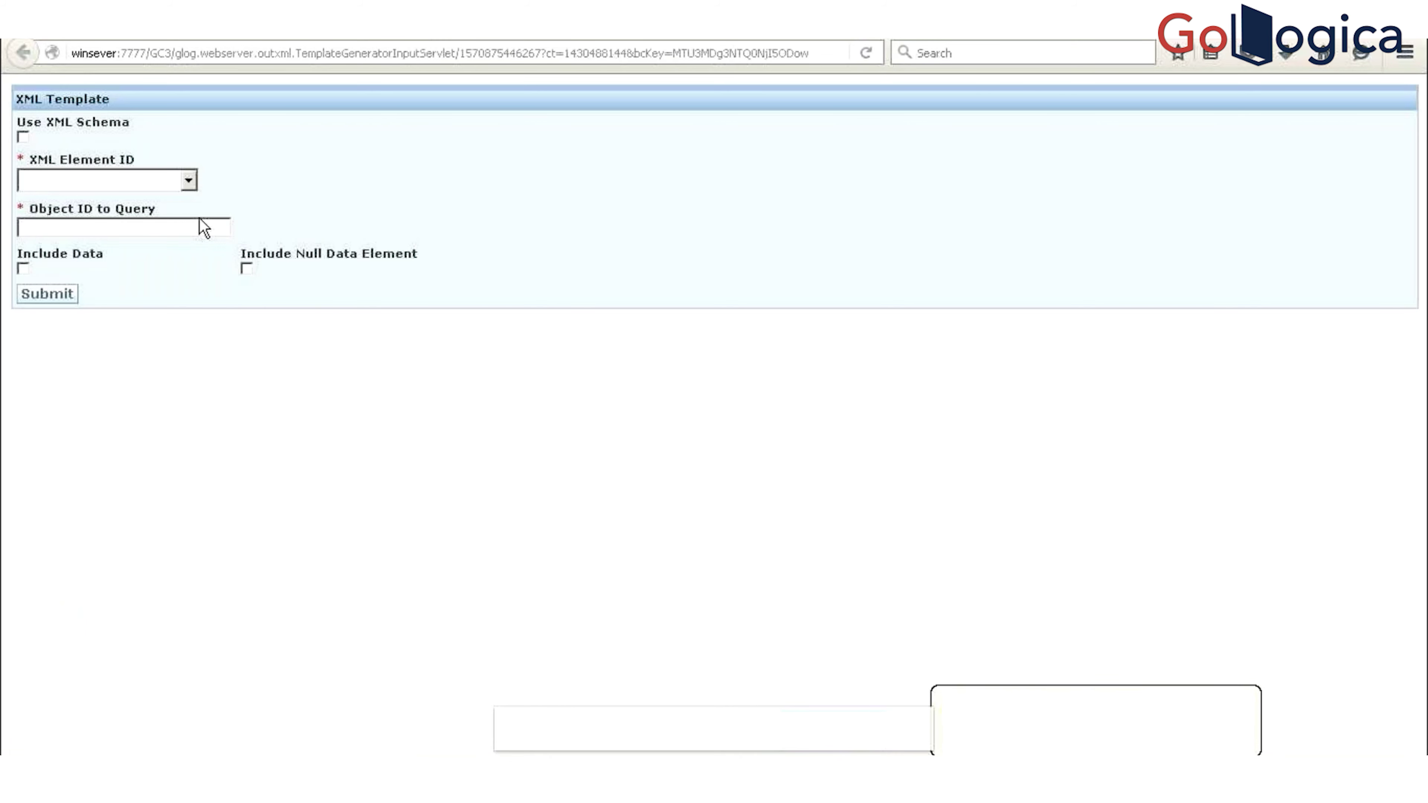
left_click(133, 181)
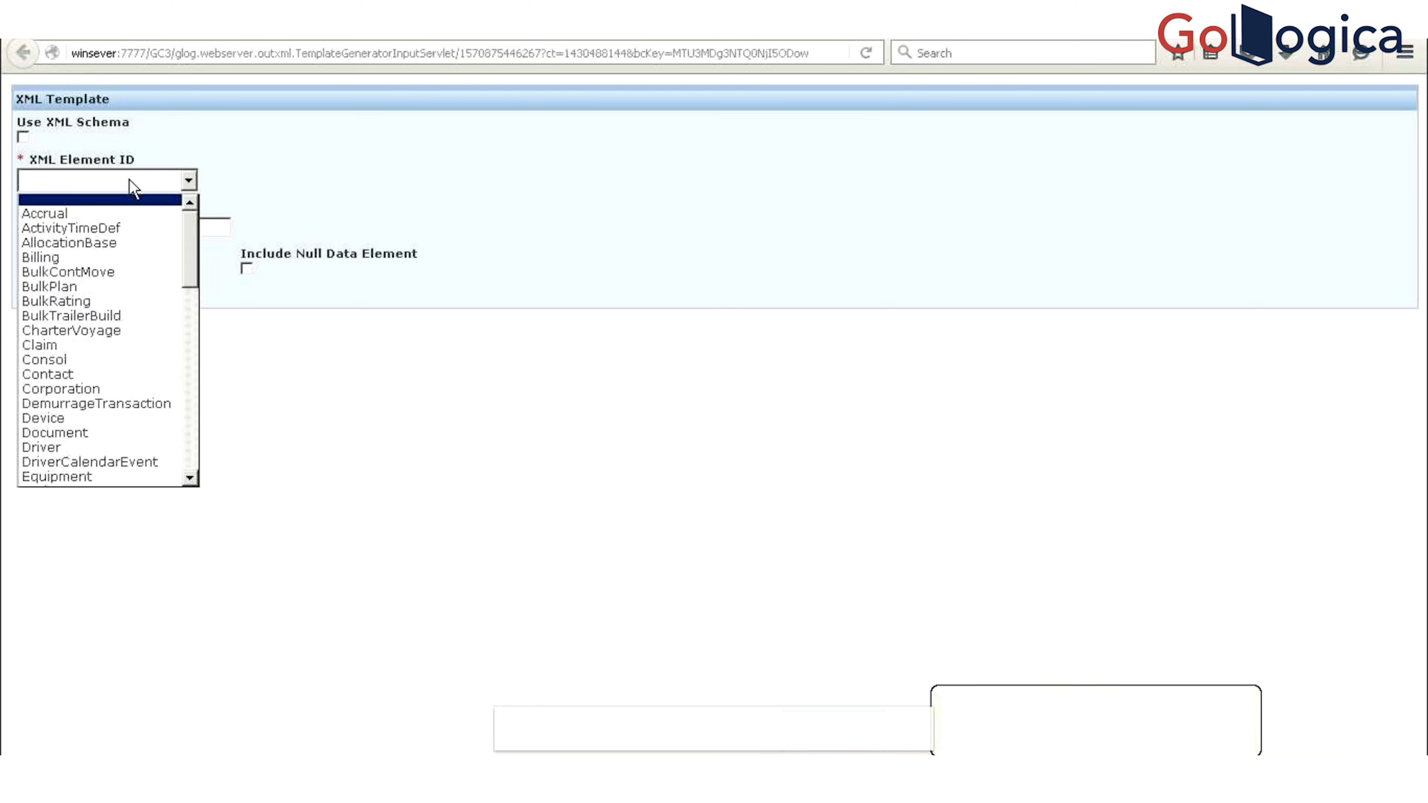
type("re")
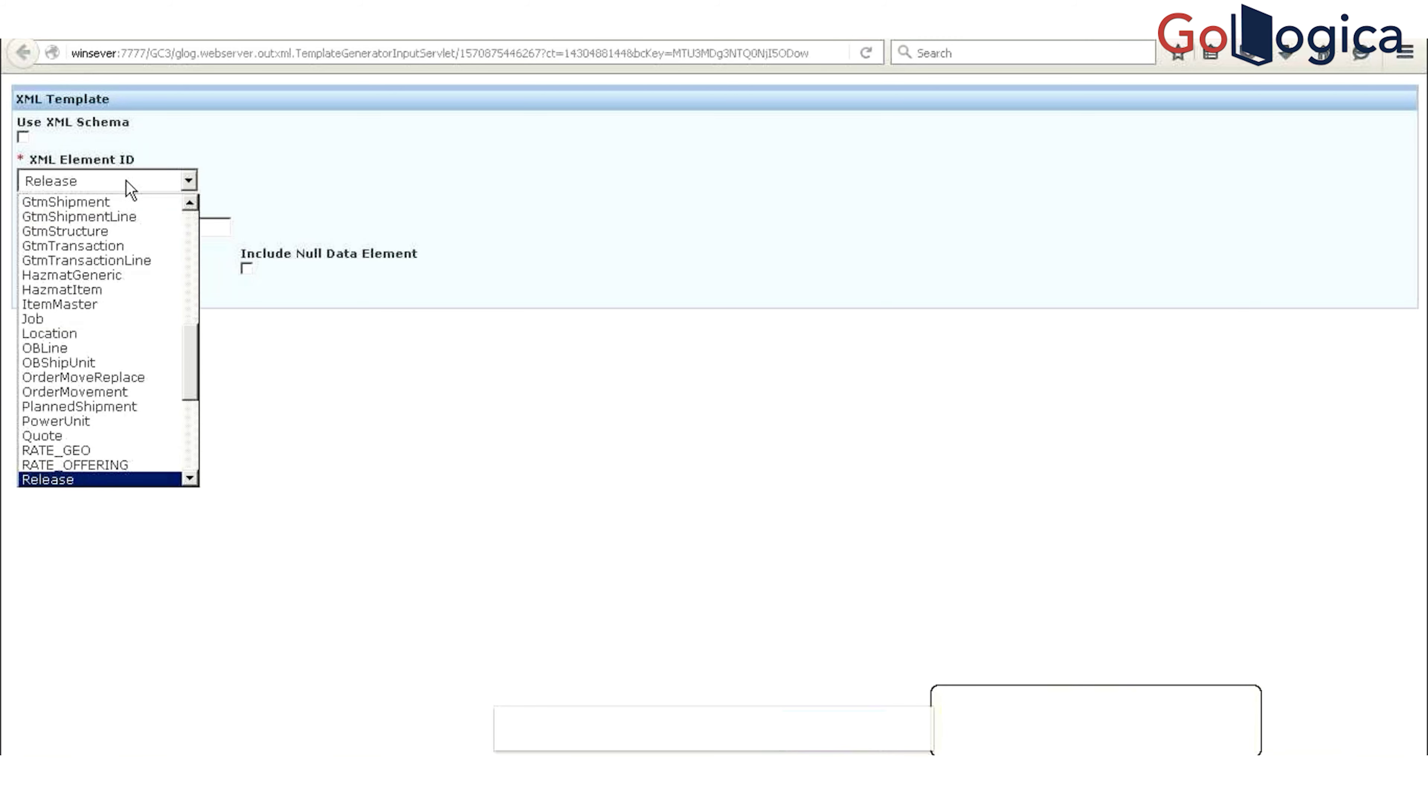
left_click(78, 480)
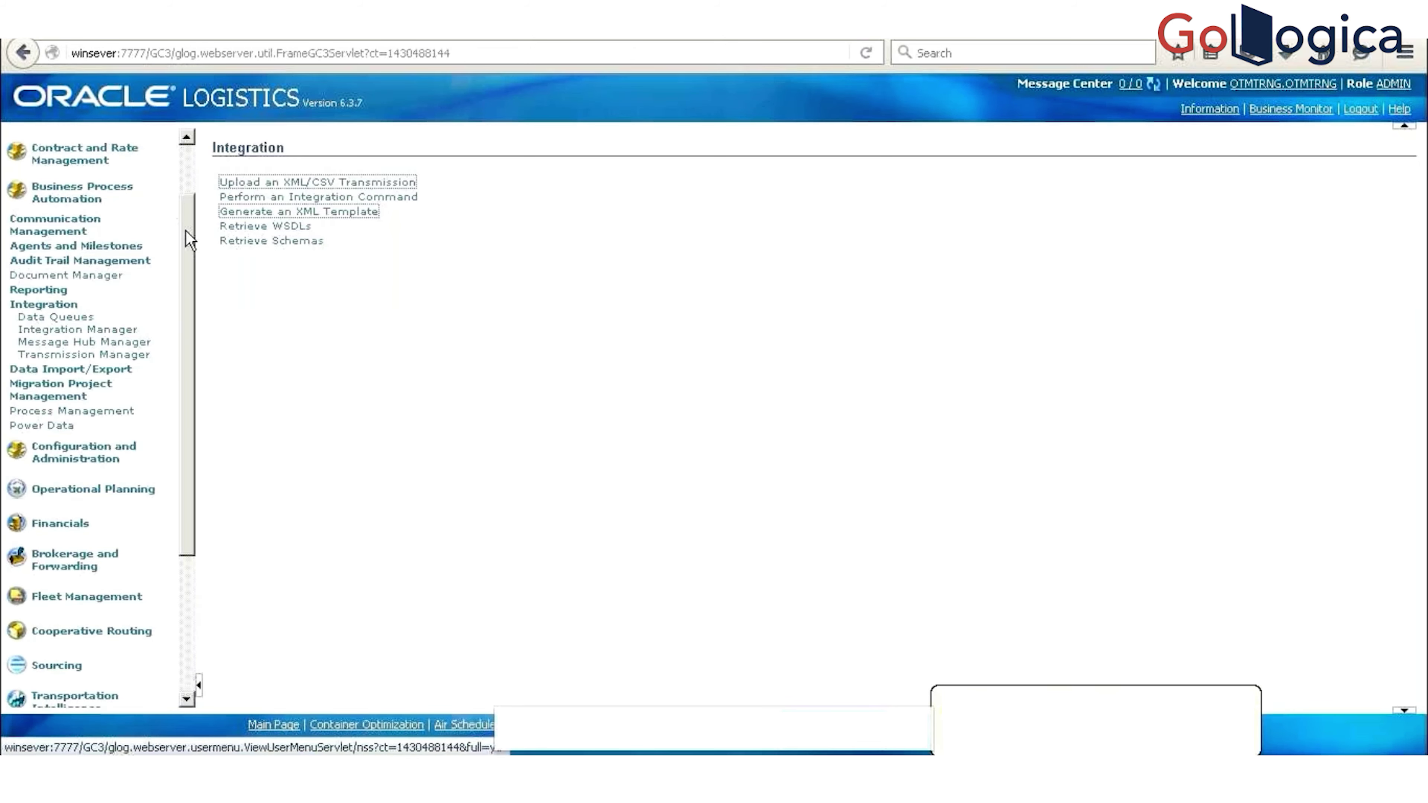
Step: Open the Order Release finder from Order Management in a new tab and search without any criteria
left_click_drag(179, 224, 201, 145)
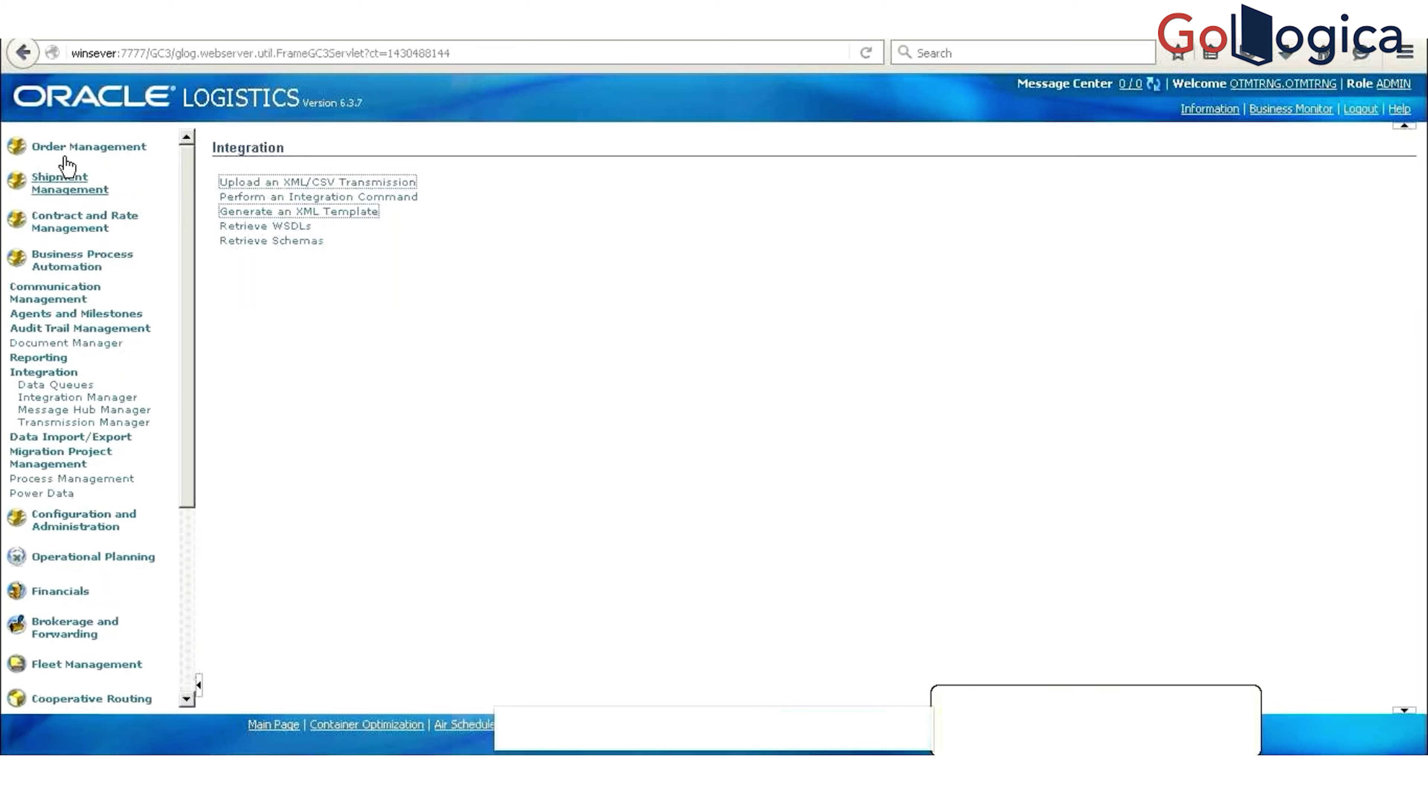
left_click(81, 150)
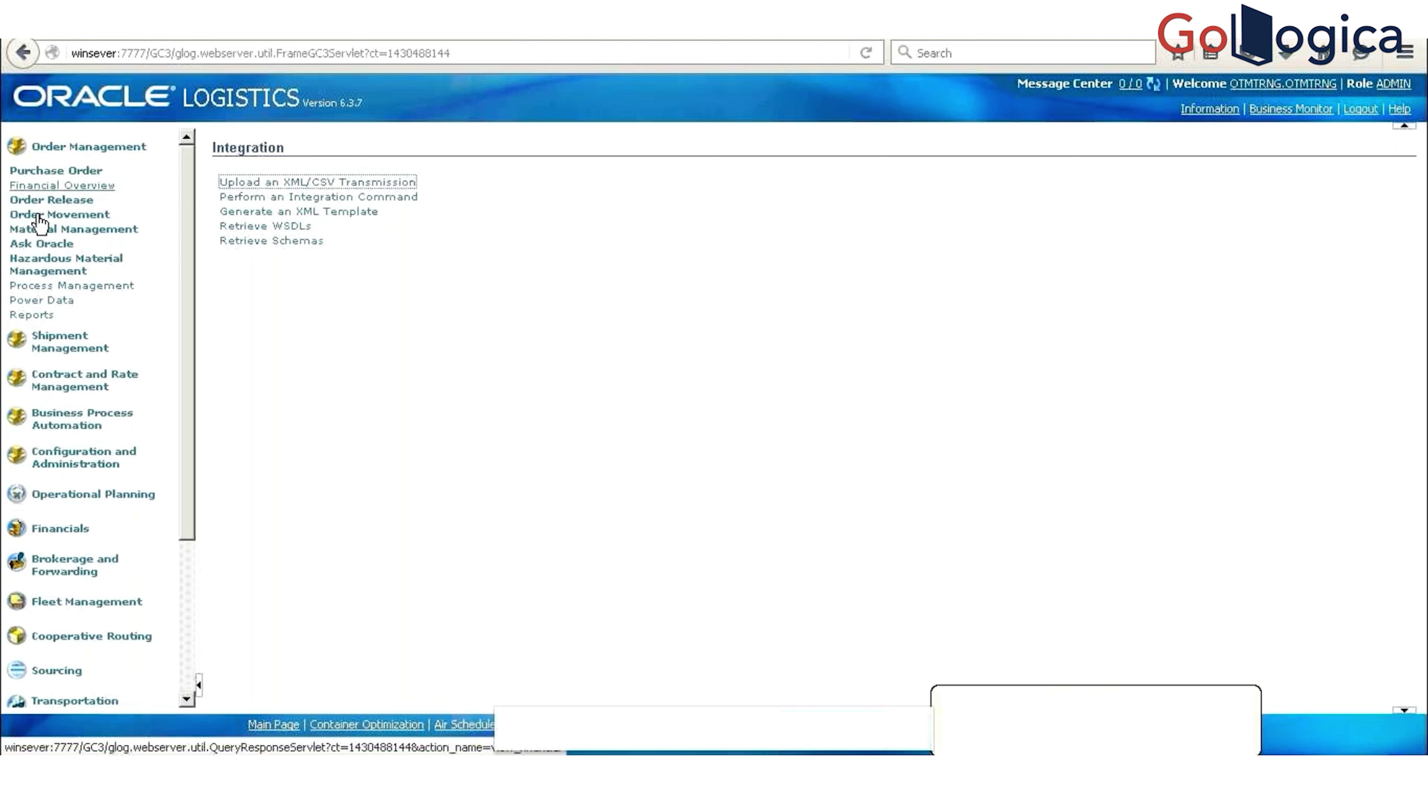
left_click(62, 202)
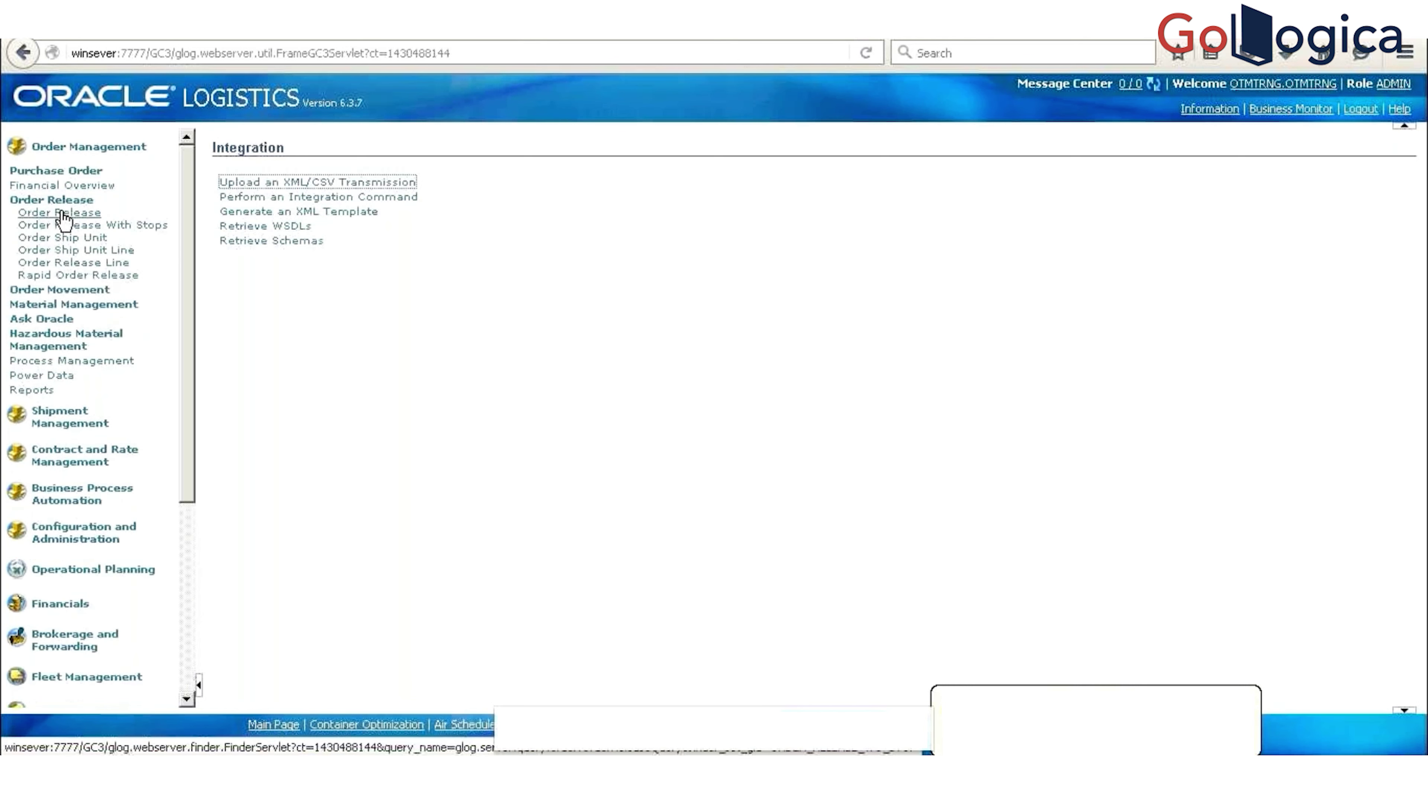
right_click(62, 213)
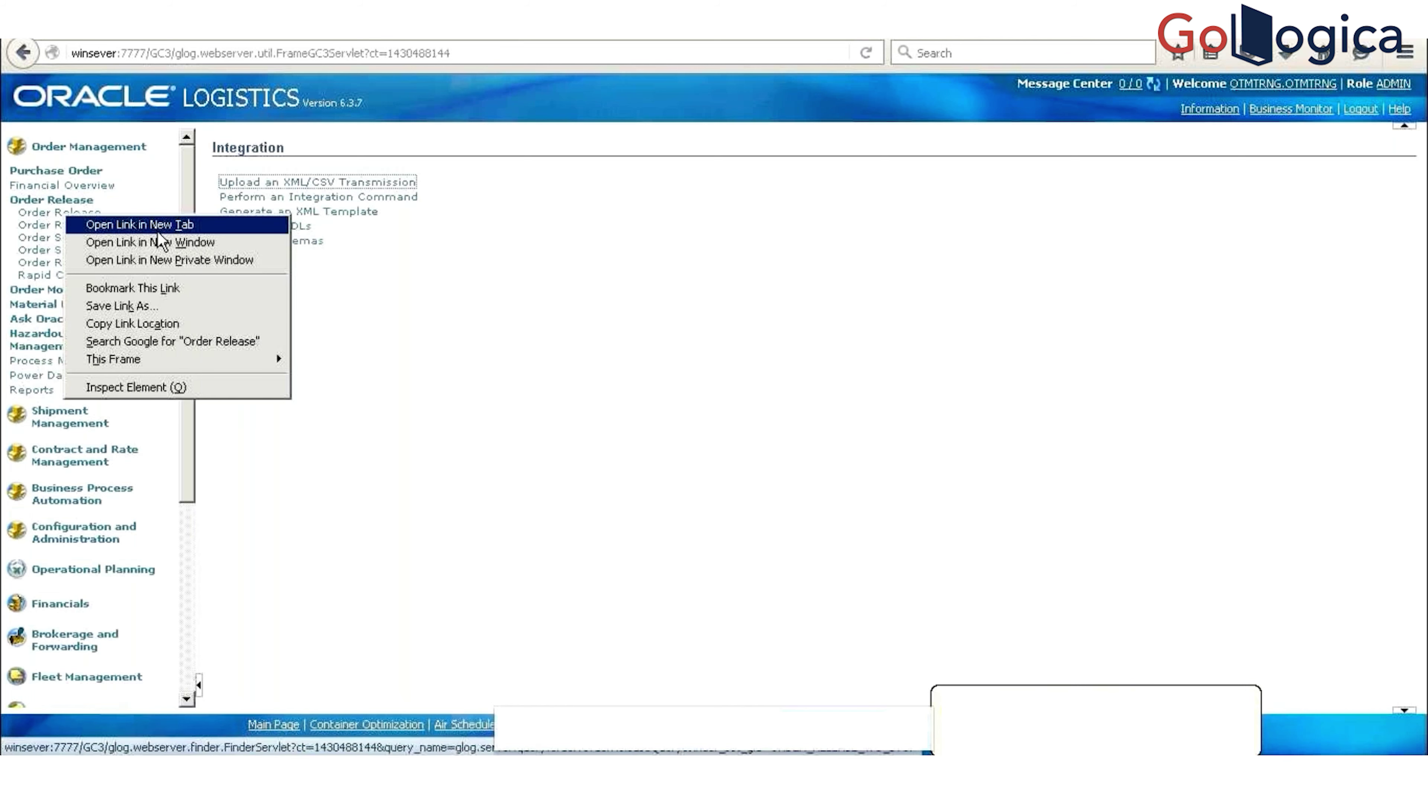
left_click(162, 242)
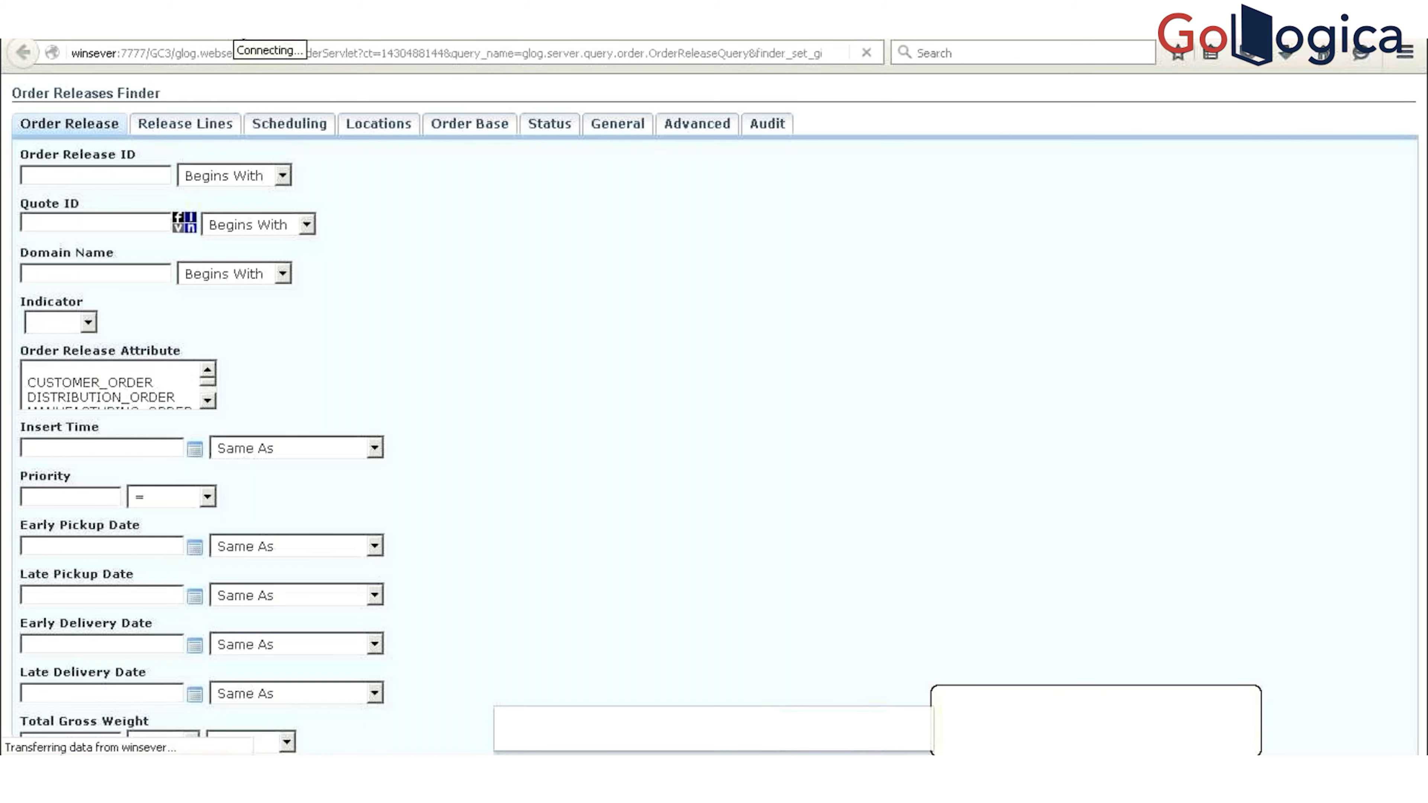
key("Return")
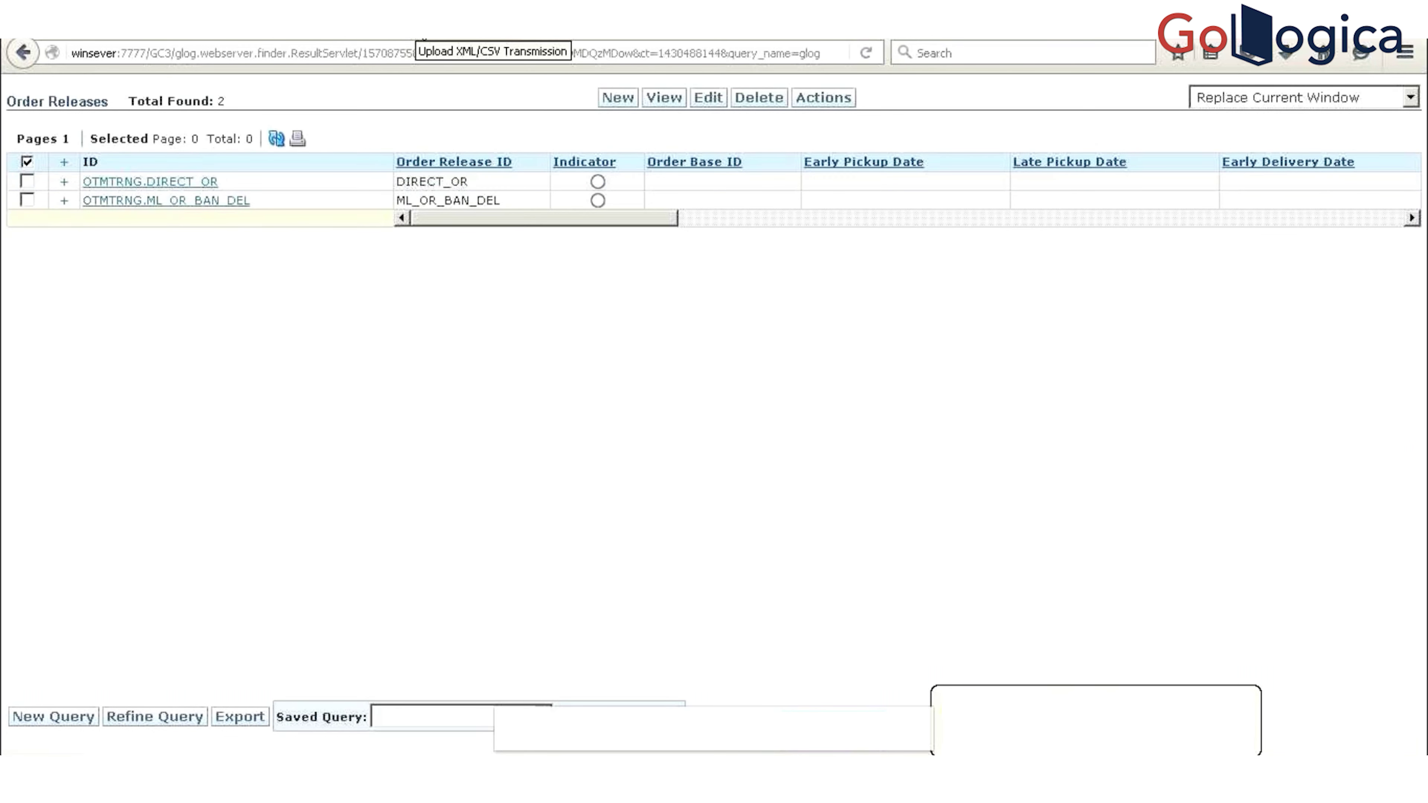
Step: Return to the XML Template form and set Object ID to Query to OTMTRNG.DIRECT_OR, checking the ID in the order release results
left_click(424, 39)
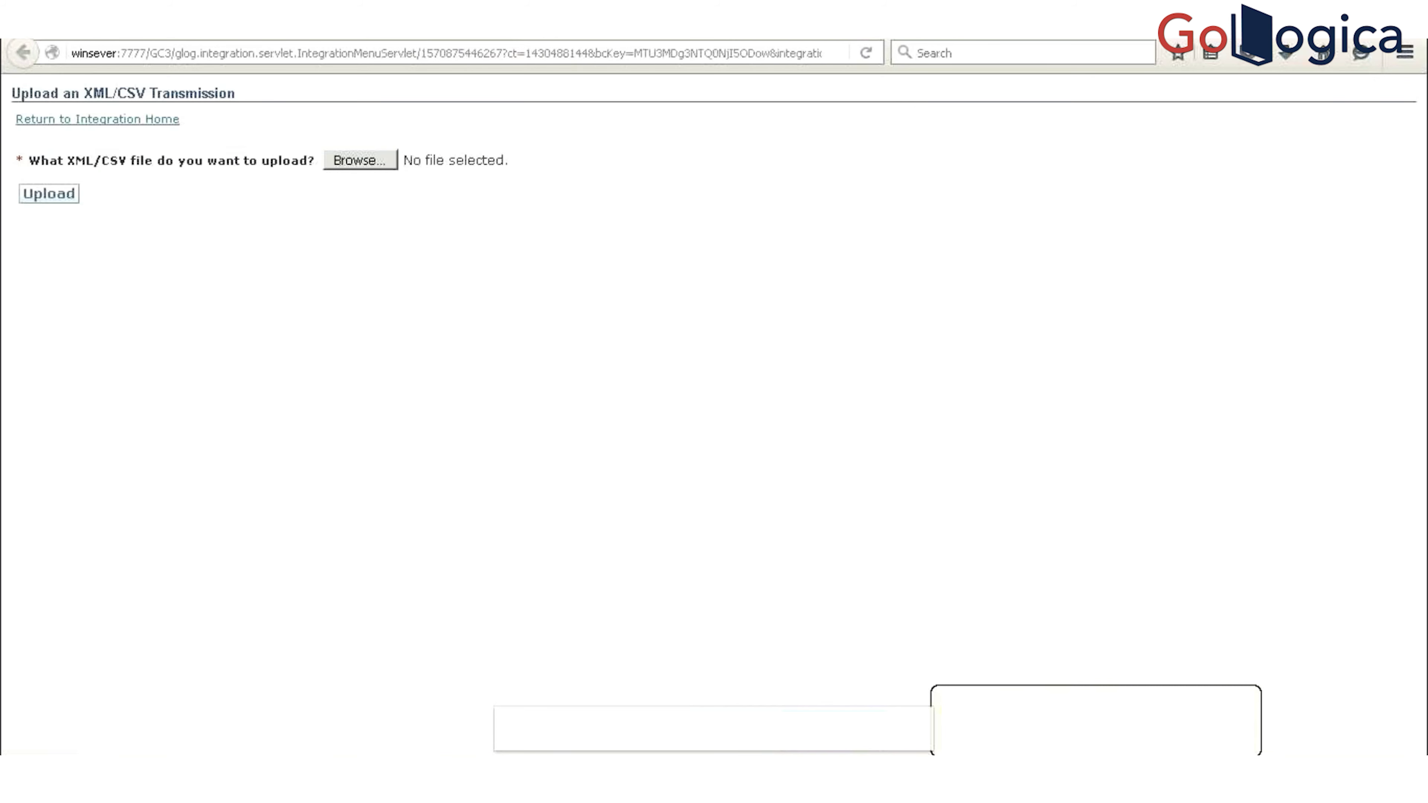
key("ctrl+Tab")
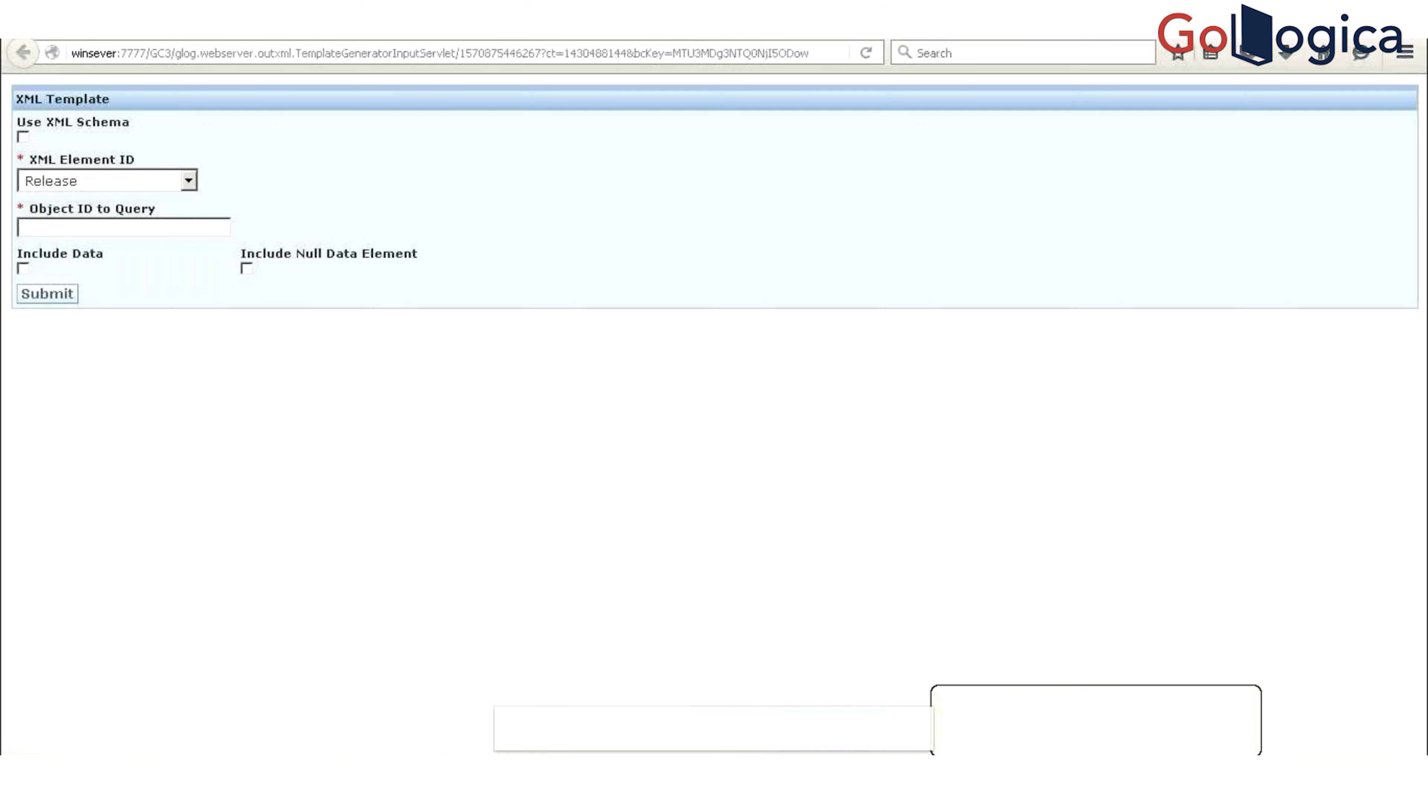
key("ctrl+Tab")
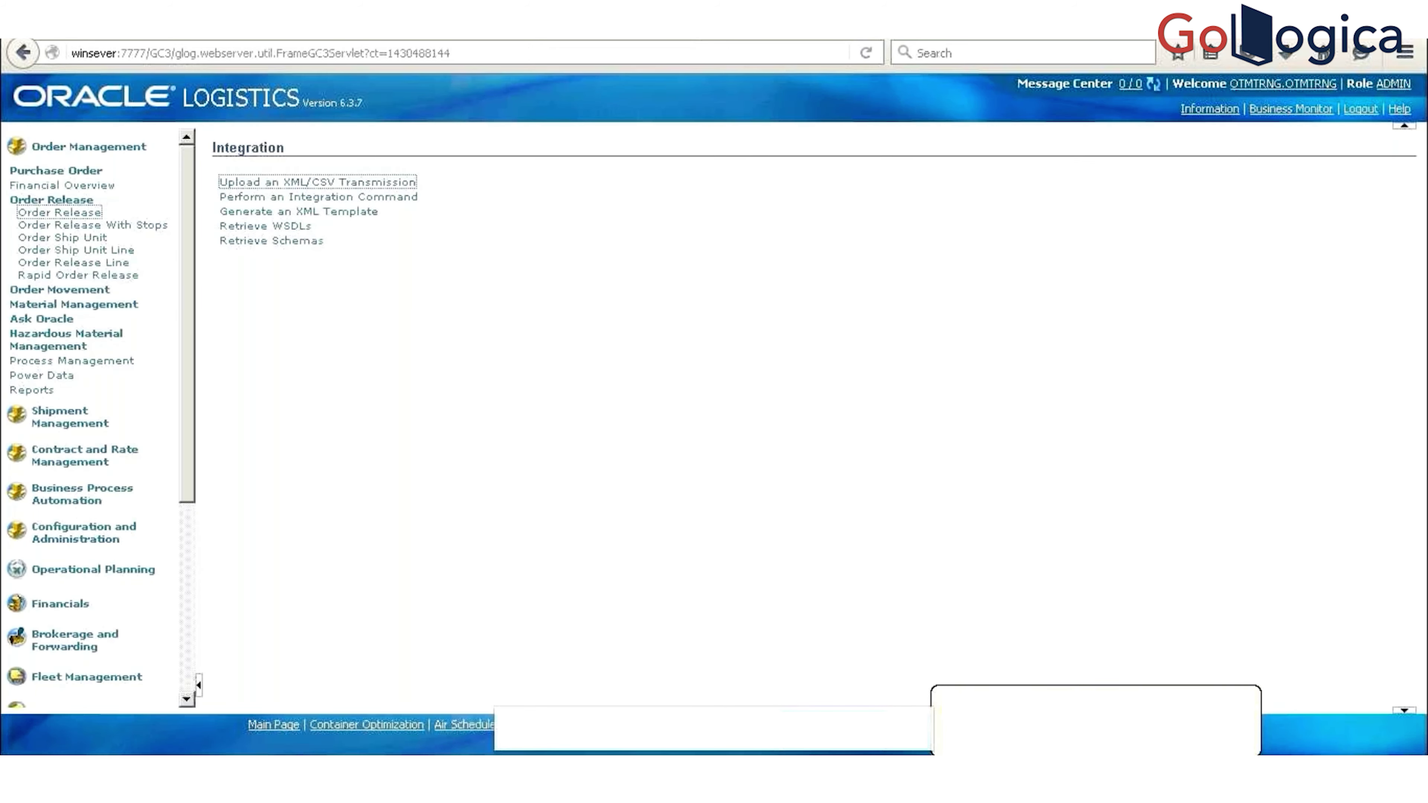
key("ctrl+Tab")
key("ctrl+Tab")
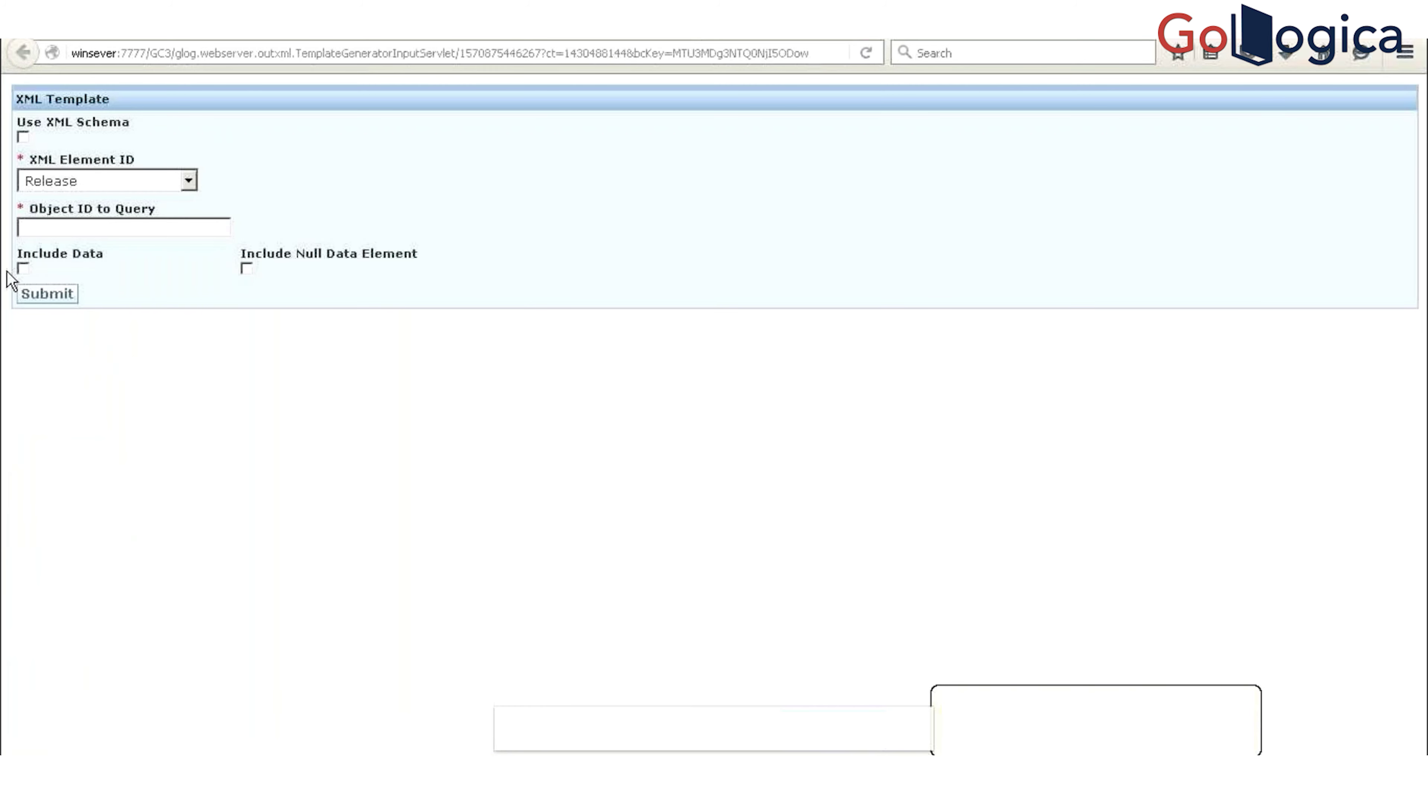
left_click(73, 224)
type("OTMTRNG.")
left_click(247, 27)
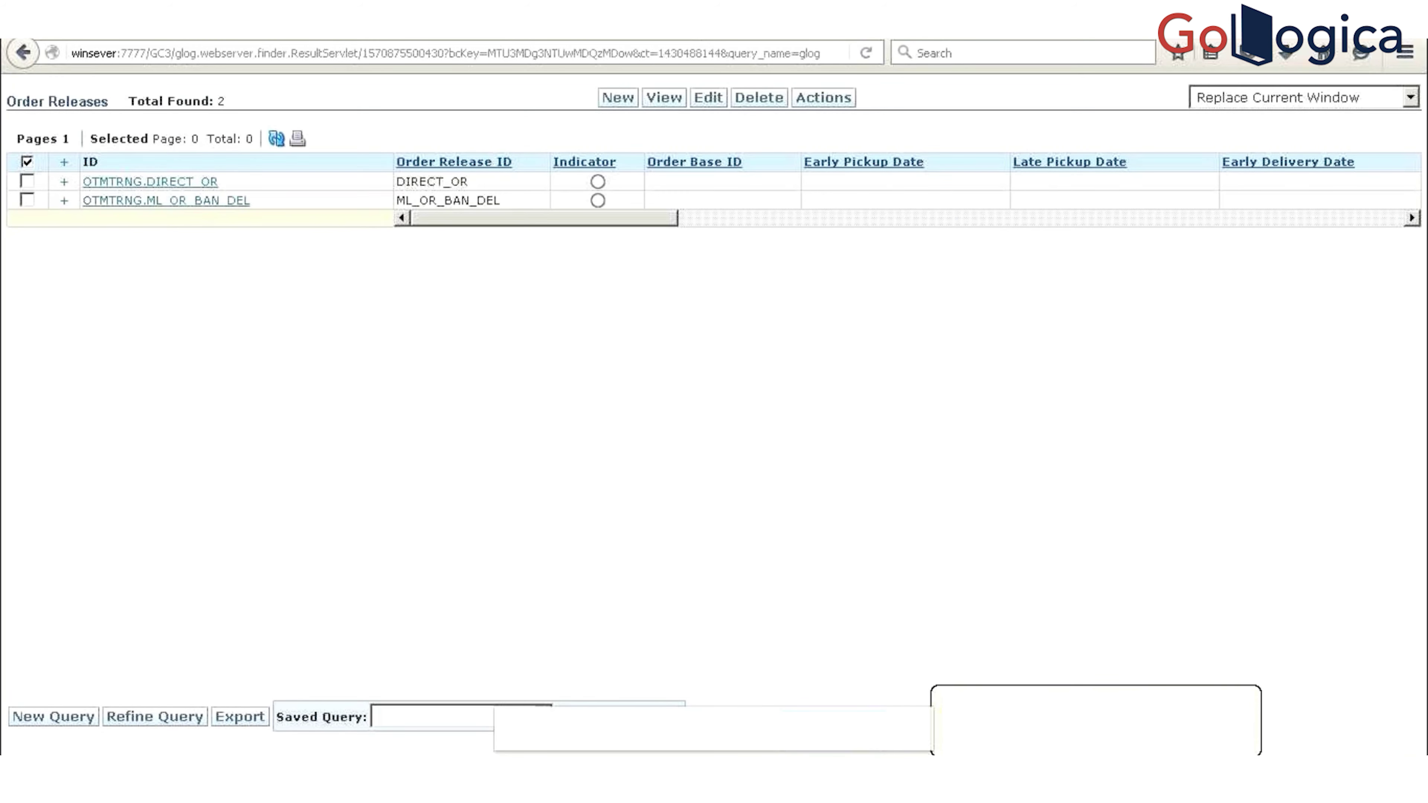
left_click(499, 40)
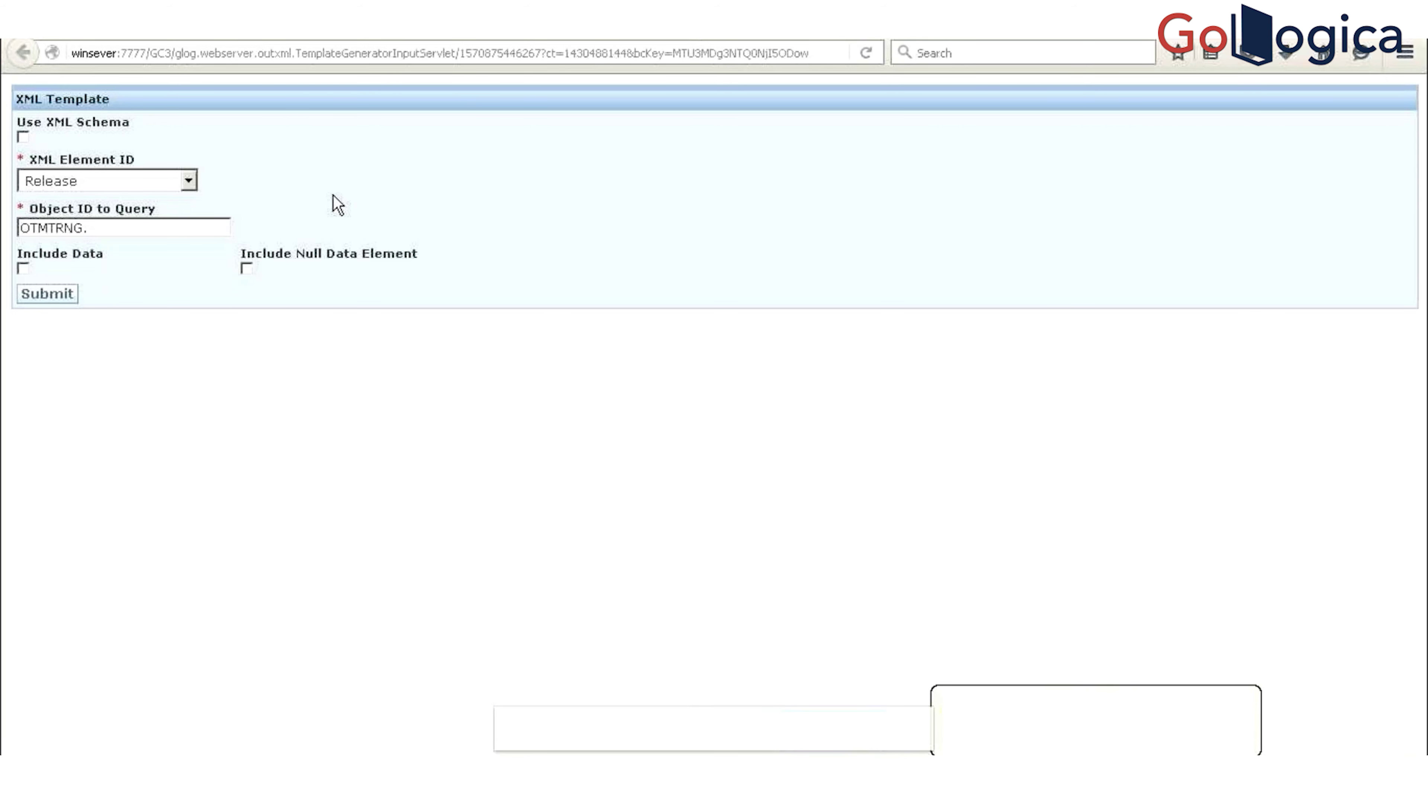
type("DIRECT_OR")
Step: Enable Include Data and submit the XML Template form
left_click(23, 271)
left_click(49, 298)
left_click(42, 304)
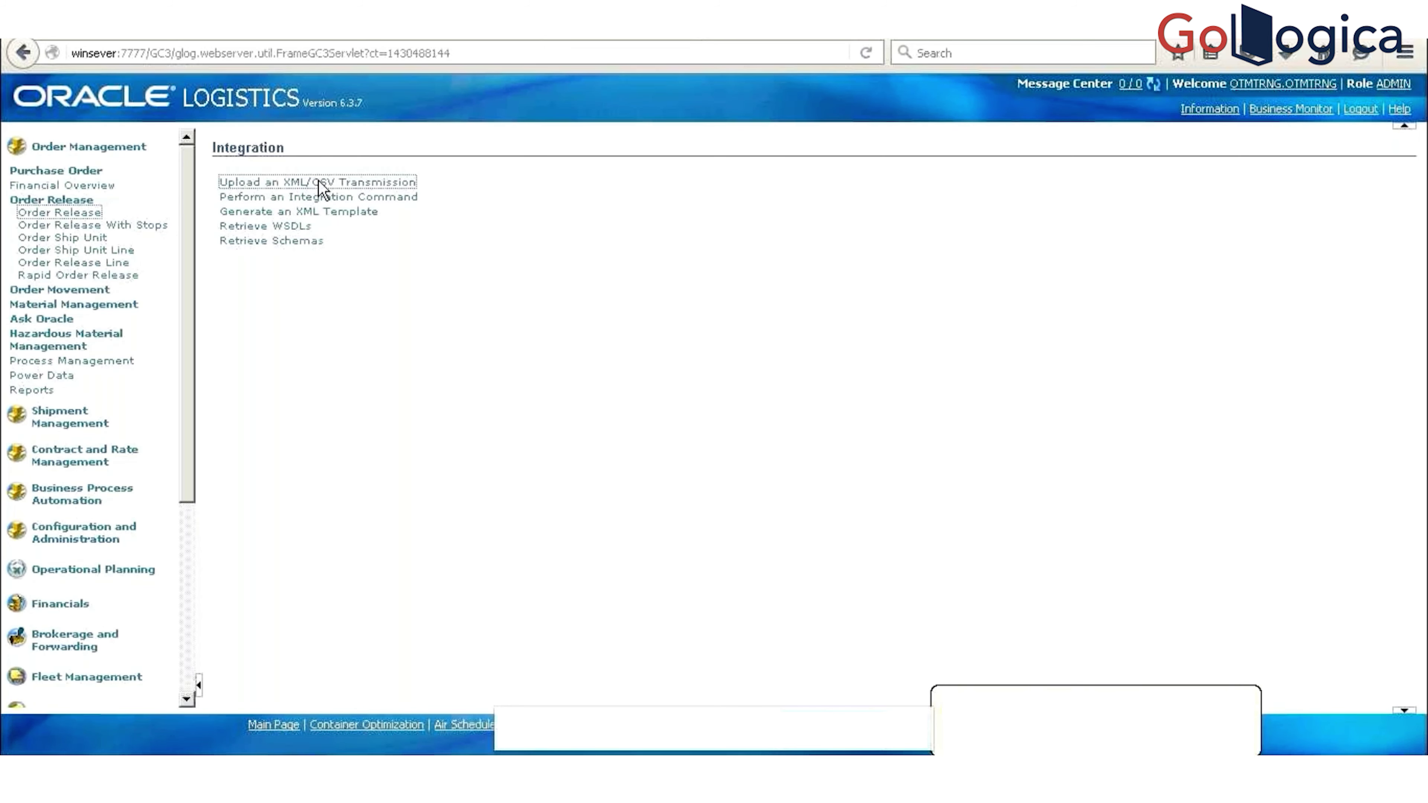
Step: Open Perform an Integration Command from the Integration page and set its XML Element ID to Release
left_click(331, 198)
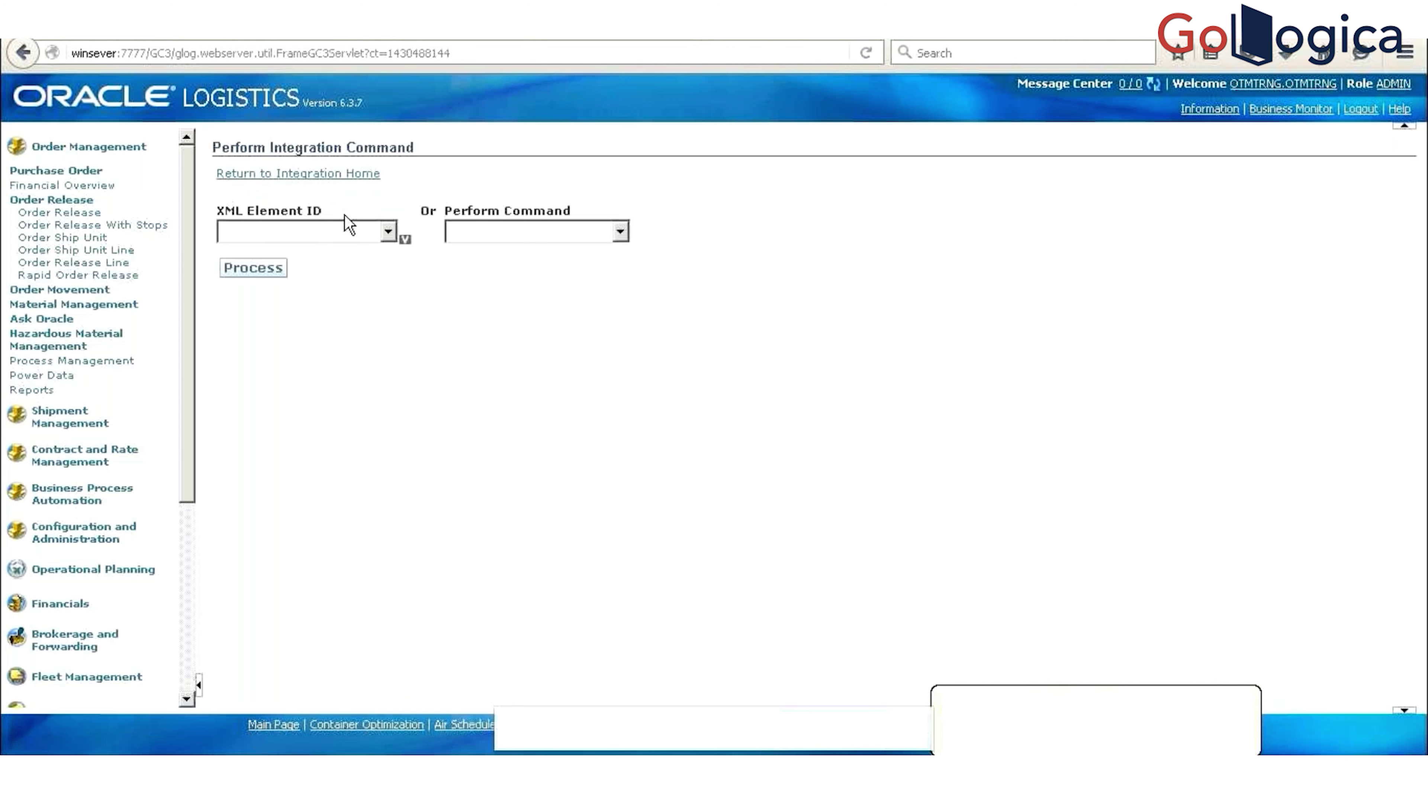
left_click(353, 234)
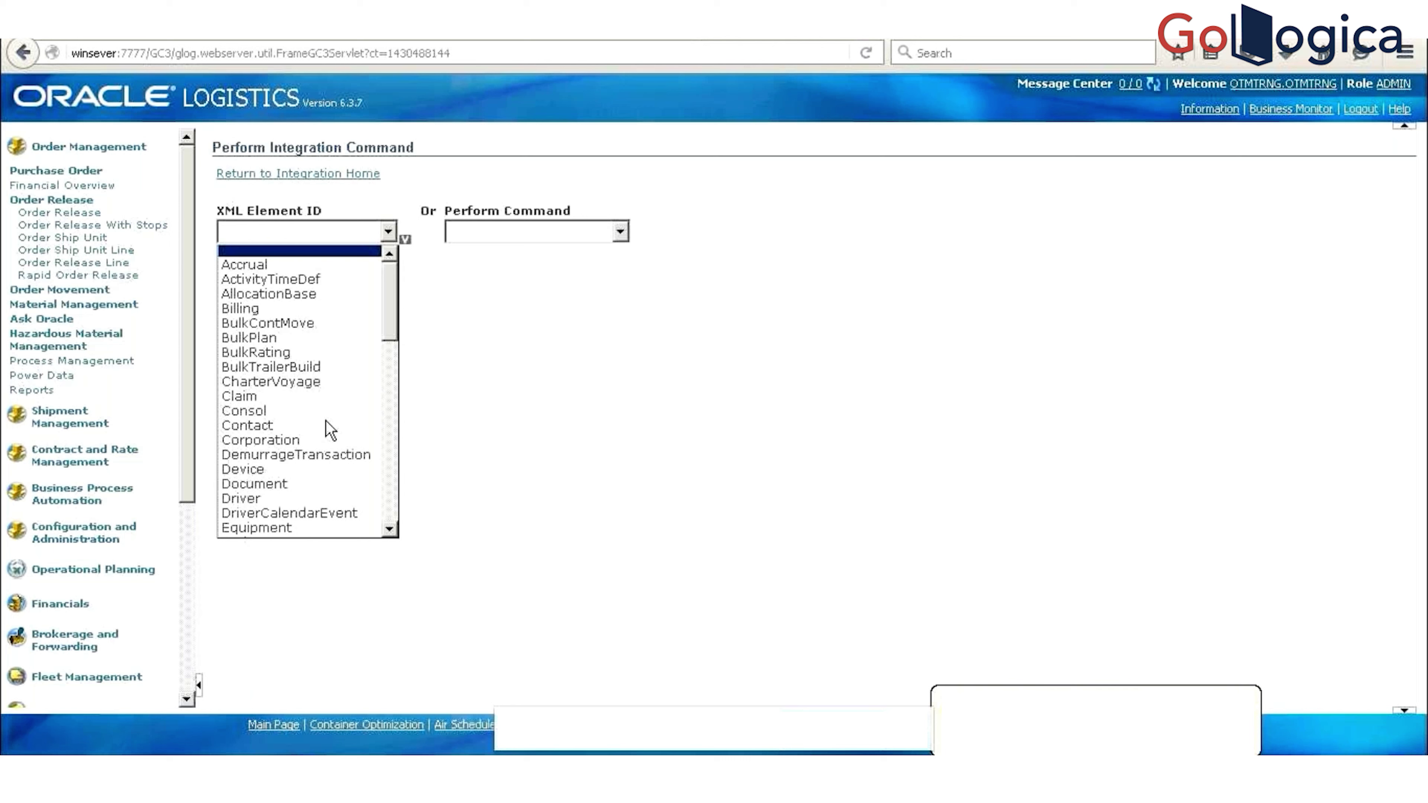
type("re")
key("Down")
key("Up")
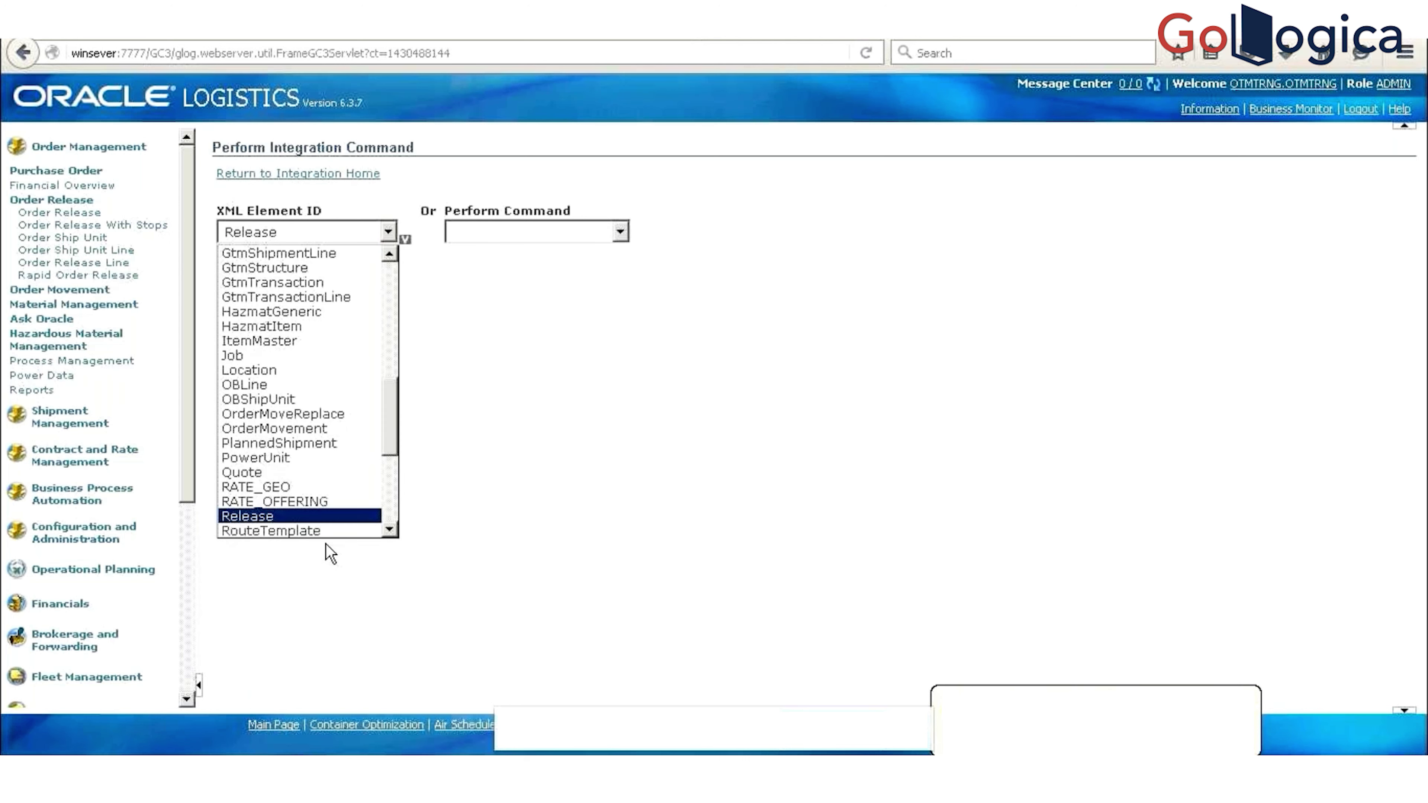
key("Return")
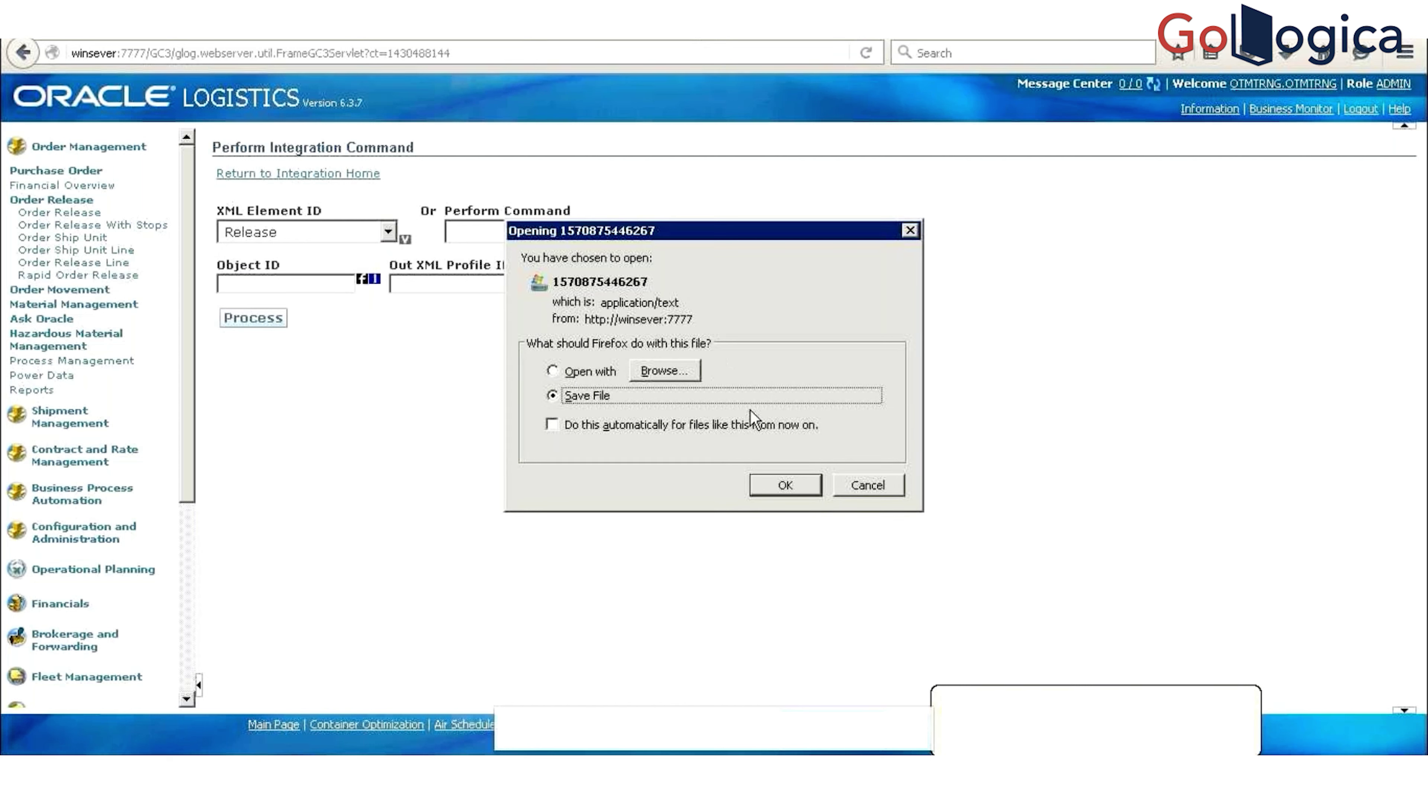
left_click(784, 484)
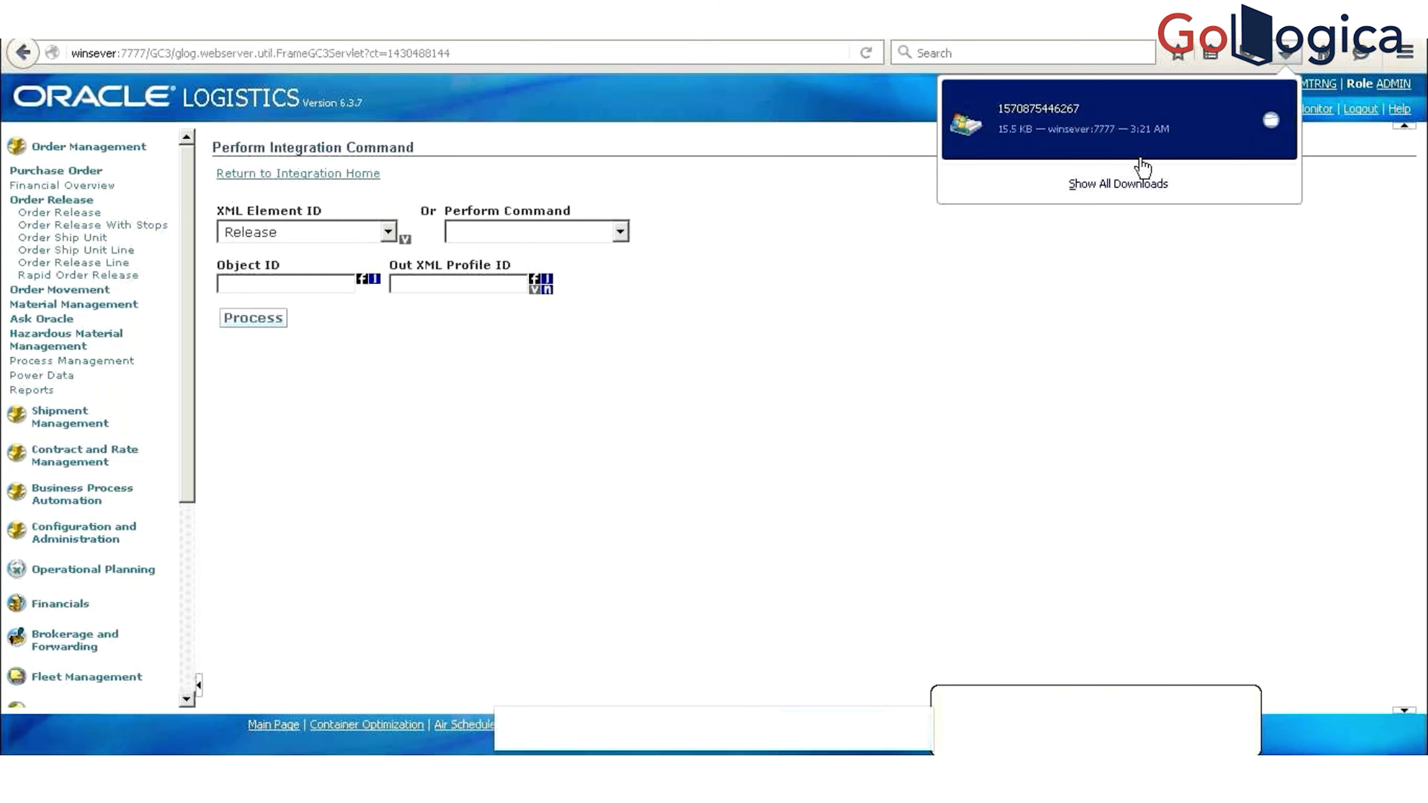
left_click(1133, 183)
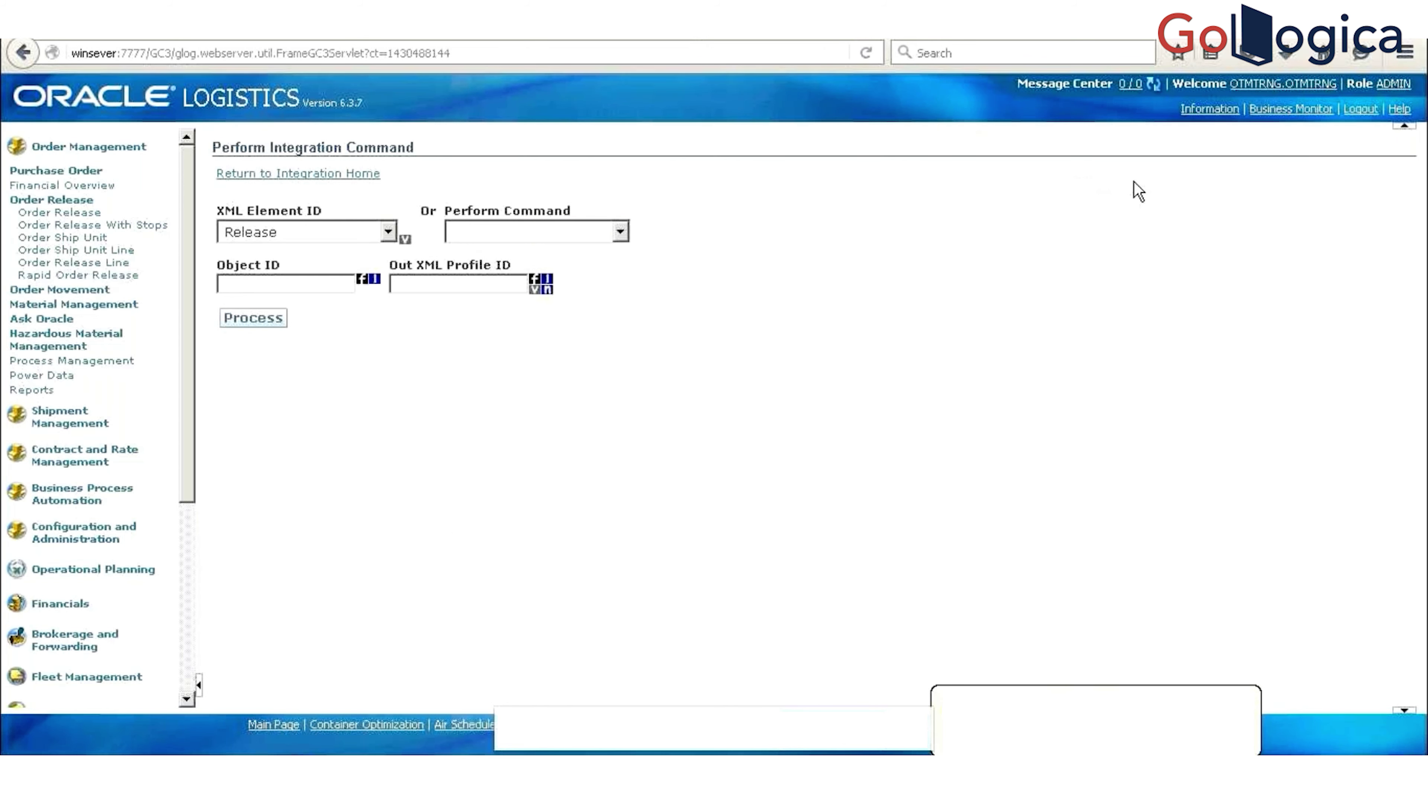
left_click(325, 126)
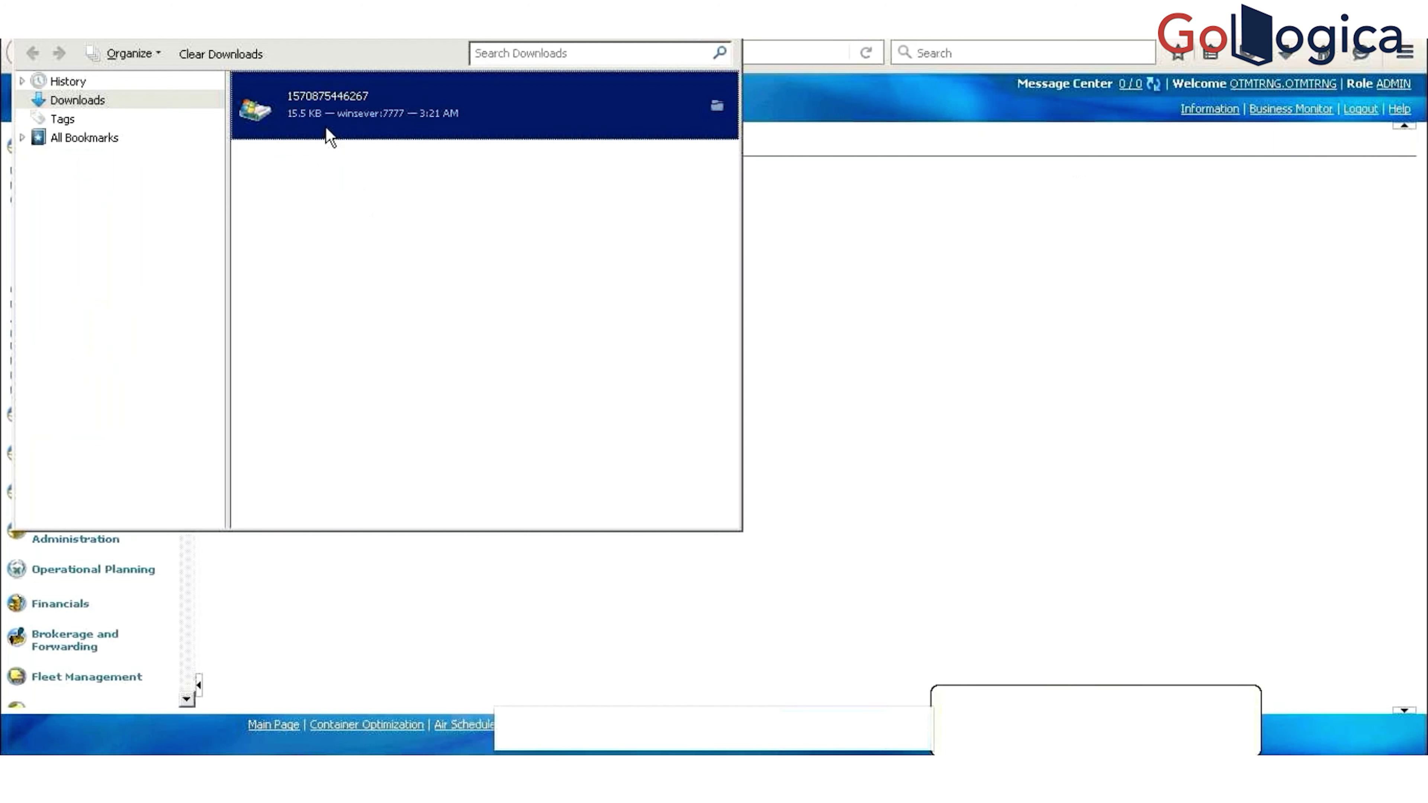
double_click(306, 105)
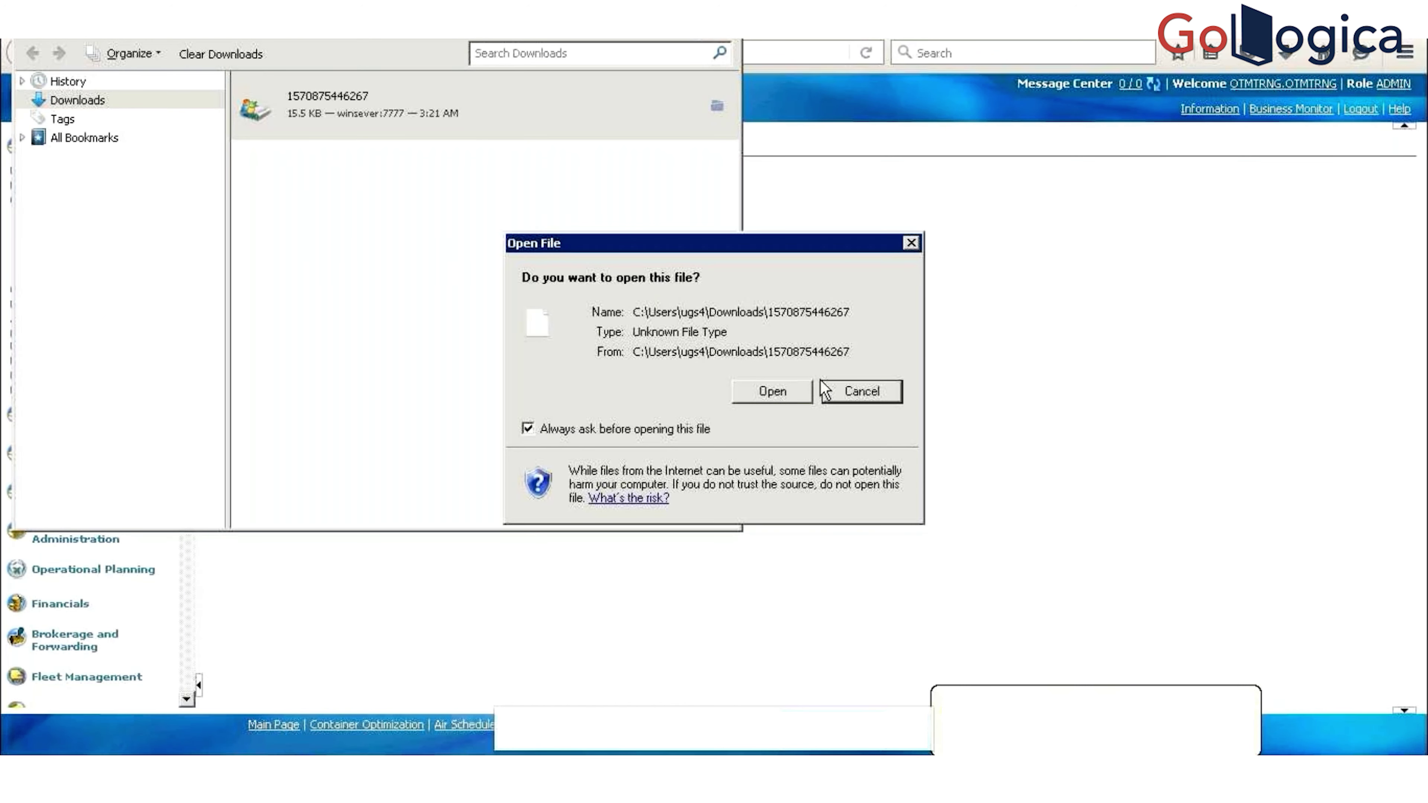
left_click(797, 388)
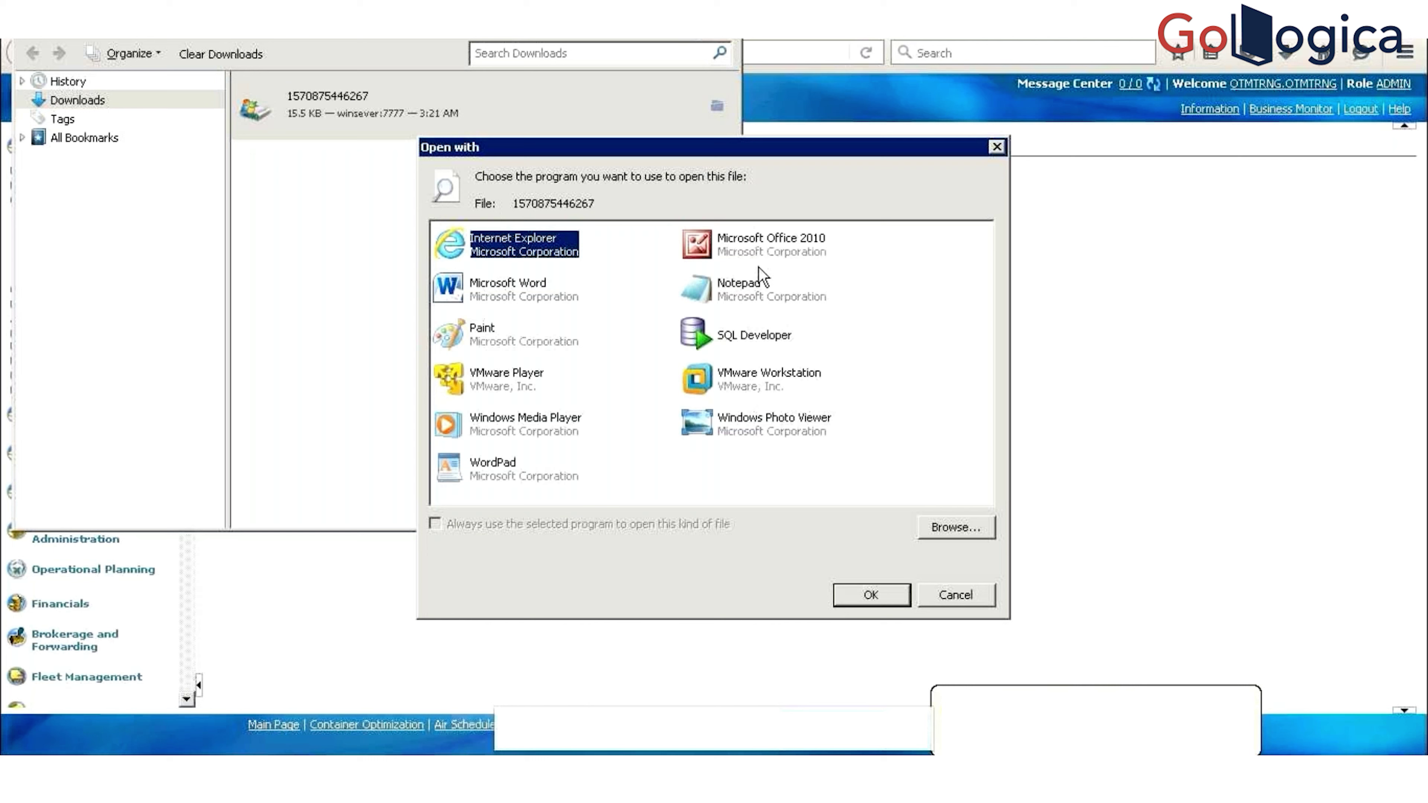
left_click(758, 268)
left_click(742, 293)
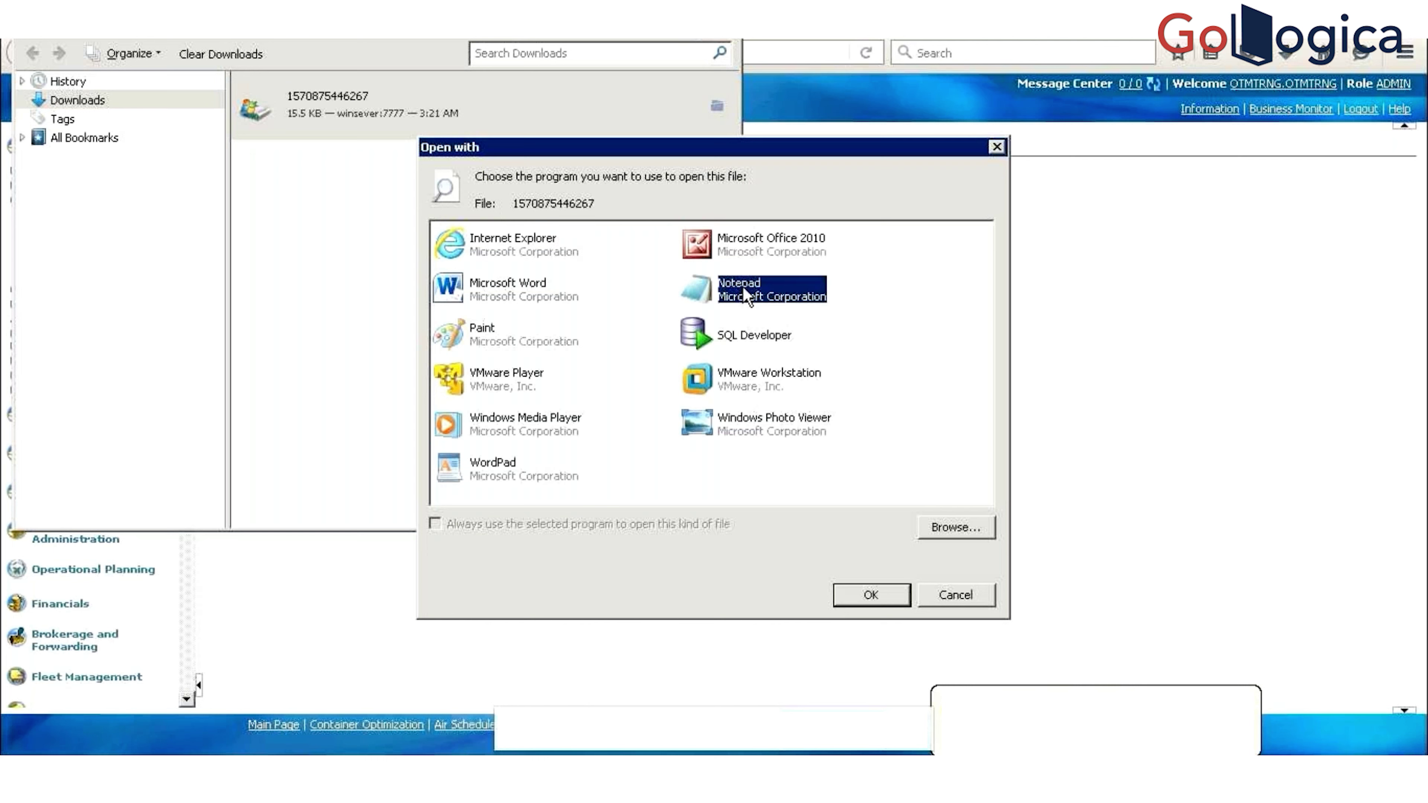
left_click(871, 595)
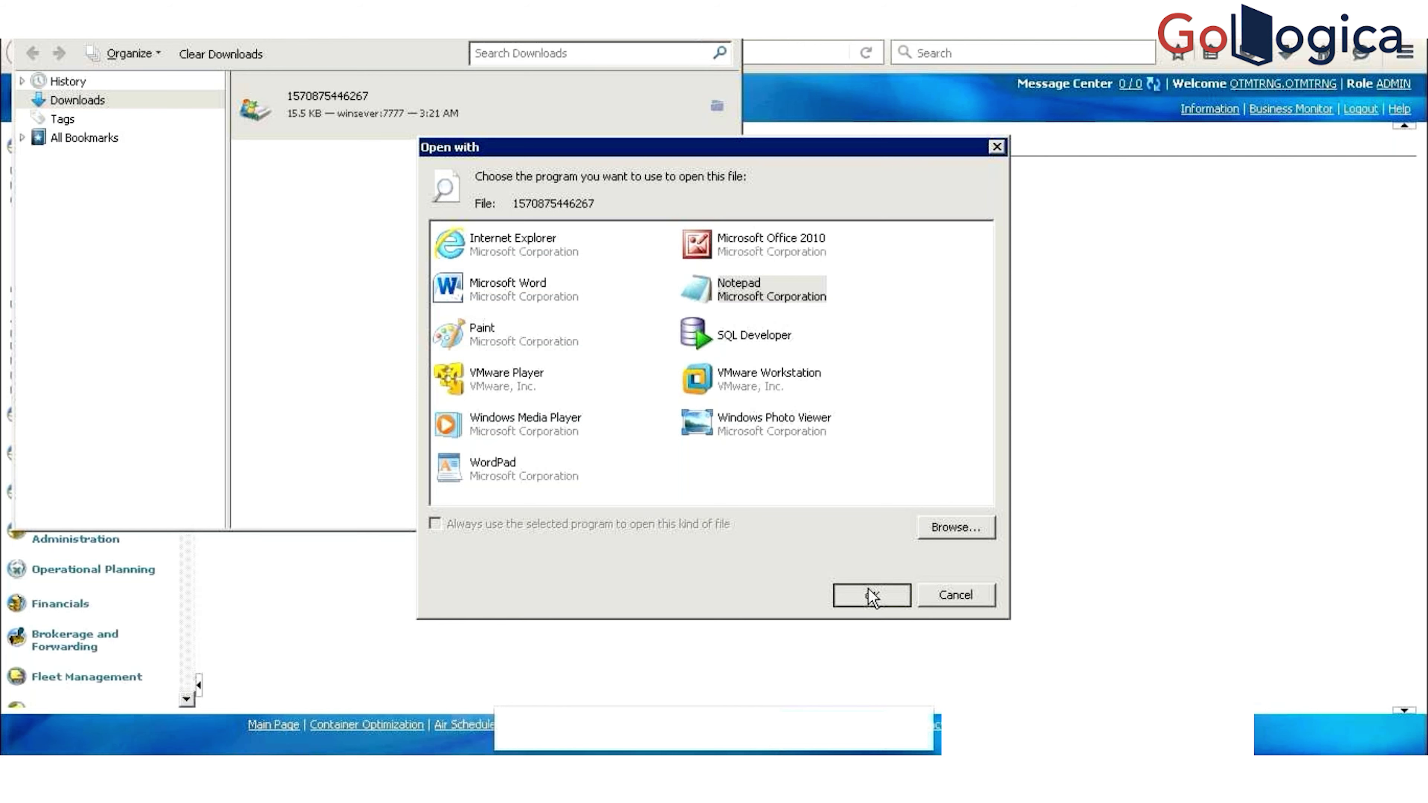
left_click(771, 391)
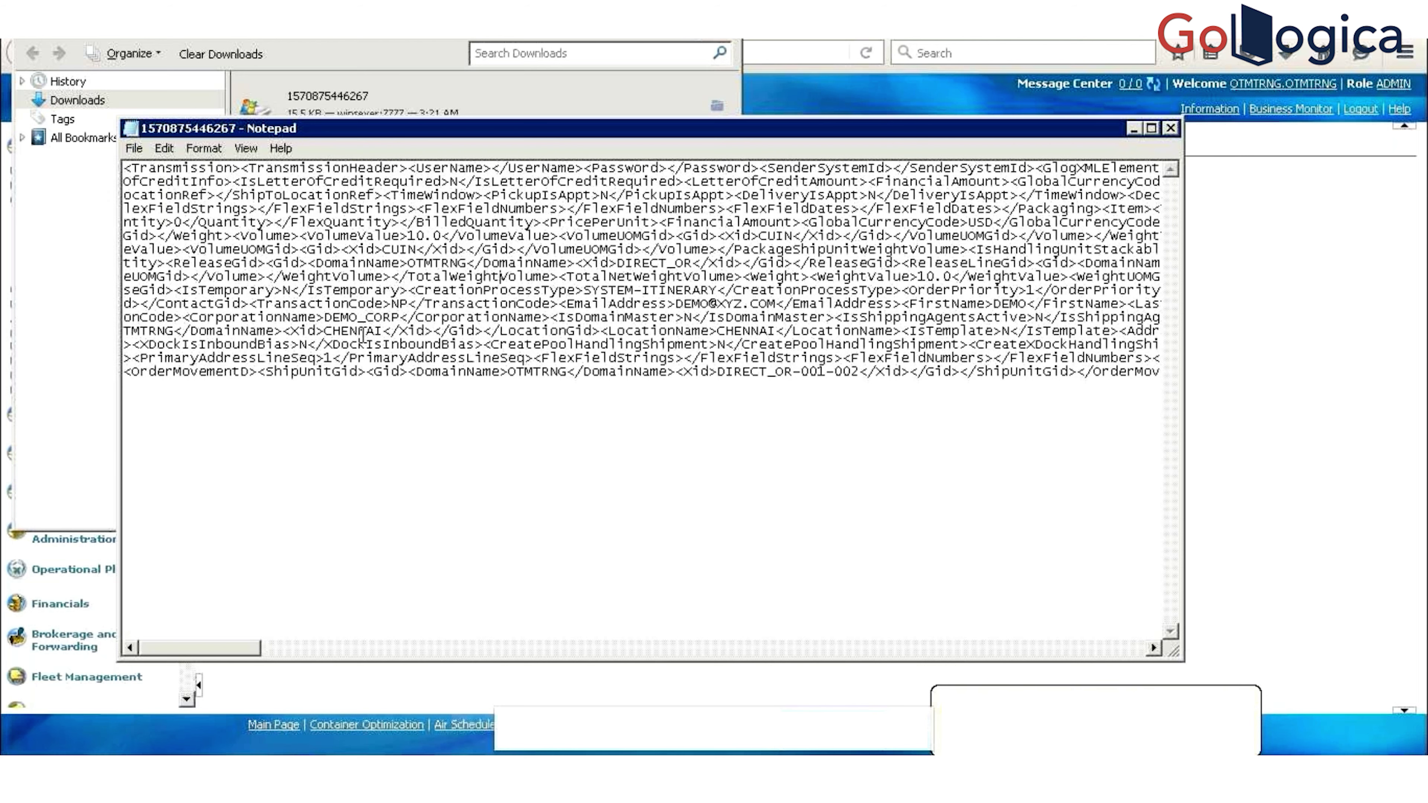
Step: Examine the generated Release XML in Notepad, including its location, order movement and DIRECT_OR elements
double_click(363, 336)
left_click(534, 282)
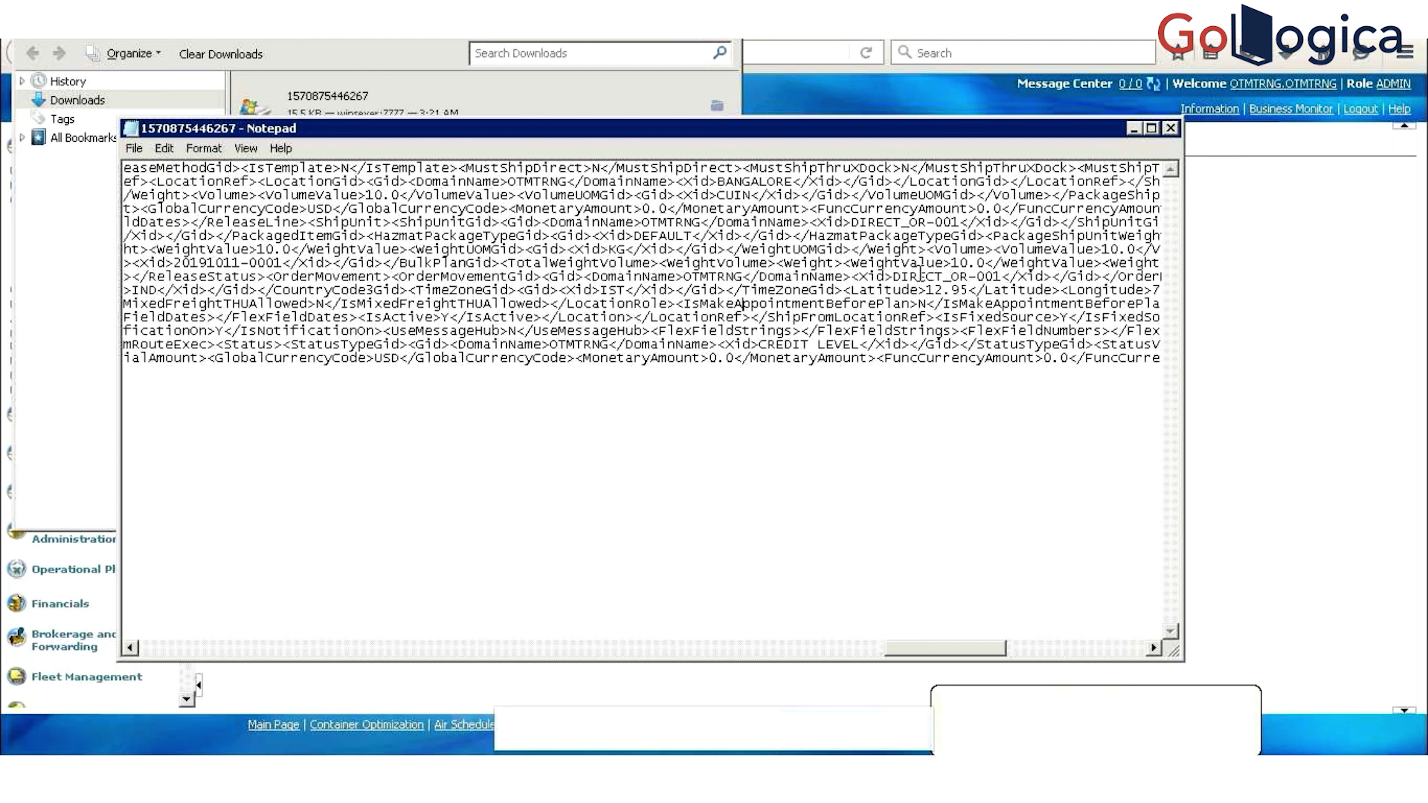
double_click(919, 276)
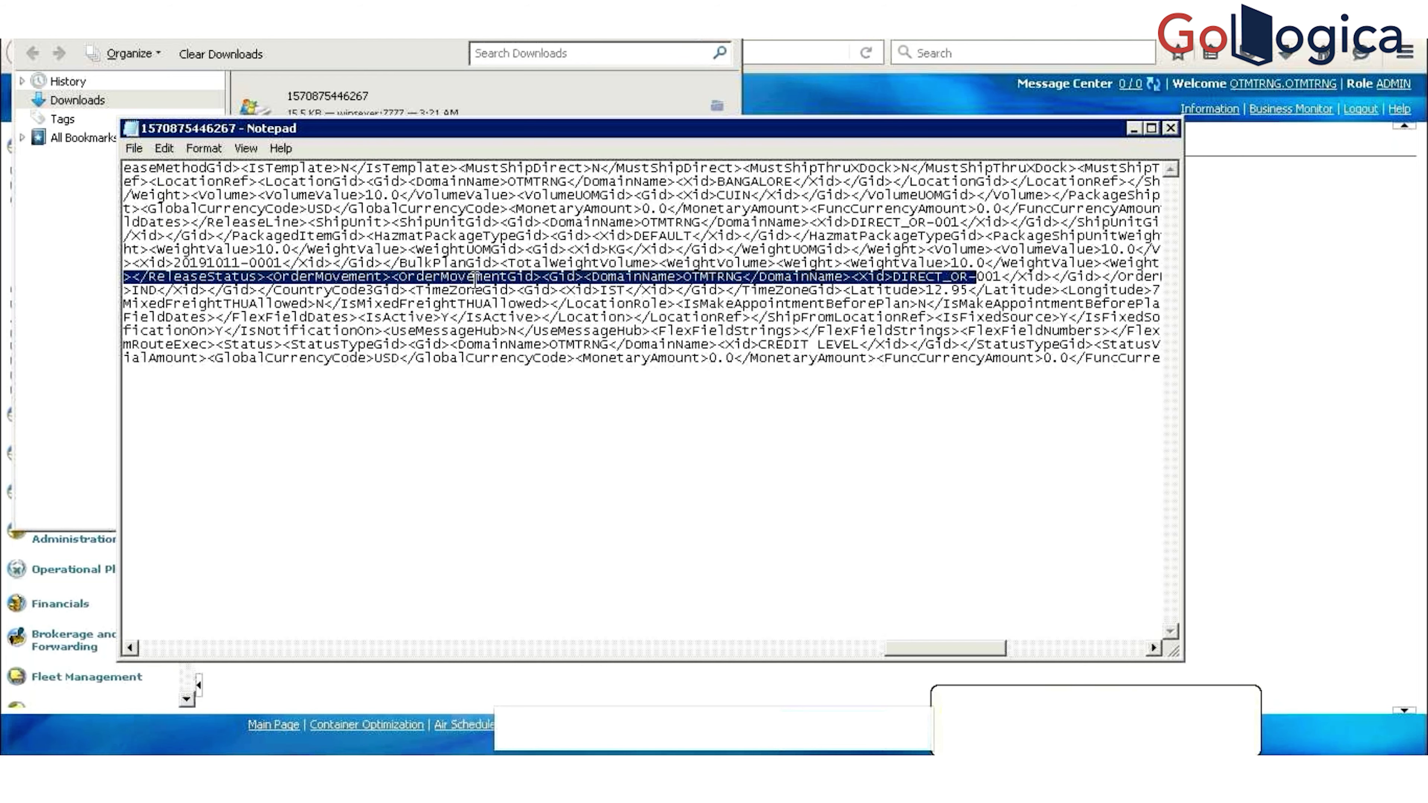
left_click(564, 359)
key("ctrl+Home")
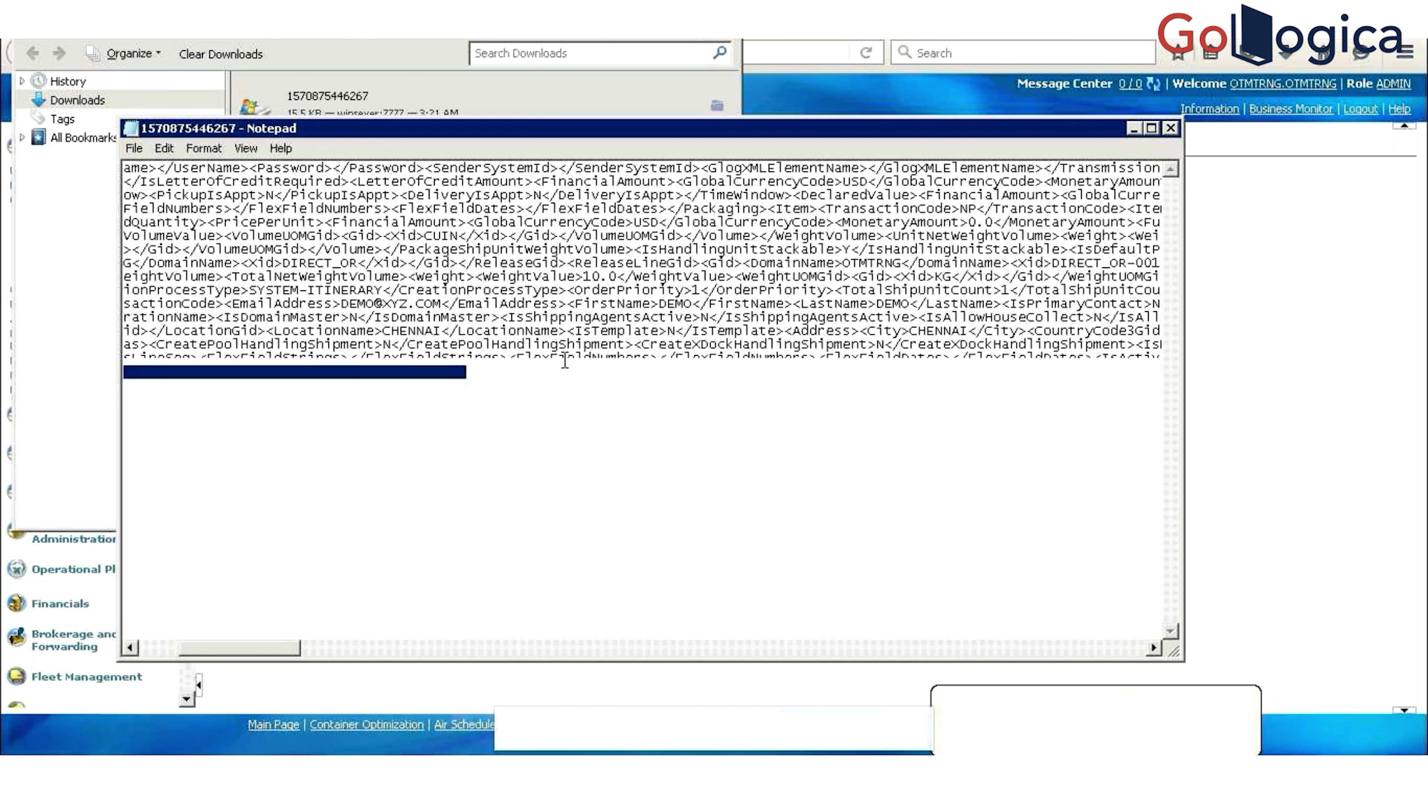
left_click(706, 258)
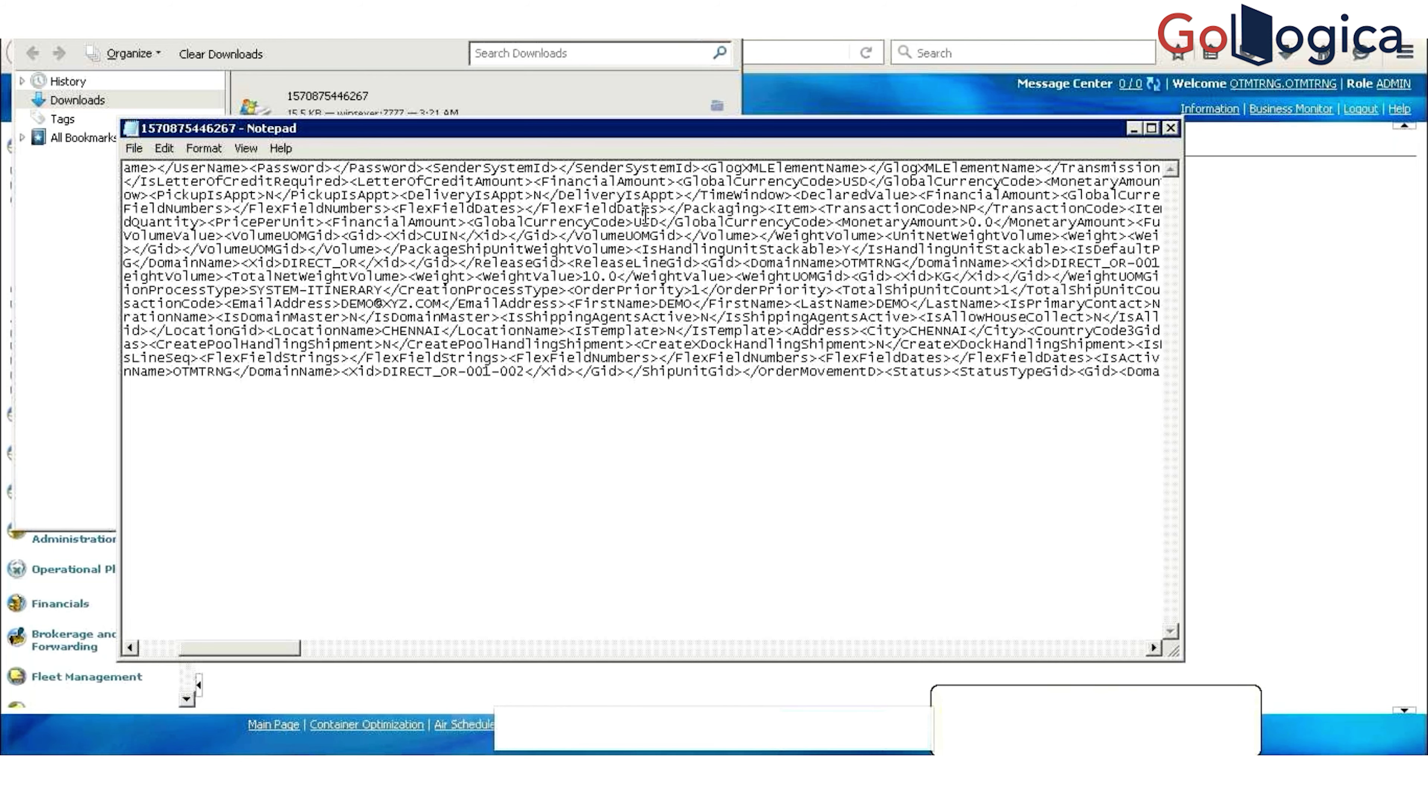
Step: Copy the full Release XML from the Notepad file into a new blank Notepad++ document and select it
key("ctrl+a")
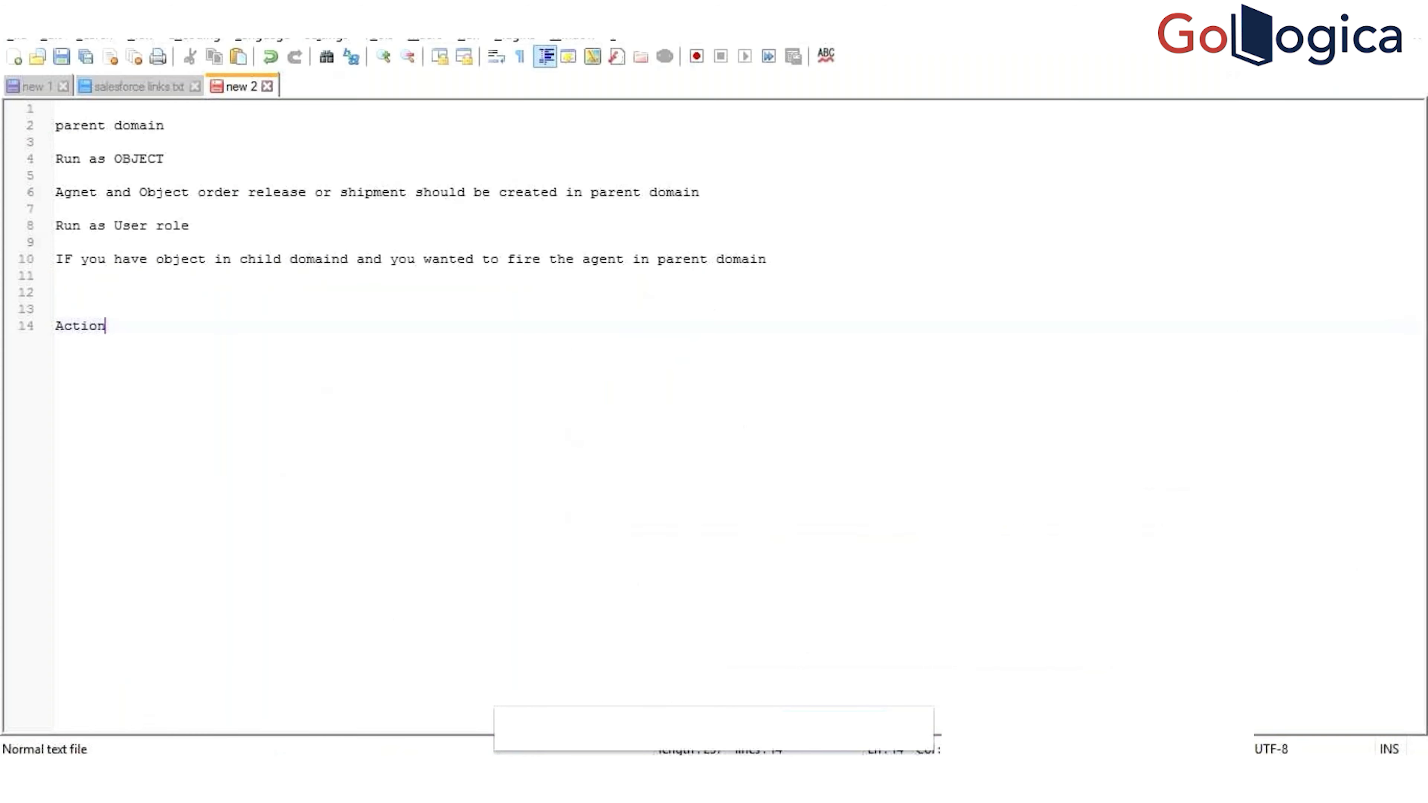
key("ctrl+n")
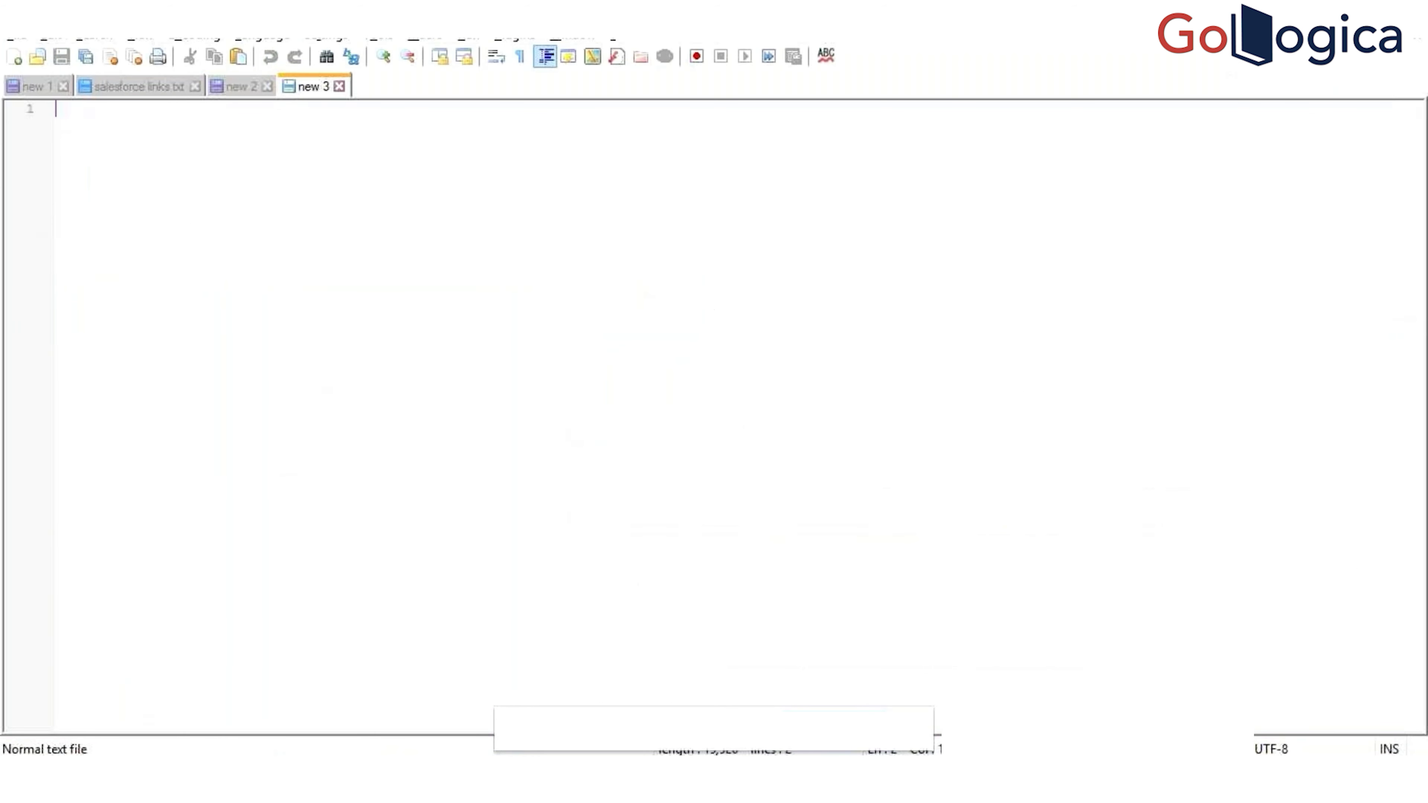
key("ctrl+v")
key("shift+Up")
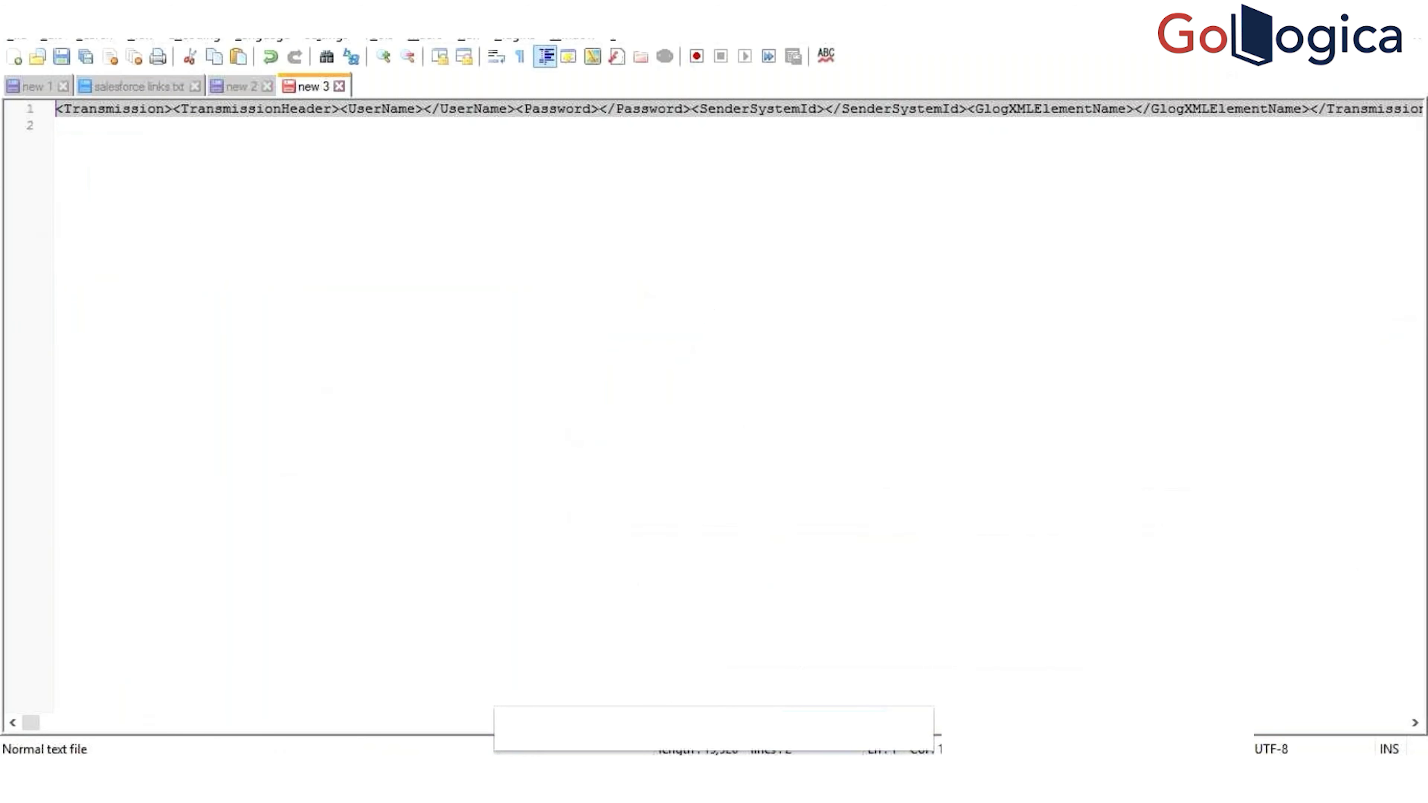
Step: Replace every "><" in the selected XML with ">\n<" using regular expression mode, putting each element on its own line
key("ctrl+h")
type("><")
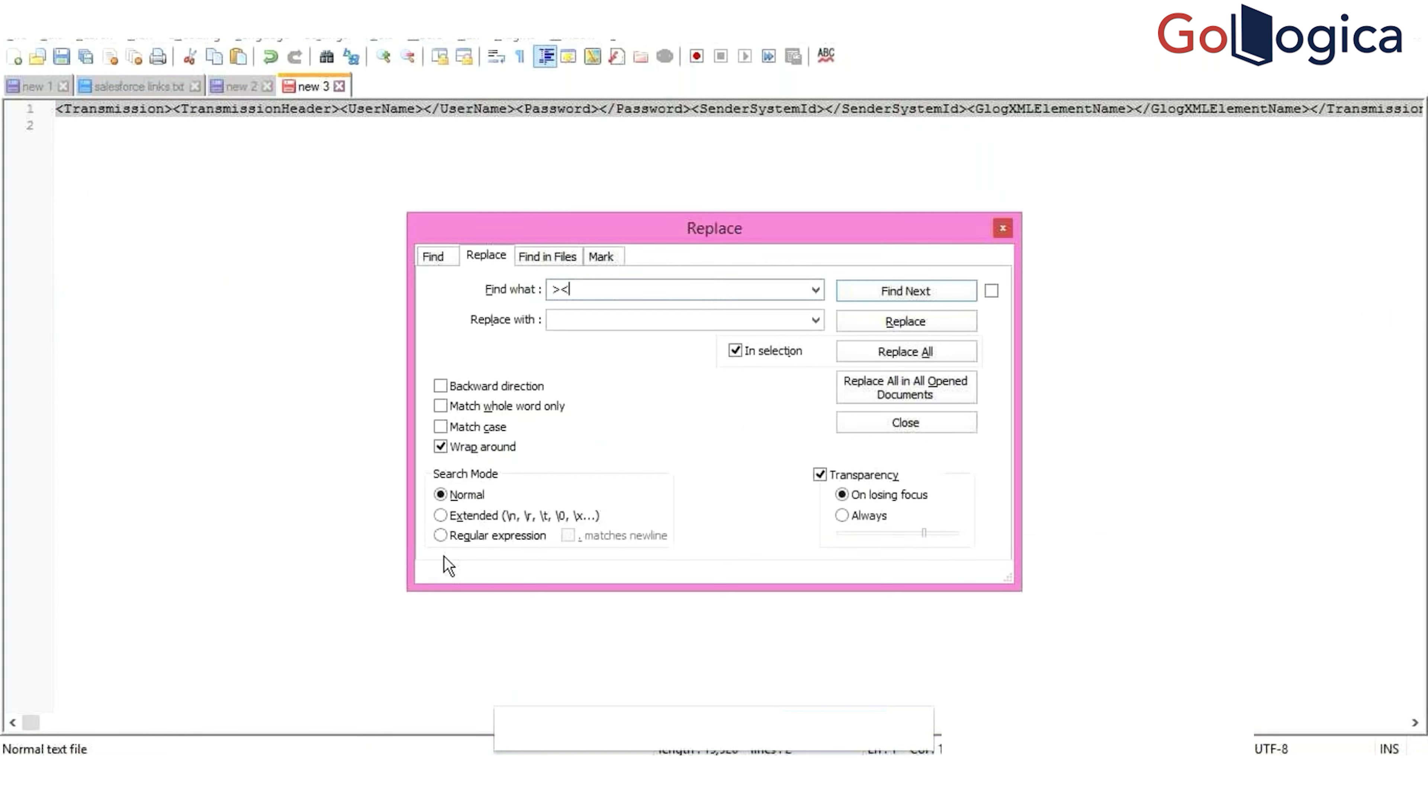
left_click(441, 536)
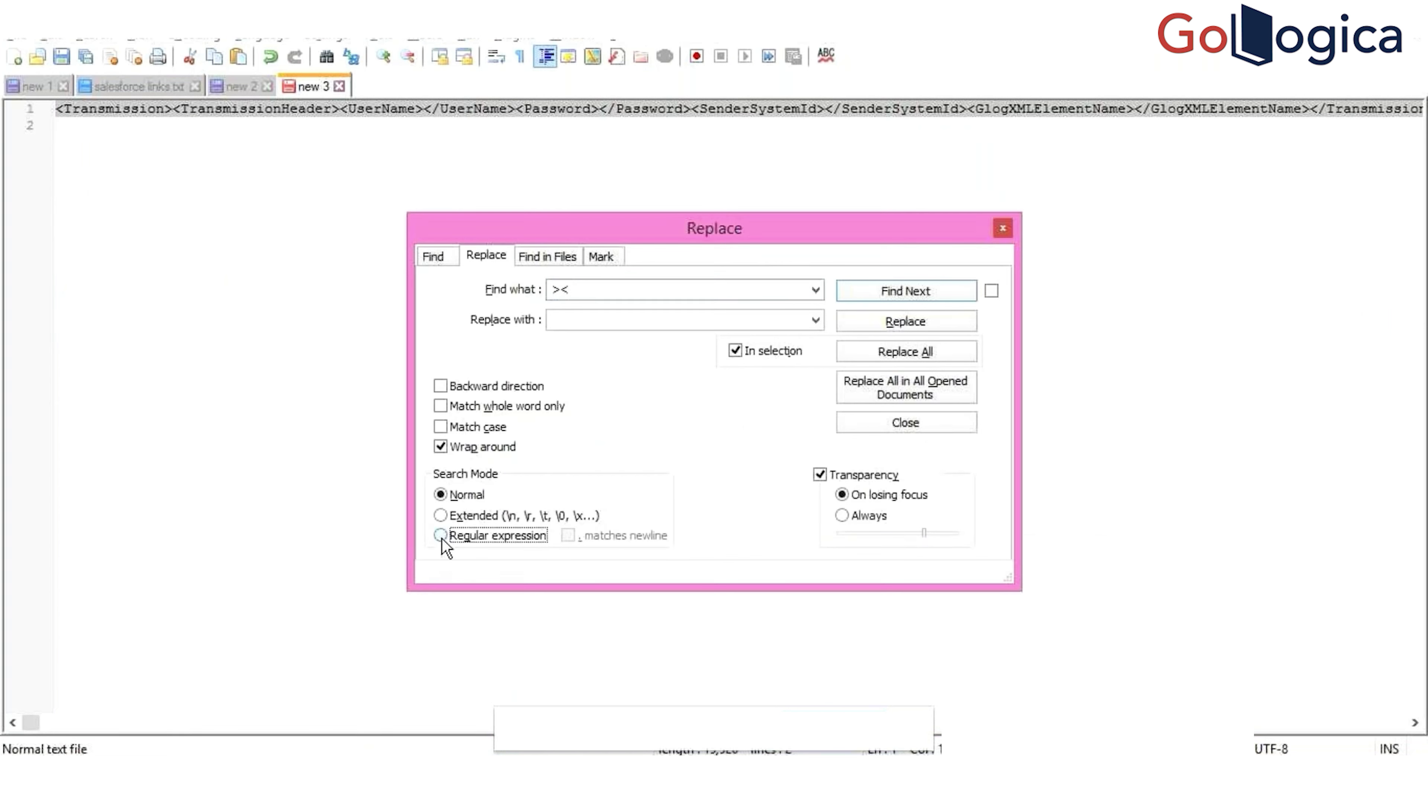
left_click(815, 321)
left_click(714, 315)
type(">")
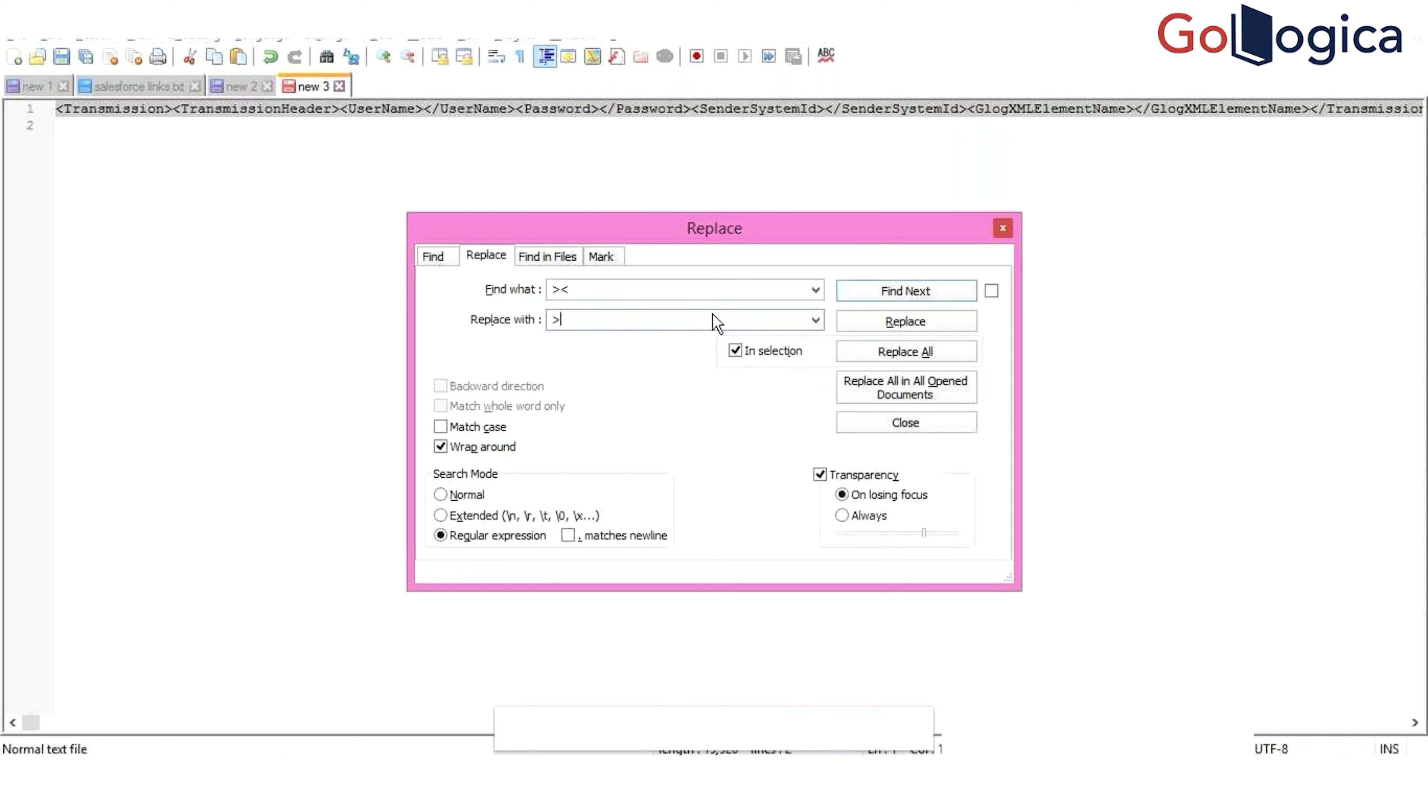
type("\\n<")
left_click(947, 357)
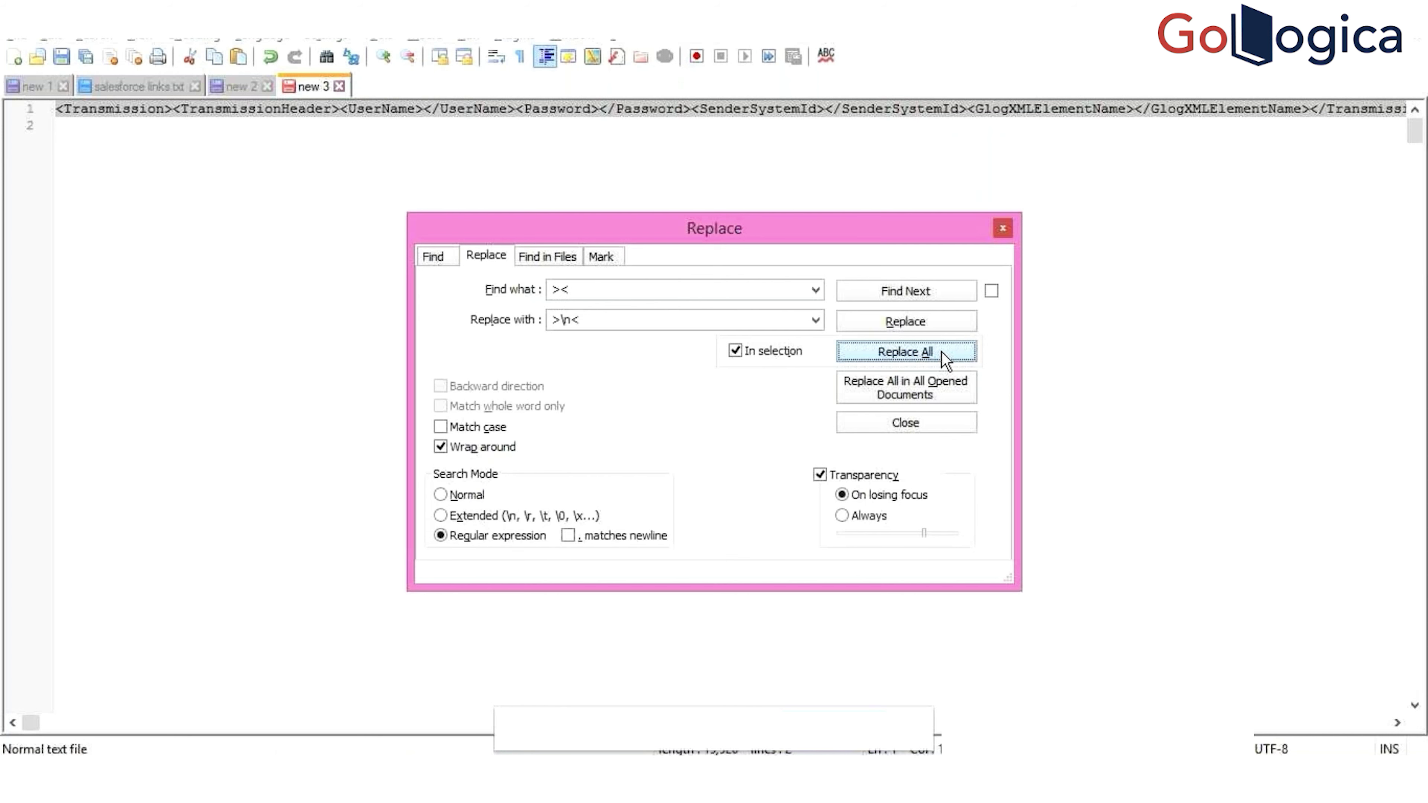
left_click(1005, 231)
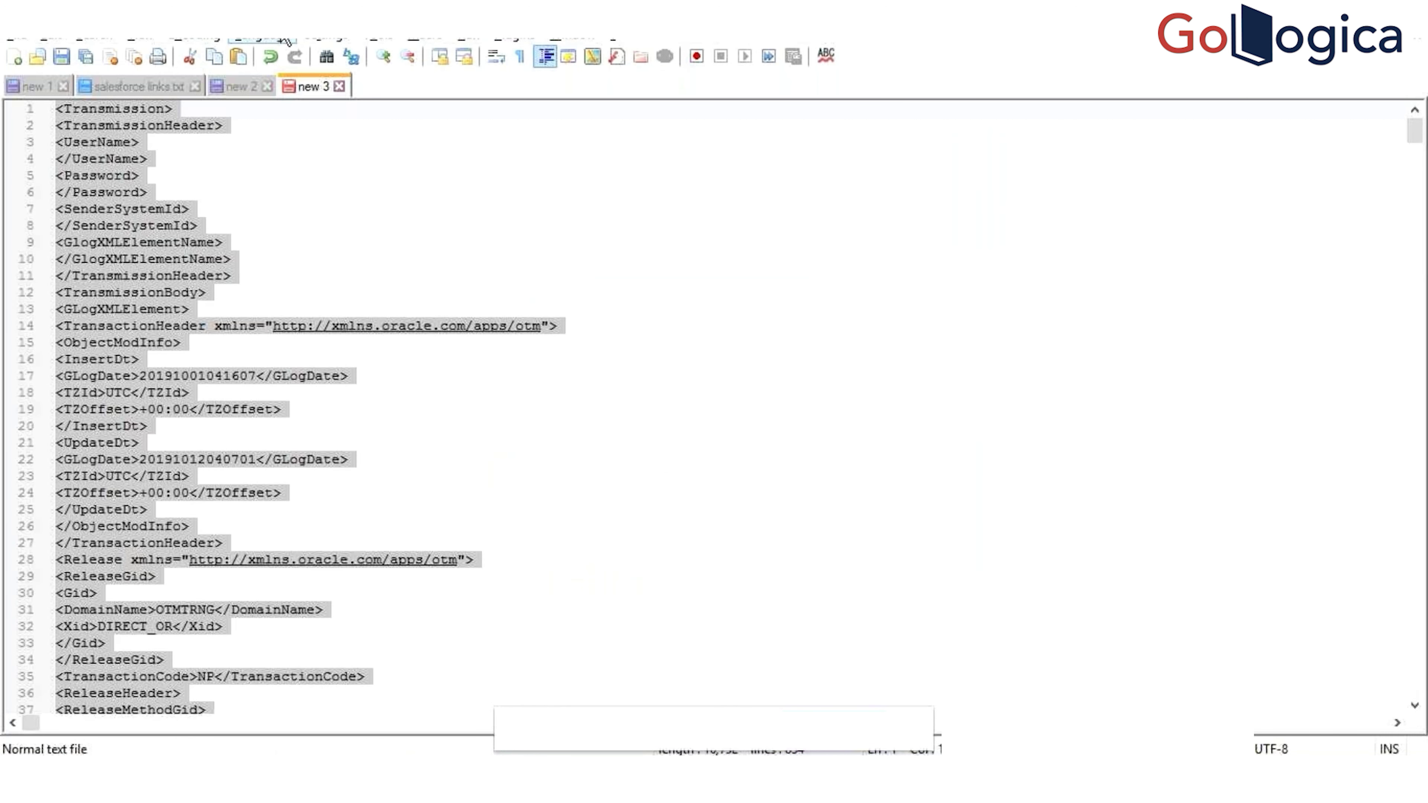
Step: Set the document language to XML and change the ReleaseGid Xid to DIRECT_OR1
left_click(287, 40)
left_click(239, 516)
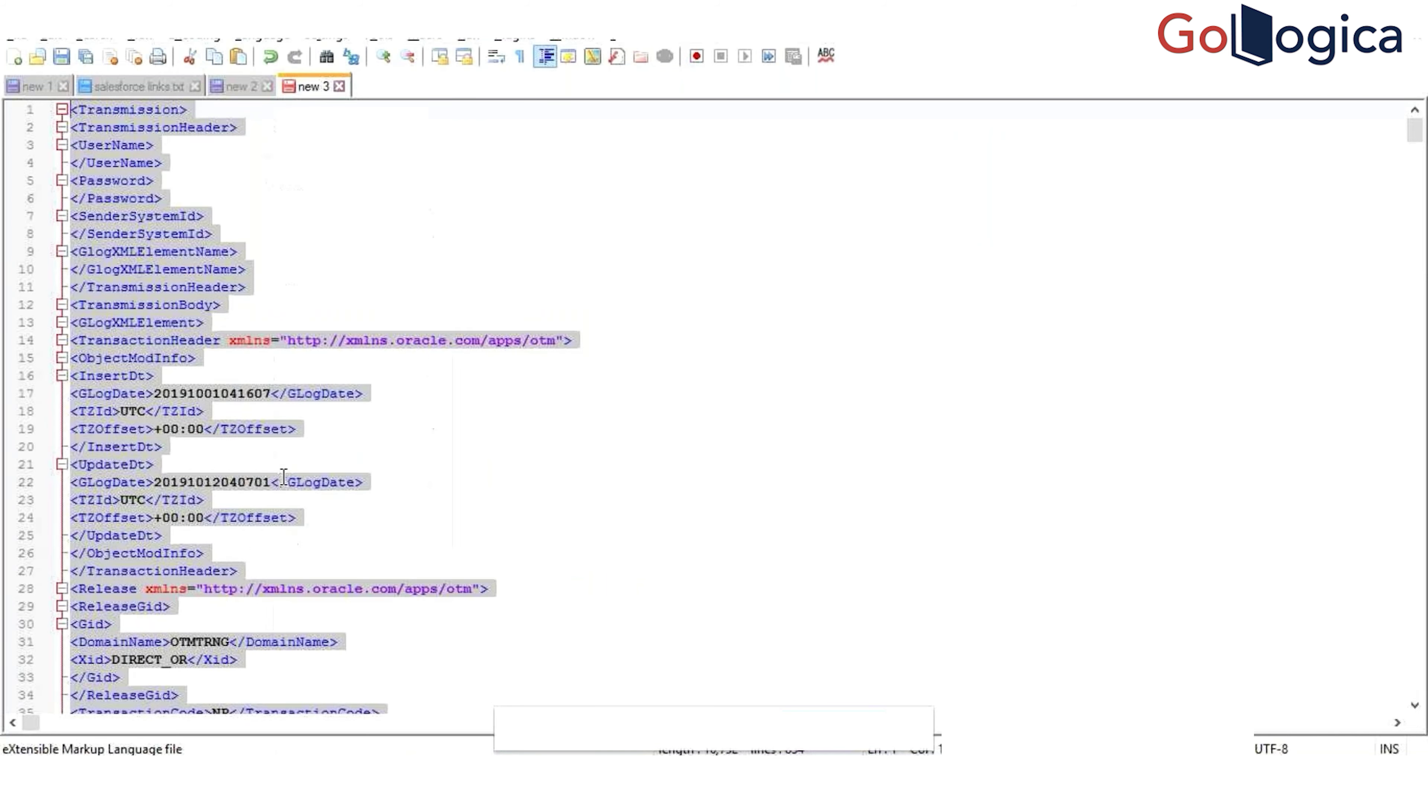
left_click(284, 477)
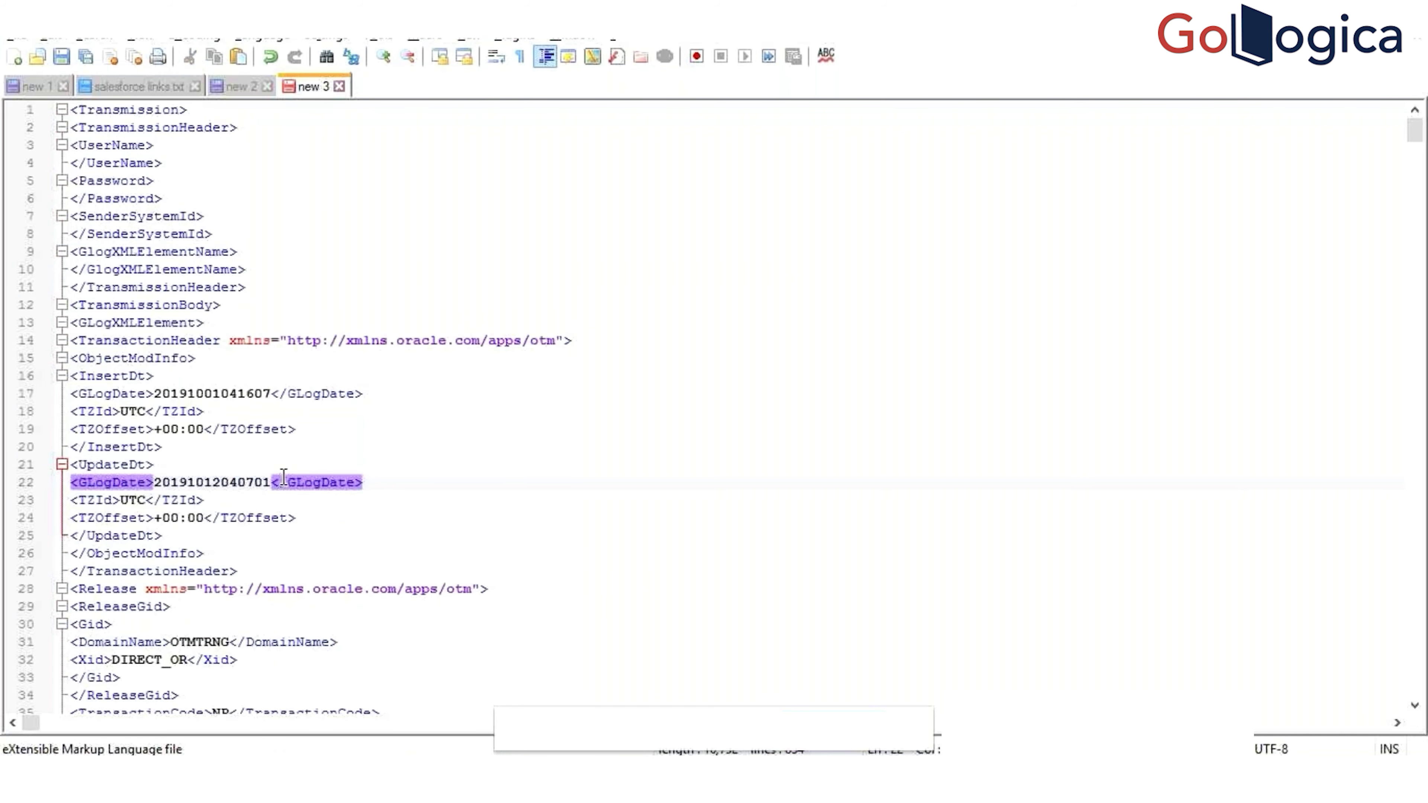
left_click(190, 661)
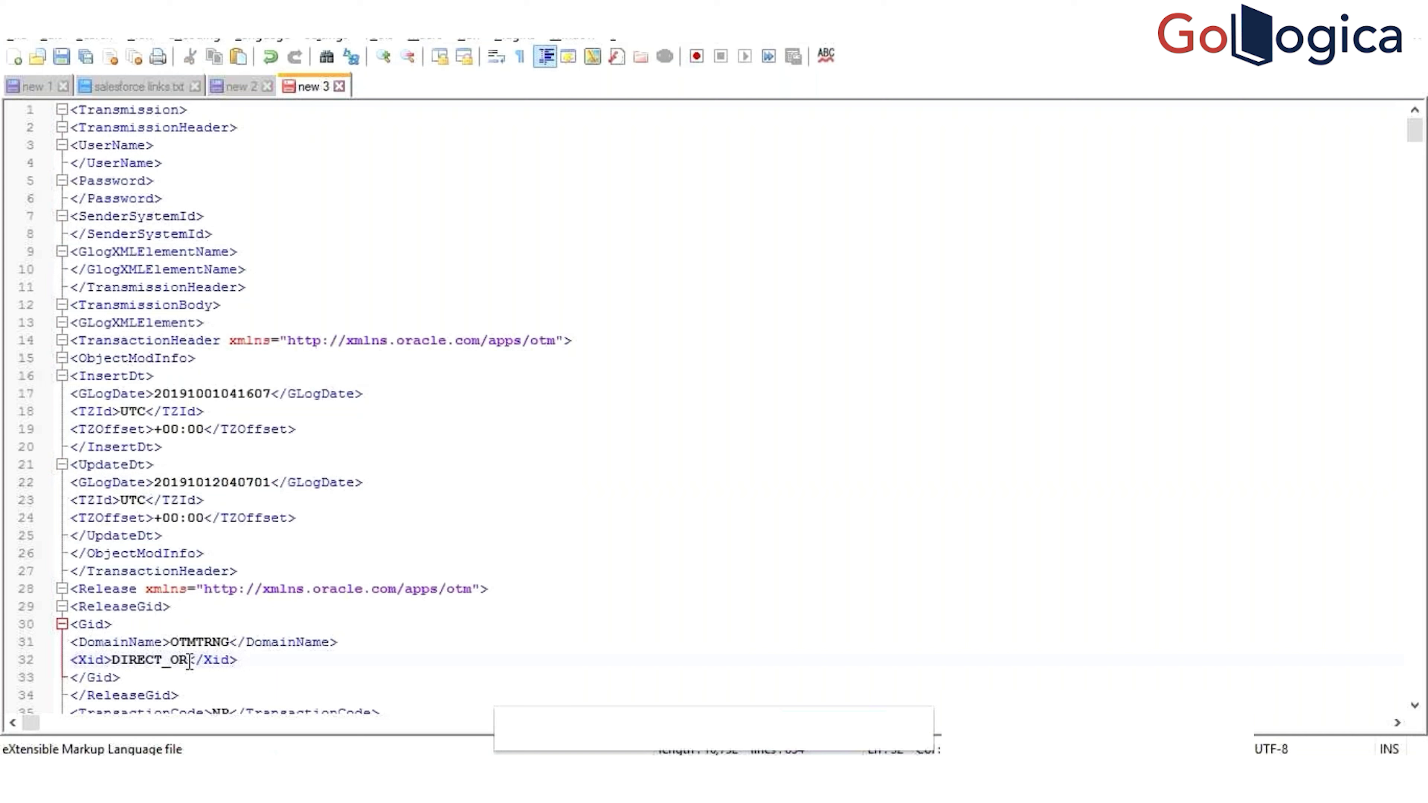
type("1")
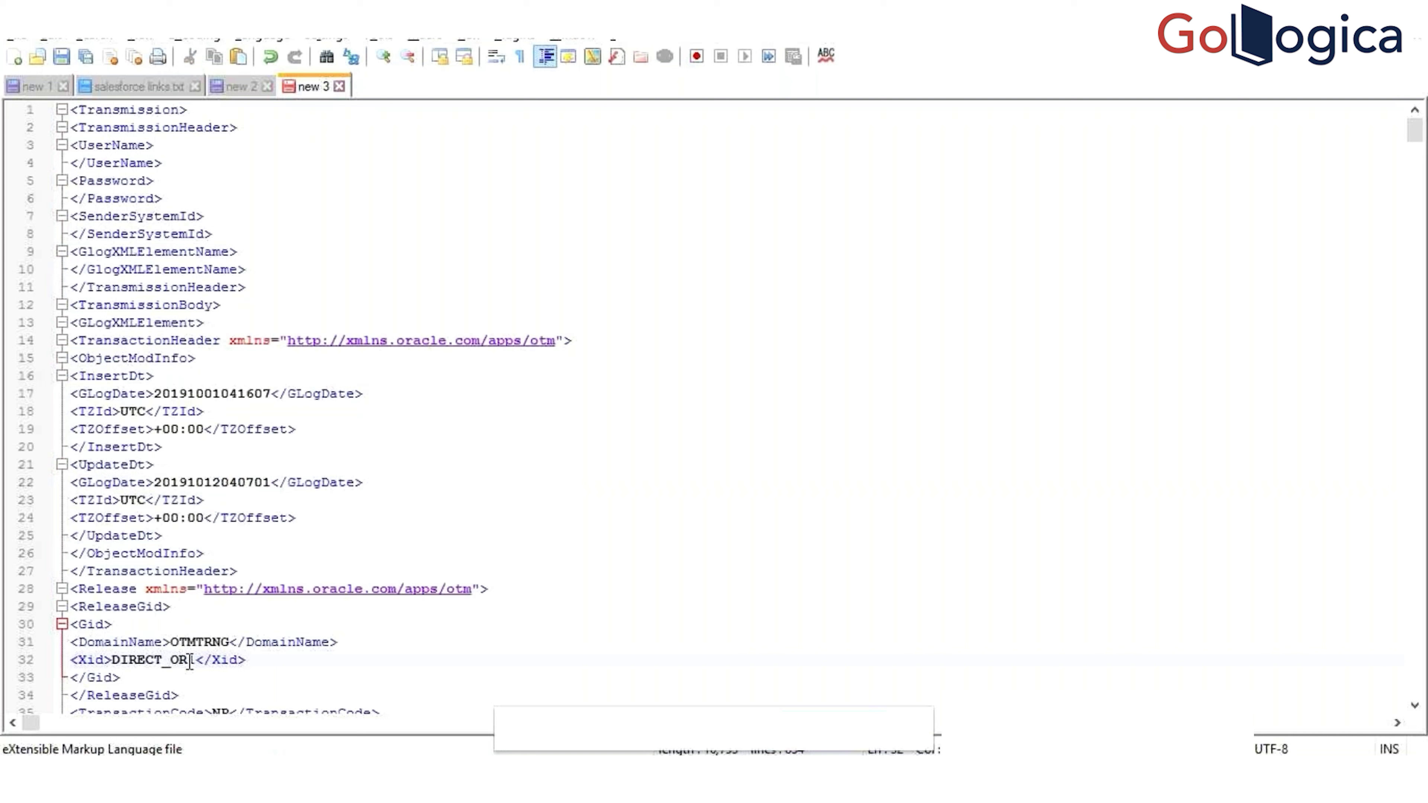
left_click(346, 646)
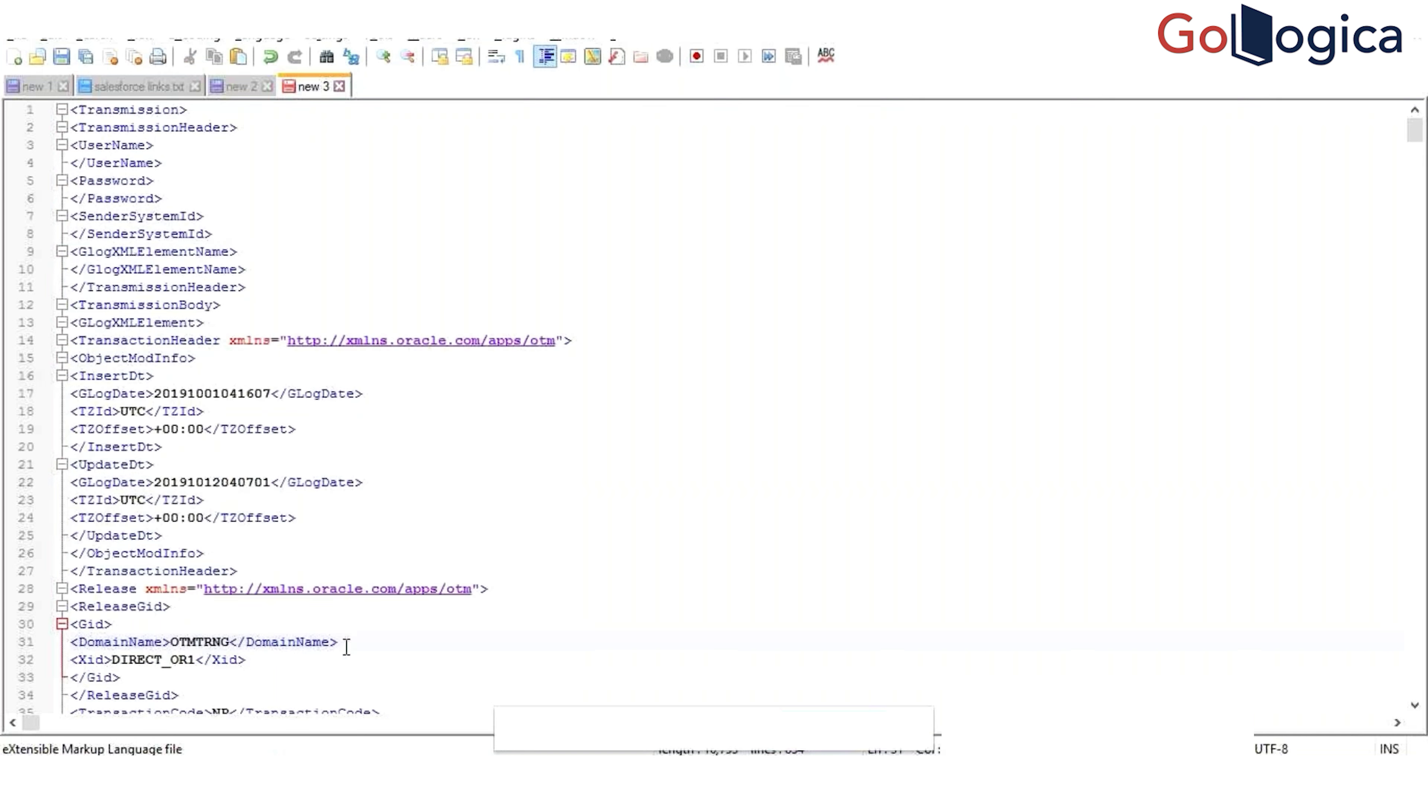
key("ctrl+a")
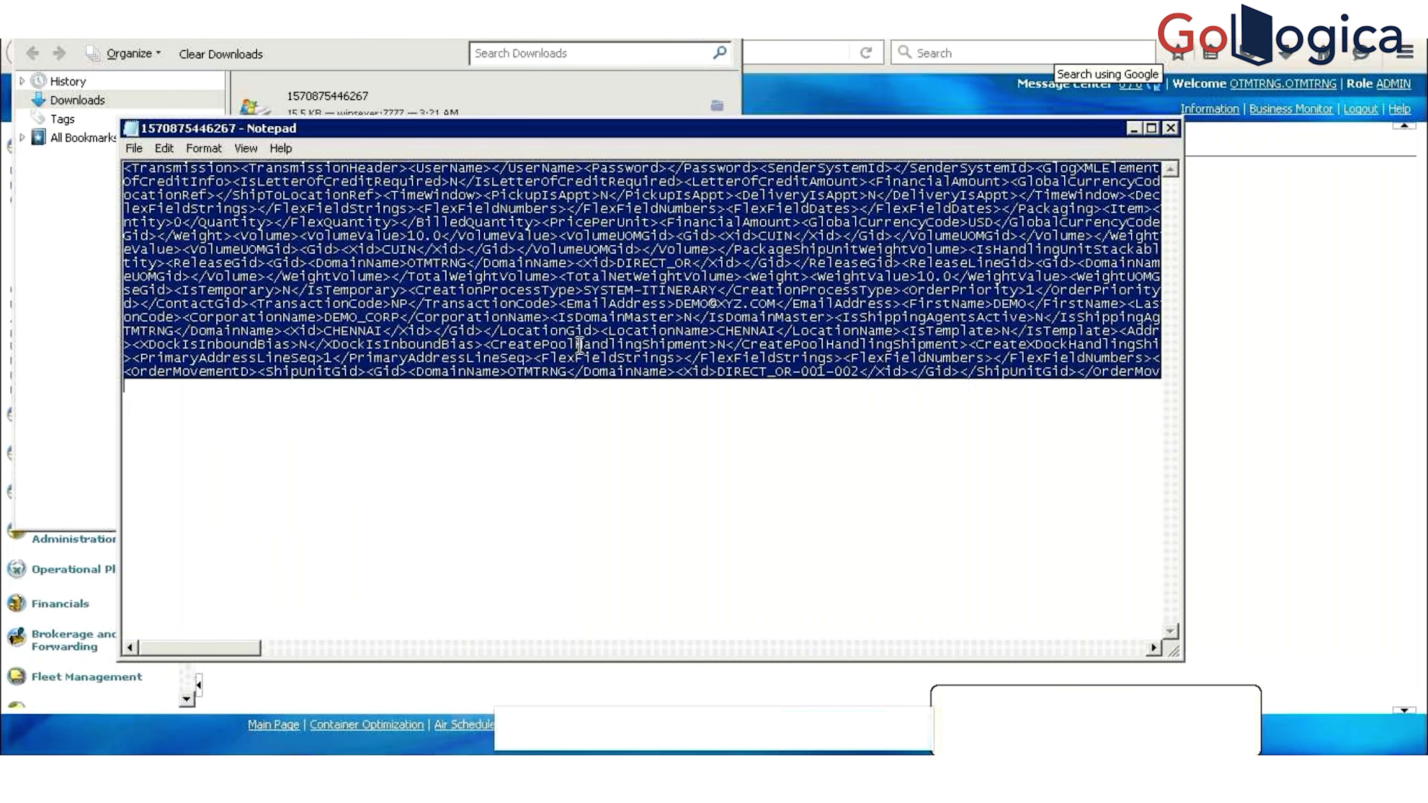
key("ctrl+v")
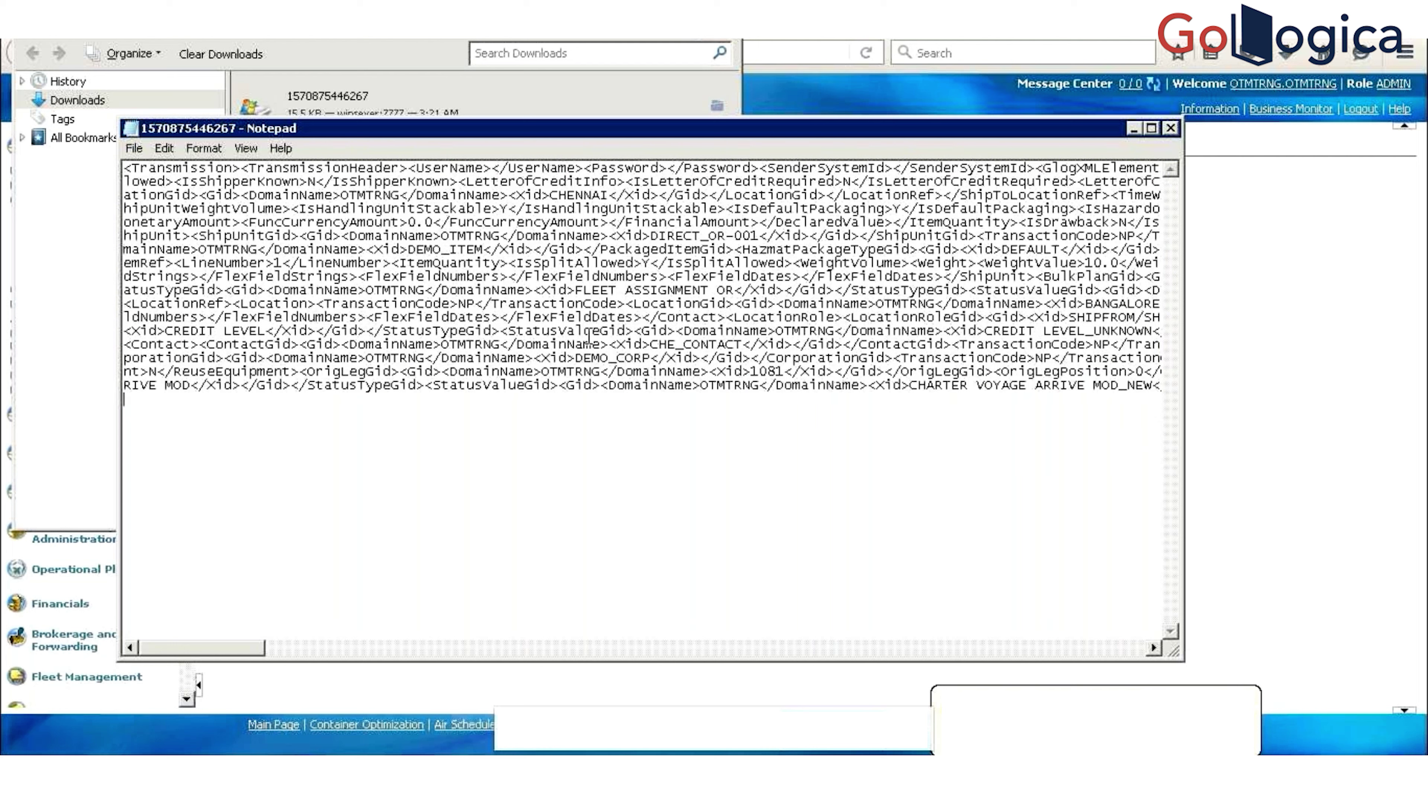
Step: Search the pasted XML in Notepad for "or1", repeating the search from the start of the file
key("ctrl+f")
type("or")
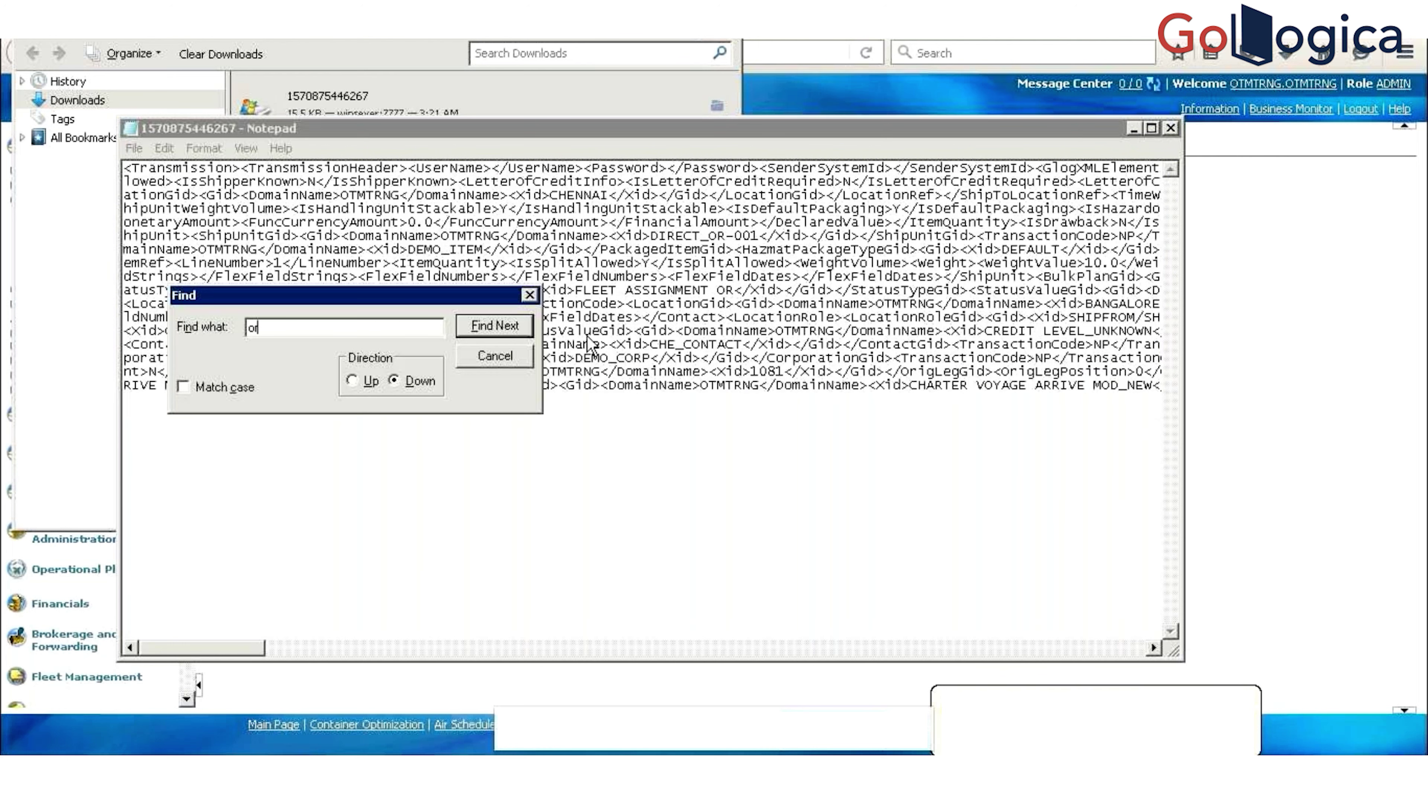
type("1")
key("Return")
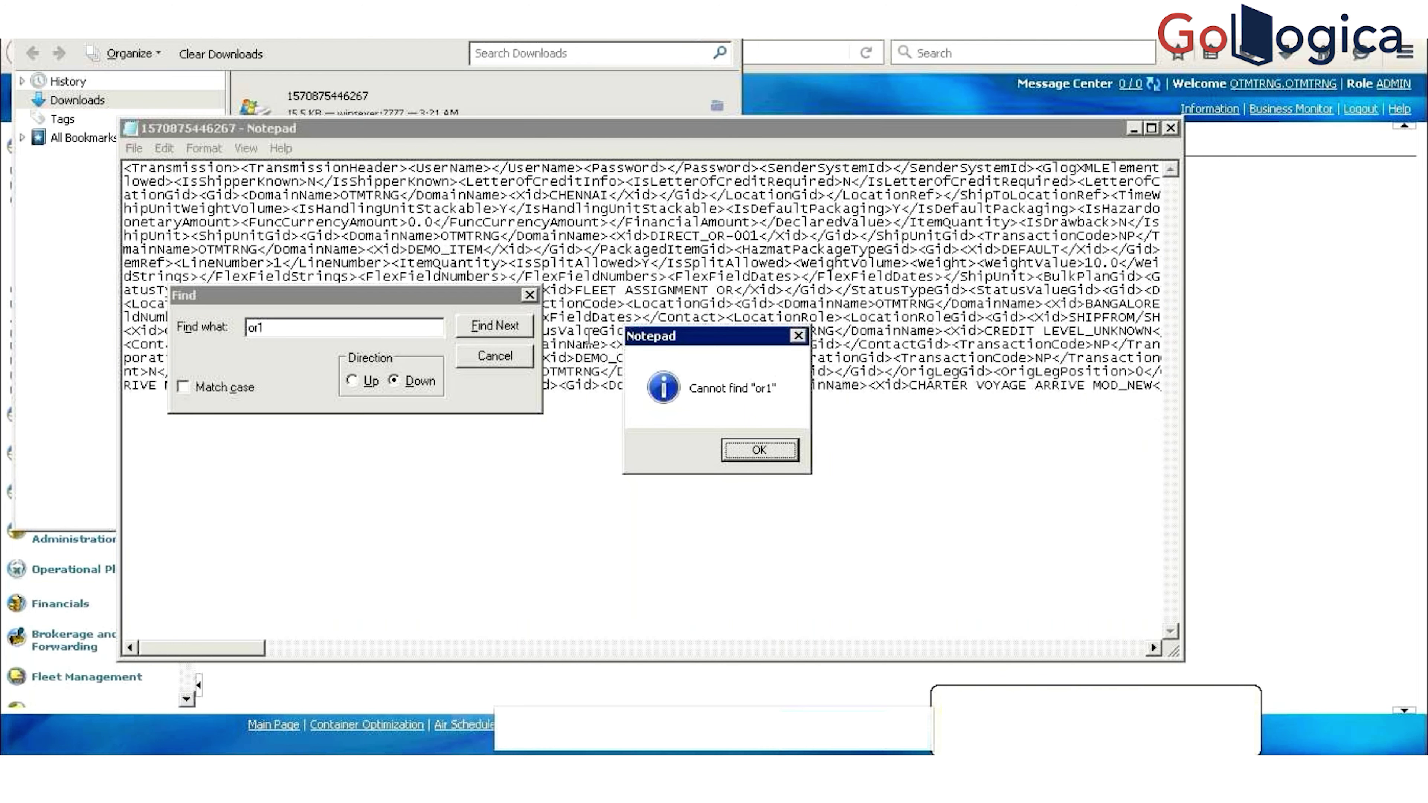
key("Return")
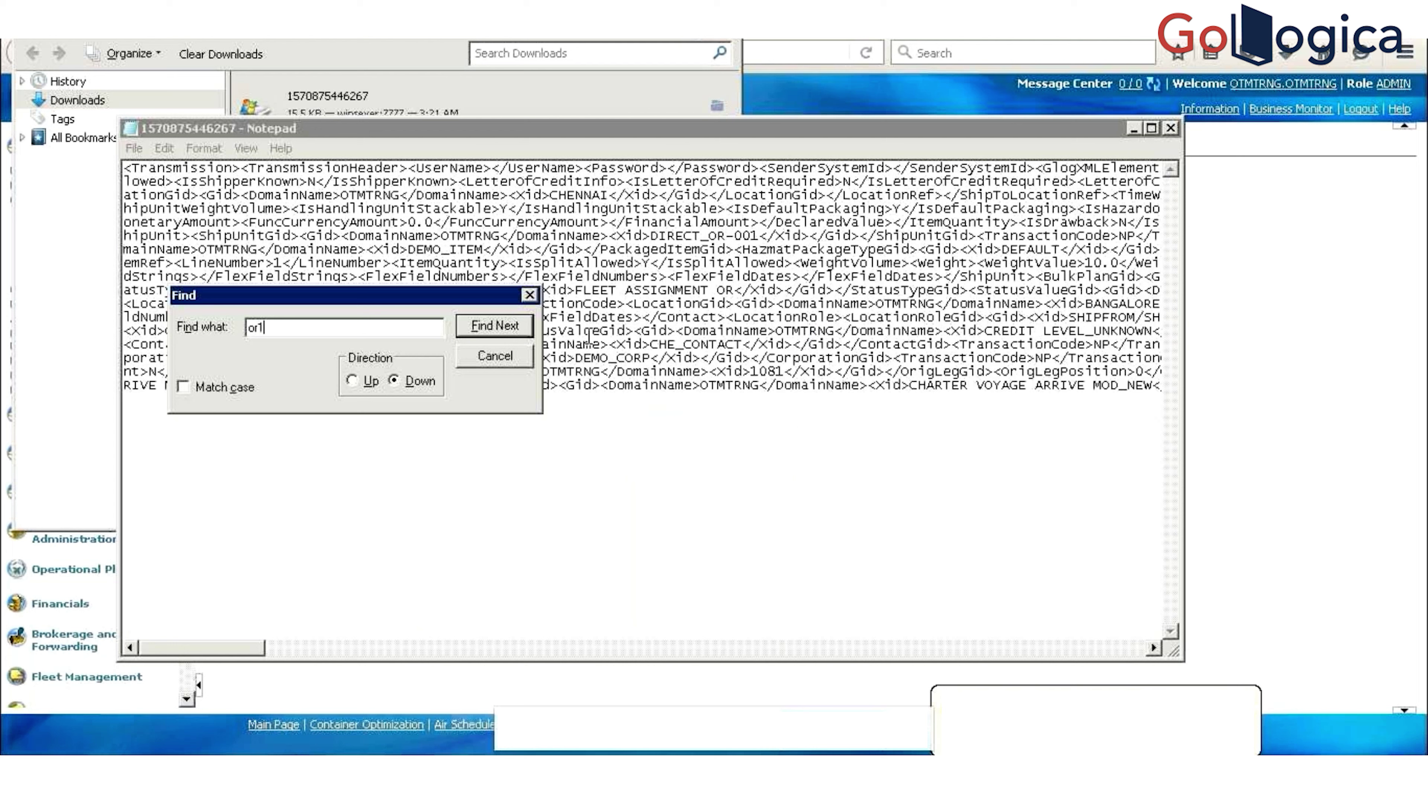
key("Escape")
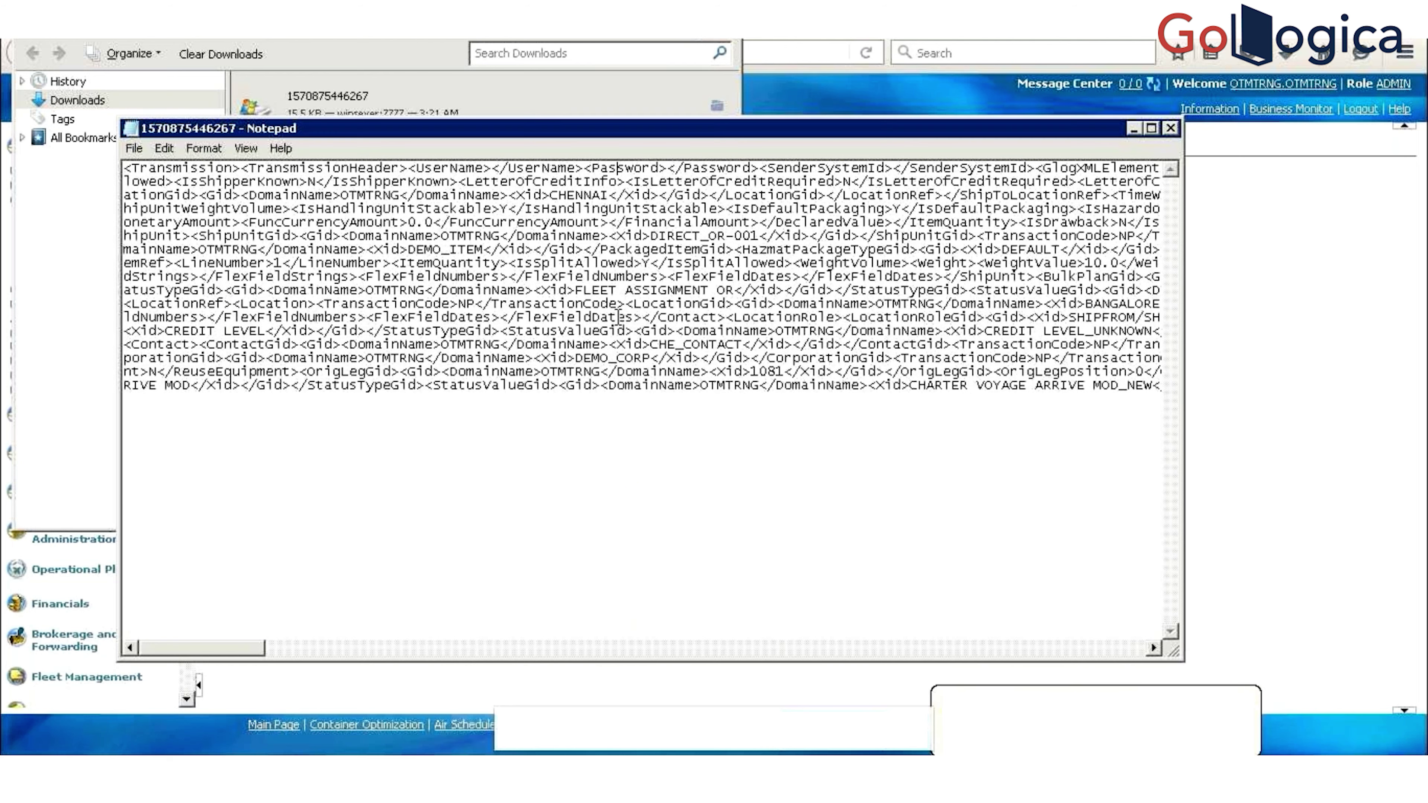
key("ctrl+f")
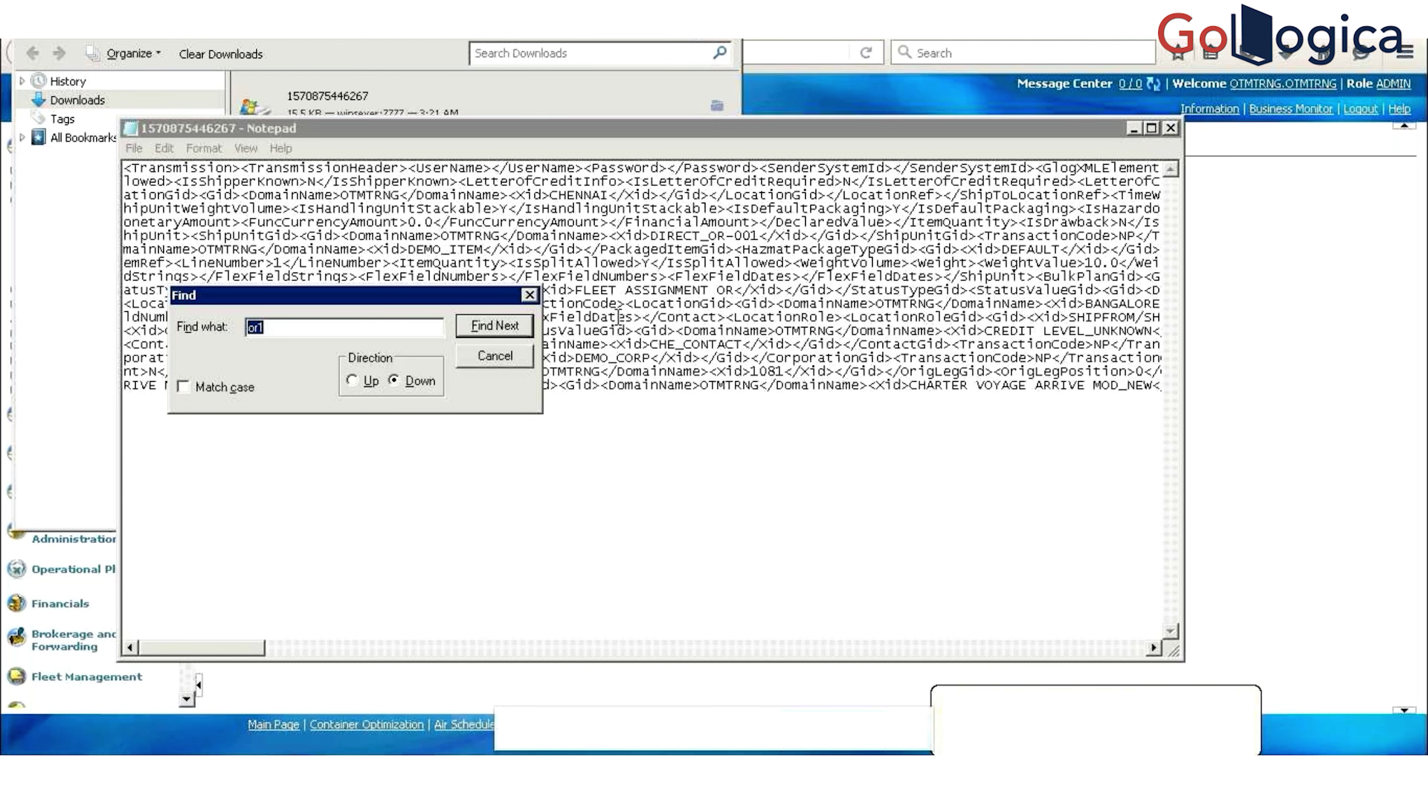
key("Return")
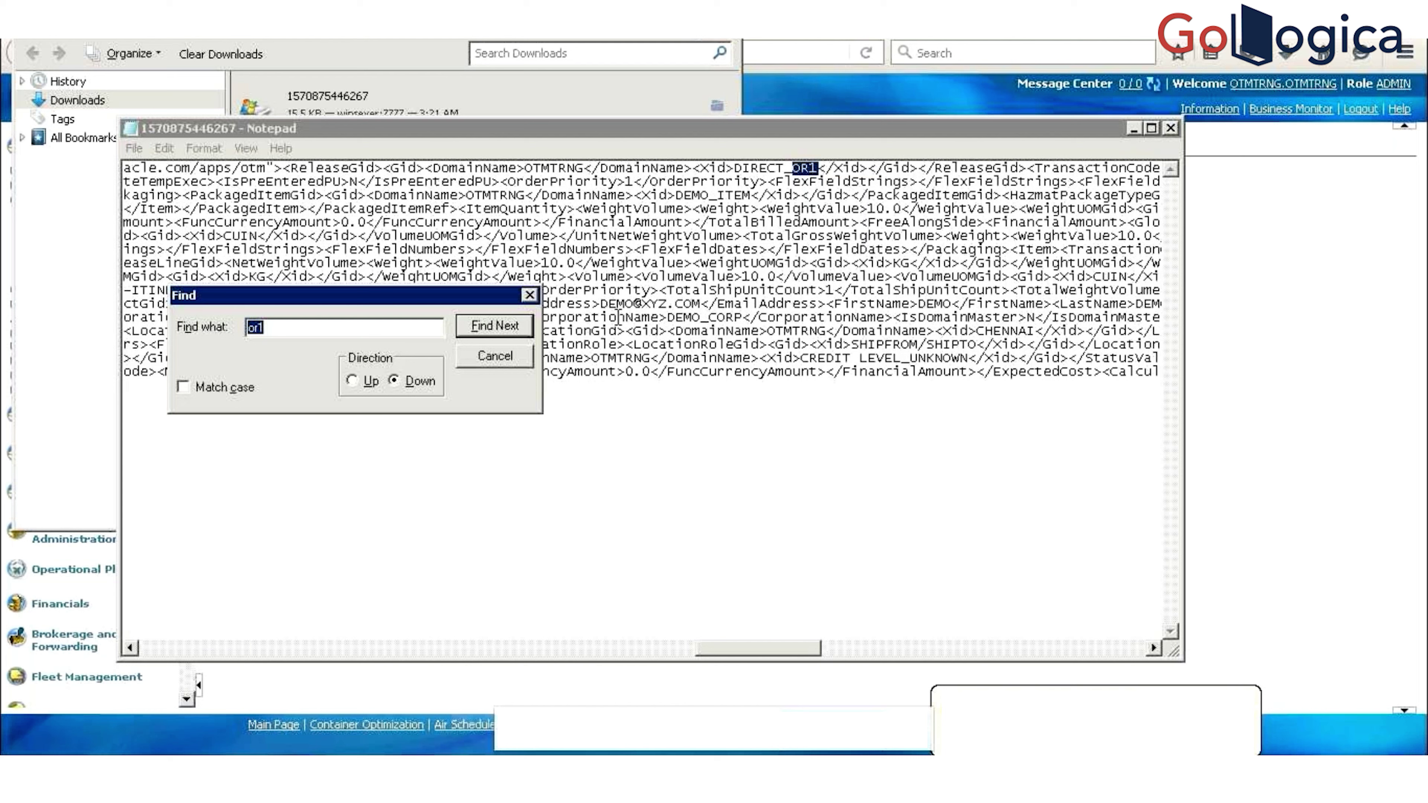
key("Escape")
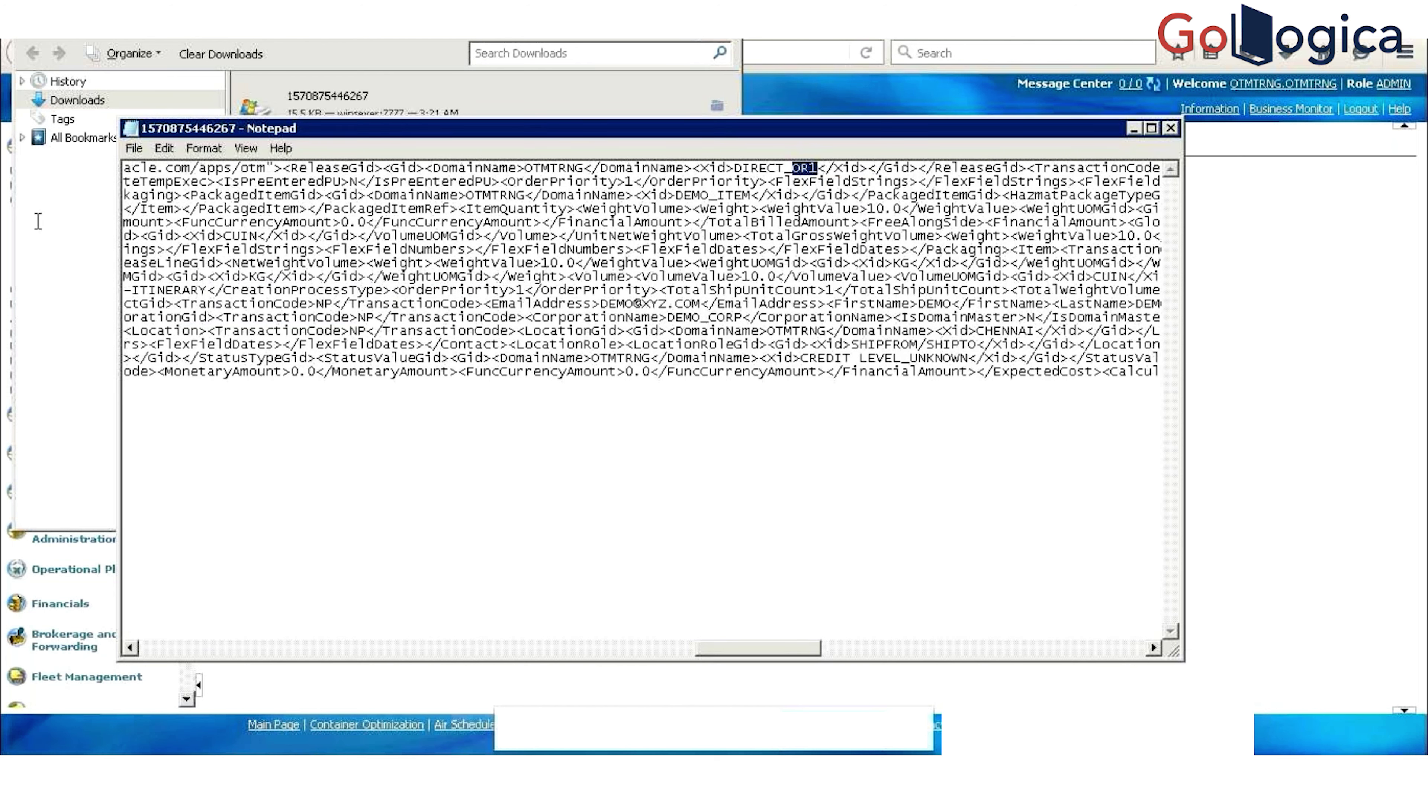
Step: Save the Notepad file to the Desktop as 1570875446267.xml with the All Files type
left_click(134, 149)
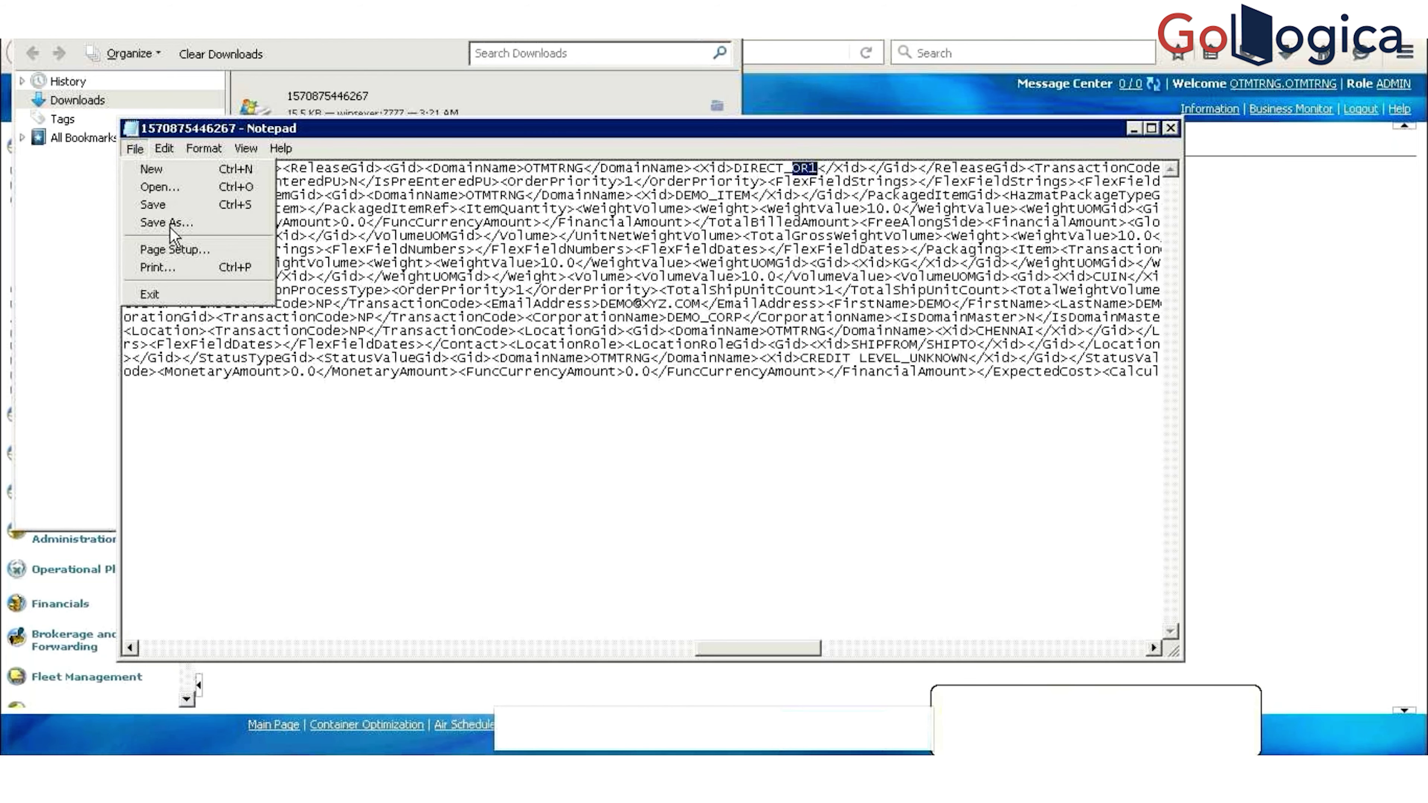
left_click(171, 224)
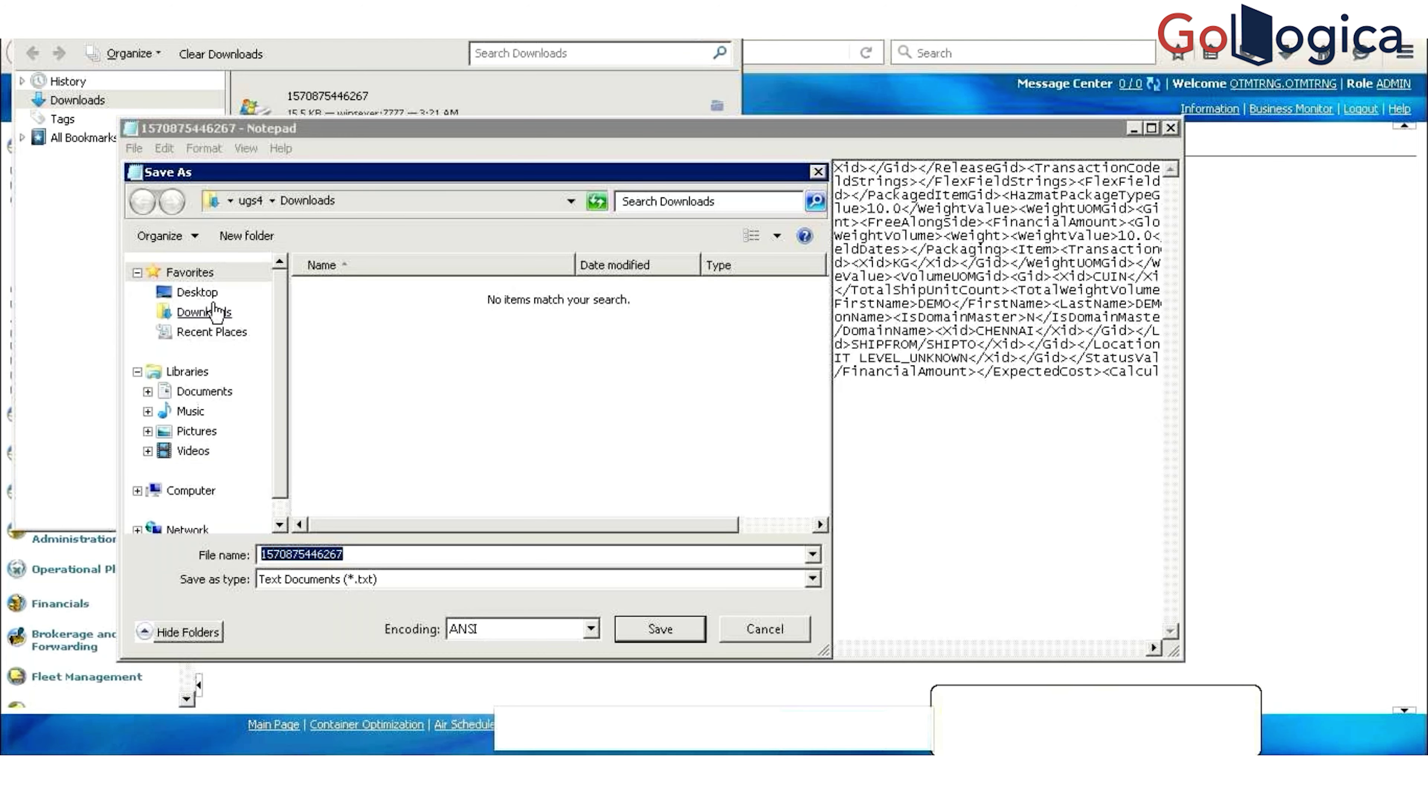
left_click(212, 301)
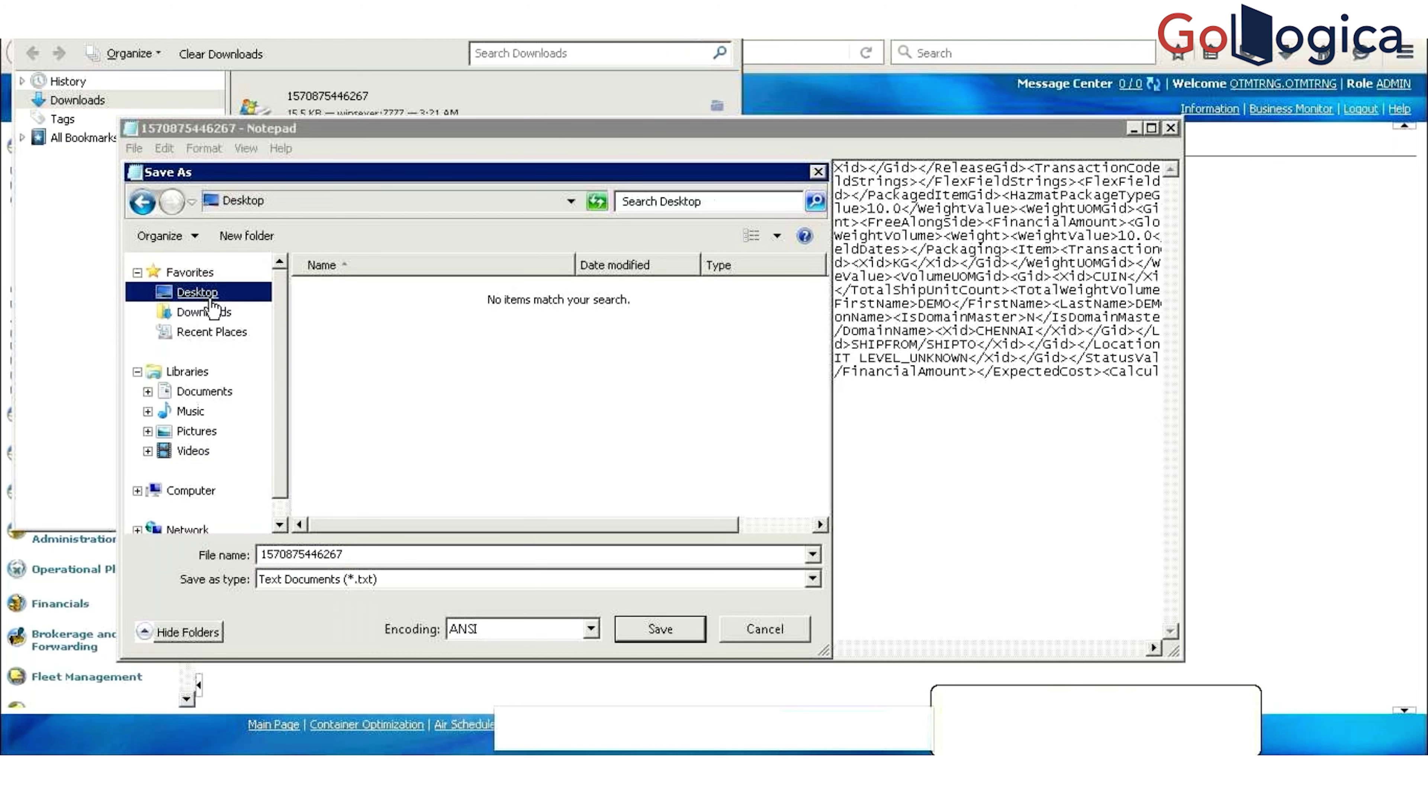
left_click(520, 580)
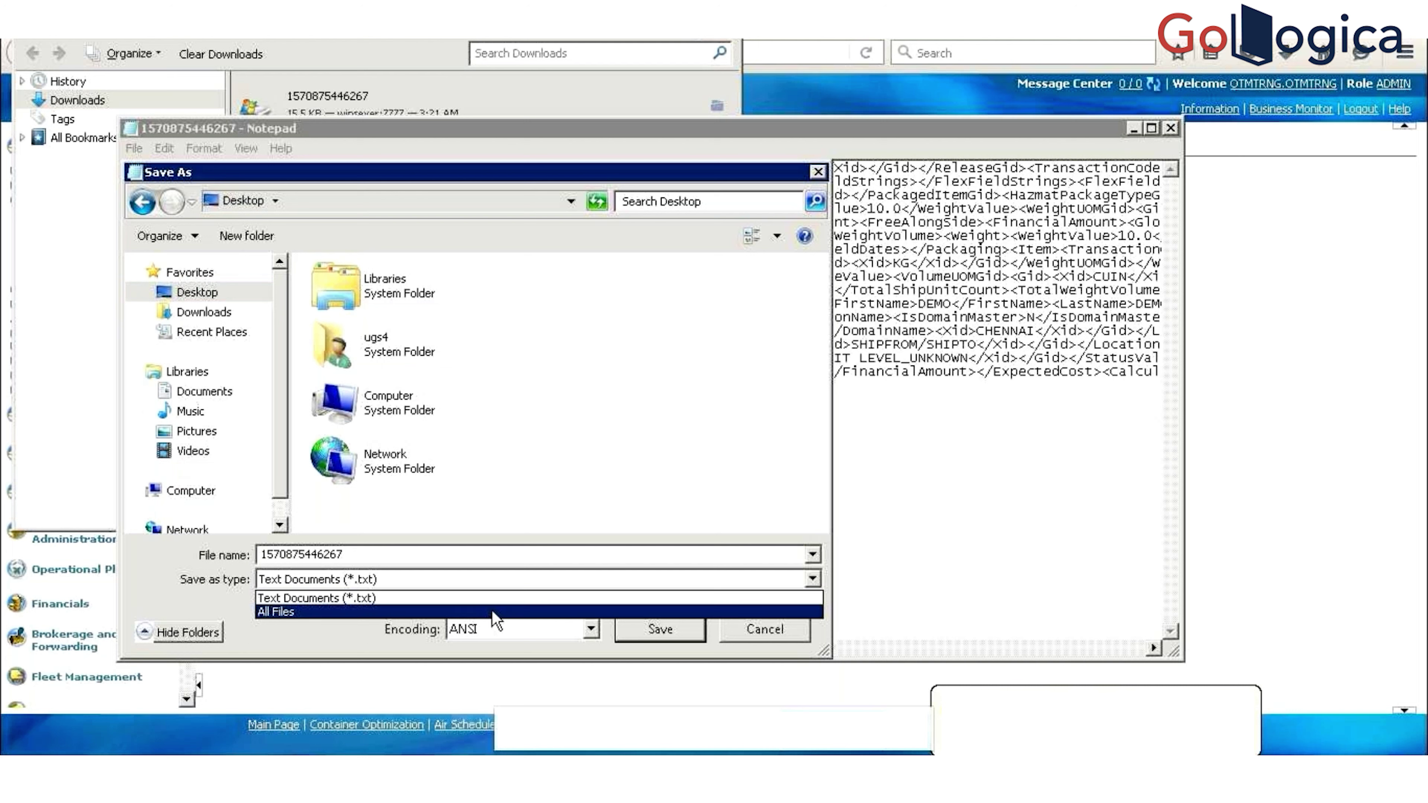
left_click(492, 612)
double_click(408, 554)
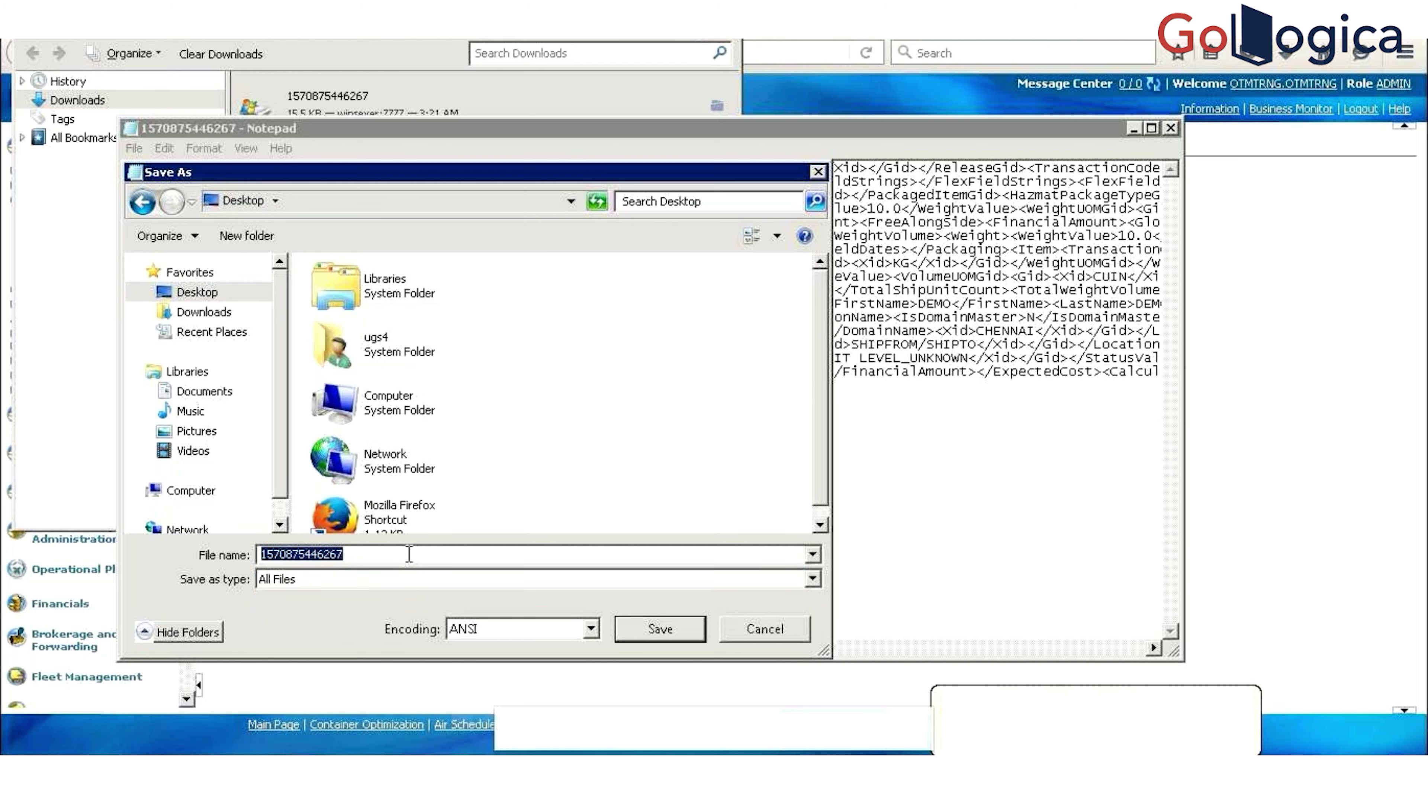
left_click(409, 554)
type(".")
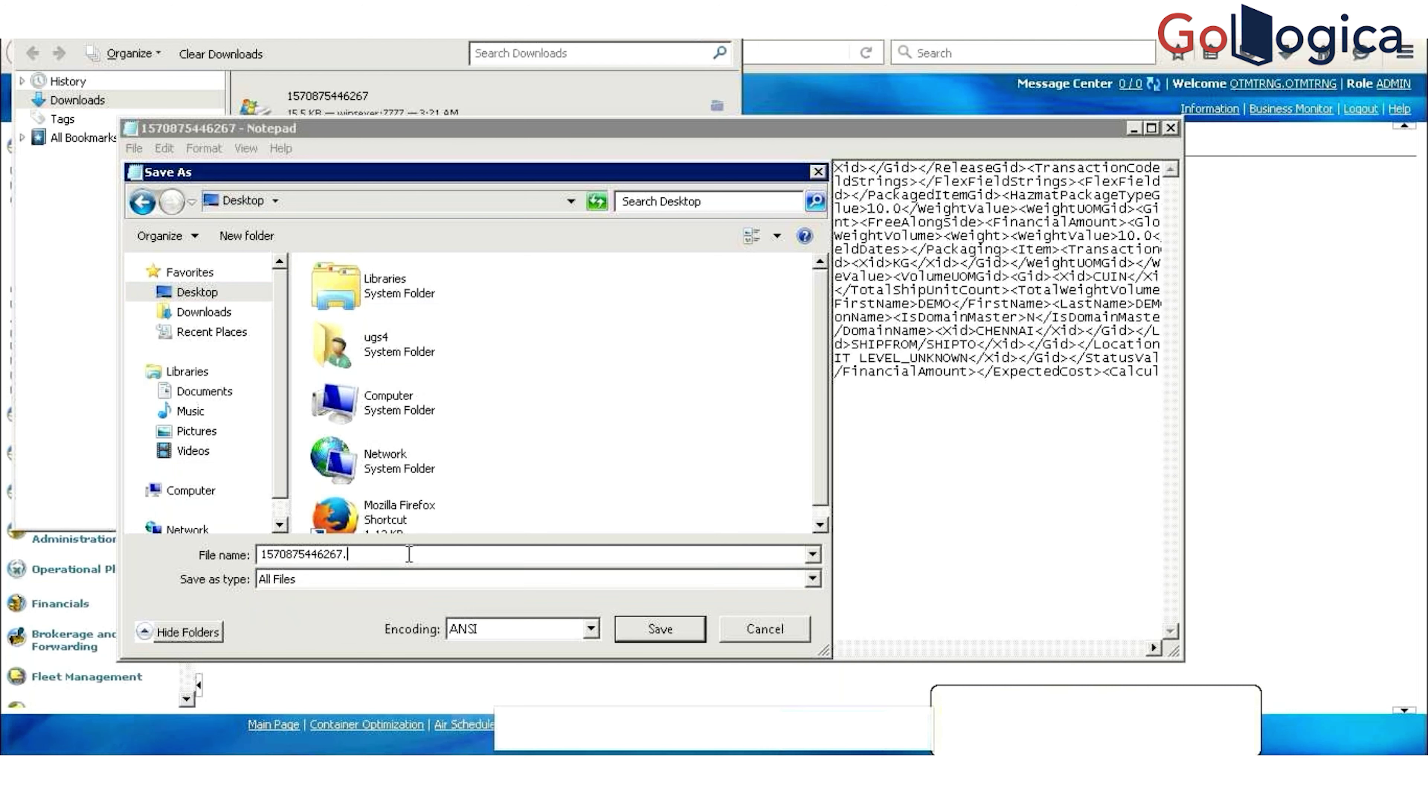
type("xml")
left_click(617, 636)
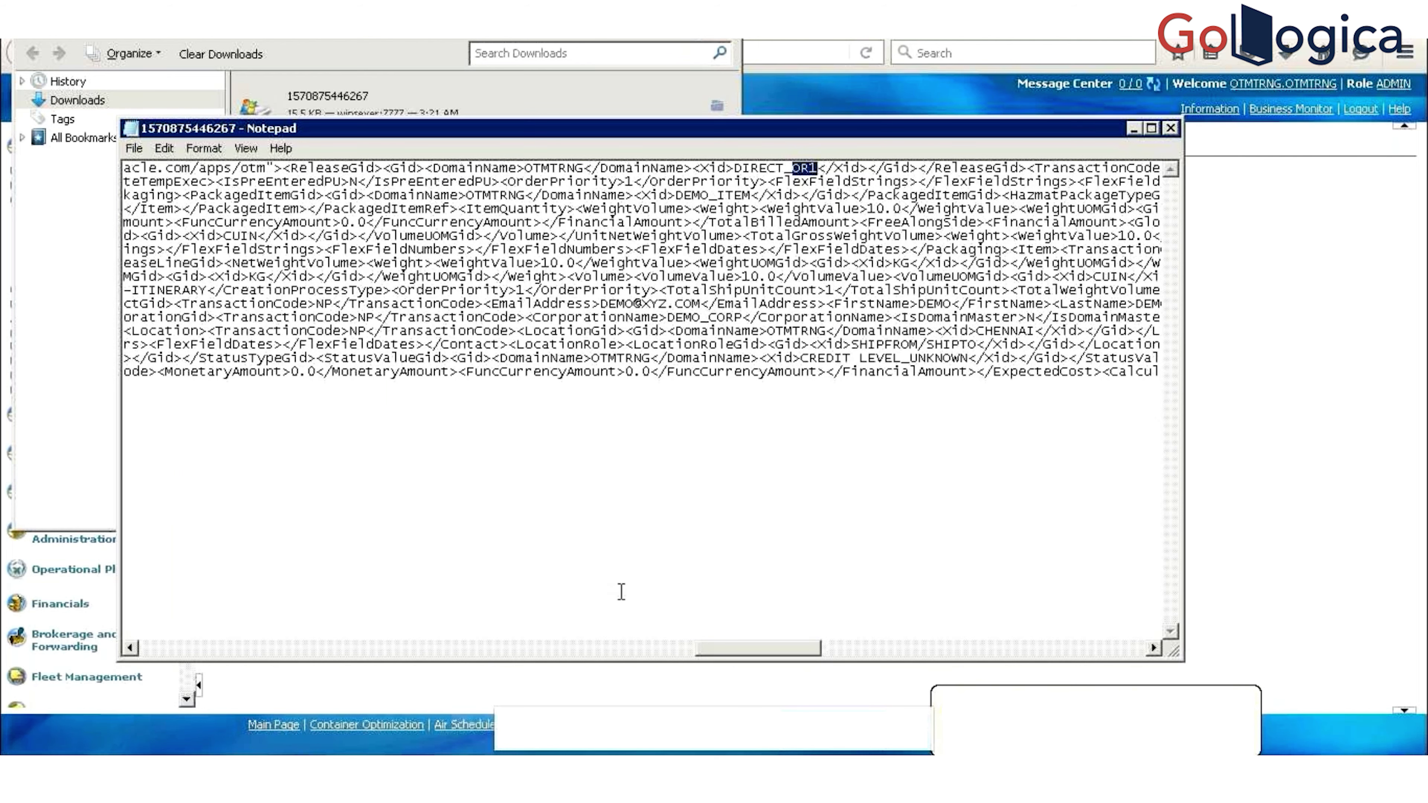
Step: Close Notepad and upload 1570875446267.xml from the Desktop through Upload an XML/CSV Transmission in the browser
left_click(1169, 130)
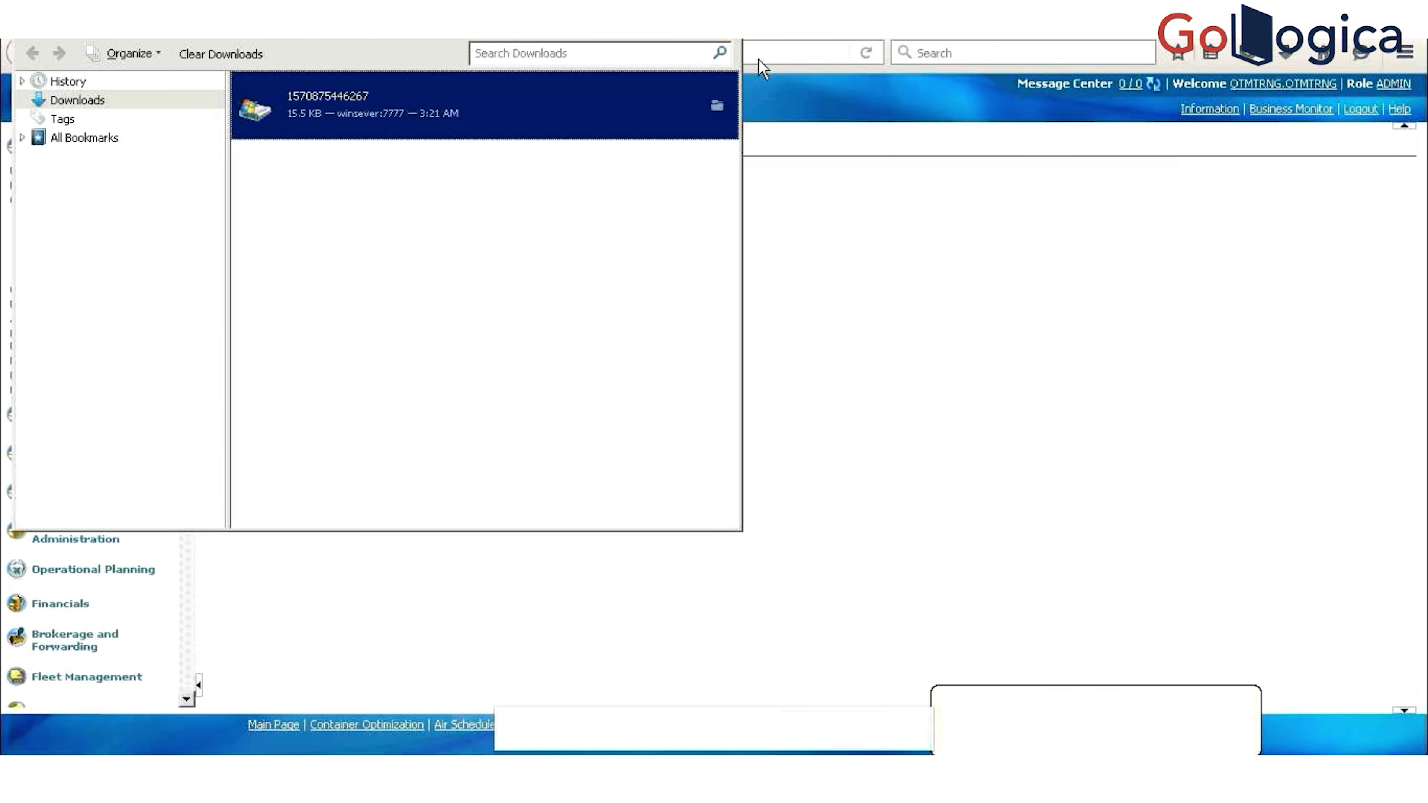
double_click(631, 40)
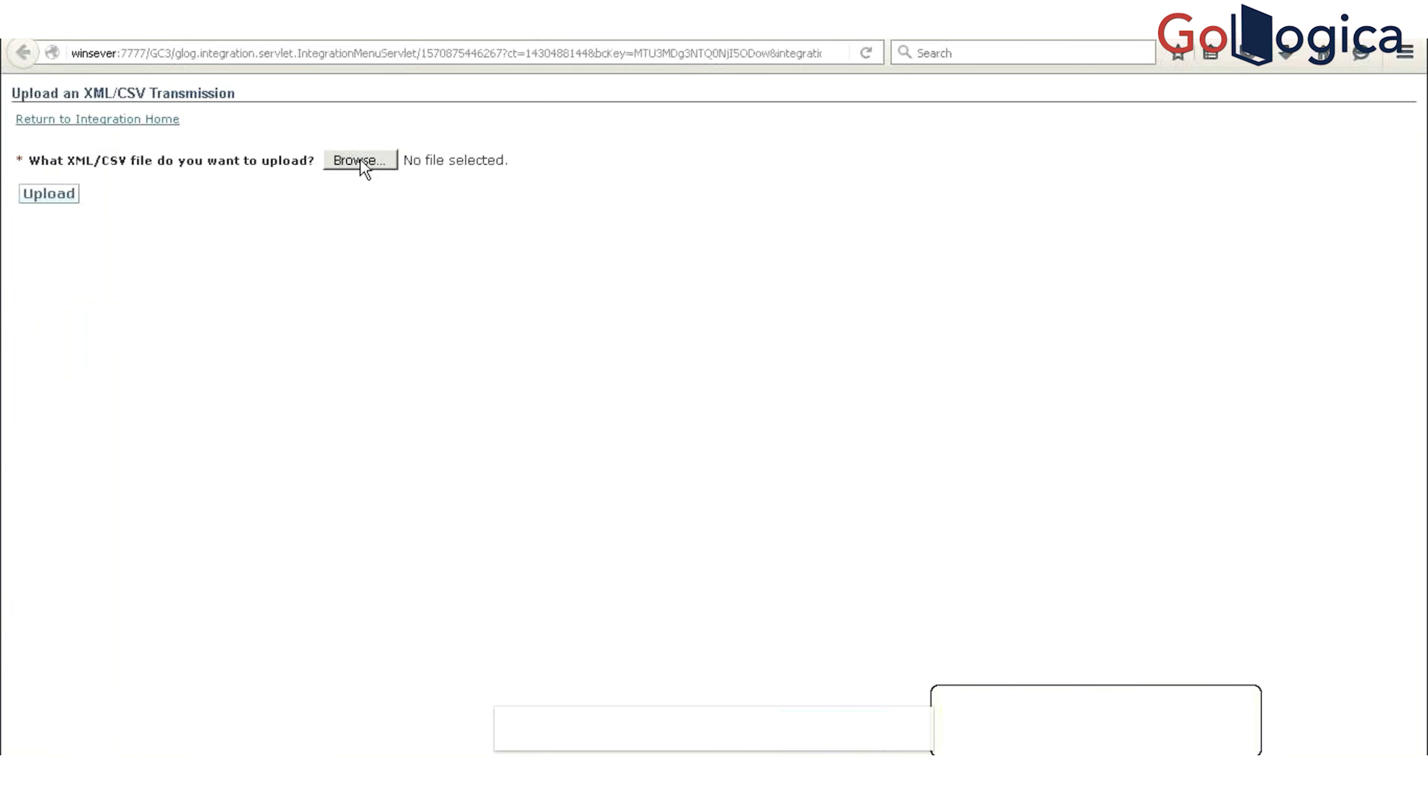
left_click(360, 161)
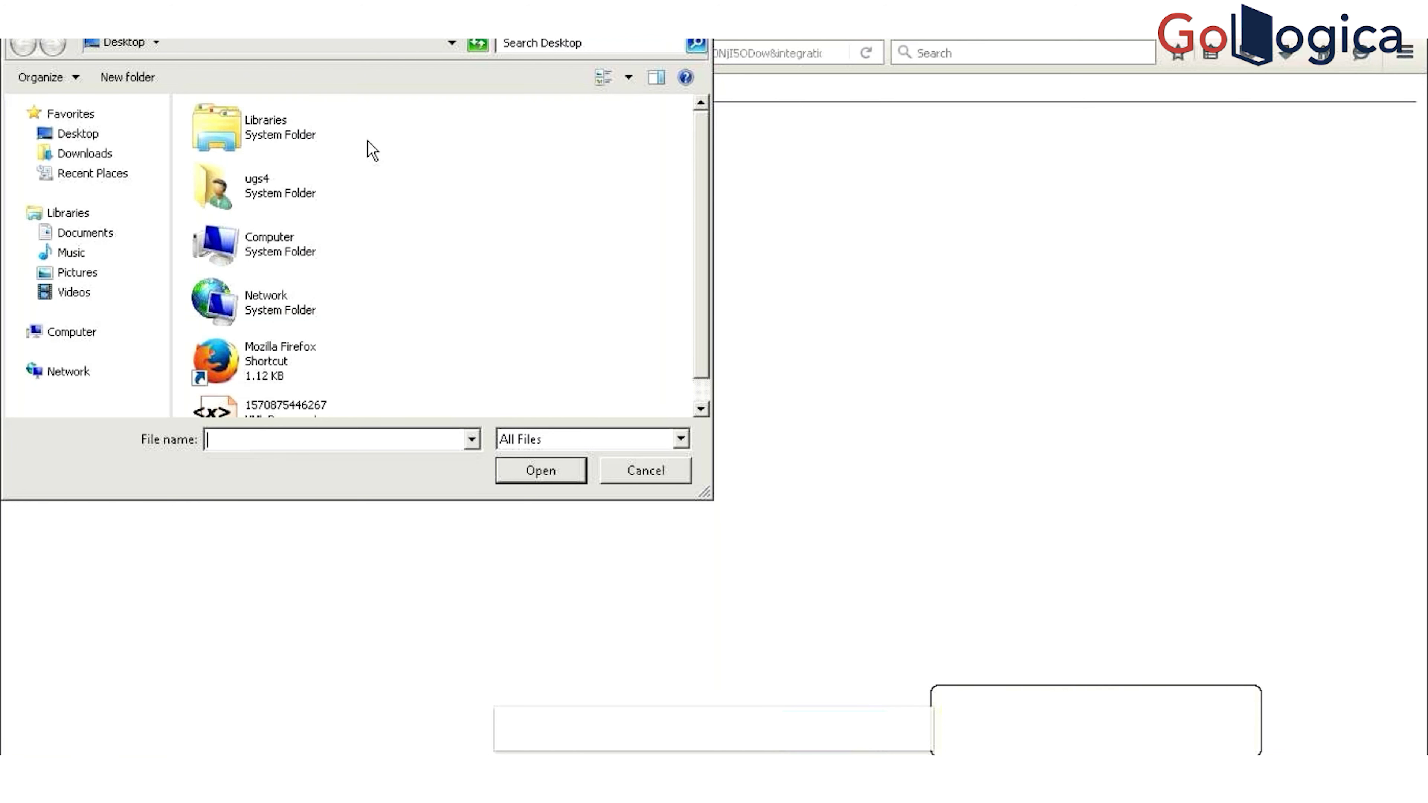
left_click(277, 404)
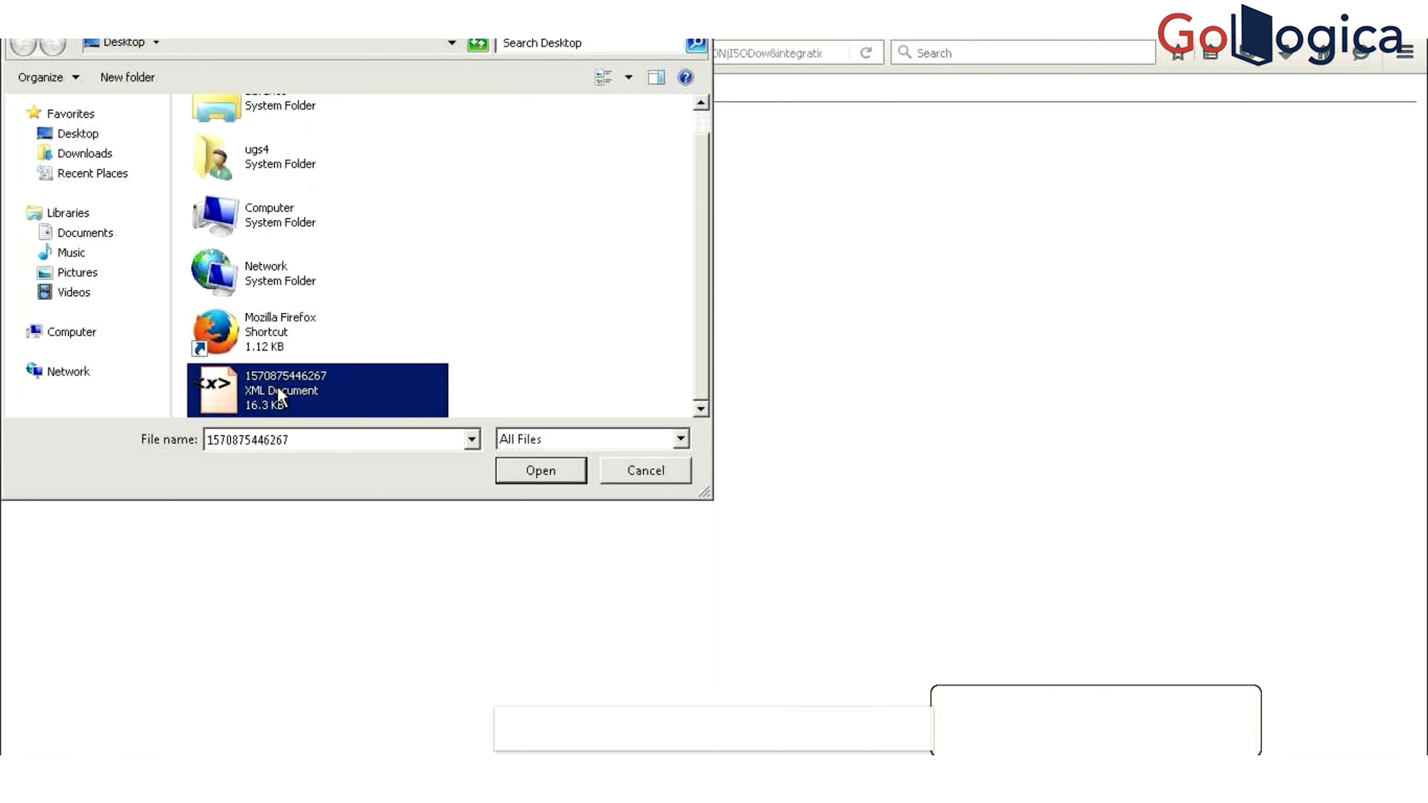
left_click(557, 461)
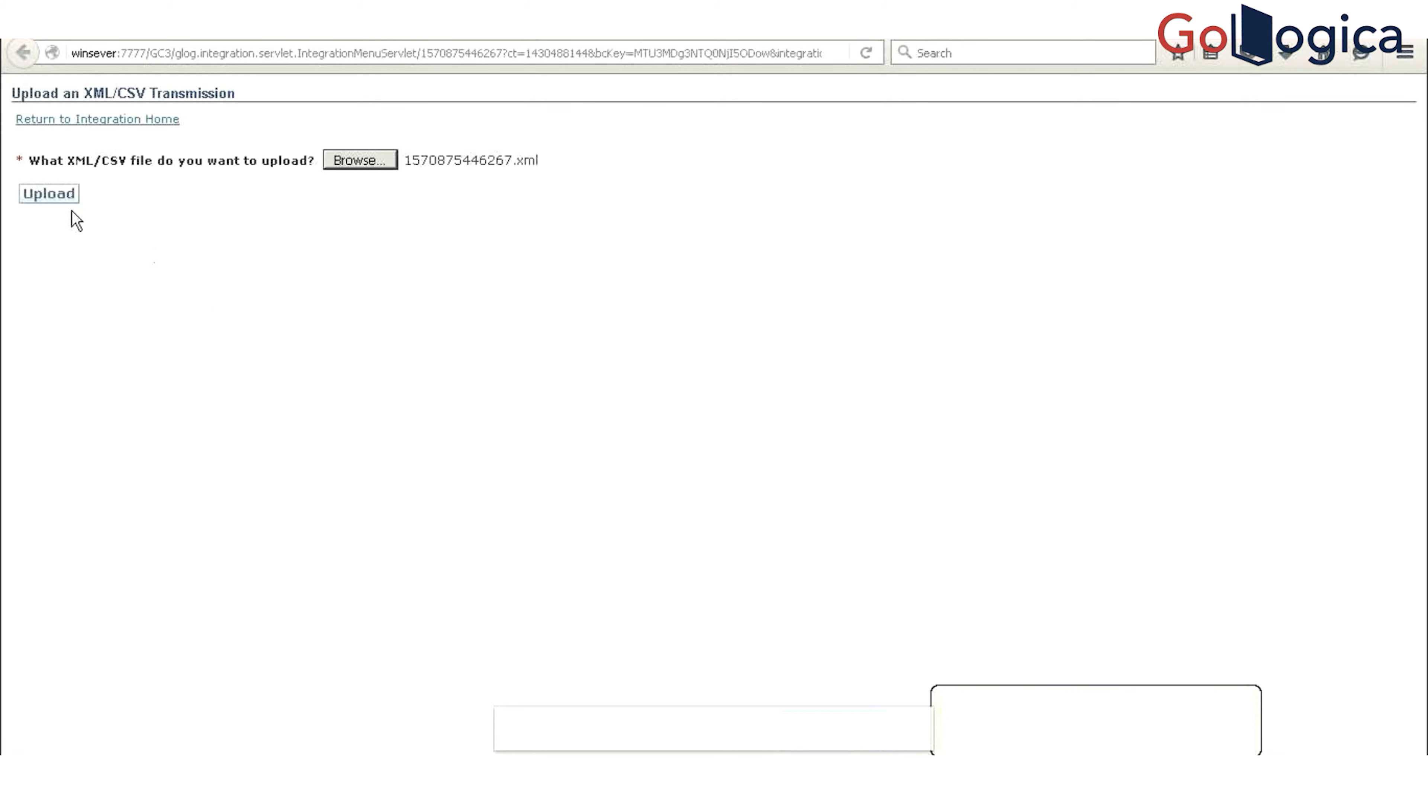
left_click(48, 193)
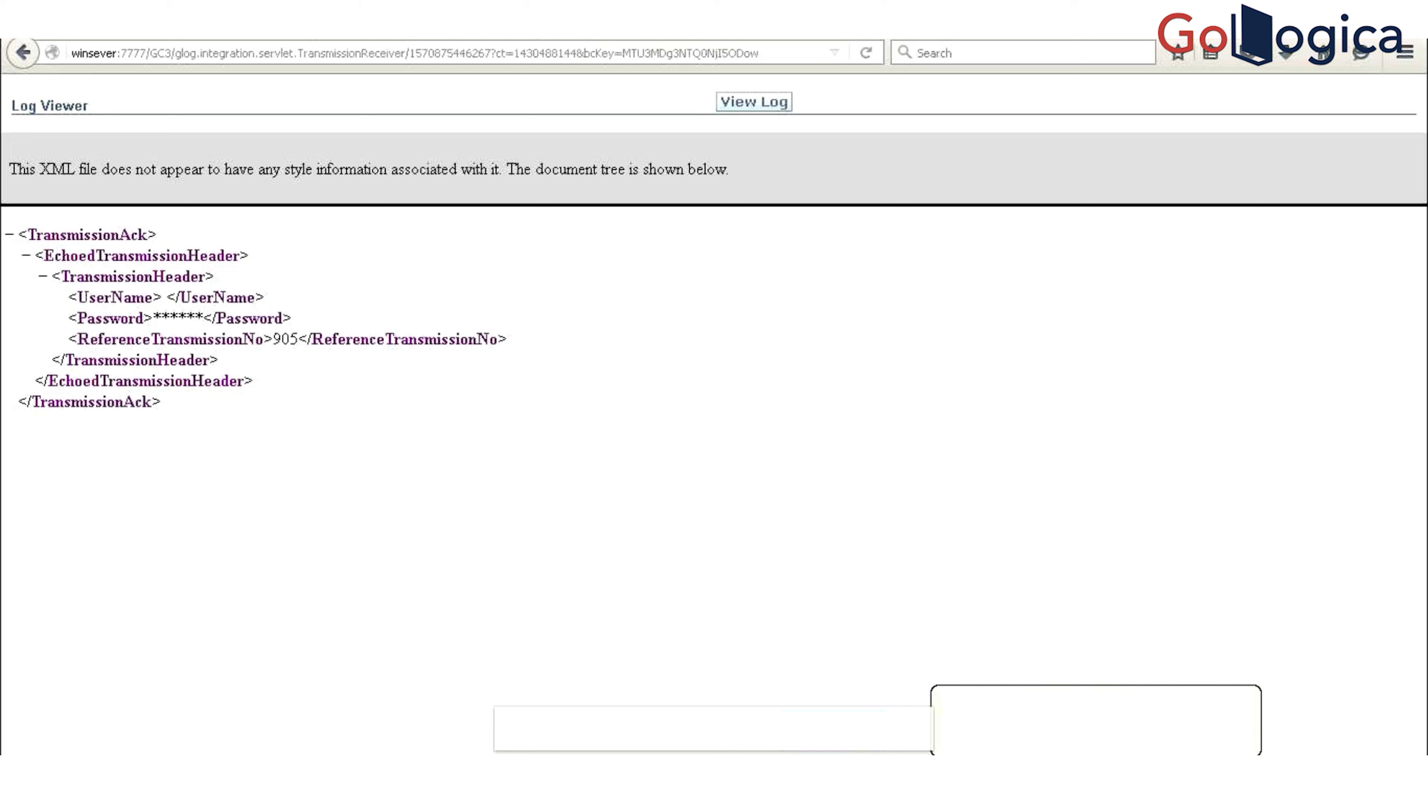
Step: Open Transmission Manager from Business Process Automation > Integration in a new browser tab and search for transmission ID 905
double_click(289, 338)
left_click(135, 25)
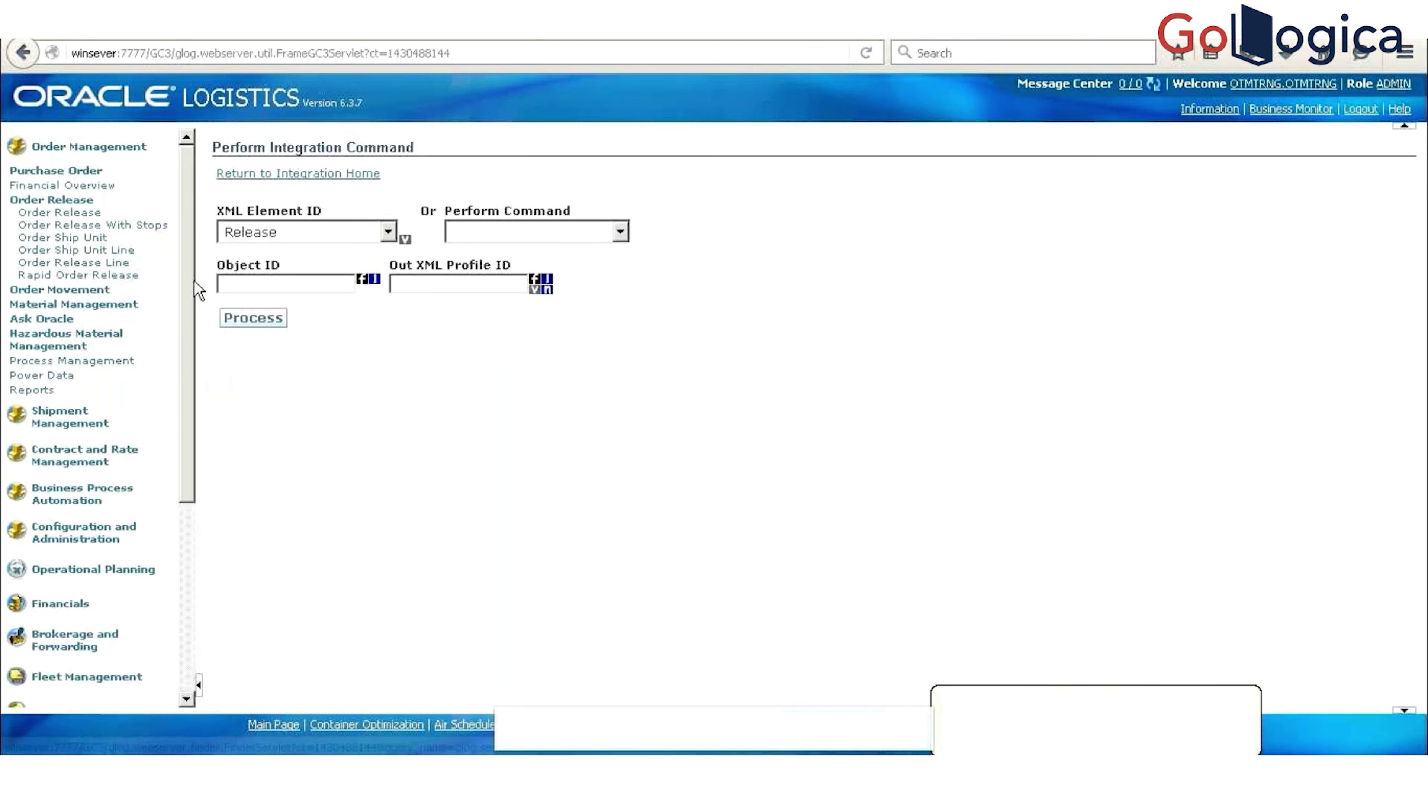
left_click(71, 495)
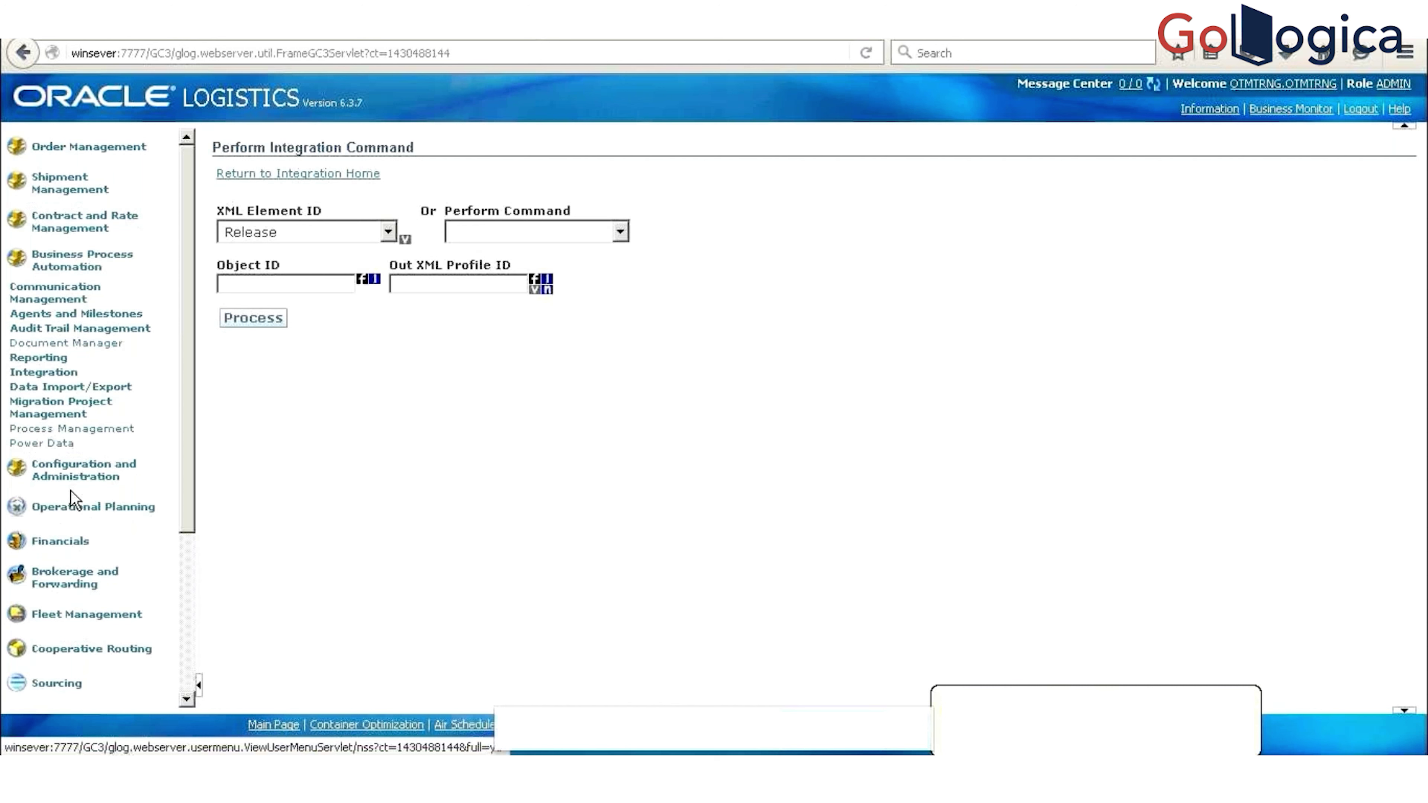
left_click(56, 374)
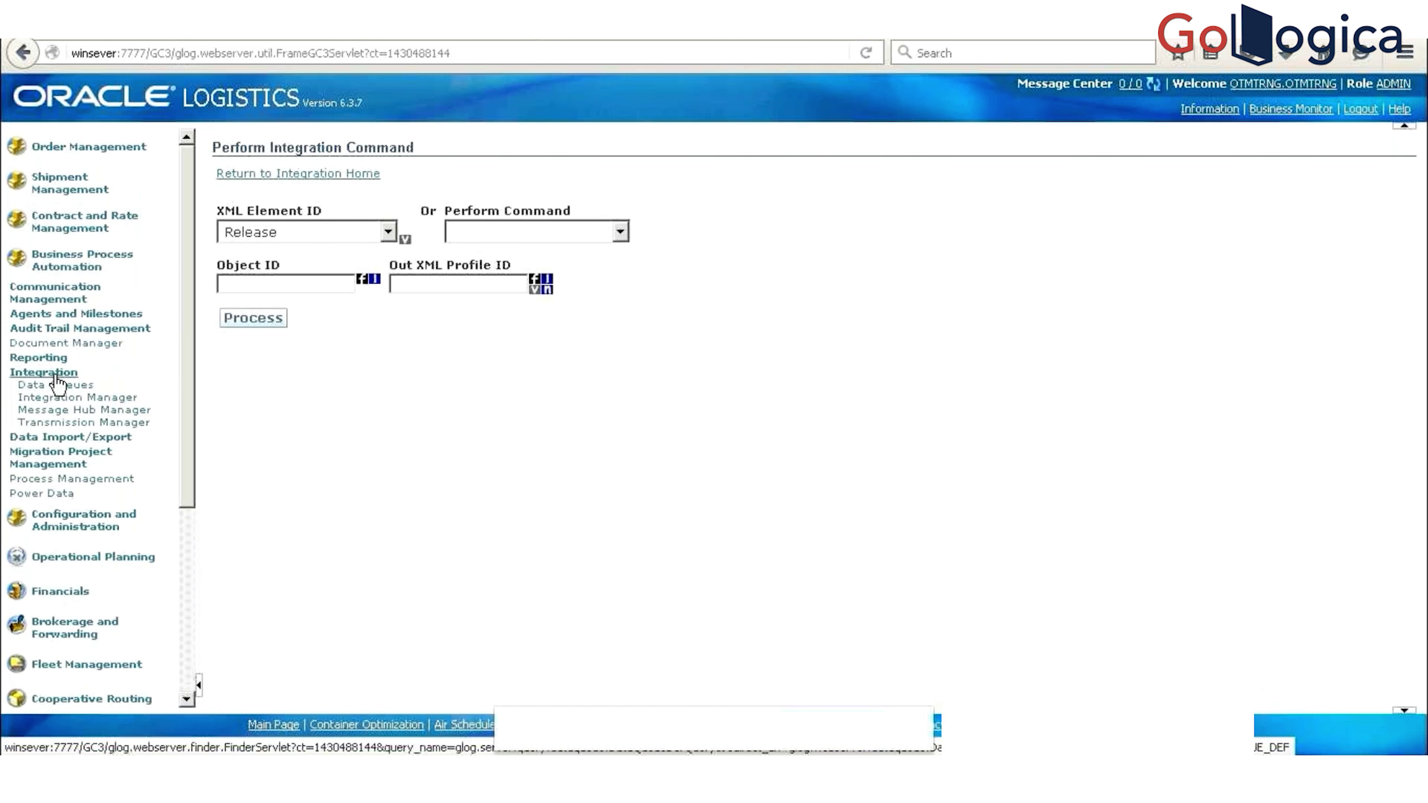
right_click(78, 427)
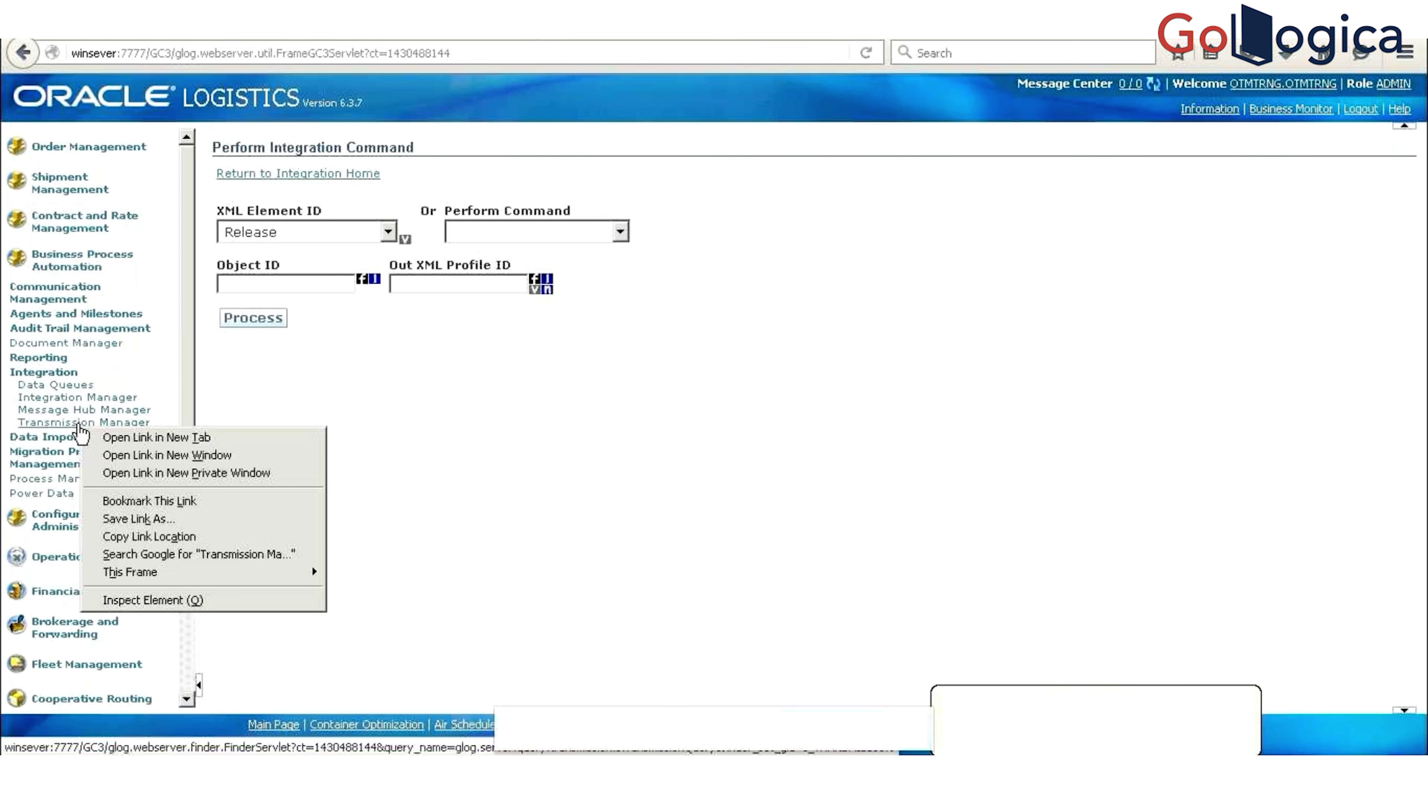
left_click(124, 444)
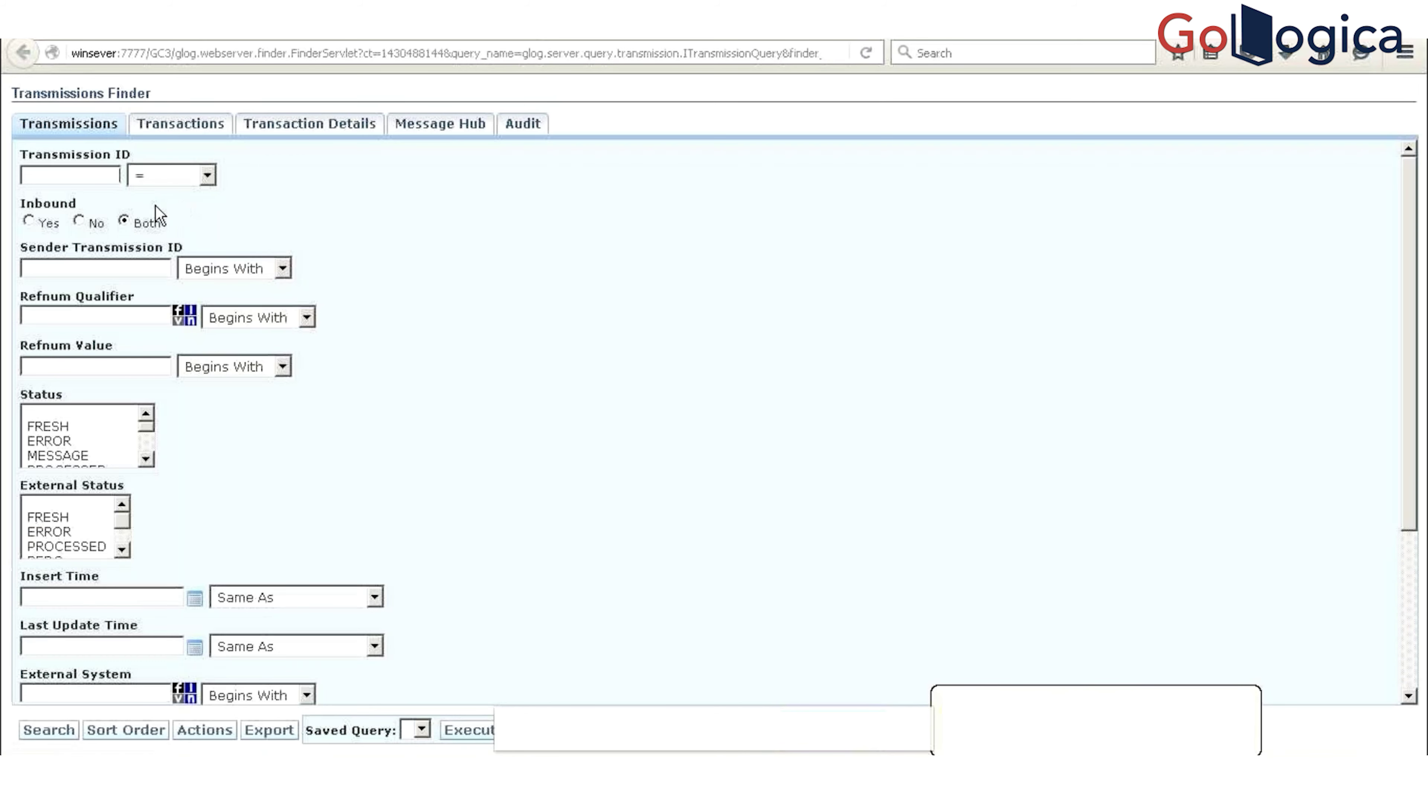
type("905")
key("Return")
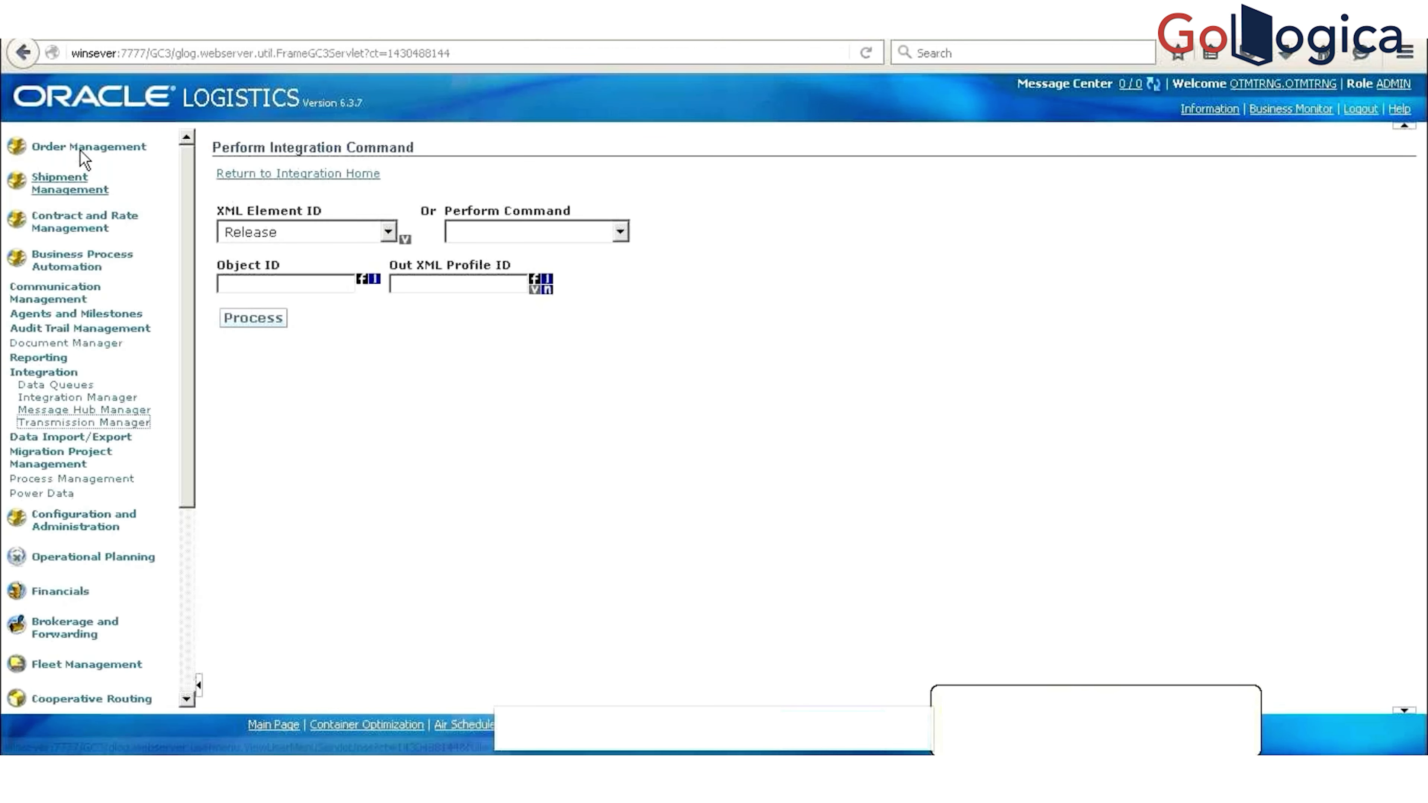
left_click(80, 149)
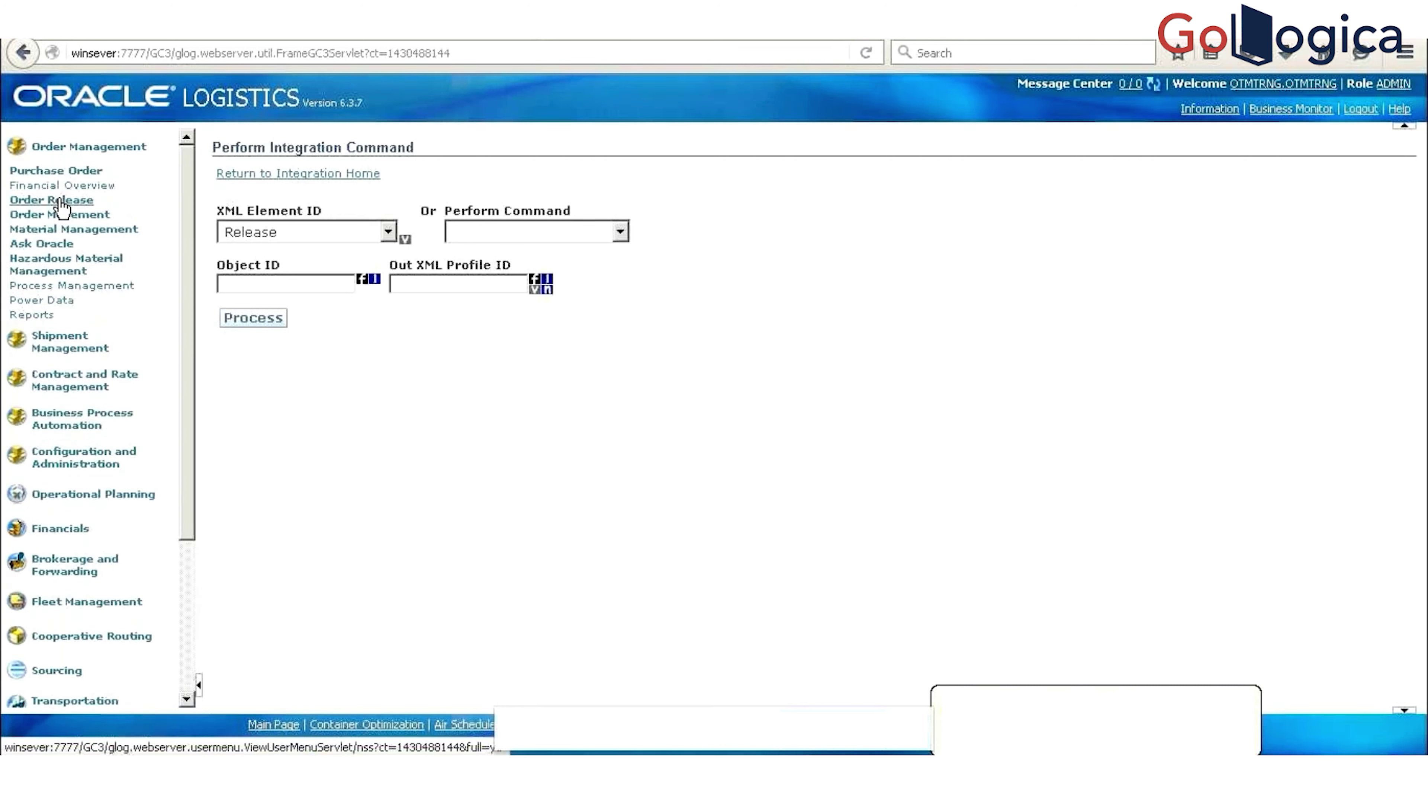
right_click(62, 201)
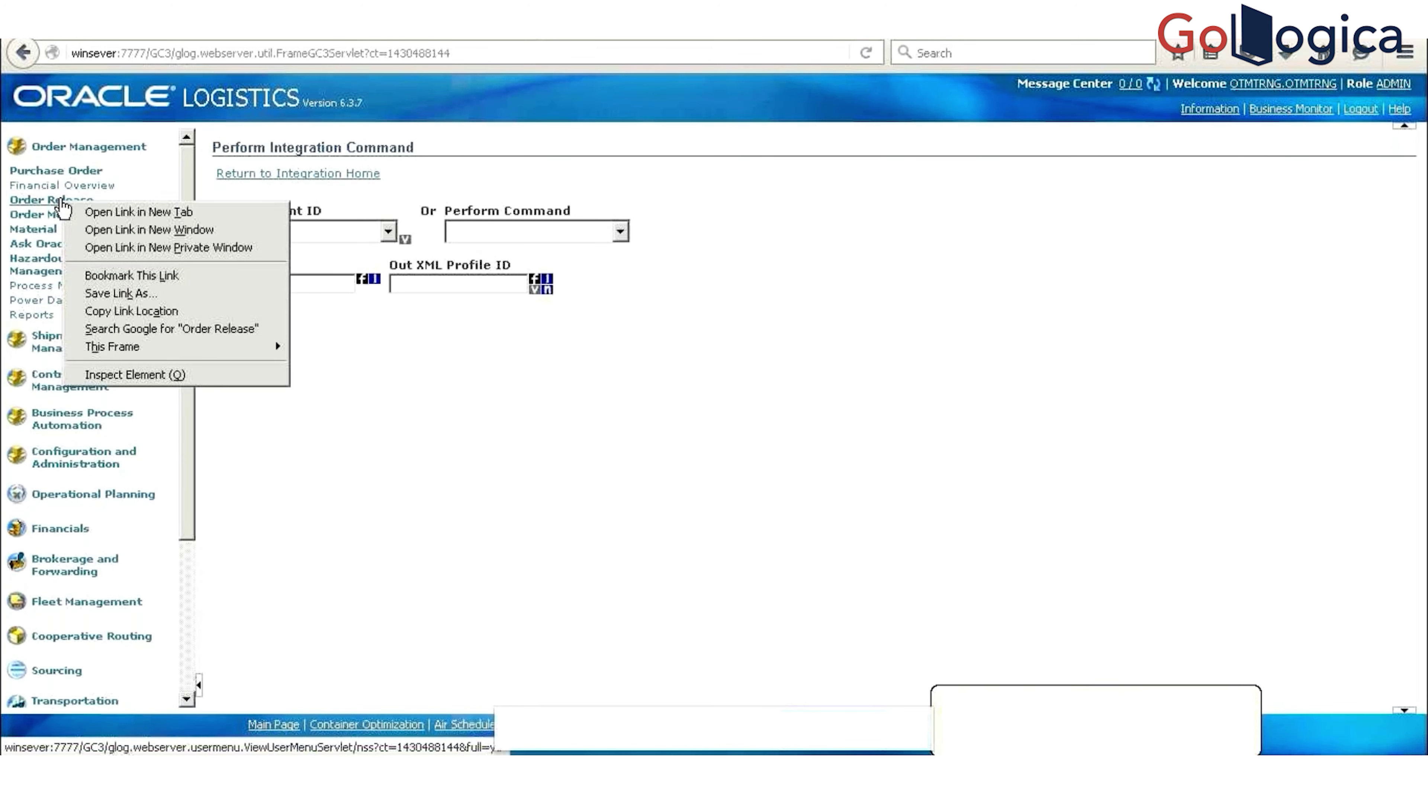
left_click(112, 219)
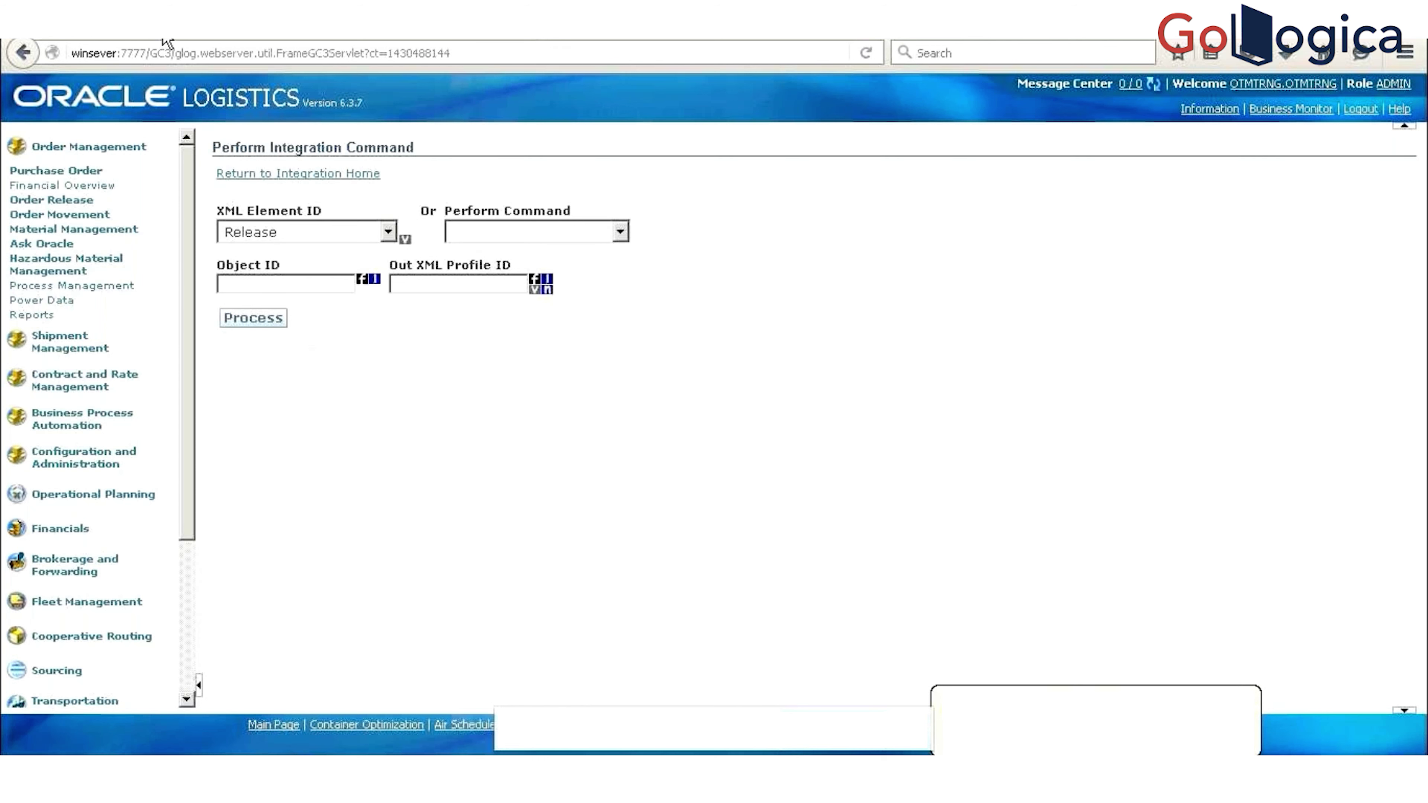
left_click(242, 38)
Step: Expand Order Release under Order Management and try to open its Order Release page in a new browser tab
right_click(69, 201)
left_click(51, 204)
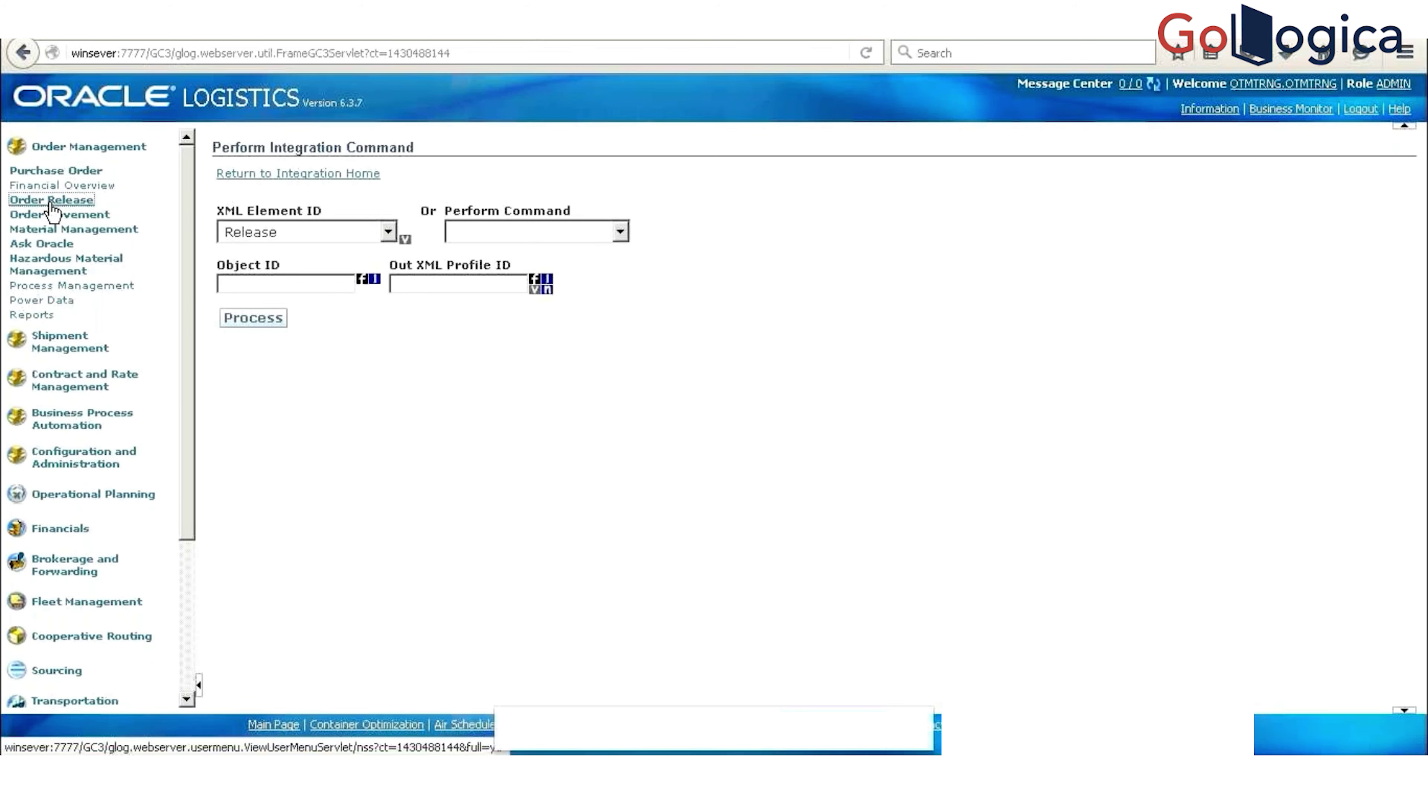
left_click(50, 204)
left_click(50, 203)
left_click(62, 202)
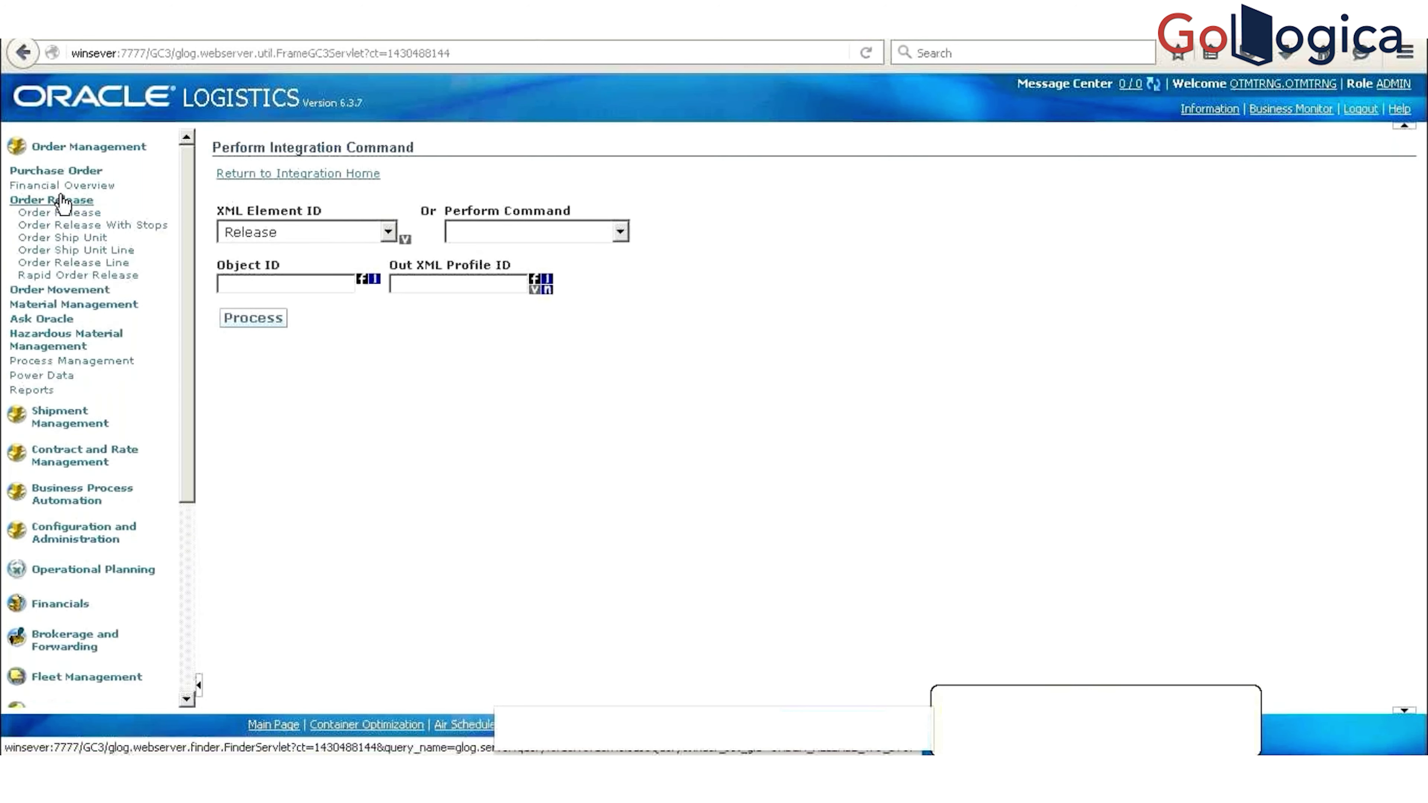
right_click(79, 219)
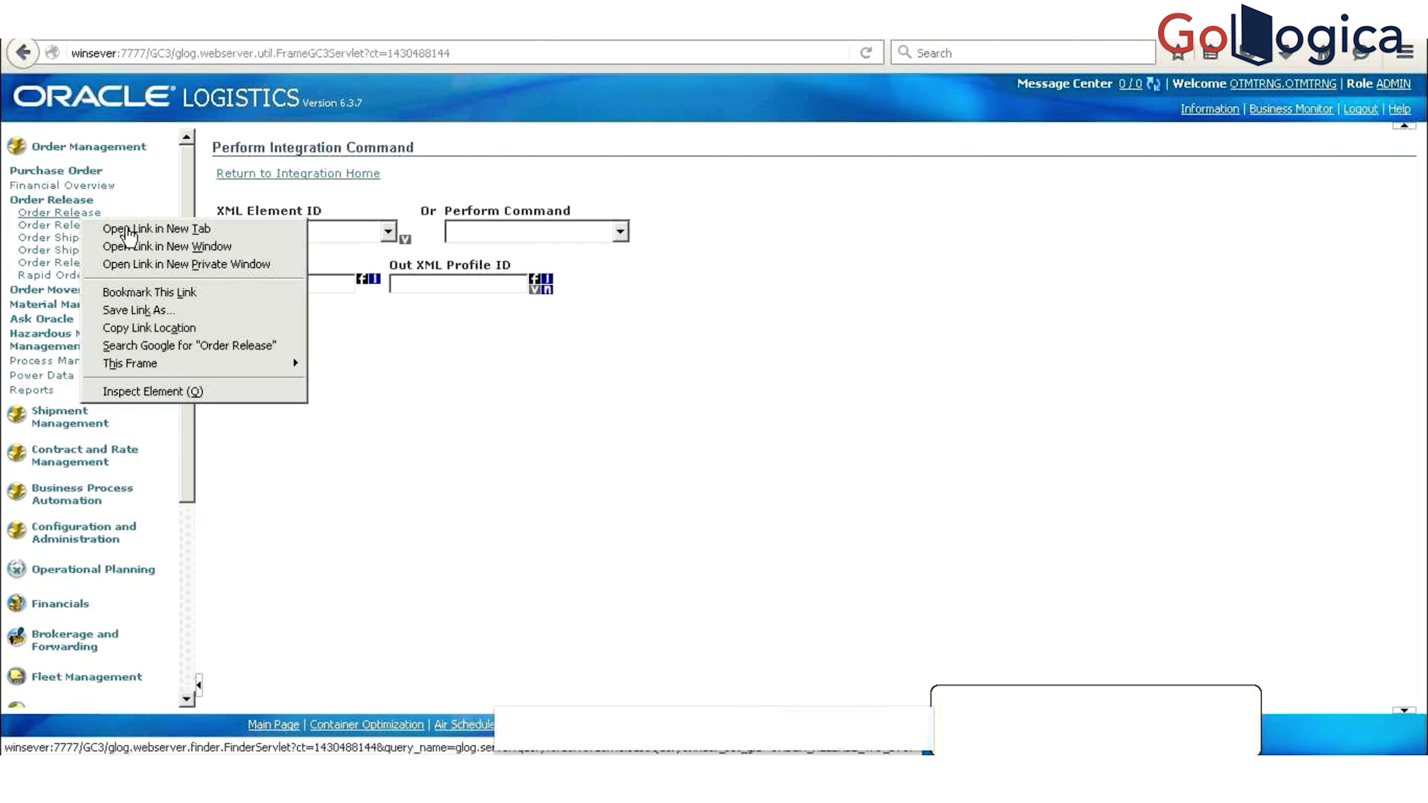
key("Escape")
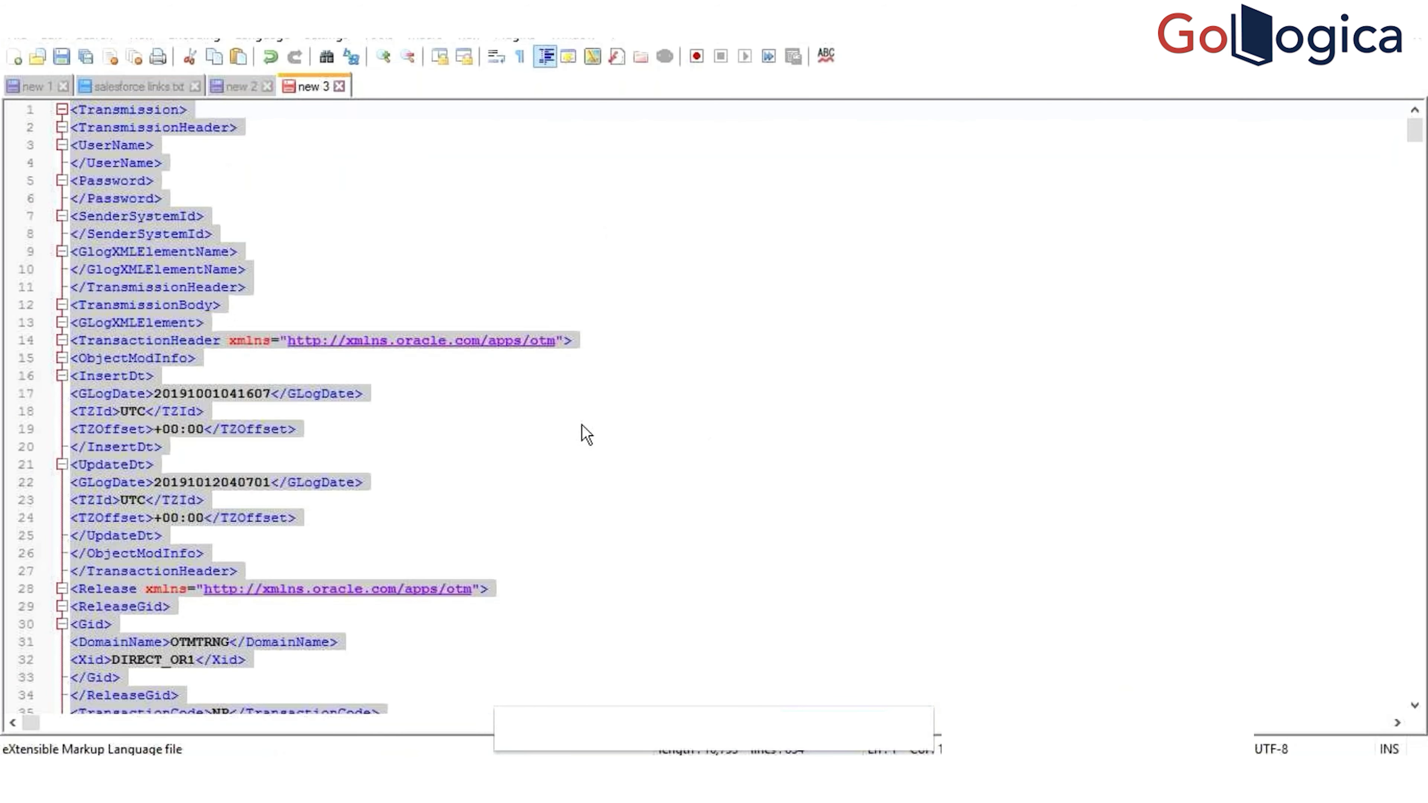
Step: Examine the release XML in Notepad++ from the DomainName and Xid lines down to the TransactionCode and release header elements
left_click(336, 435)
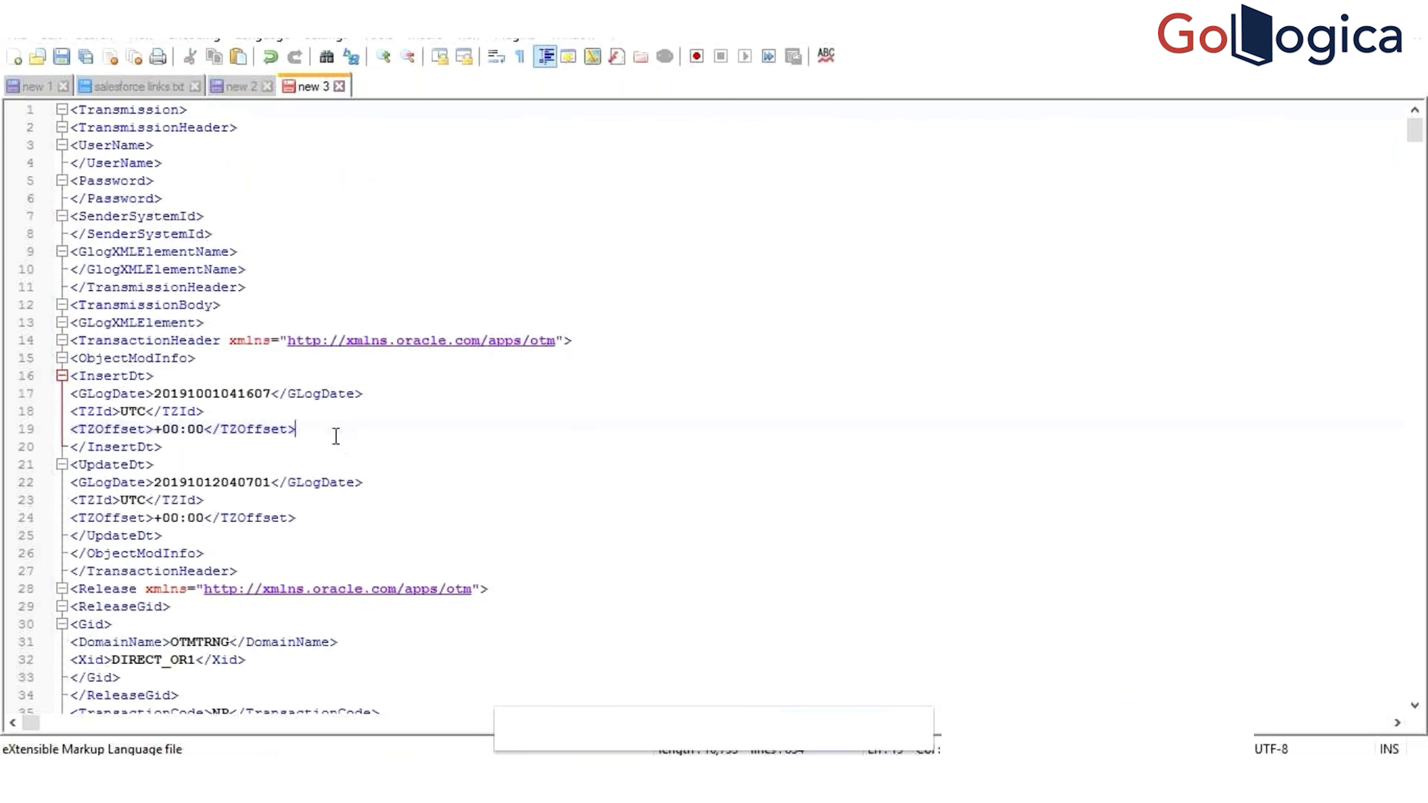
left_click(325, 650)
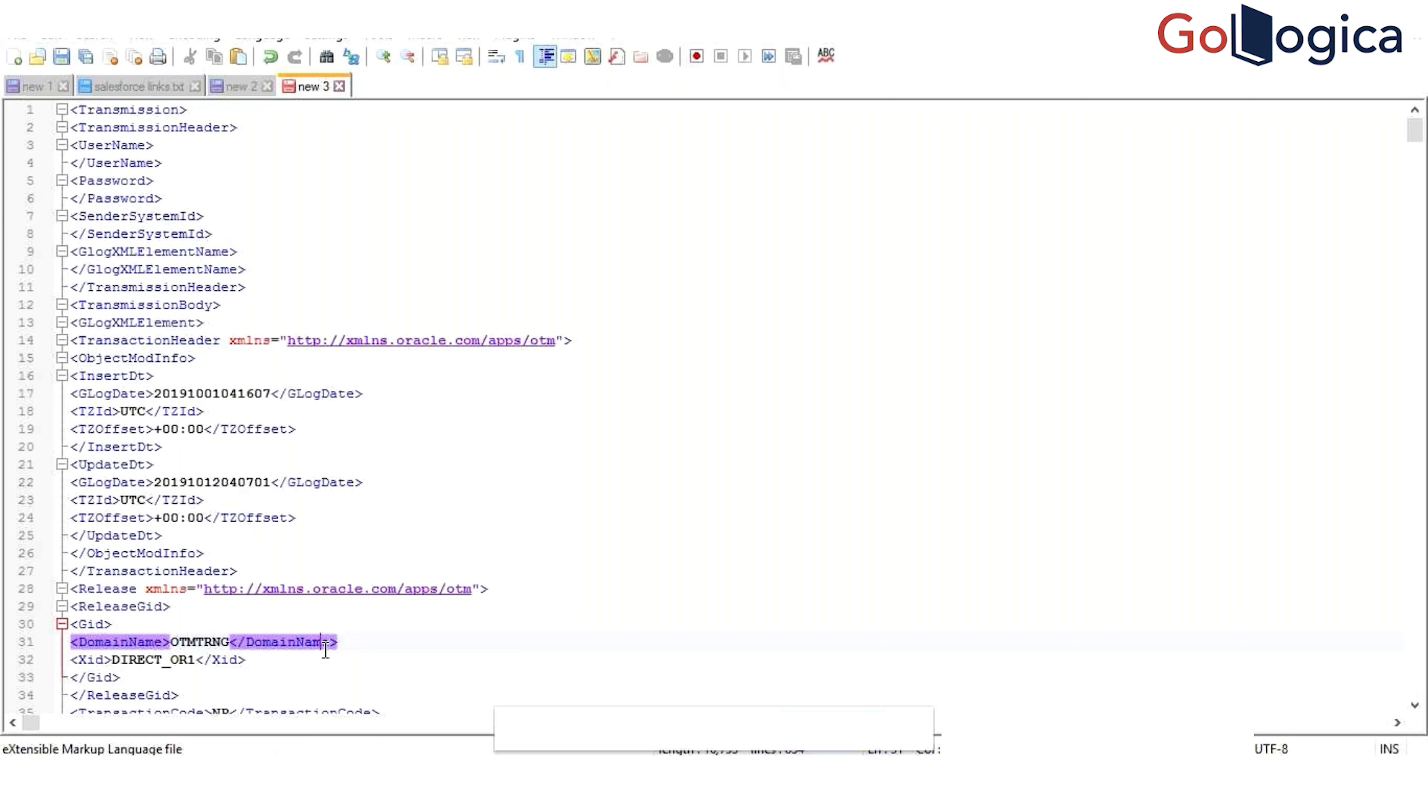
key("Down")
key("Down")
key("Down")
key("Down")
key("Down")
key("Down")
key("Down")
key("Down")
key("Down")
key("Down")
key("Down")
key("Down")
key("Down")
key("Down")
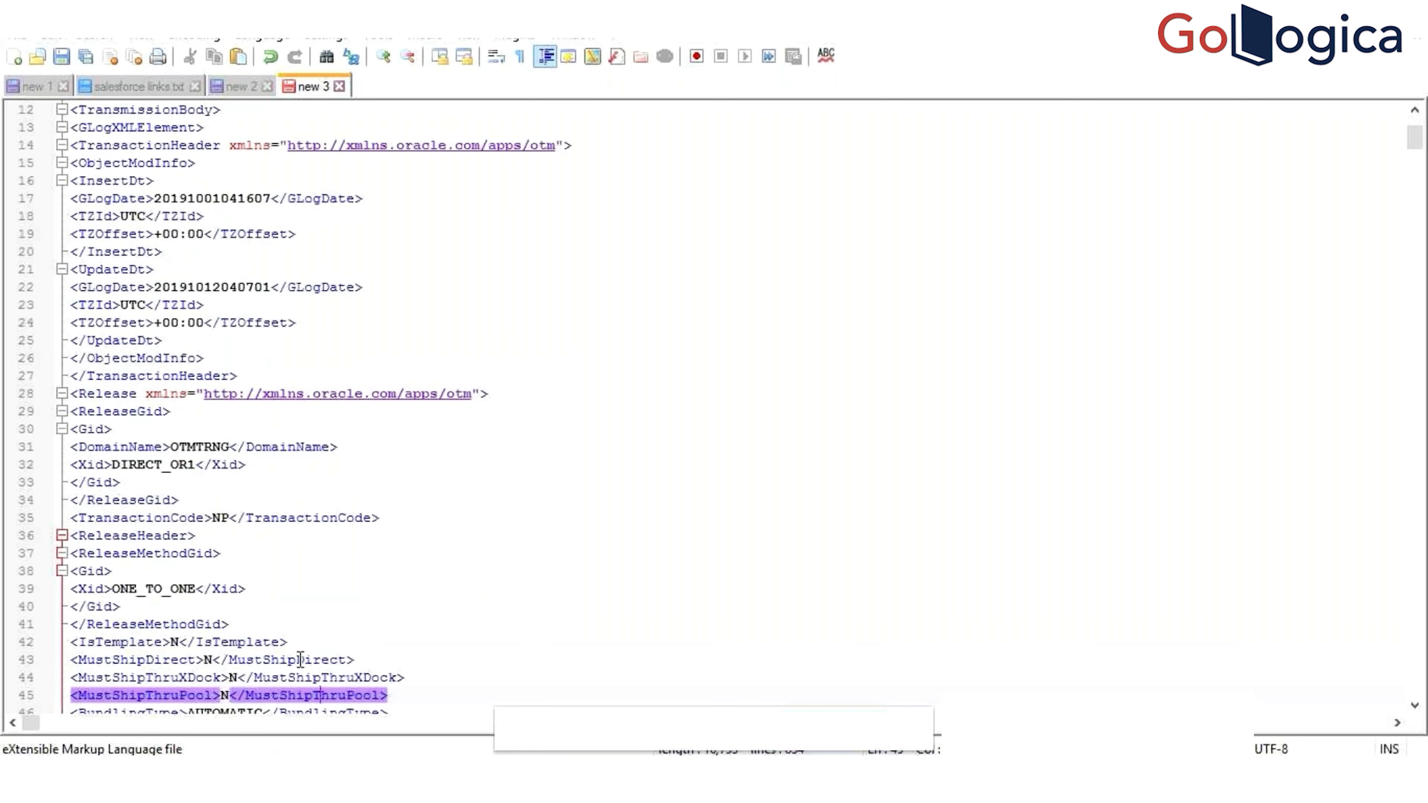
double_click(219, 520)
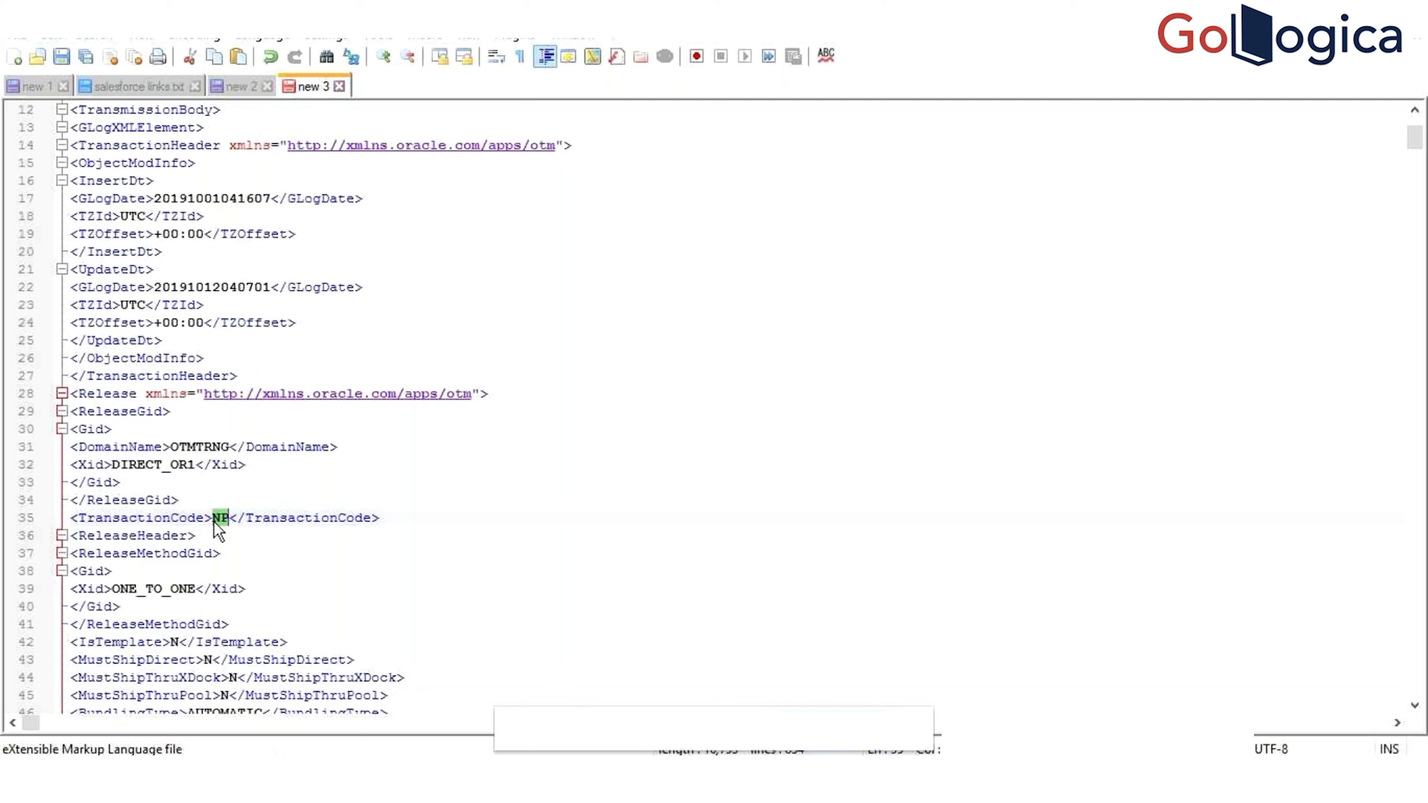
left_click(239, 497)
key("ctrl+a")
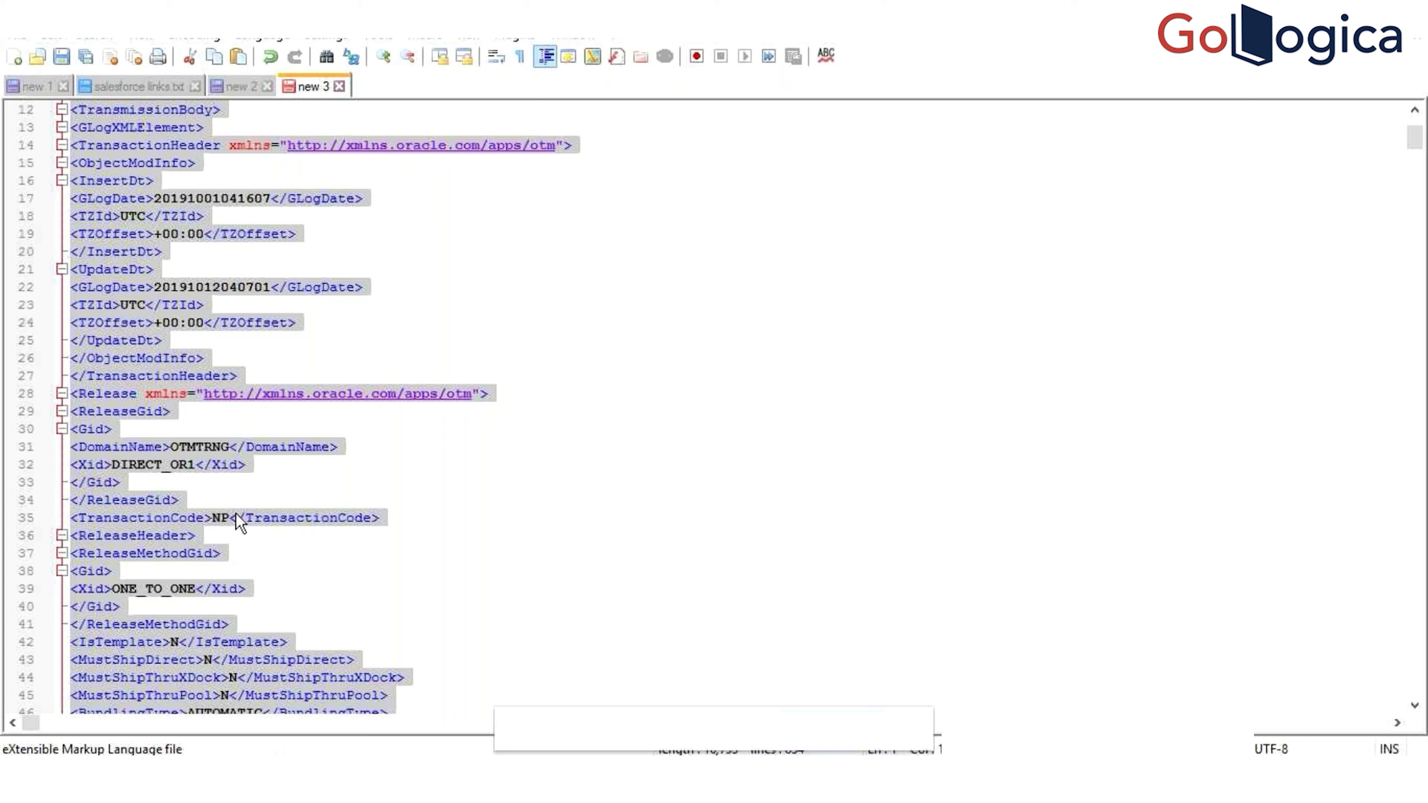
double_click(223, 518)
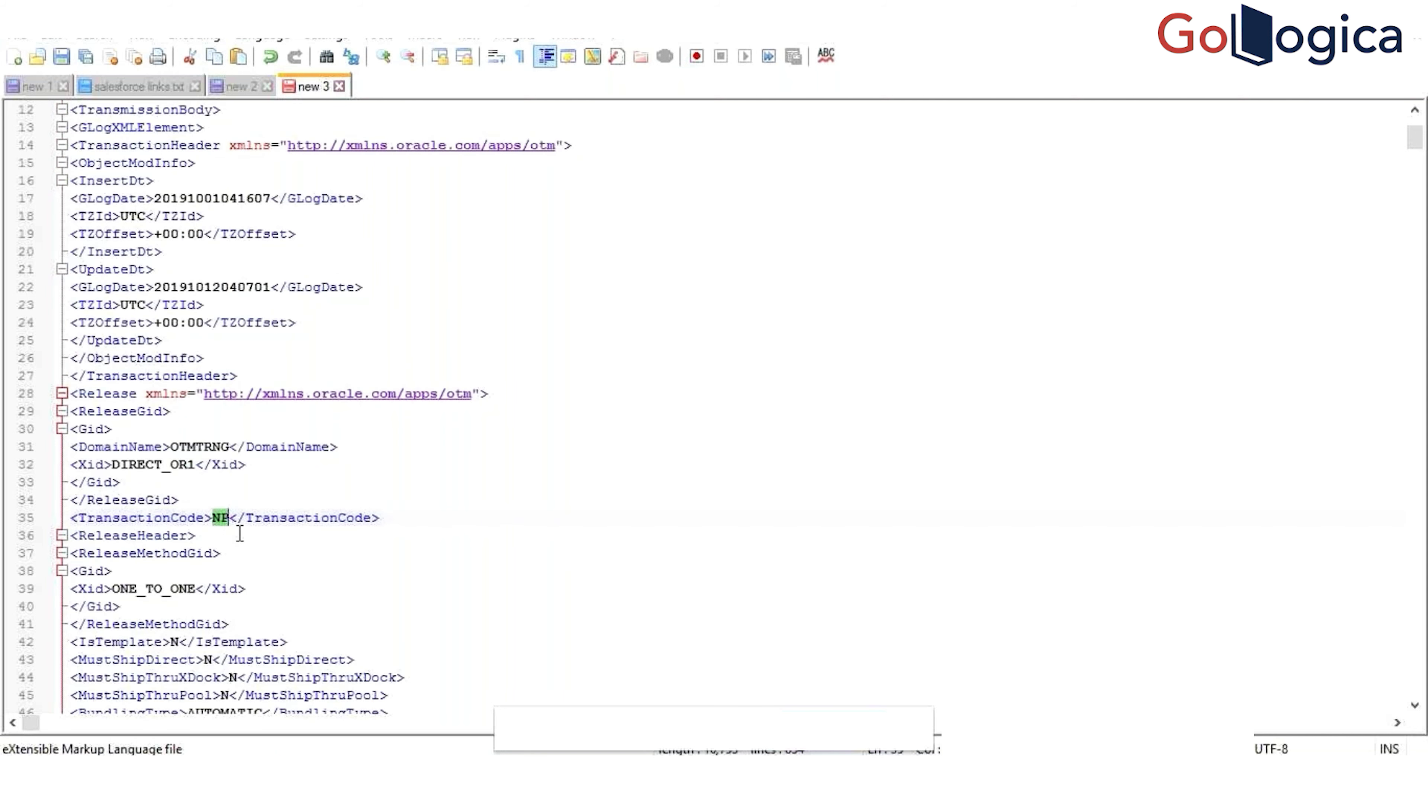
key("ctrl+a")
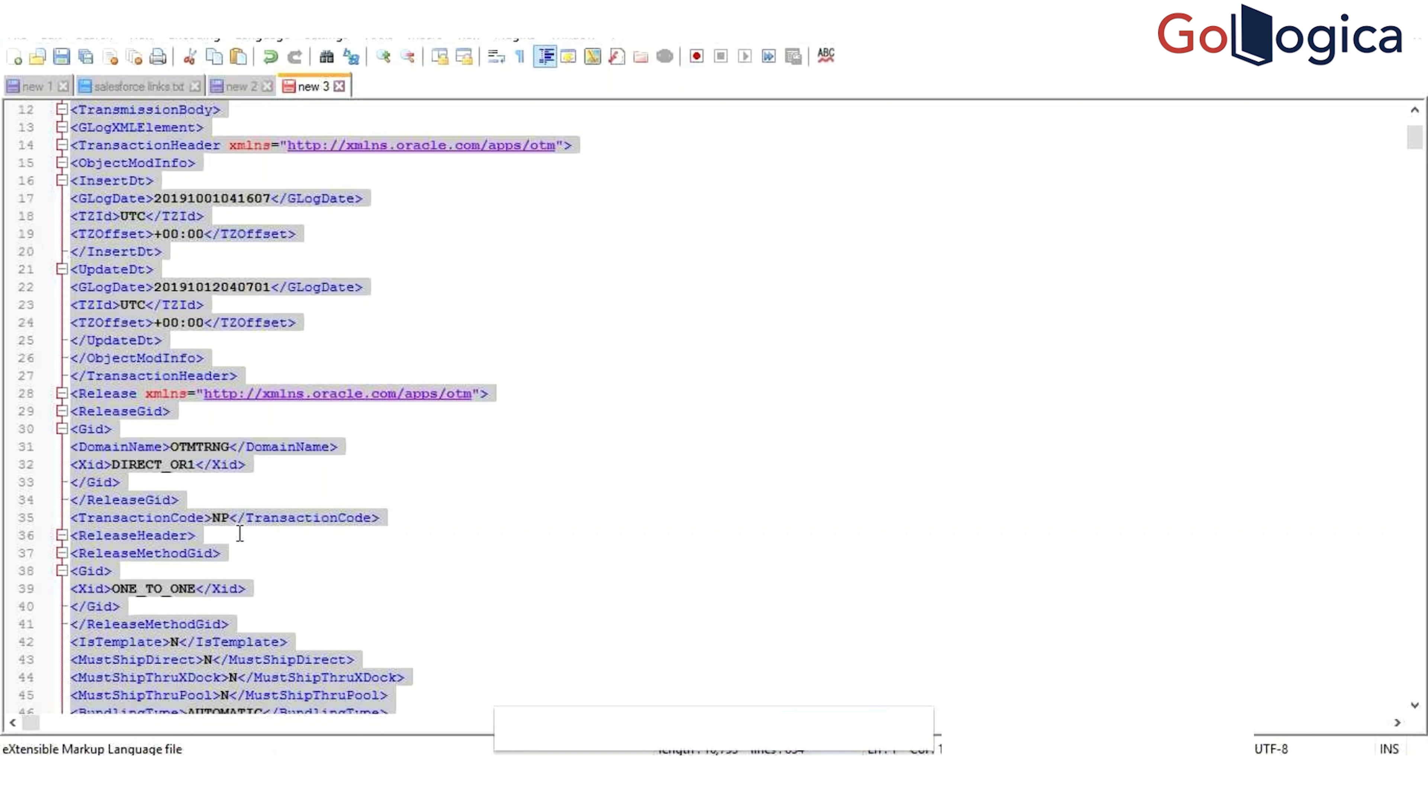
key("ctrl+h")
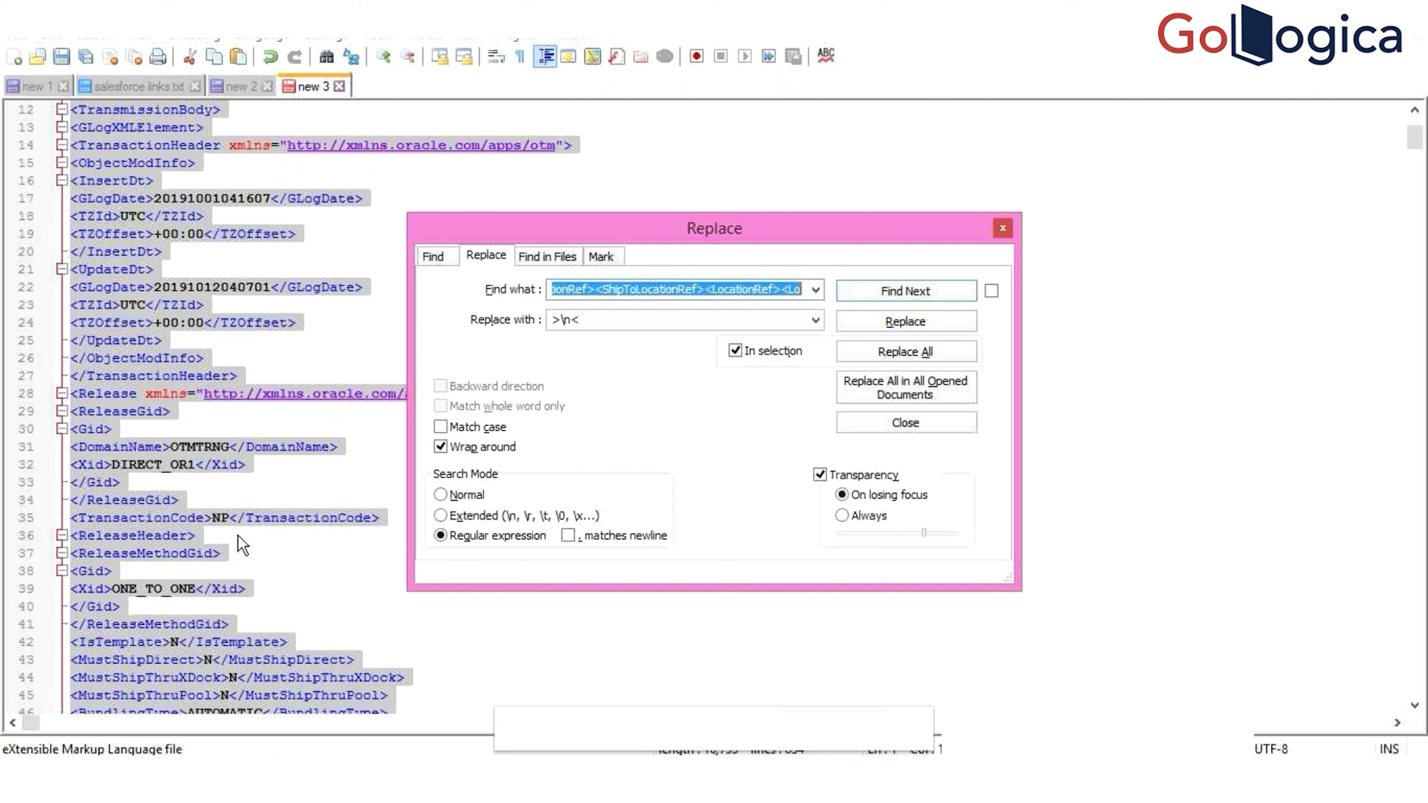
left_click(243, 525)
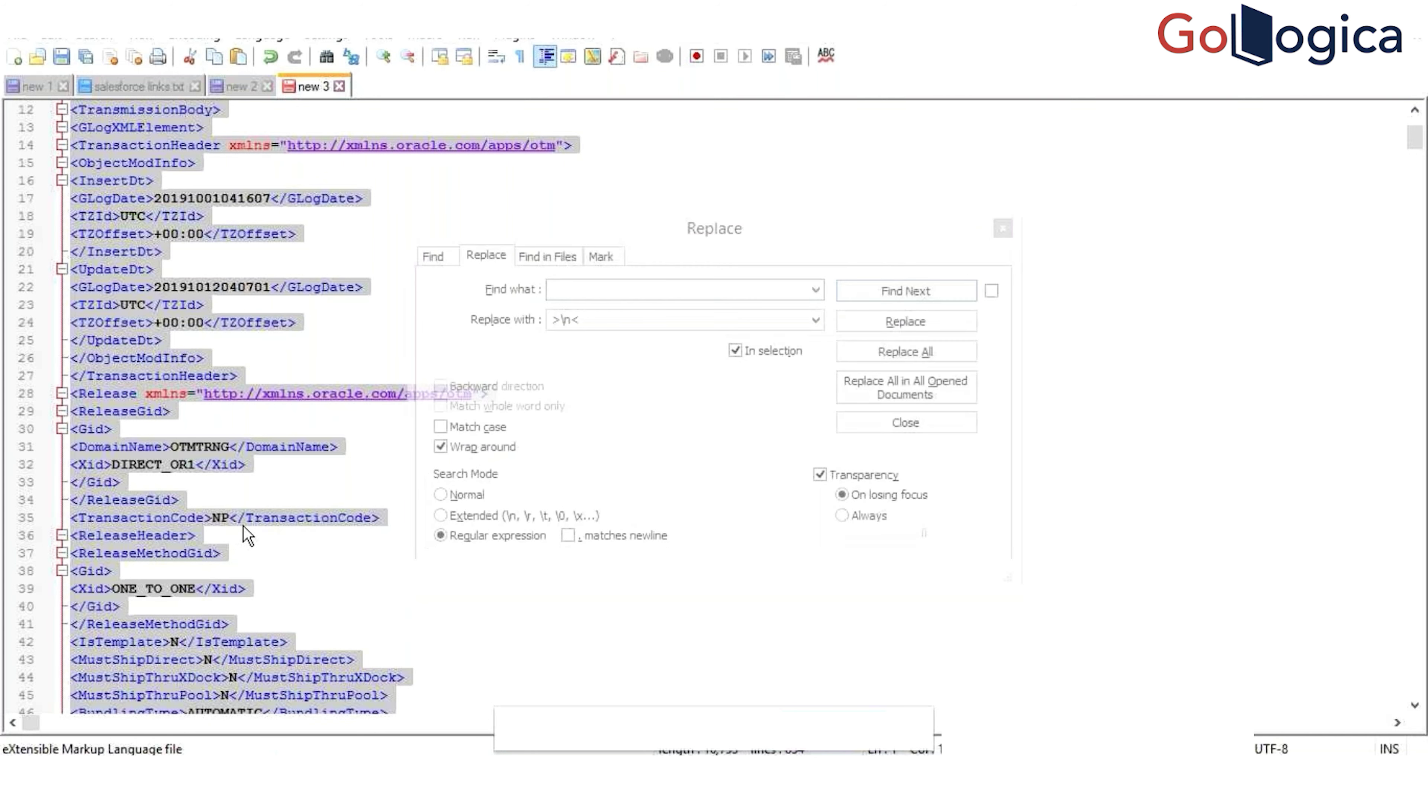
Step: Copy the line <TransactionCode>NP</TransactionCode> and use it as the search text for a Replace operation
left_click(354, 518)
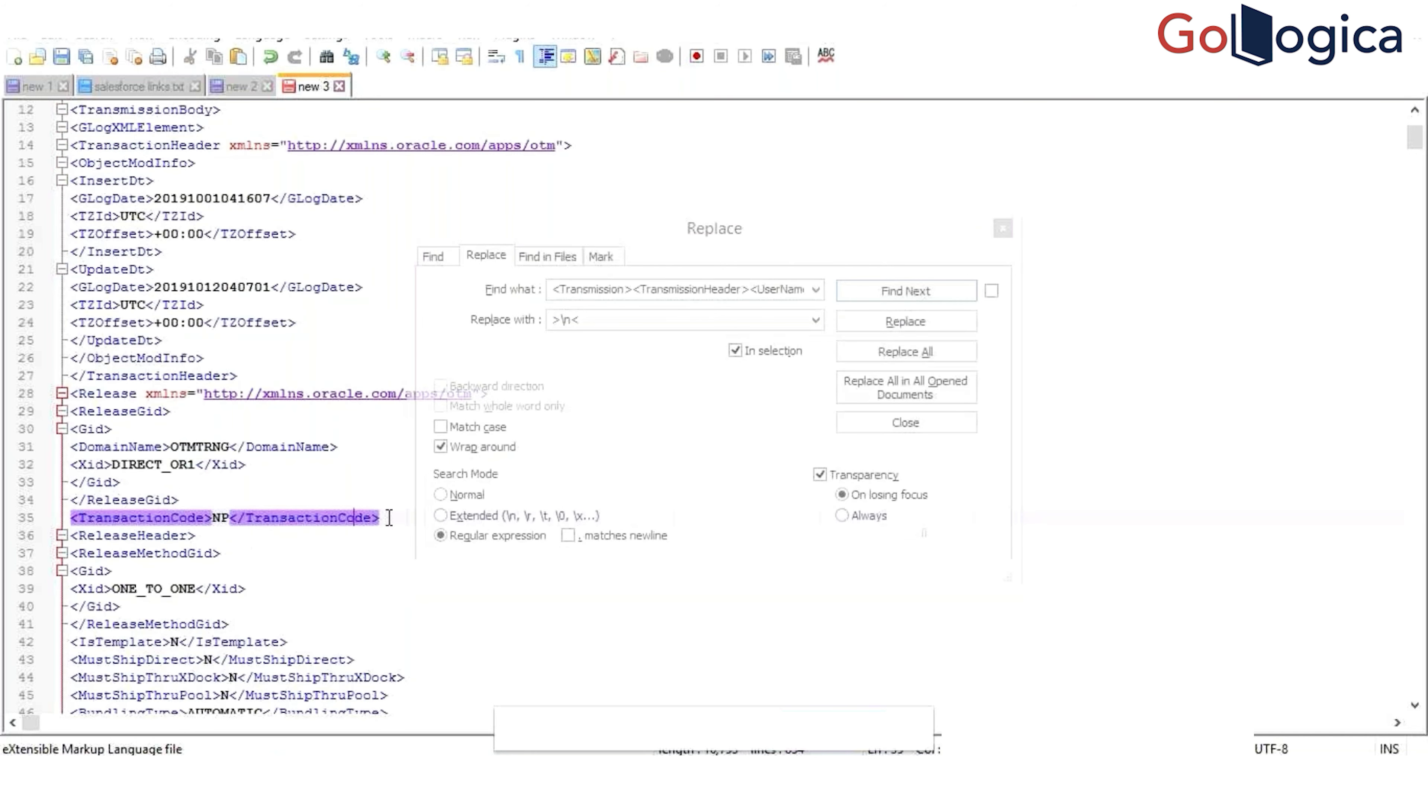
left_click(56, 518)
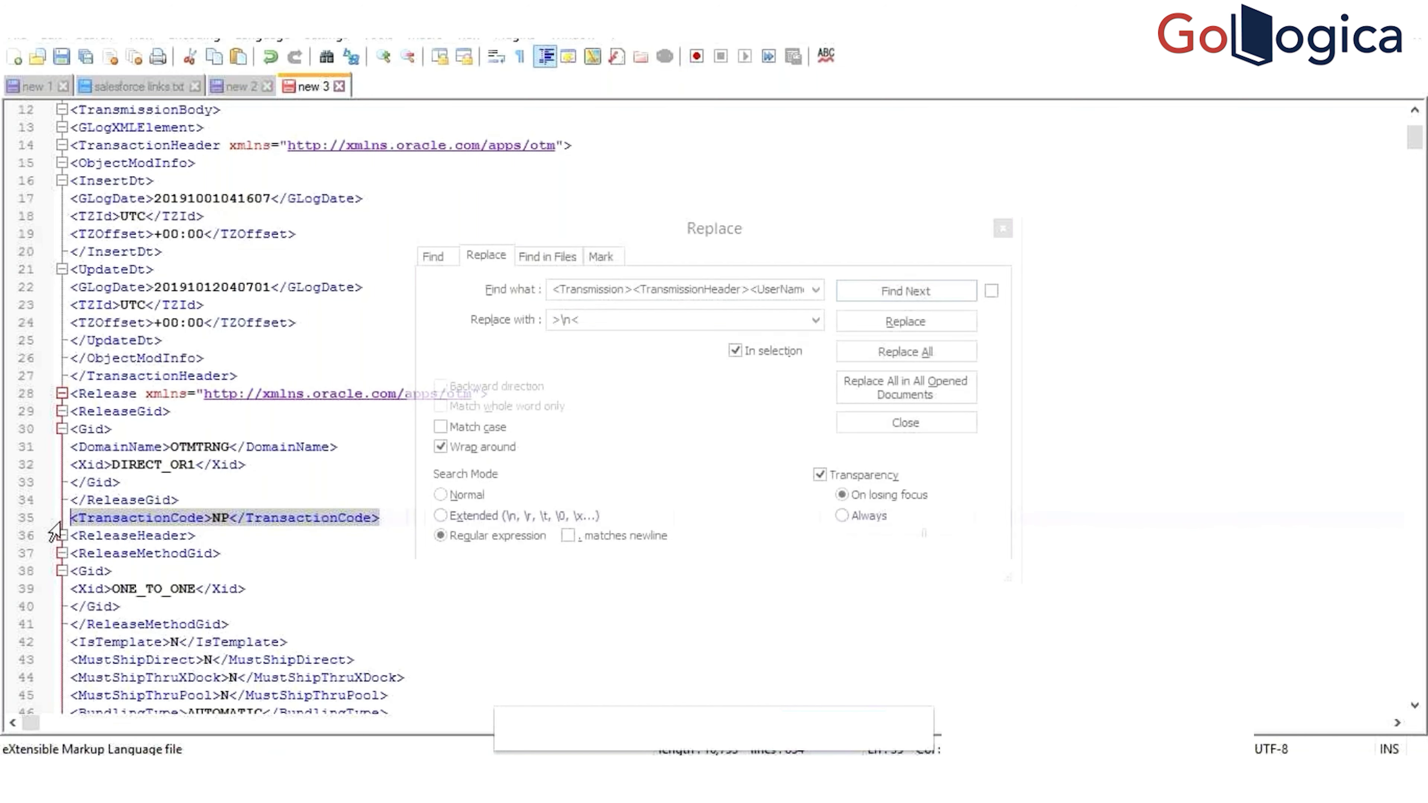
key("ctrl+h")
key("ctrl+c")
key("End")
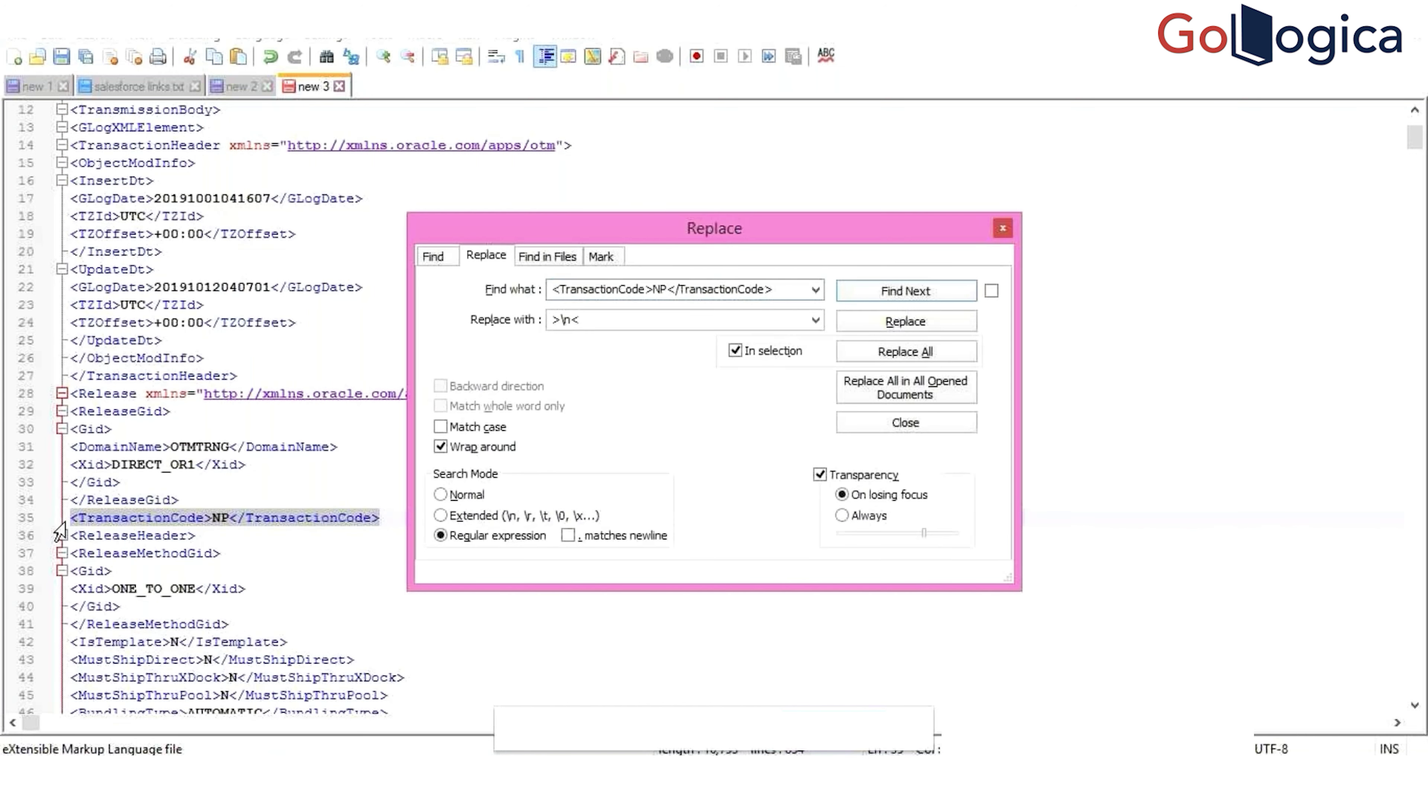
key("Tab")
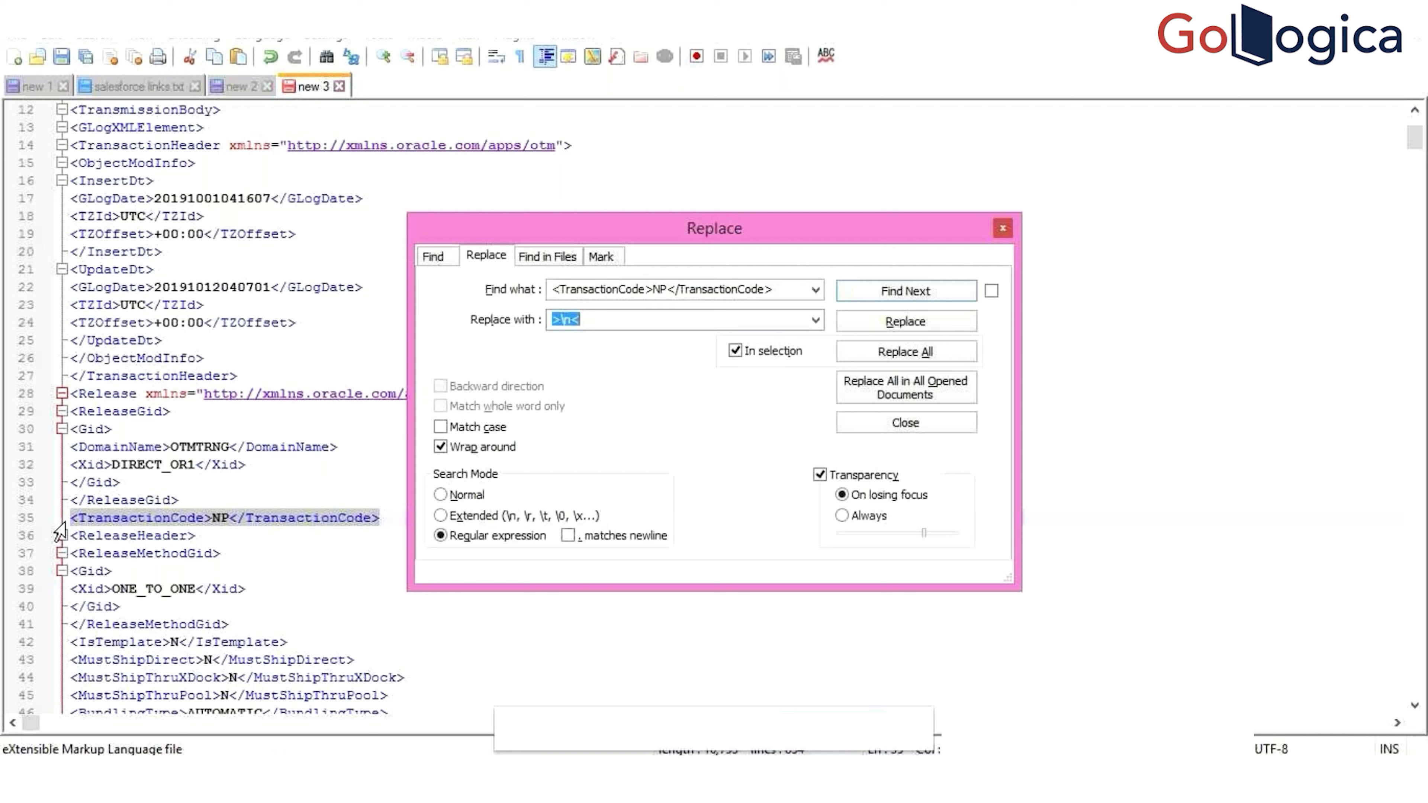
left_click(61, 531)
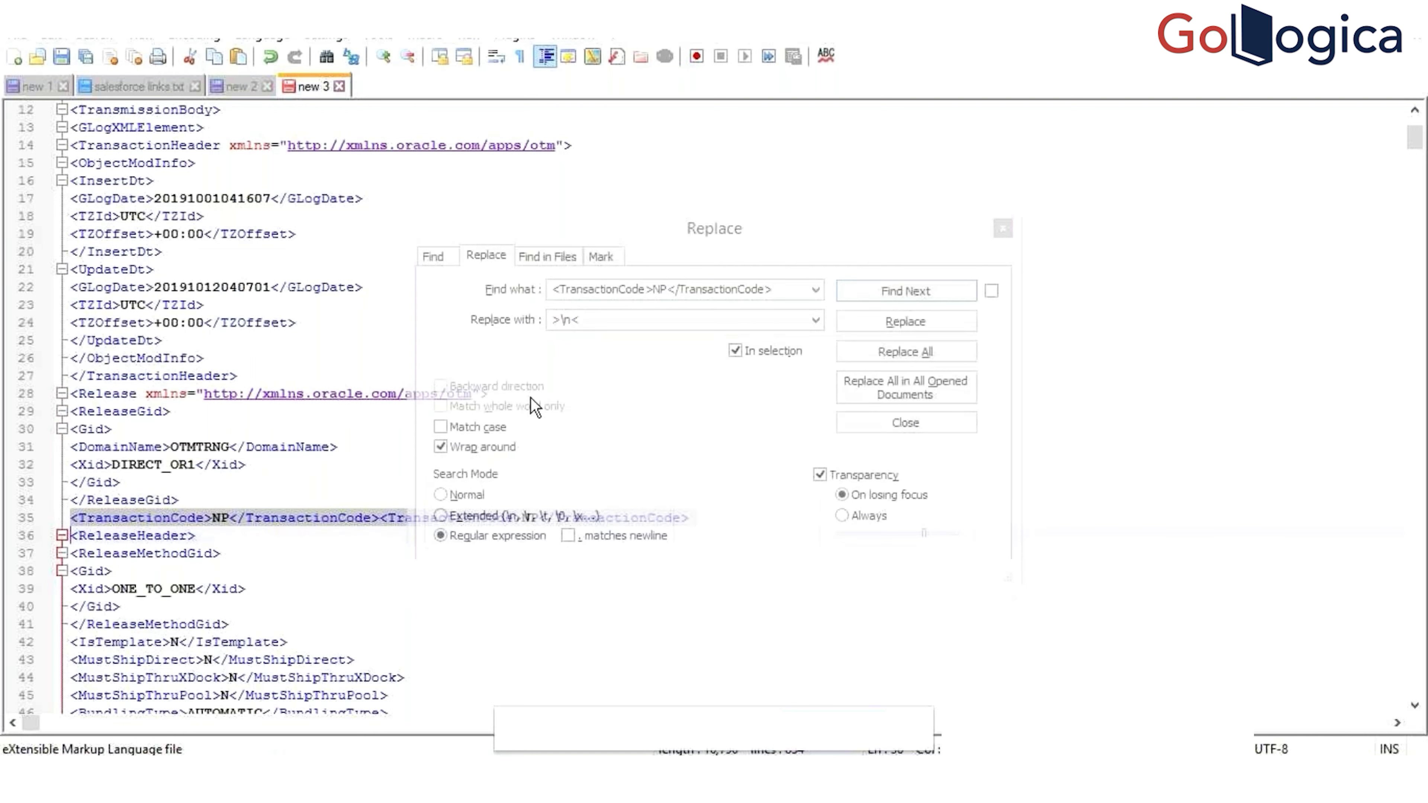
Step: Replace every <TransactionCode>NP</TransactionCode> with <TransactionCode>IU</TransactionCode> throughout the XML, and close the Replace dialog
left_click(591, 320)
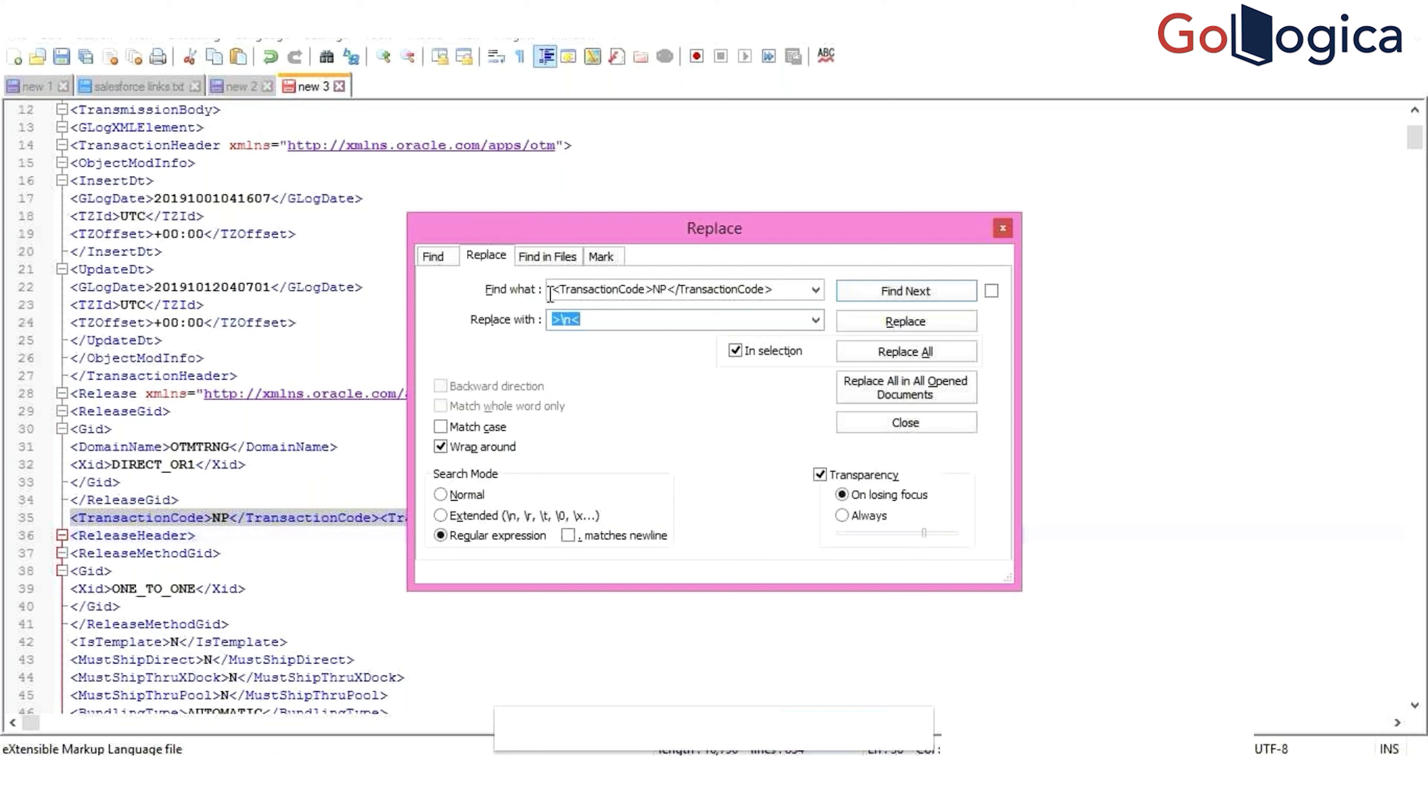
key("ctrl+v")
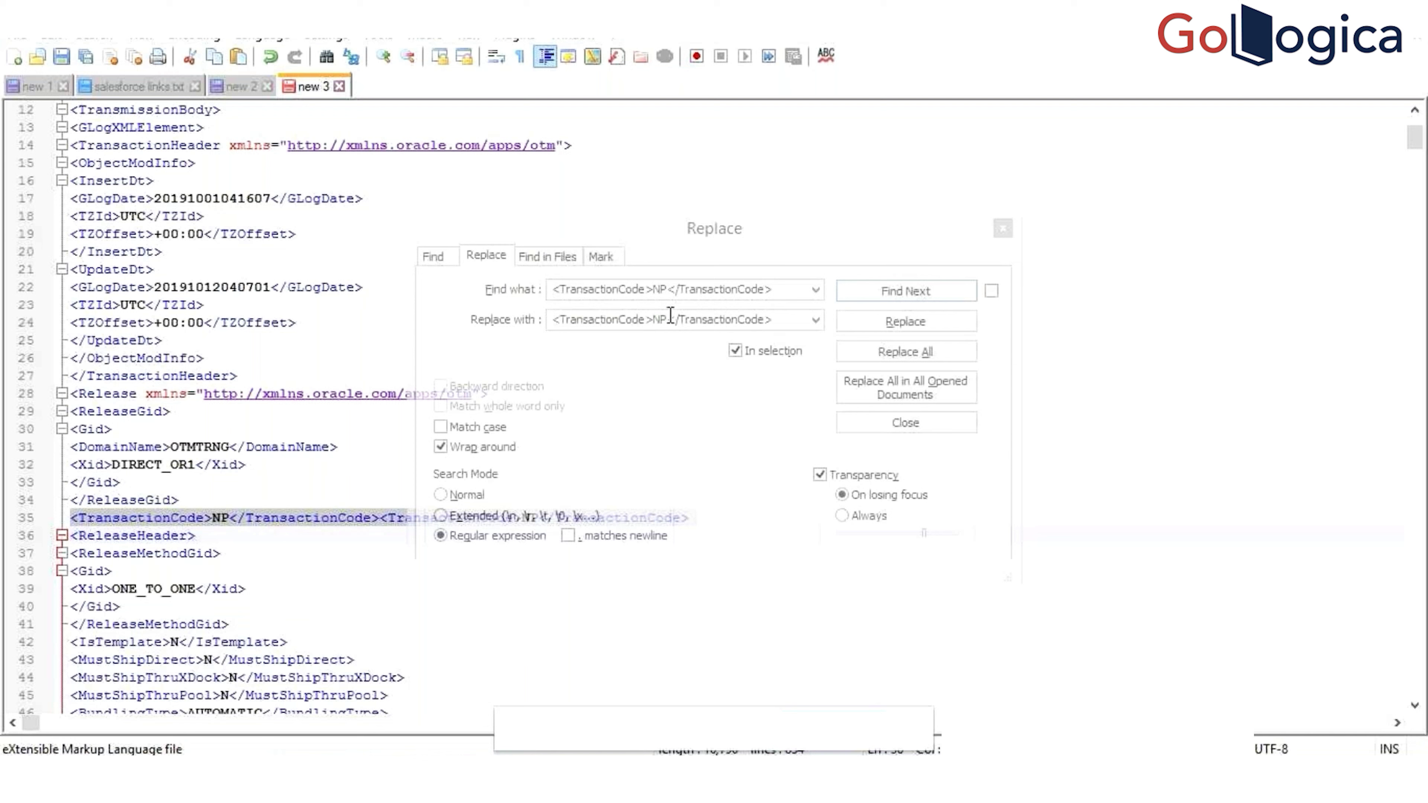
key("Left")
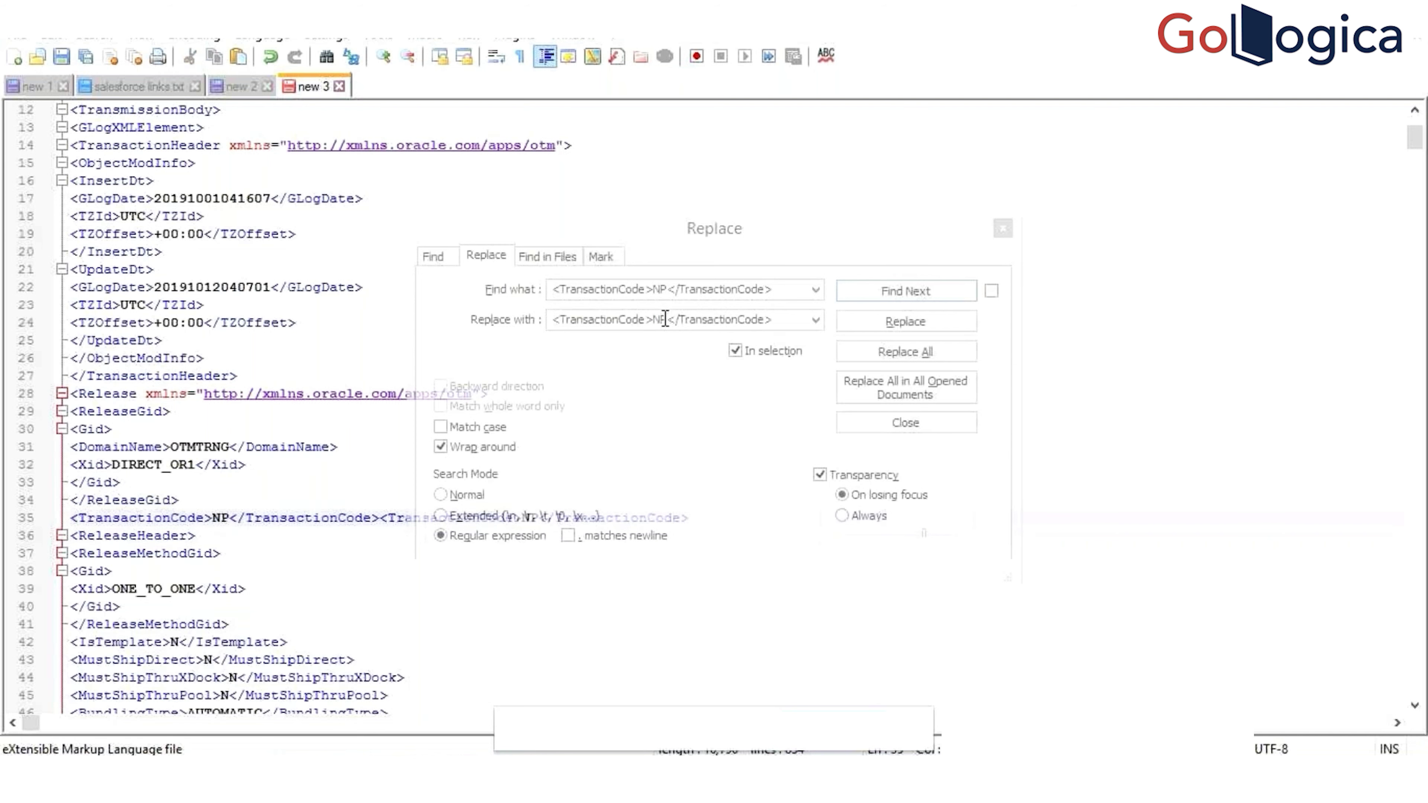
left_click(665, 319)
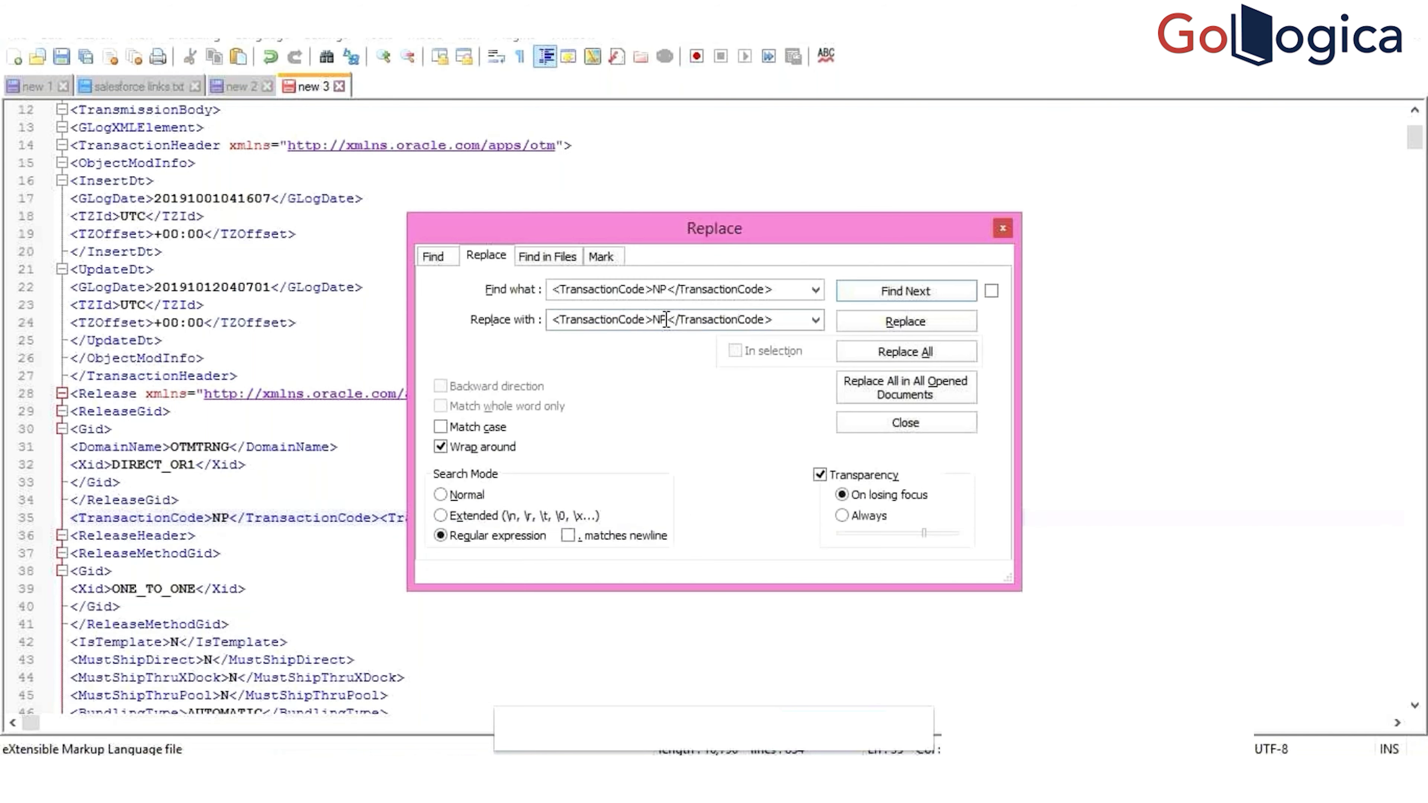
key("BackSpace")
key("BackSpace")
type("IU")
left_click(884, 342)
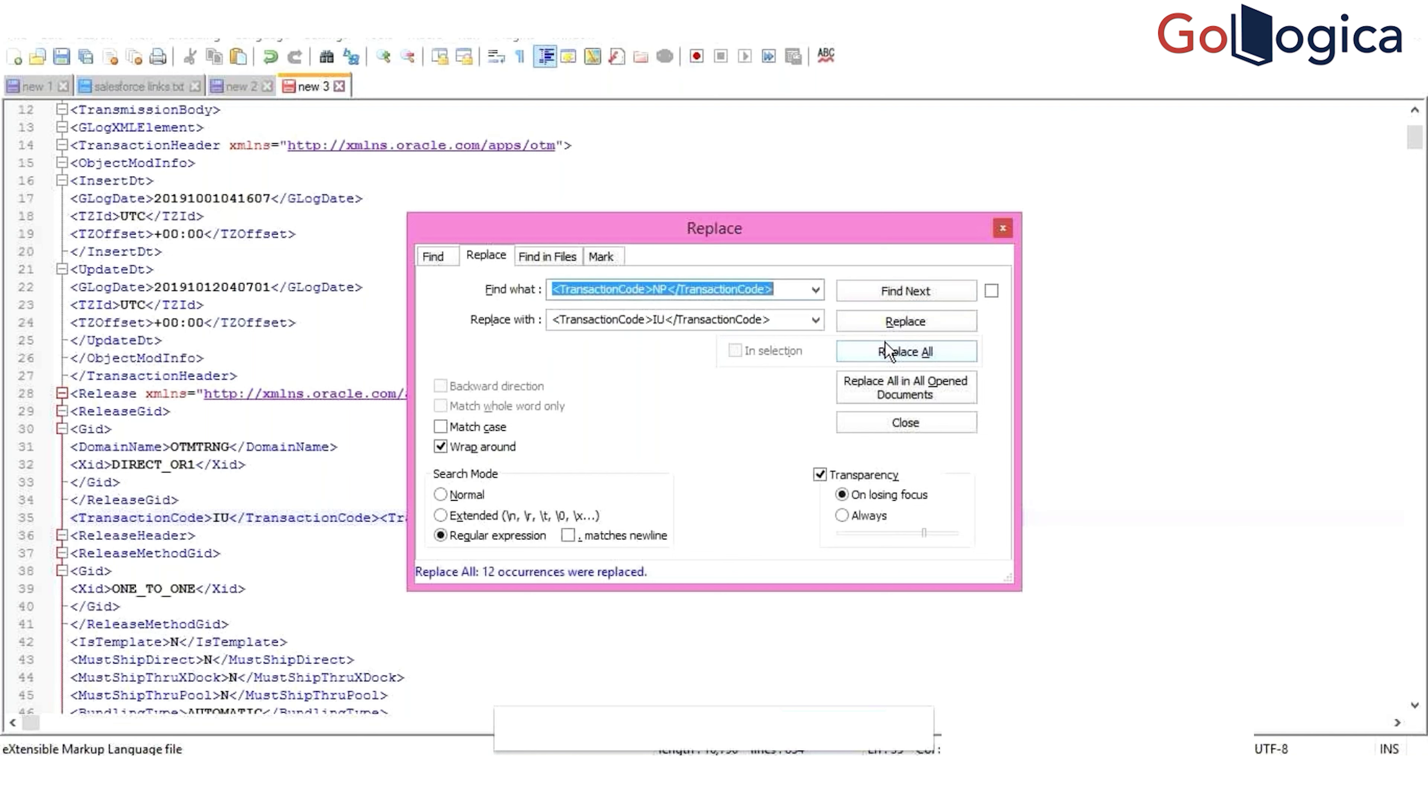
left_click(1000, 229)
Step: Delete the duplicate TransactionCode element at the end of line 35
left_click(380, 518)
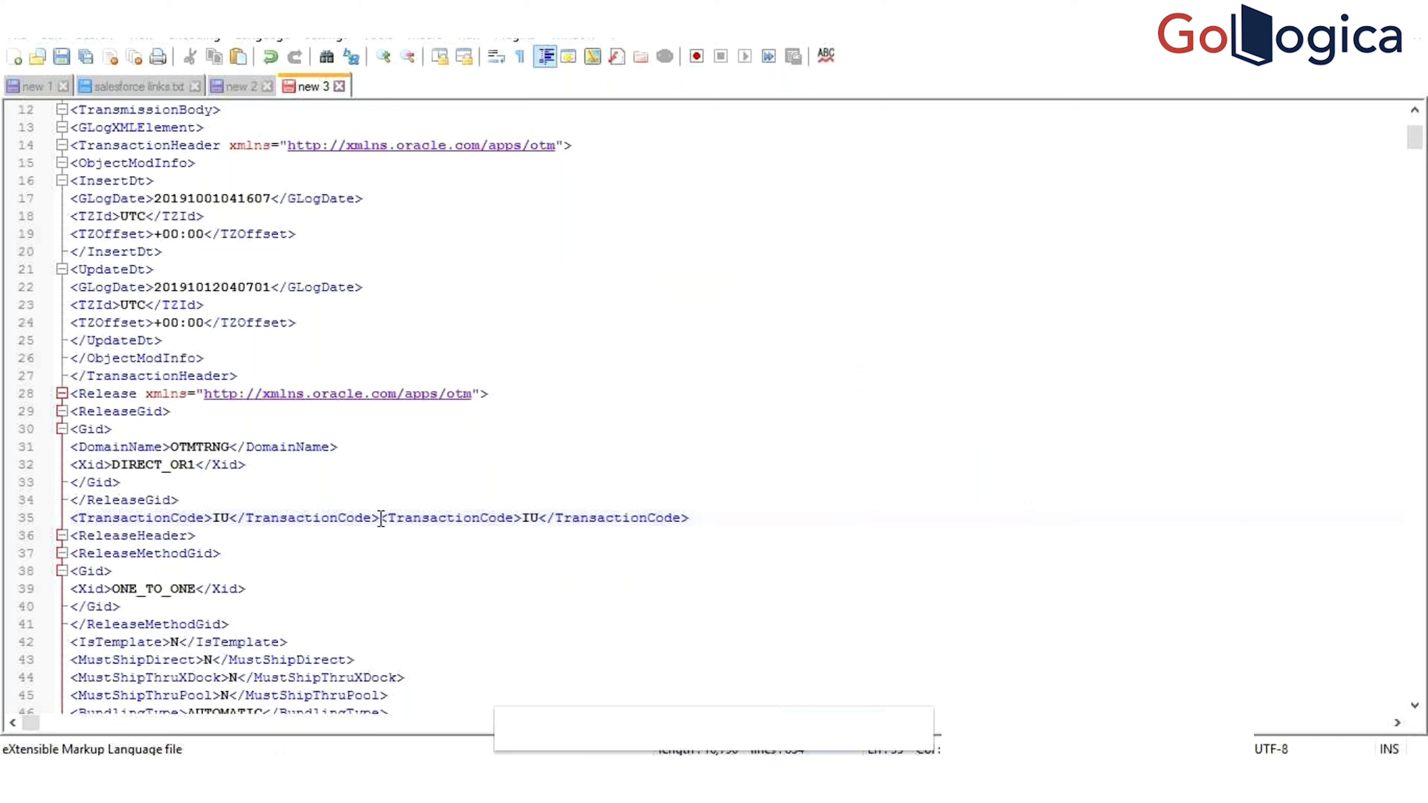
key("shift+End")
key("Delete")
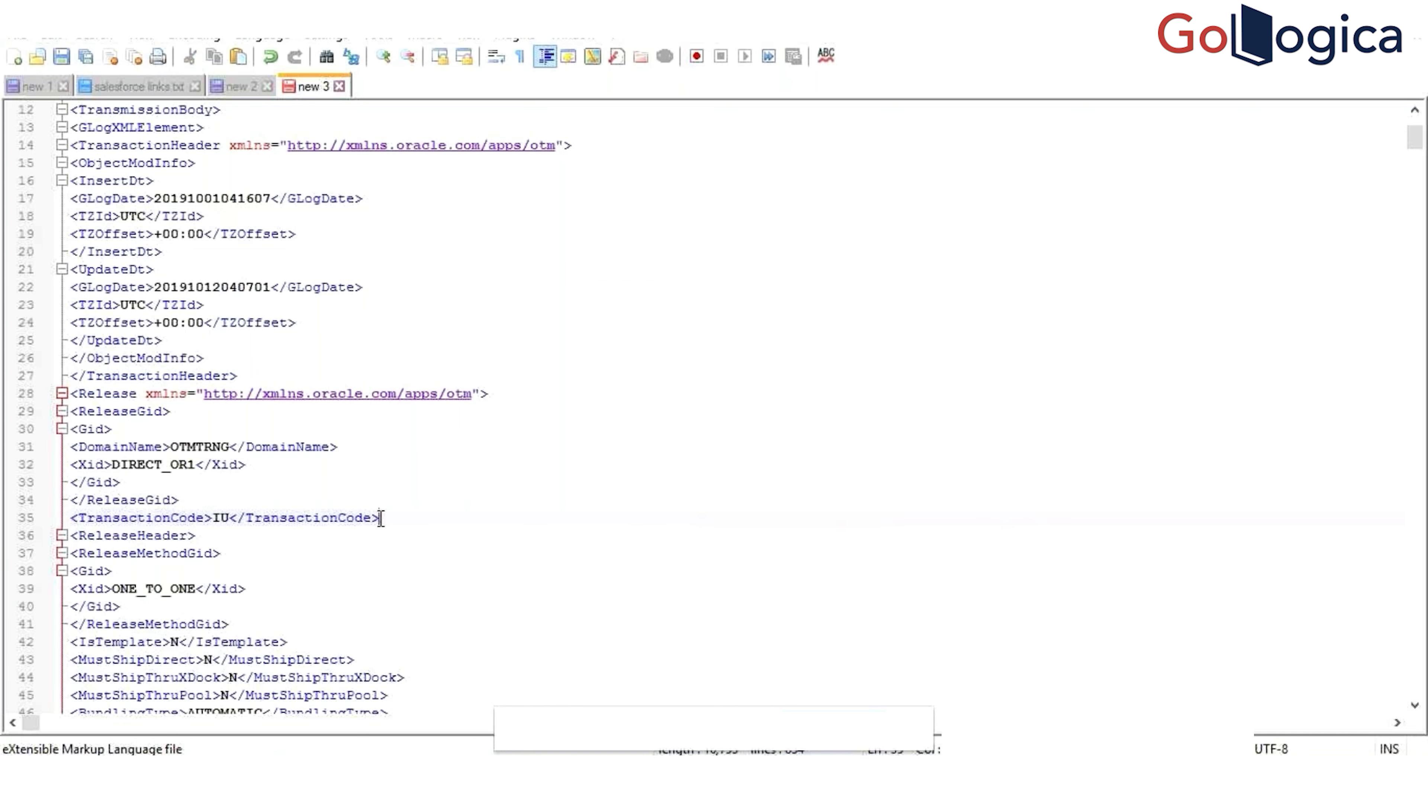
Step: Copy the entire edited release XML and paste it into a new Notepad document on the remote server
key("ctrl+a")
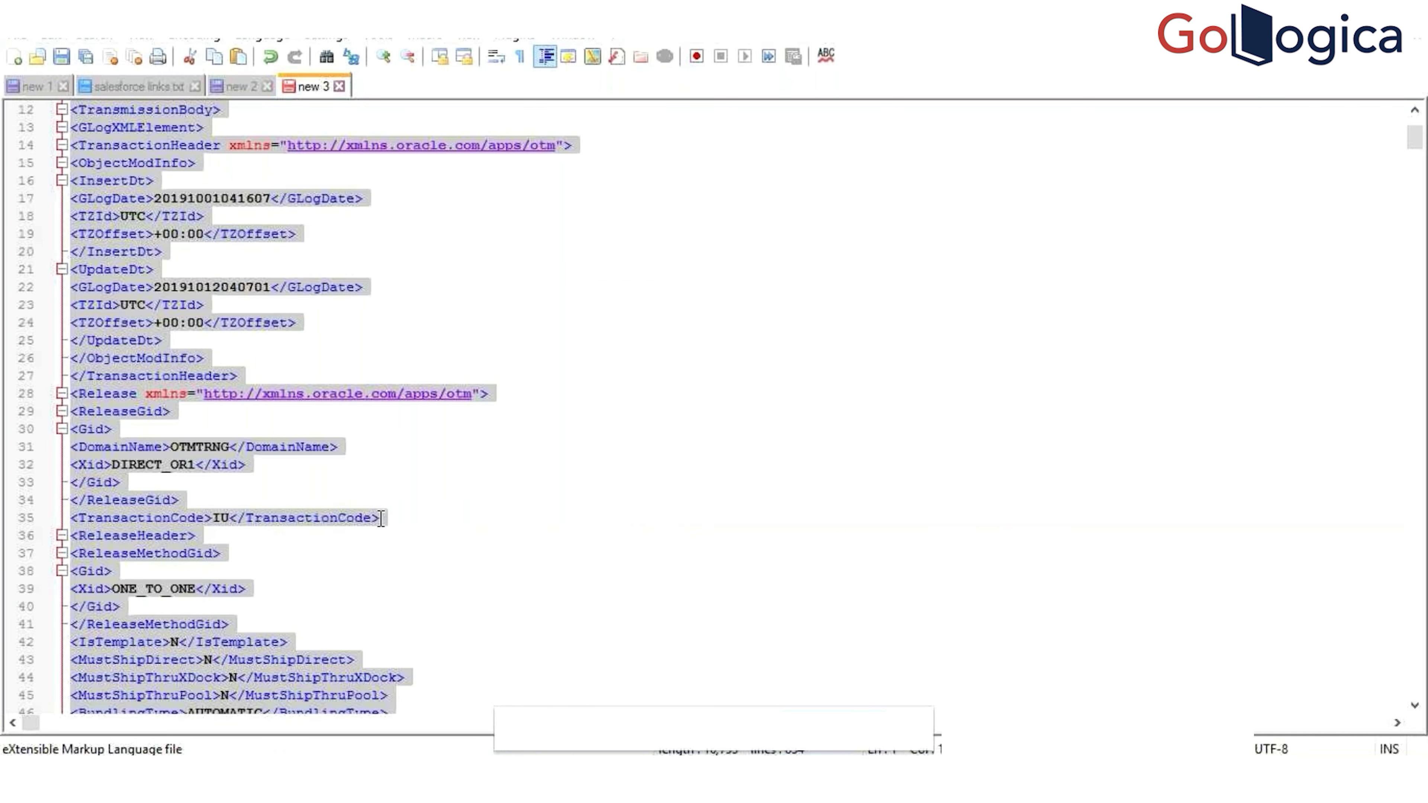
key("alt+Tab")
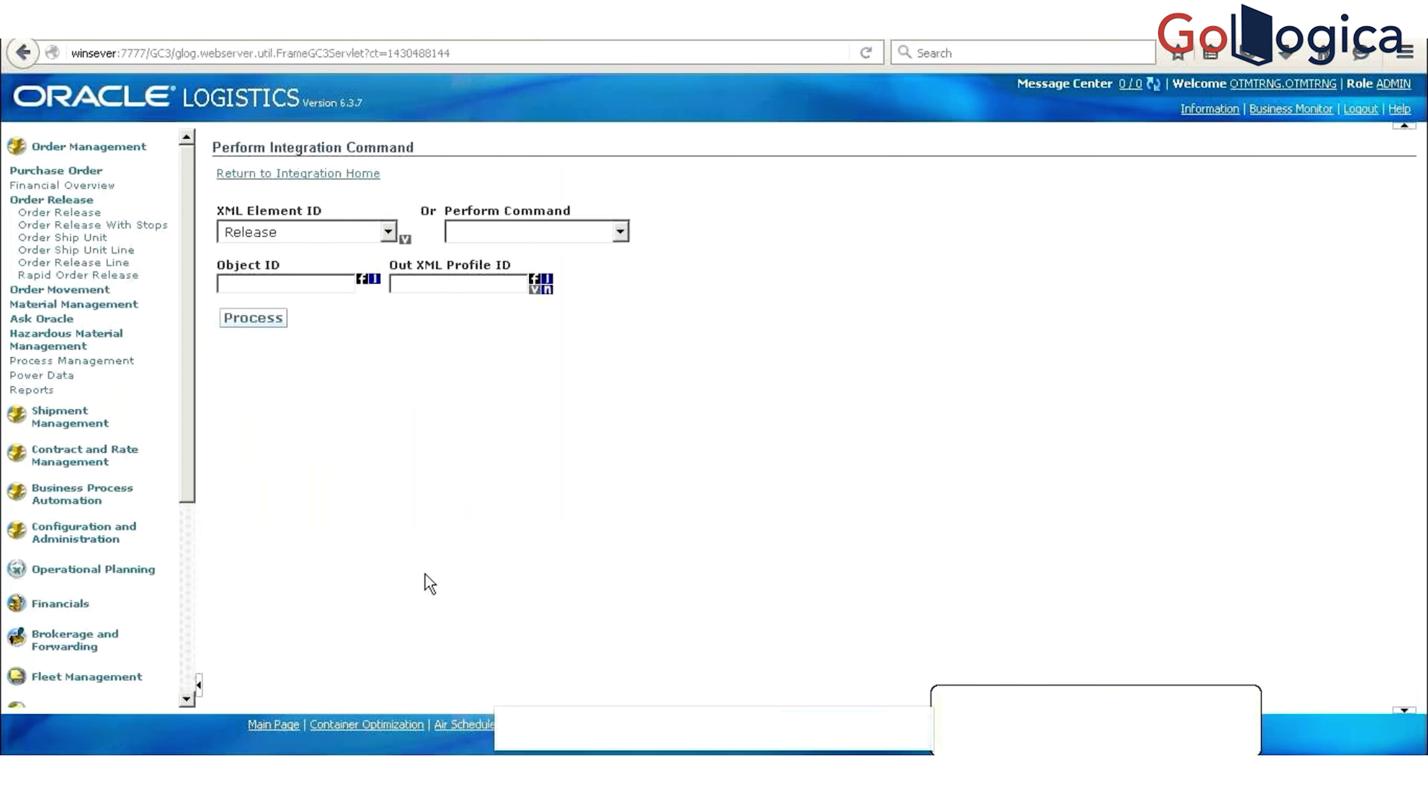
key("super")
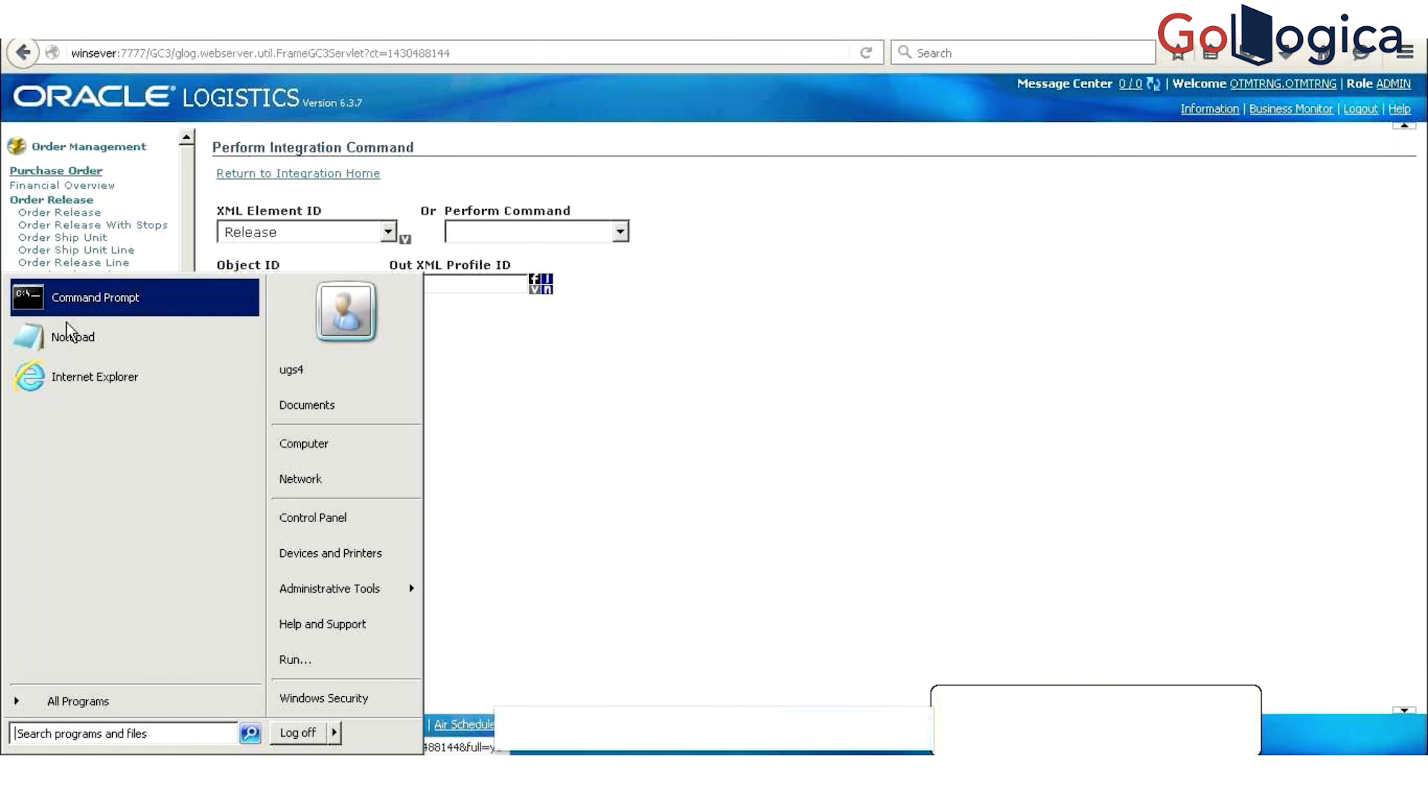
left_click(72, 340)
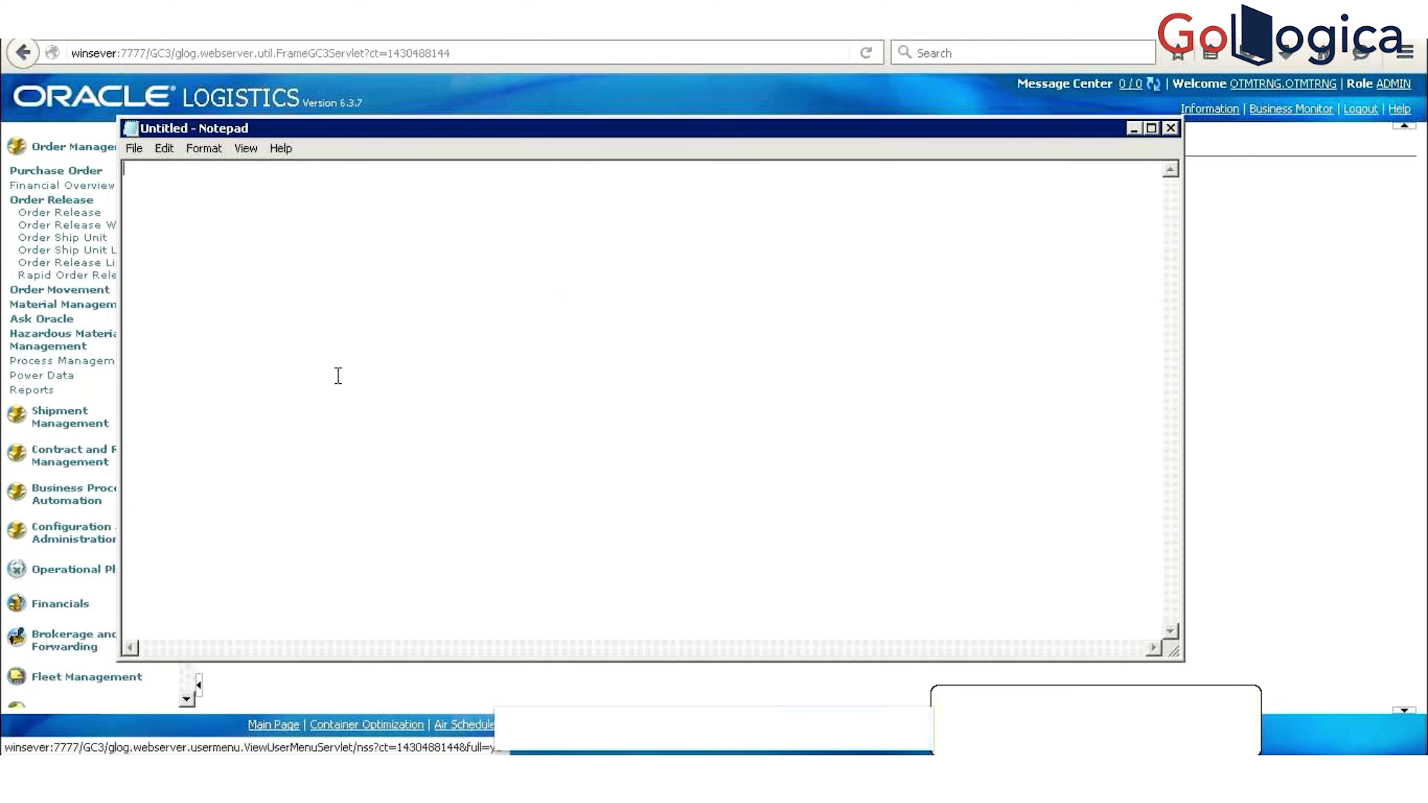
key("ctrl+v")
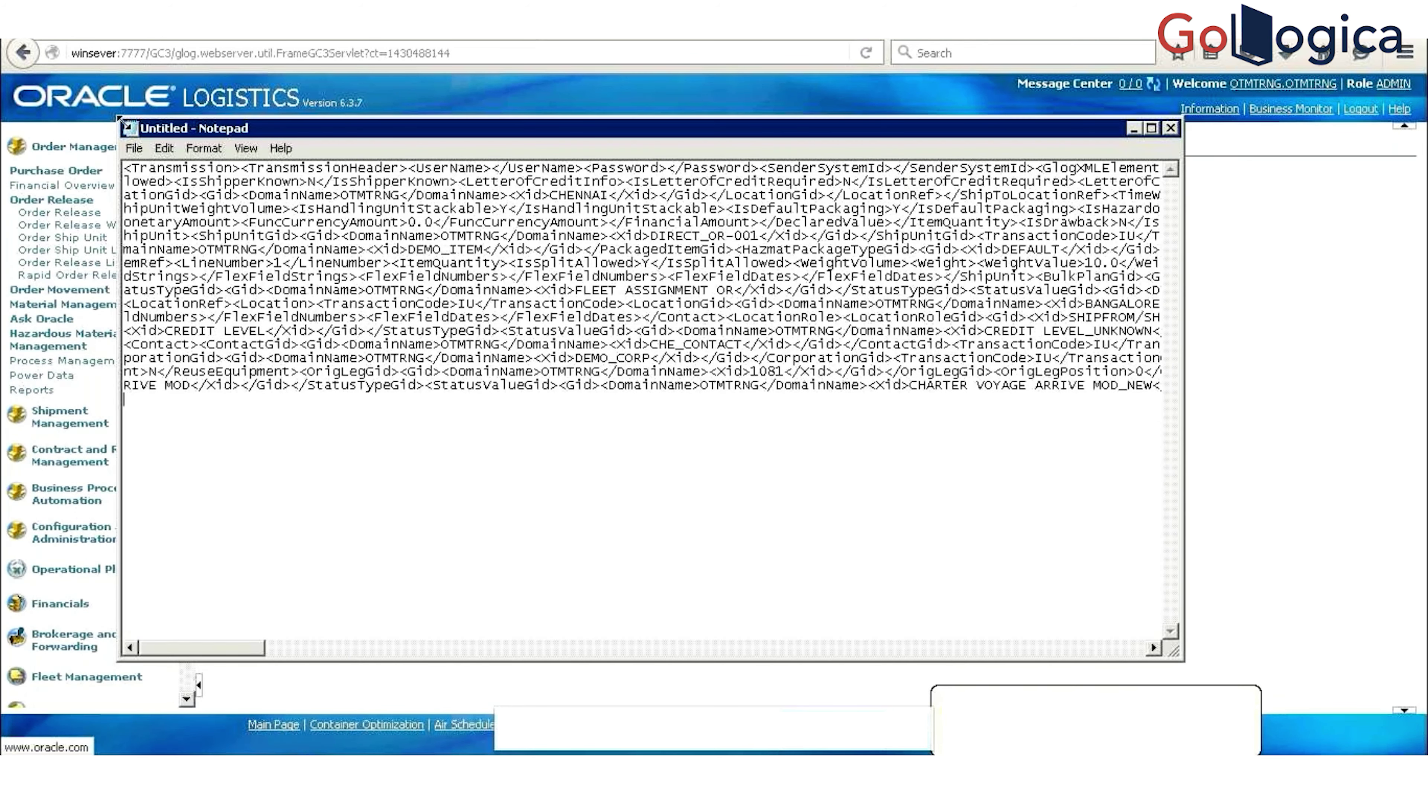
Step: Save the pasted XML to the Desktop as 1.xml with the file type All Files, and close Notepad
left_click(134, 148)
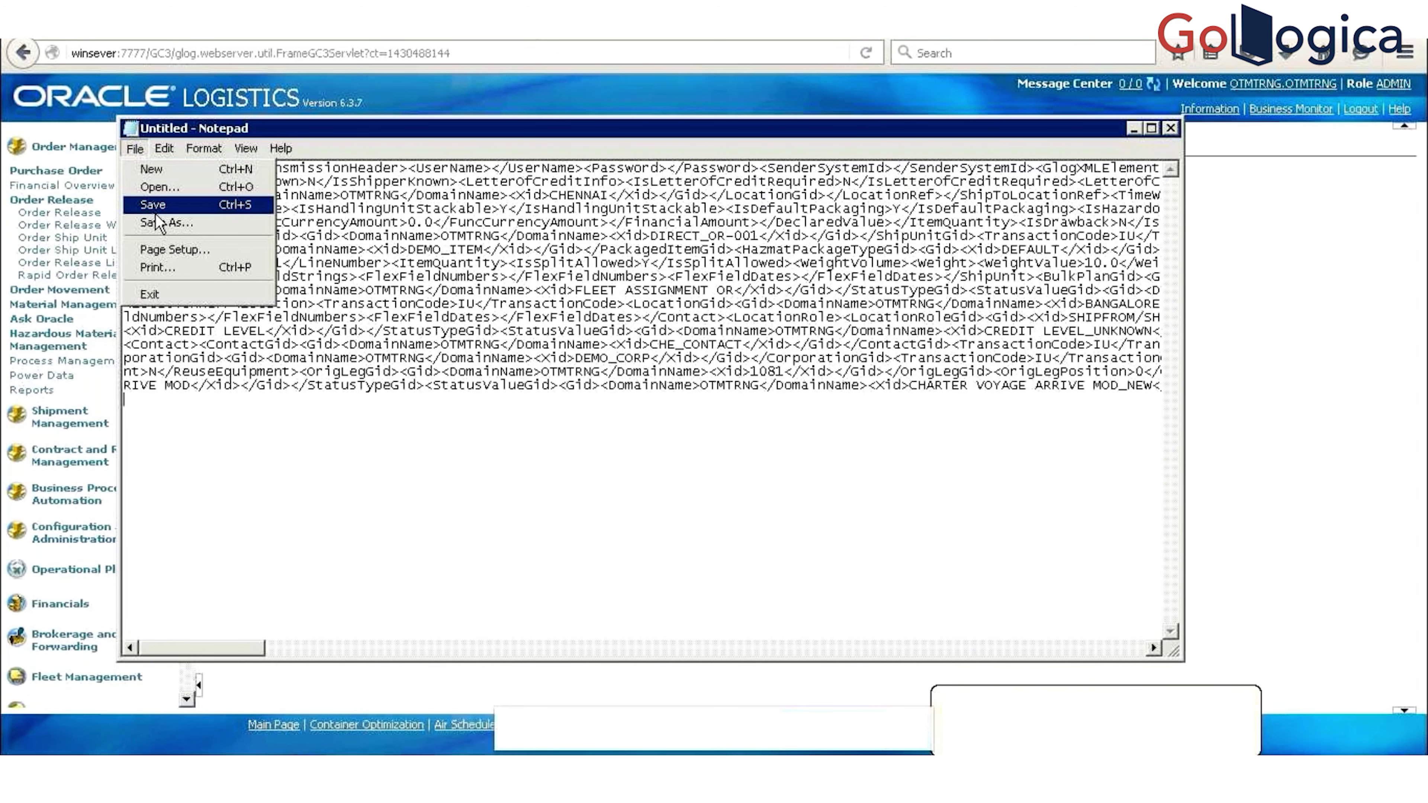
left_click(161, 224)
key("ctrl+s")
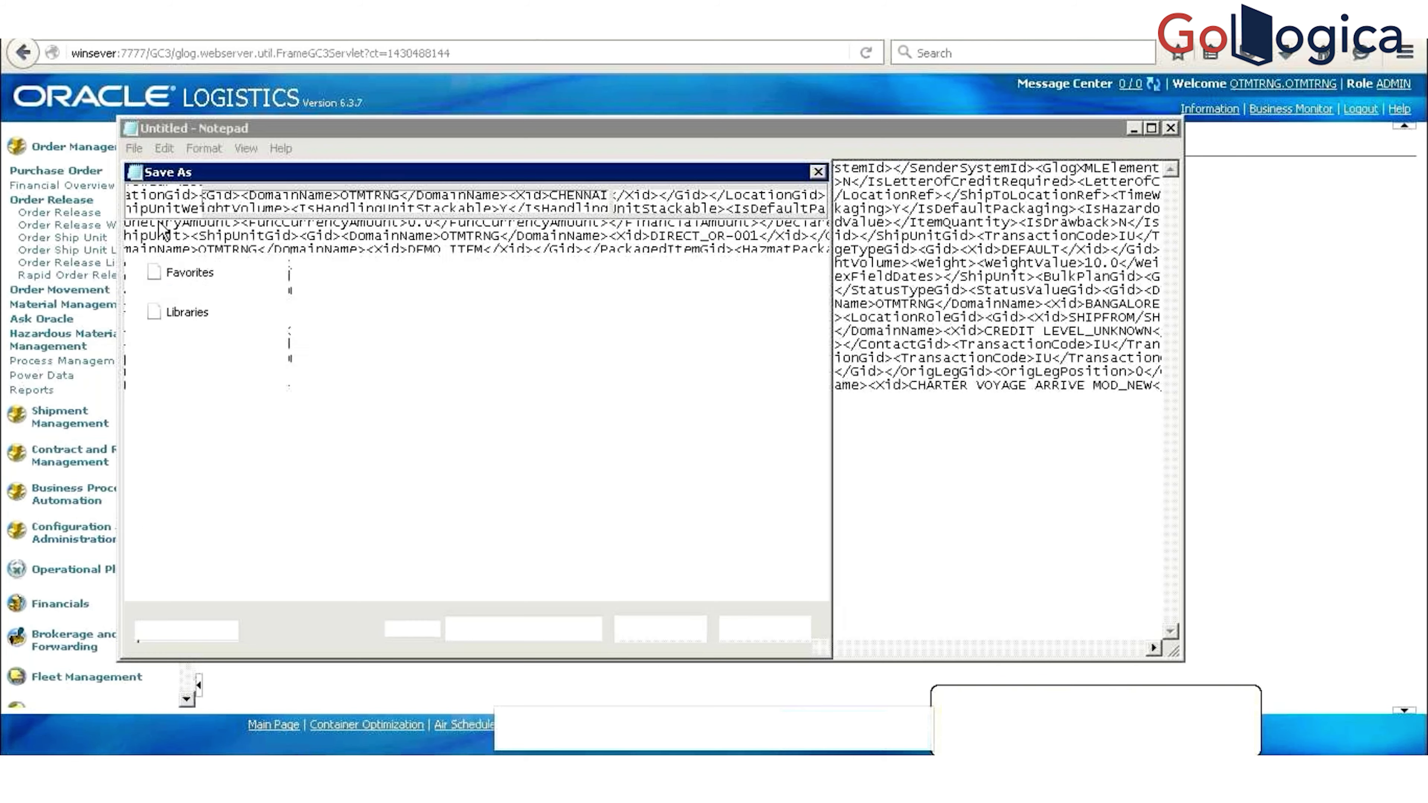
left_click(192, 298)
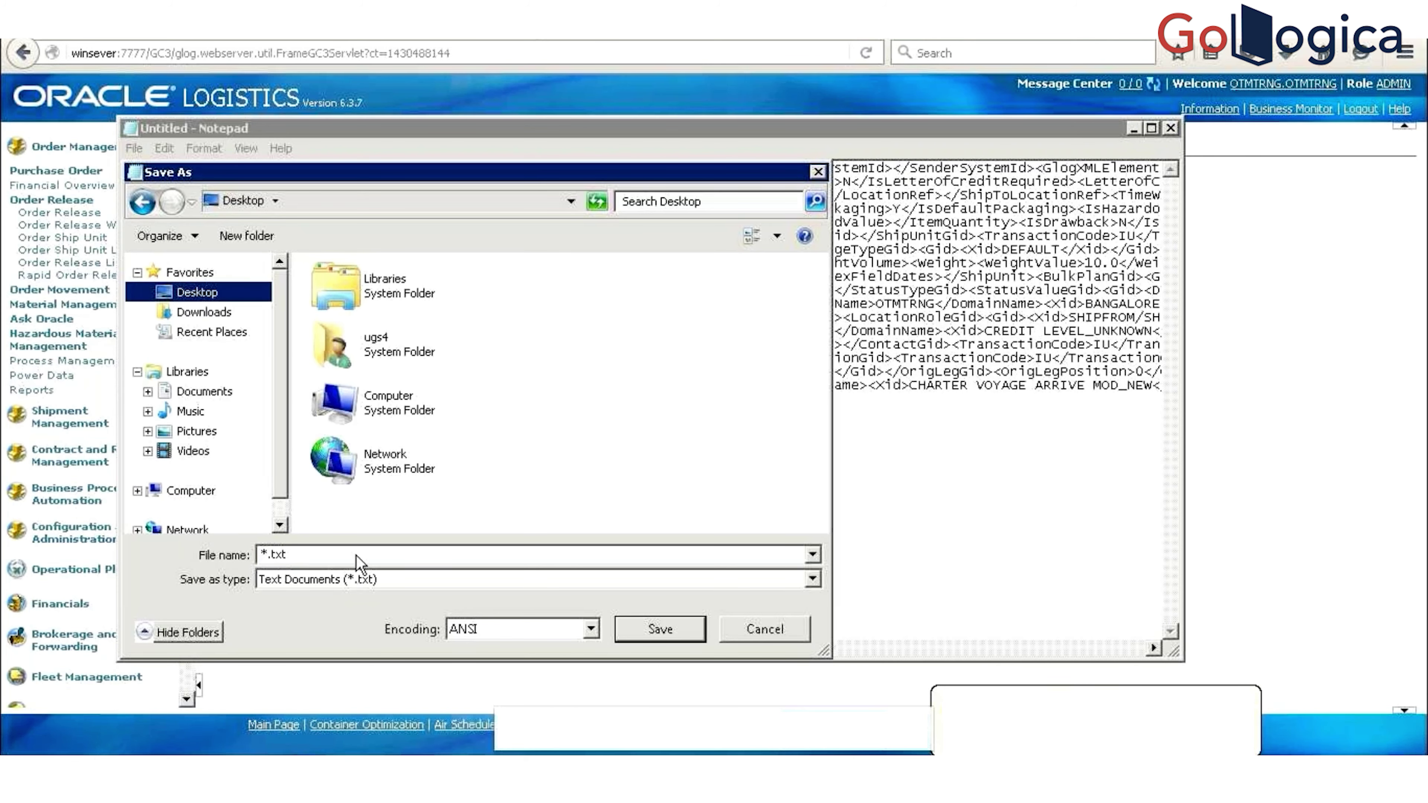
left_click(313, 579)
left_click(311, 612)
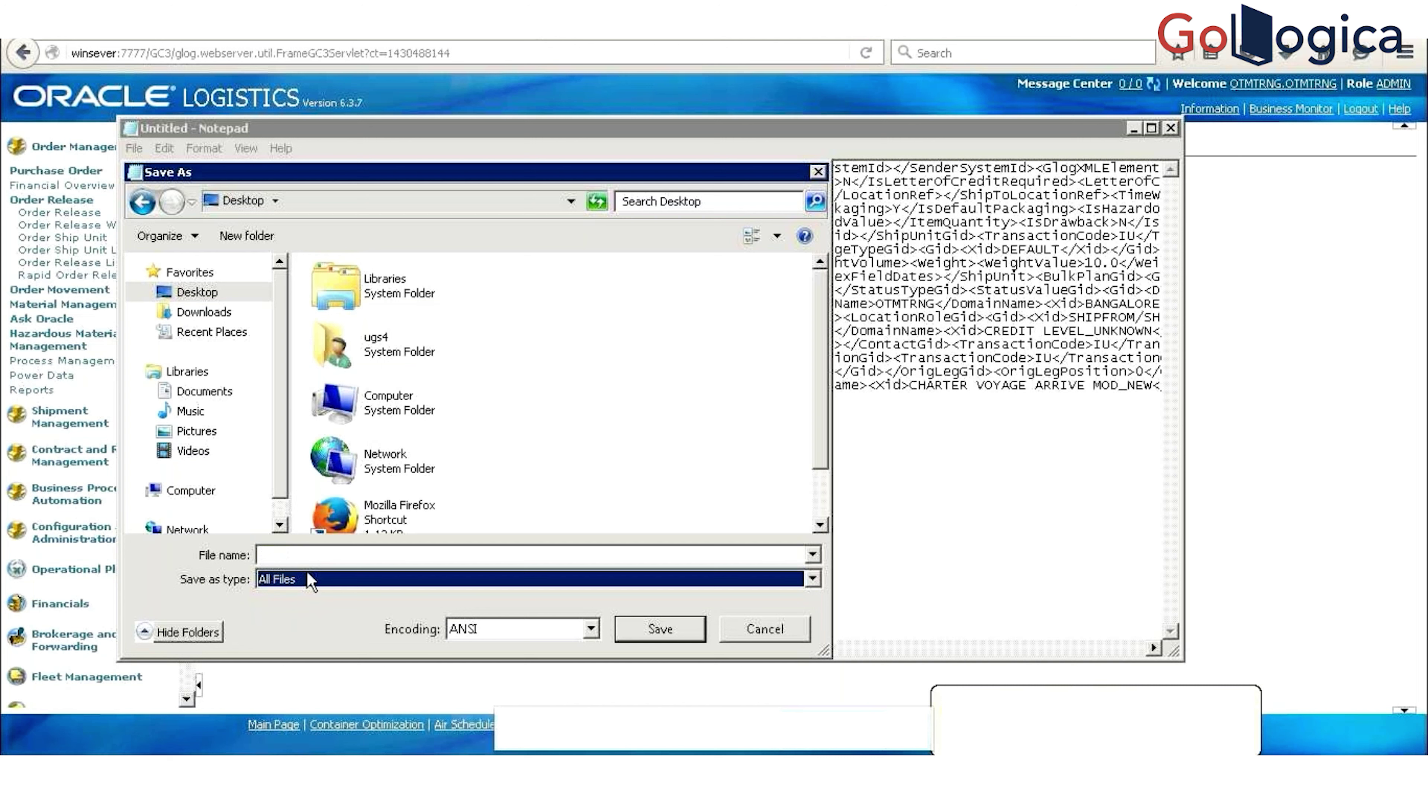
left_click(314, 554)
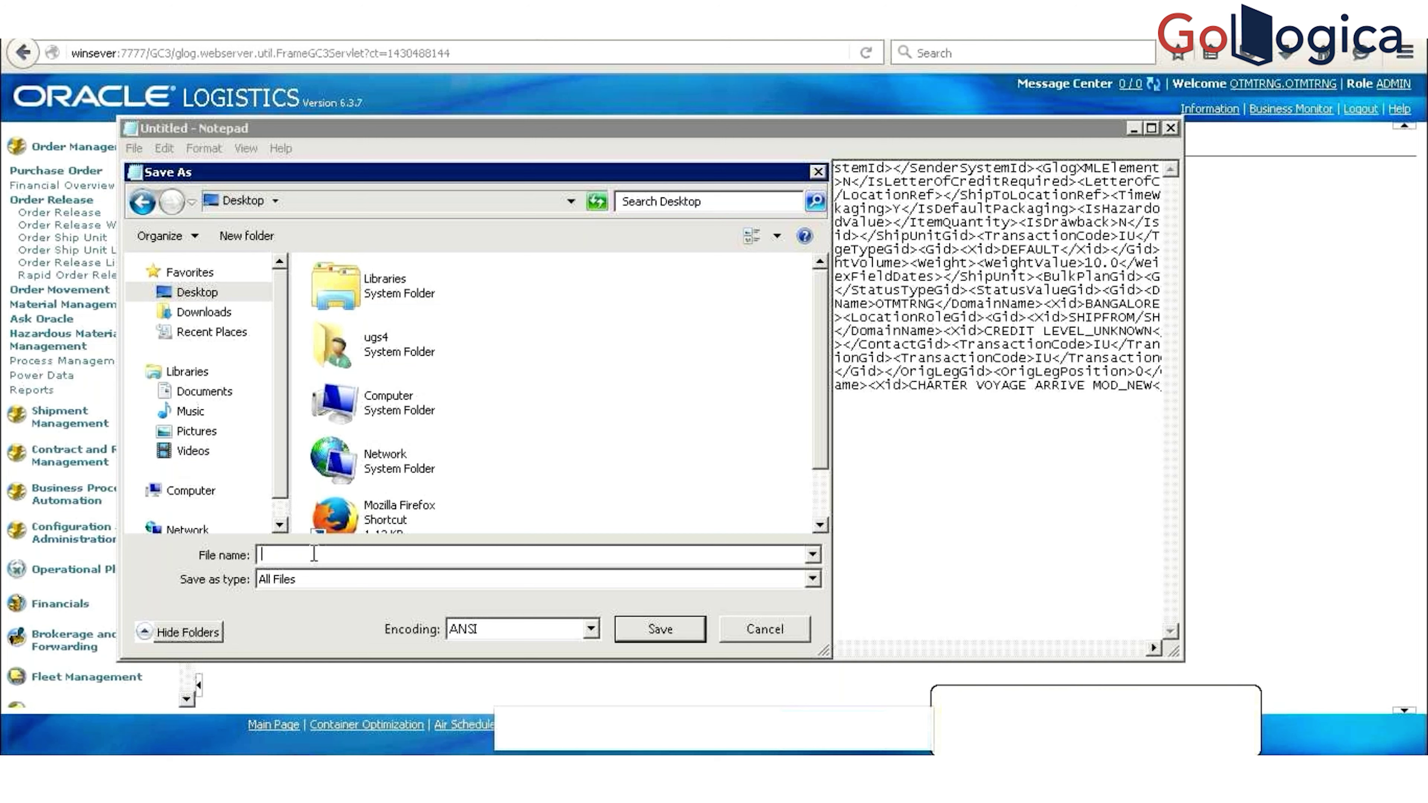
type("1.xml")
left_click(641, 630)
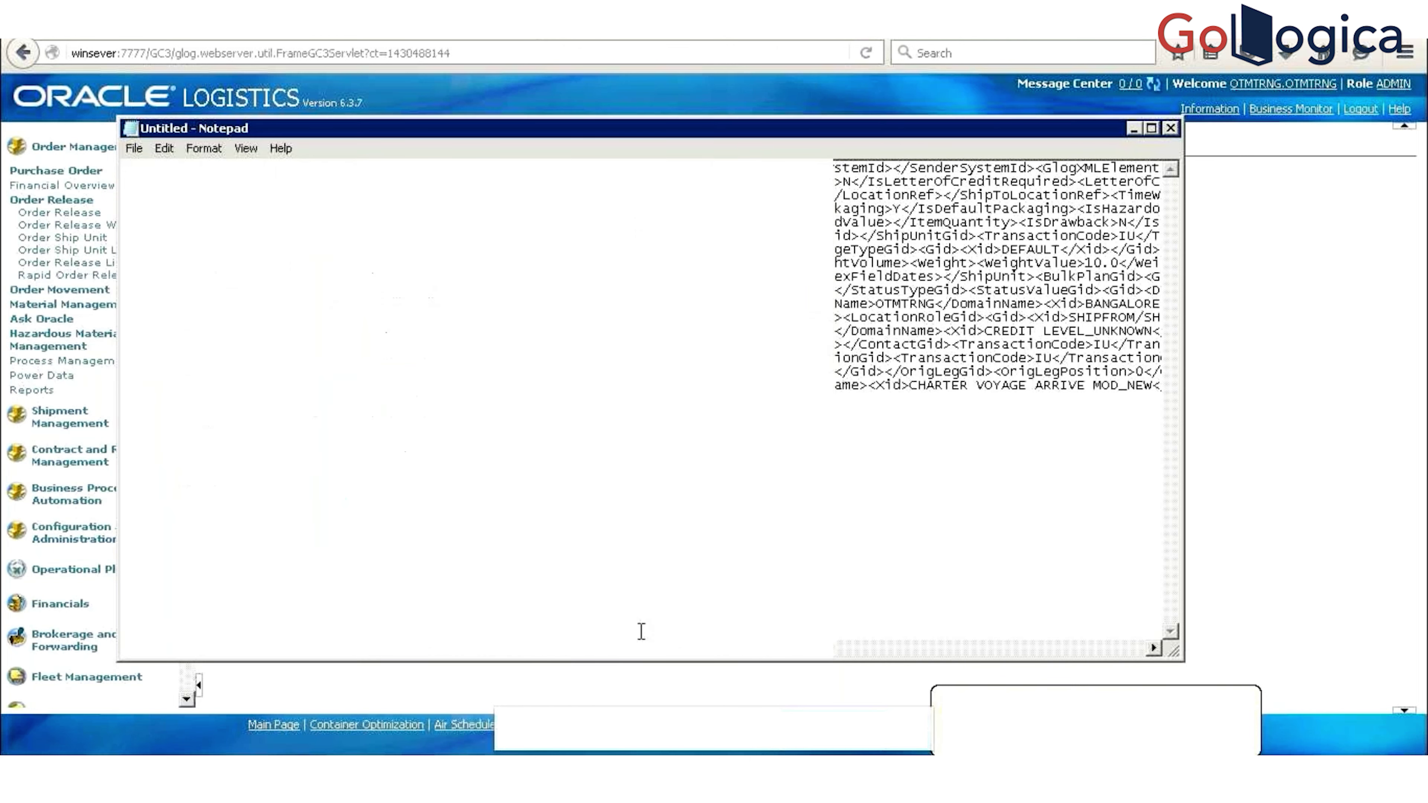
left_click(1169, 130)
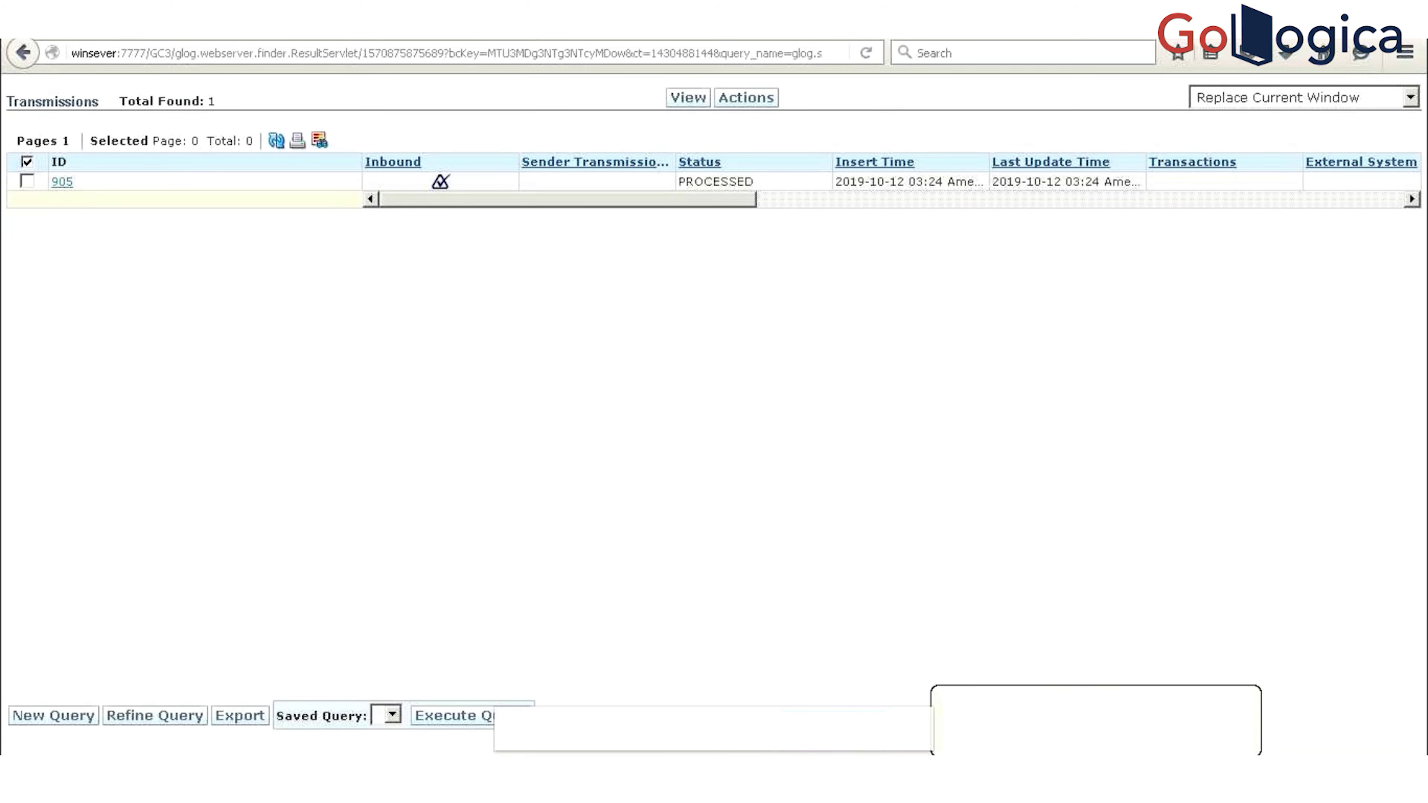
Step: Upload 1.xml from the Desktop as an XML/CSV transmission through the Integration Manager in Oracle Logistics
left_click(481, 18)
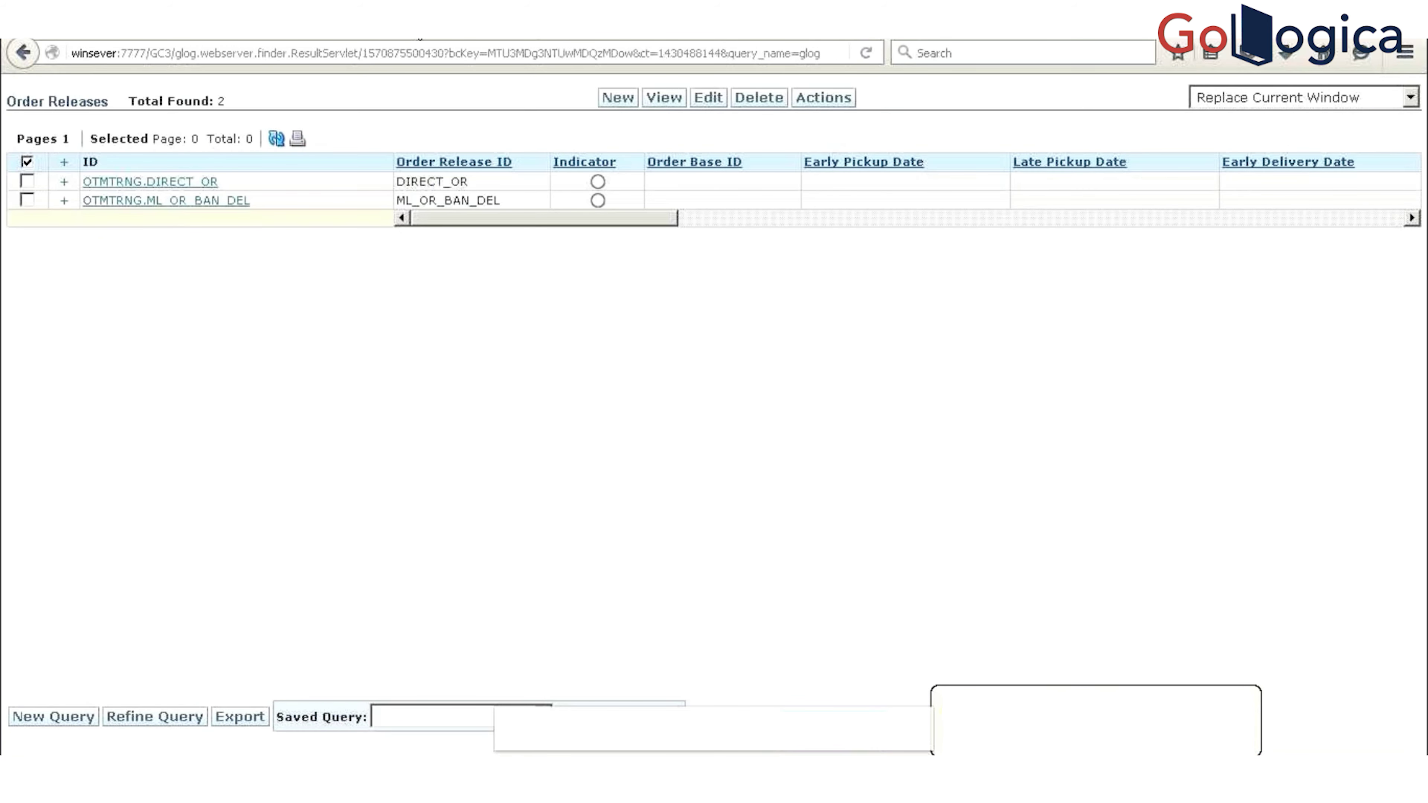
left_click(151, 19)
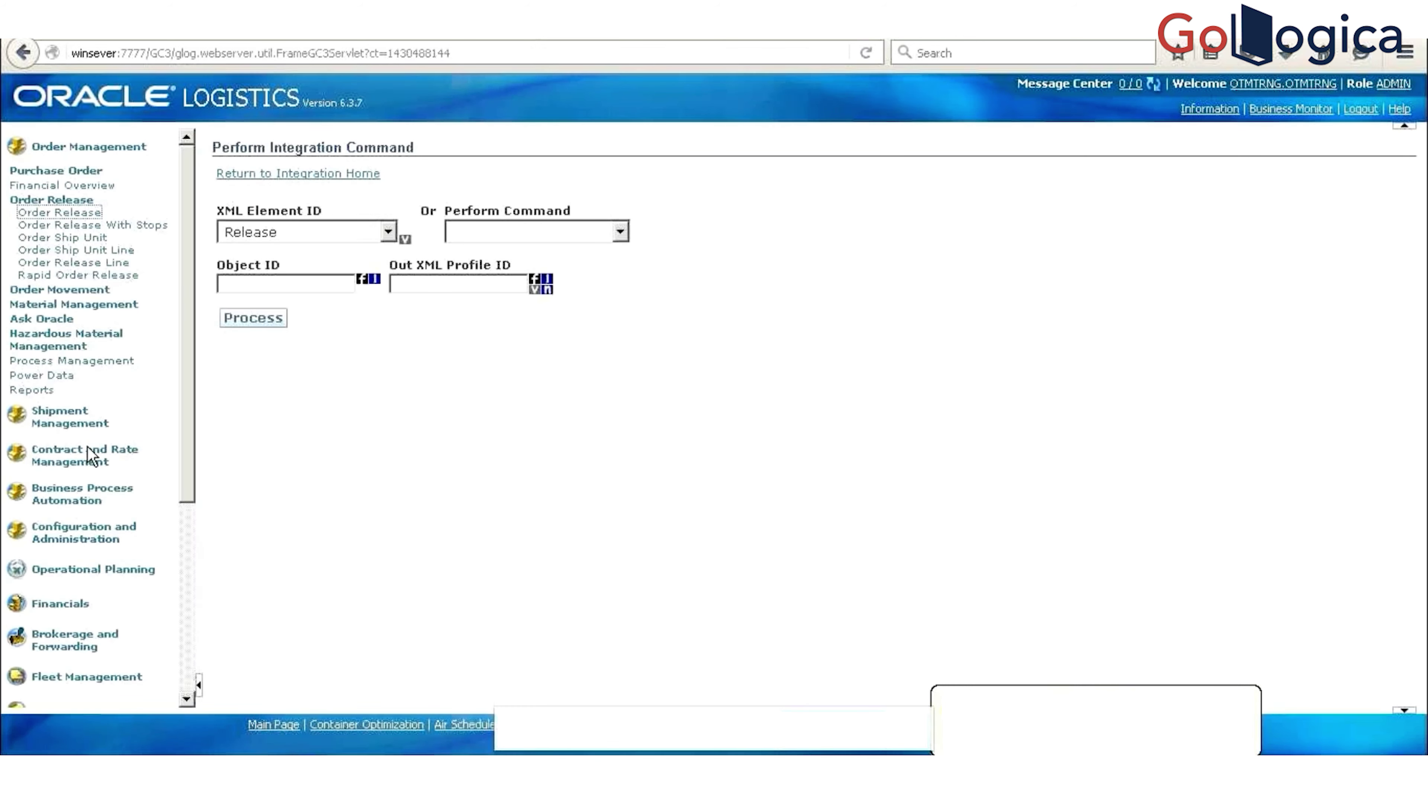
left_click(90, 495)
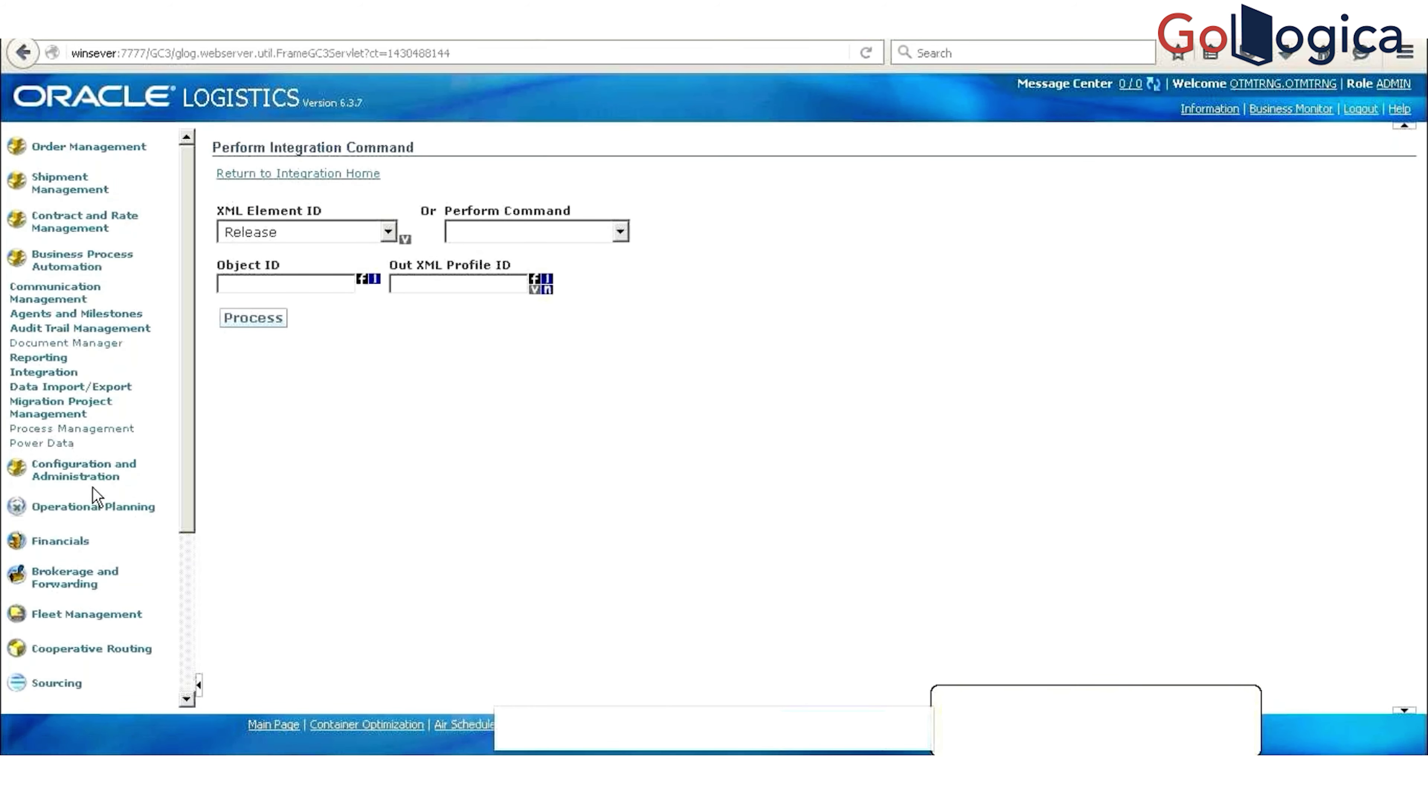
left_click(56, 375)
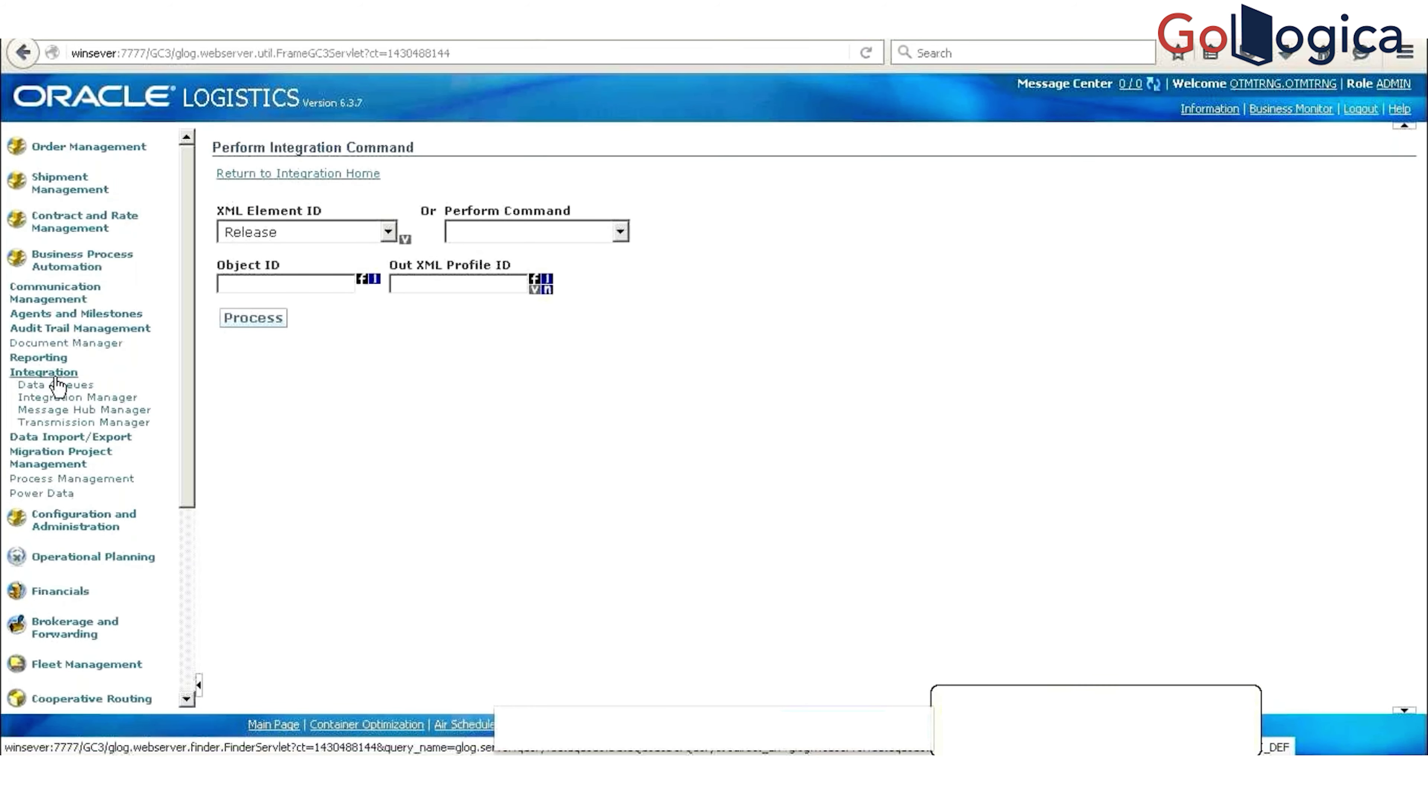
left_click(76, 403)
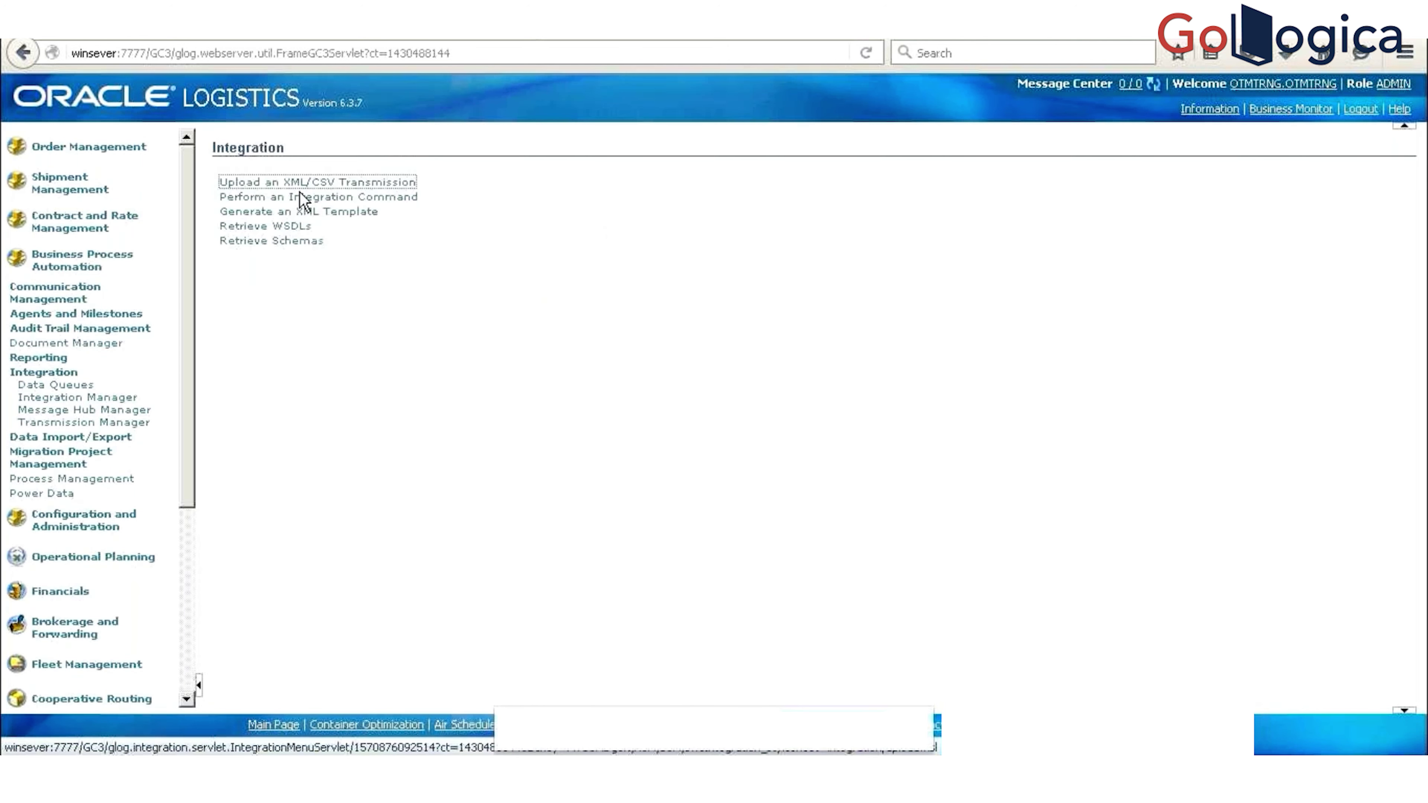
left_click(332, 184)
left_click(557, 214)
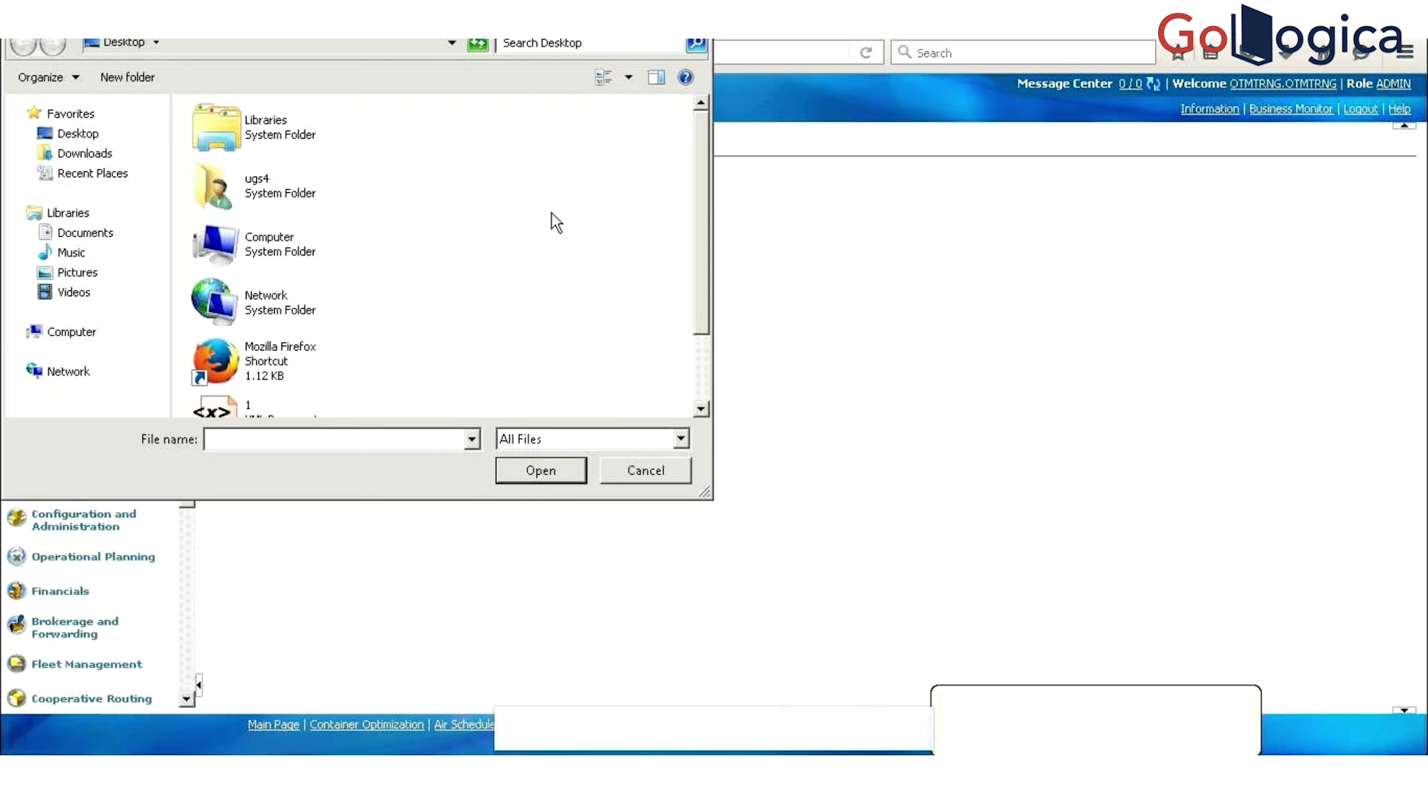
left_click(257, 402)
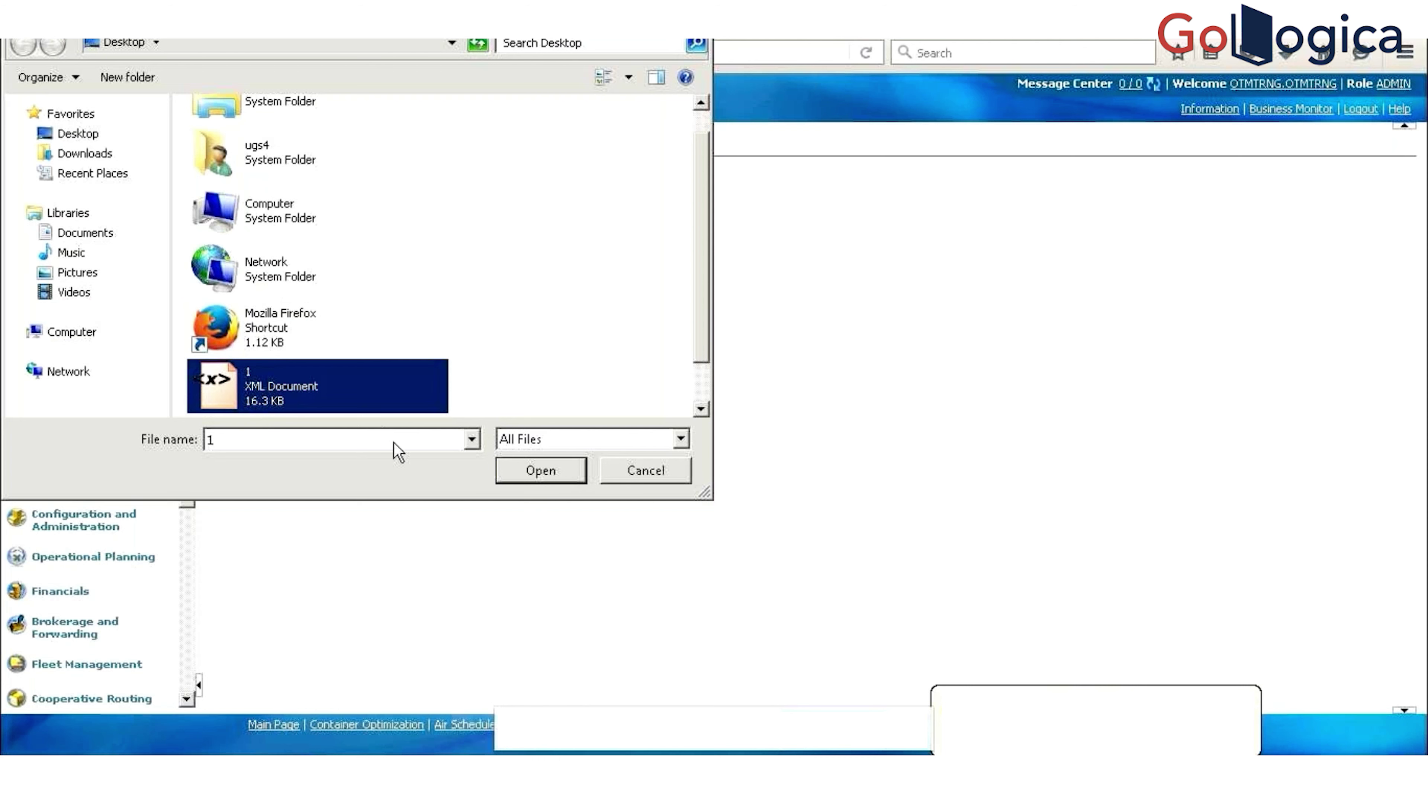
left_click(539, 468)
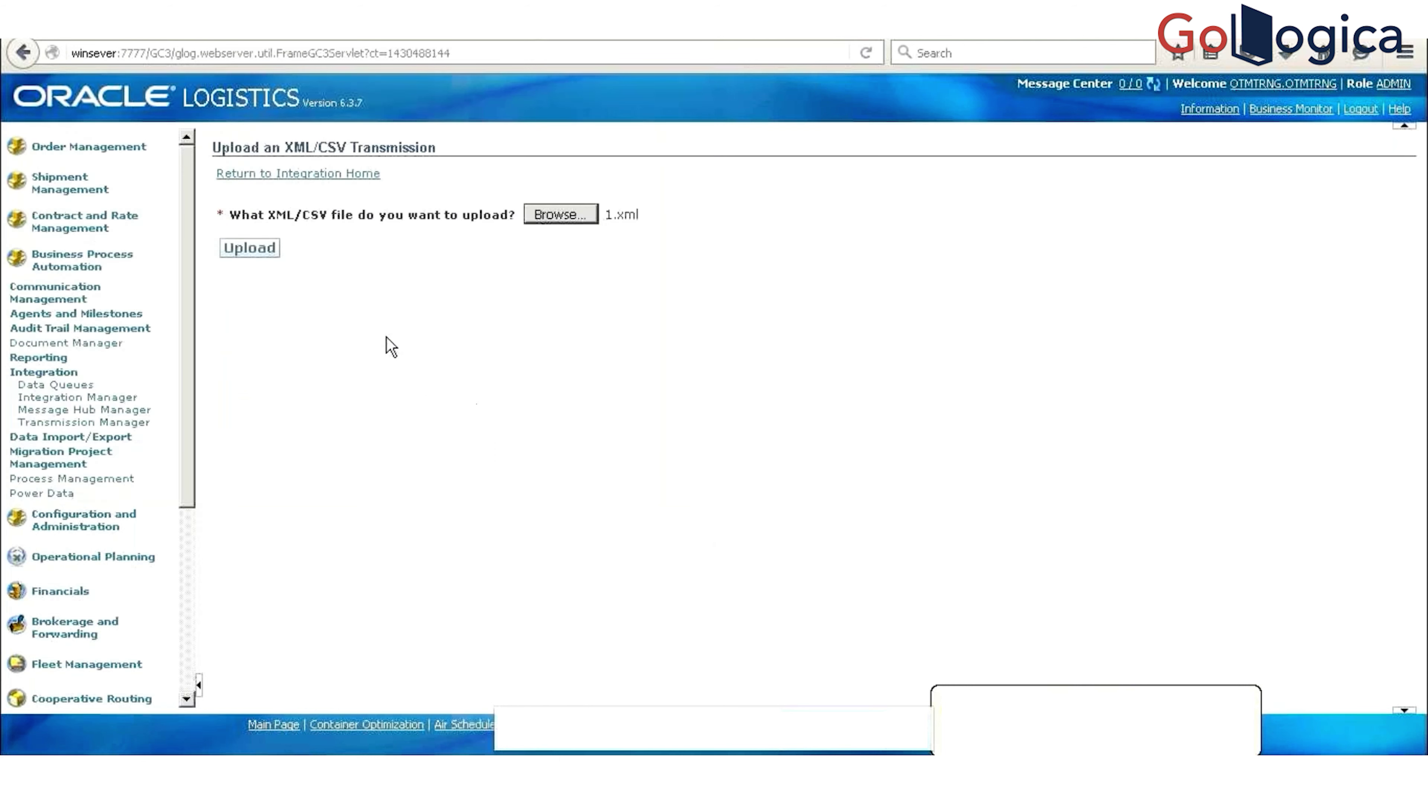
left_click(256, 257)
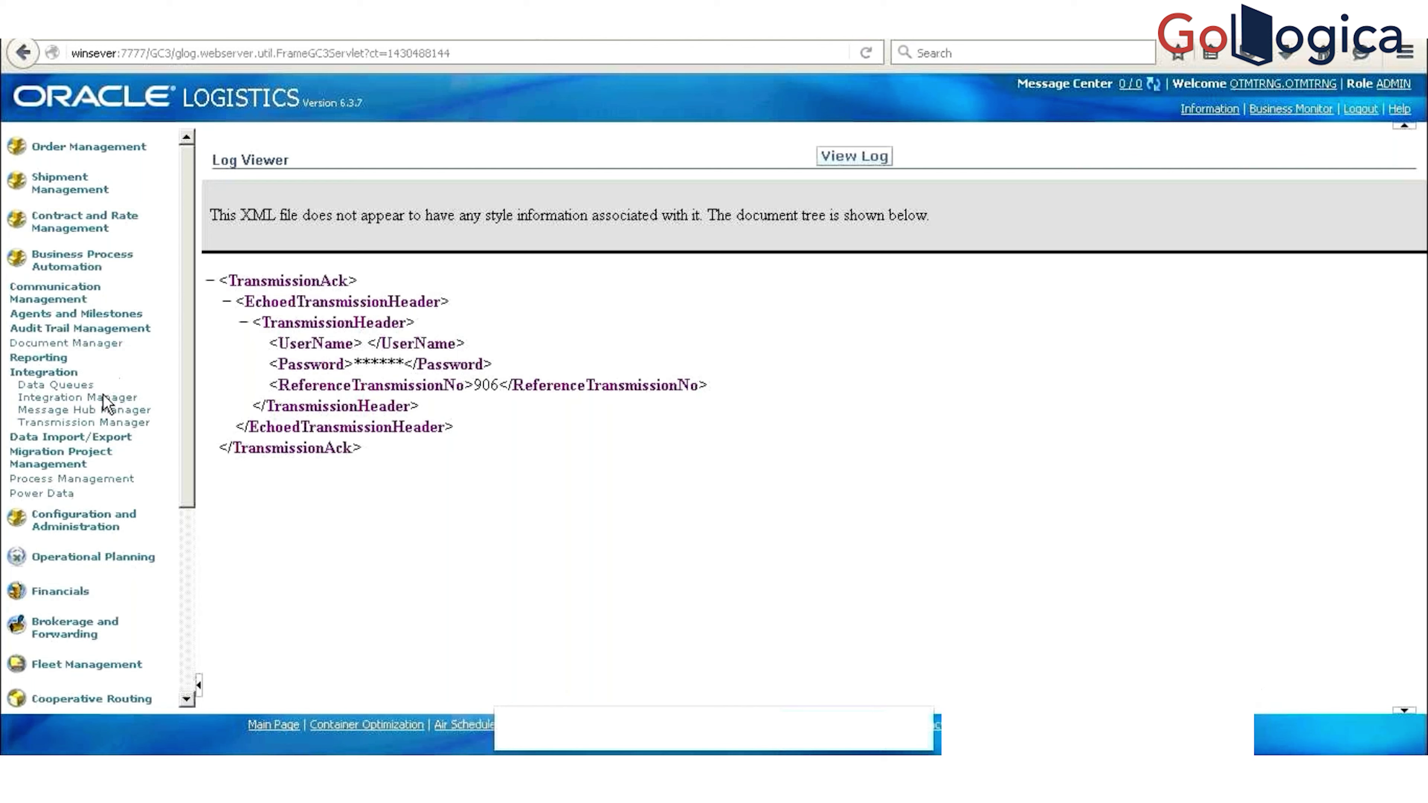
Step: Find transmission 906 in the Transmission Manager and open its details
left_click(105, 422)
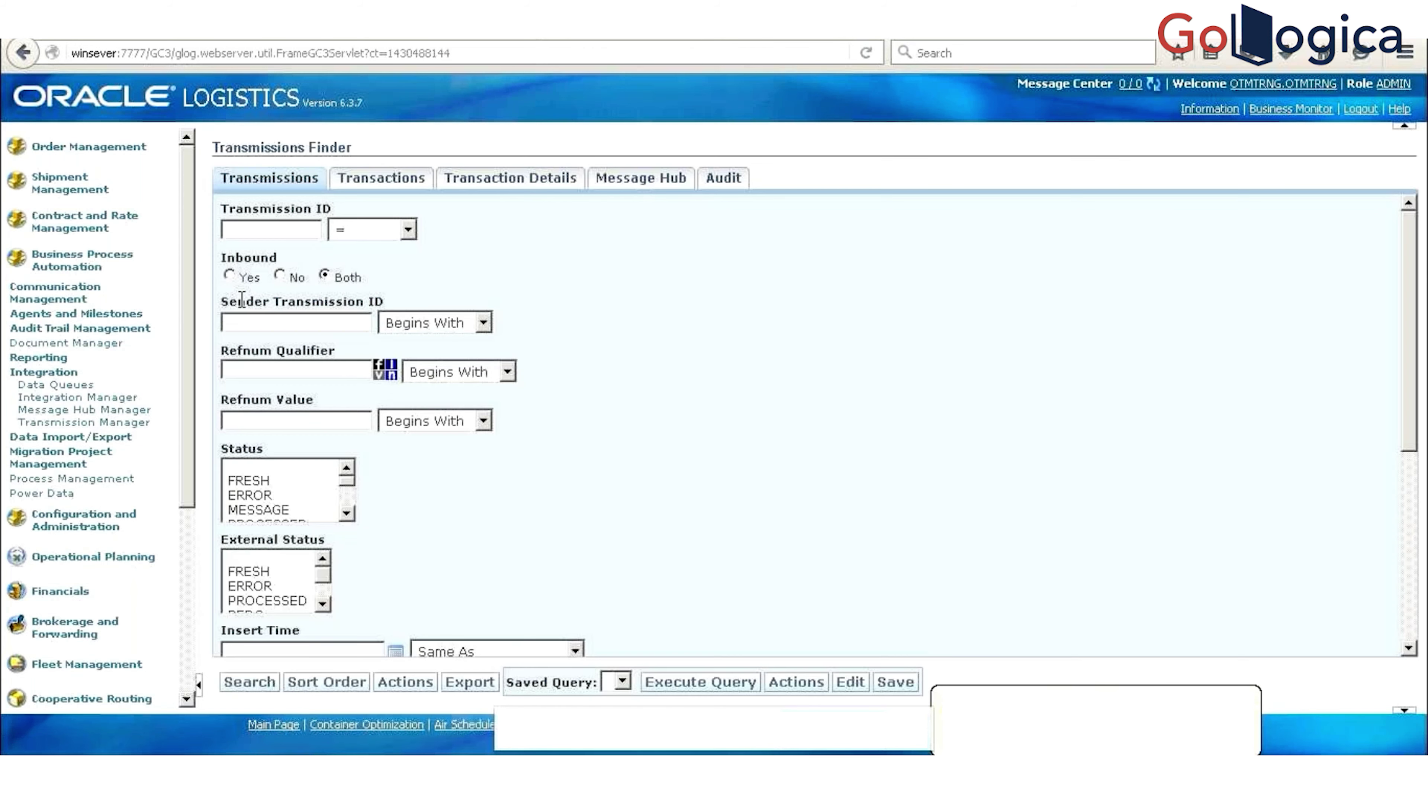
type("90")
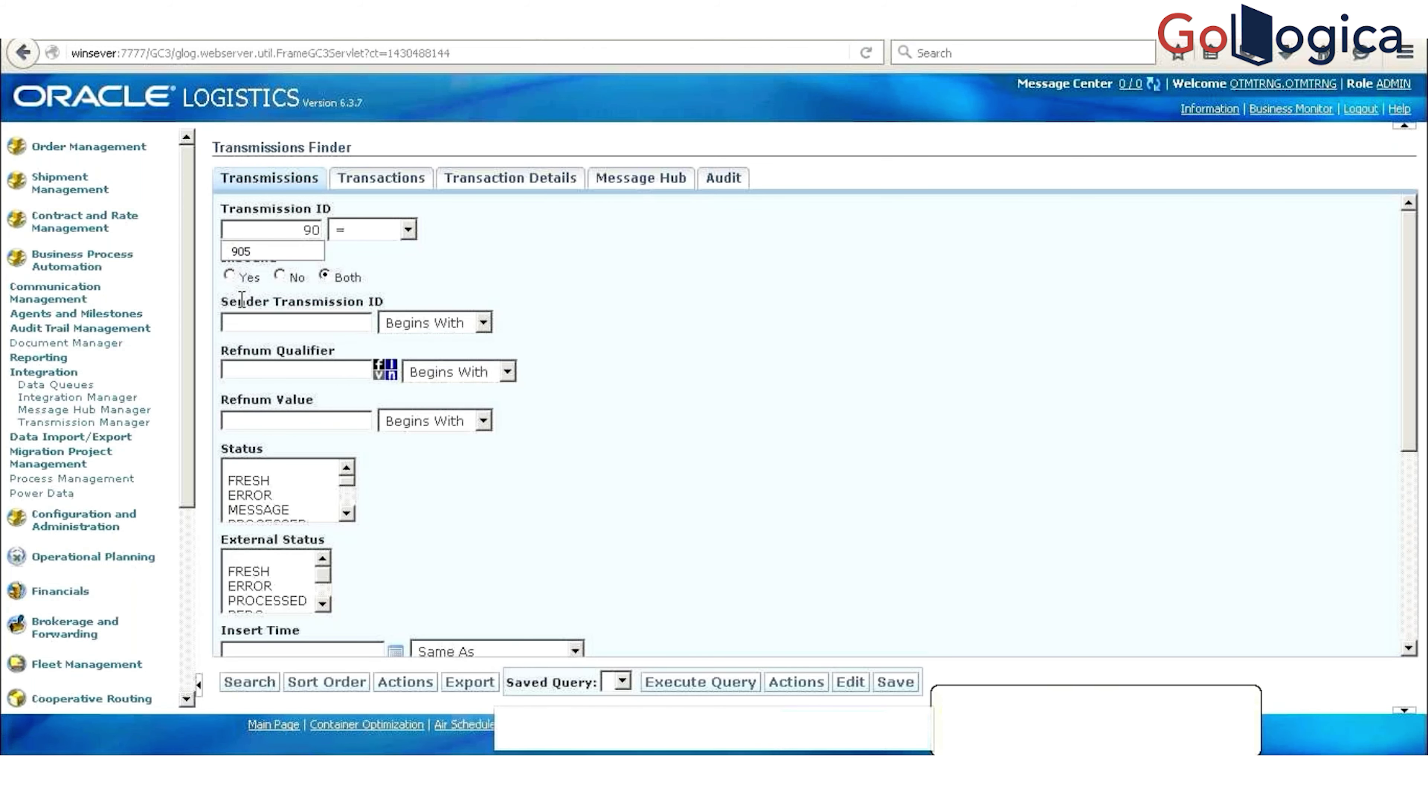
type("6")
key("Return")
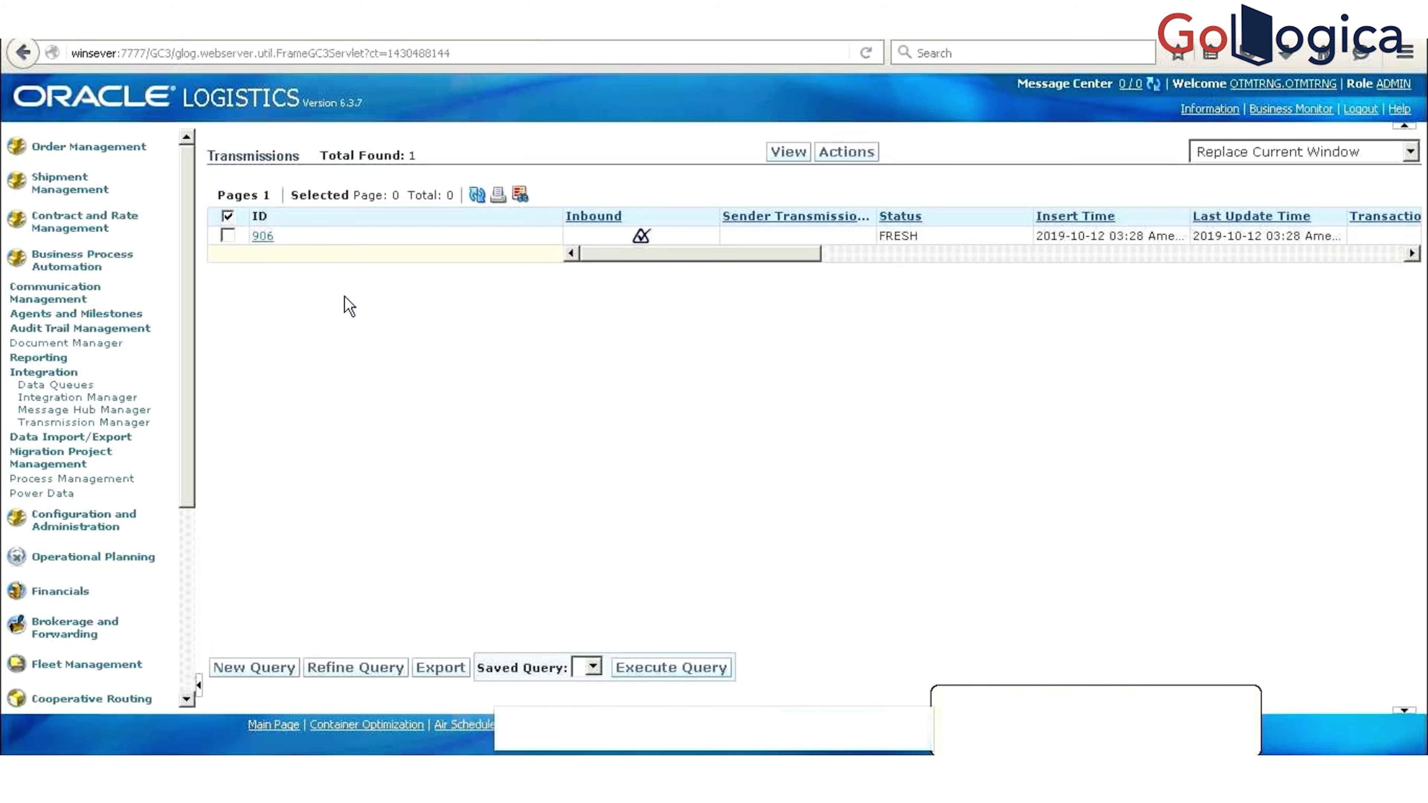
right_click(898, 214)
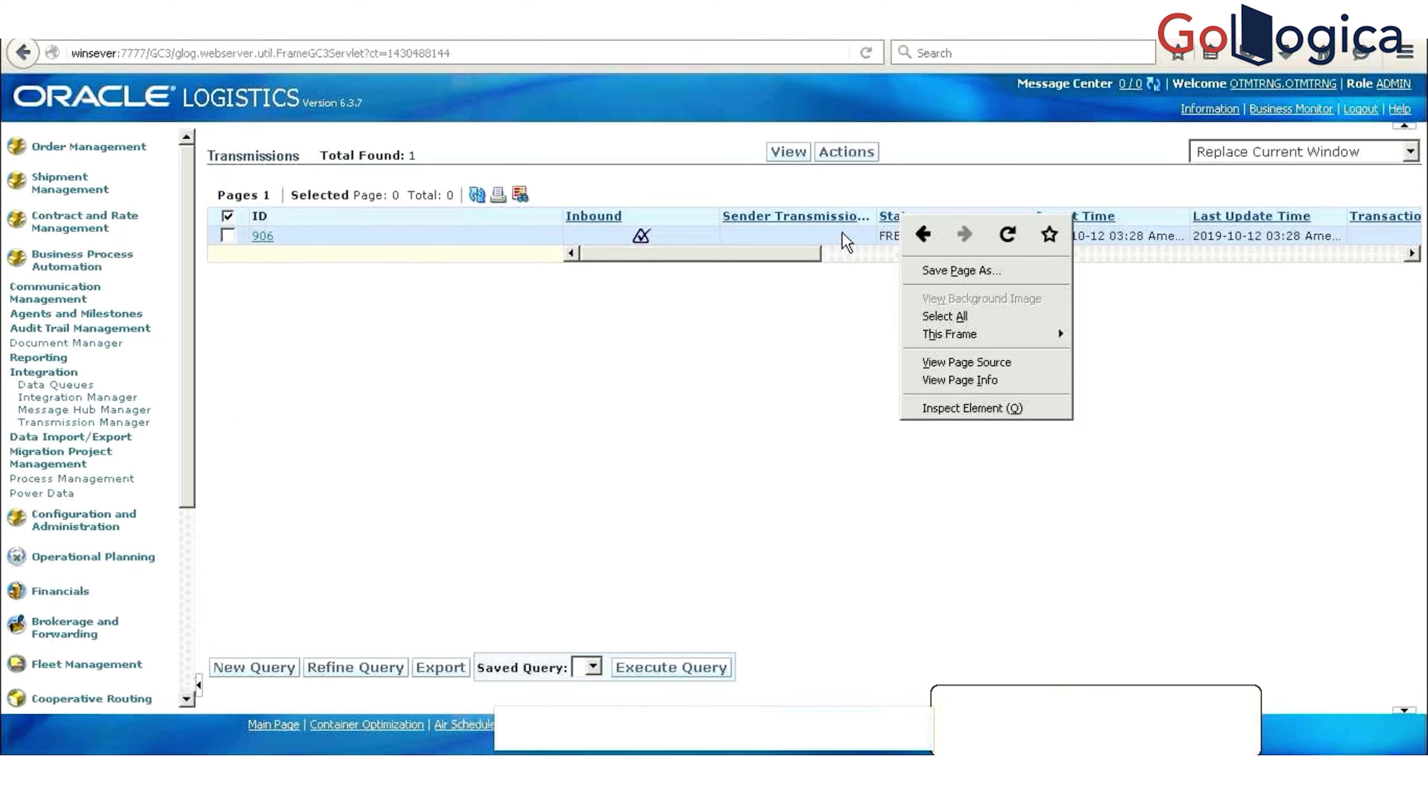
left_click(812, 220)
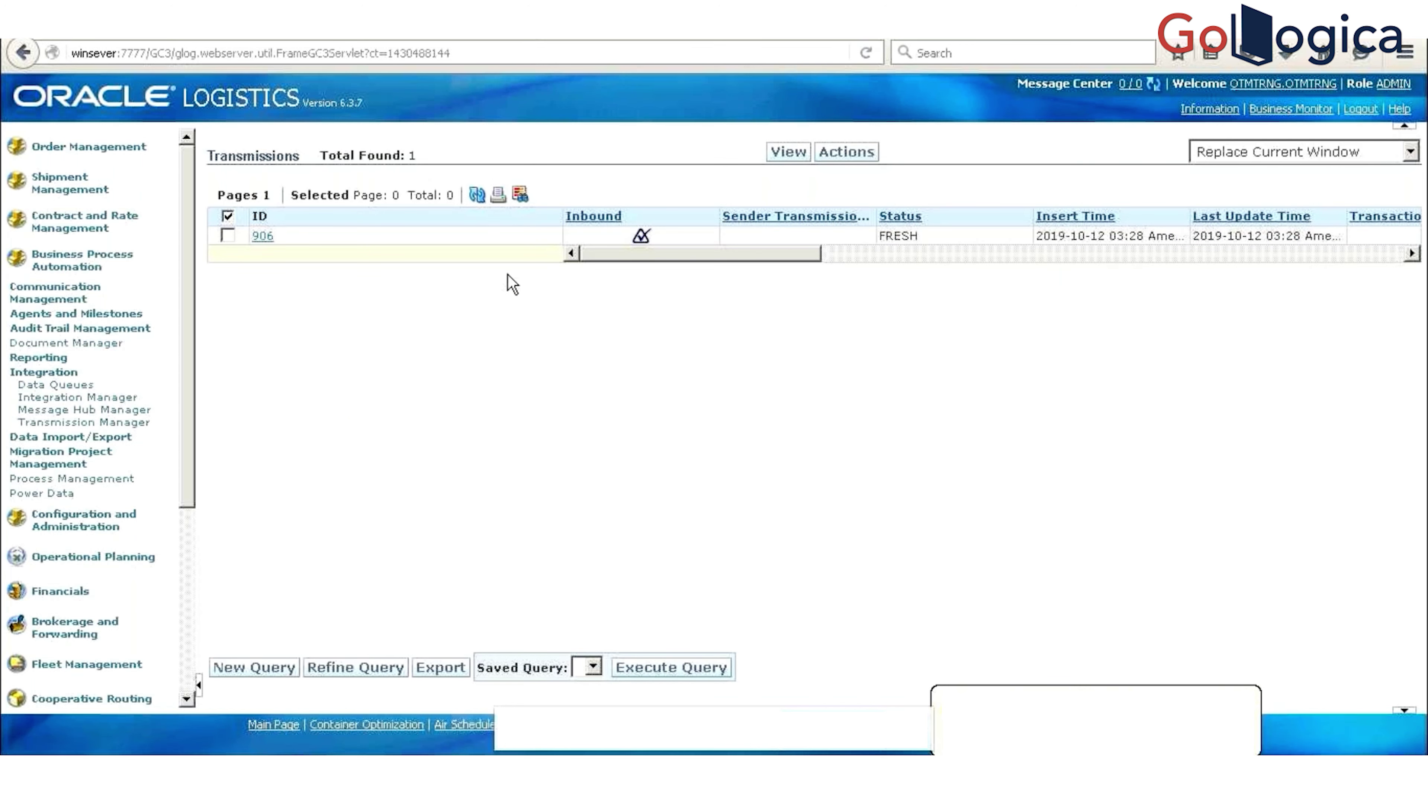
left_click(263, 236)
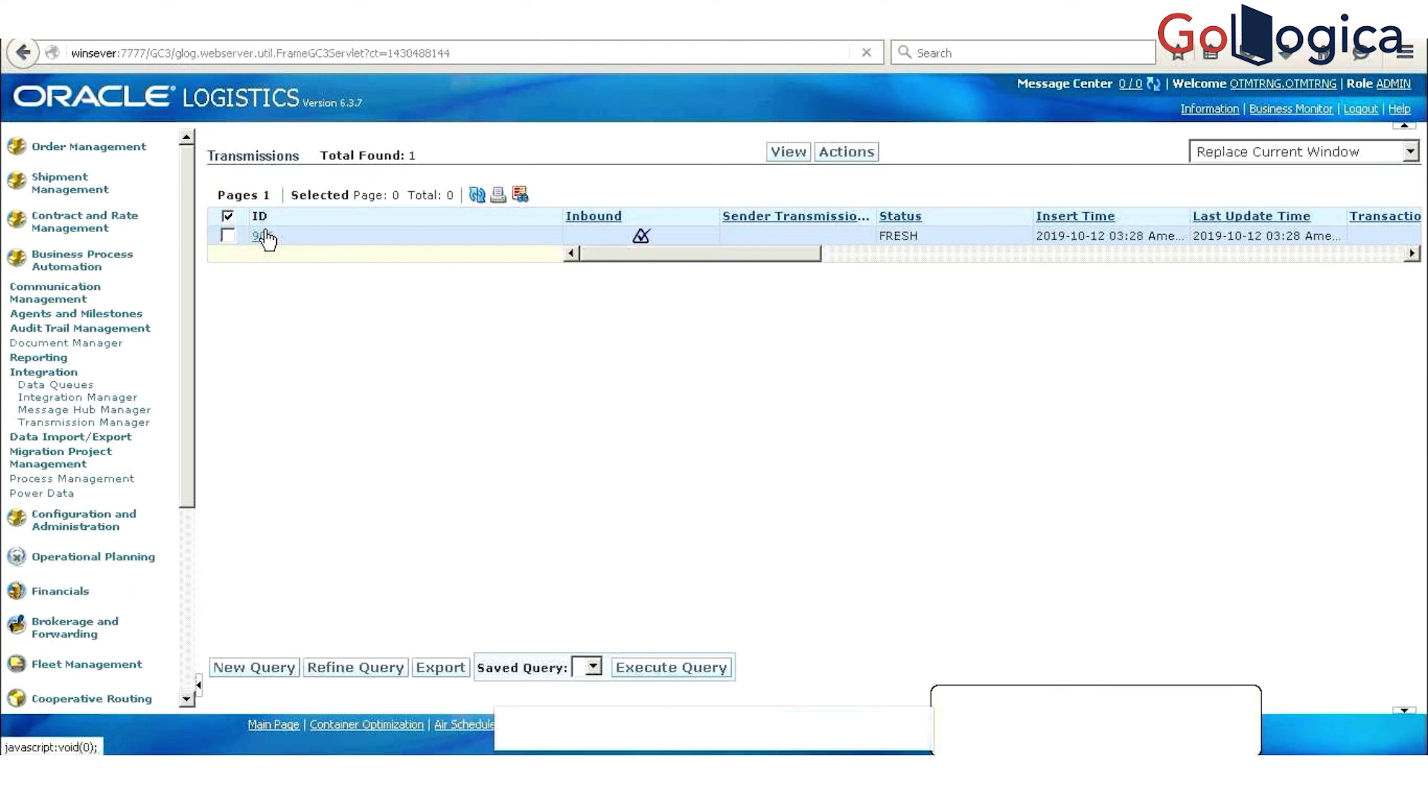
left_click(262, 235)
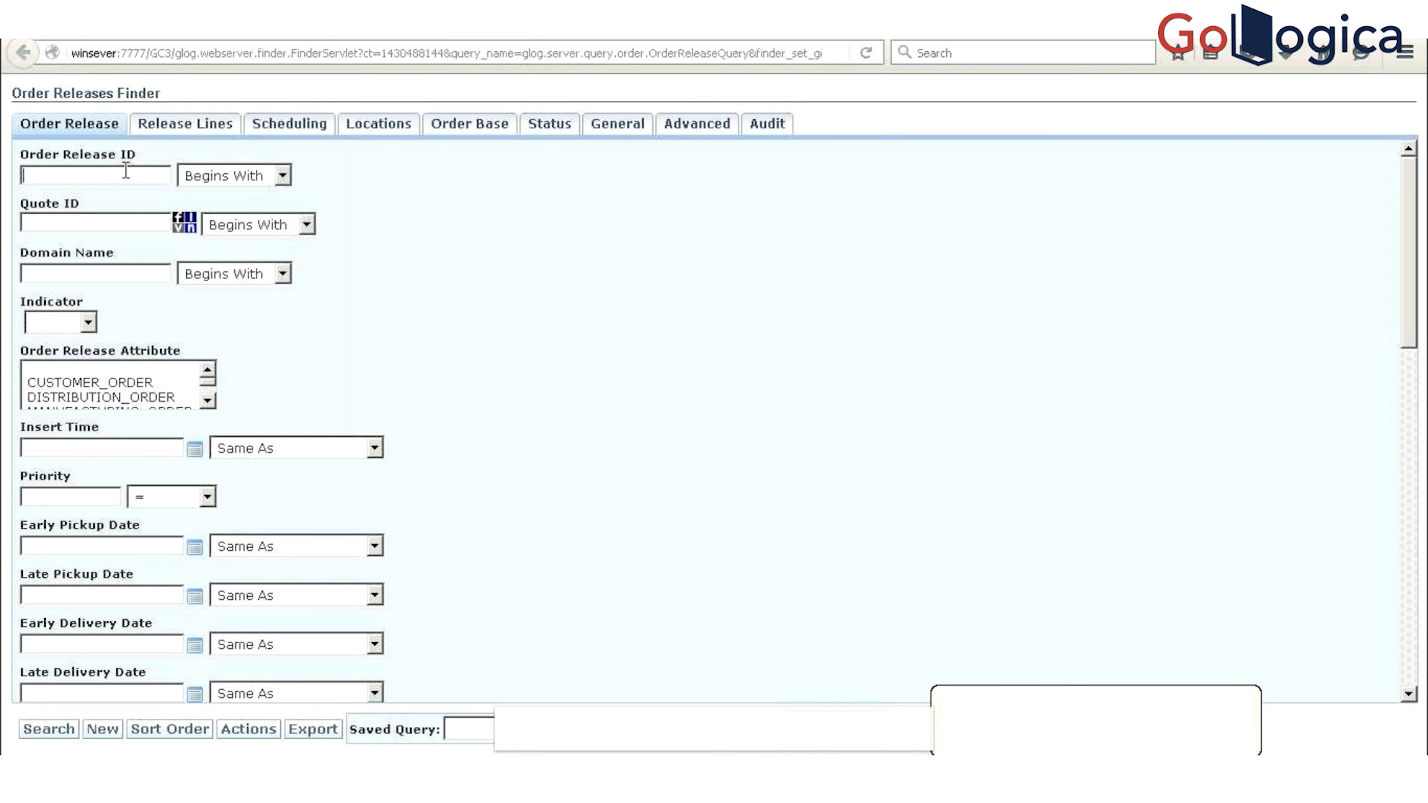
Step: Search the order releases for IDs beginning with DIRECT
type("DIRECT")
key("Return")
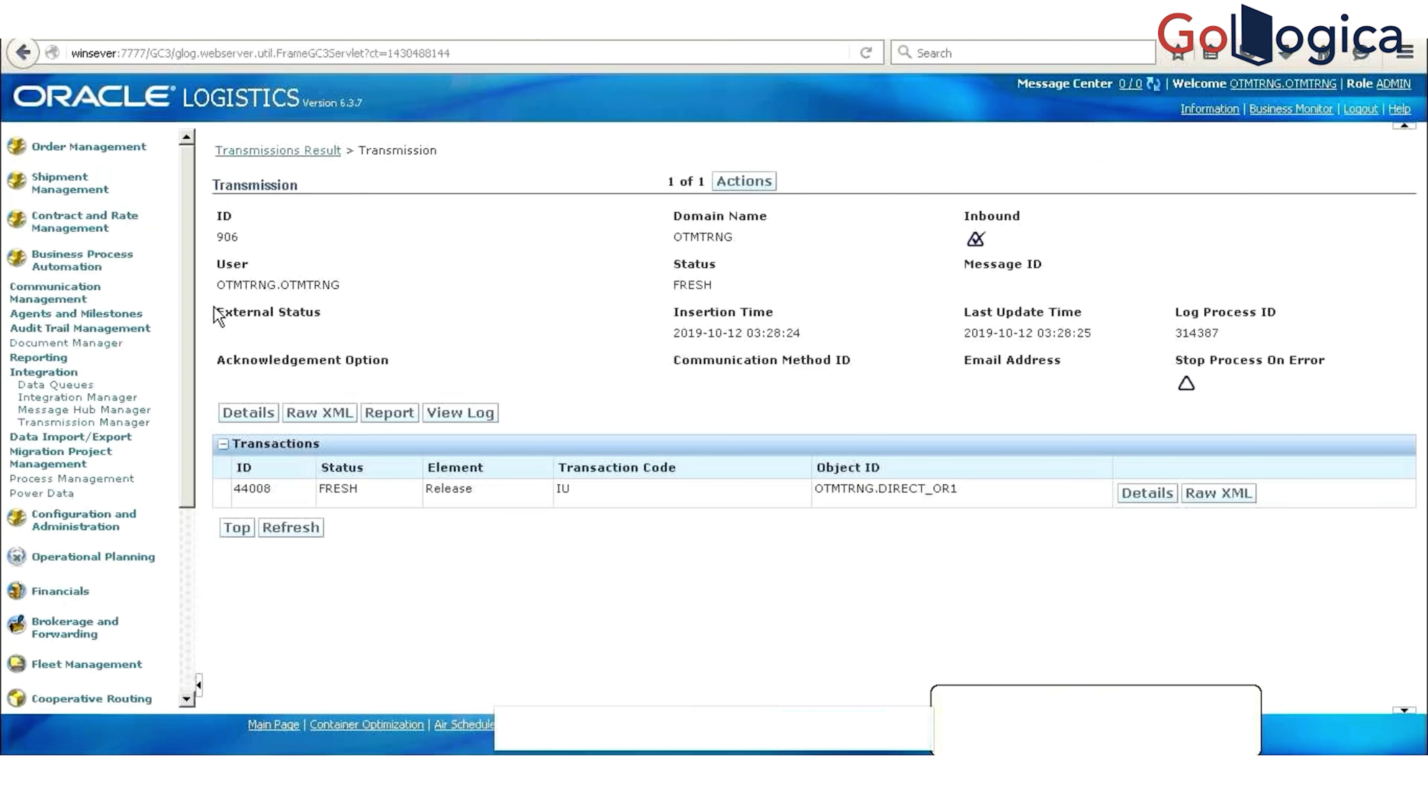
Step: Search the transmissions by transaction object, using OTMTRNG.DIRECT_OR1 as the beginning of the object ID
left_click(97, 426)
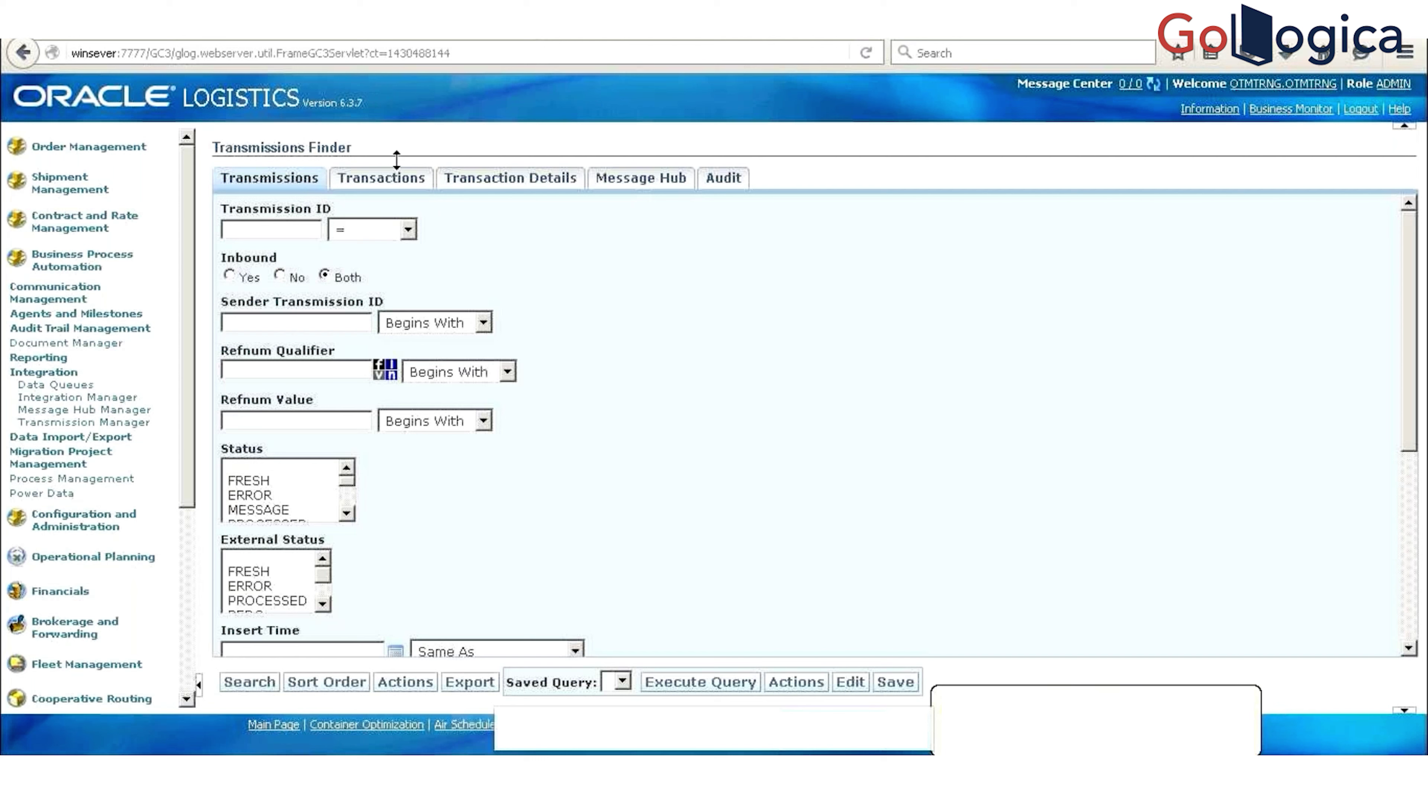
left_click(388, 187)
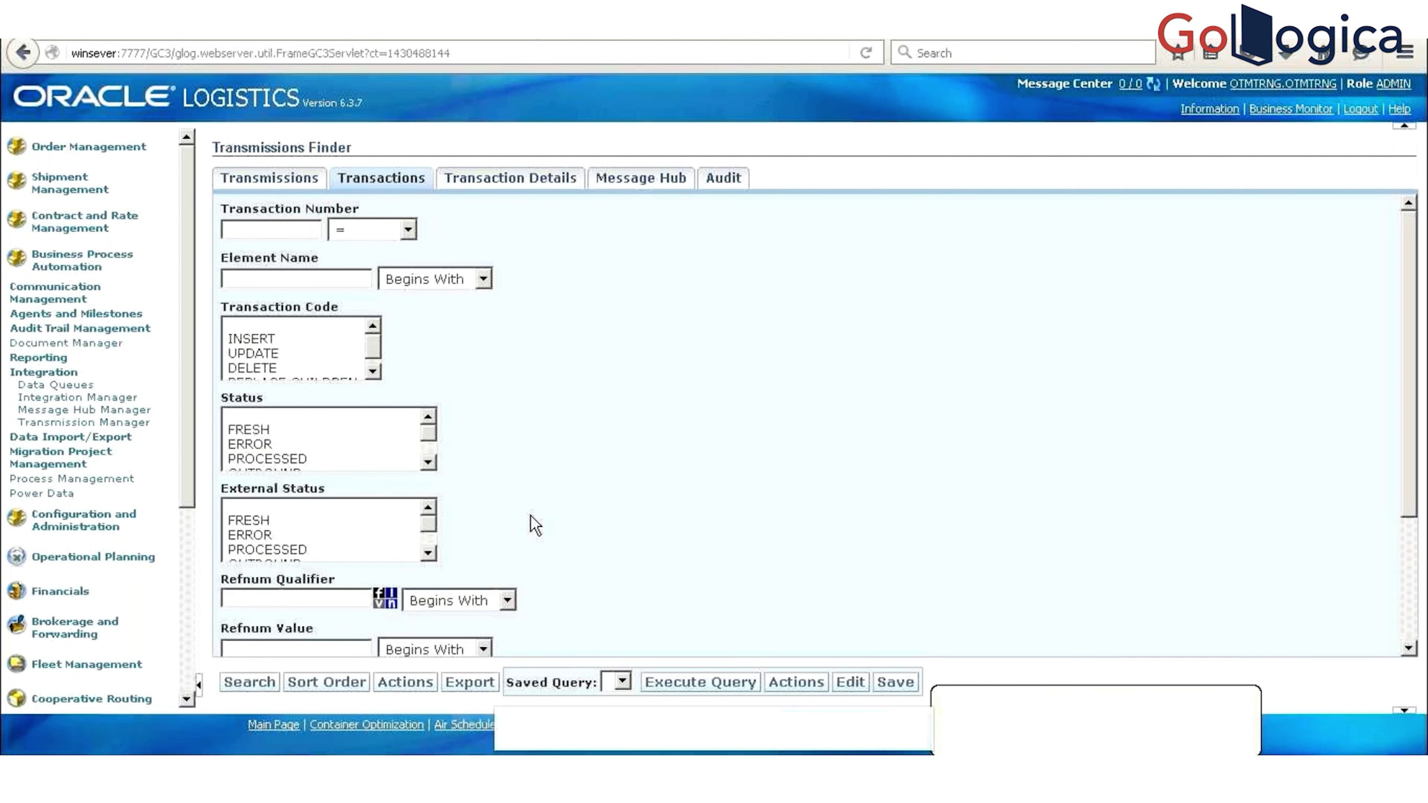
scroll(534, 524, "down", 3)
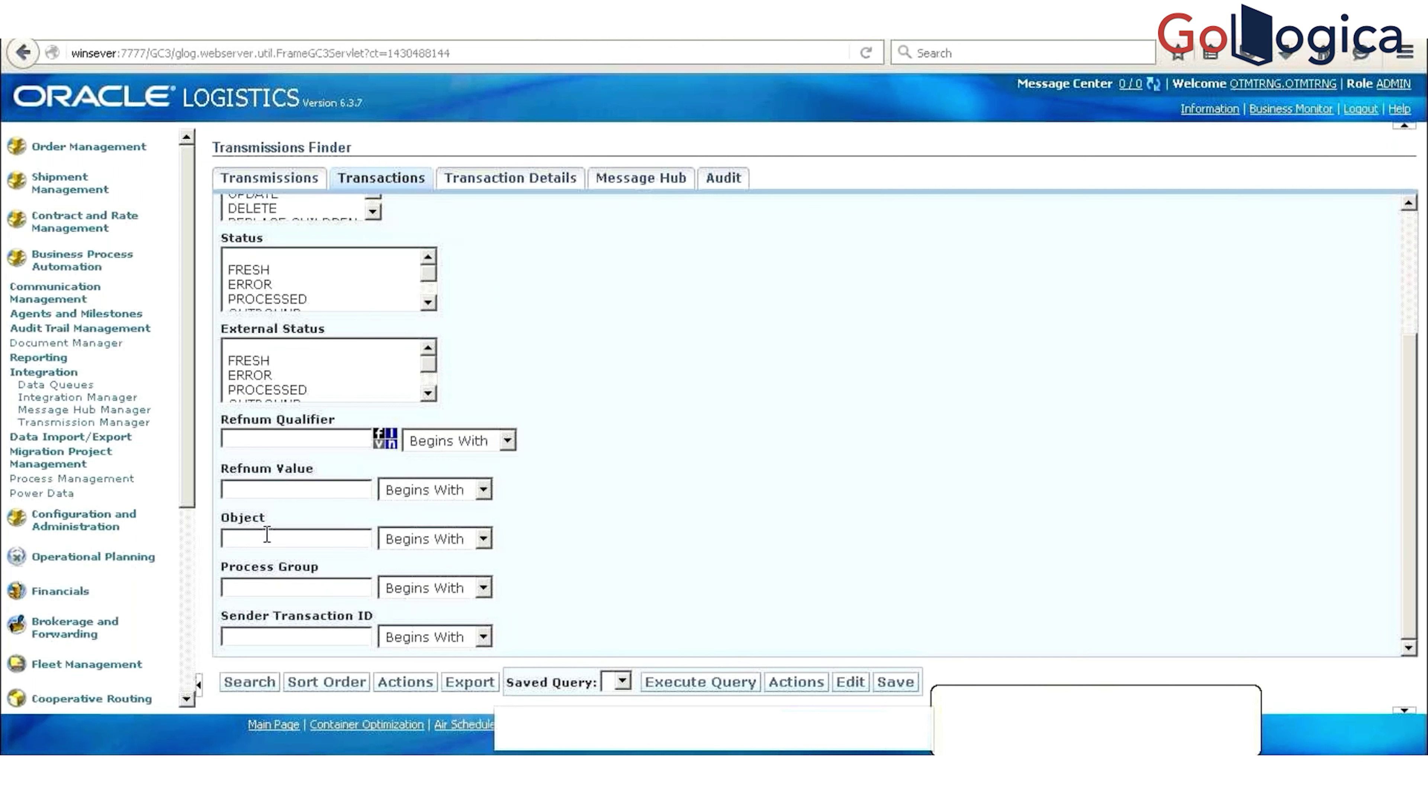
left_click(267, 541)
type("otom")
key("BackSpace")
key("BackSpace")
key("BackSpace")
key("BackSpace")
type("OTMT")
type("RNG")
type(".DIRECT_O")
type("R")
type("1")
left_click(237, 683)
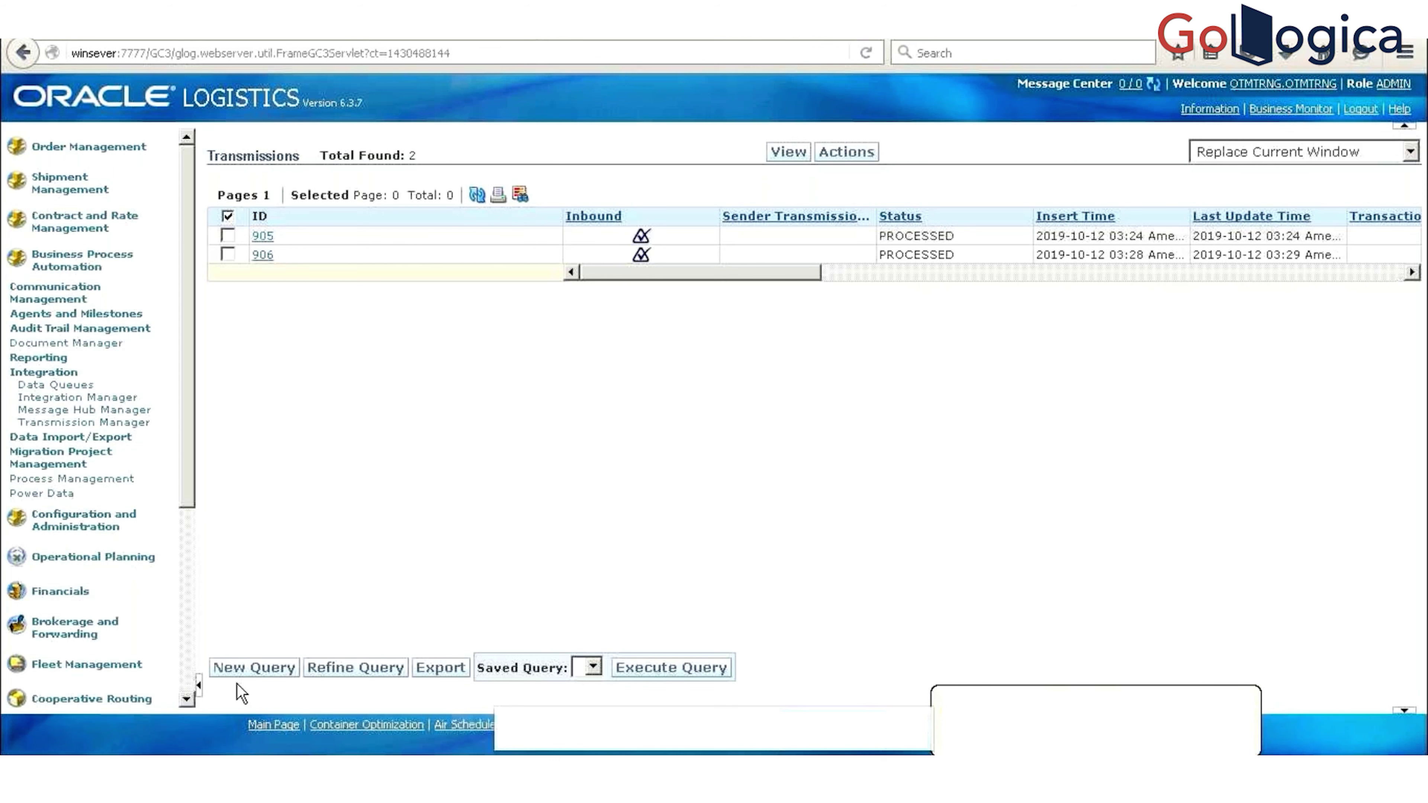
Step: Start a new transmission query and review the search criteria available in the Transmissions Finder
left_click(252, 670)
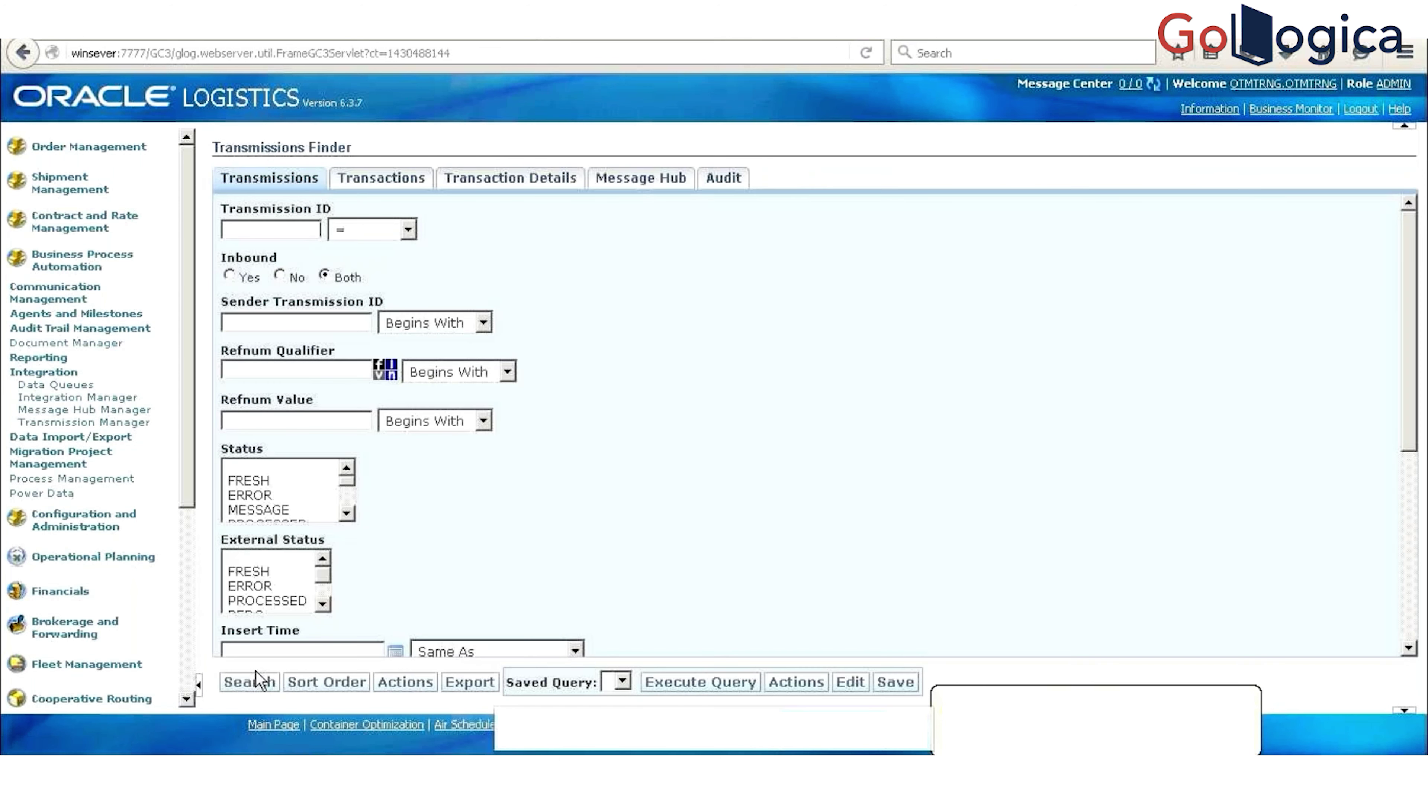
left_click(269, 231)
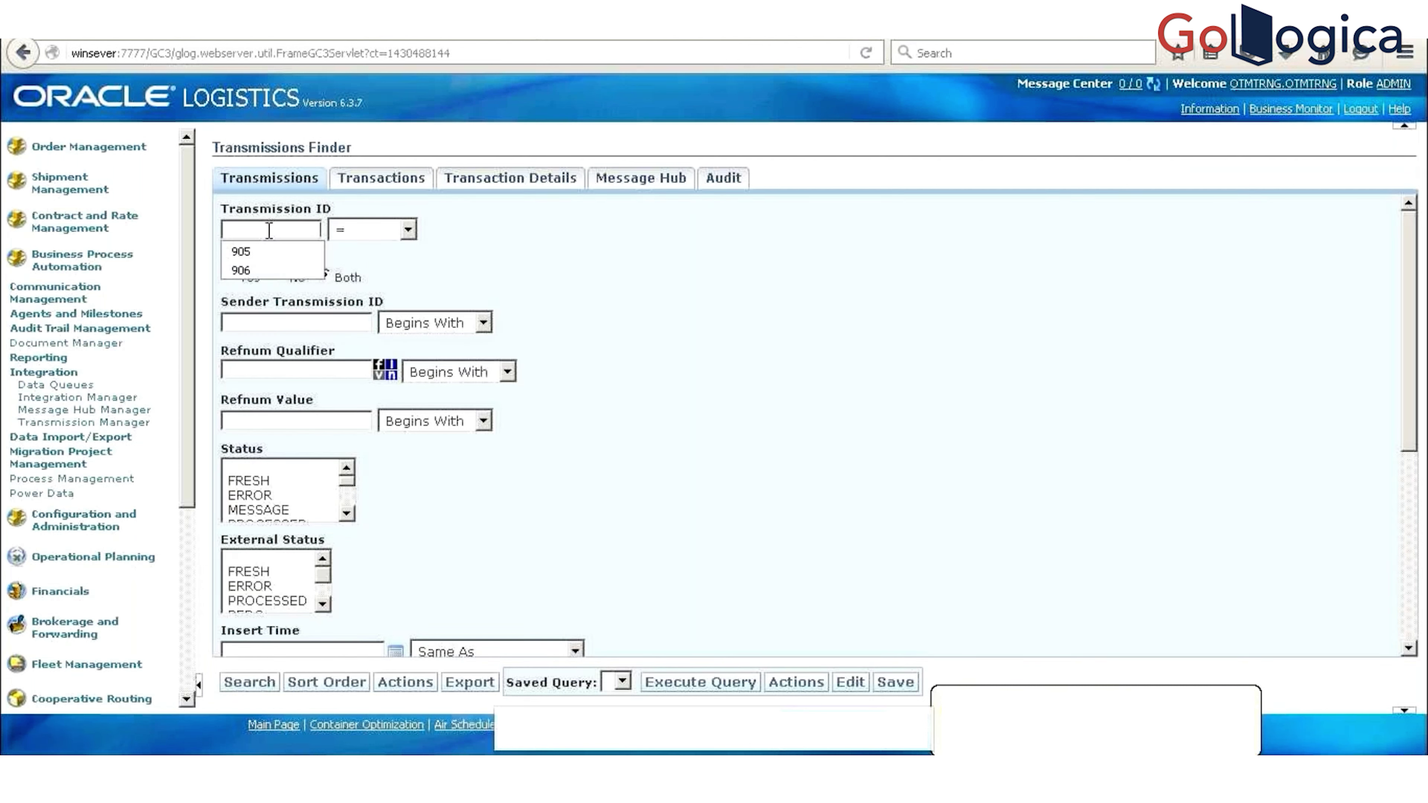
left_click(446, 213)
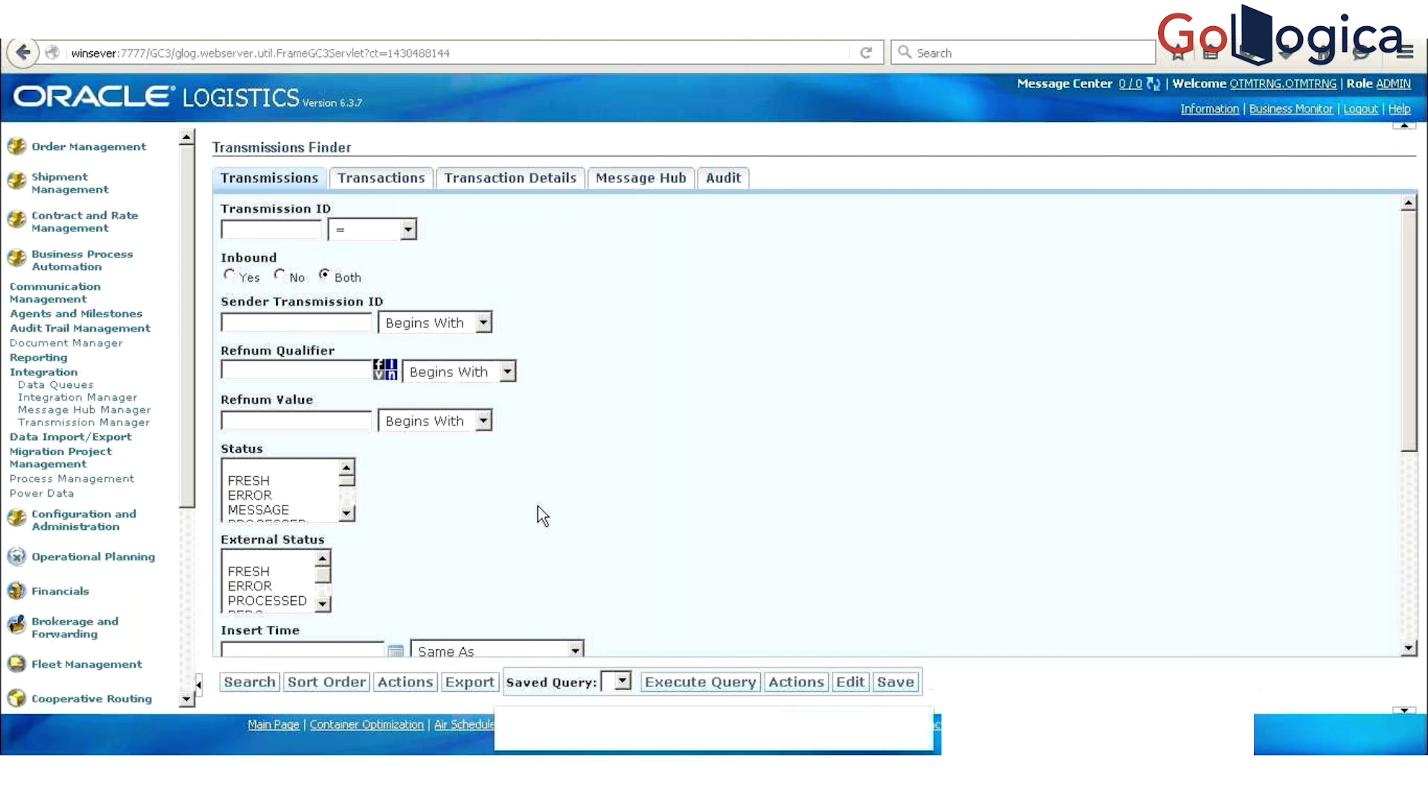
scroll(542, 514, "down", 5)
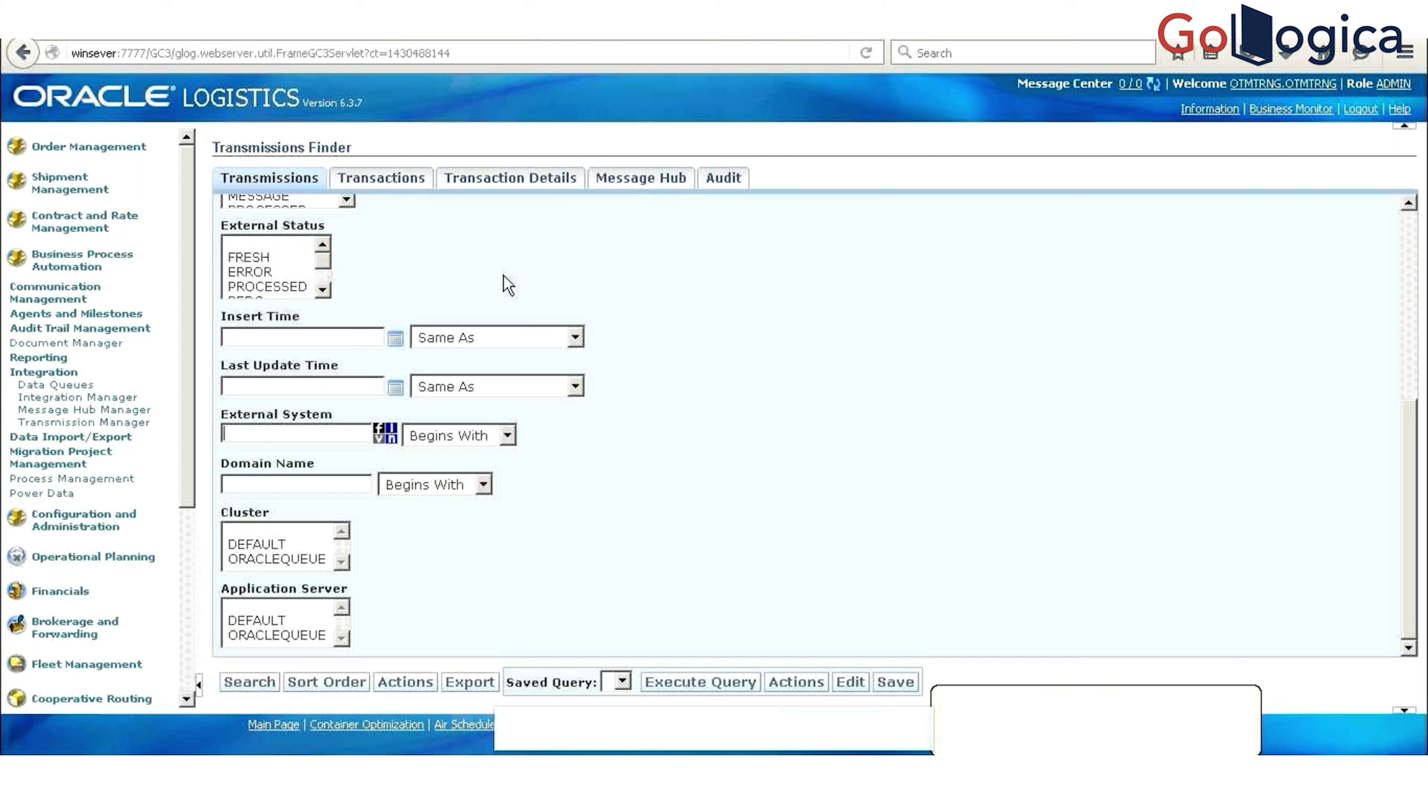
scroll(508, 284, "up", 2)
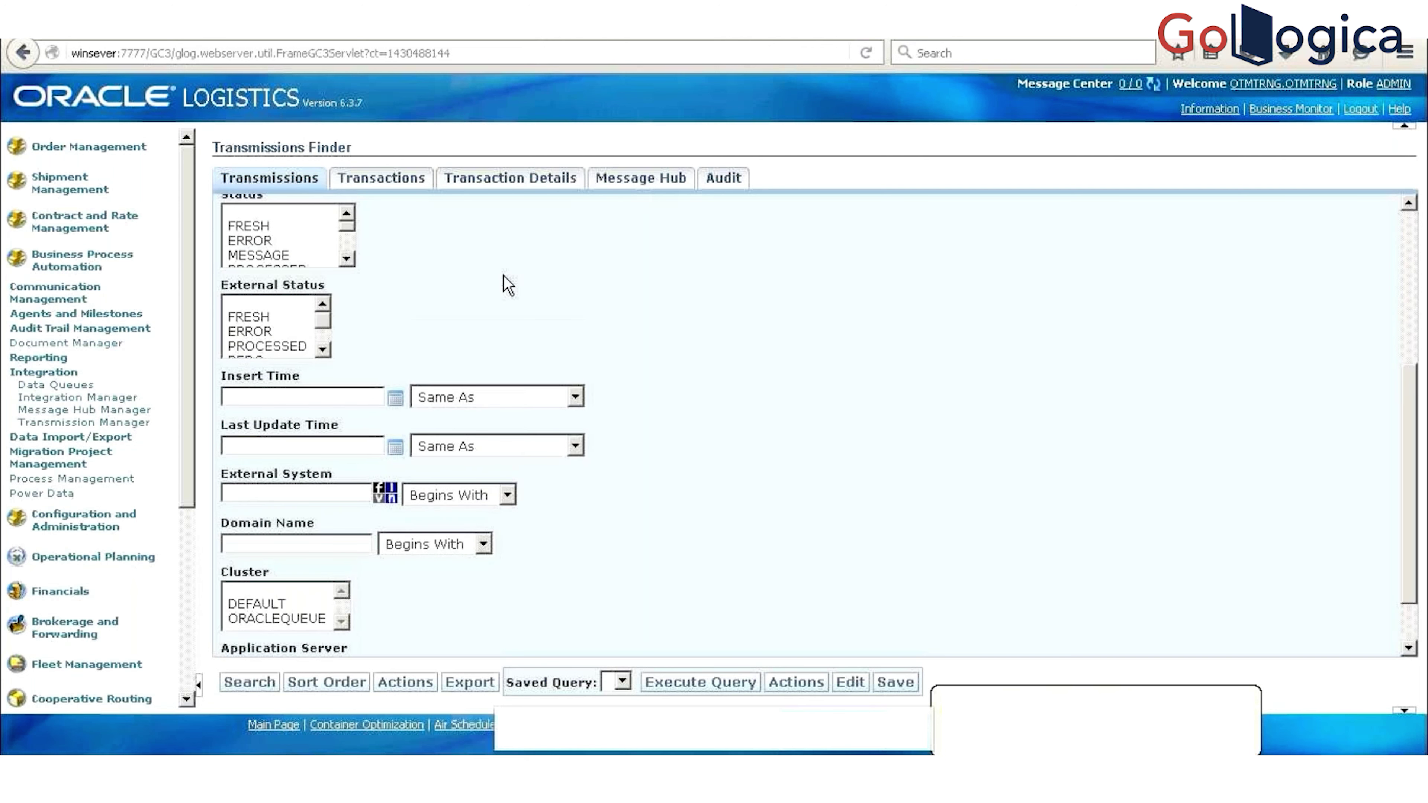
scroll(507, 284, "up", 8)
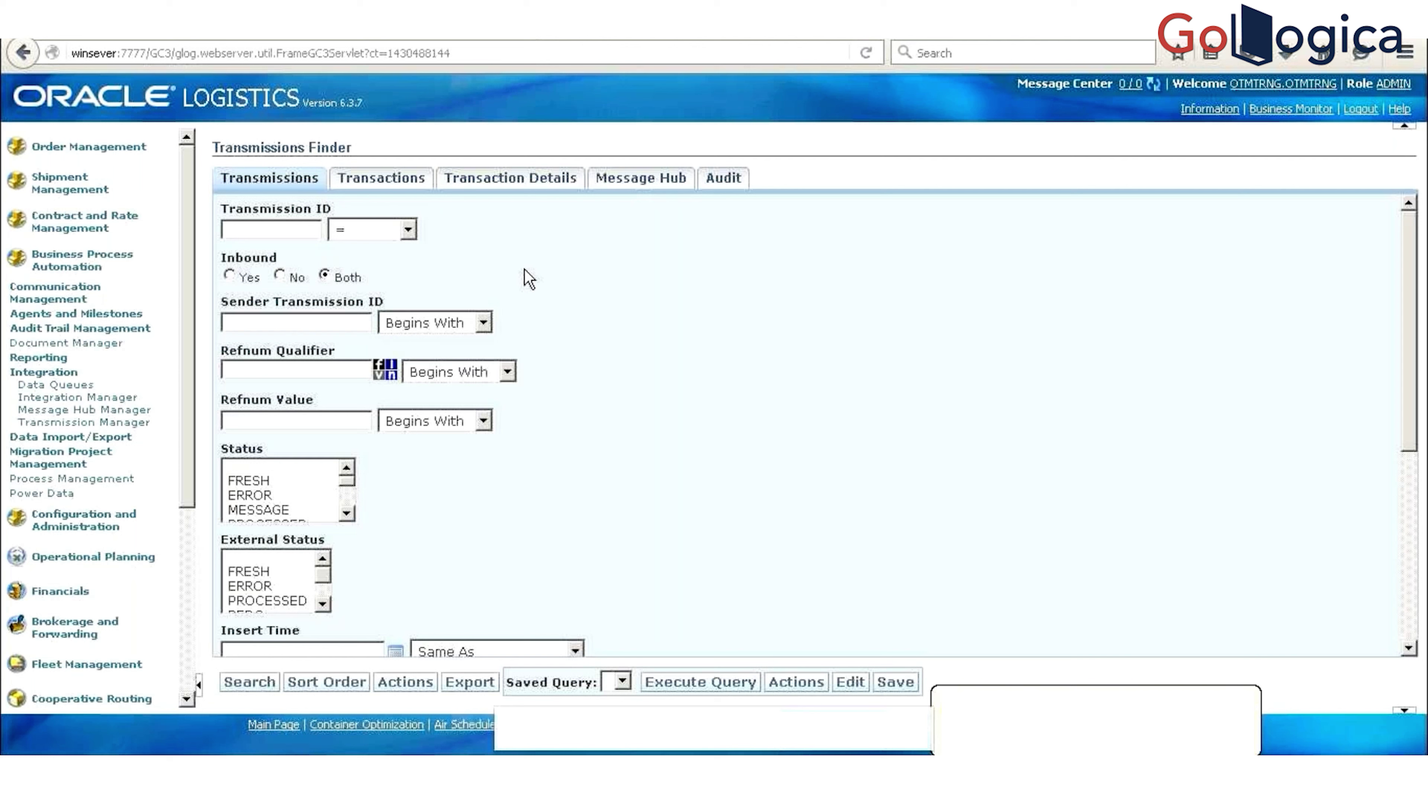
Step: Open the Perform Integration Command form from the Integration Manager and choose Release as the XML element to examine its input fields
left_click(119, 400)
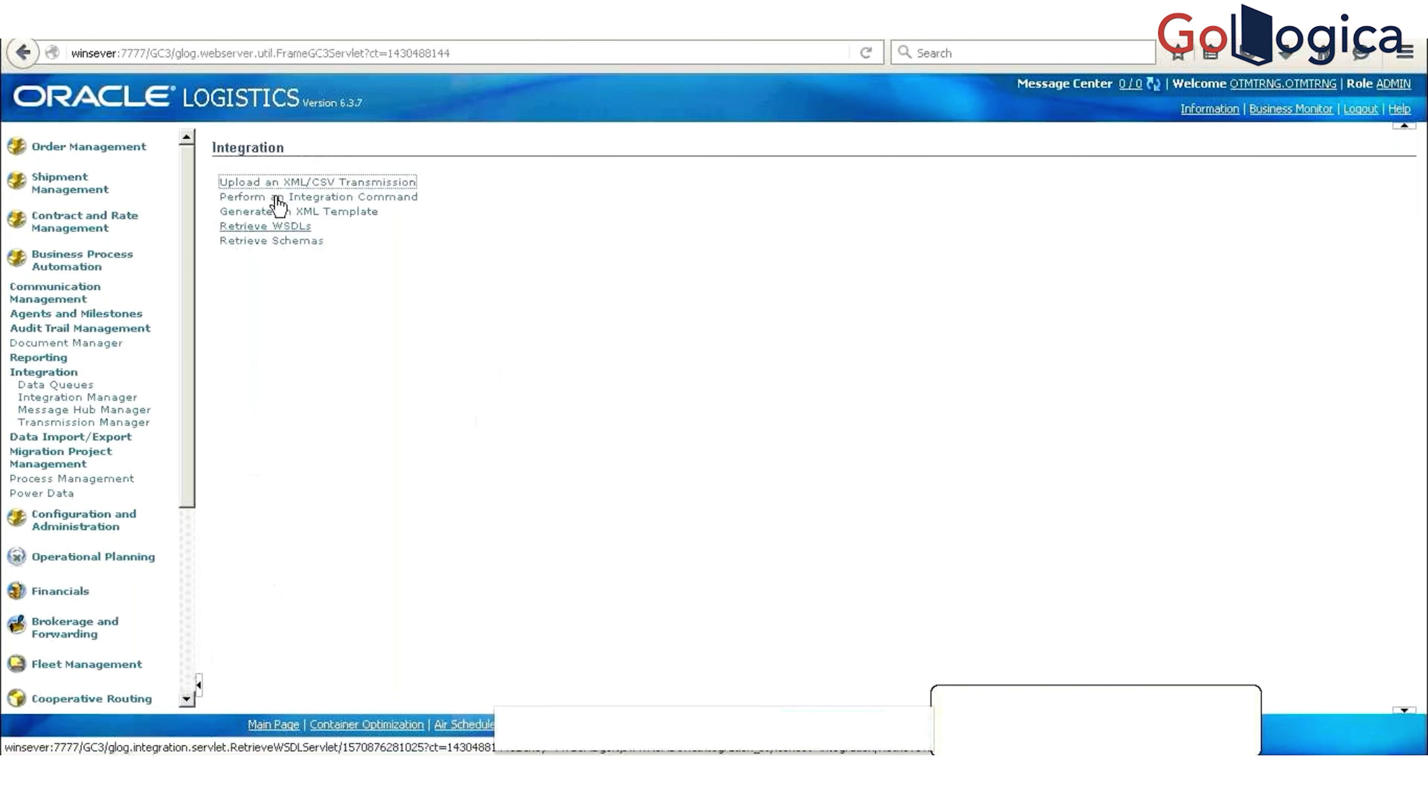
left_click(277, 197)
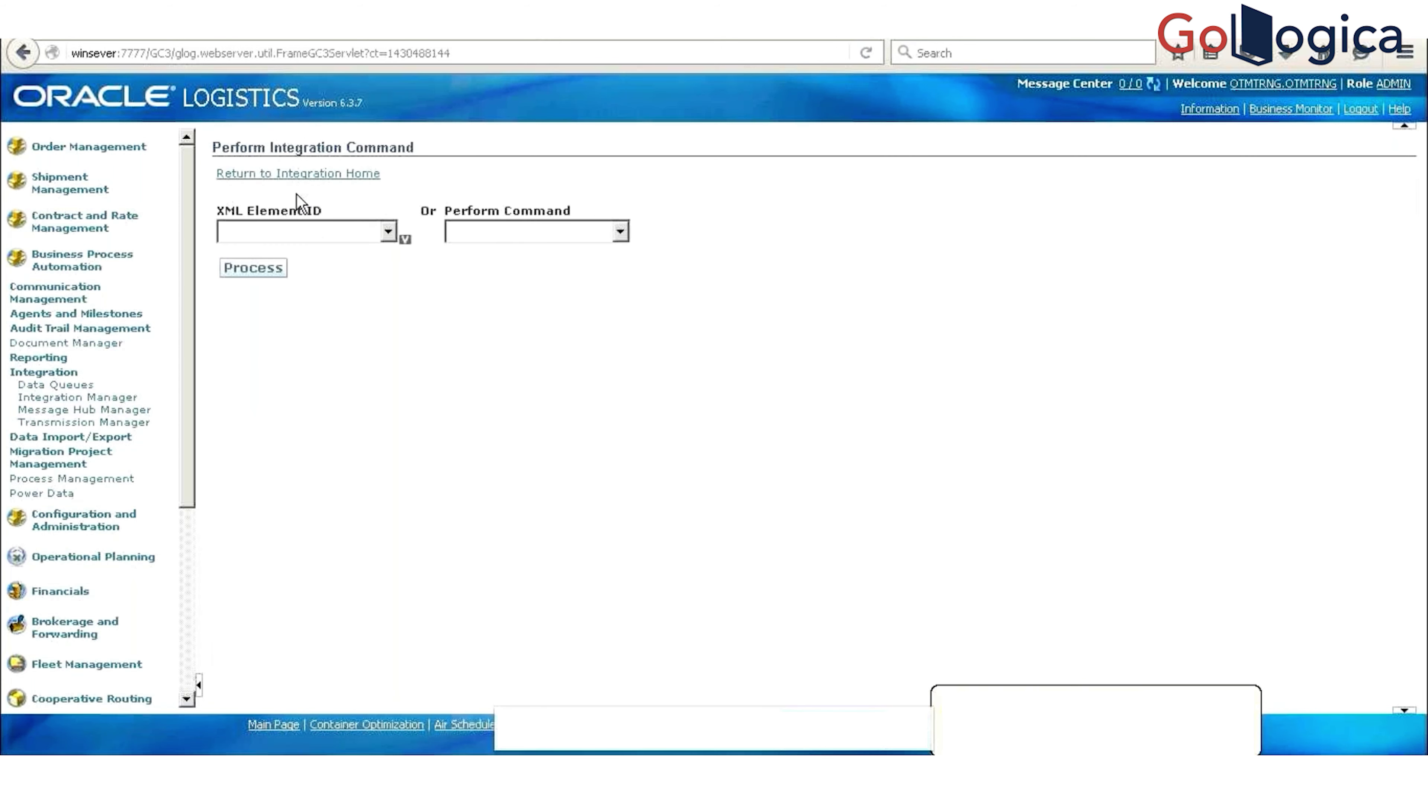
left_click(298, 231)
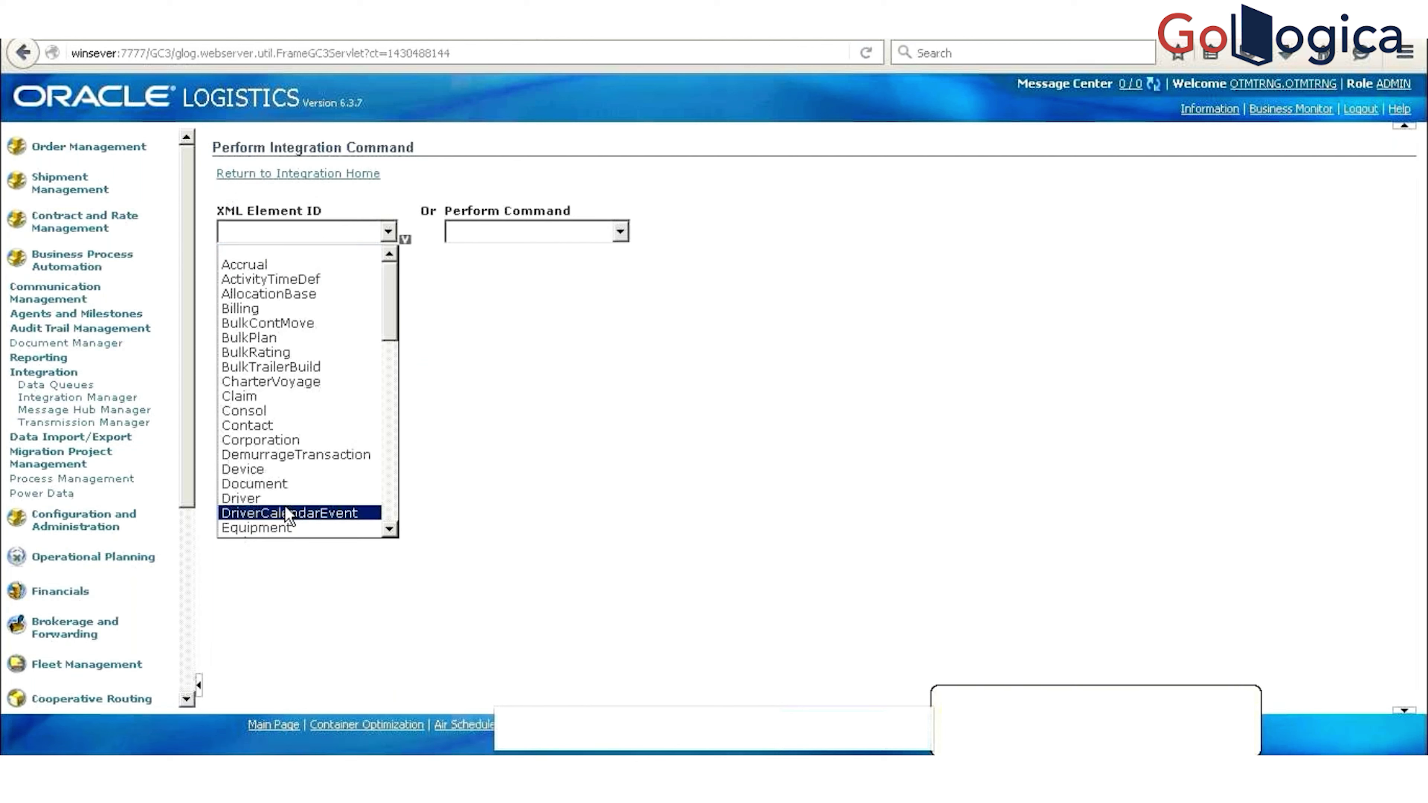
key("r")
key("e")
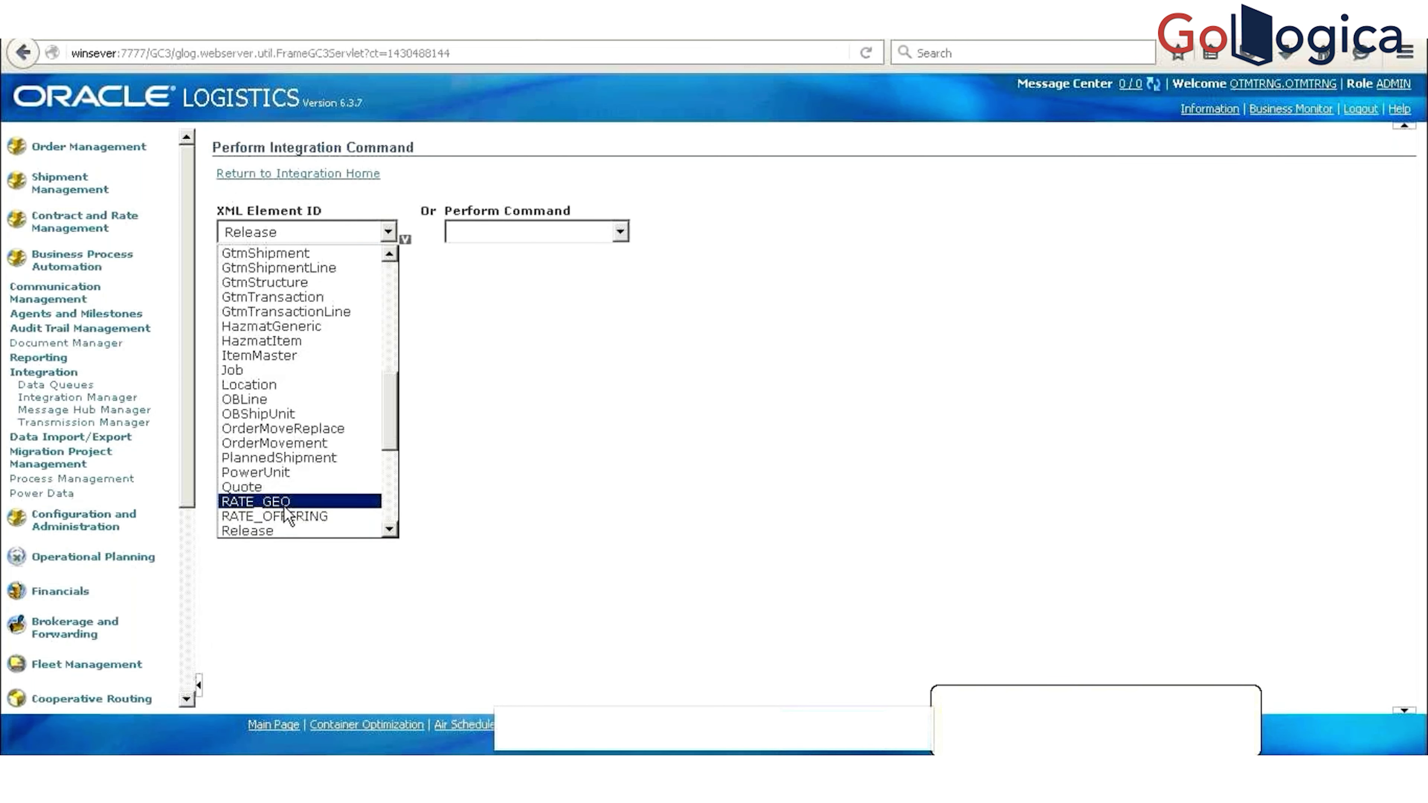
key("Return")
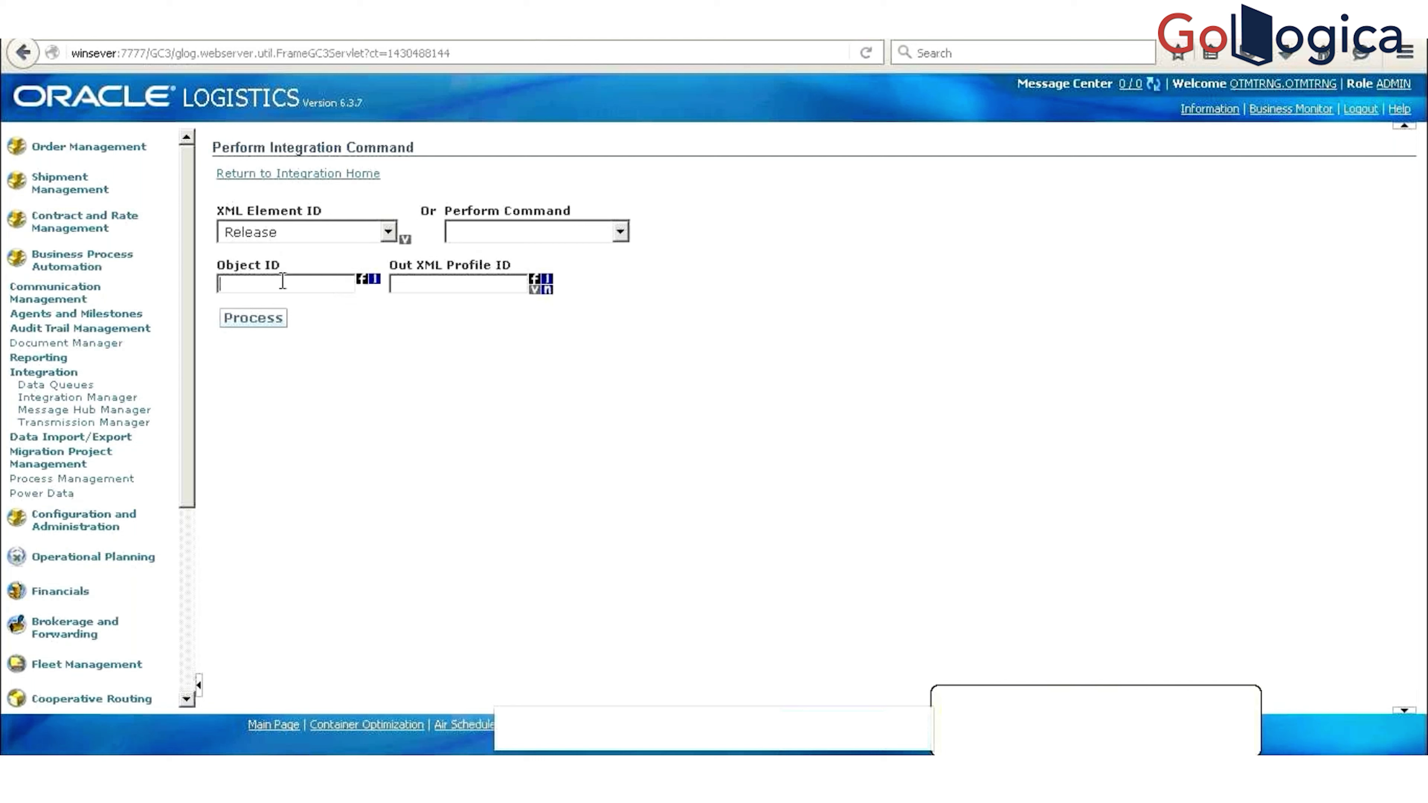
left_click(505, 290)
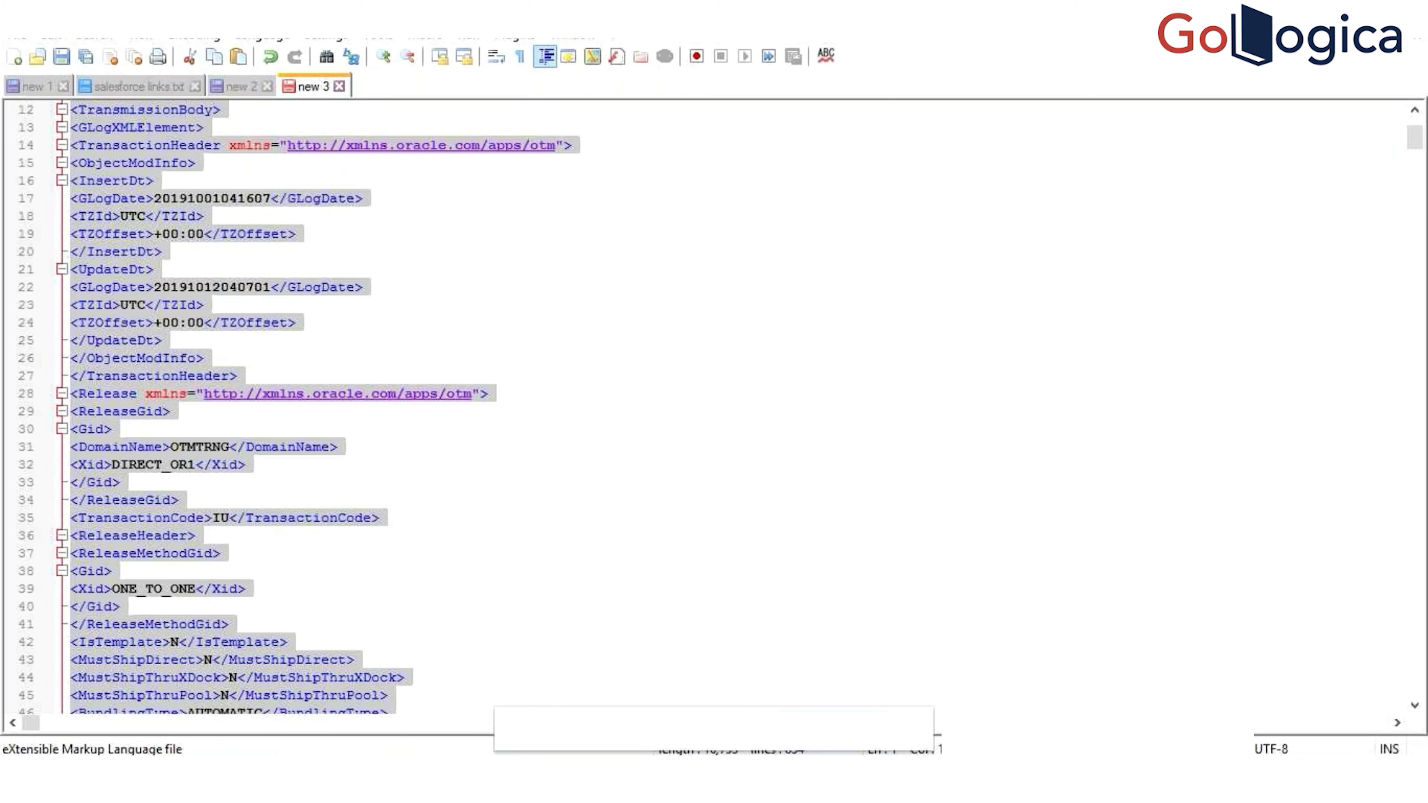
key("alt+Tab")
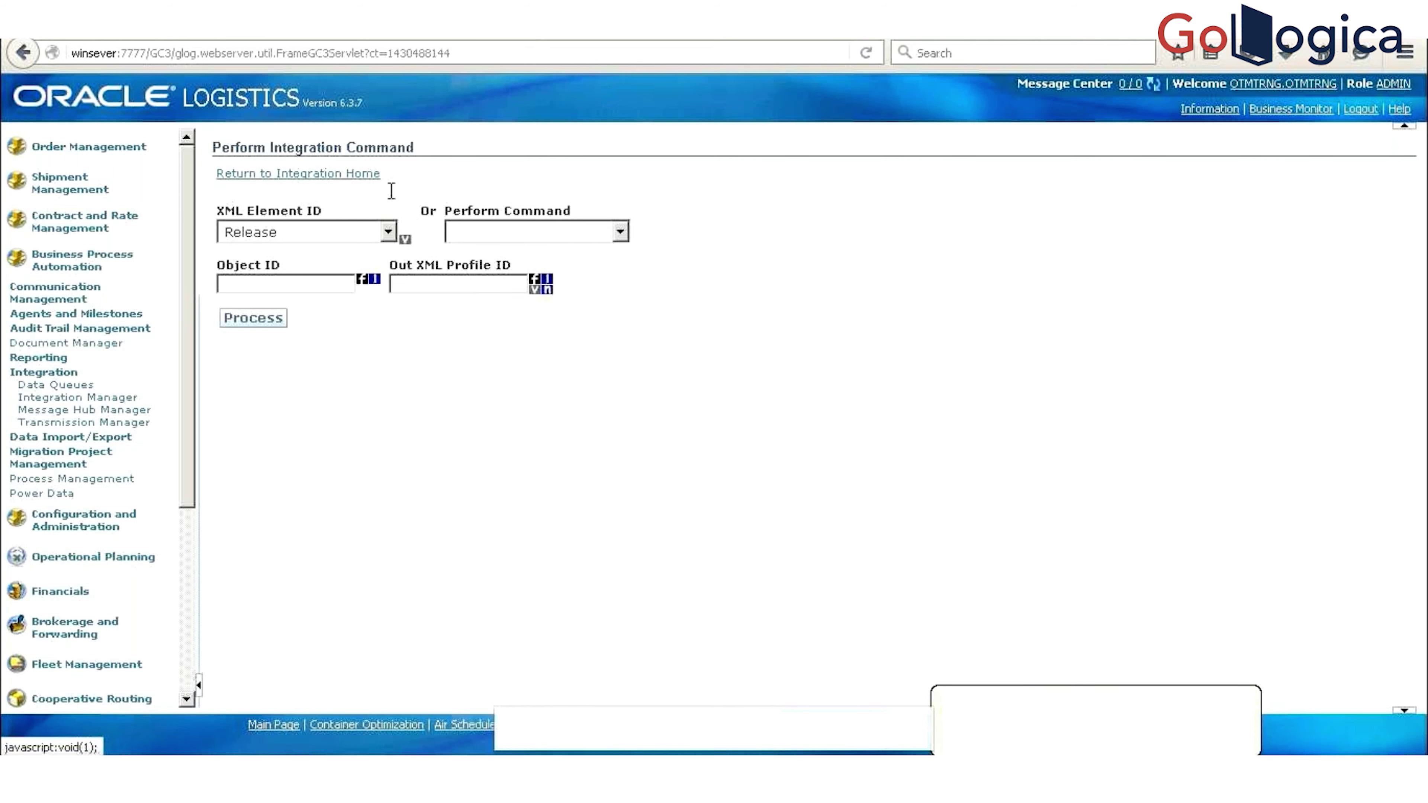
left_click(437, 285)
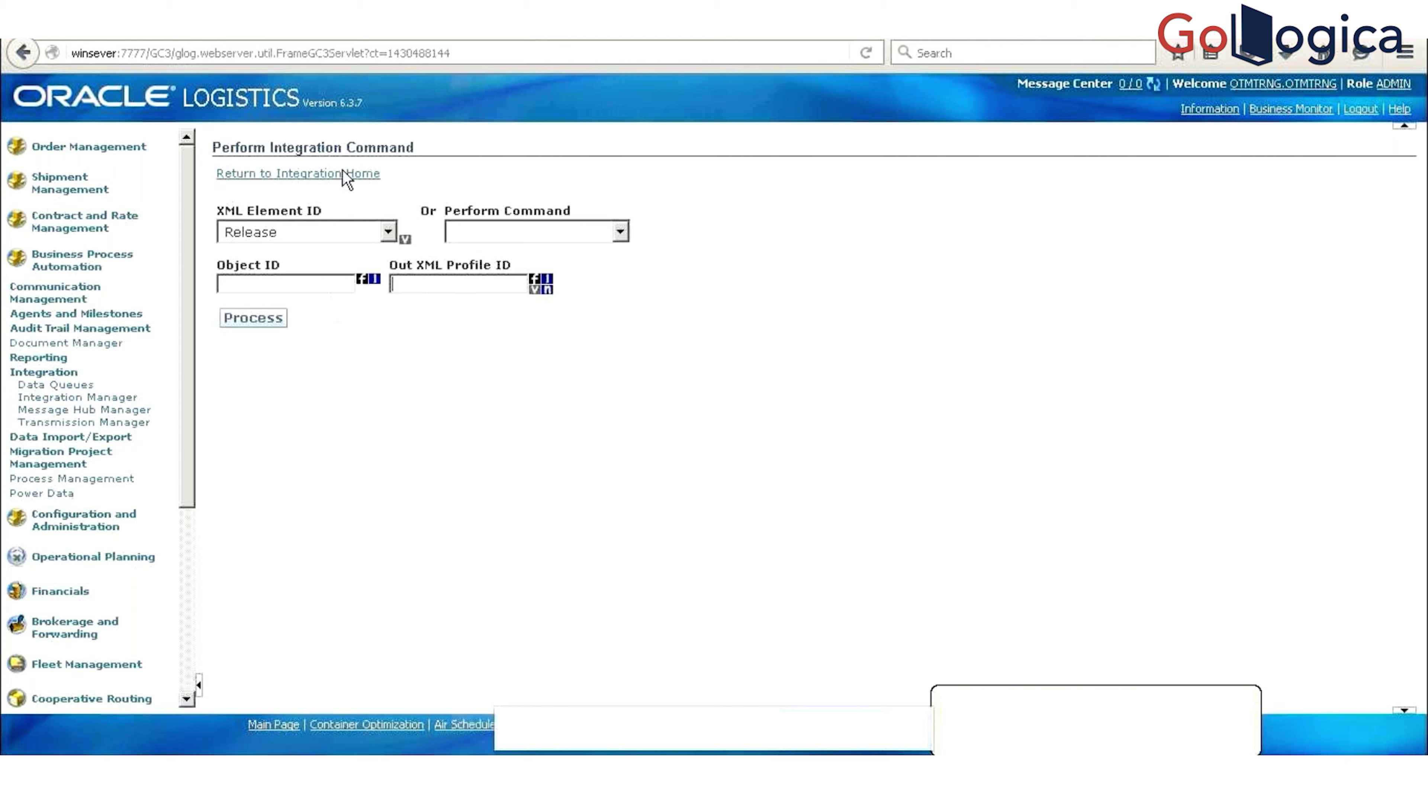
Step: Start a CSV export with object type Export Table, Browser as the output destination and no background job
left_click(114, 399)
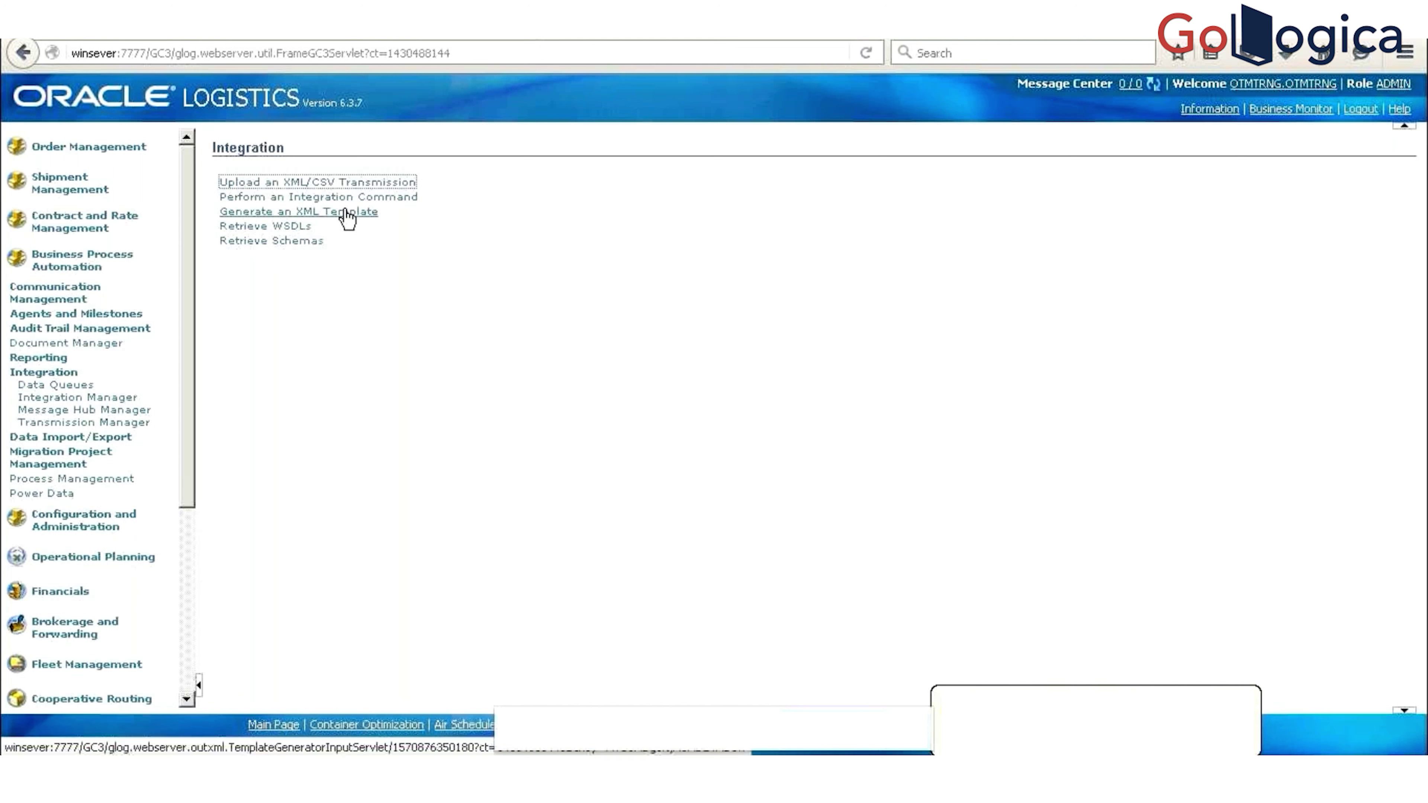
left_click(107, 437)
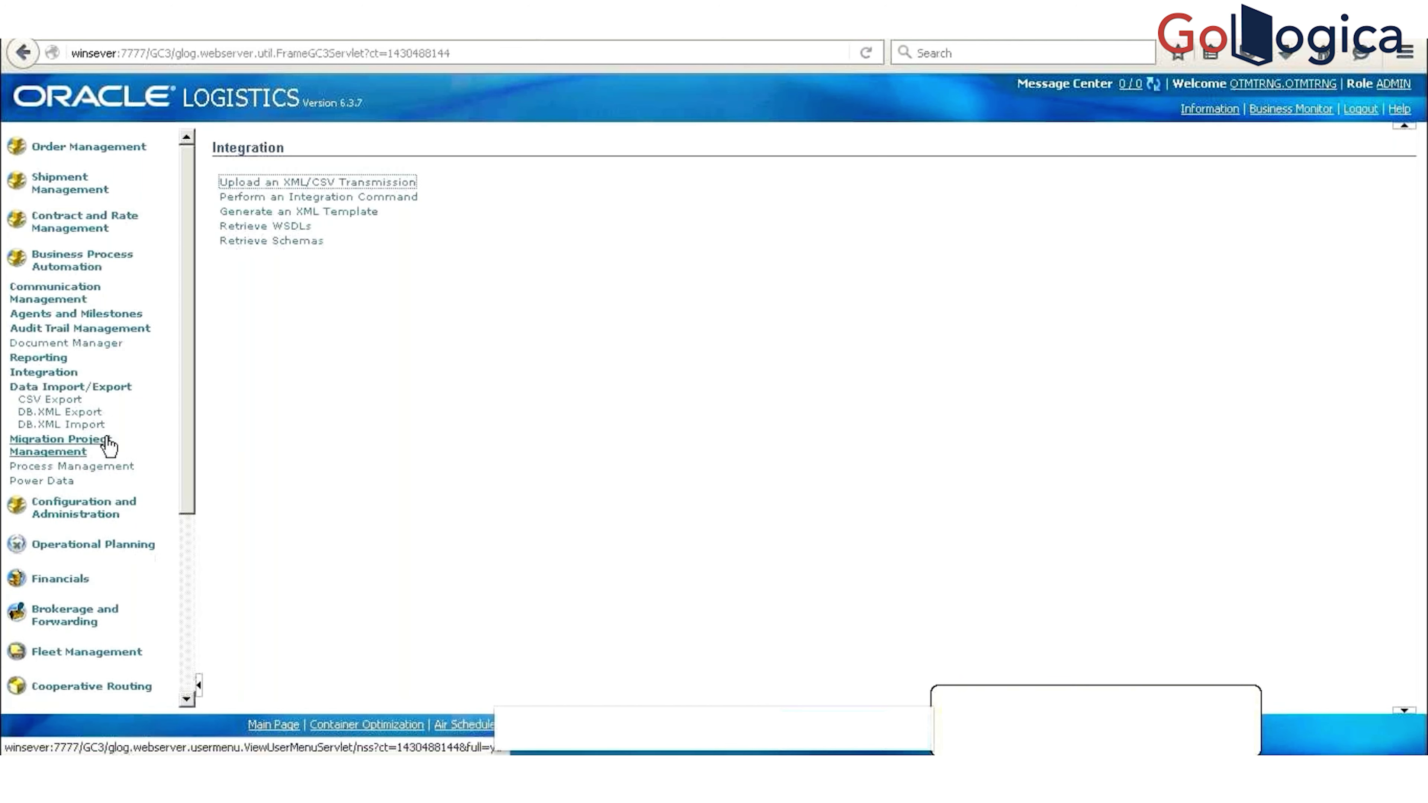
left_click(62, 403)
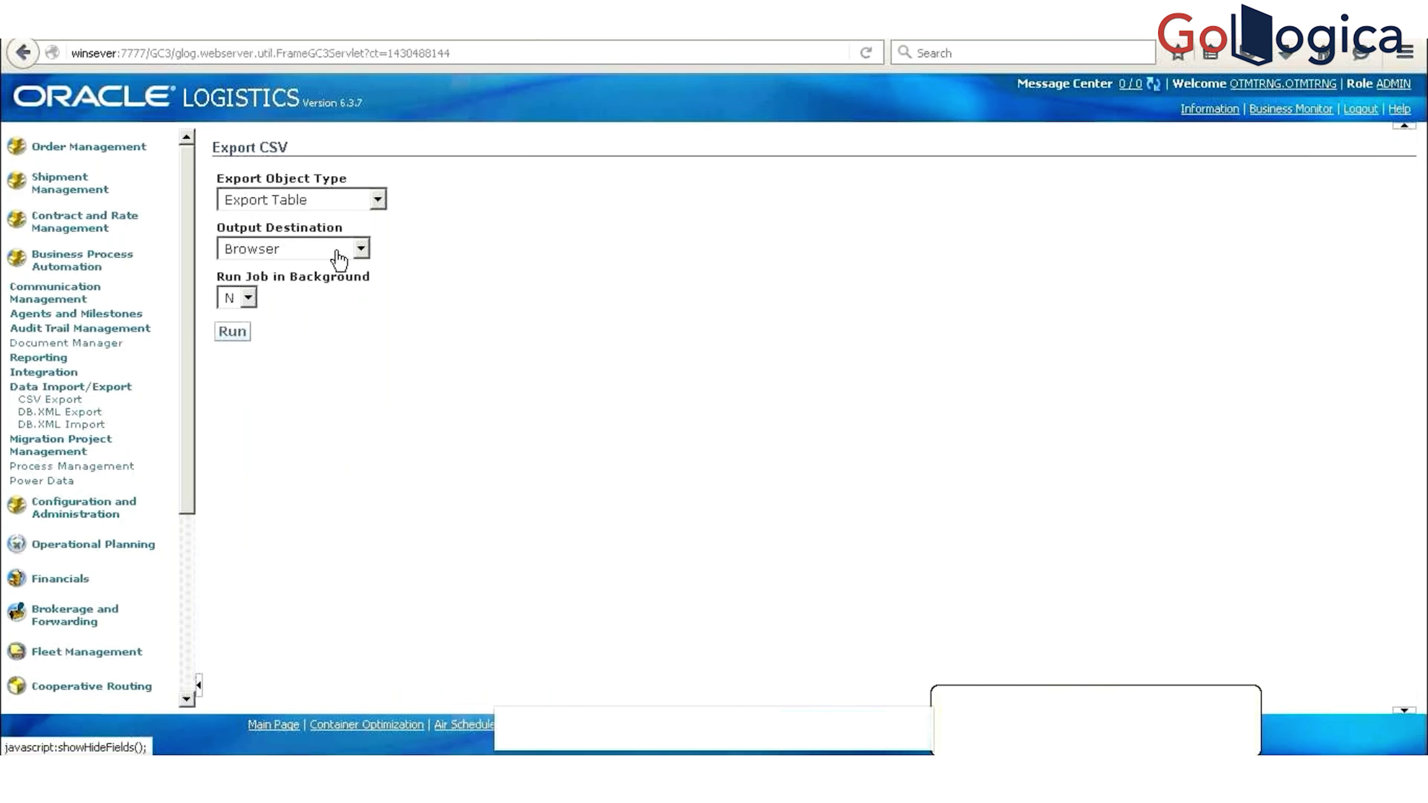
left_click(236, 341)
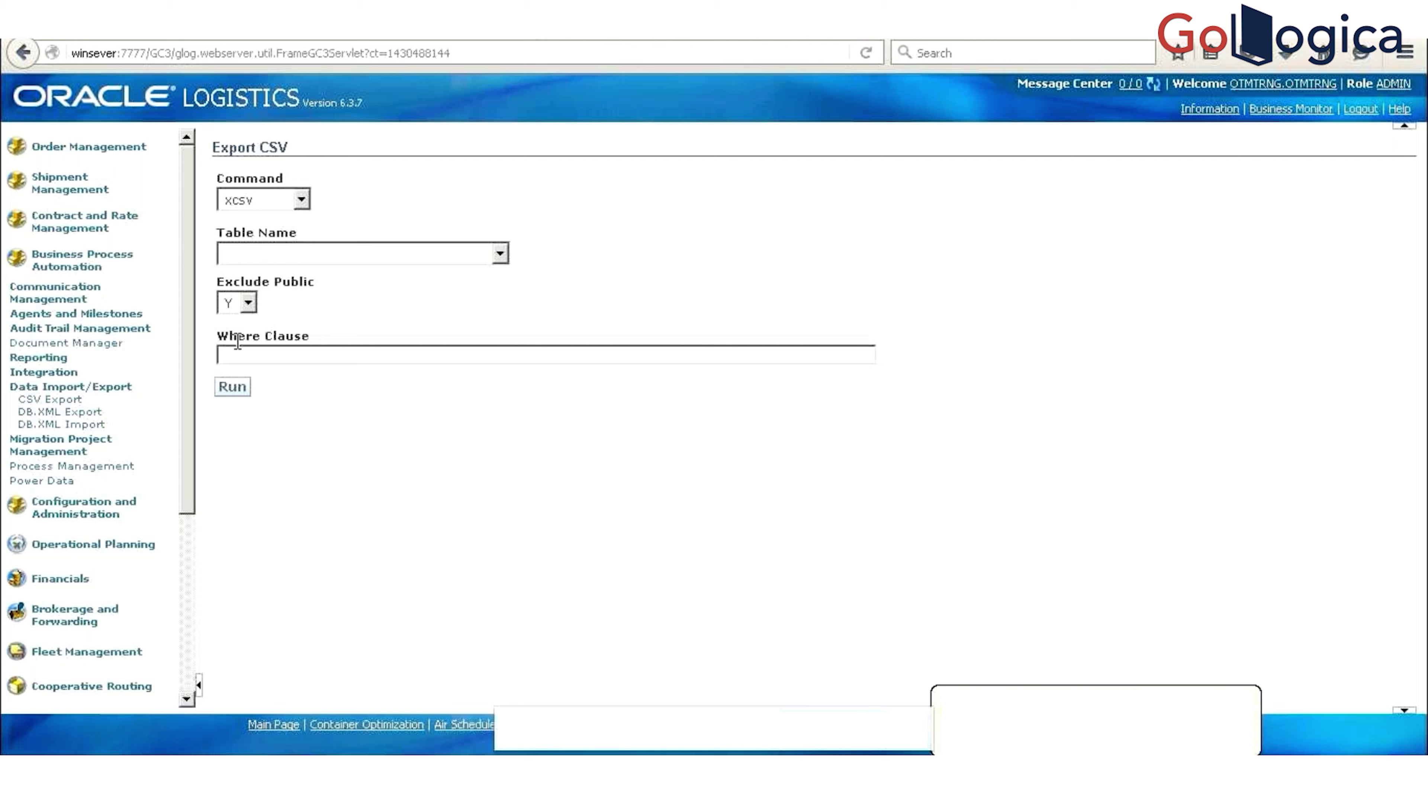
Step: Choose CONTACT as the table for the xcsv export
left_click(366, 256)
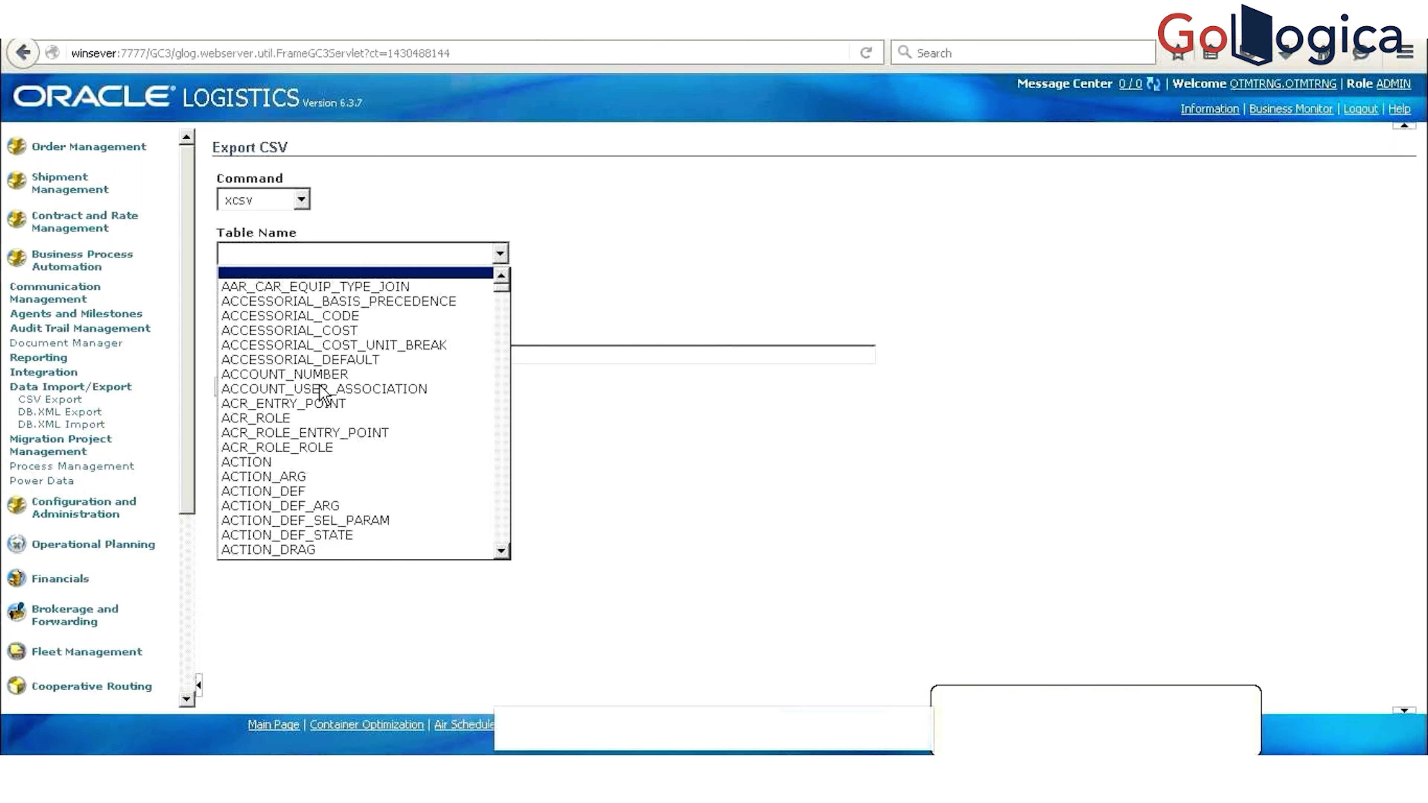
type("con")
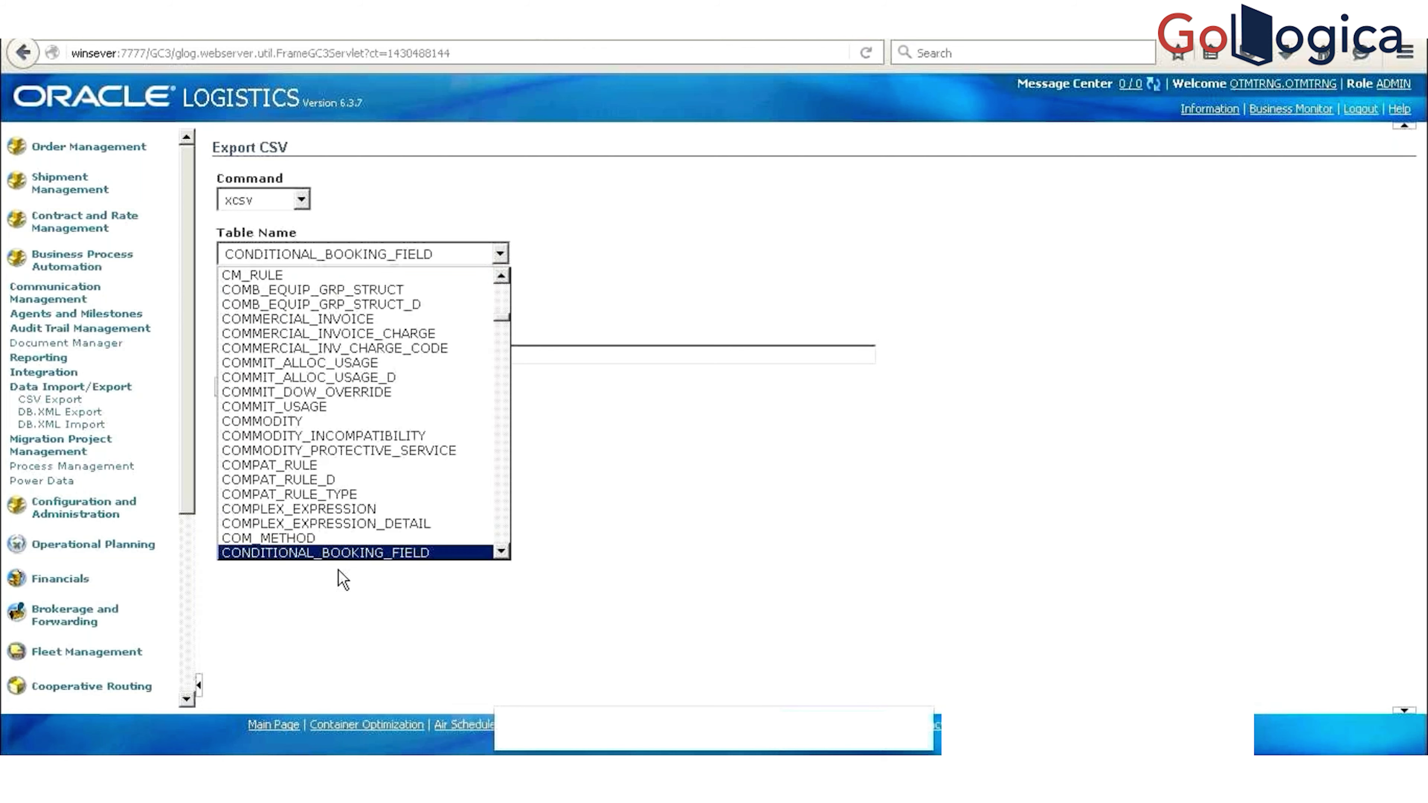
type("n")
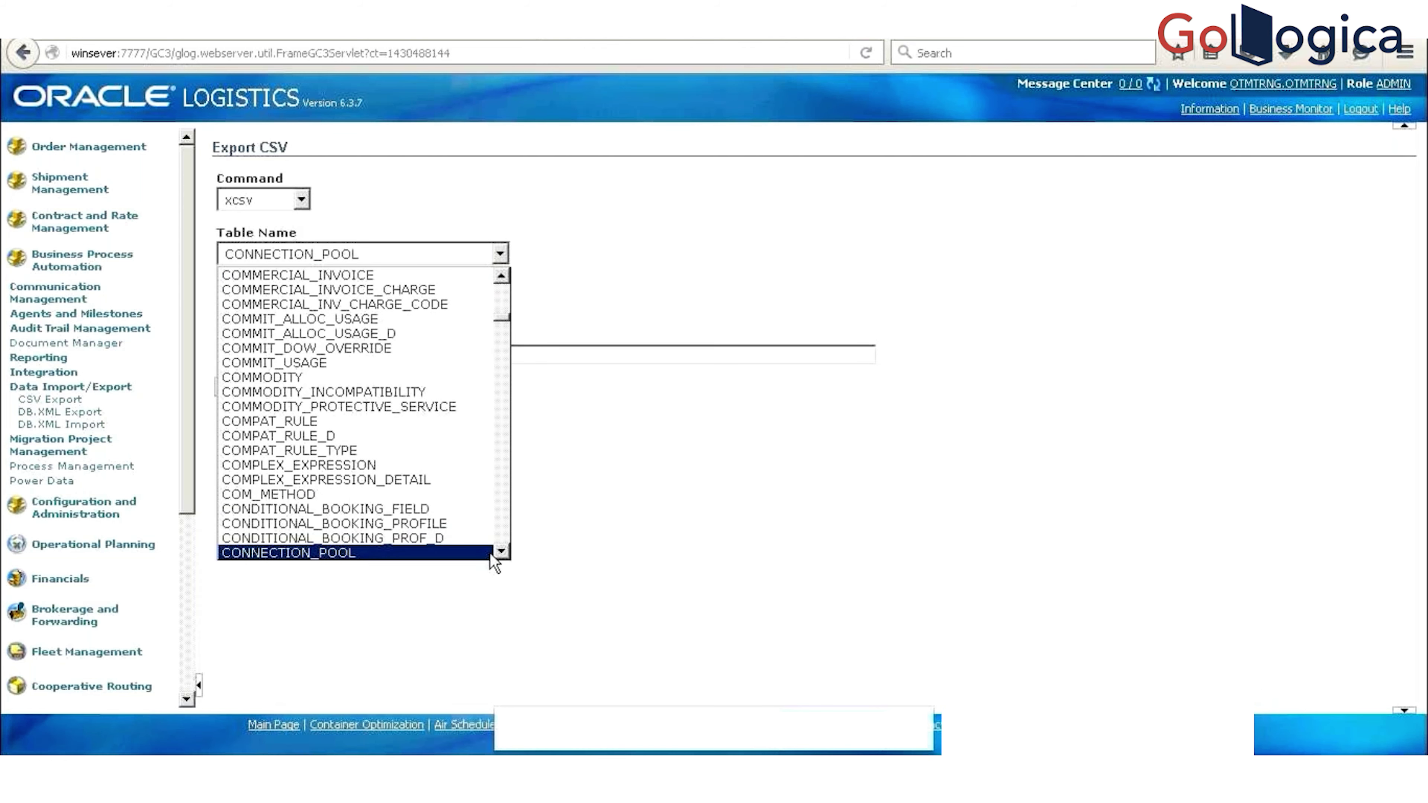
scroll(424, 545, "down", 3)
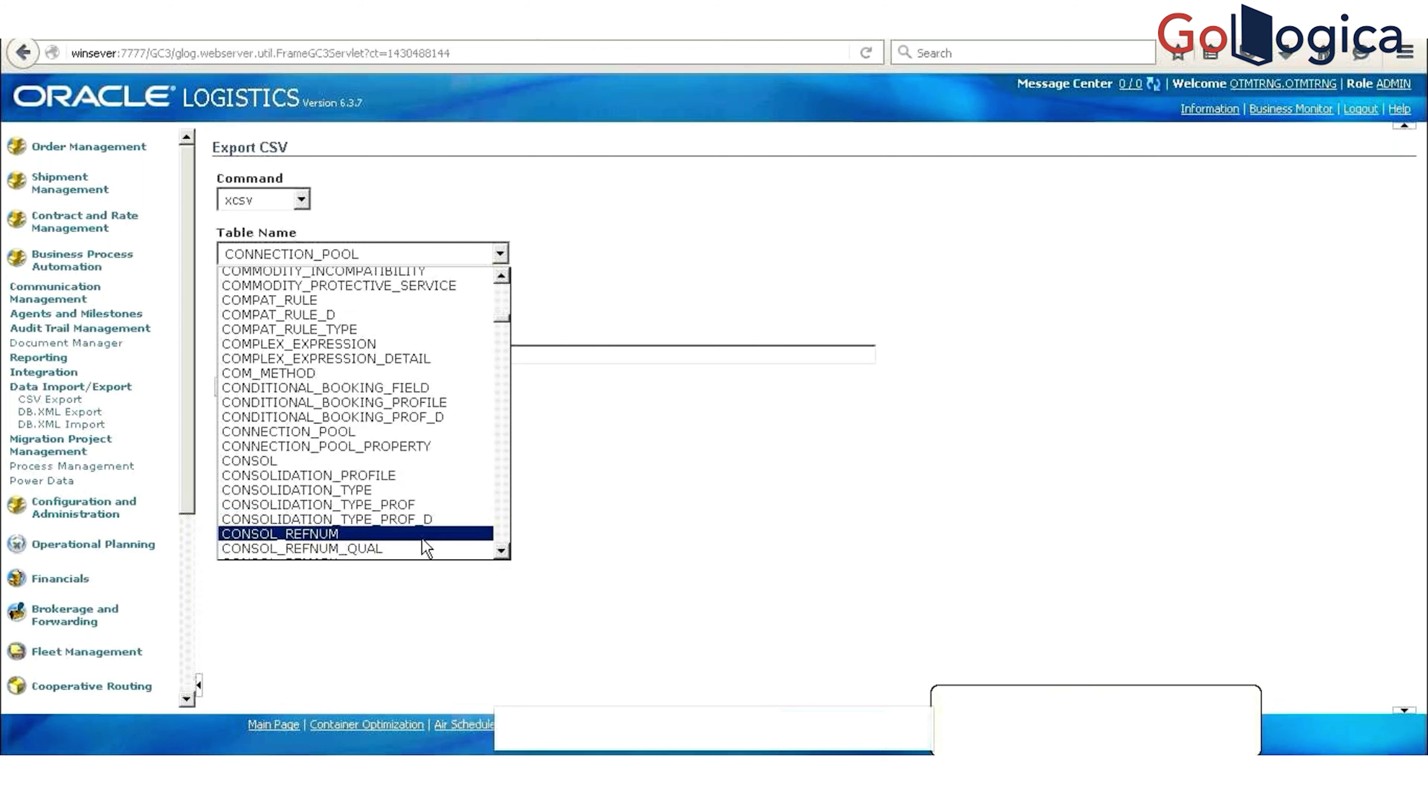
left_click(423, 546)
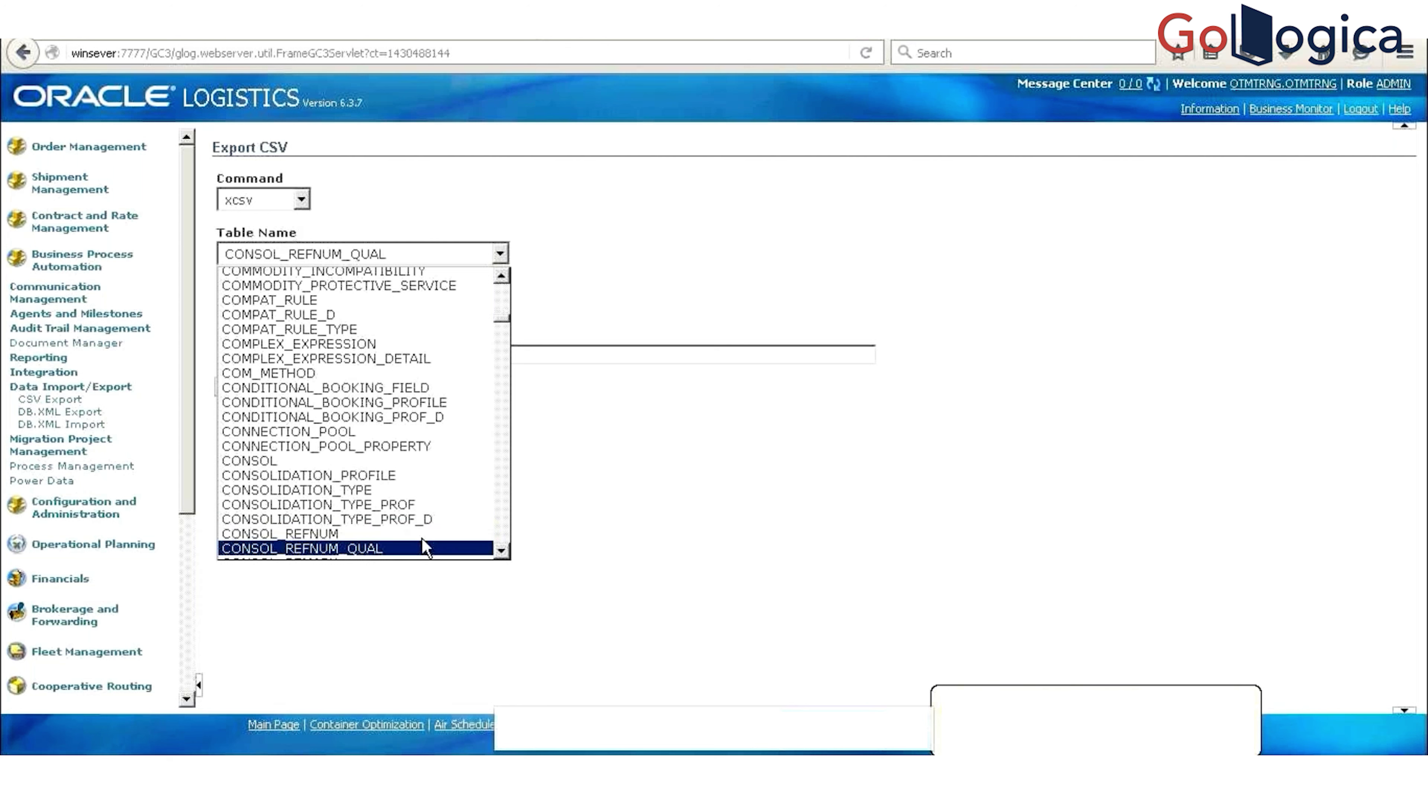
key("Down")
key("Down")
key("Down")
key("Down")
key("Down")
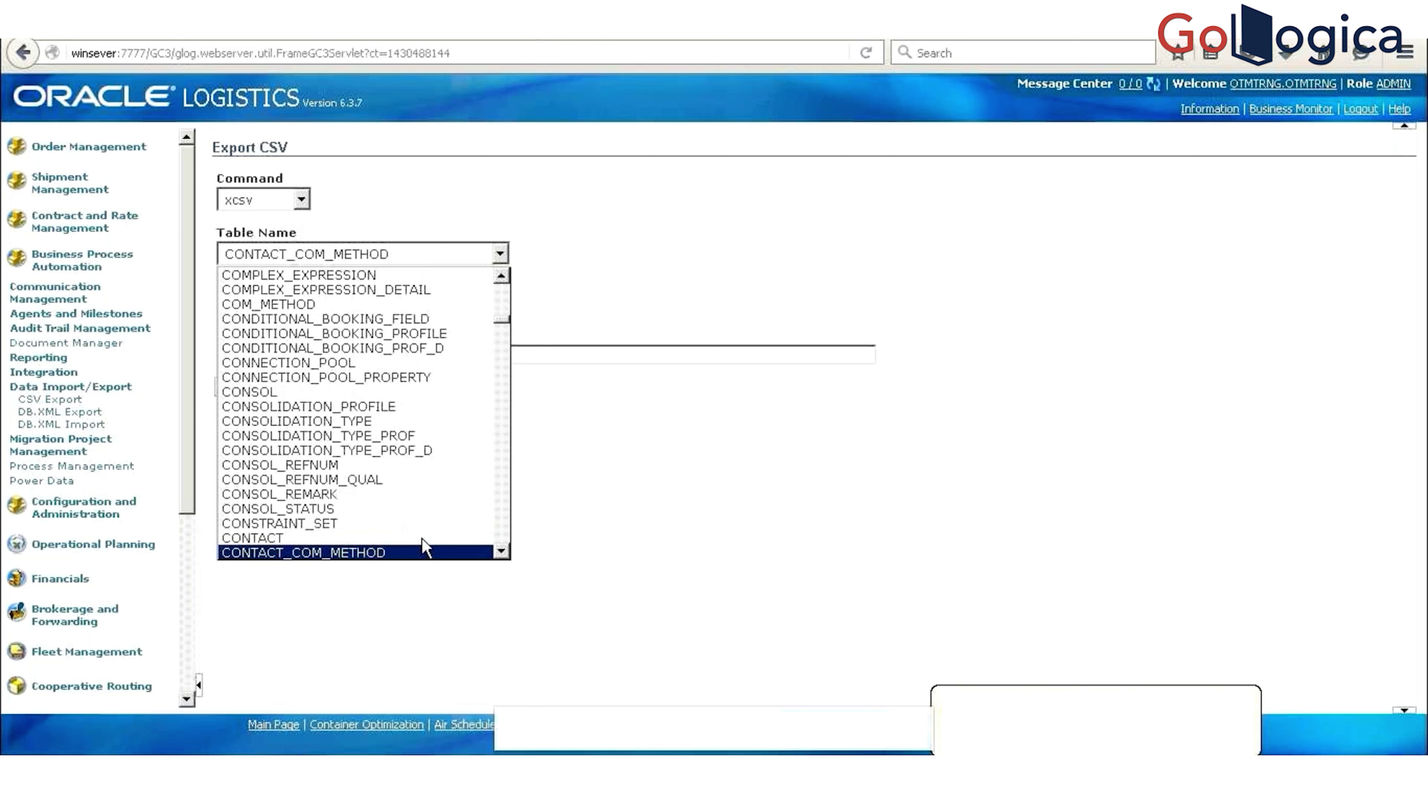
left_click(423, 539)
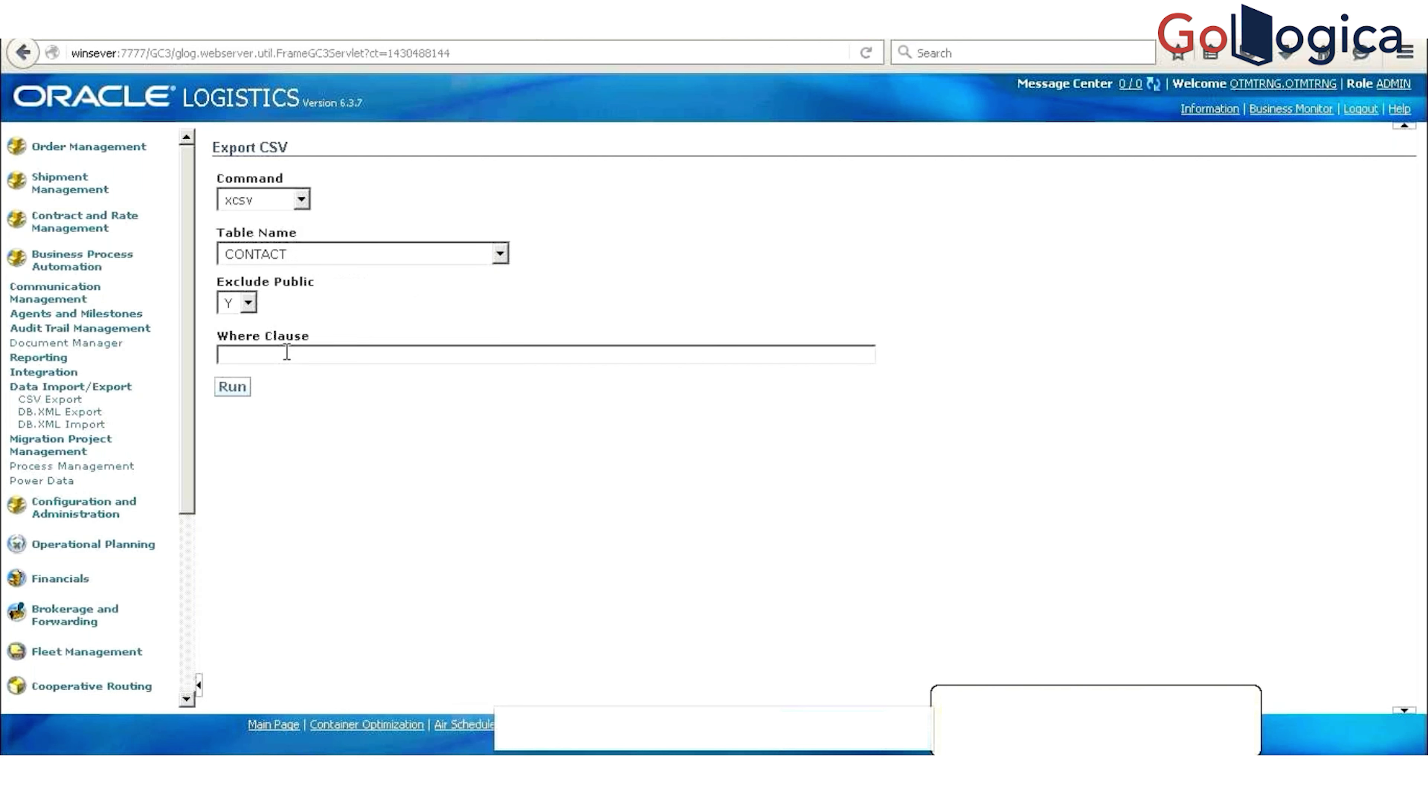
Step: Enter the where clause CONTACT_gID = 'OTMTRNG.DEL_CONTACT' and run the CSV export
type("CONTA")
type("CT_GID ")
type("= ''")
type(";")
type("OTMT")
type("N")
key("BackSpace")
type("RNG")
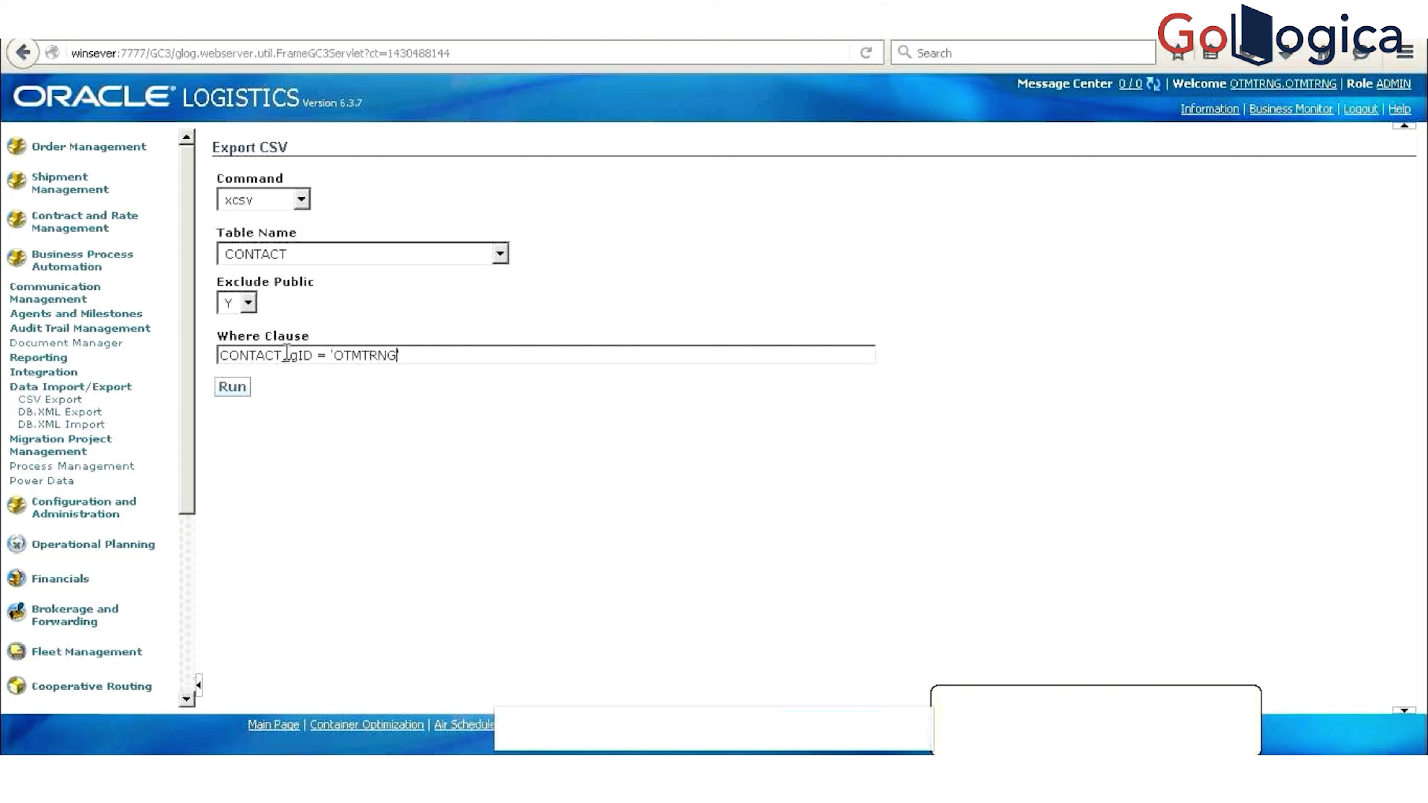
type(".'")
type("DEL")
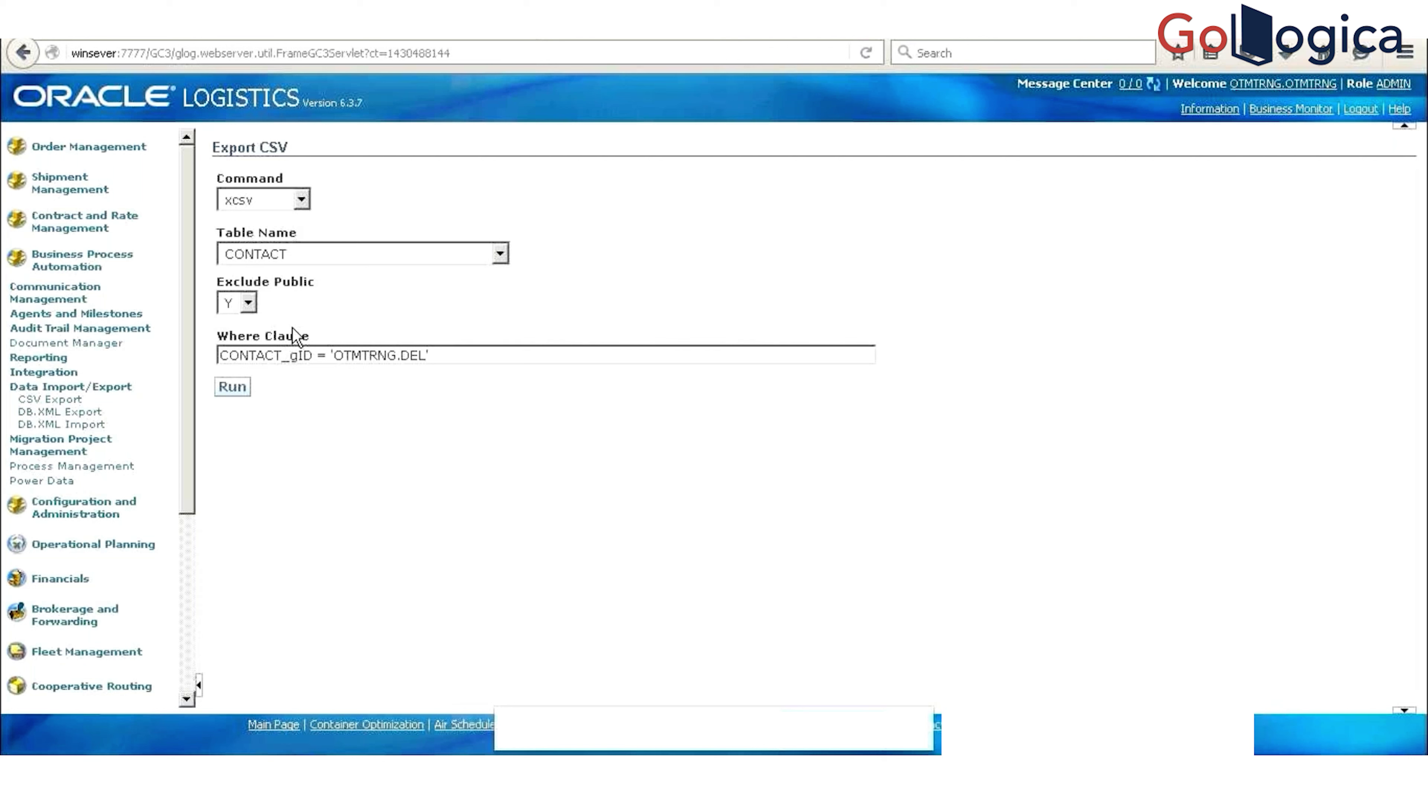
type("_CONTACT")
key("BackSpace")
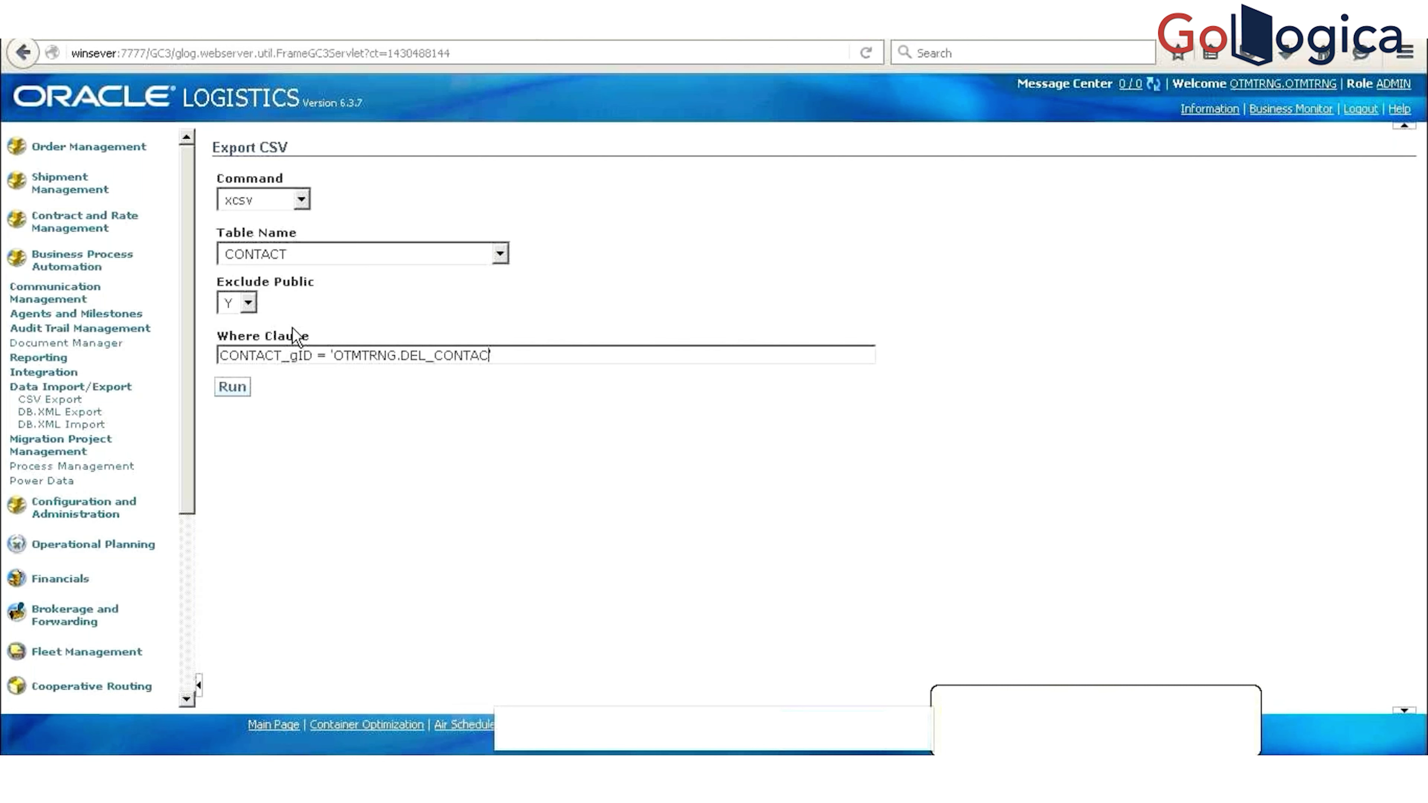
type("T")
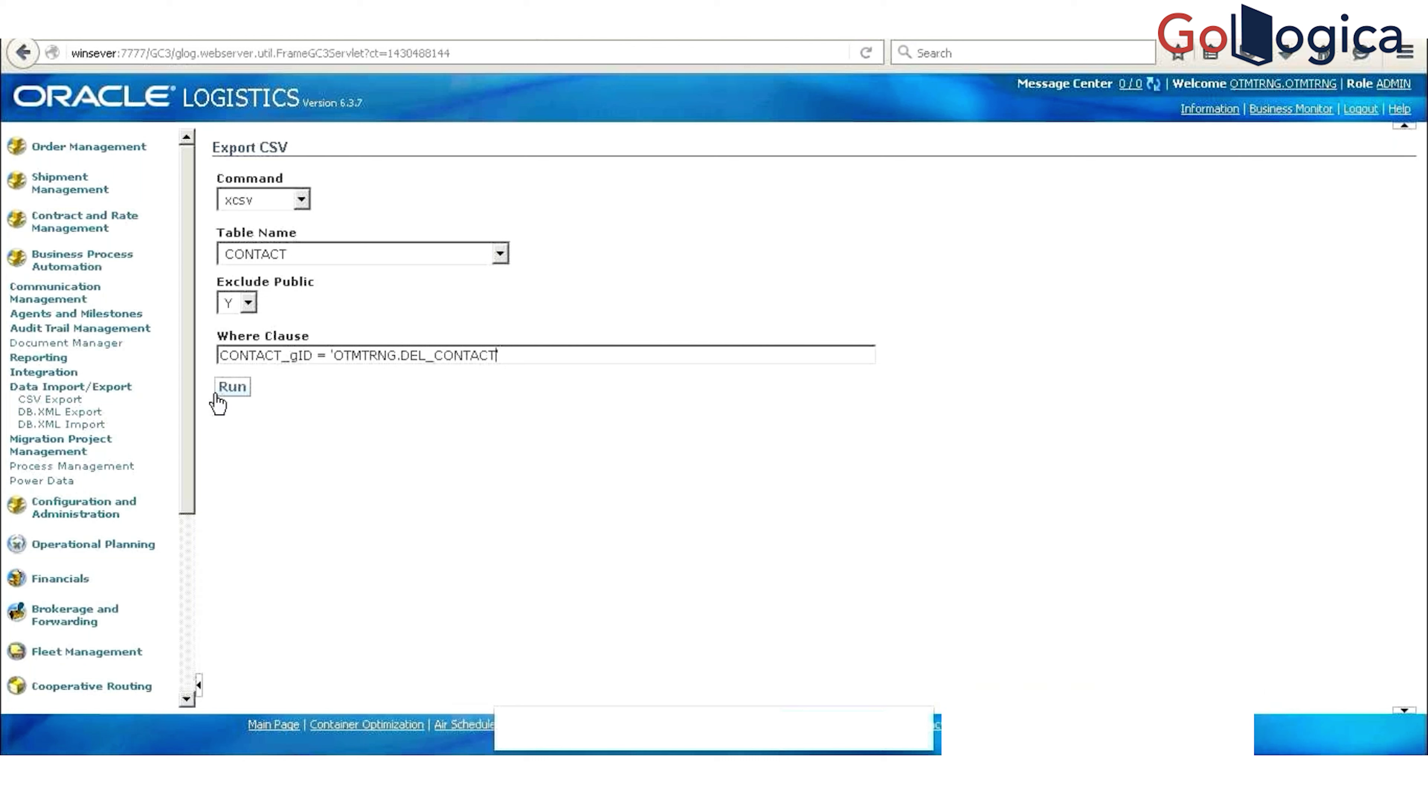
type("'")
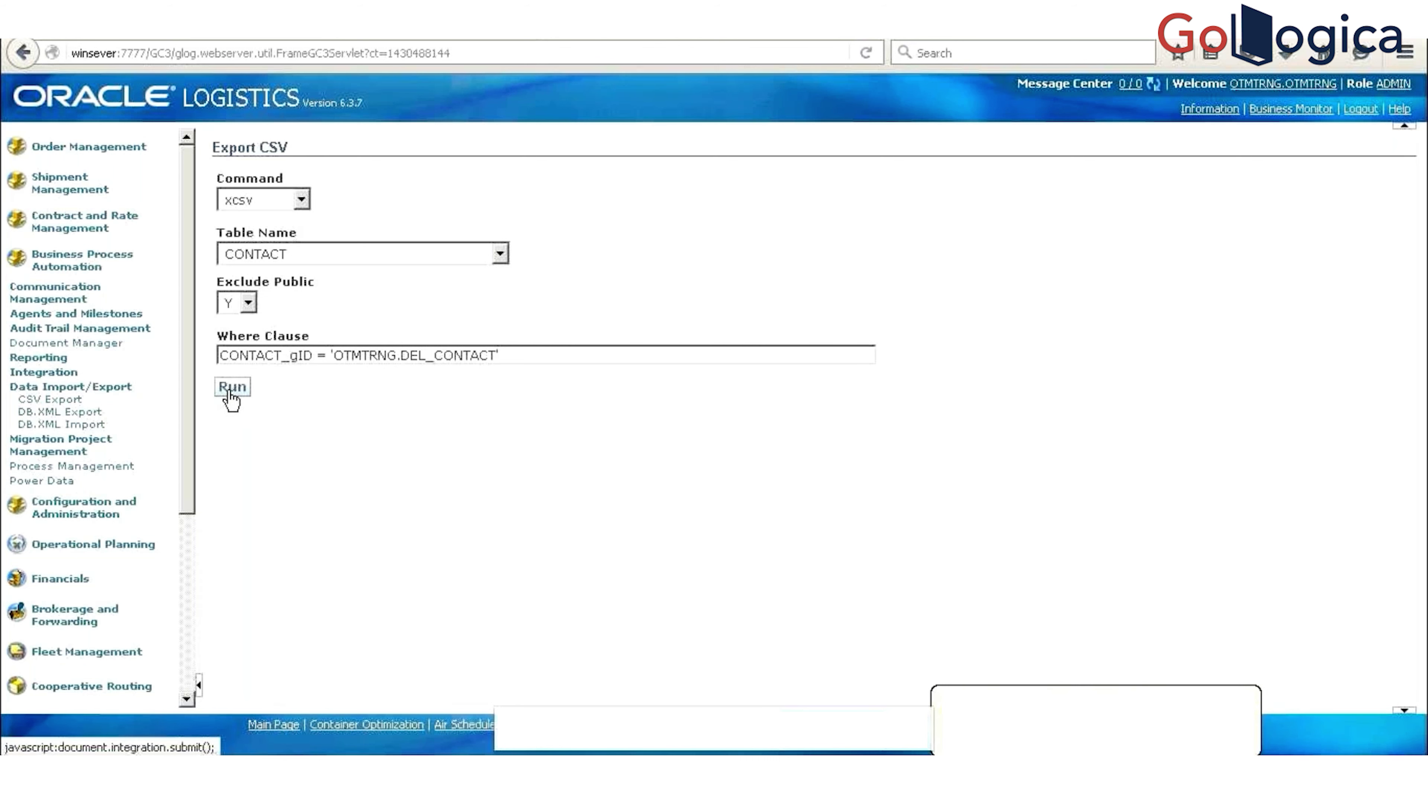
left_click(231, 394)
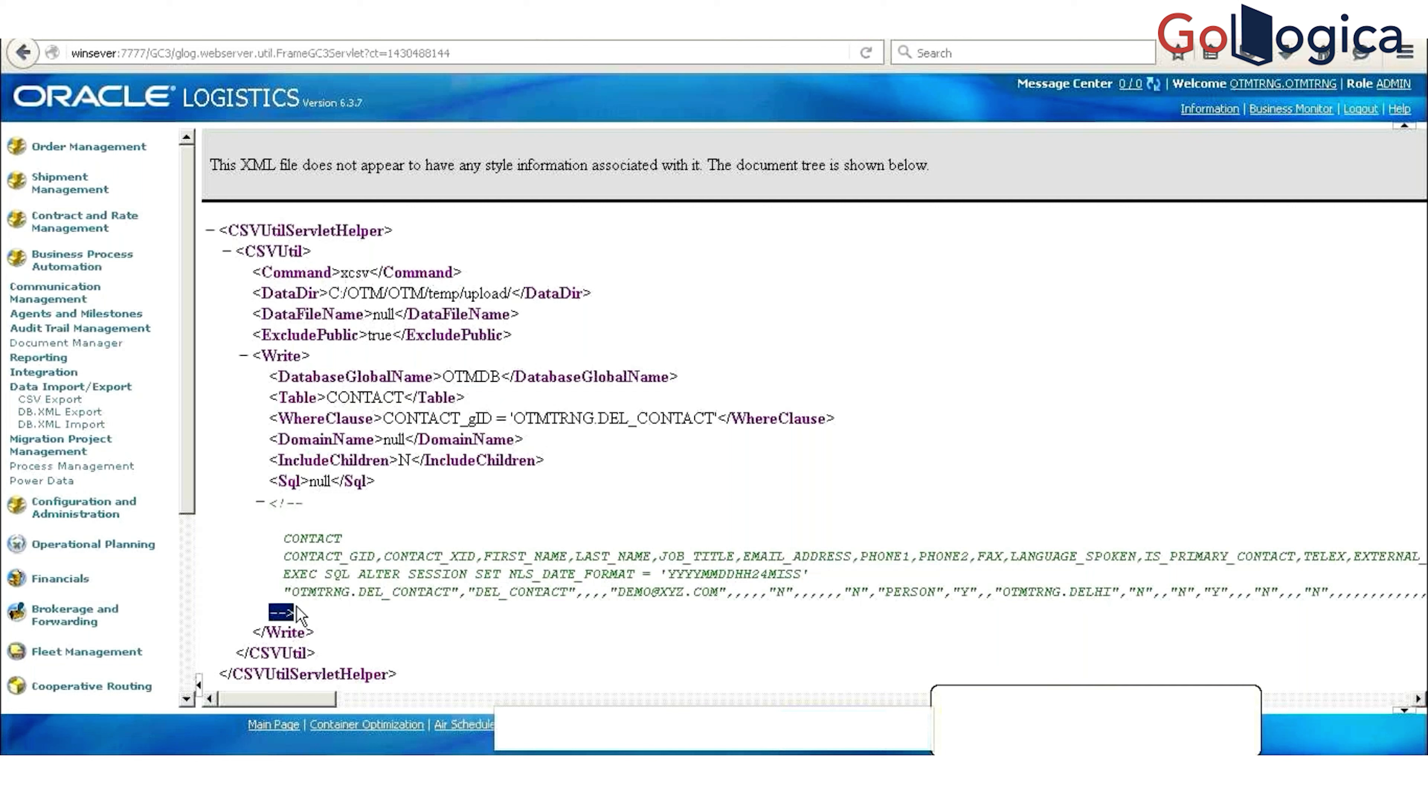
Step: Copy the exported CONTACT block, from the table name through the data row, into a new Notepad document
left_click(353, 593)
left_click_drag(293, 613, 275, 525)
key("ctrl+c")
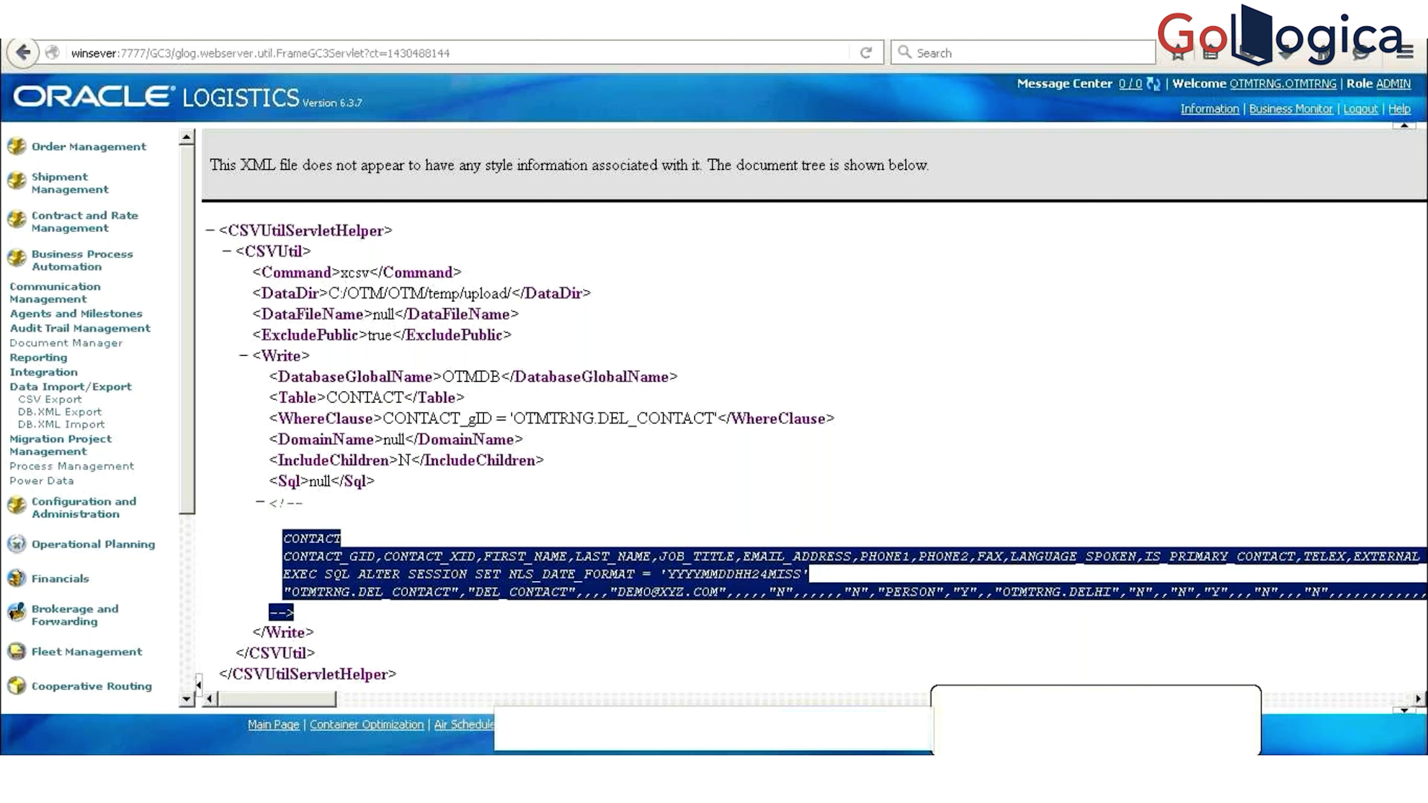
key("super")
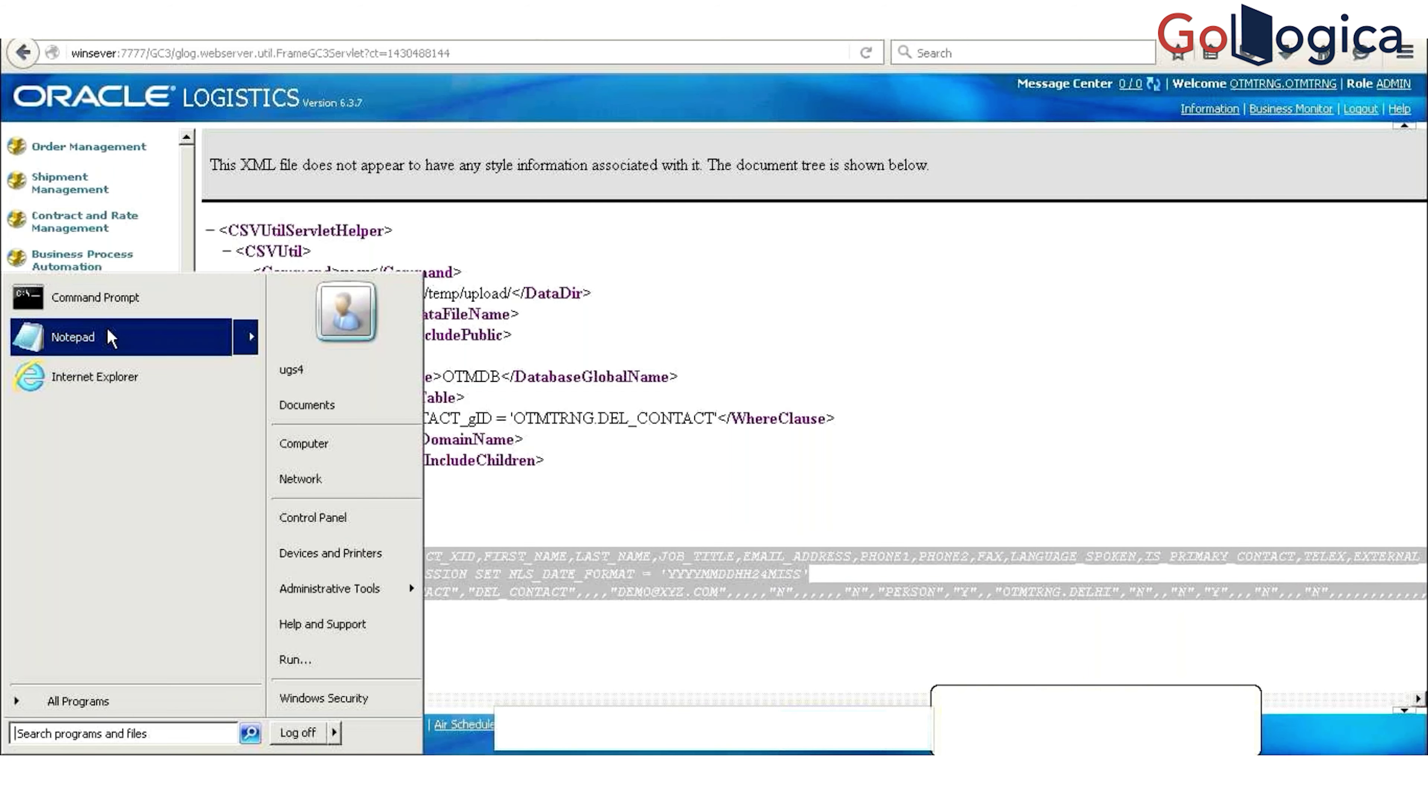
left_click(111, 338)
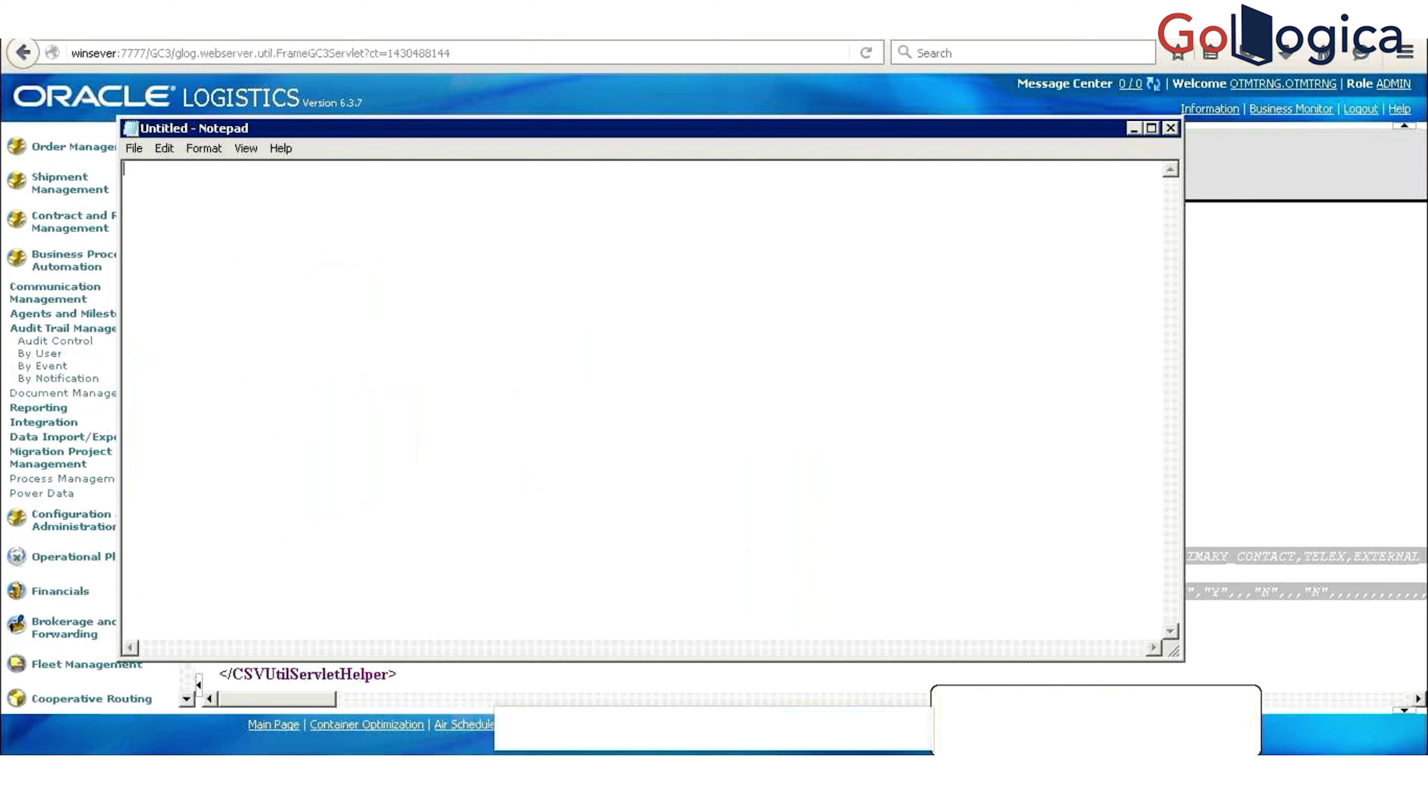
key("ctrl+v")
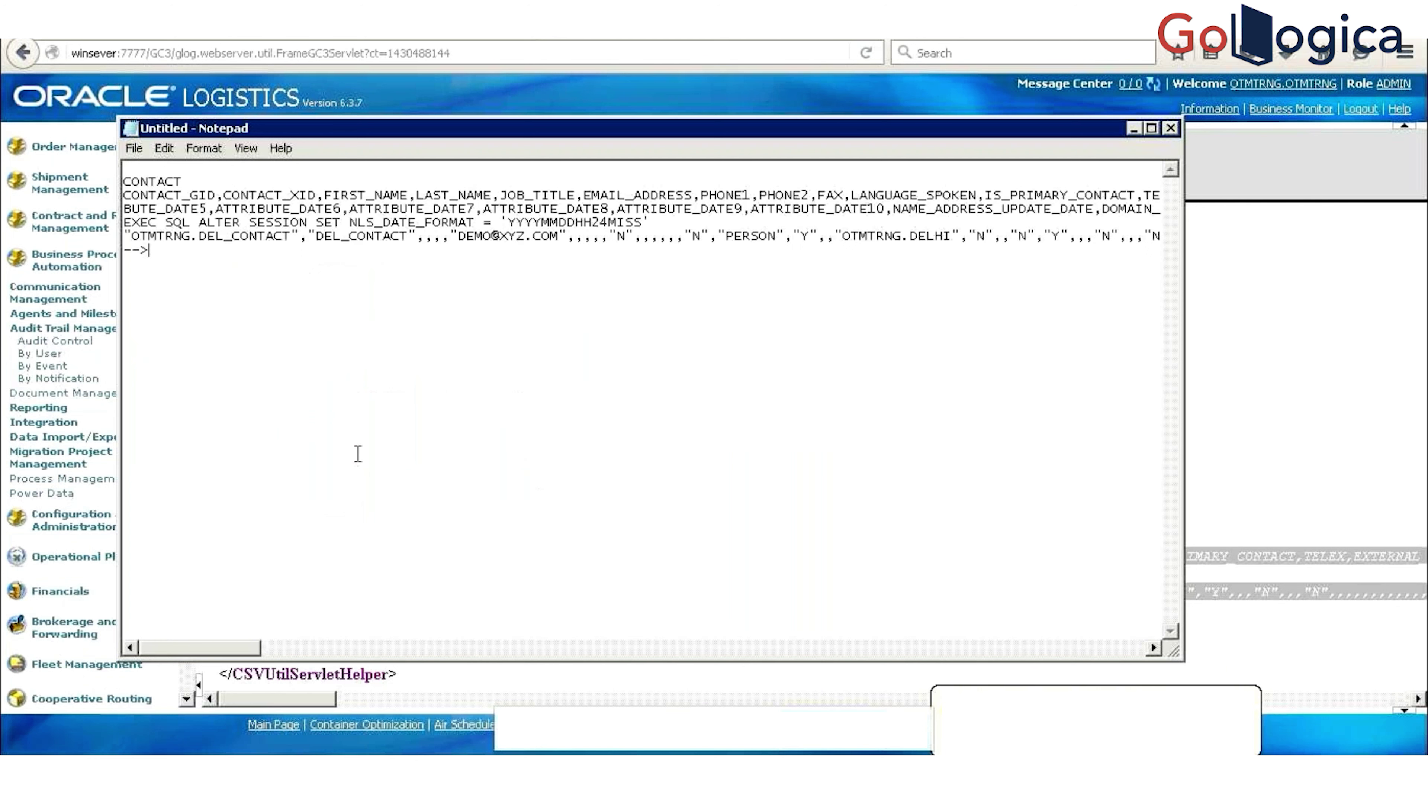
Step: Remove the trailing --> marker and the empty first line from the pasted CONTACT block
key("BackSpace")
key("BackSpace")
key("BackSpace")
key("BackSpace")
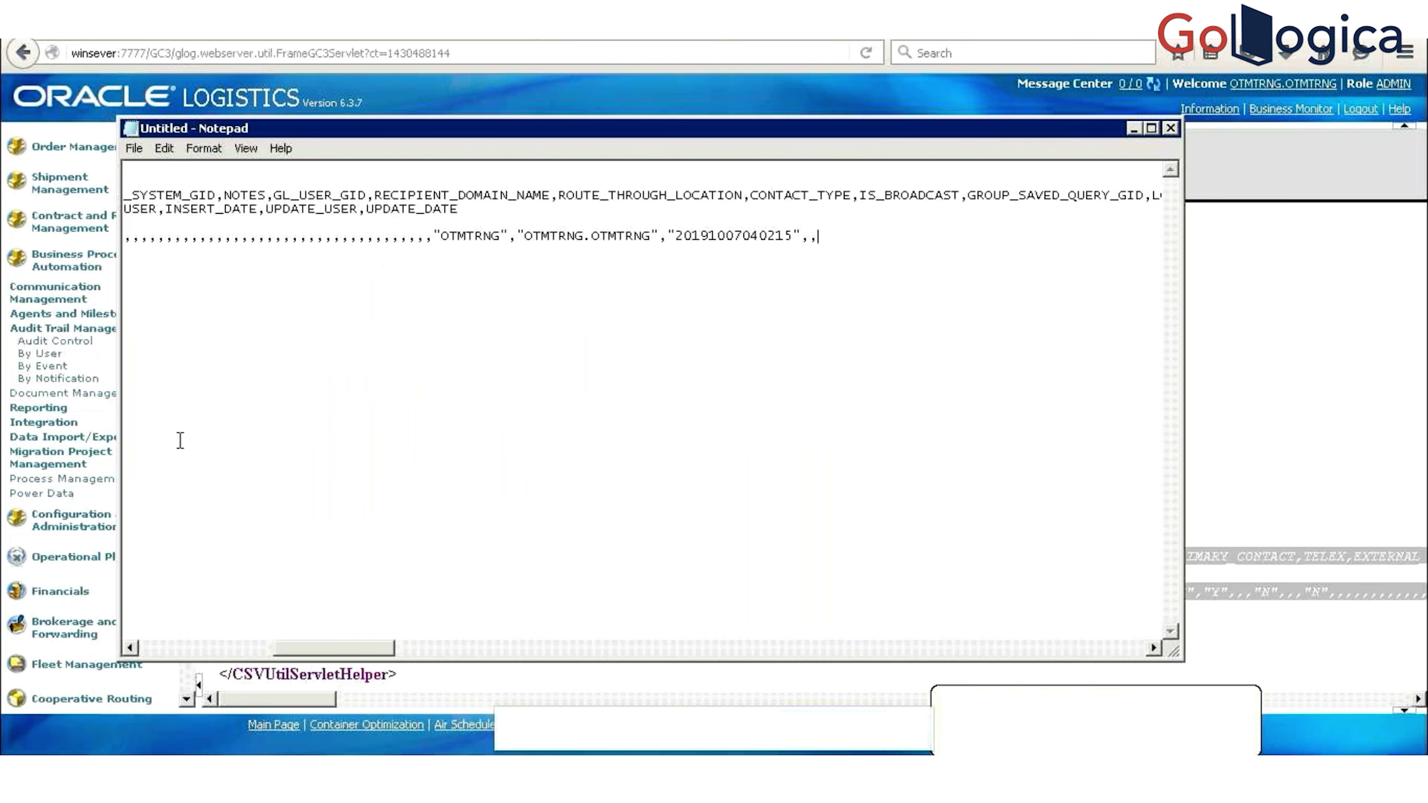
key("shift+Home")
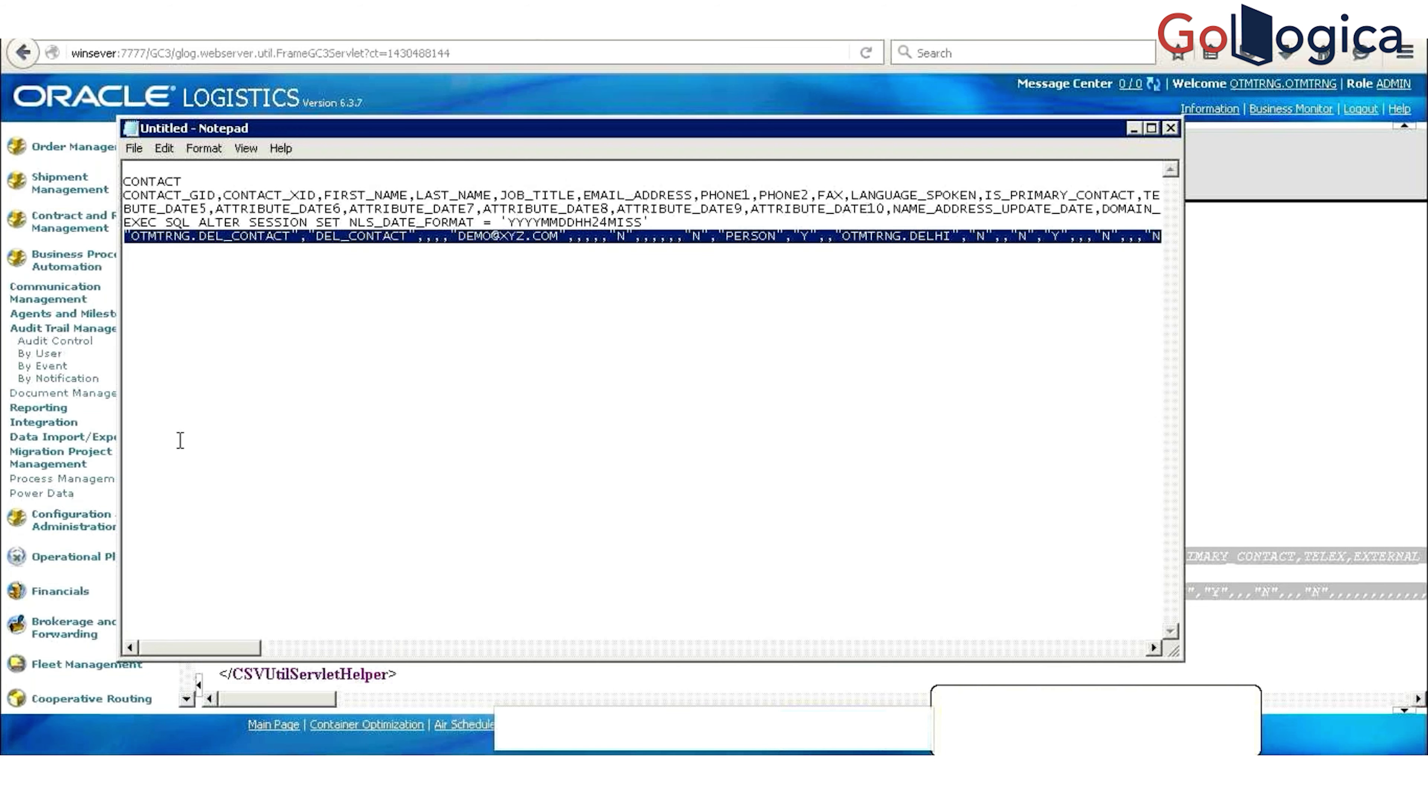
key("Left")
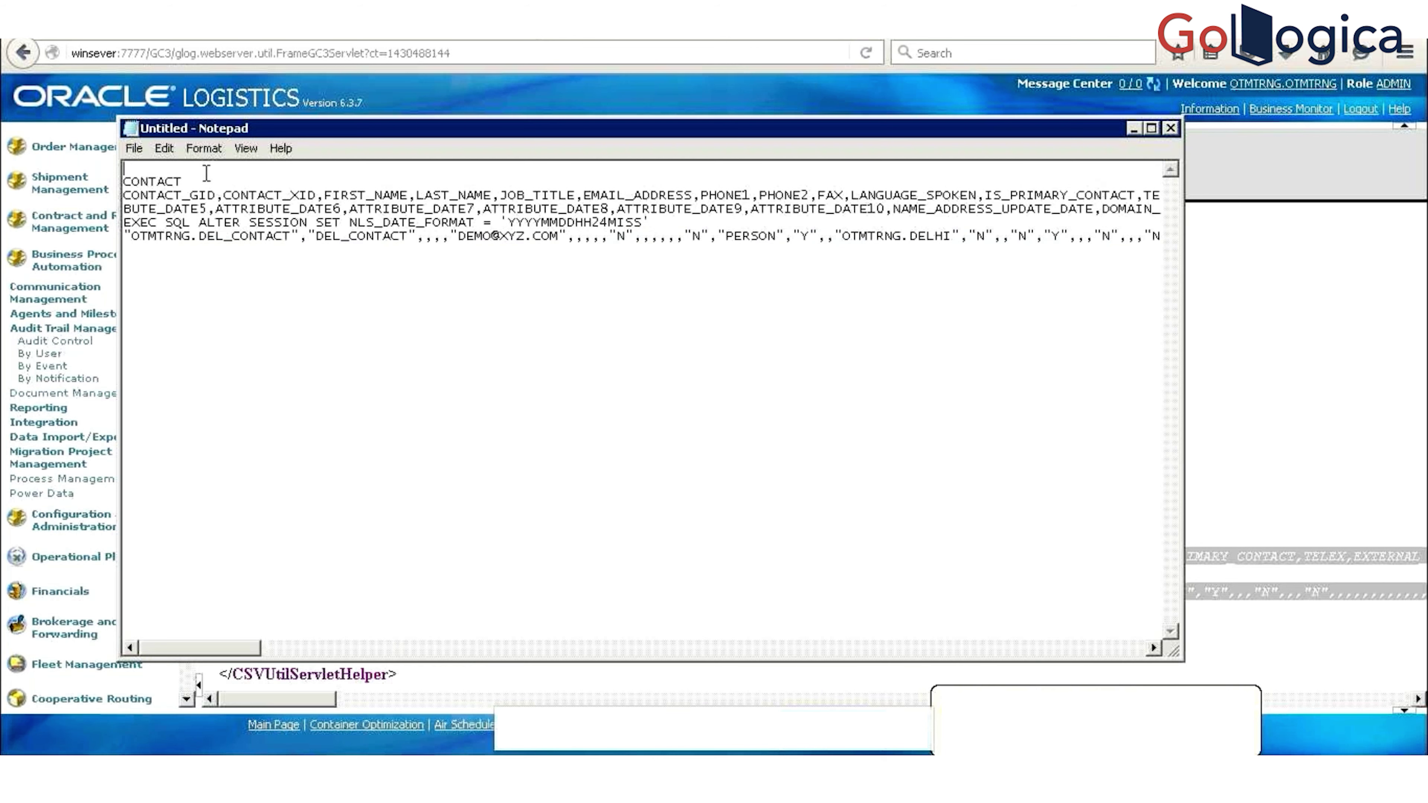
key("Down")
key("BackSpace")
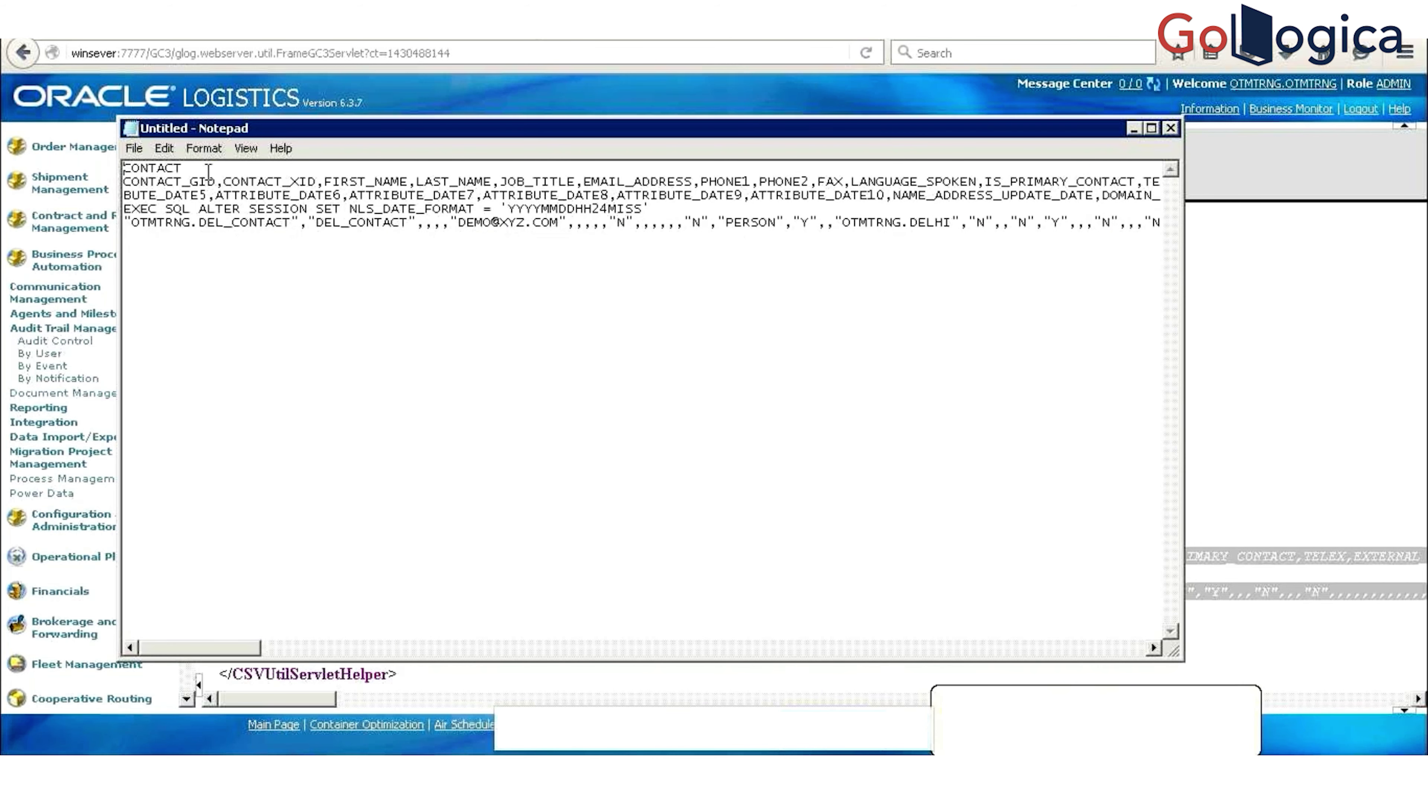
Step: Save the Notepad document to the Desktop as TEST.CSV with file type All Files, and close Notepad
left_click(1150, 129)
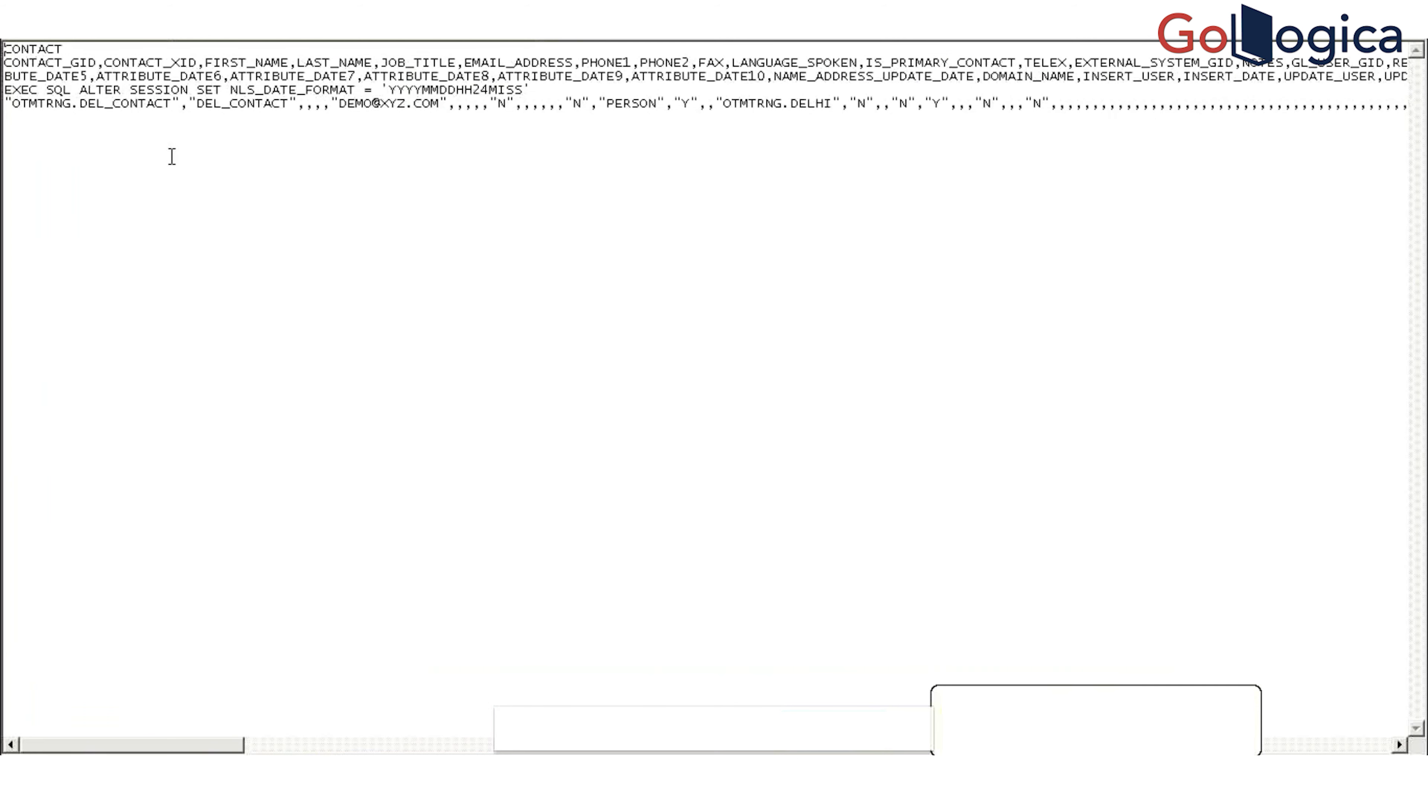
left_click(13, 38)
left_click(64, 105)
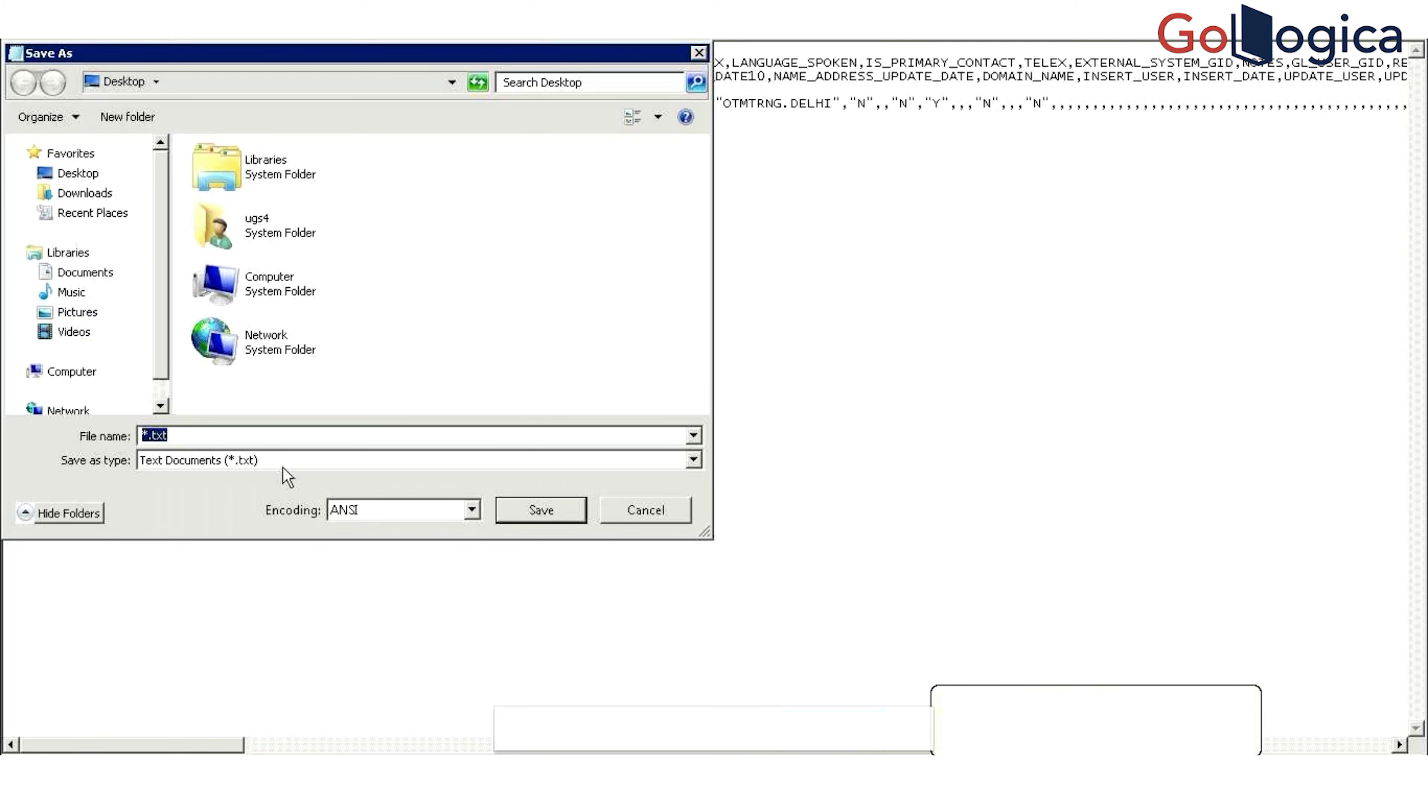
left_click(282, 464)
left_click(260, 492)
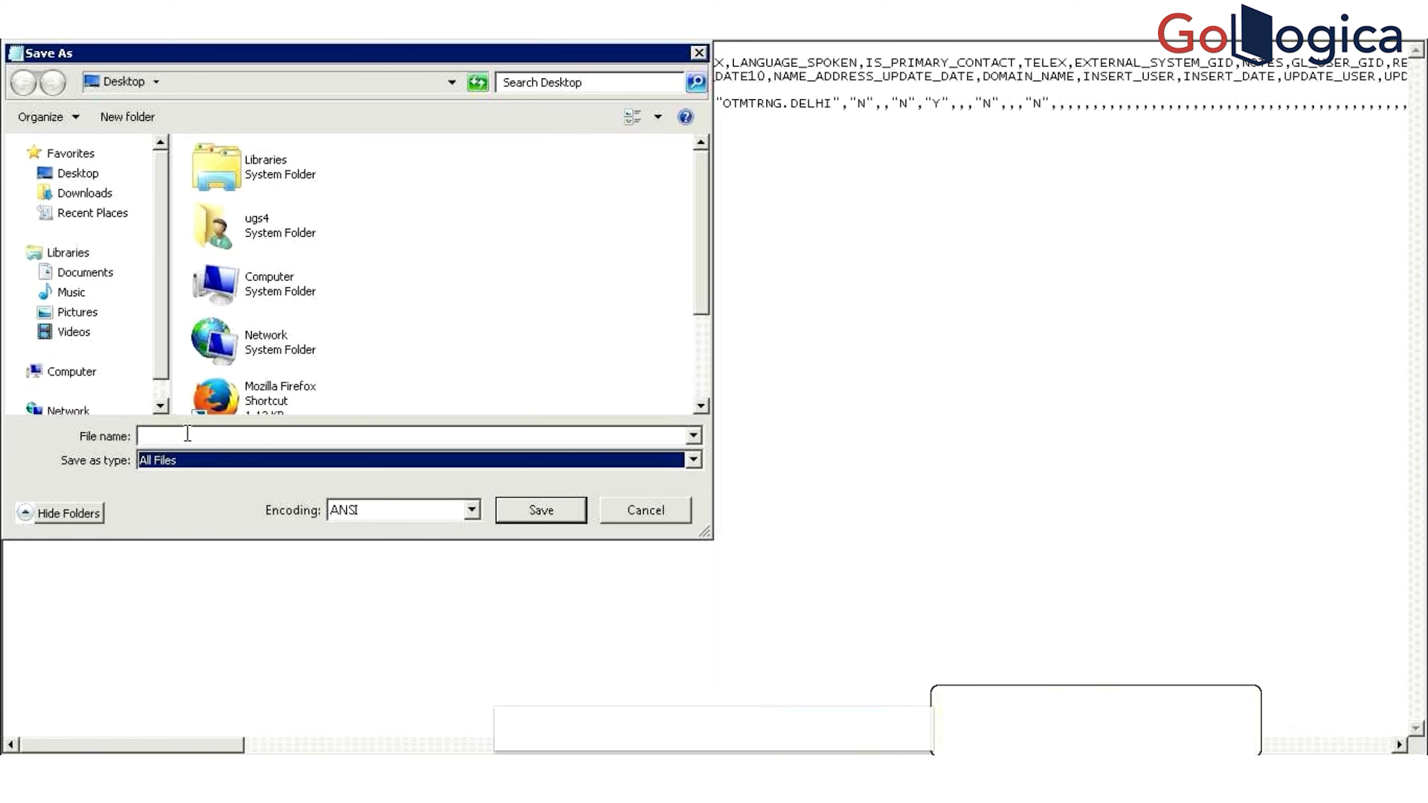
left_click(187, 433)
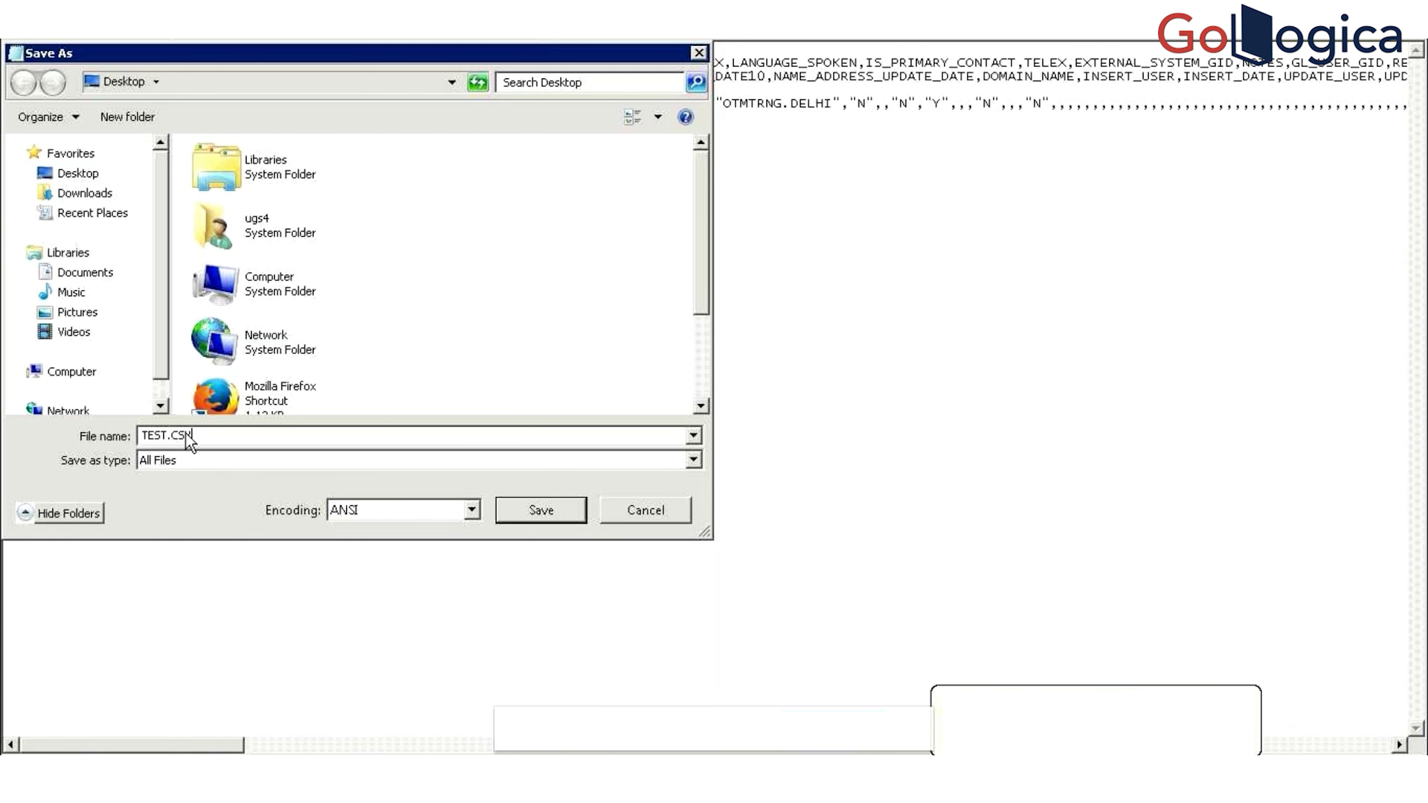
key("Return")
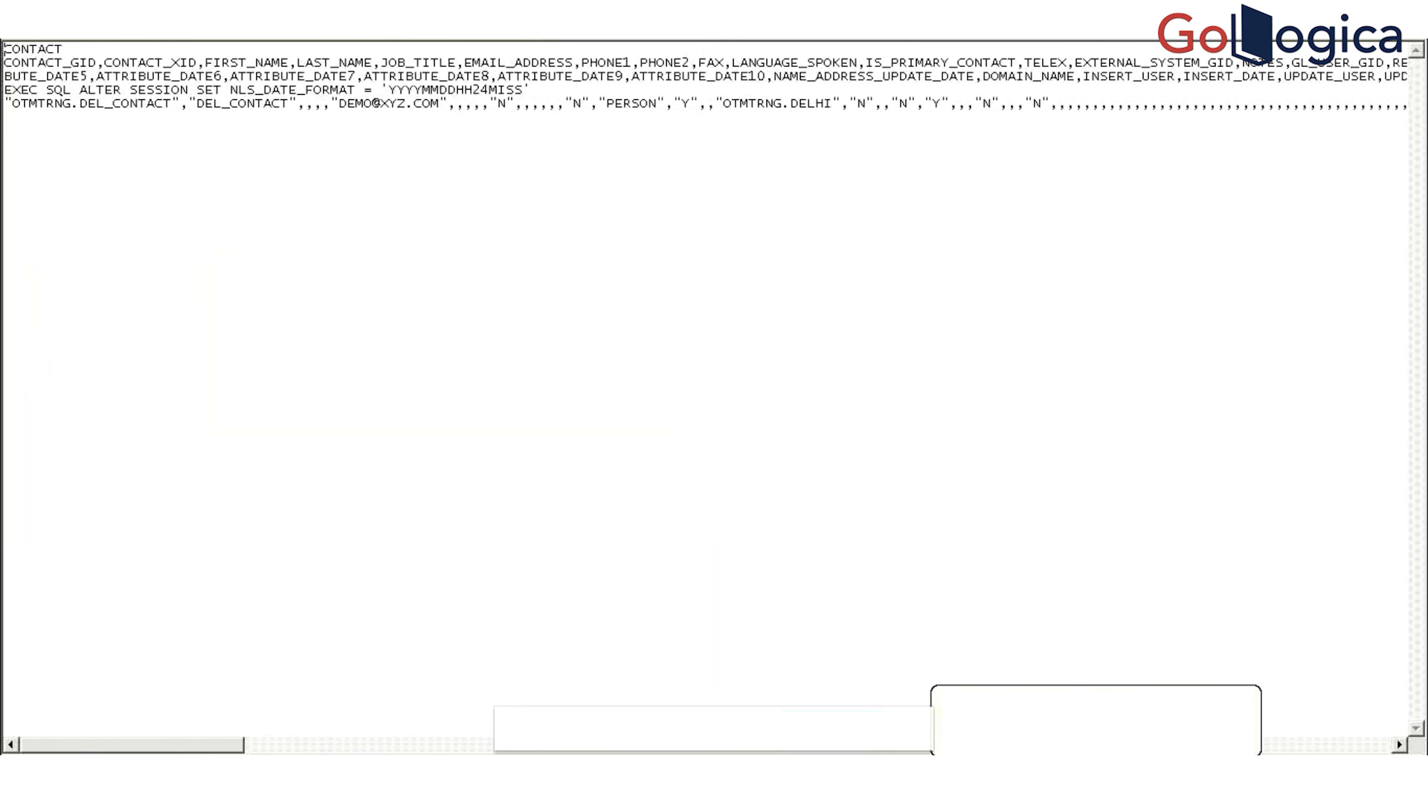
key("alt+F4")
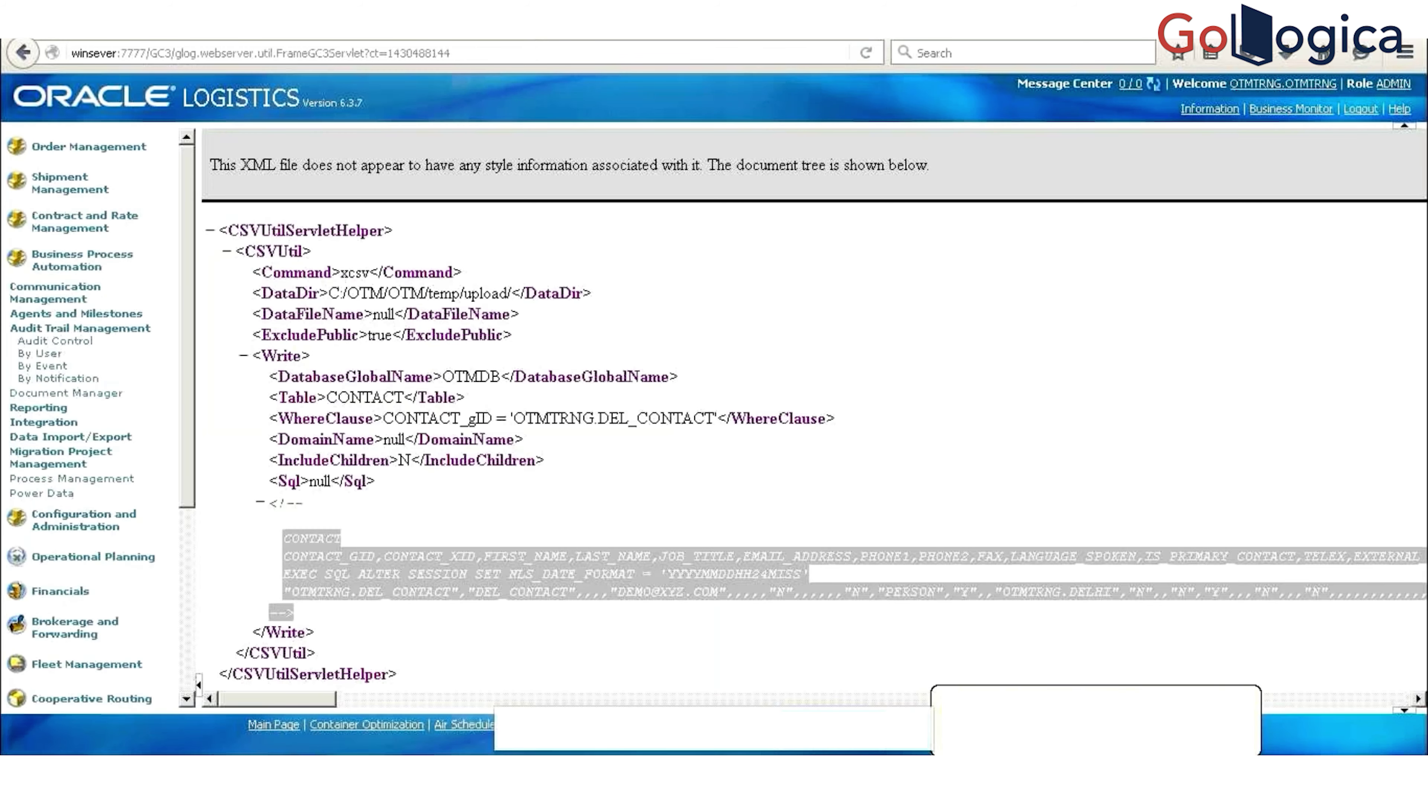
Step: Open the TEST file from the desktop in Excel, accepting the user name prompt and dismissing the activation wizard
key("super+d")
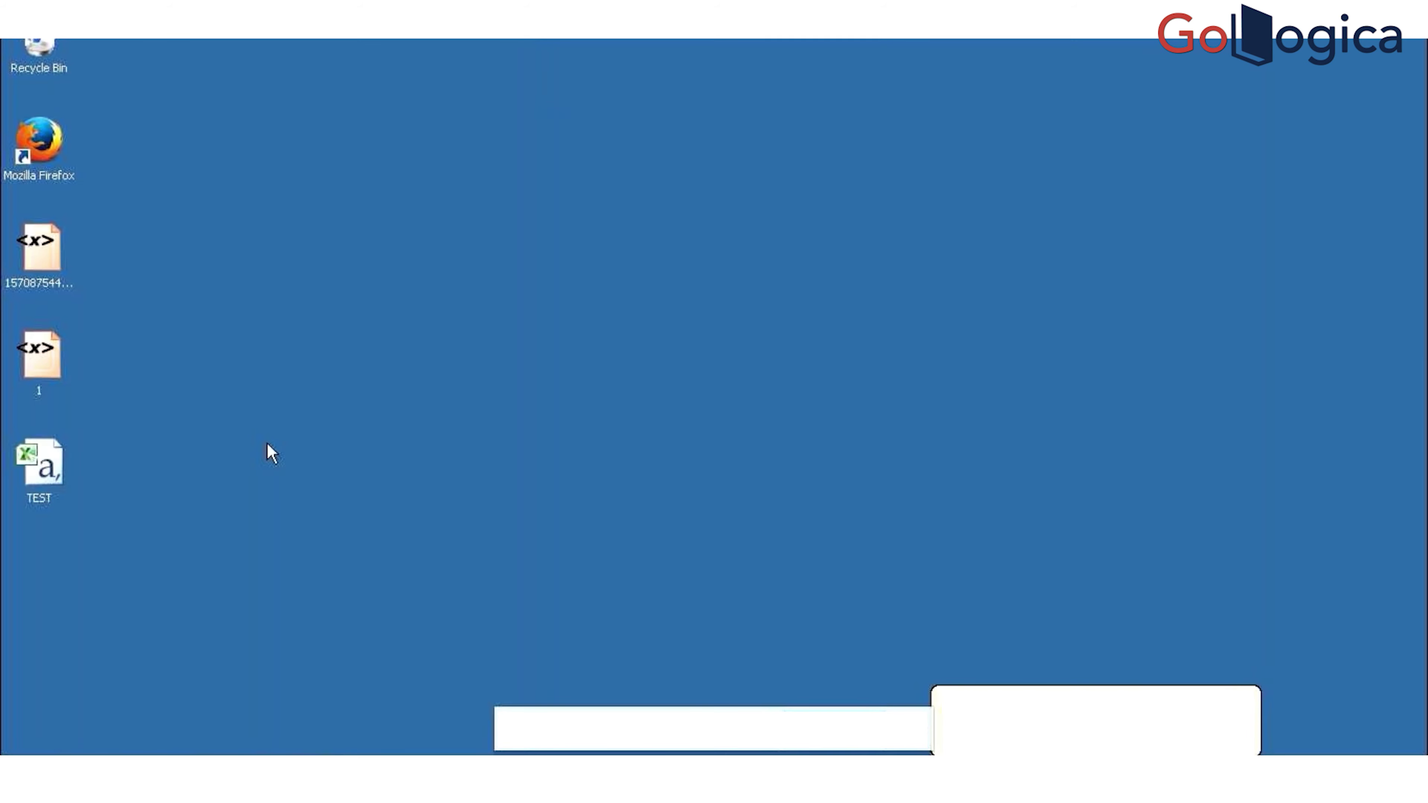
double_click(32, 473)
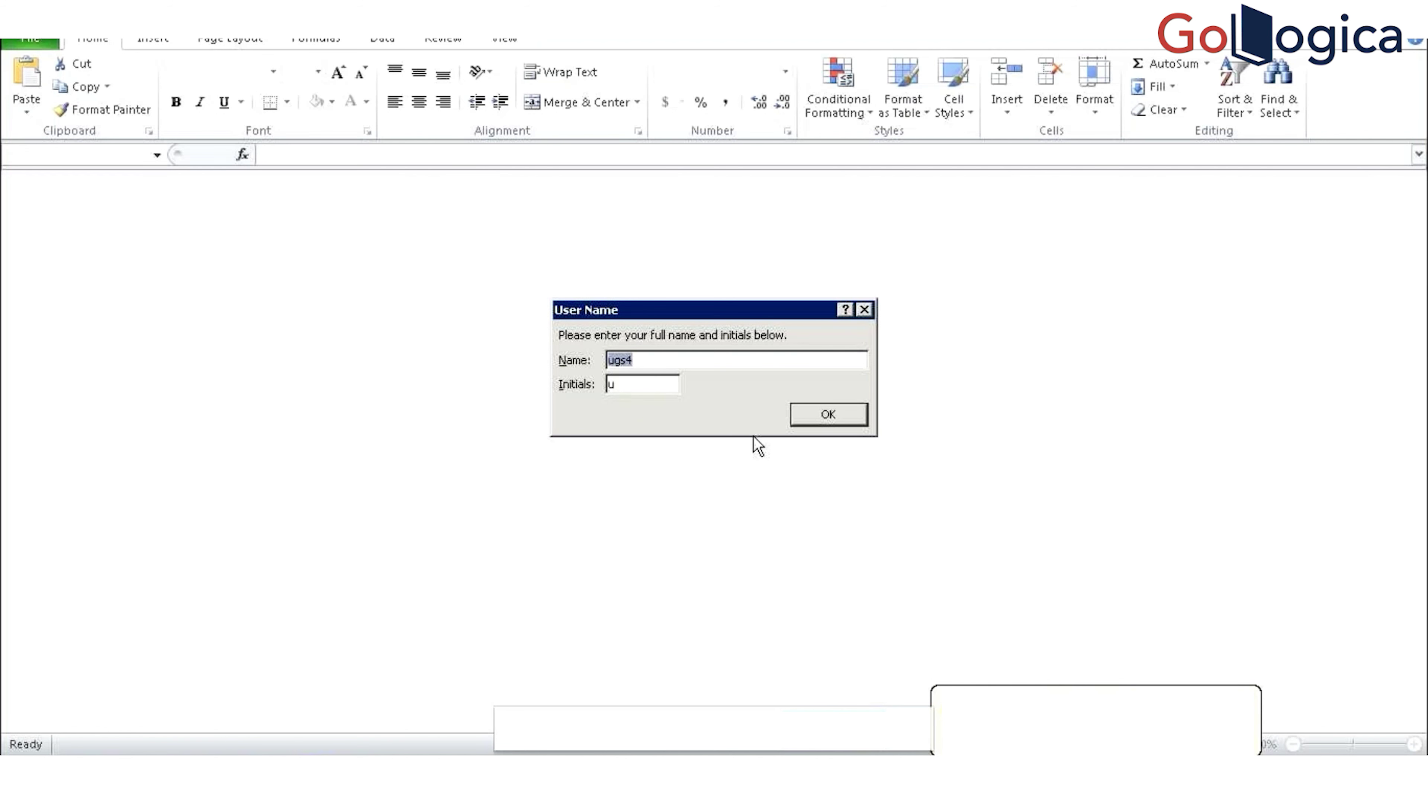
left_click(831, 417)
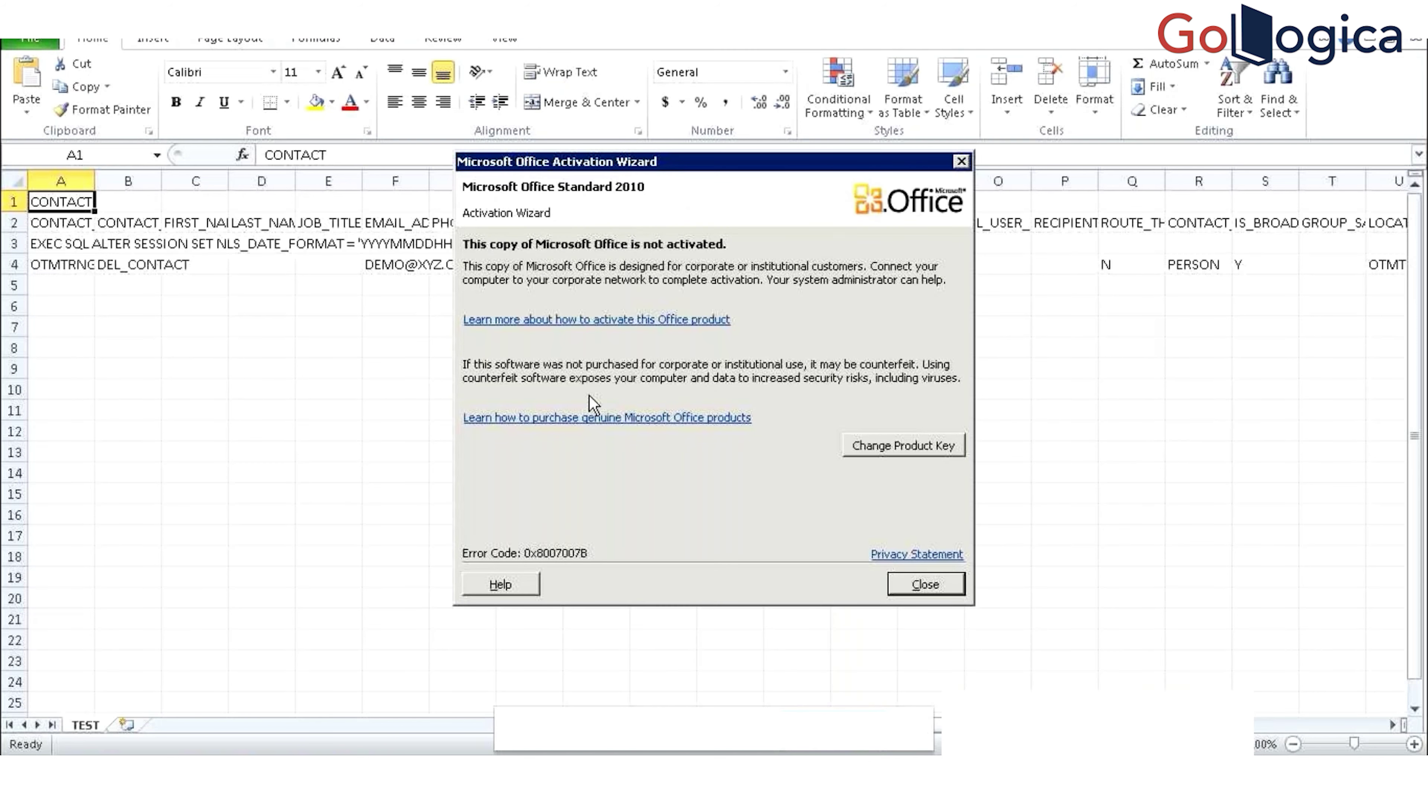
left_click(925, 587)
left_click(596, 373)
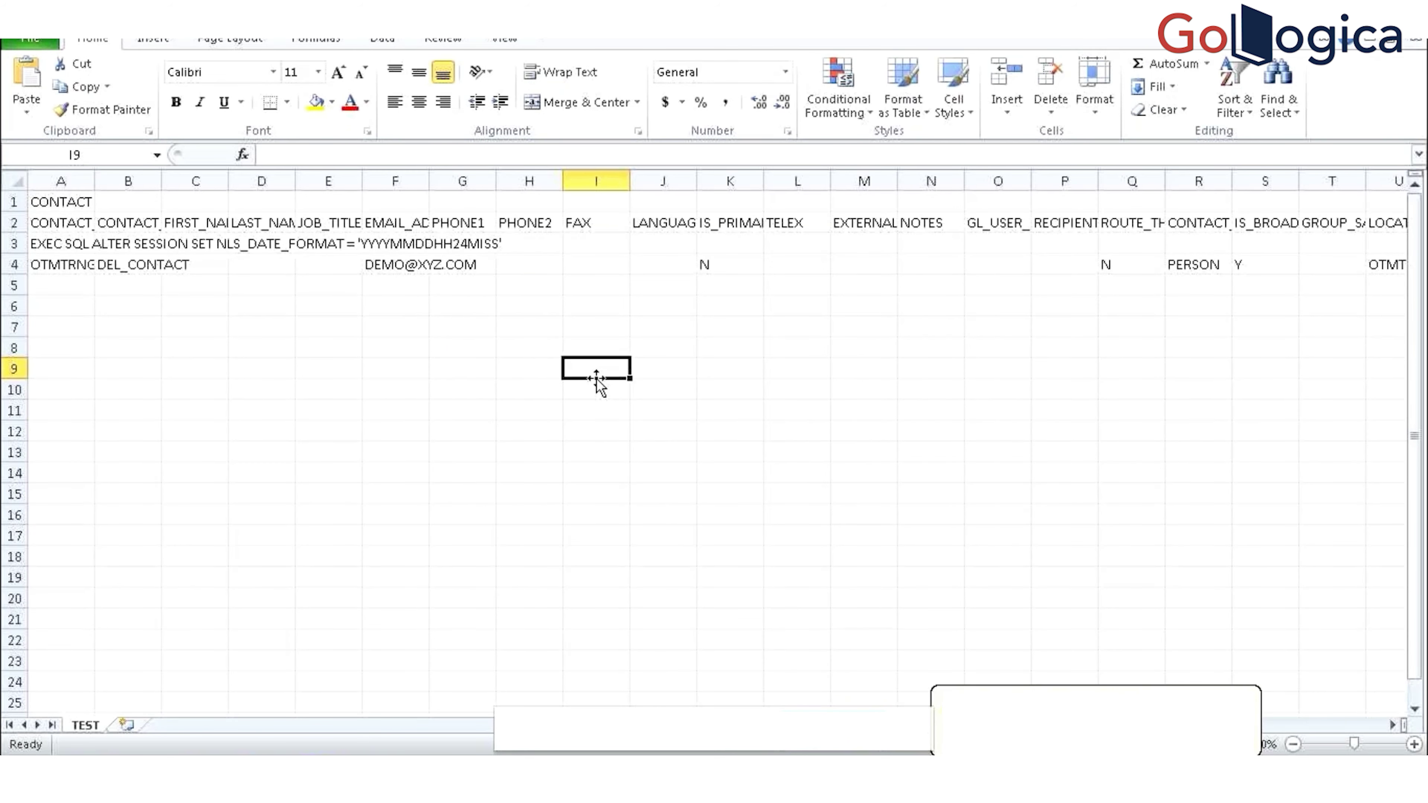
Step: Delete columns CB to CE, the insert and update user and date fields at the end of the CONTACT data
key("Right")
key("Right")
key("Right")
key("Right")
key("Right")
key("Right")
key("Right")
key("Right")
key("Right")
key("Right")
key("Right")
key("Right")
key("Right")
key("Right")
key("Right")
key("Right")
key("Right")
key("Right")
key("Right")
key("Right")
key("Right")
key("Right")
key("Right")
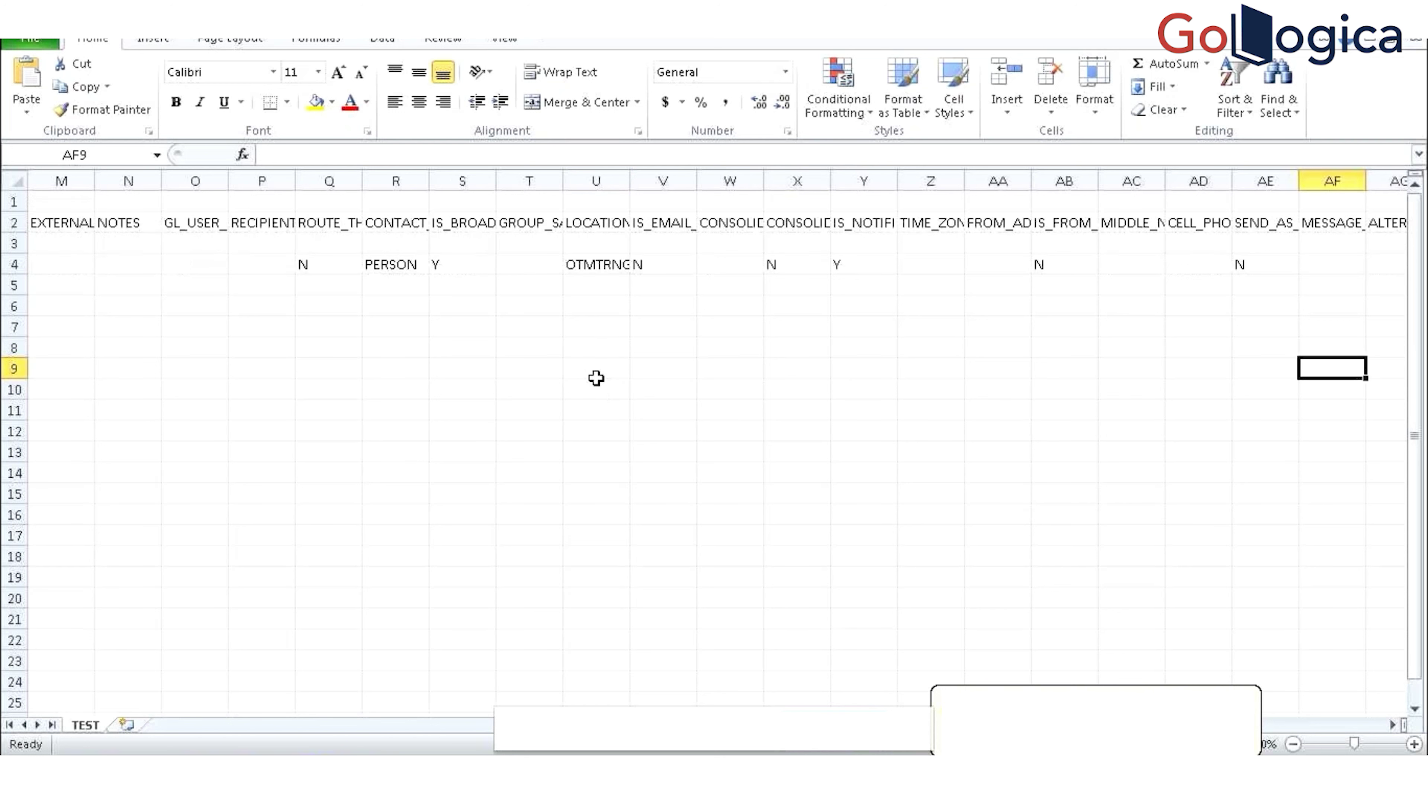
key("Right")
key("Right")
key("Right")
key("Right")
key("Right")
key("Right")
key("Right")
key("Right")
key("Right")
key("Right")
key("Right")
key("Right")
key("Right")
key("Right")
key("Right")
key("Right")
key("Right")
key("Right")
key("Right")
key("Right")
key("Right")
key("Right")
key("Right")
key("Right")
key("Right")
key("Right")
key("Right")
key("Right")
key("Right")
key("Right")
key("Right")
key("Right")
key("Right")
key("Right")
key("Right")
key("Right")
key("Right")
key("Right")
key("Right")
key("Right")
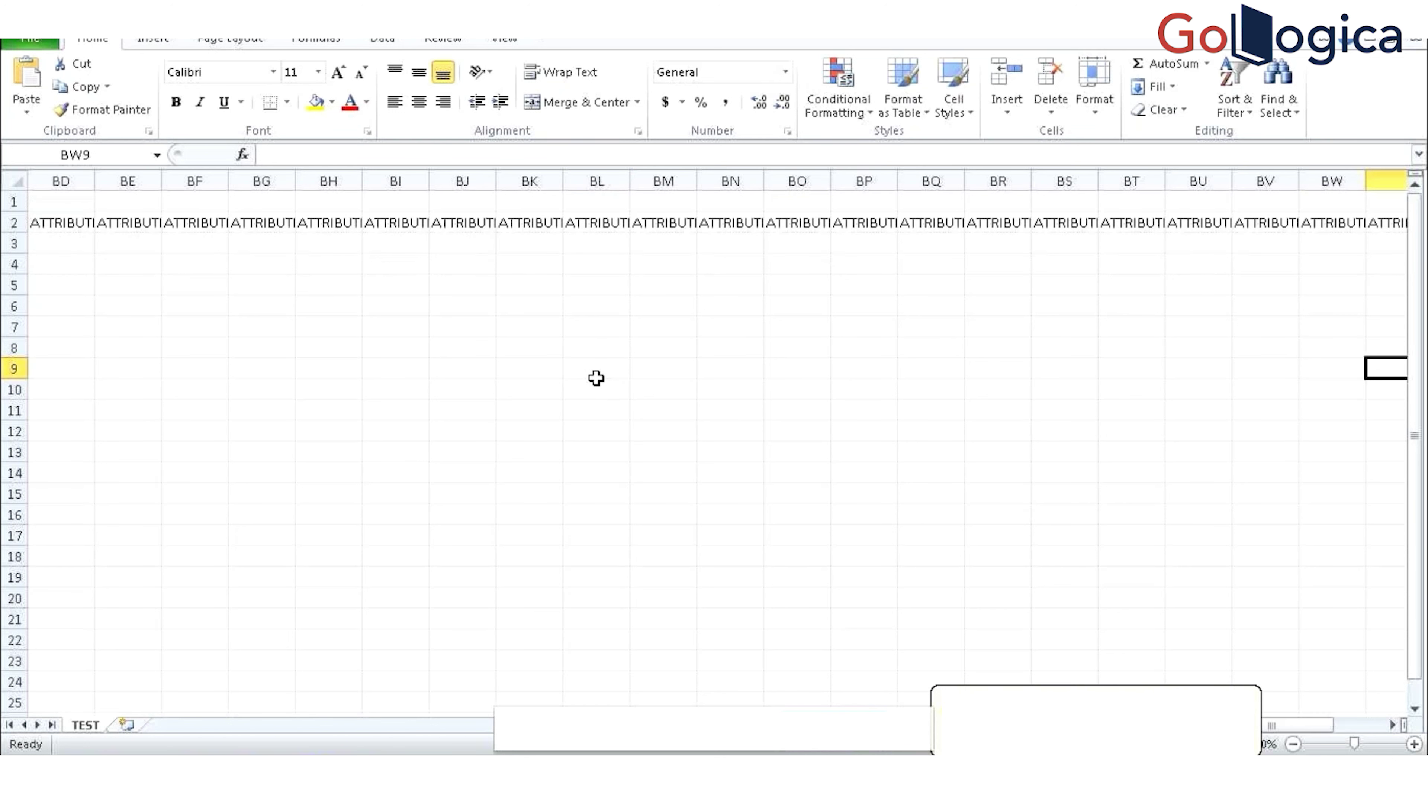
left_click(596, 378)
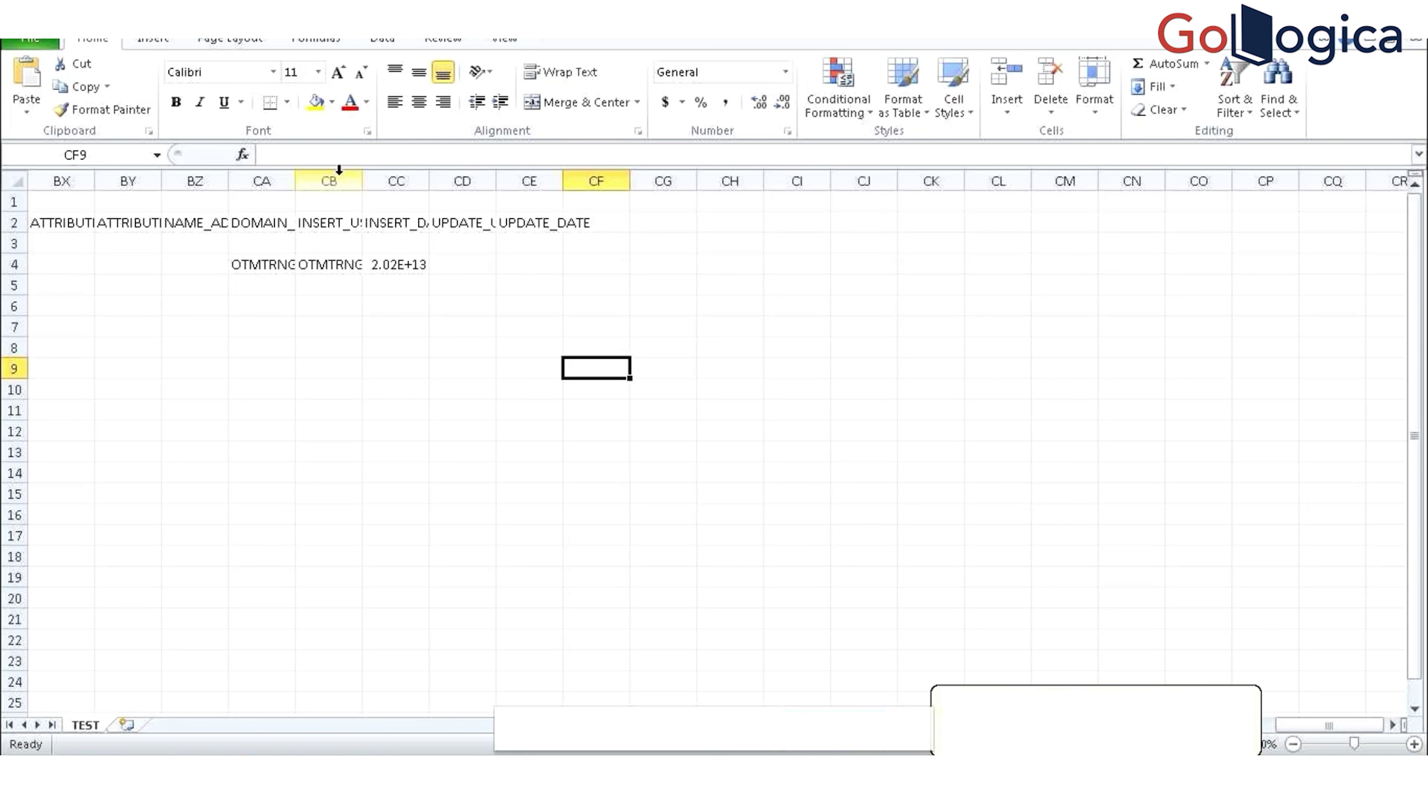
left_click_drag(339, 169, 500, 191)
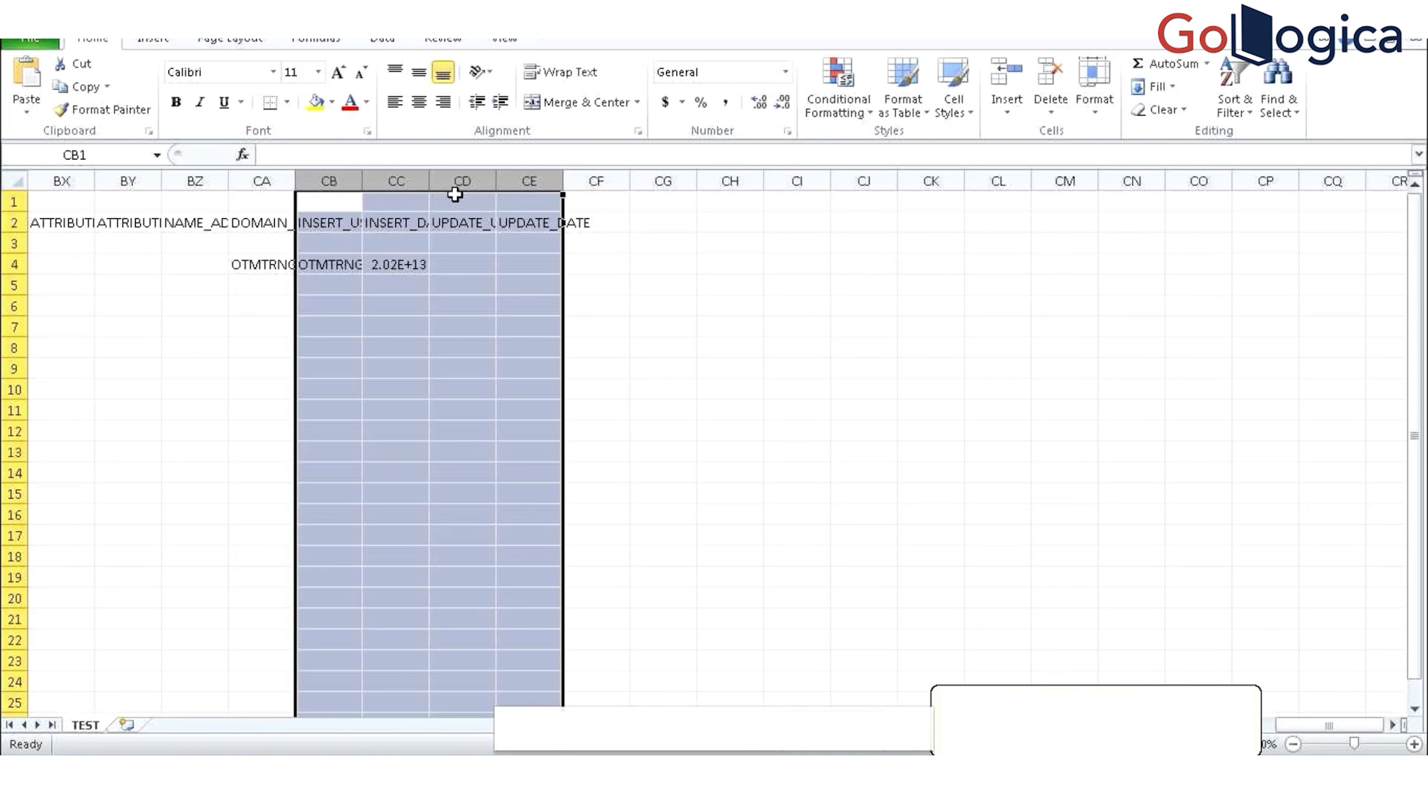
right_click(445, 183)
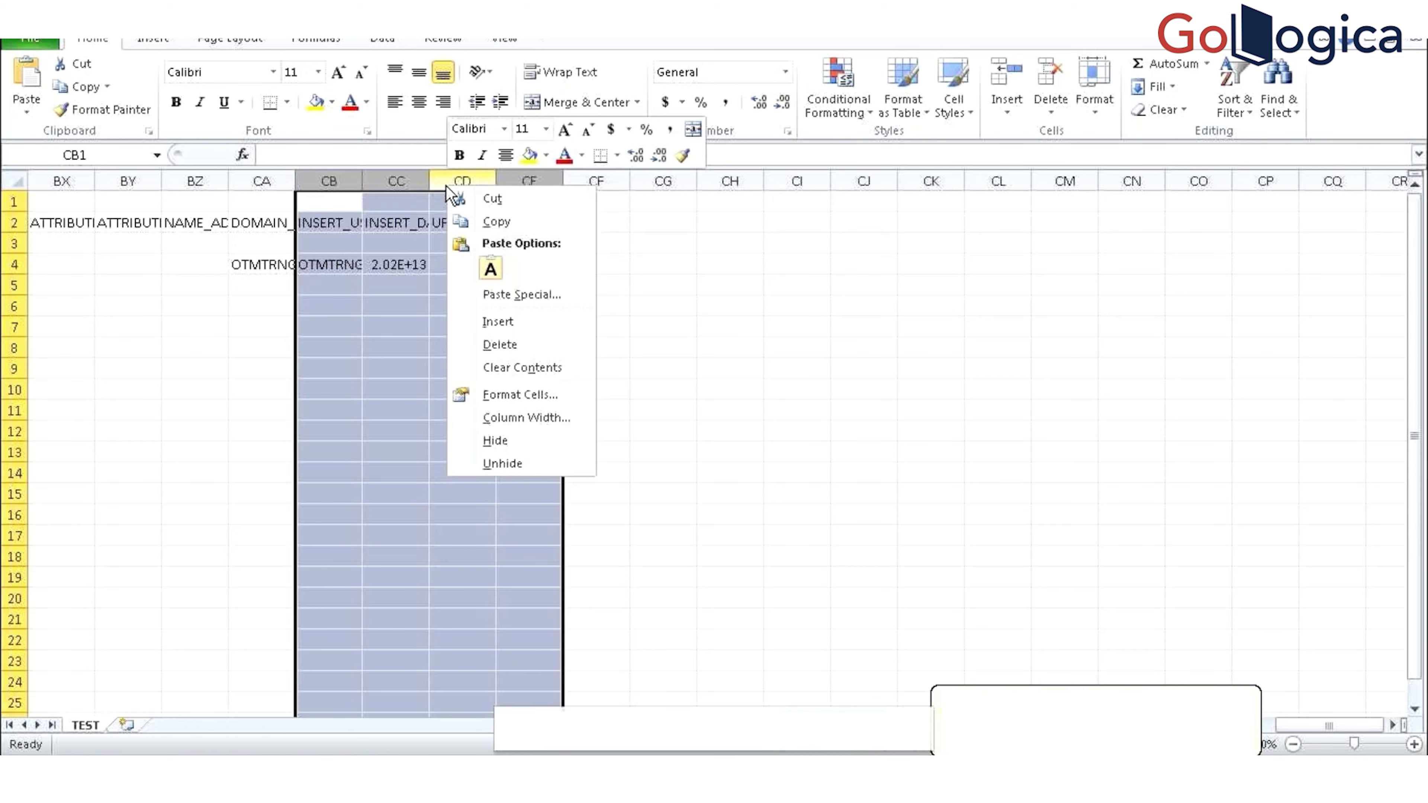
left_click(520, 345)
left_click(195, 369)
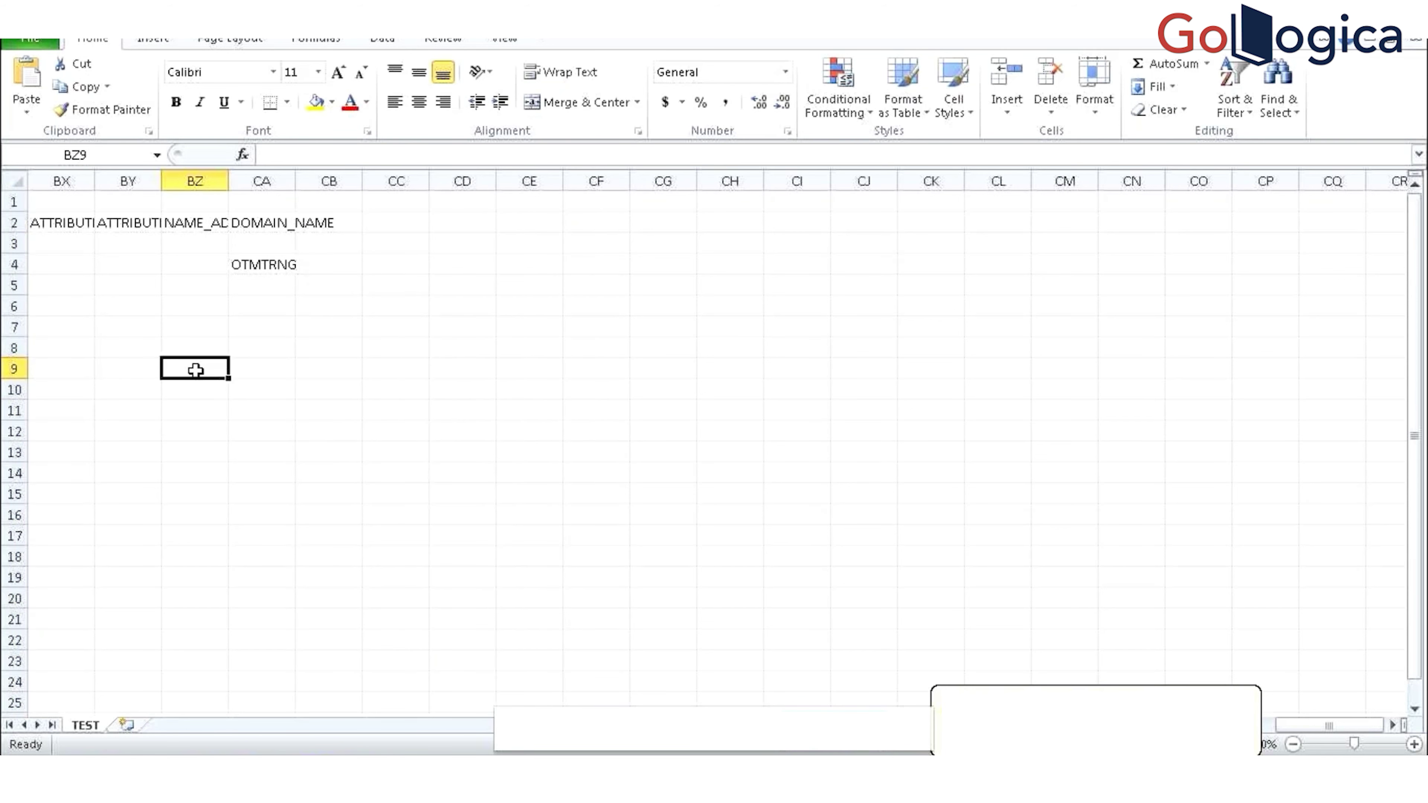
Step: Return to the first column and save TEST.CSV, keeping the comma-delimited CSV format
key("Left")
key("Left")
key("Left")
key("Left")
key("Left")
key("Left")
key("Left")
key("Left")
key("Left")
key("Left")
key("Left")
key("Left")
key("Left")
key("Left")
key("Left")
key("Left")
key("Left")
key("Left")
key("Left")
key("Left")
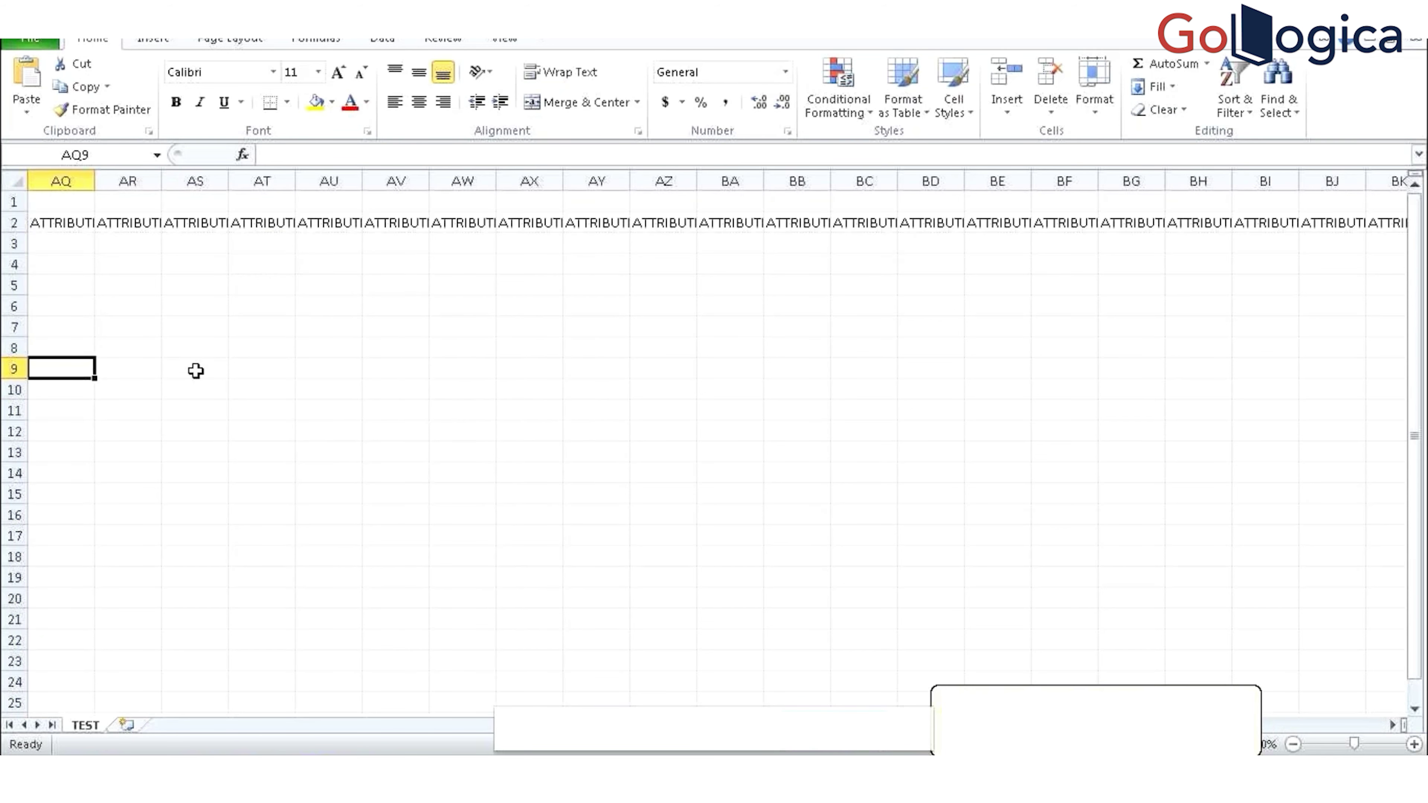
key("Left")
key("Left")
key("Left")
key("Left")
key("Left")
key("Left")
key("Left")
key("Left")
key("Left")
key("Left")
key("Left")
key("Left")
key("Left")
key("Home")
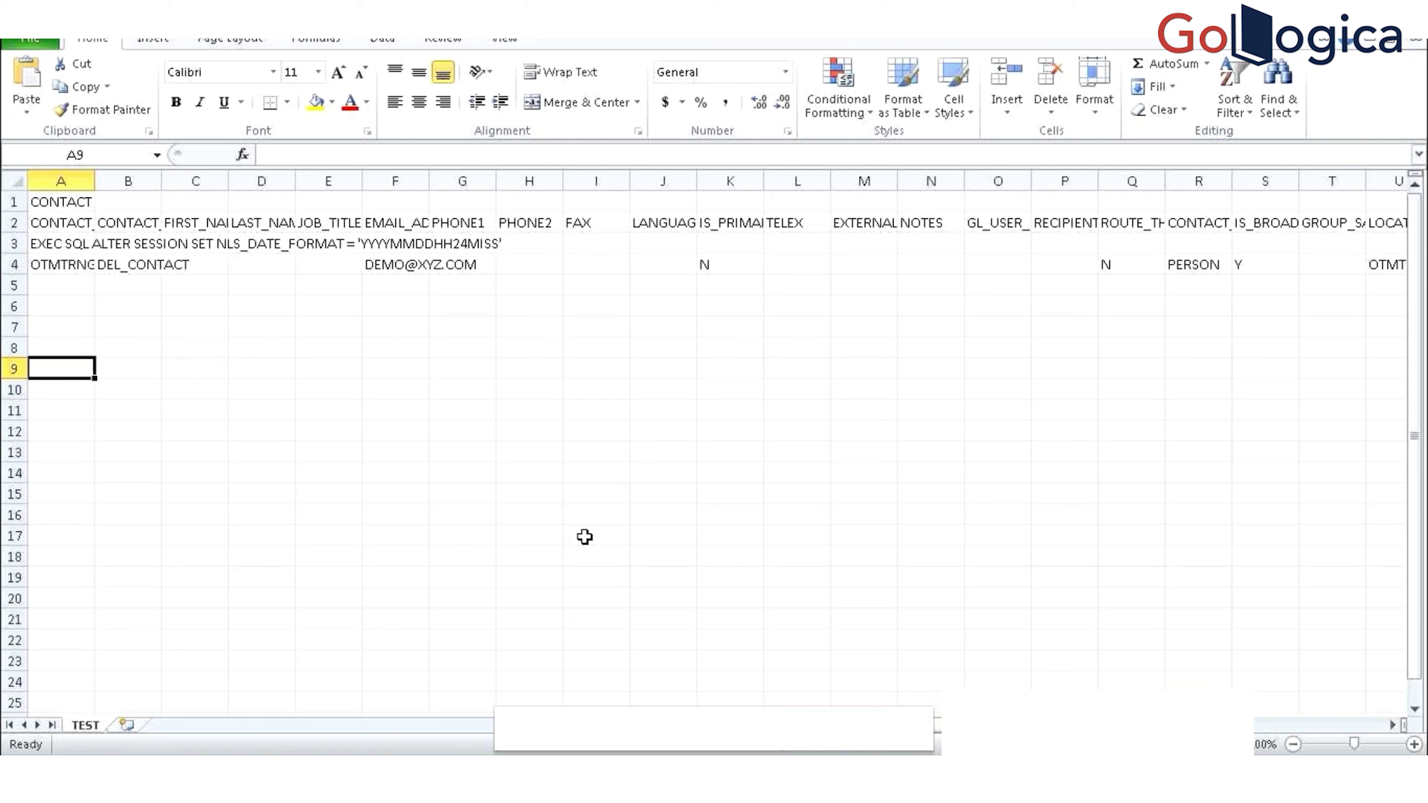
key("ctrl+s")
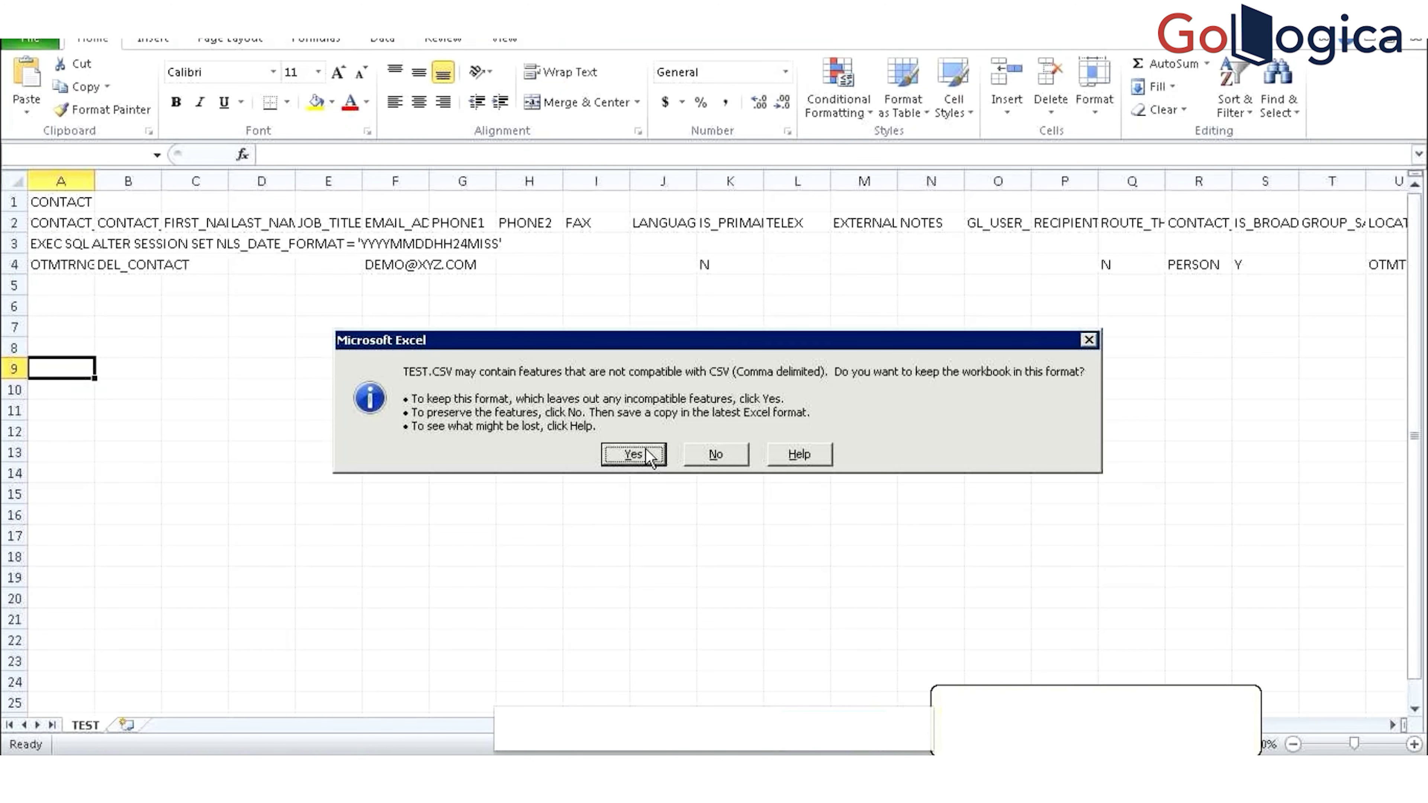
left_click(645, 447)
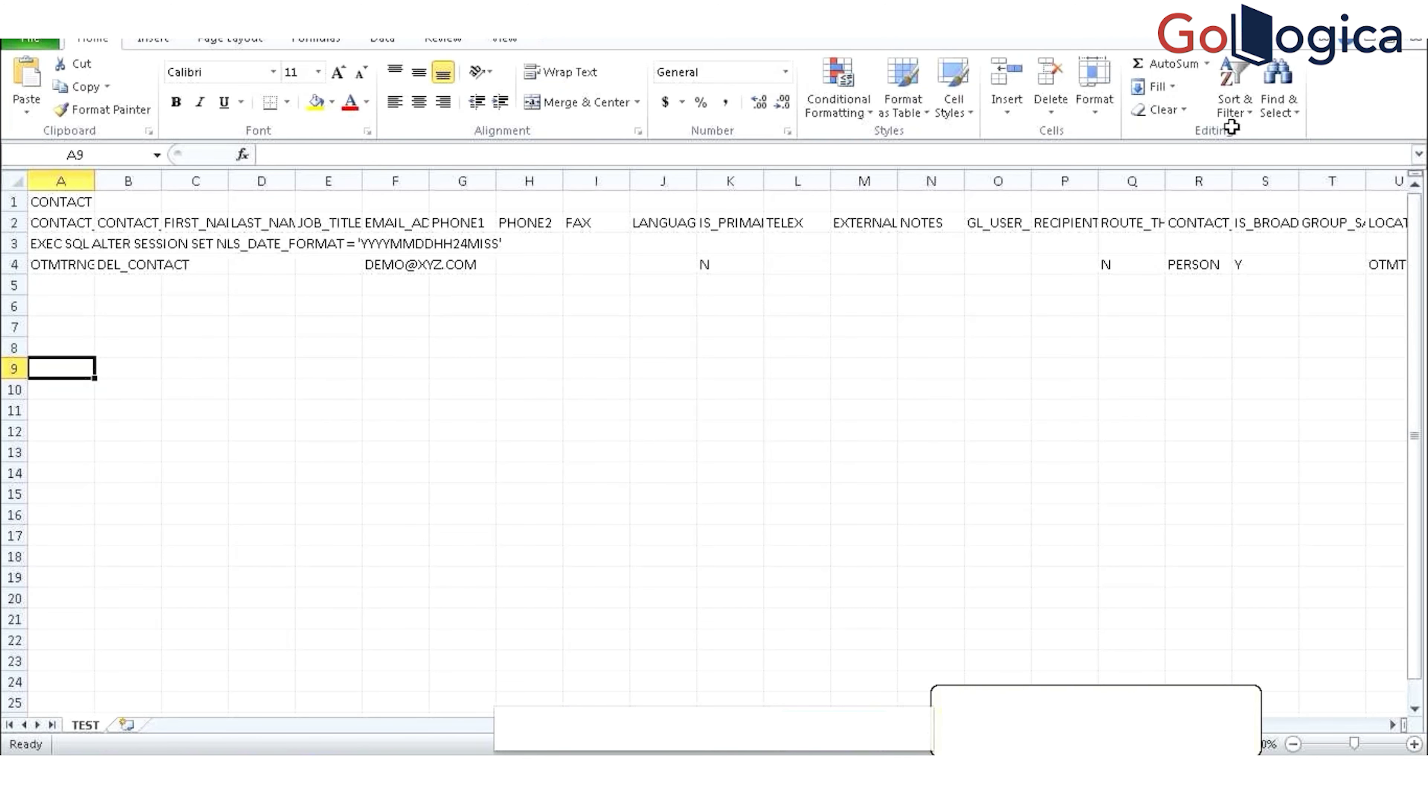
Step: Change A4 to OTMTRNG.DEL_CONTACT1 and B4 to DEL_CONTACT1, and save the file in CSV format
left_click(65, 270)
left_click(448, 147)
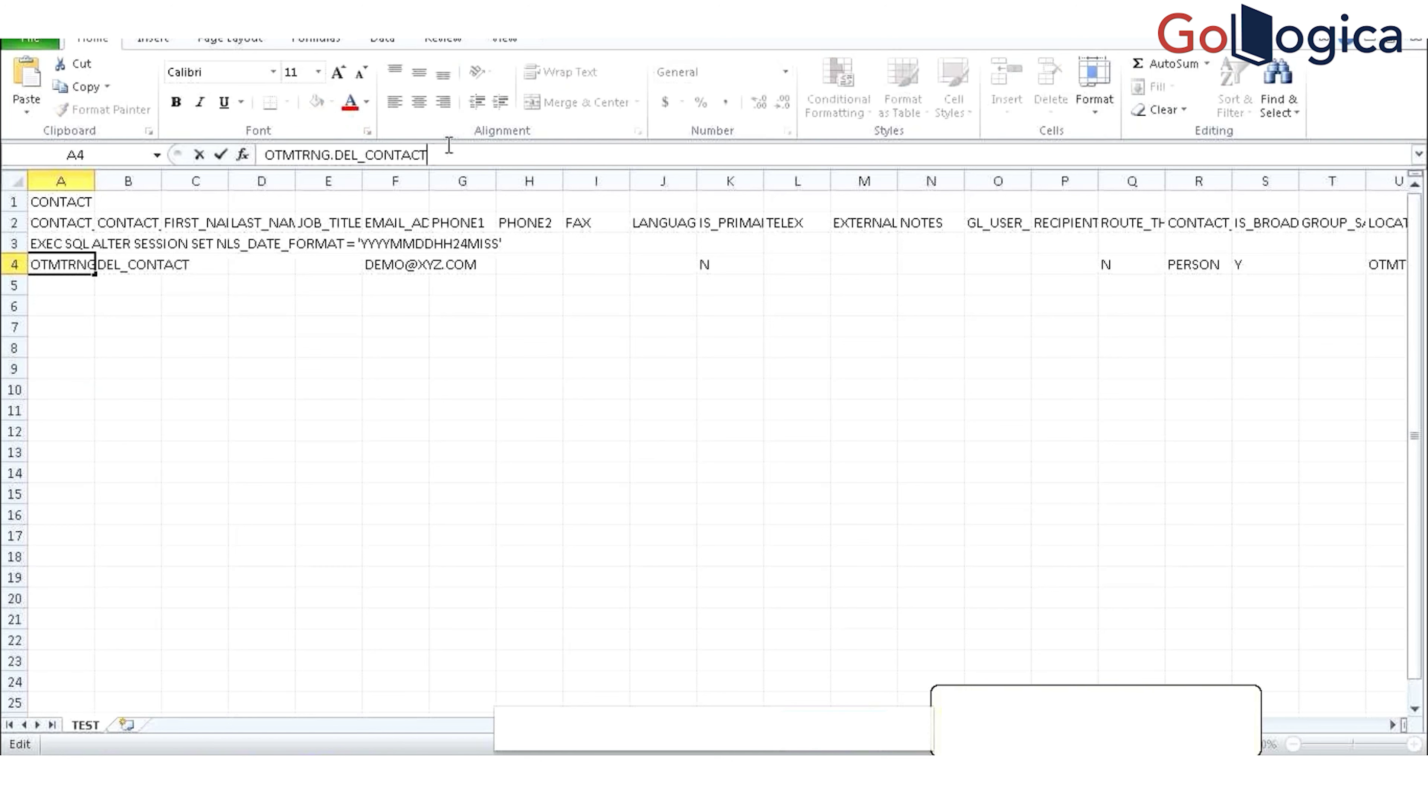
type("1")
left_click(126, 270)
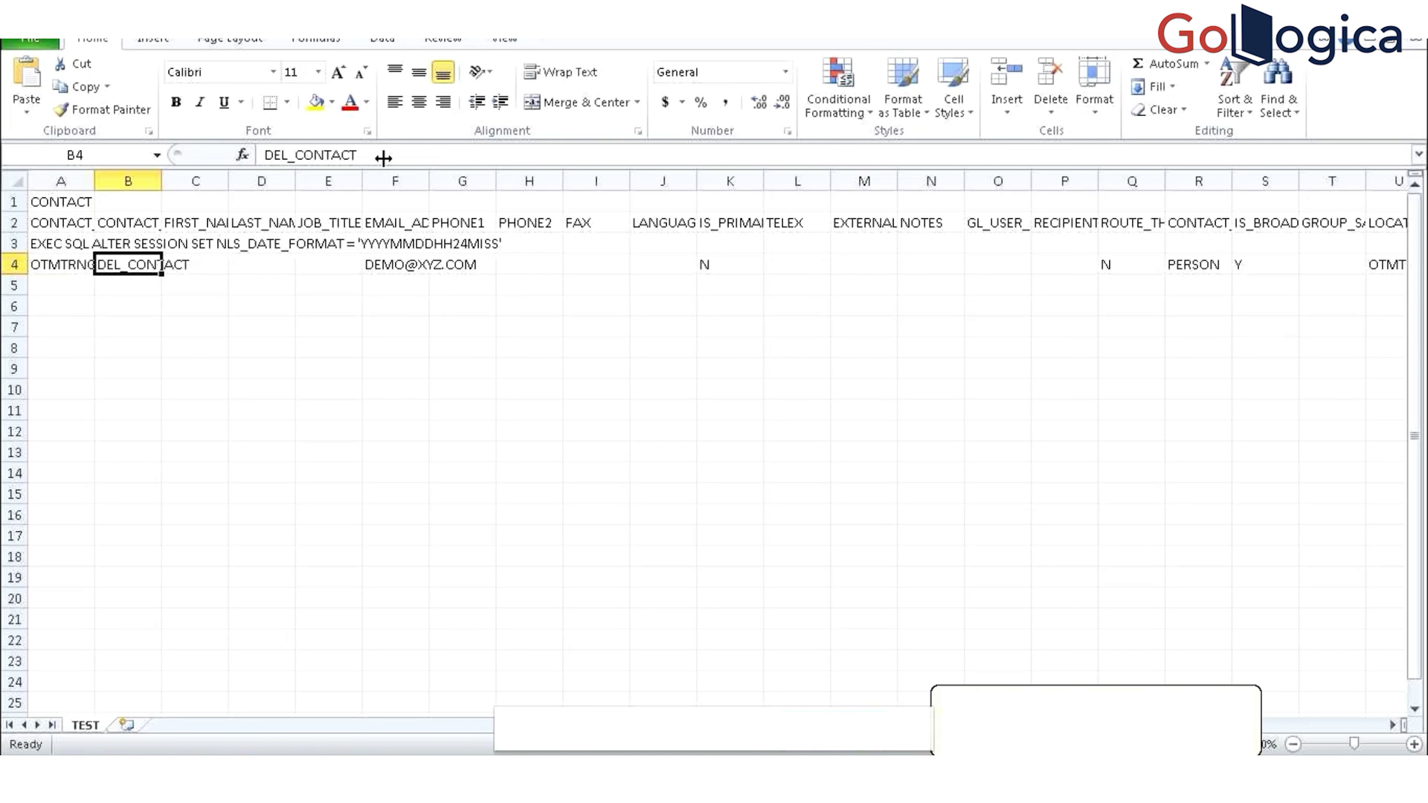
left_click(399, 150)
type("1")
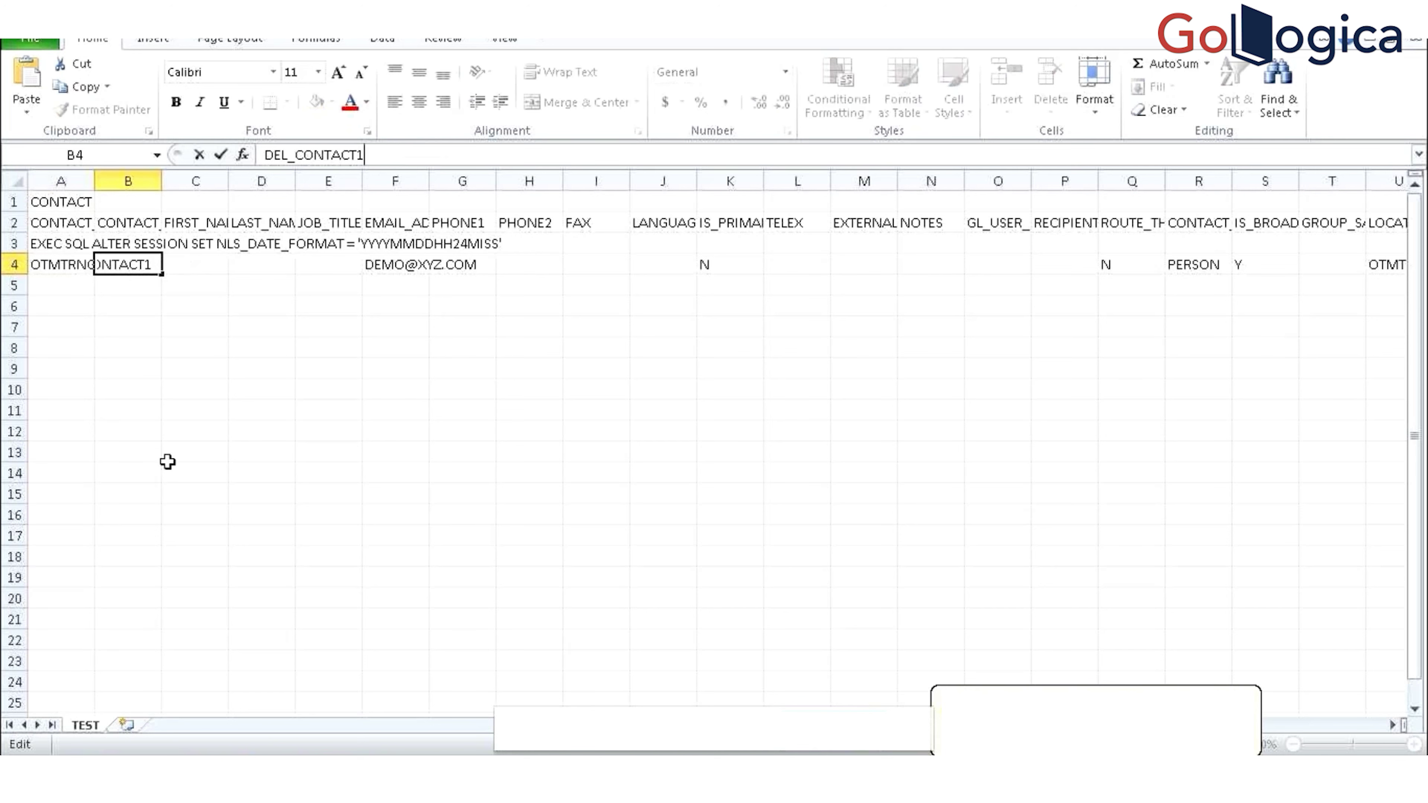
key("ctrl+Return")
key("ctrl+s")
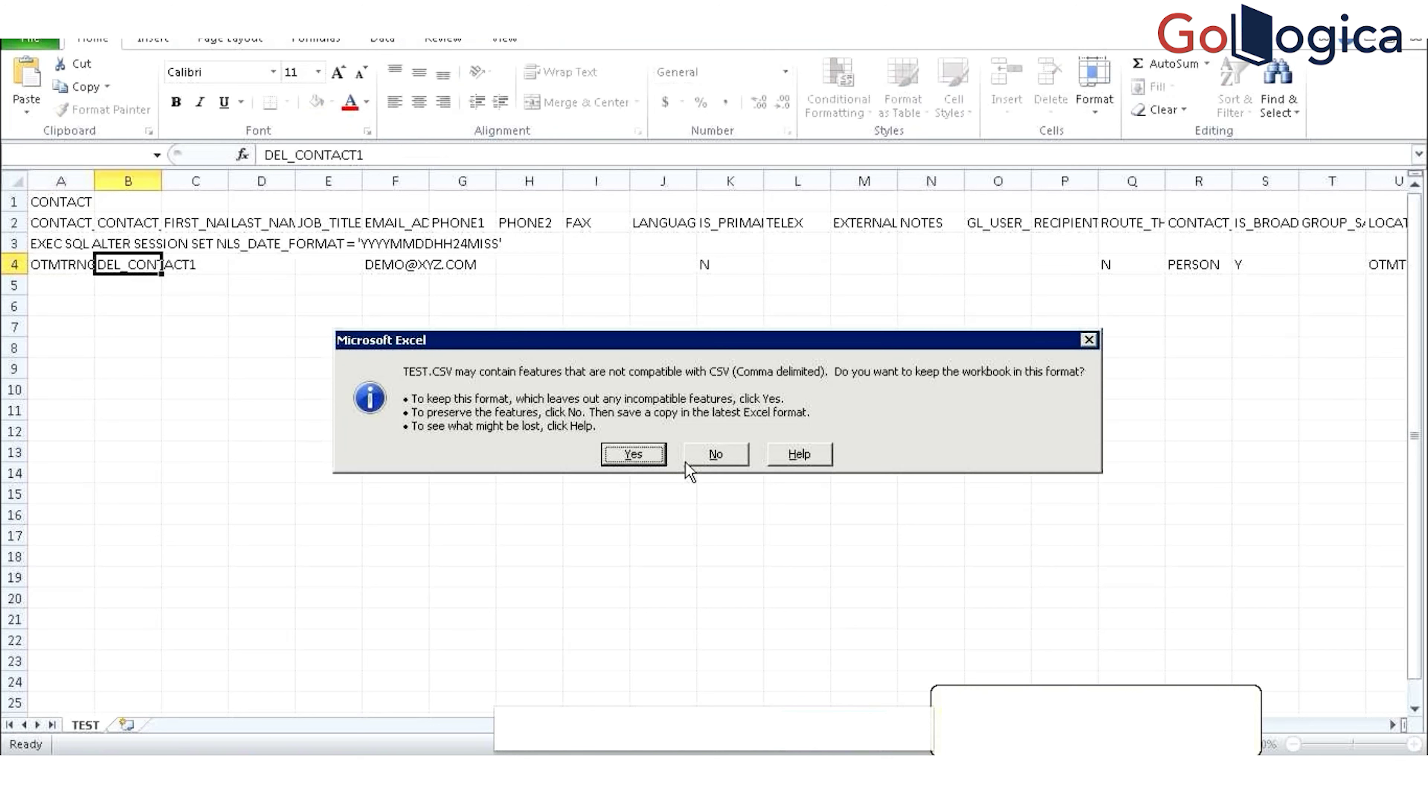
left_click(634, 455)
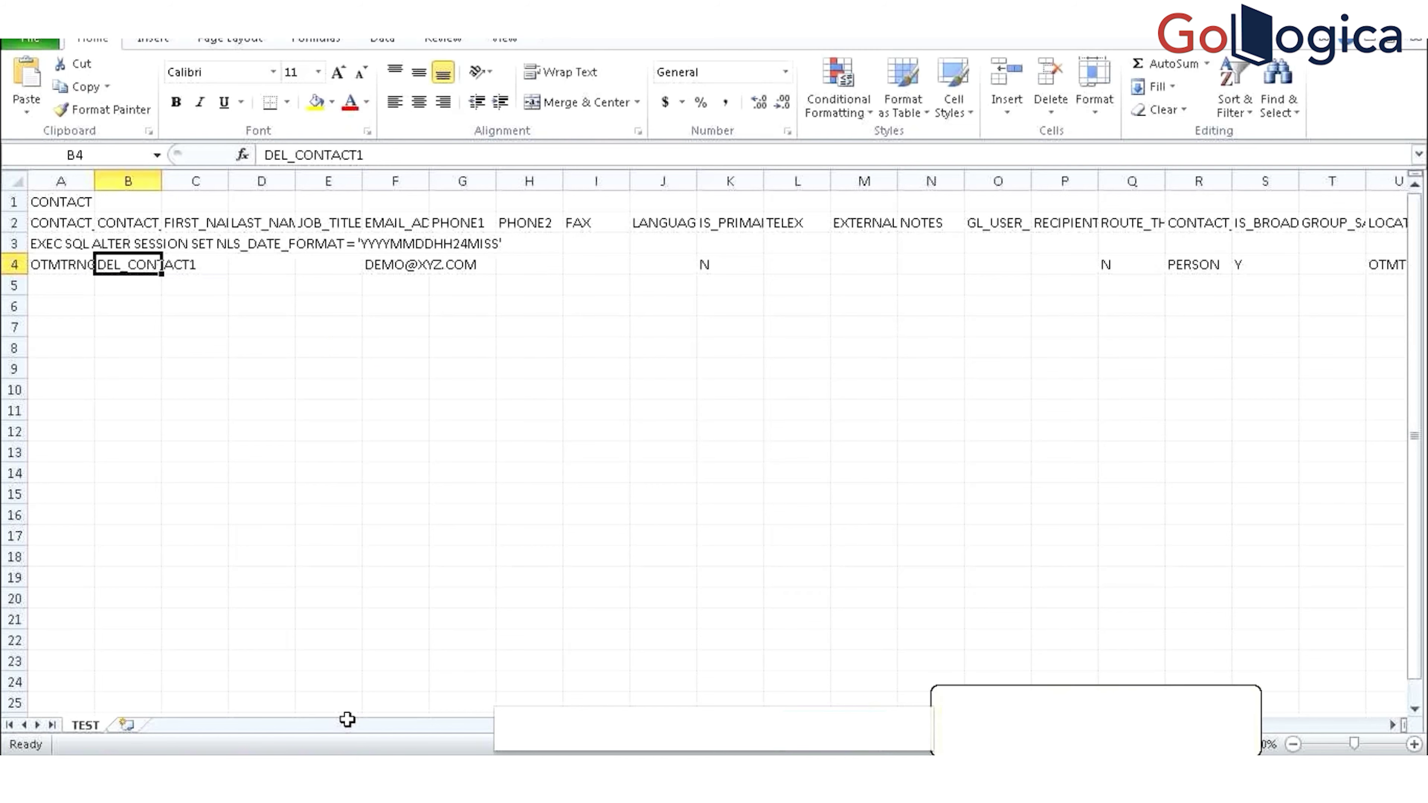
Step: Switch to Oracle Transportation Management in Firefox and choose TEST.CSV from the Desktop as the file for an XML/CSV transmission upload
left_click(296, 769)
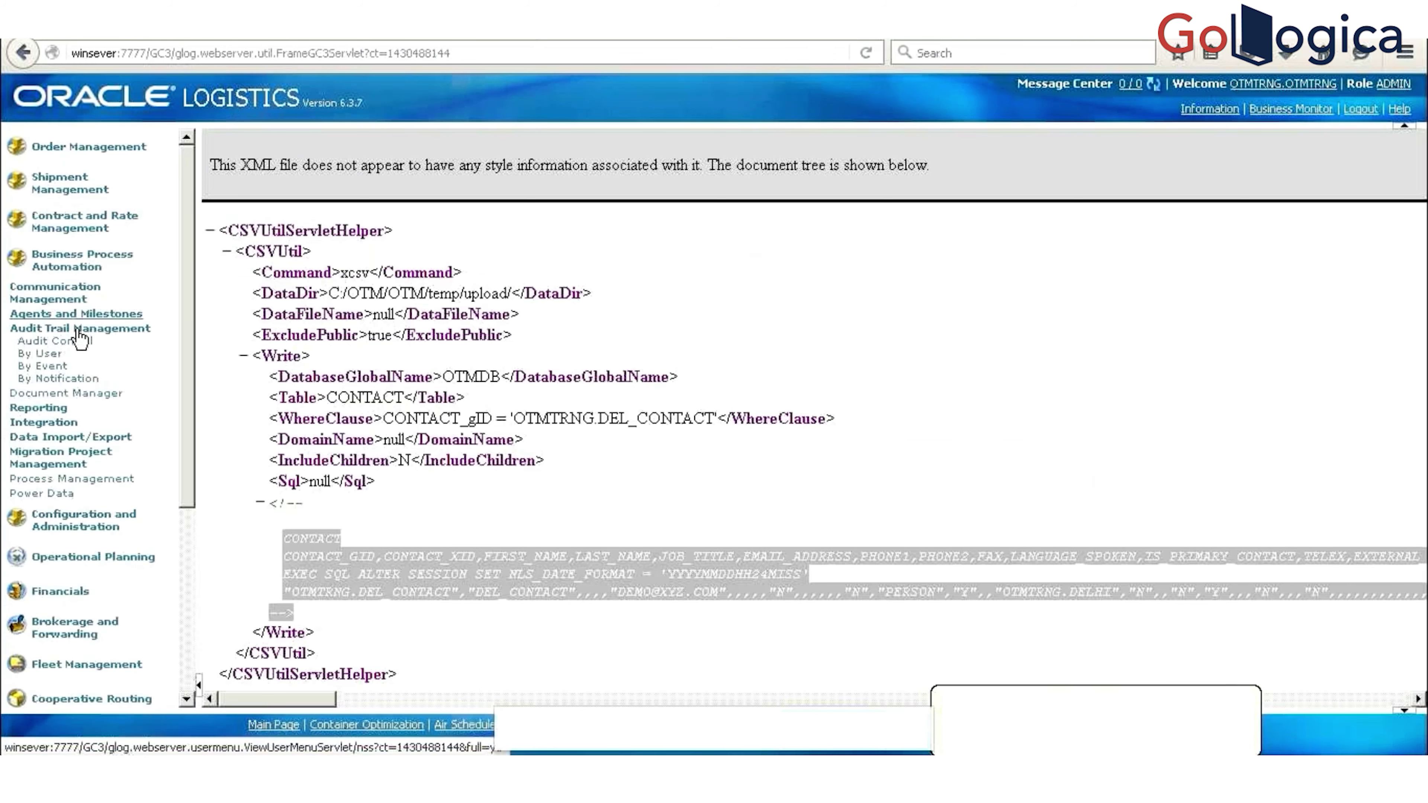
left_click(65, 427)
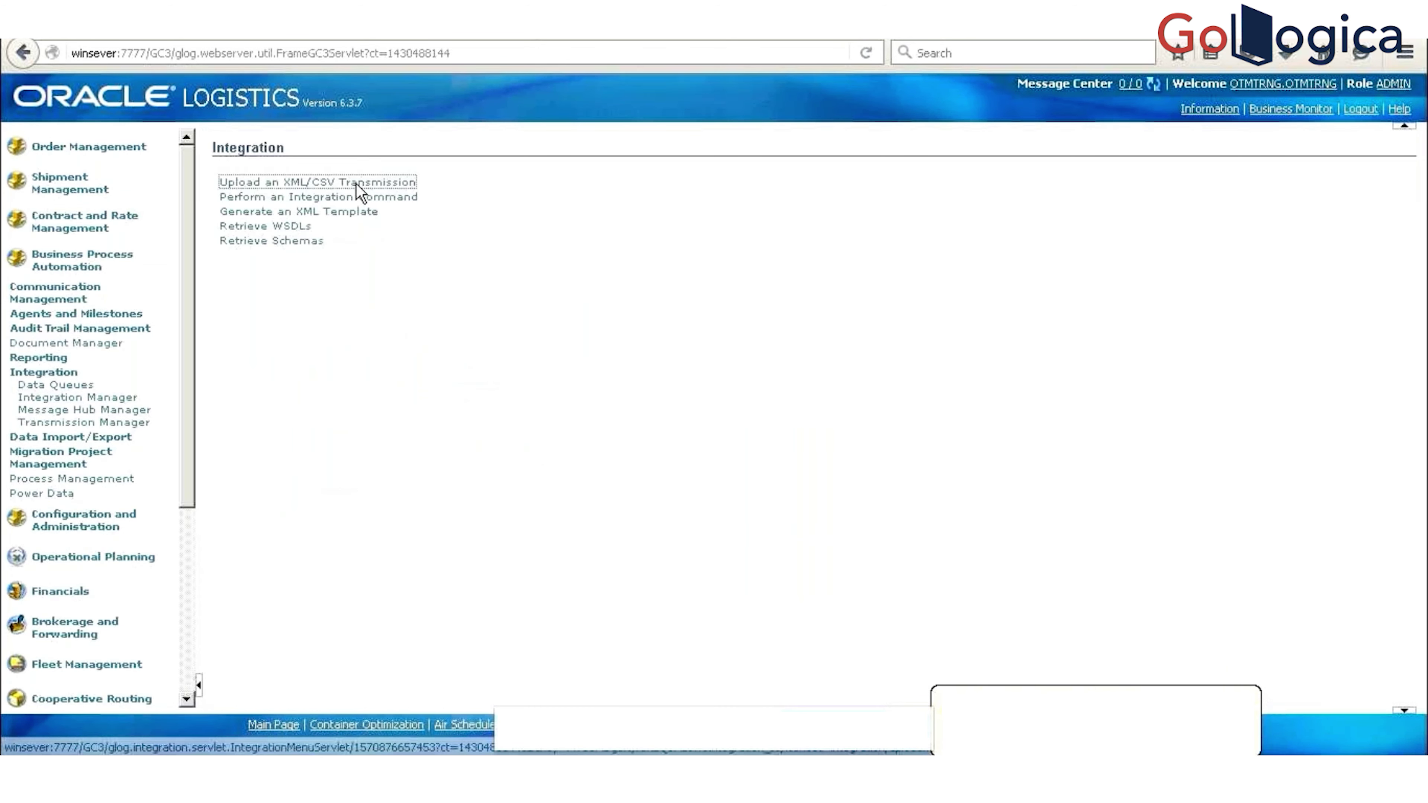
left_click(355, 183)
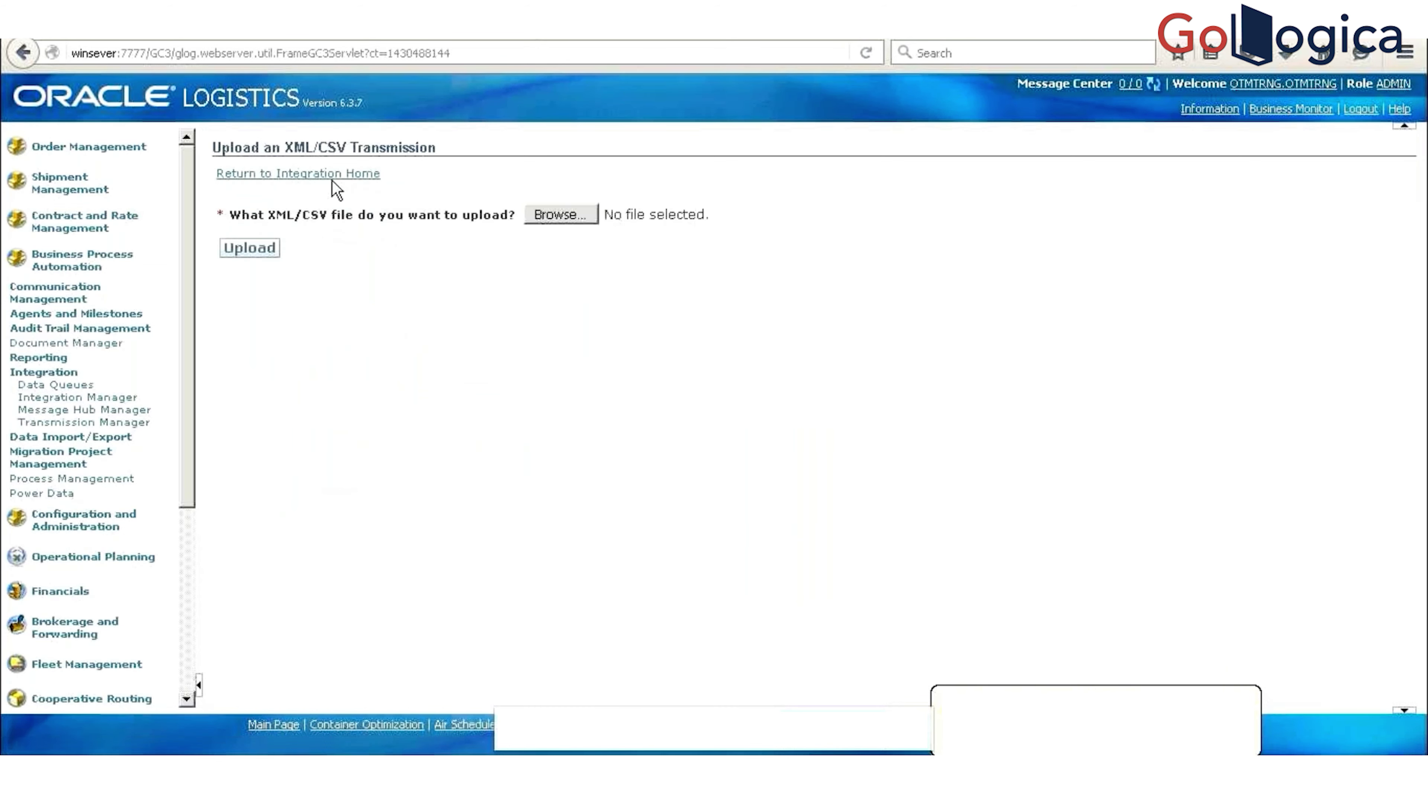
left_click(554, 215)
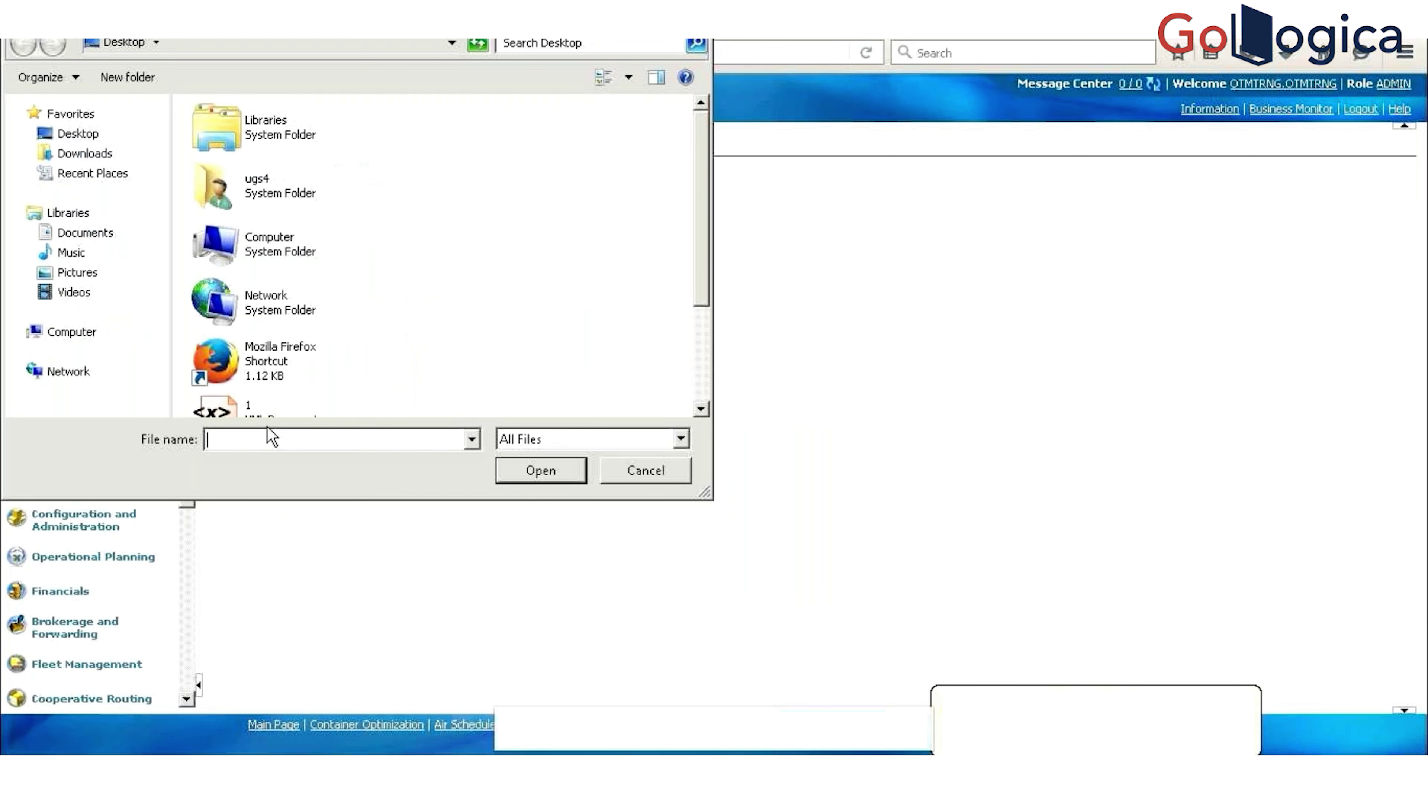
type("TEST.CSV")
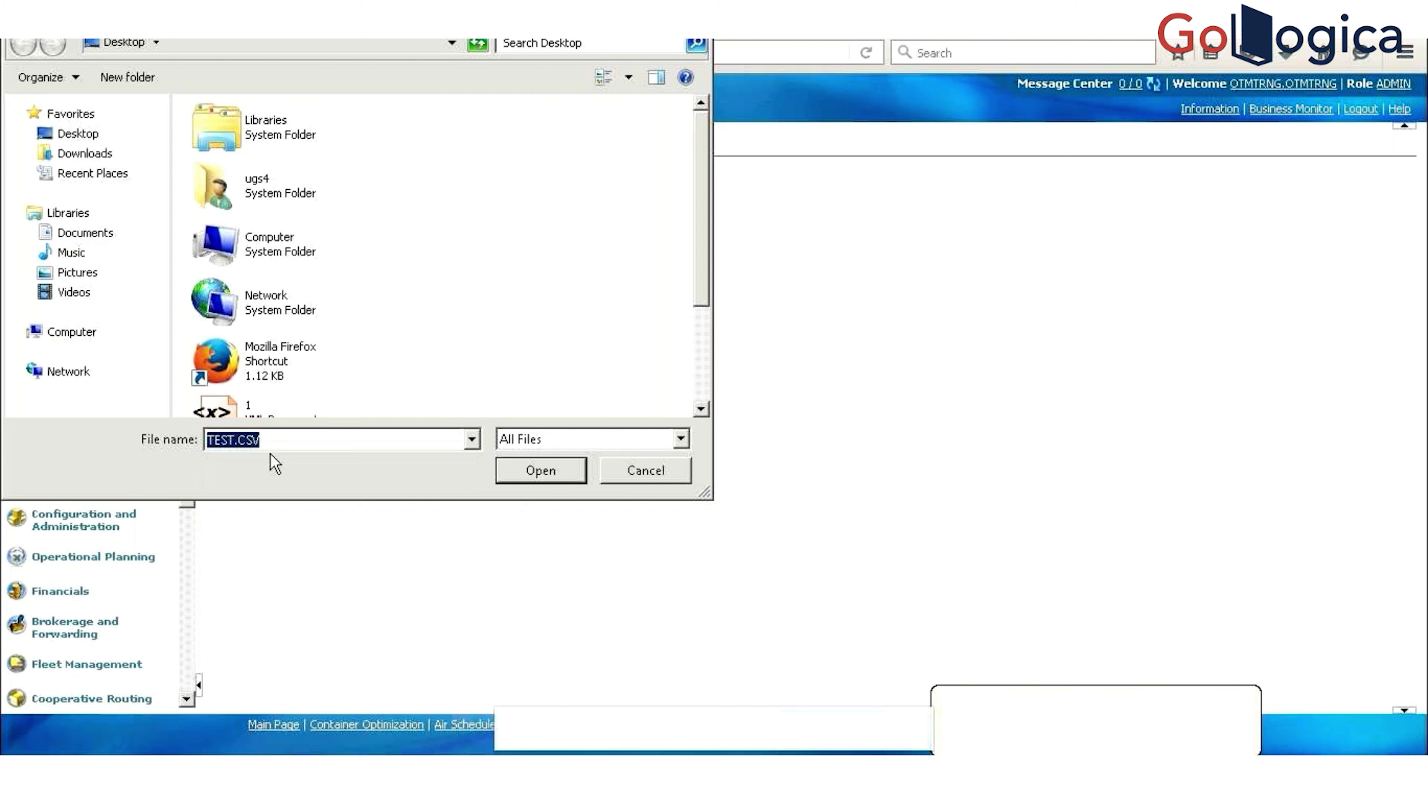
key("Return")
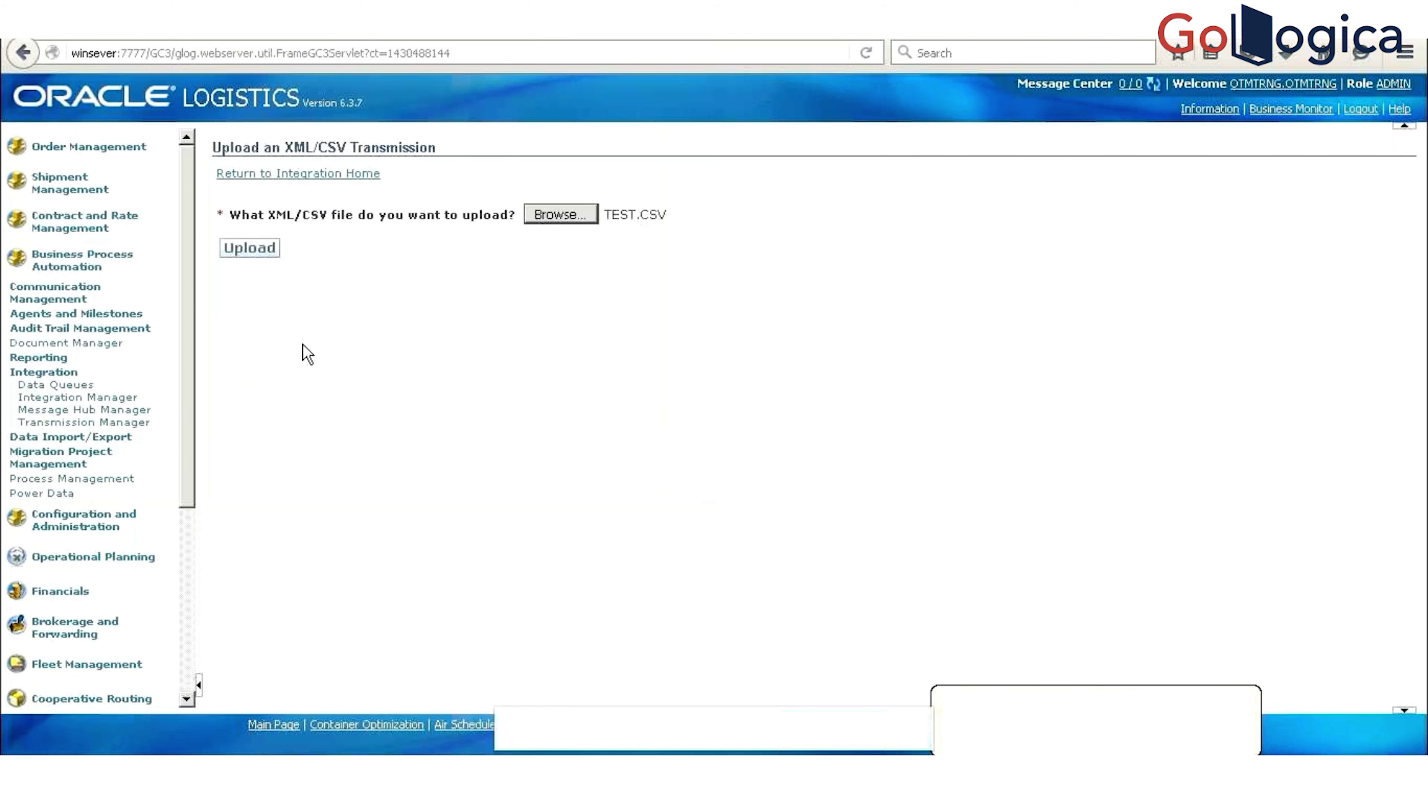
Step: Upload TEST.CSV for the transmission and show the available commands for processing it
left_click(250, 248)
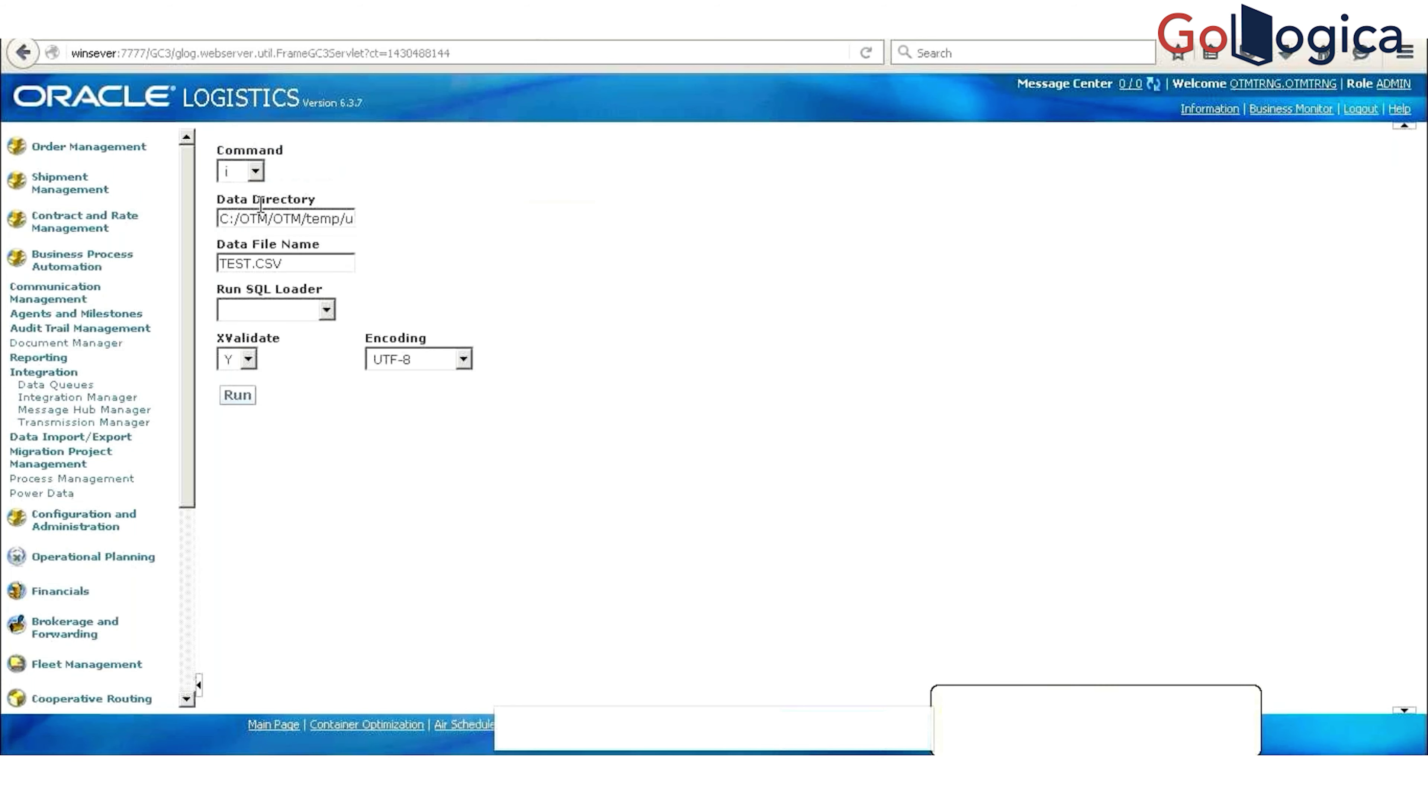
left_click(254, 171)
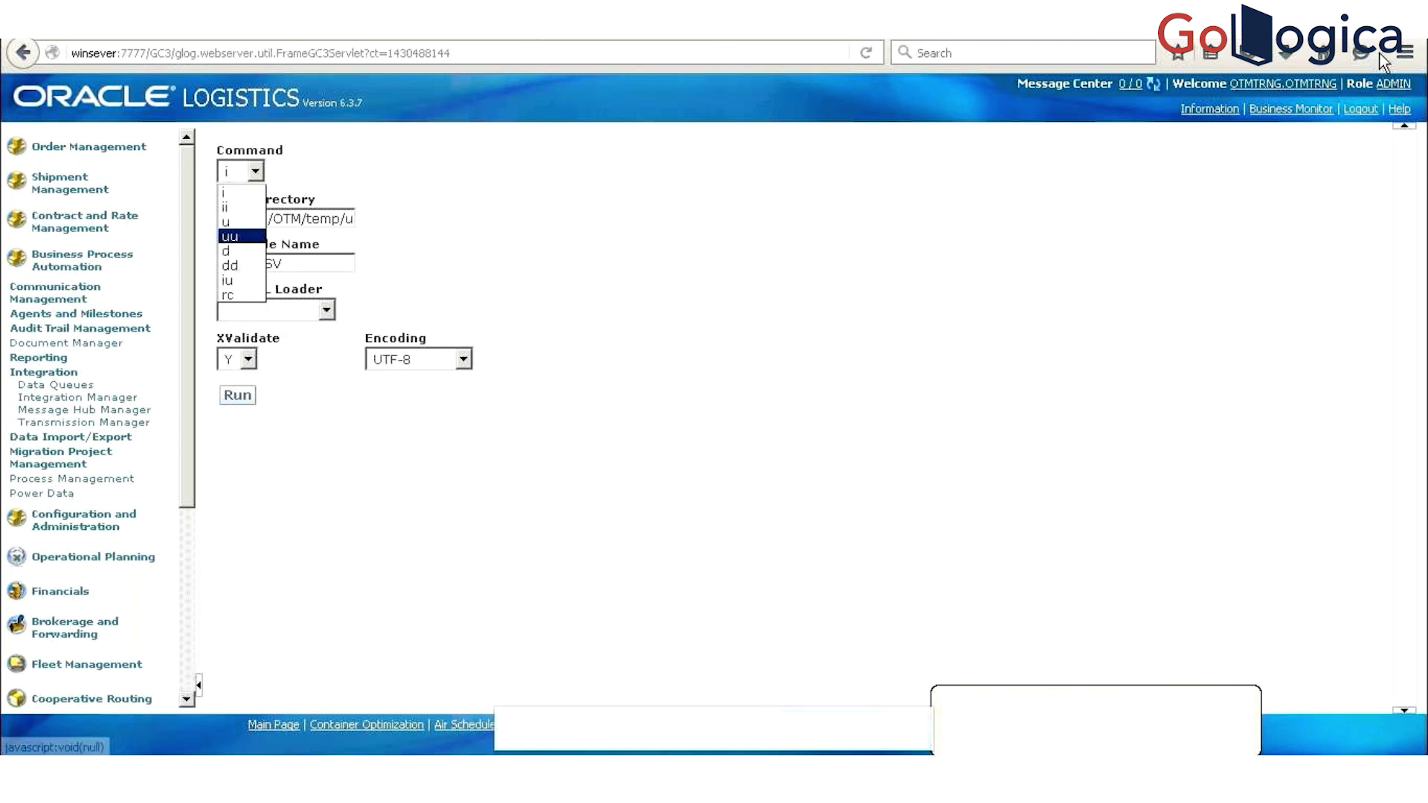
Step: Open the help for the CSV launch page and go to its transaction code reference
left_click(1400, 110)
left_click(1399, 110)
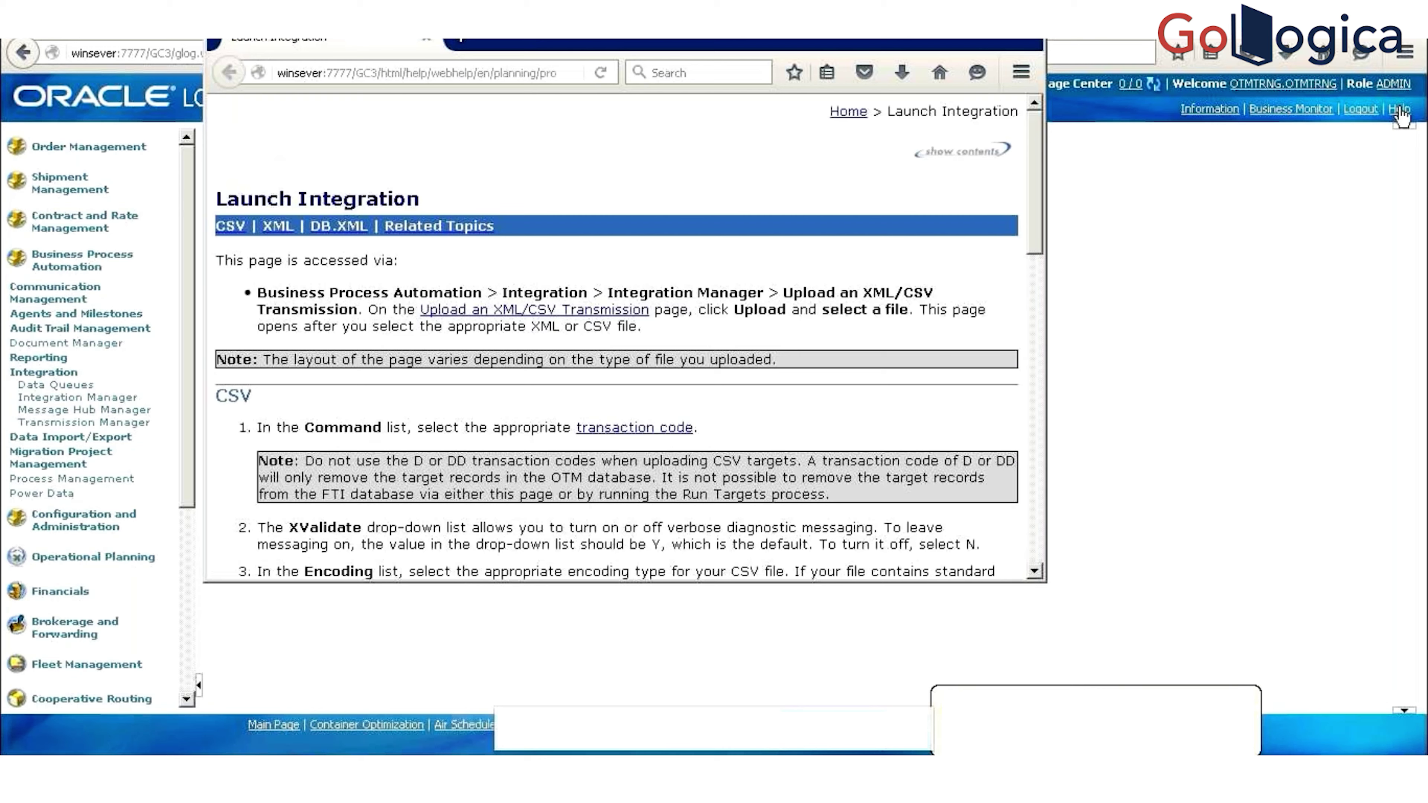
left_click(1065, 101)
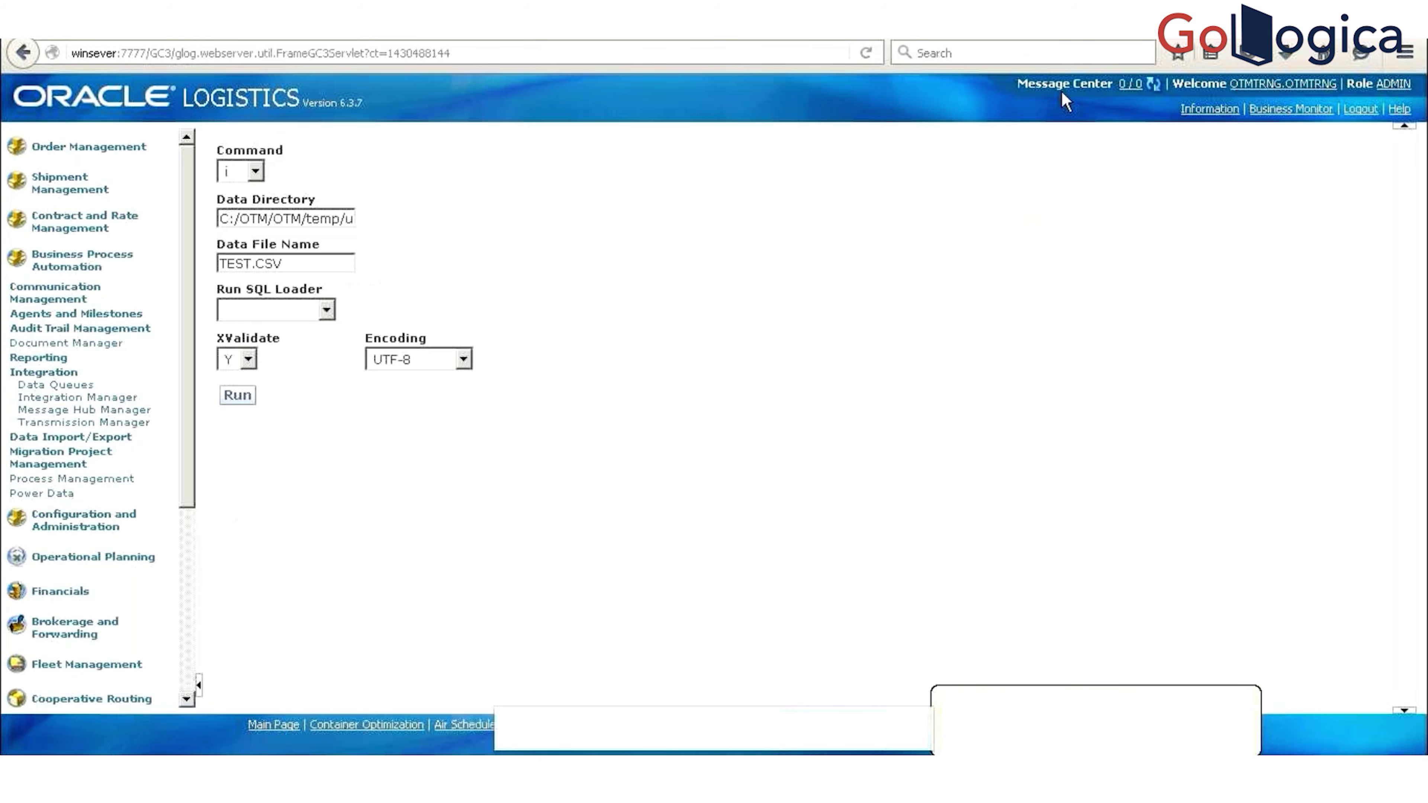
key("alt+Tab")
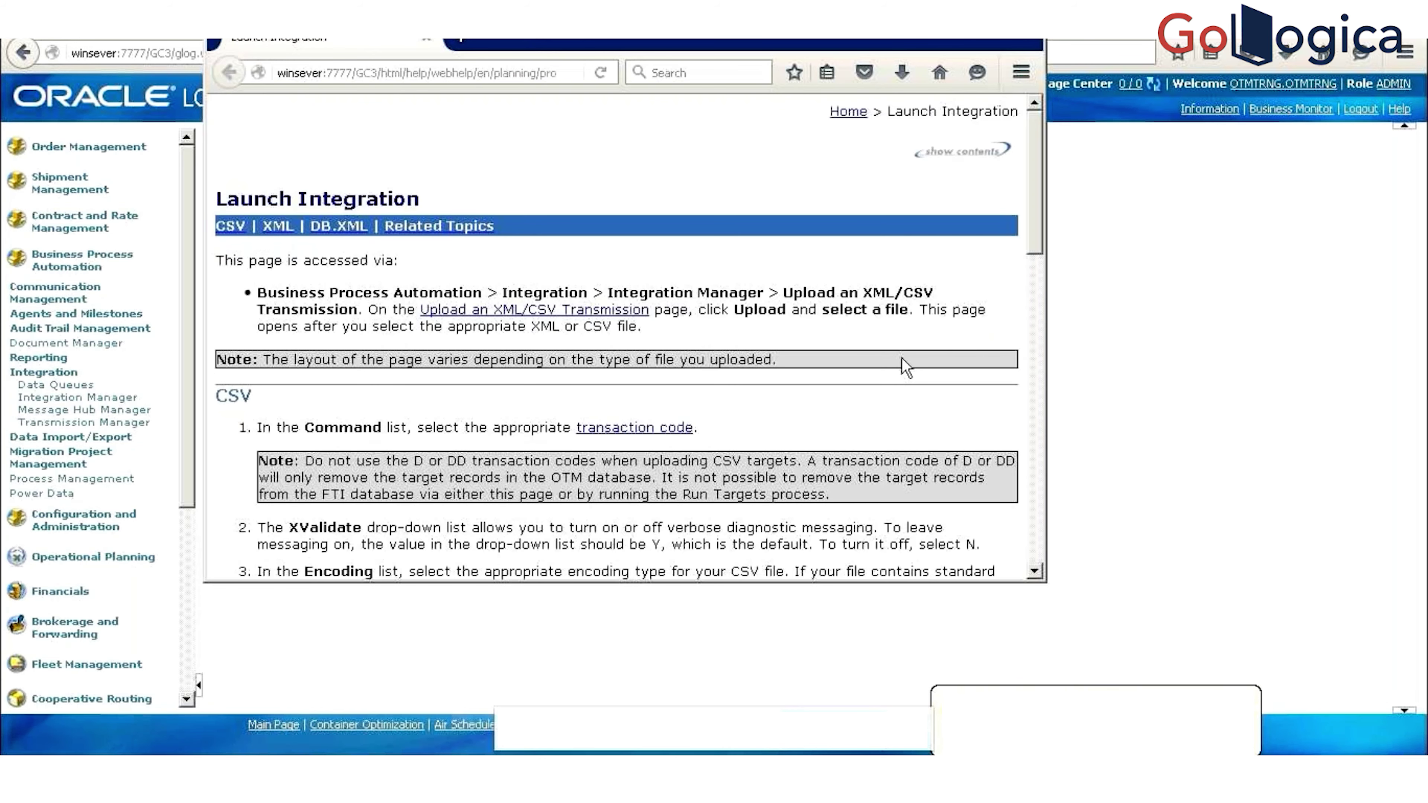
left_click(633, 427)
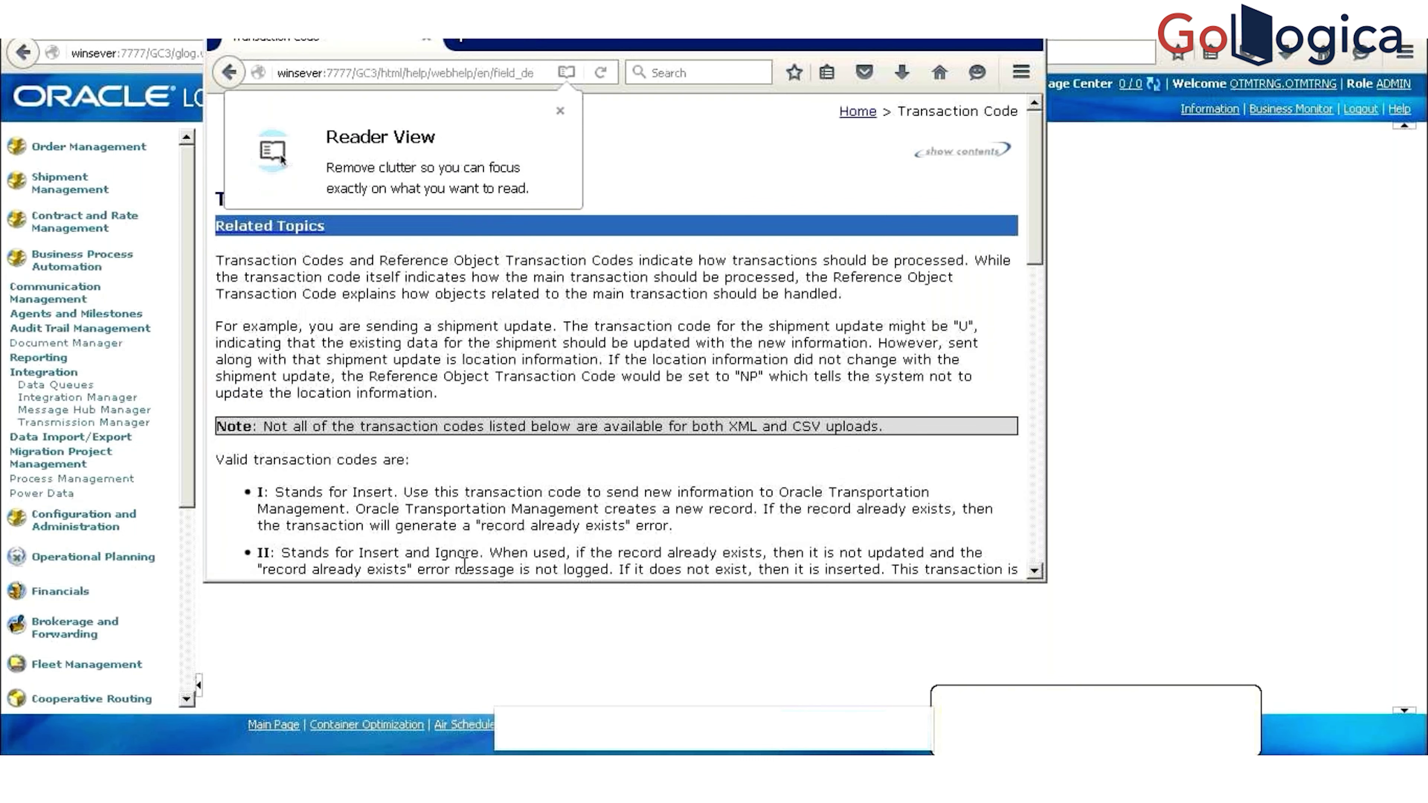
Step: Examine the descriptions of the valid transaction codes, from I, II, U and UU through RC and RP, and close the help window
scroll(464, 564, "down", 3)
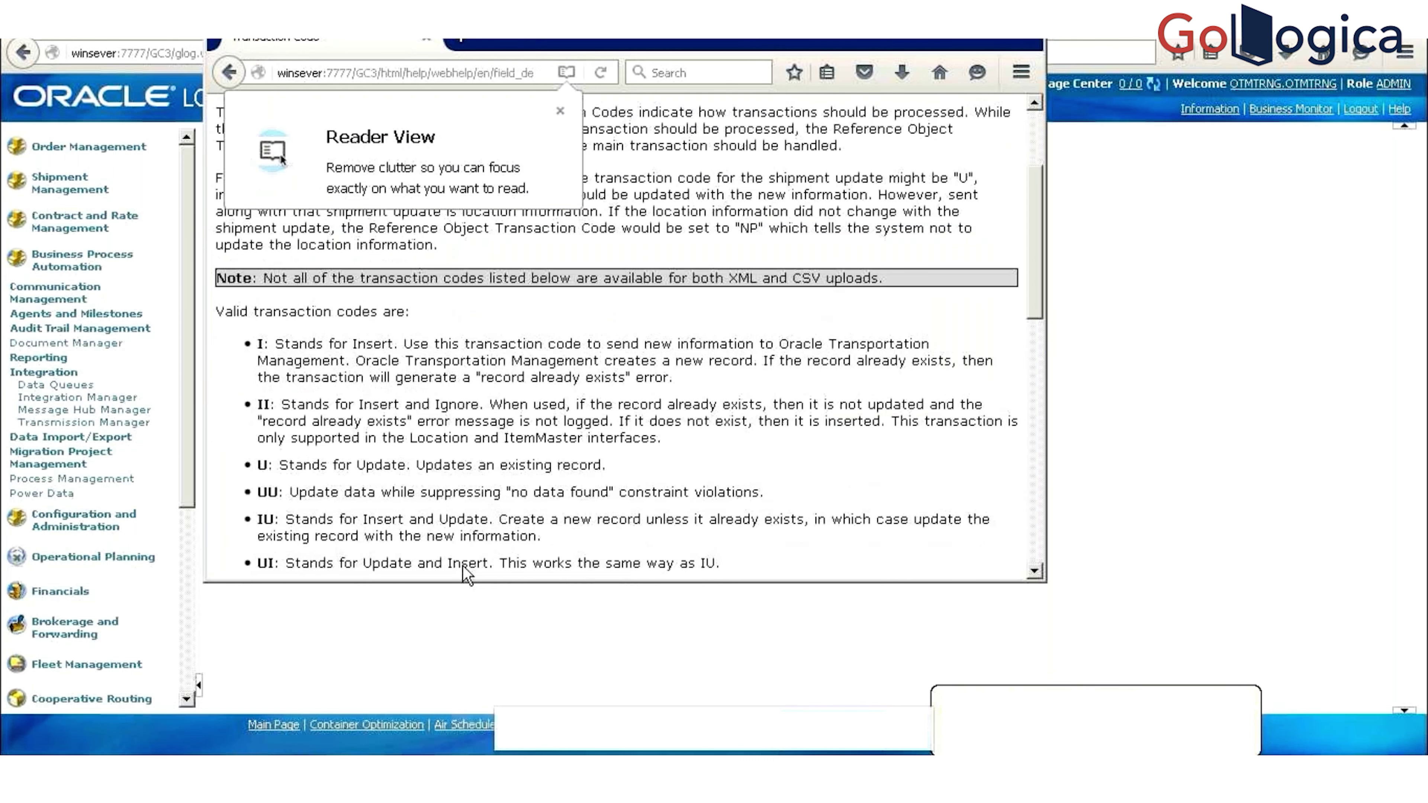
scroll(465, 574, "down", 2)
scroll(332, 509, "down", 3)
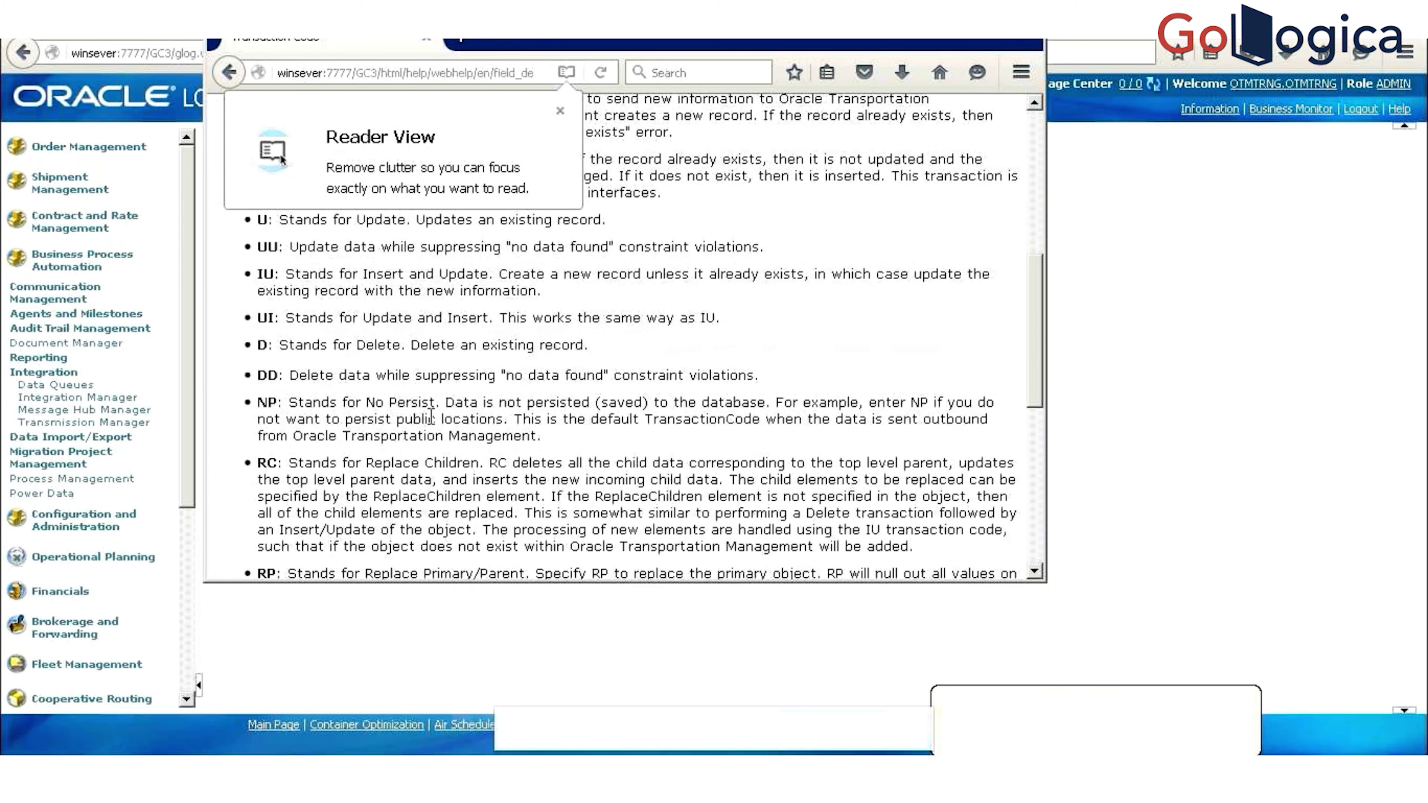
scroll(433, 416, "down", 2)
scroll(442, 413, "up", 2)
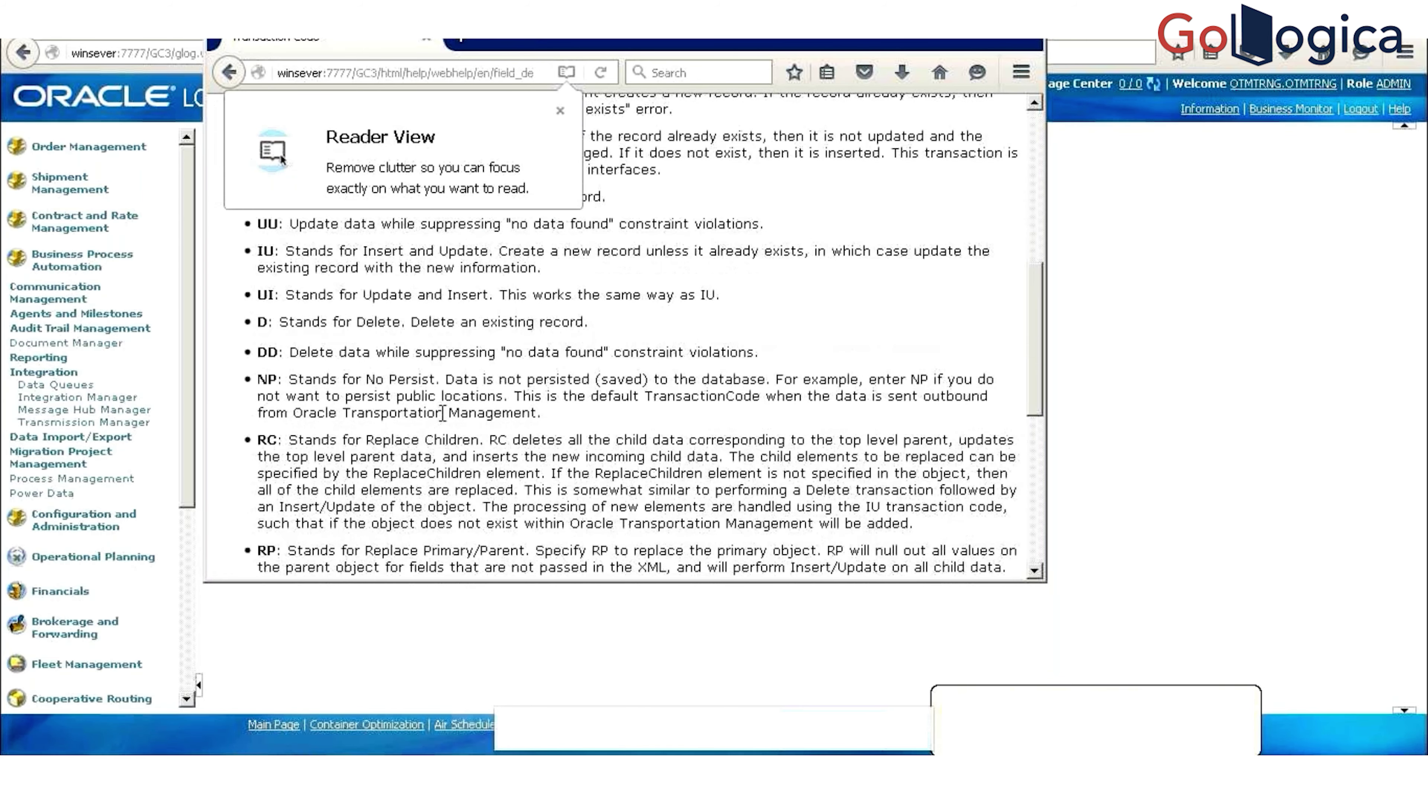
scroll(443, 414, "up", 1)
scroll(494, 445, "up", 1)
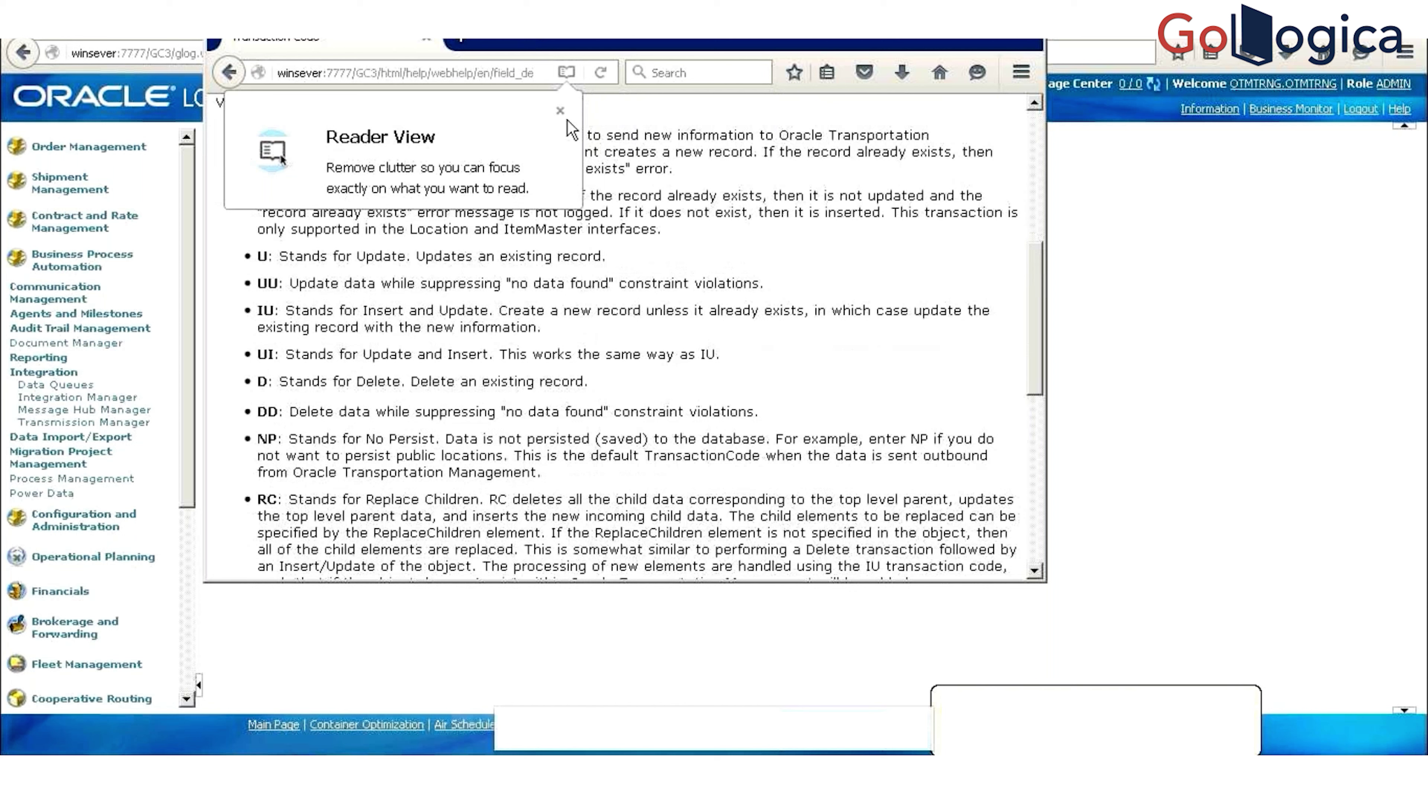
left_click(560, 110)
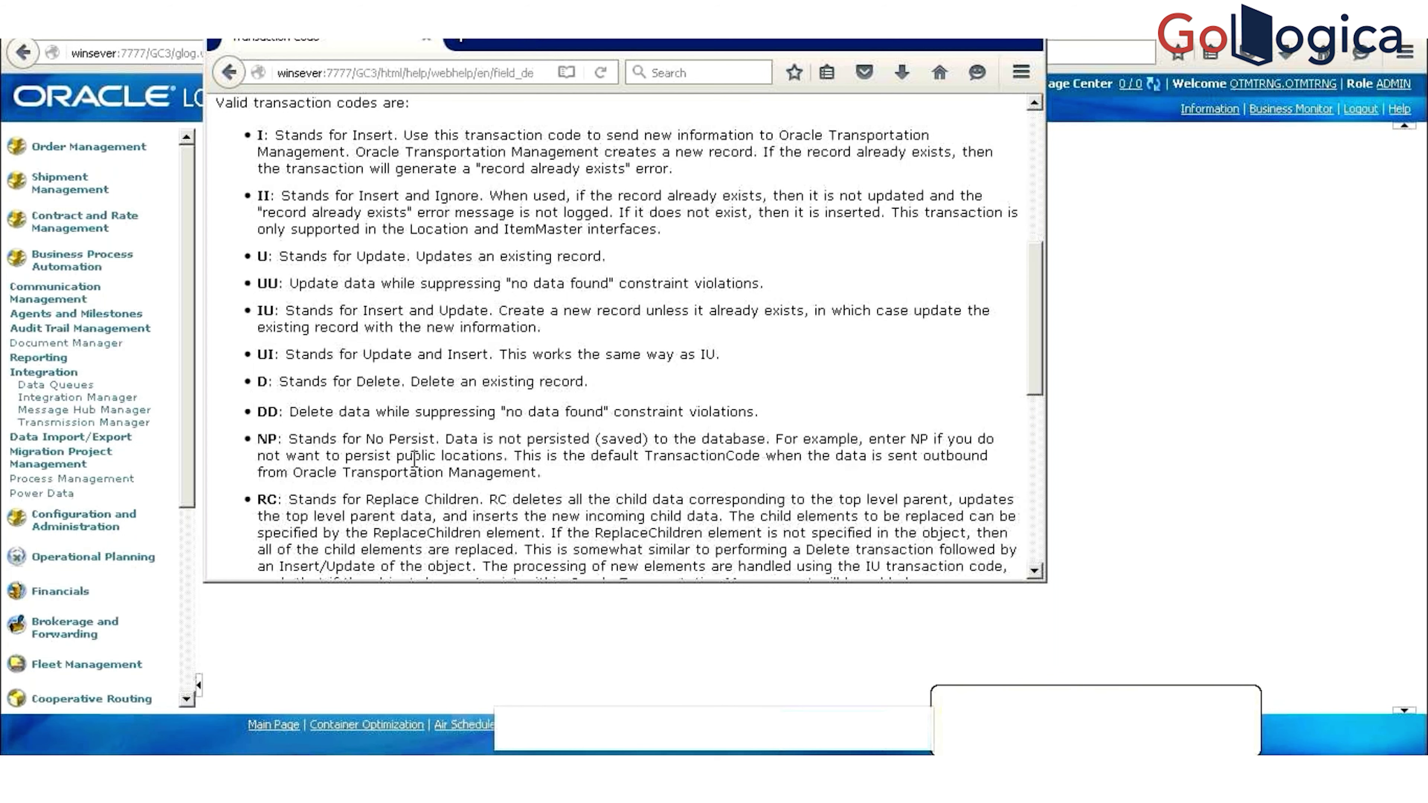
scroll(414, 459, "down", 2)
scroll(414, 459, "down", 2)
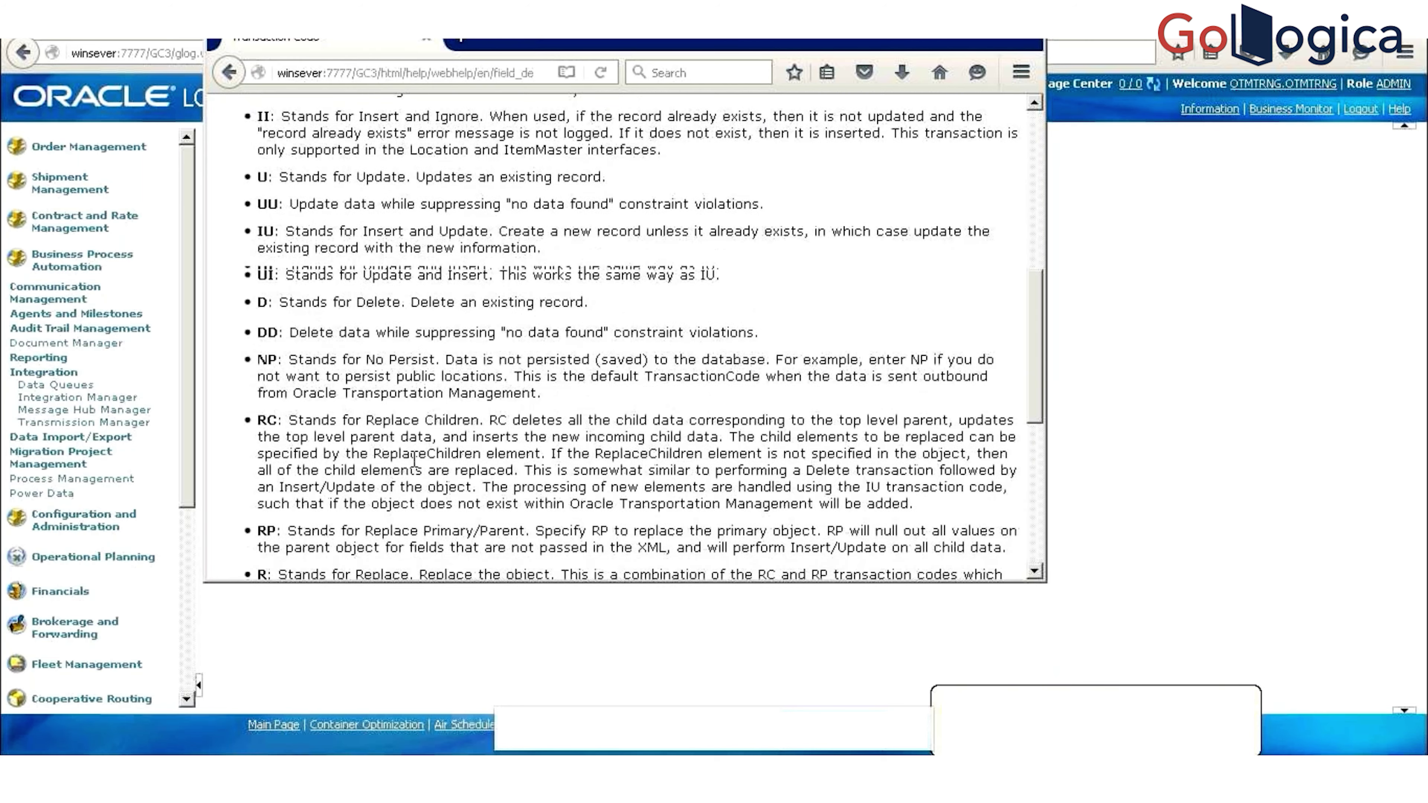
scroll(414, 459, "down", 5)
scroll(414, 459, "up", 5)
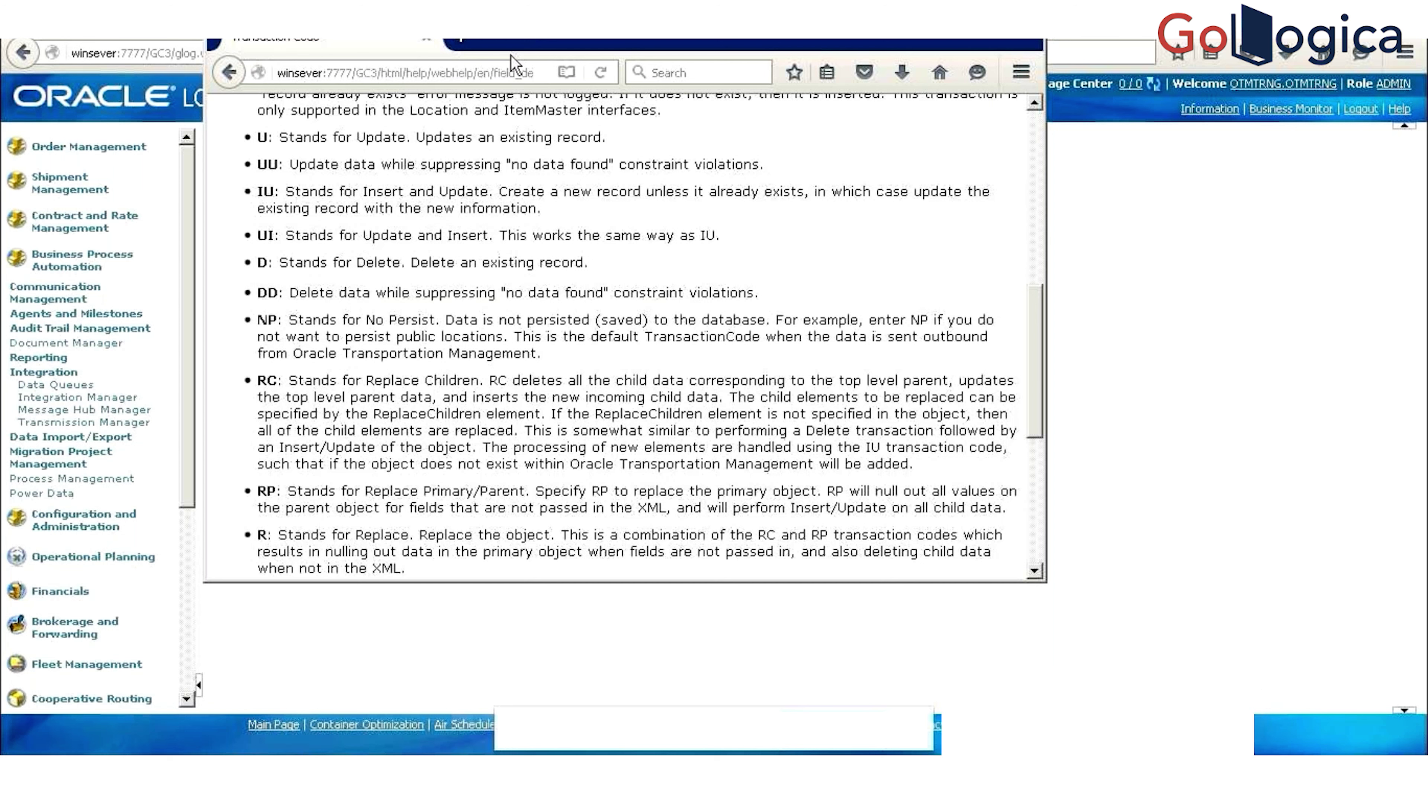
left_click_drag(508, 45, 541, 148)
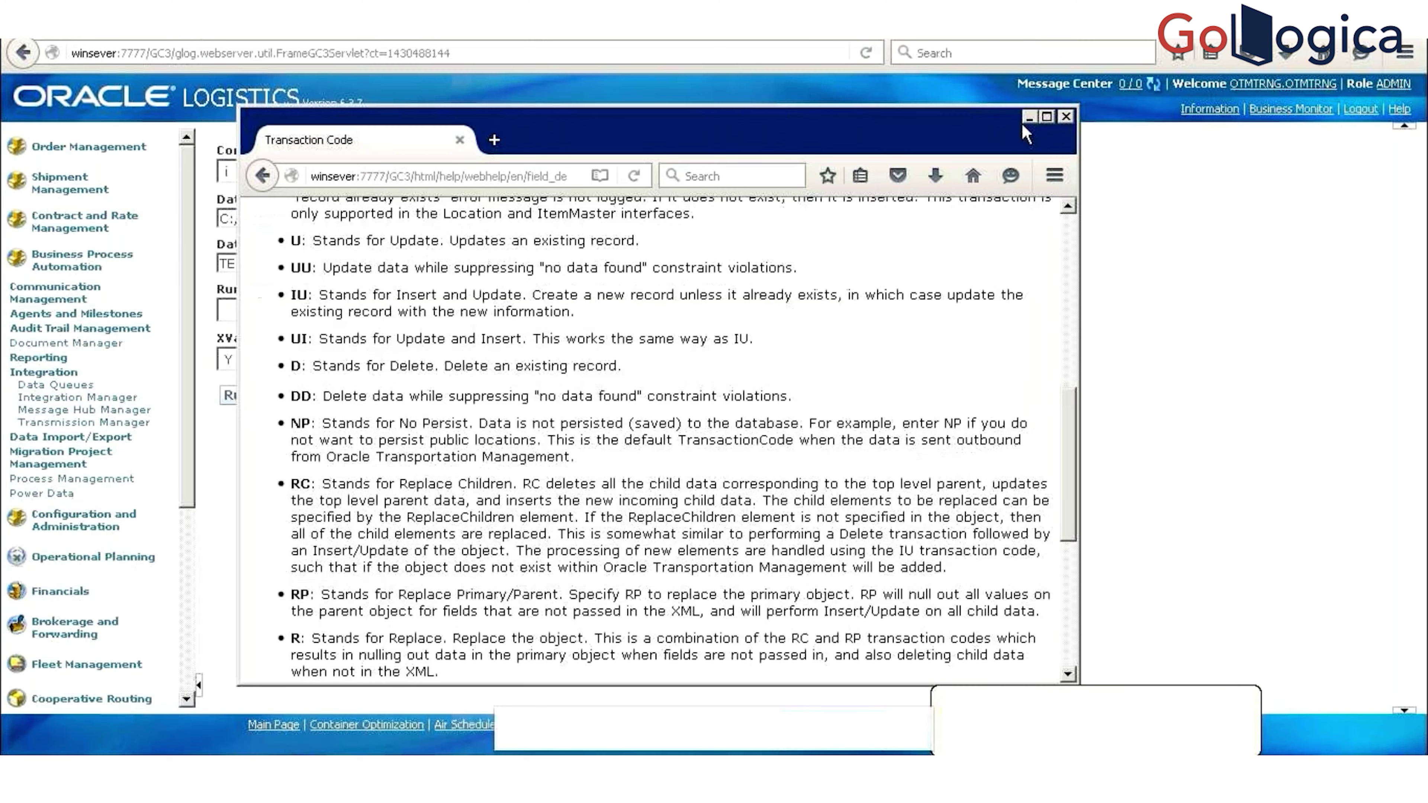
left_click(1067, 117)
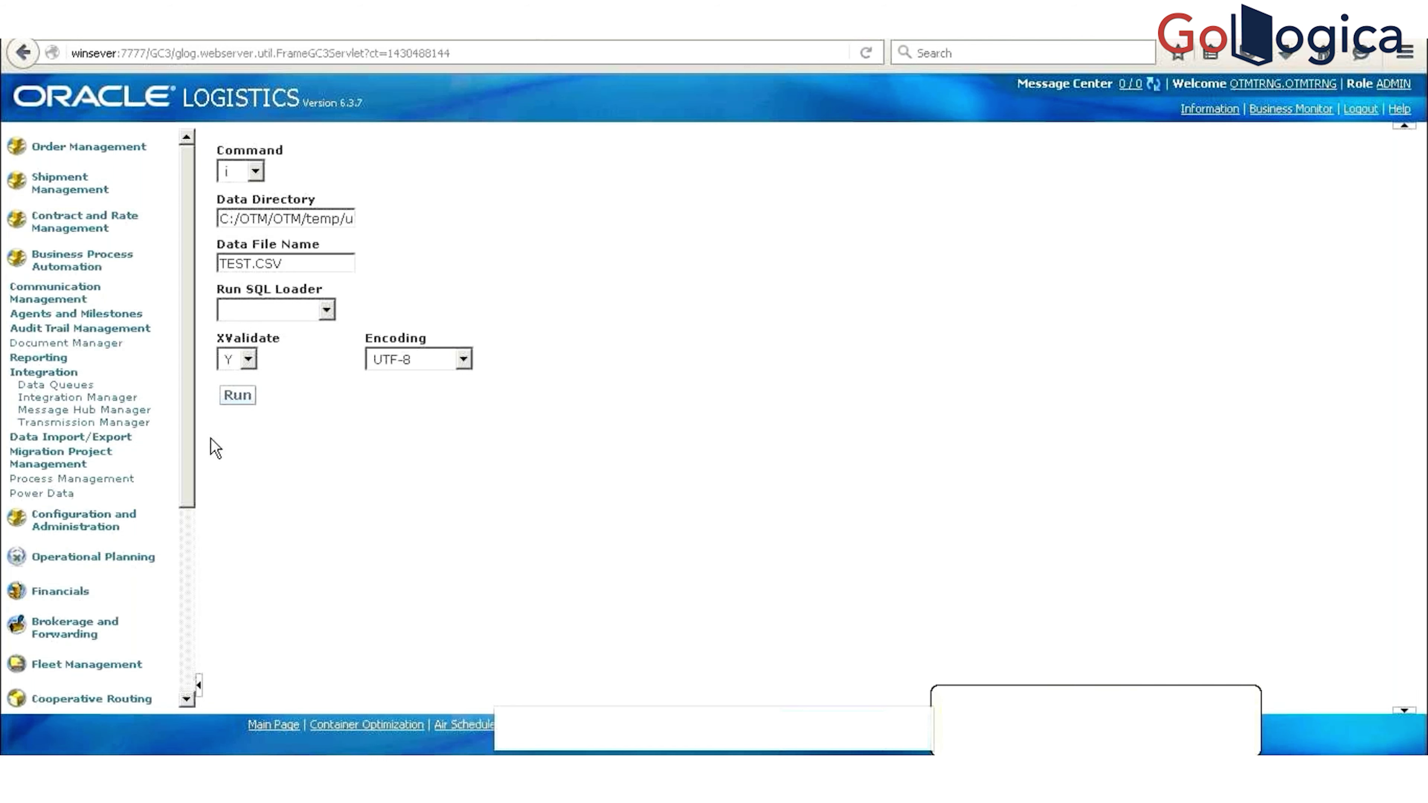
Step: Run the TEST.CSV load with command i, and search the contacts for IDs beginning with DEL
left_click(238, 395)
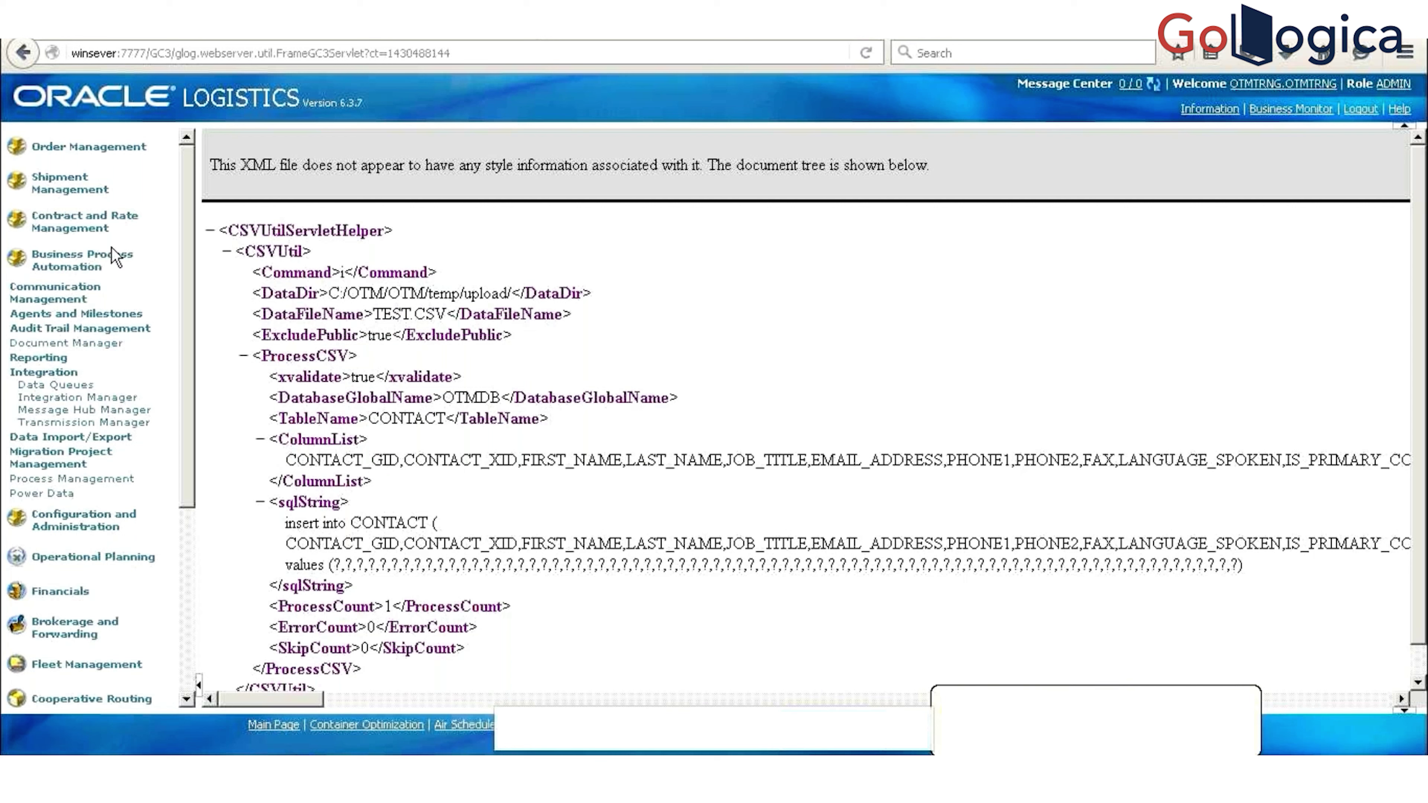
left_click(62, 297)
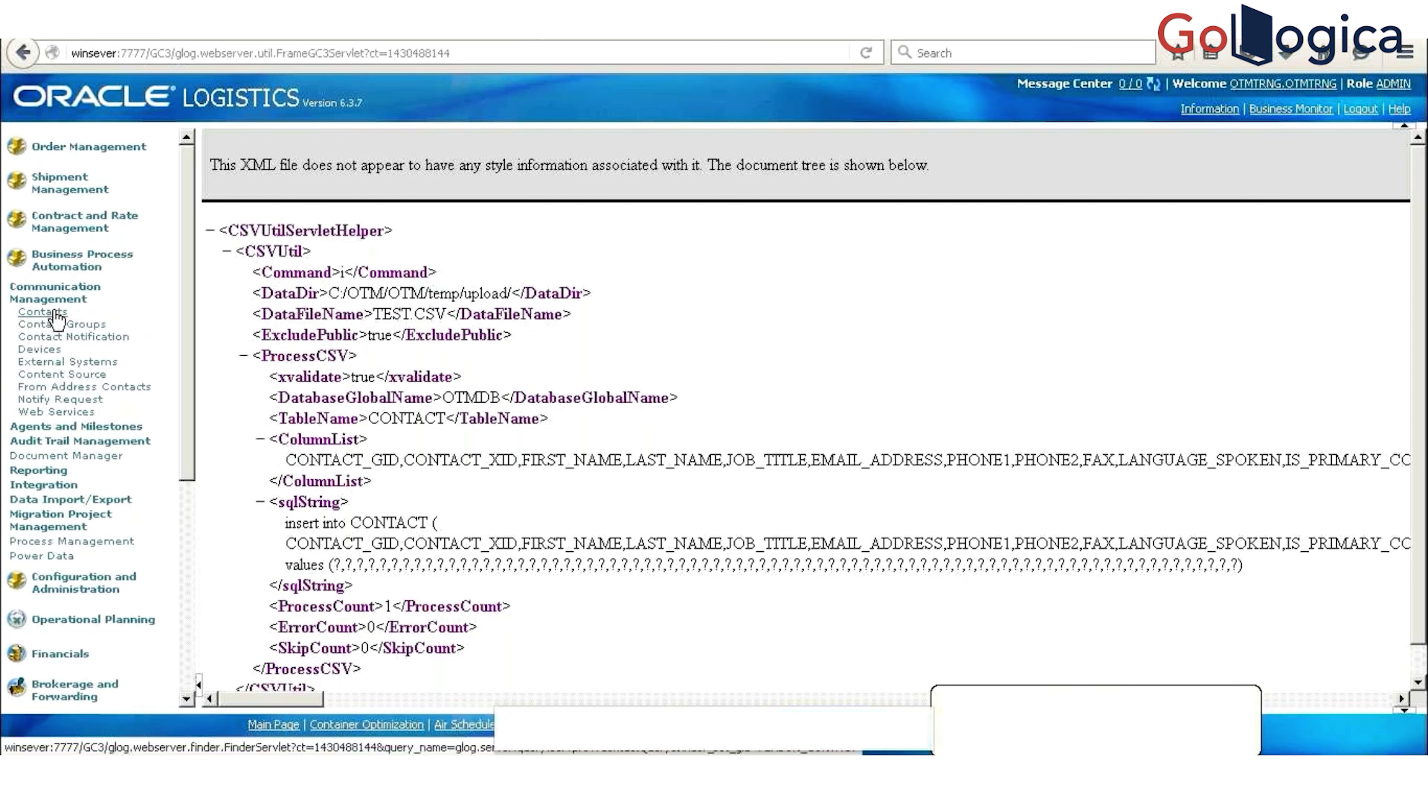
left_click(55, 313)
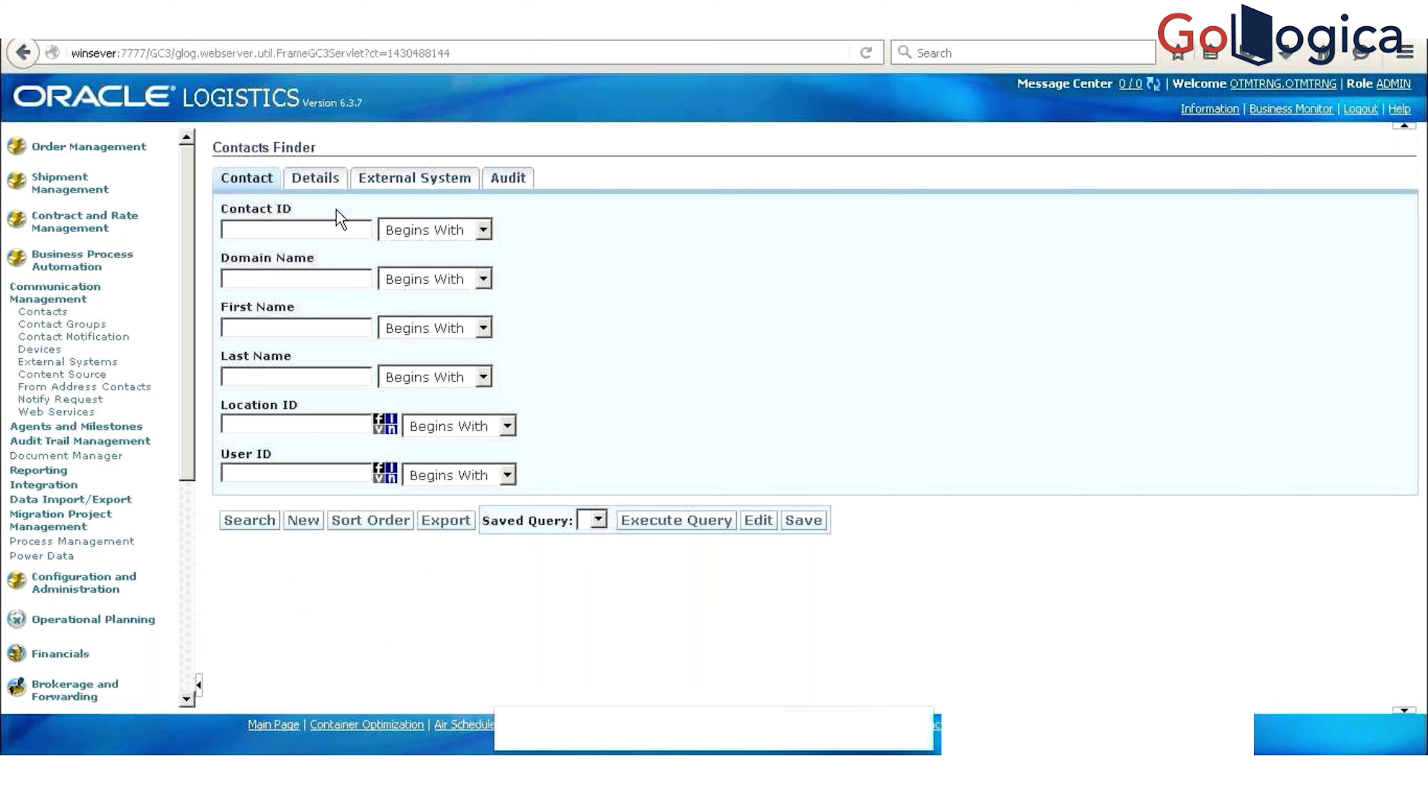
type("DEL")
key("Return")
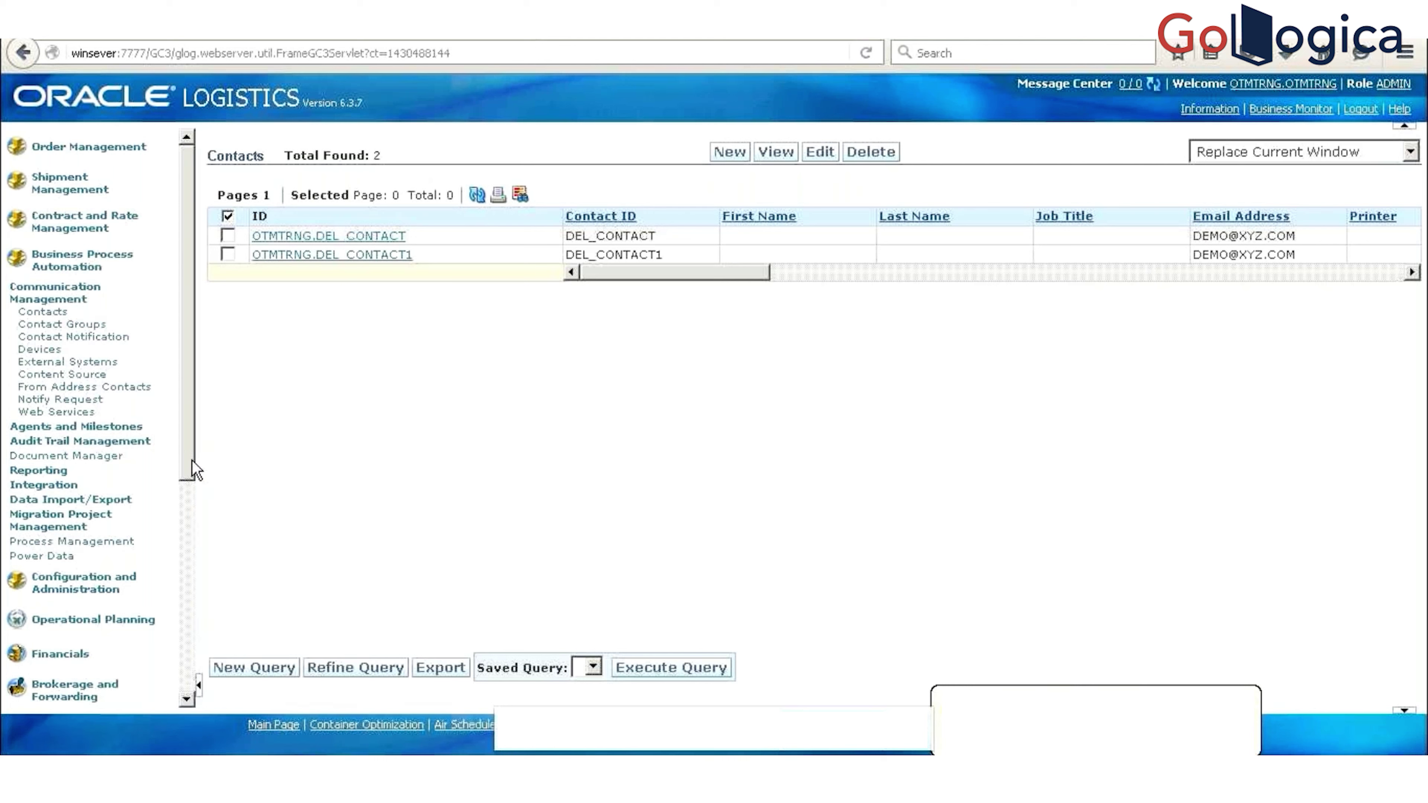
Step: Open the Audit Controls finder under Audit Trail Management and set Audit On to Yes
scroll(194, 479, "down", 1)
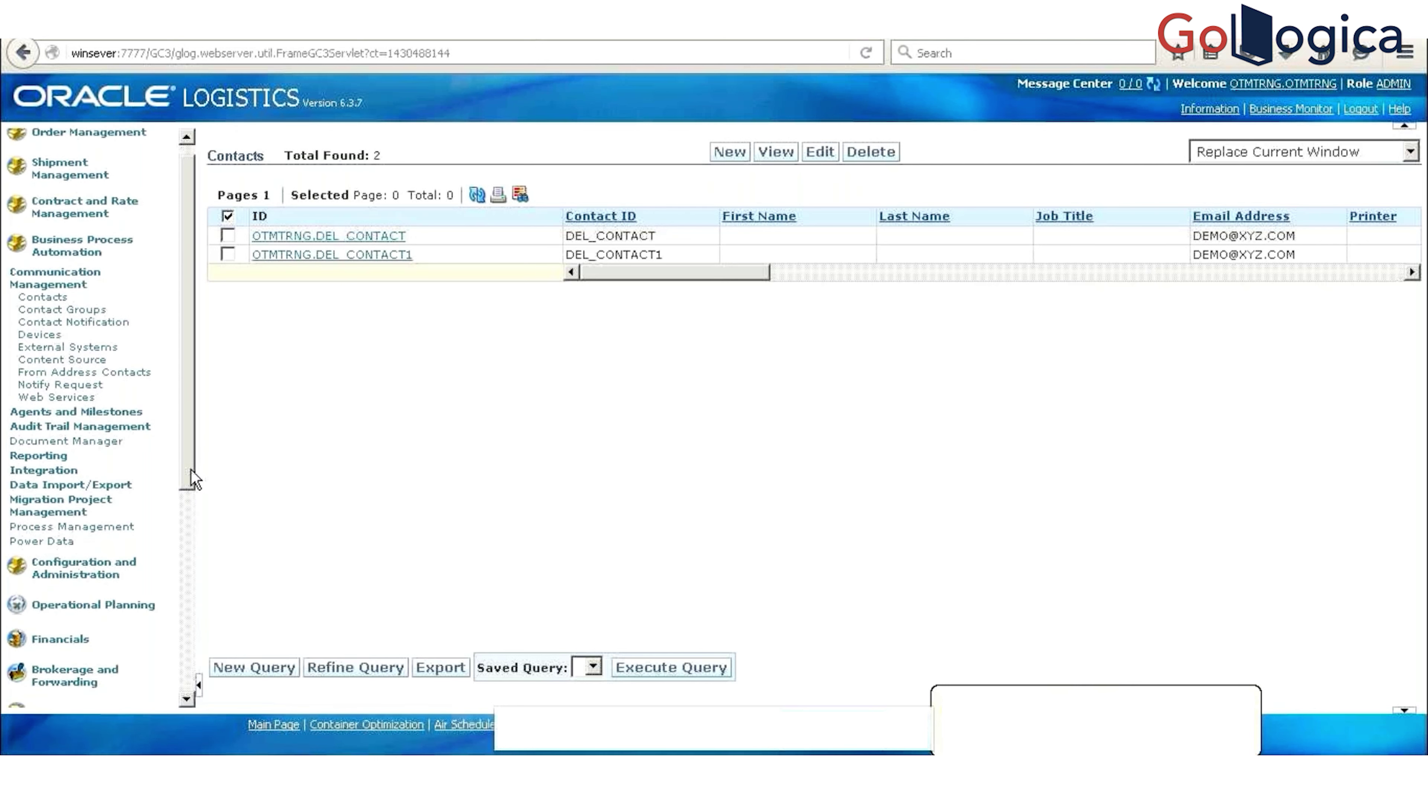
left_click(129, 426)
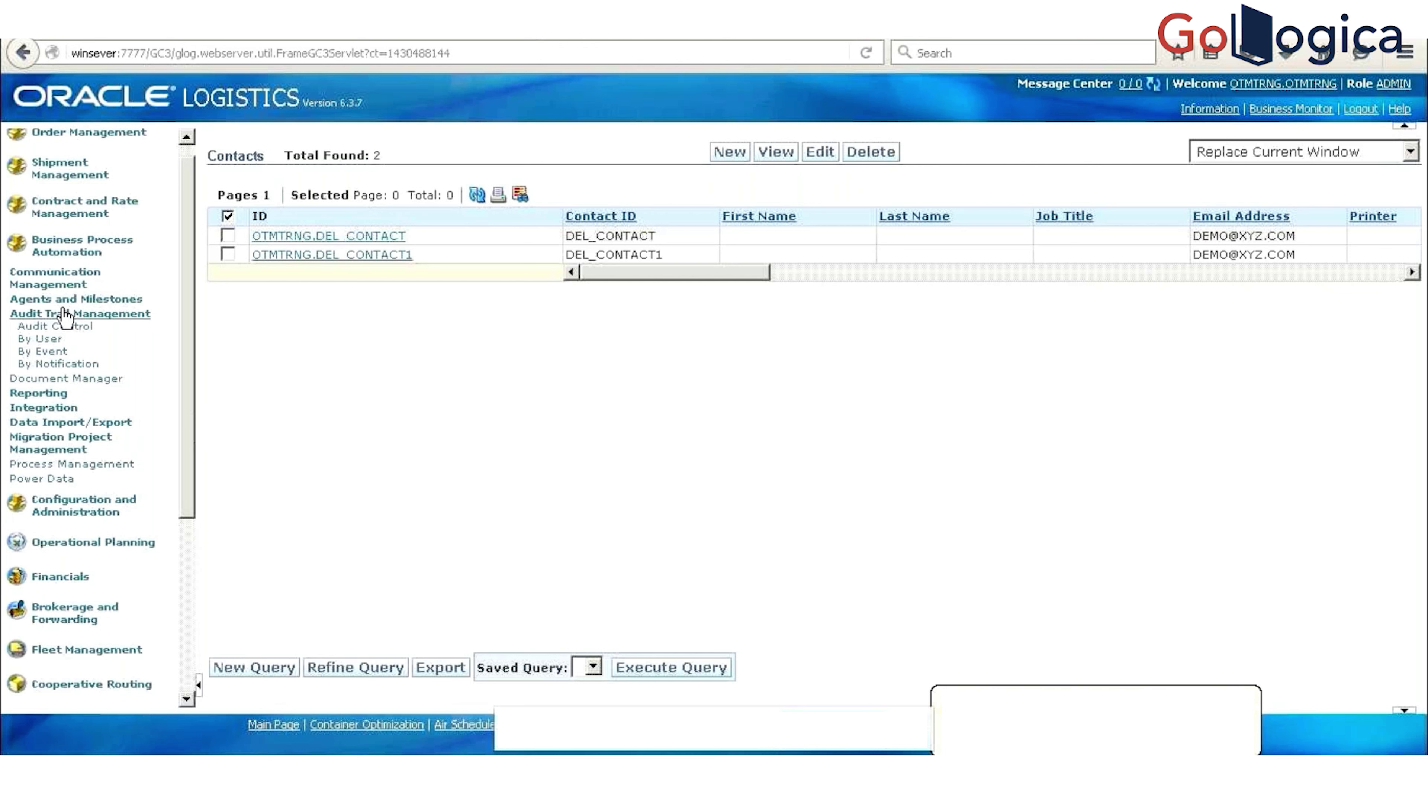
left_click(68, 331)
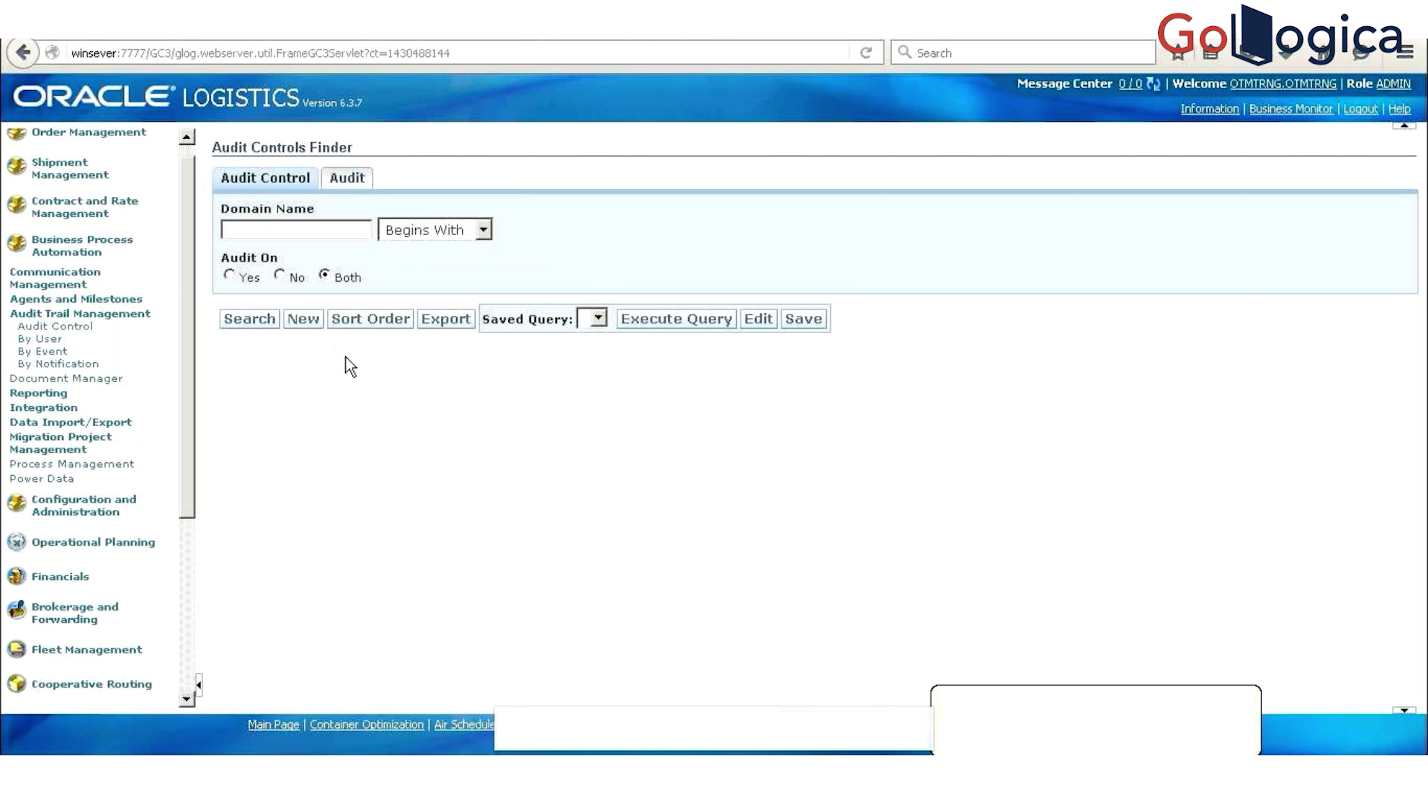
left_click(225, 277)
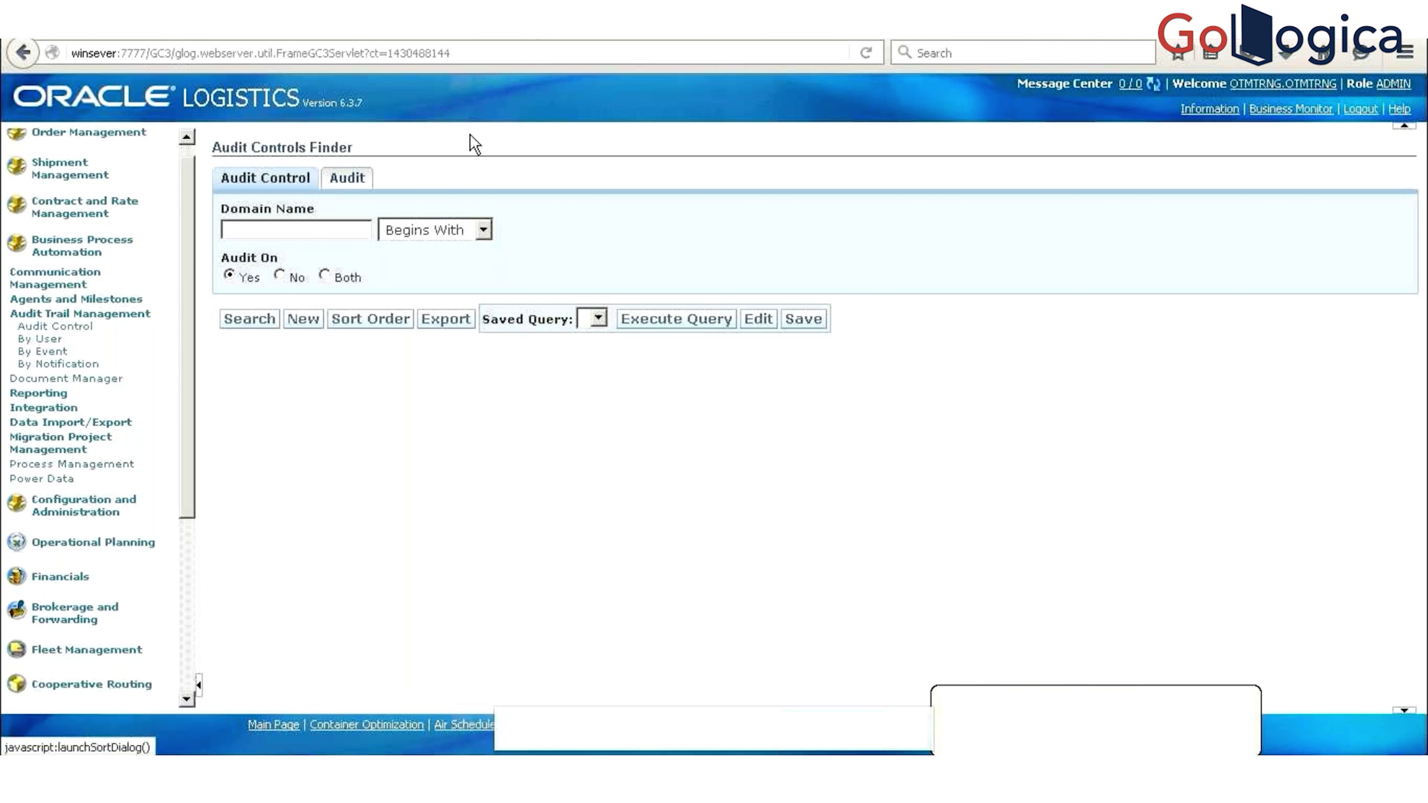
left_click(354, 307)
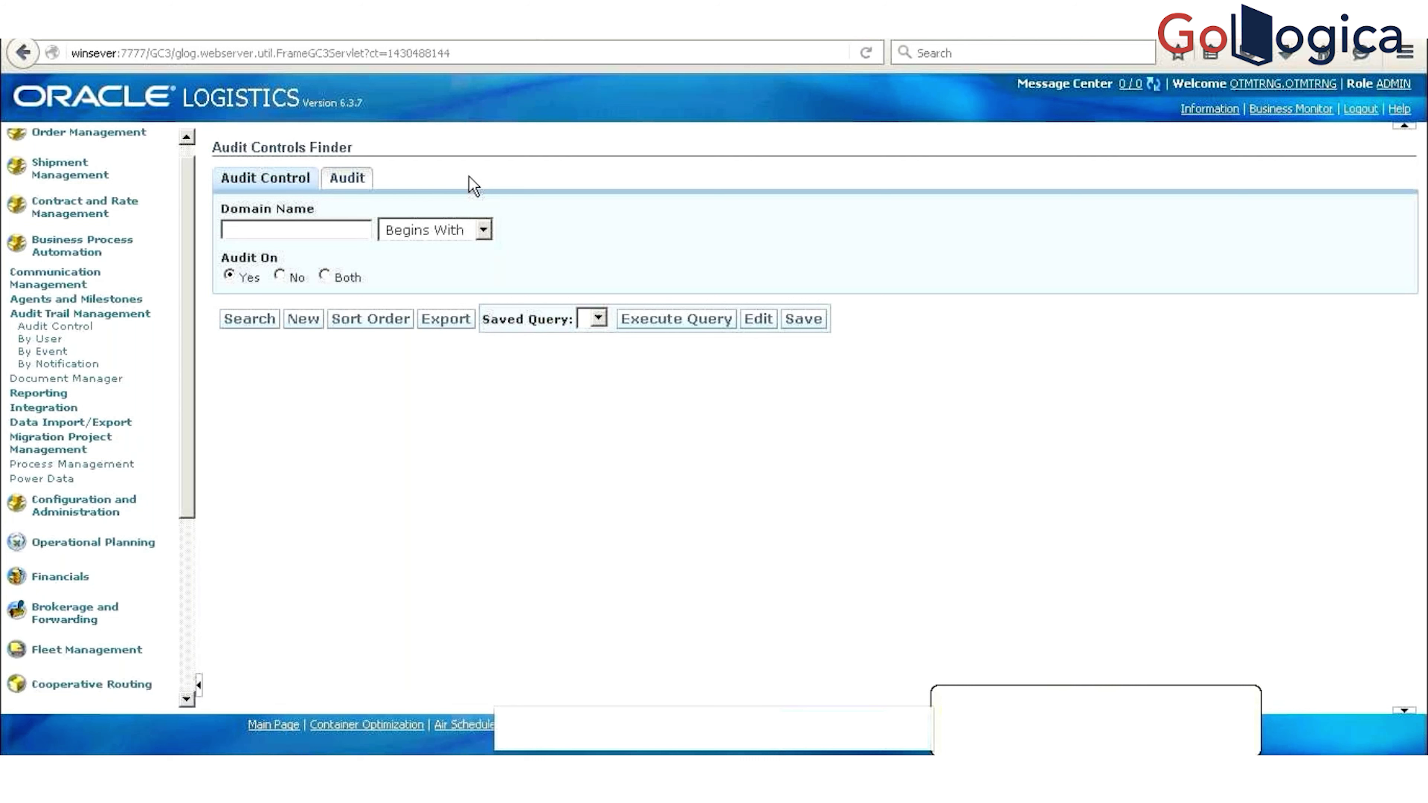
Step: Expand the Reporting functions of Business Process Automation
left_click(38, 393)
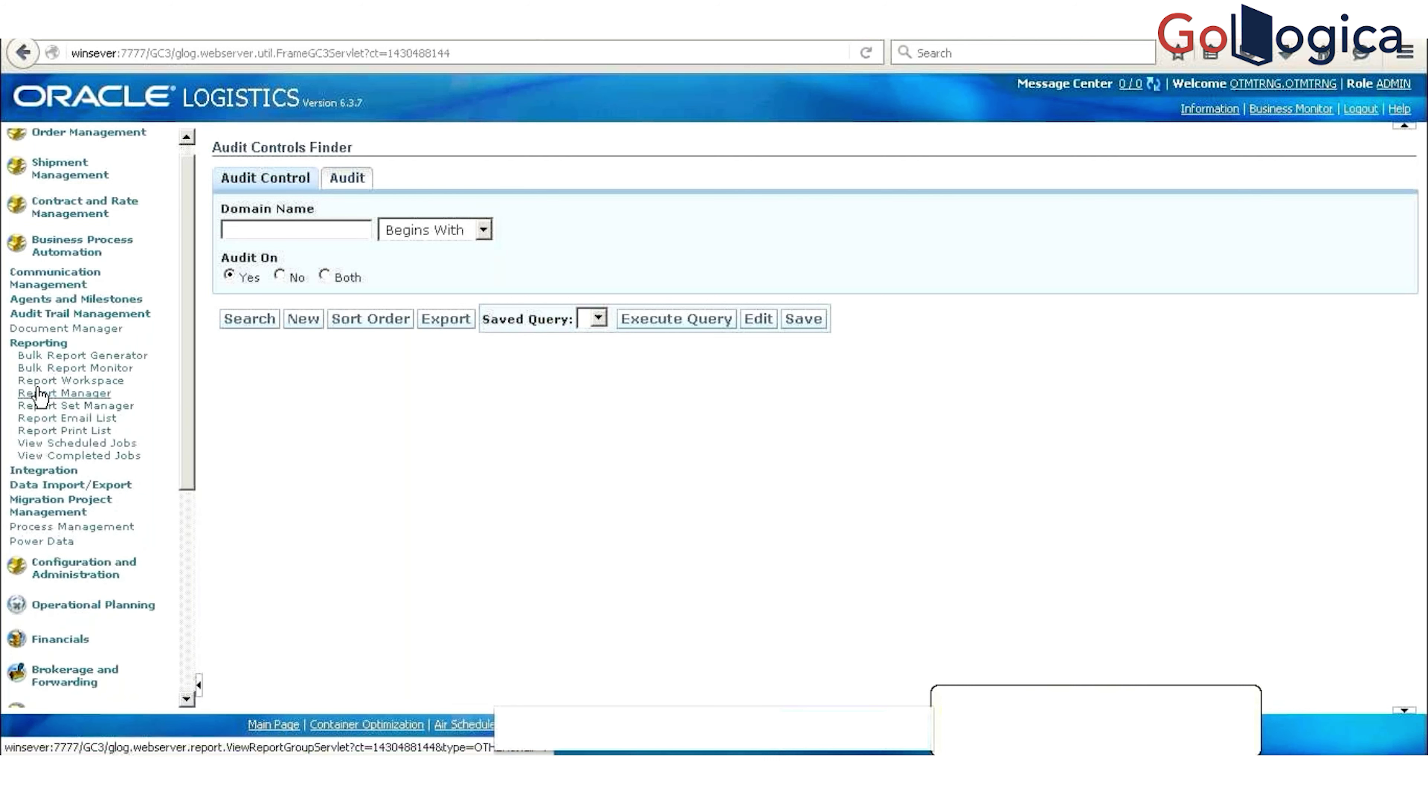